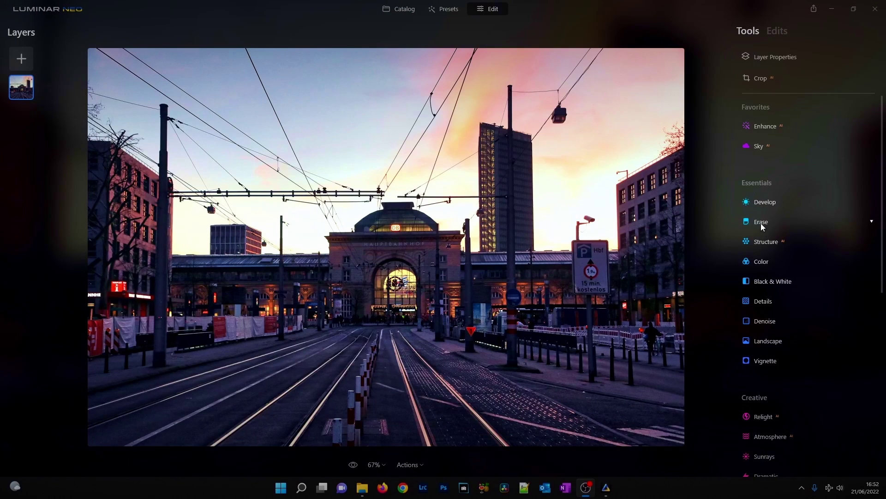
Use Erase's Remove Powerlines, then brush out and erase the leftover wire fixture in the sky.
{"action": "left_click", "coordinate": [761, 223]}
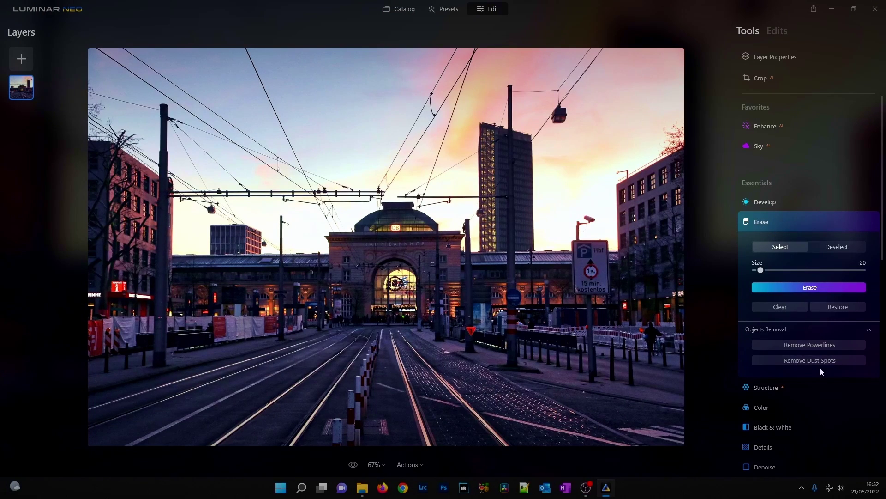
{"action": "left_click", "coordinate": [817, 344]}
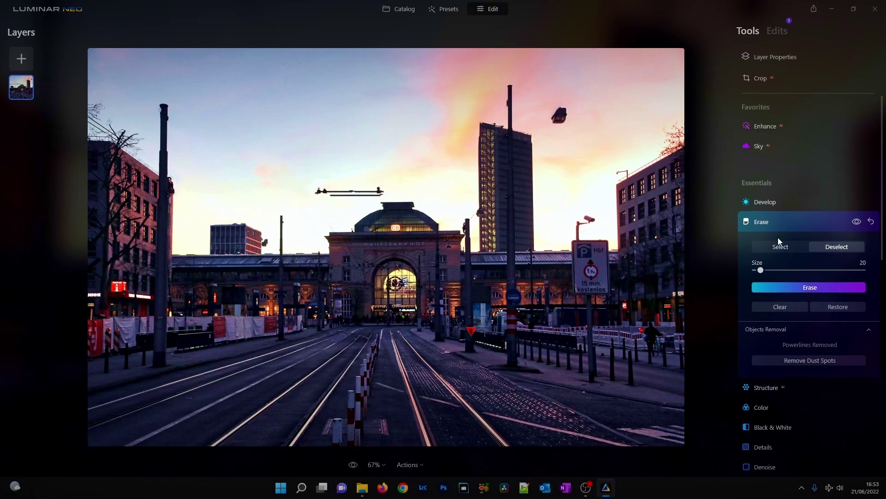
{"action": "left_click_drag", "start_coordinate": [560, 109], "coordinate": [560, 115]}
{"action": "left_click", "coordinate": [810, 287]}
{"action": "left_click_drag", "start_coordinate": [317, 190], "coordinate": [383, 191]}
{"action": "left_click", "coordinate": [810, 287]}
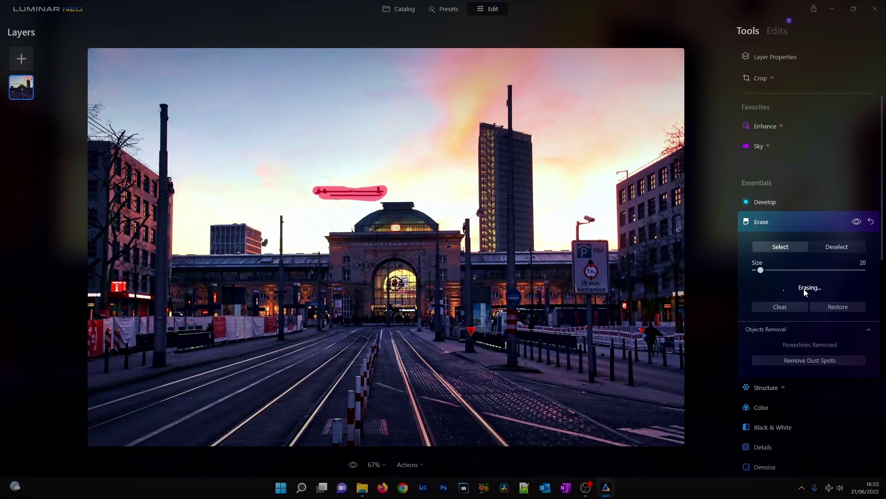
Erase the tall pole top and the spot above the tower, then paint over the left pole top.
{"action": "mouse_move", "coordinate": [510, 99]}
{"action": "left_mouse_down"}
{"action": "mouse_move", "coordinate": [509, 83]}
{"action": "mouse_move", "coordinate": [511, 131]}
{"action": "left_mouse_up"}
{"action": "left_click", "coordinate": [816, 286]}
{"action": "left_click", "coordinate": [822, 287]}
{"action": "scroll", "coordinate": [469, 180], "scroll_direction": "up", "scroll_amount": 3}
{"action": "left_click", "coordinate": [532, 96]}
{"action": "left_click", "coordinate": [808, 287]}
{"action": "mouse_move", "coordinate": [301, 146]}
{"action": "left_mouse_down"}
{"action": "mouse_move", "coordinate": [405, 135]}
{"action": "mouse_move", "coordinate": [418, 114]}
{"action": "left_mouse_up"}
{"action": "left_click_drag", "start_coordinate": [319, 179], "coordinate": [319, 232]}
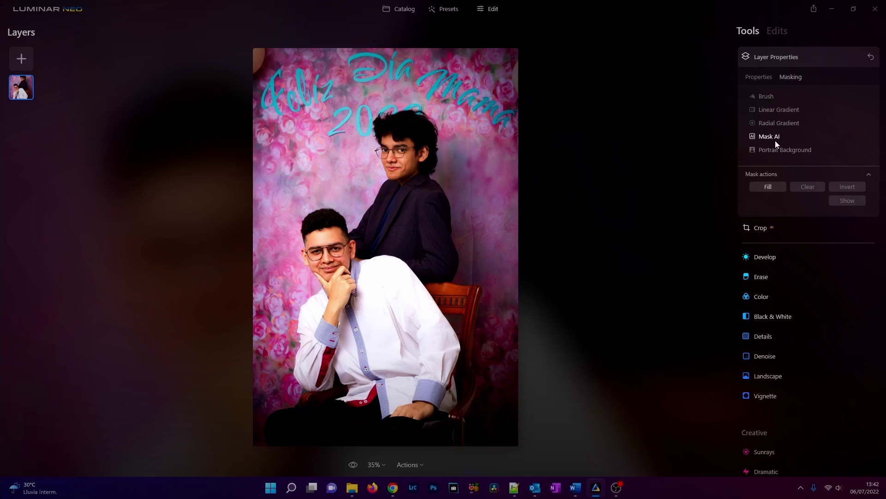
Apply a Mask AI Human mask to the two men, check the hair edges, and set the corridor layer to Fill.
{"action": "left_click", "coordinate": [779, 150]}
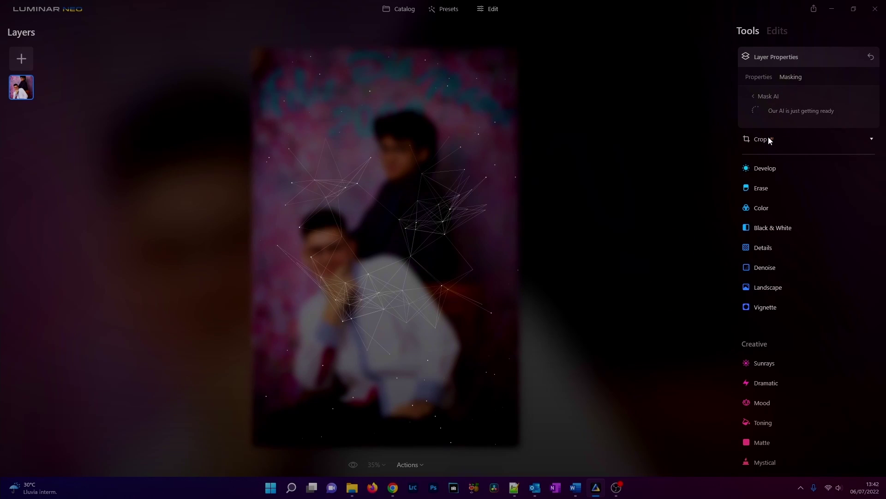
{"action": "scroll", "coordinate": [408, 171], "scroll_direction": "up", "scroll_amount": 5}
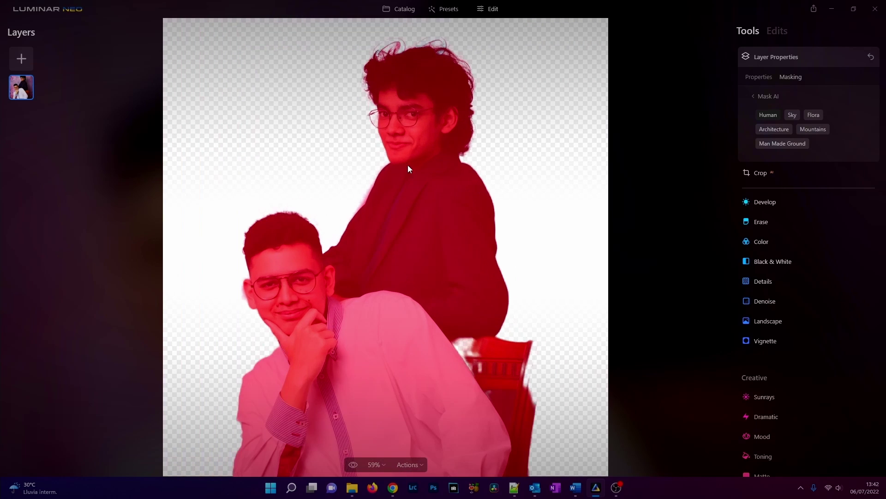
{"action": "left_click_drag", "start_coordinate": [403, 178], "coordinate": [410, 127]}
{"action": "scroll", "coordinate": [454, 93], "scroll_direction": "up", "scroll_amount": 1}
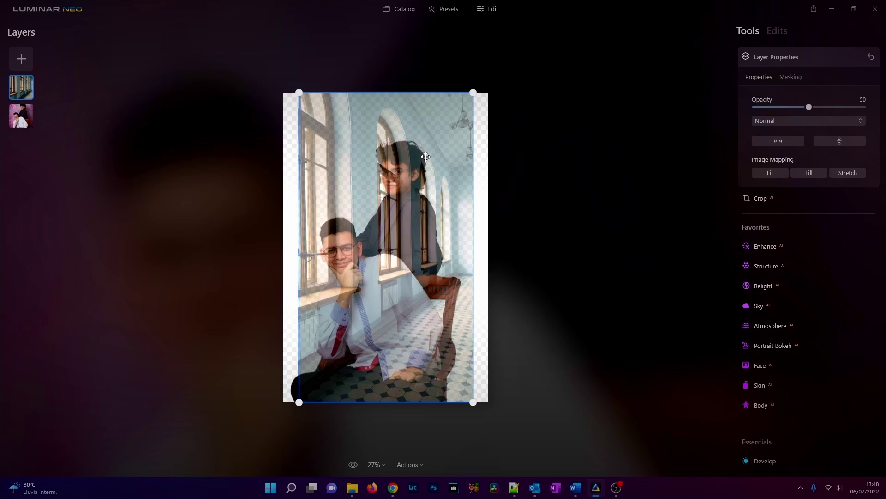
{"action": "left_click", "coordinate": [806, 172]}
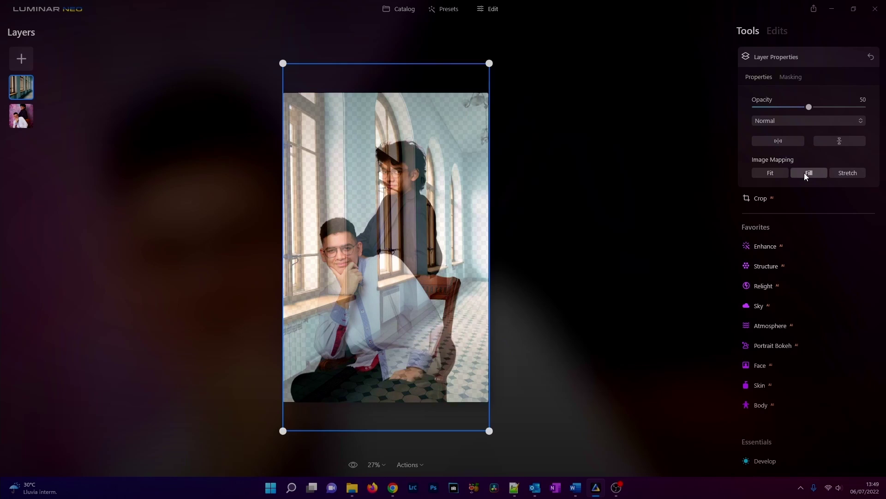
Reset the corridor layer to 100% opacity and move the masked people layer above it.
{"action": "double_click", "coordinate": [808, 107]}
{"action": "left_click_drag", "start_coordinate": [28, 121], "coordinate": [33, 92]}
{"action": "scroll", "coordinate": [456, 83], "scroll_direction": "up", "scroll_amount": 5}
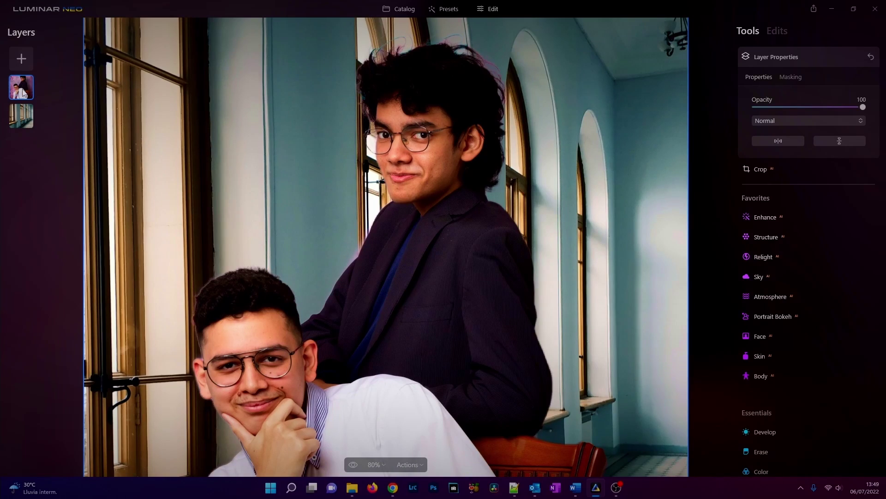
{"action": "scroll", "coordinate": [463, 68], "scroll_direction": "up", "scroll_amount": 6}
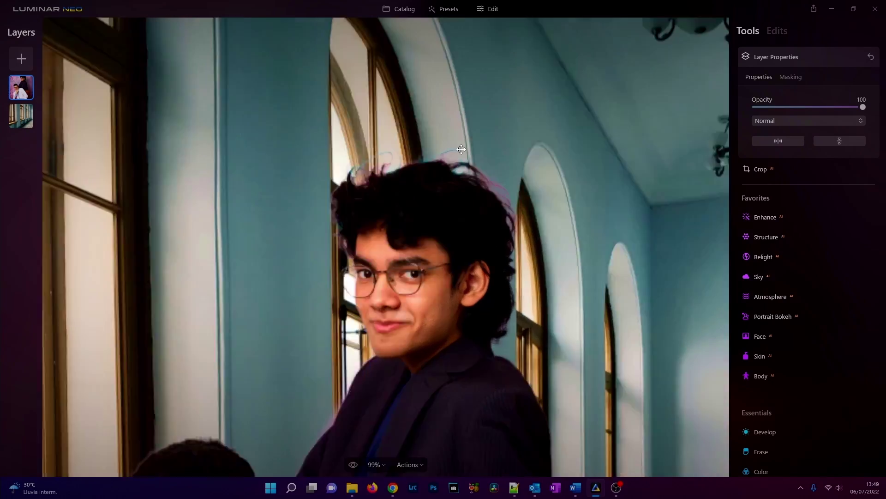
{"action": "left_click", "coordinate": [791, 76]}
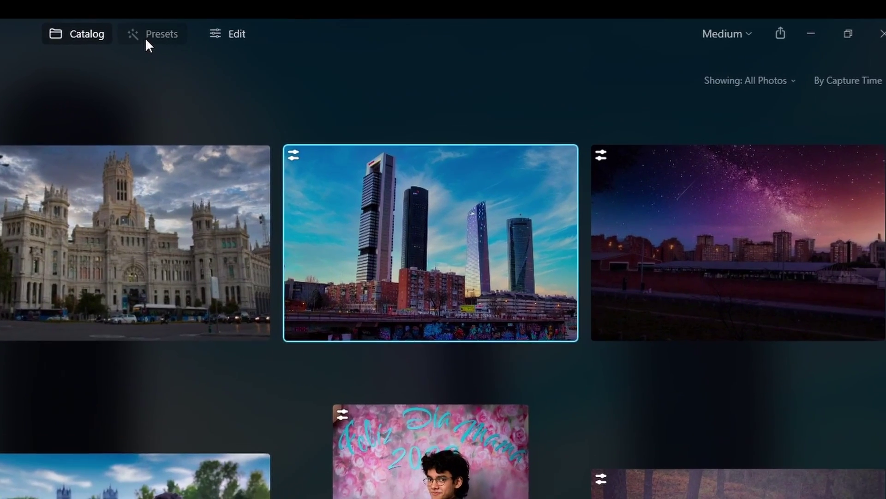
Browse the preset categories for the four-towers photo, then close Presets without applying any.
{"action": "left_click", "coordinate": [349, 35]}
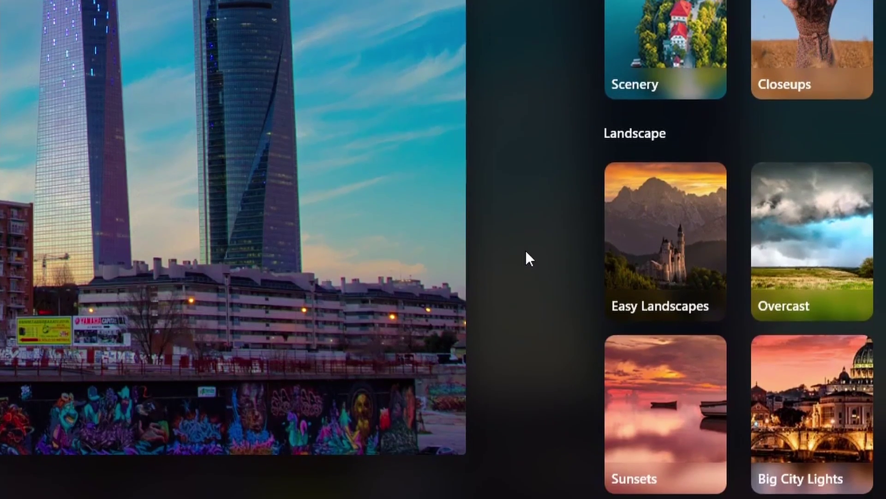
{"action": "scroll", "coordinate": [678, 46], "scroll_direction": "down", "scroll_amount": 15}
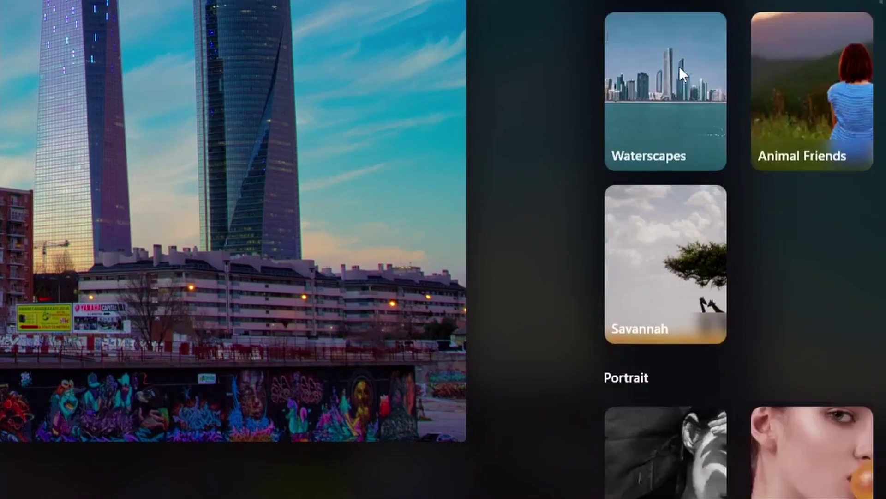
{"action": "scroll", "coordinate": [679, 68], "scroll_direction": "up", "scroll_amount": 12}
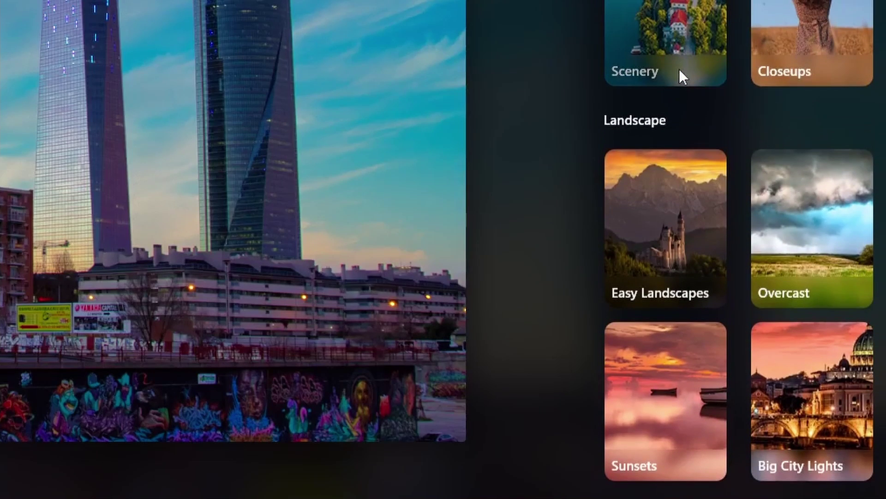
{"action": "scroll", "coordinate": [679, 68], "scroll_direction": "down", "scroll_amount": 20}
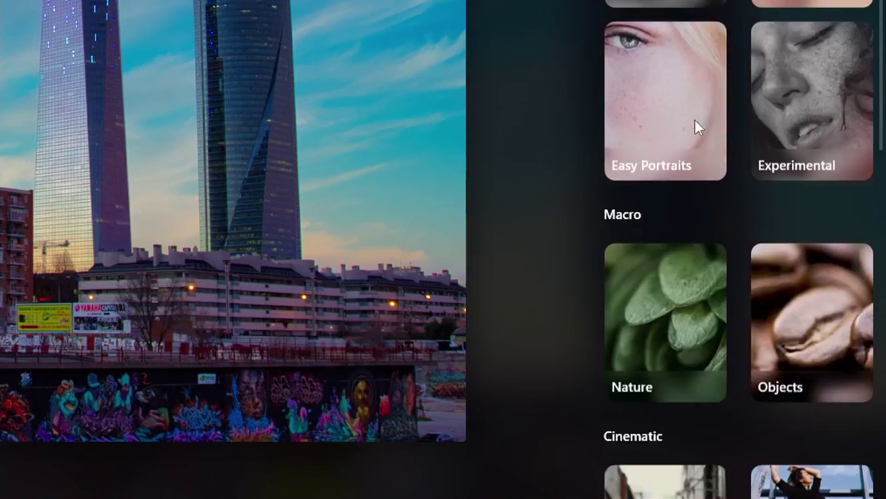
{"action": "scroll", "coordinate": [695, 167], "scroll_direction": "down", "scroll_amount": 8}
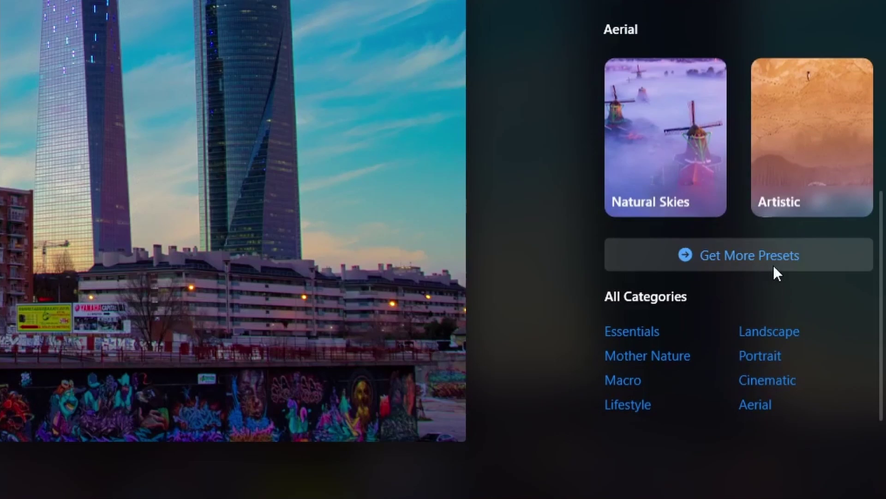
{"action": "scroll", "coordinate": [674, 183], "scroll_direction": "up", "scroll_amount": 20}
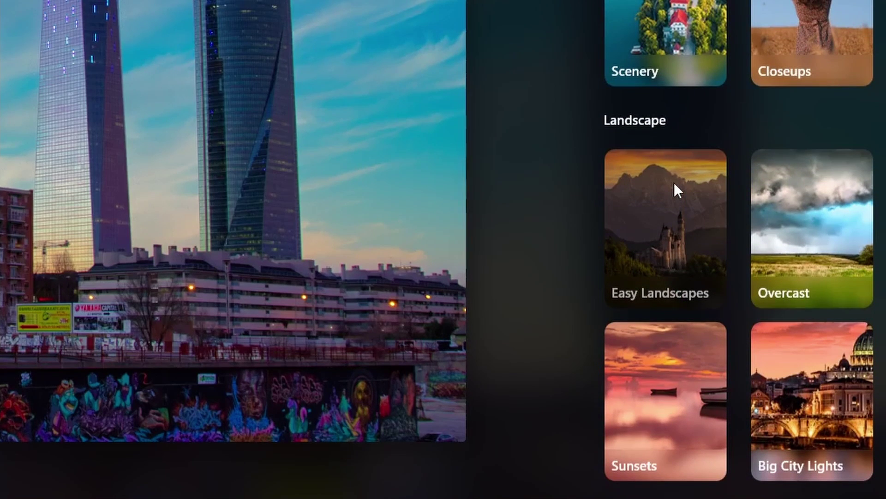
{"action": "left_click", "coordinate": [568, 31]}
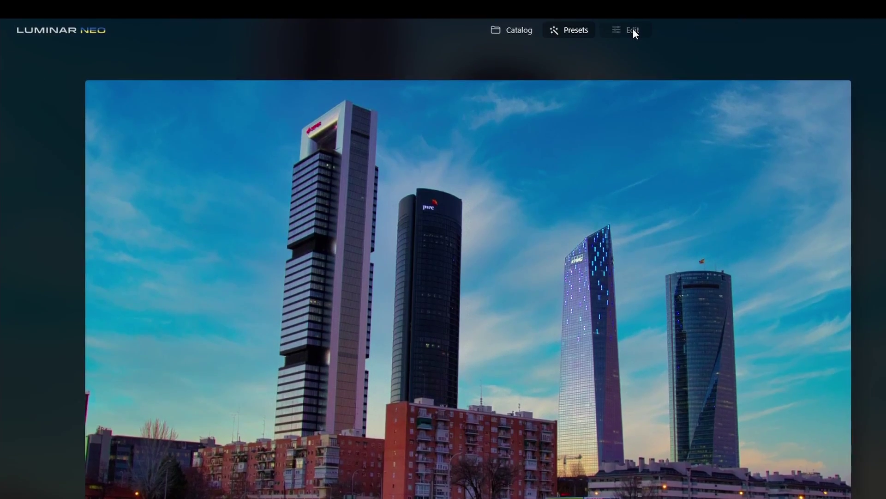
Switch through Edit, Presets and Catalog, ending with the towers photo open in Edit's Tools panel.
{"action": "left_click", "coordinate": [633, 30]}
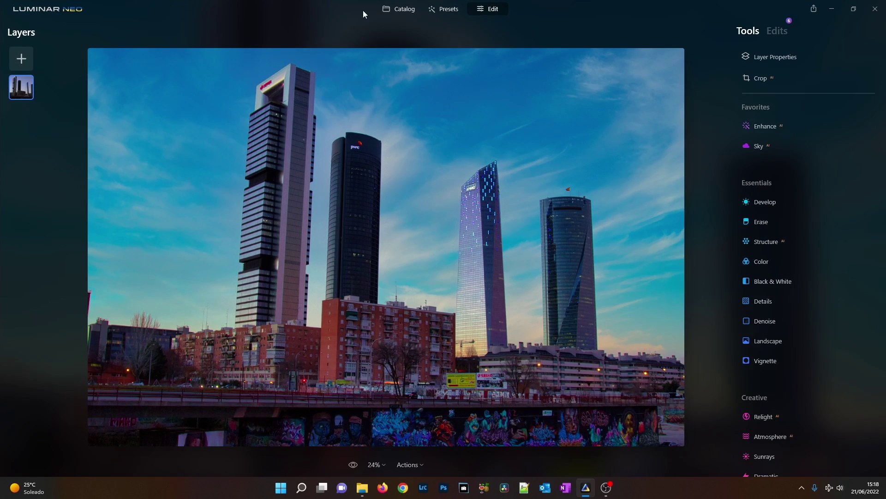
{"action": "left_click", "coordinate": [446, 10]}
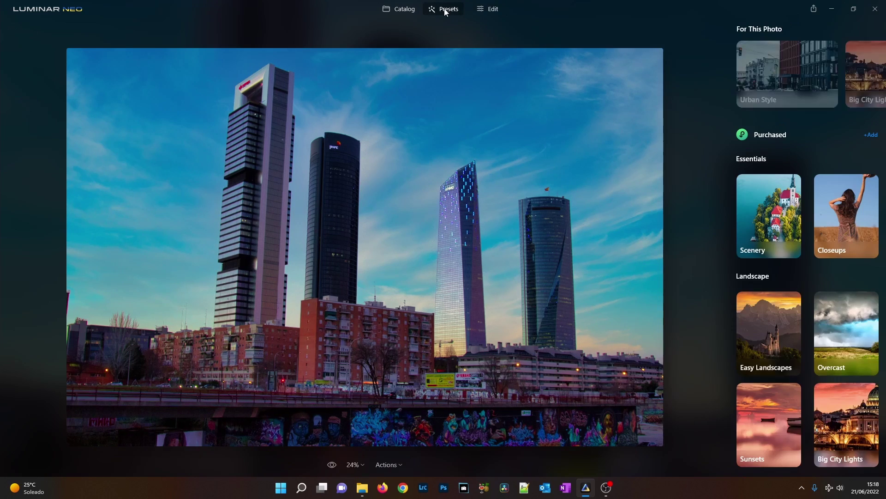
{"action": "left_click", "coordinate": [402, 10]}
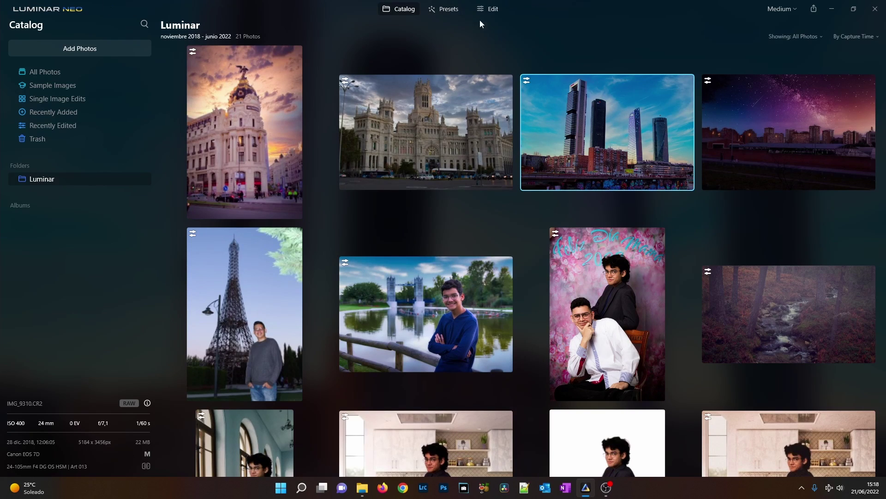
{"action": "left_click", "coordinate": [494, 11]}
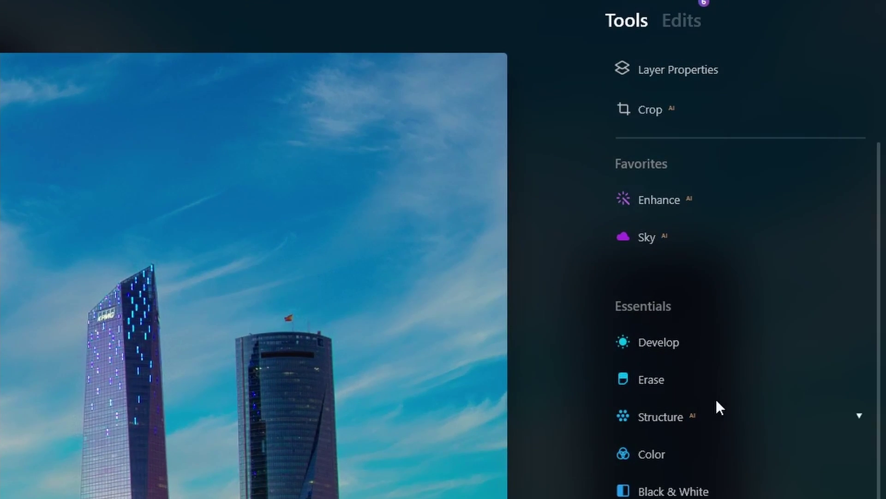
Scroll to Supercontrast and set Highlights Contrast 64, Shadows Contrast 24, Shadows Balance 14.
{"action": "scroll", "coordinate": [718, 409], "scroll_direction": "down", "scroll_amount": 5}
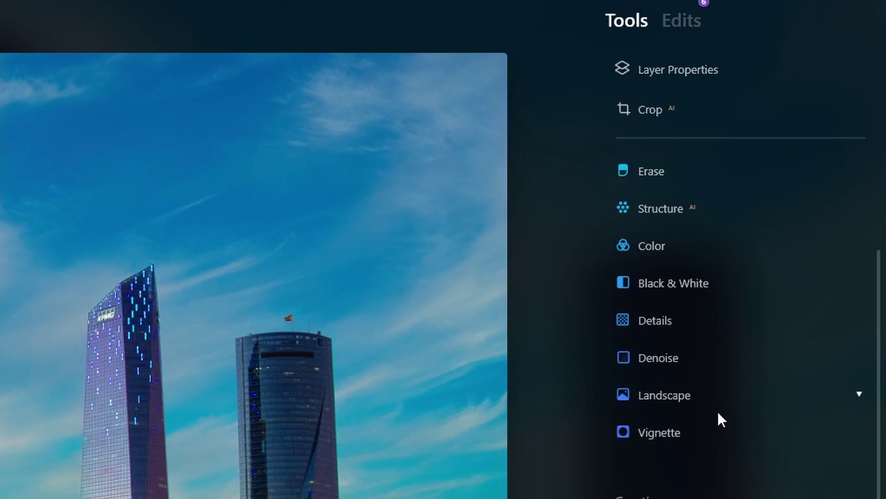
{"action": "scroll", "coordinate": [718, 411], "scroll_direction": "up", "scroll_amount": 5}
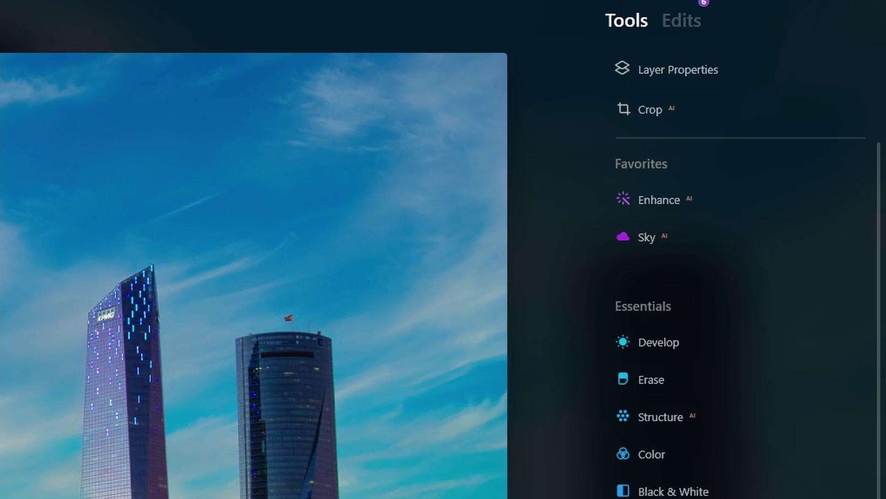
{"action": "left_click", "coordinate": [661, 342]}
{"action": "scroll", "coordinate": [685, 469], "scroll_direction": "up", "scroll_amount": 3}
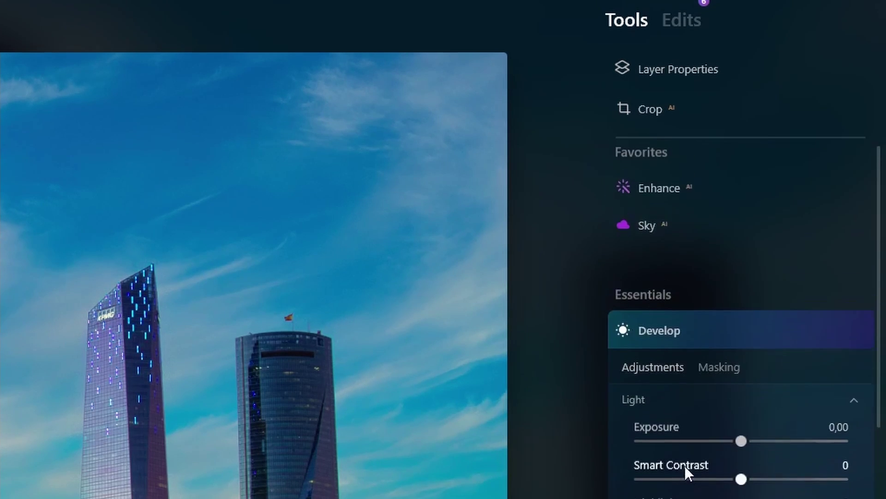
{"action": "left_click", "coordinate": [706, 333]}
{"action": "scroll", "coordinate": [705, 315], "scroll_direction": "down", "scroll_amount": 5}
{"action": "scroll", "coordinate": [672, 445], "scroll_direction": "down", "scroll_amount": 2}
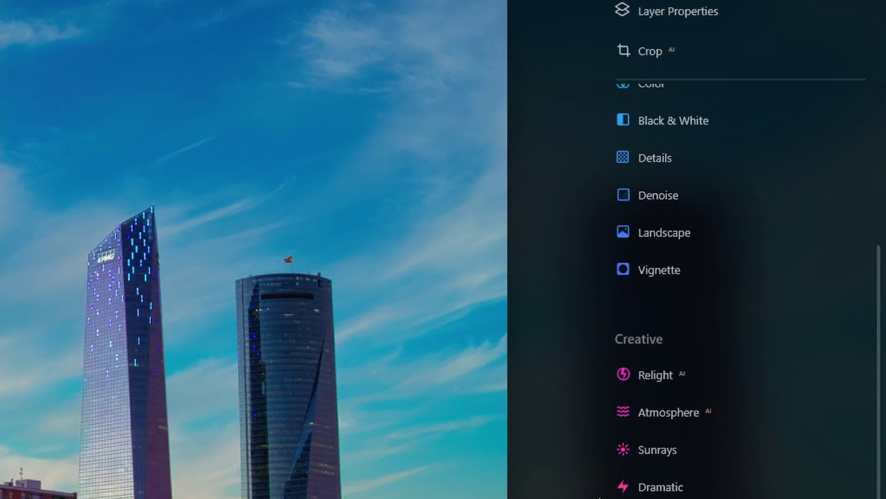
{"action": "scroll", "coordinate": [734, 420], "scroll_direction": "down", "scroll_amount": 2}
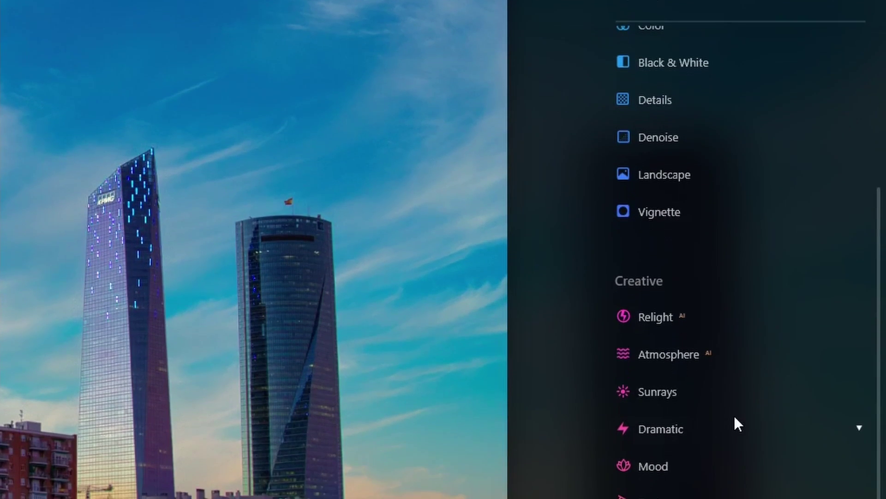
{"action": "scroll", "coordinate": [711, 263], "scroll_direction": "down", "scroll_amount": 10}
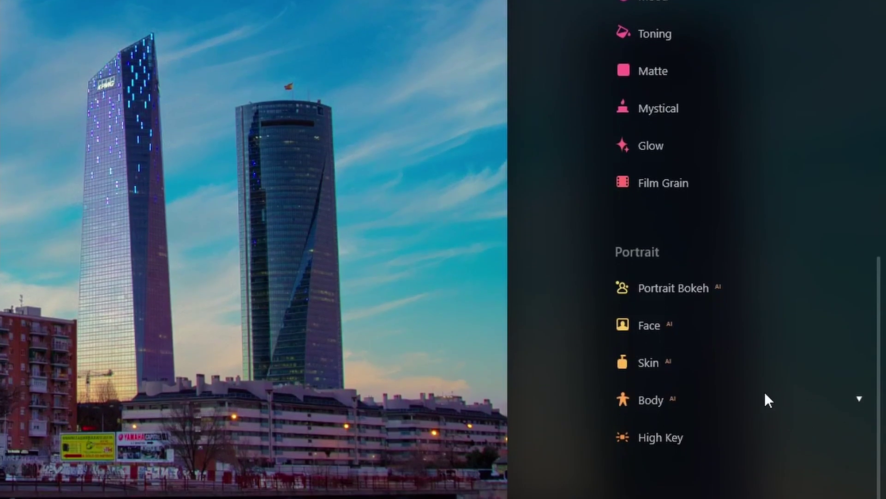
{"action": "scroll", "coordinate": [744, 344], "scroll_direction": "up", "scroll_amount": 15}
{"action": "scroll", "coordinate": [743, 323], "scroll_direction": "down", "scroll_amount": 12}
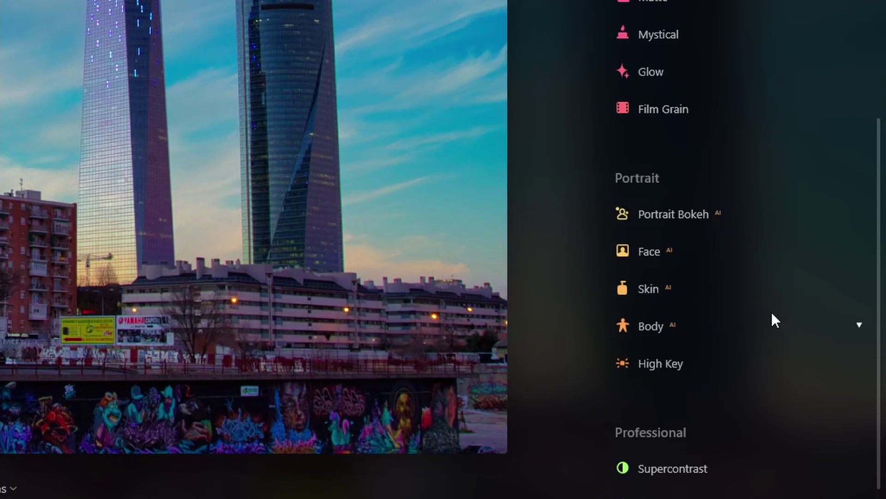
{"action": "scroll", "coordinate": [771, 312], "scroll_direction": "up", "scroll_amount": 10}
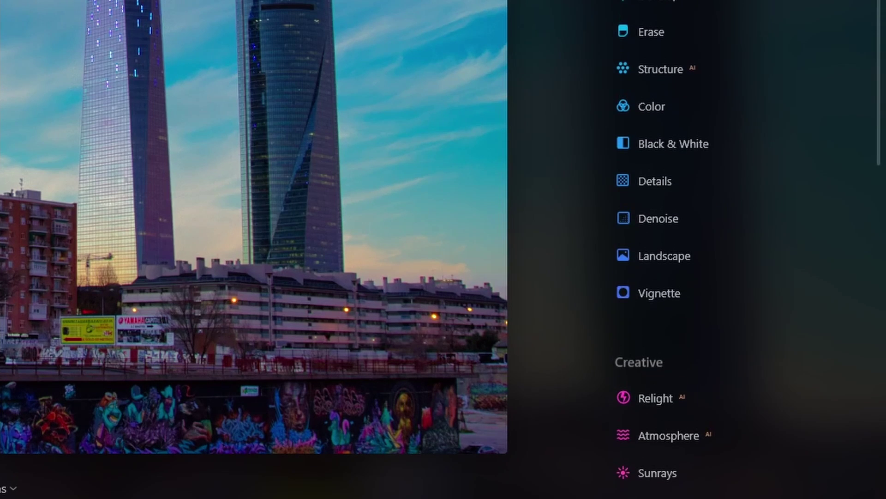
{"action": "scroll", "coordinate": [772, 311], "scroll_direction": "down", "scroll_amount": 10}
{"action": "scroll", "coordinate": [772, 312], "scroll_direction": "up", "scroll_amount": 10}
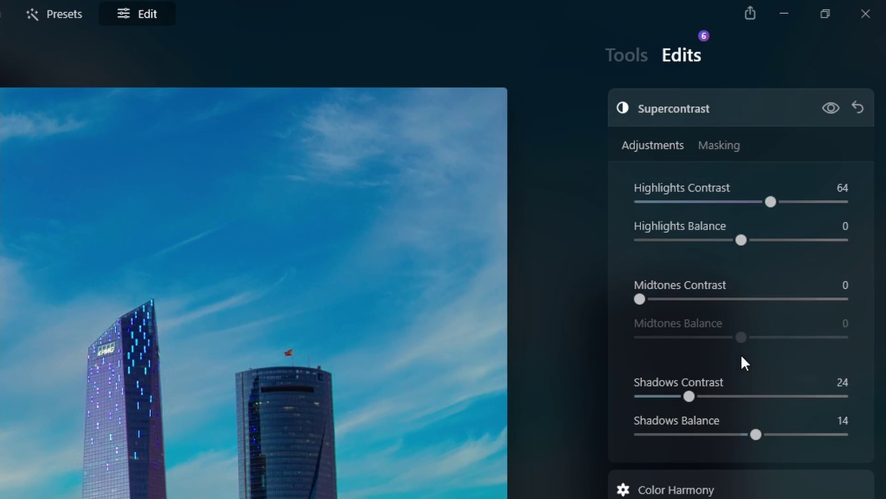
Collapse Supercontrast to review the six edits, zoom in and out, then return to Catalog with G.
{"action": "left_click", "coordinate": [758, 99]}
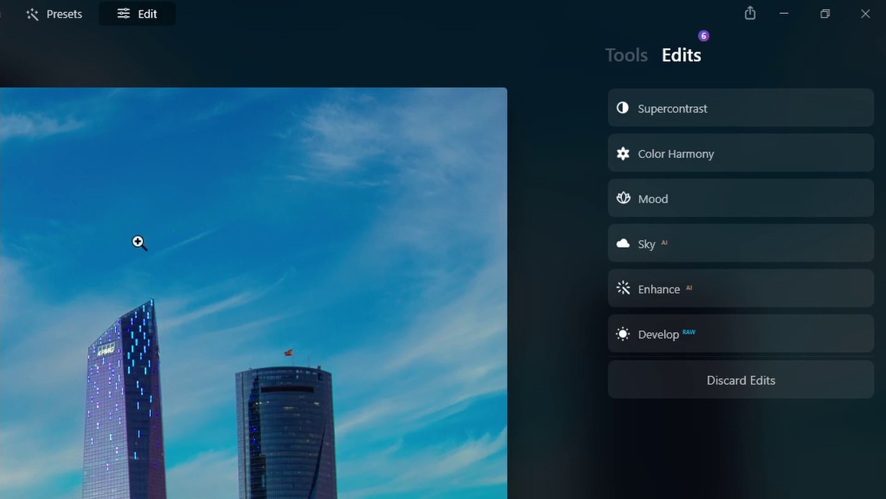
{"action": "left_click", "coordinate": [204, 186]}
{"action": "left_click", "coordinate": [370, 87]}
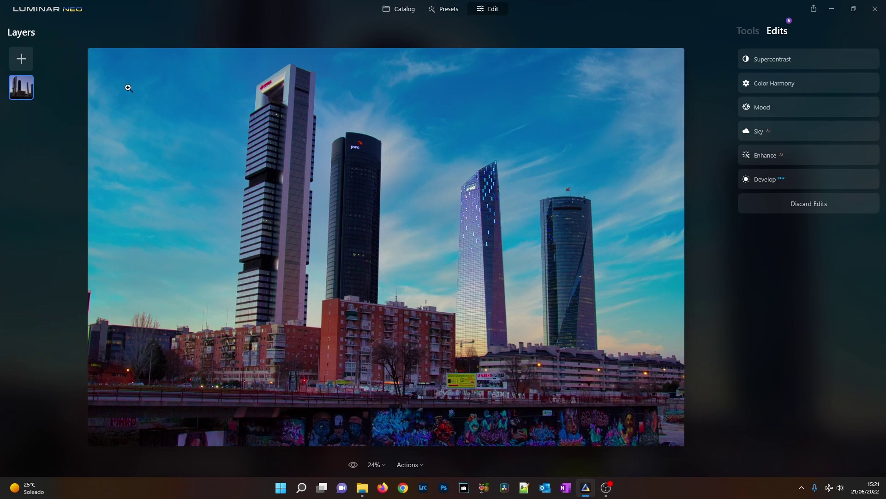
{"action": "key", "text": "g"}
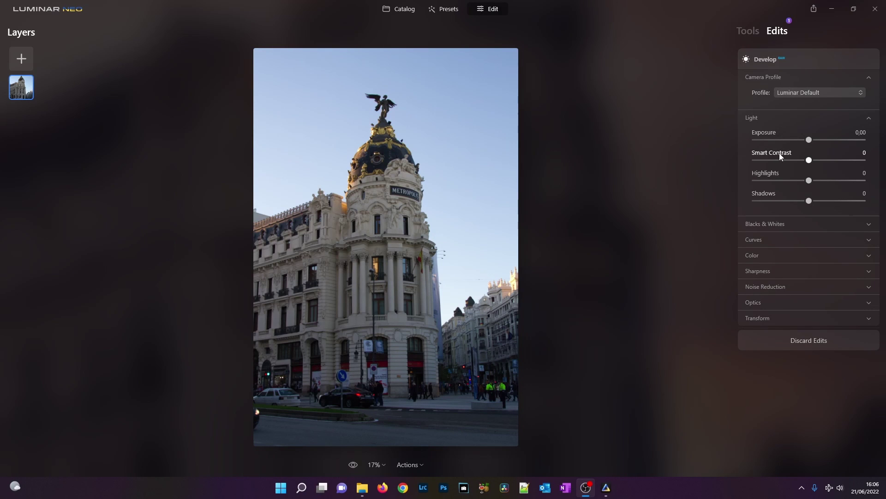
Check the Metropolis photo's Tools and Edits lists, then go back to the Catalog grid.
{"action": "left_click", "coordinate": [753, 33]}
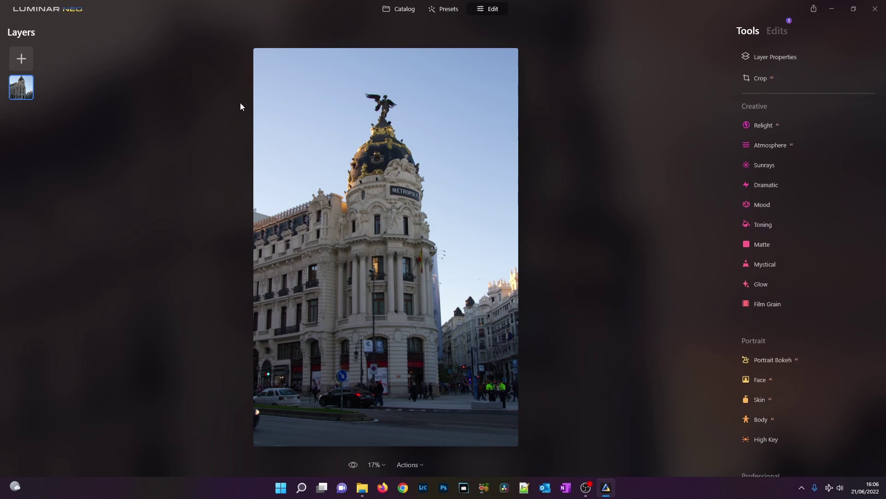
{"action": "left_click", "coordinate": [778, 31]}
{"action": "left_click", "coordinate": [747, 32]}
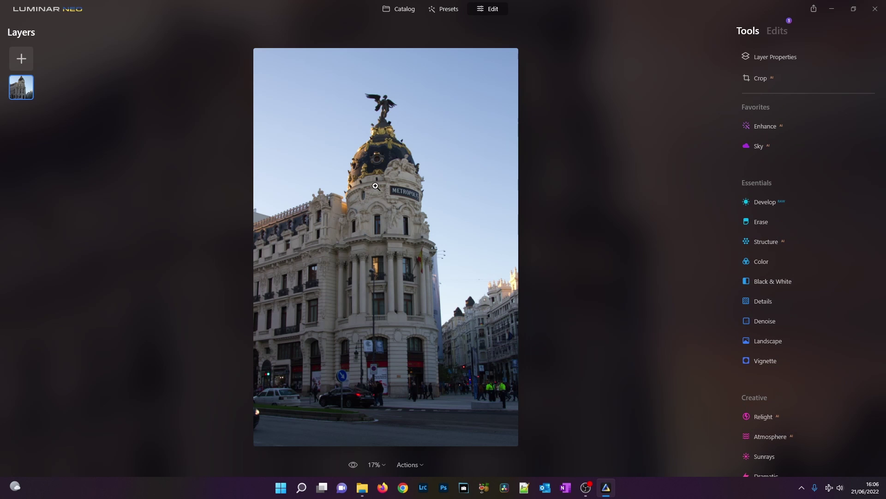
{"action": "left_click", "coordinate": [398, 8]}
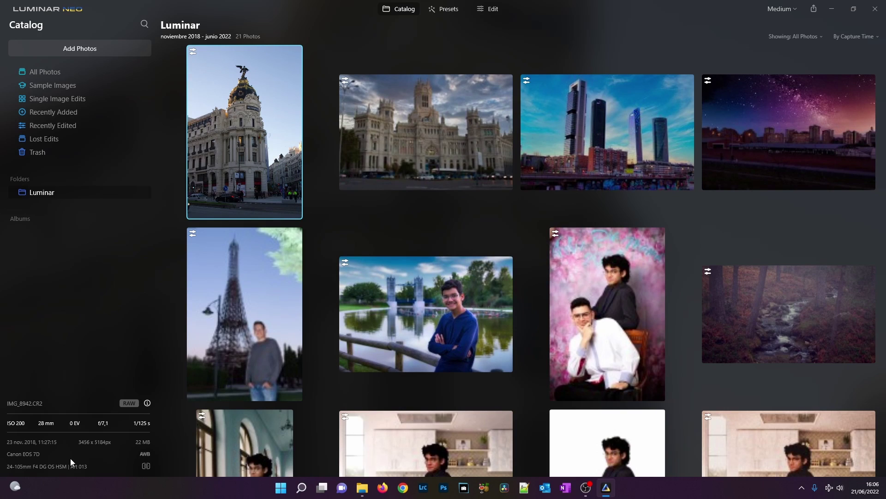
Open the Metropolis photo in the Edit workspace and bring up its Crop options.
{"action": "left_click", "coordinate": [491, 9]}
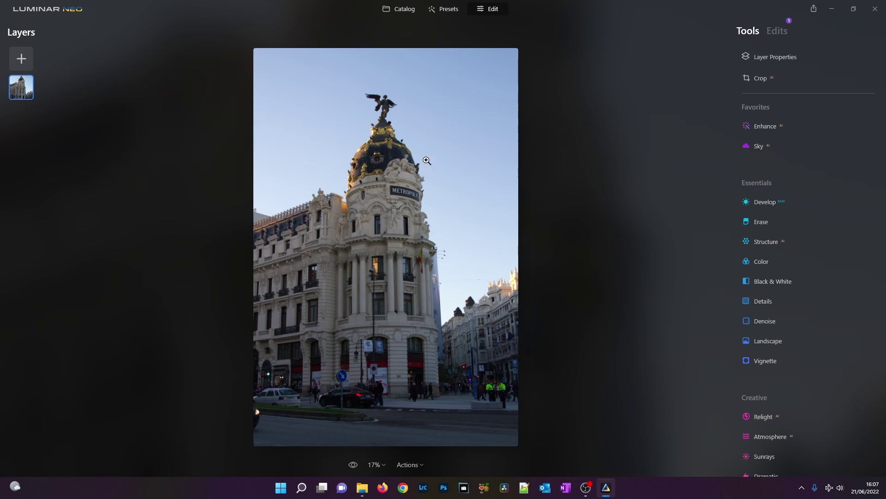
{"action": "left_click", "coordinate": [757, 78]}
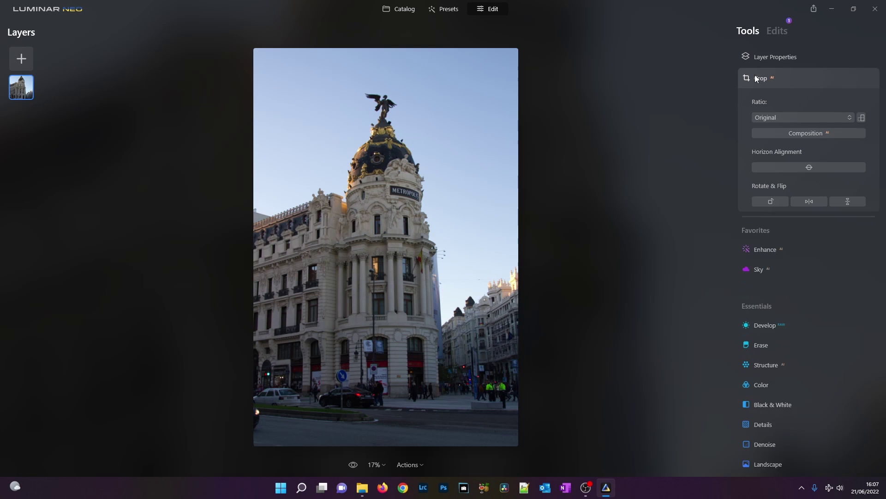
{"action": "left_click", "coordinate": [835, 117]}
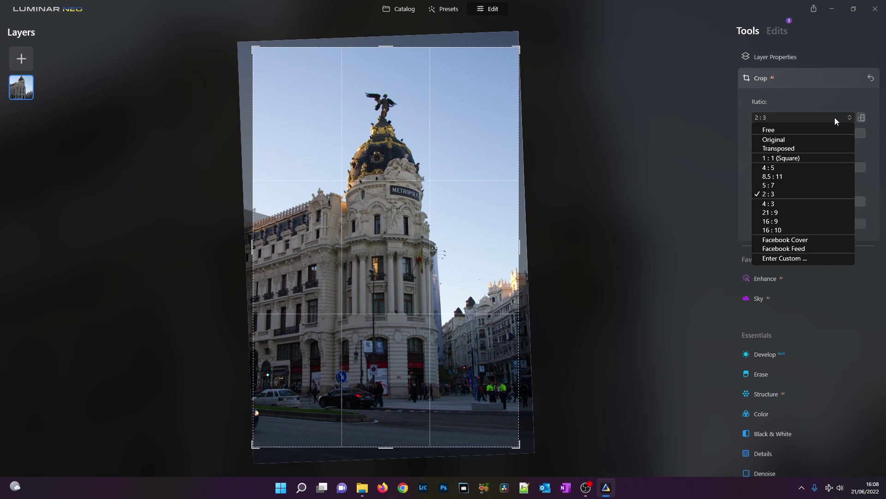
{"action": "left_click", "coordinate": [802, 139]}
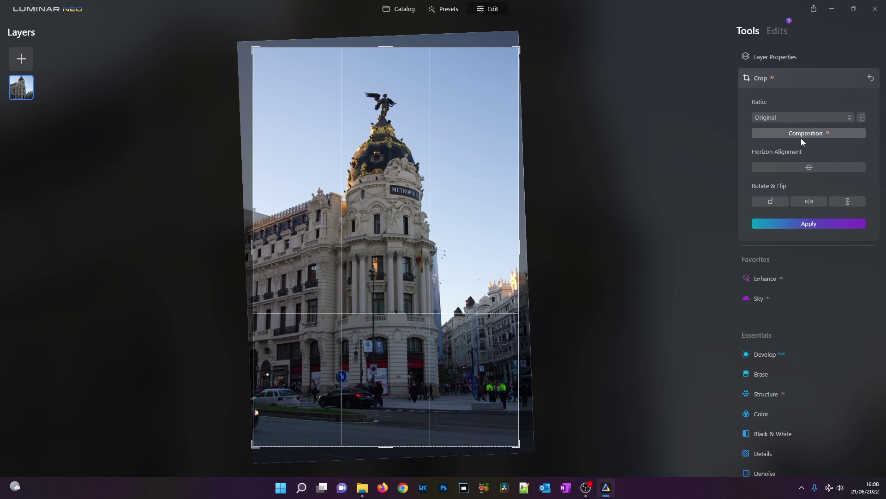
{"action": "left_click", "coordinate": [798, 120]}
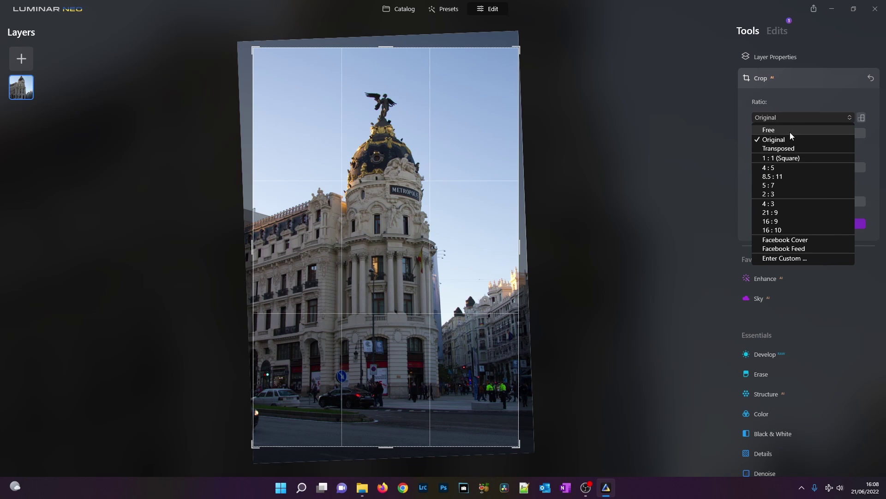
{"action": "left_click", "coordinate": [798, 191]}
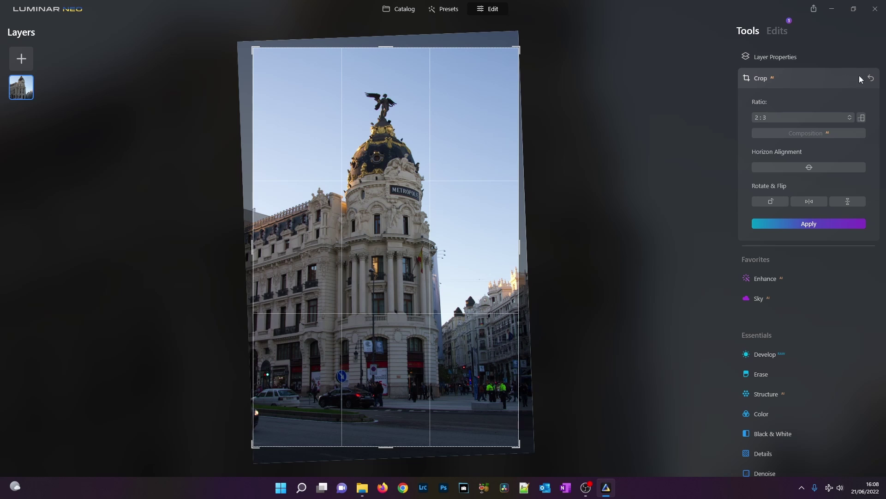
{"action": "left_click", "coordinate": [832, 80]}
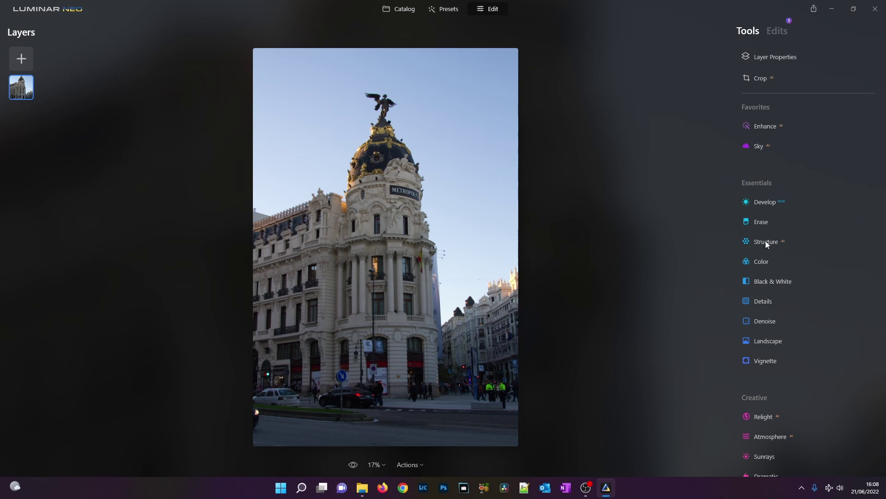
In Develop, raise Exposure, pull Highlights down and lift Shadows on the Metropolis photo.
{"action": "left_click", "coordinate": [761, 201]}
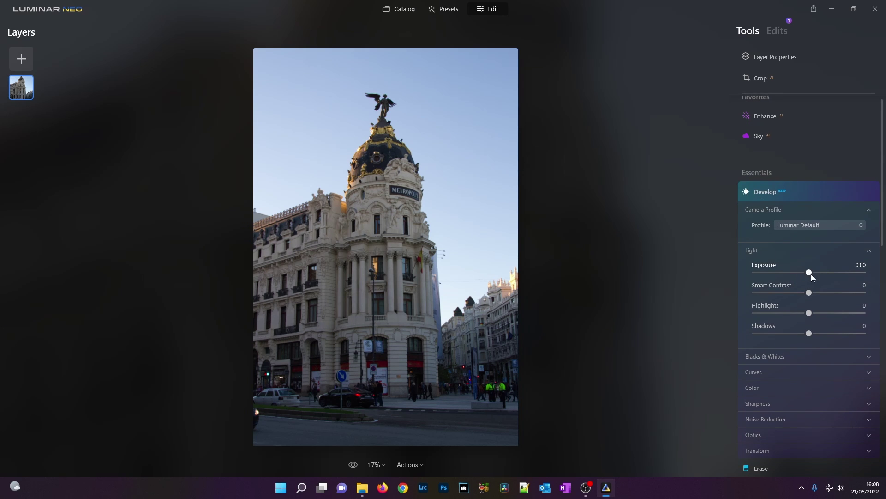
{"action": "left_click_drag", "start_coordinate": [809, 273], "coordinate": [816, 276]}
{"action": "left_click_drag", "start_coordinate": [809, 314], "coordinate": [739, 315]}
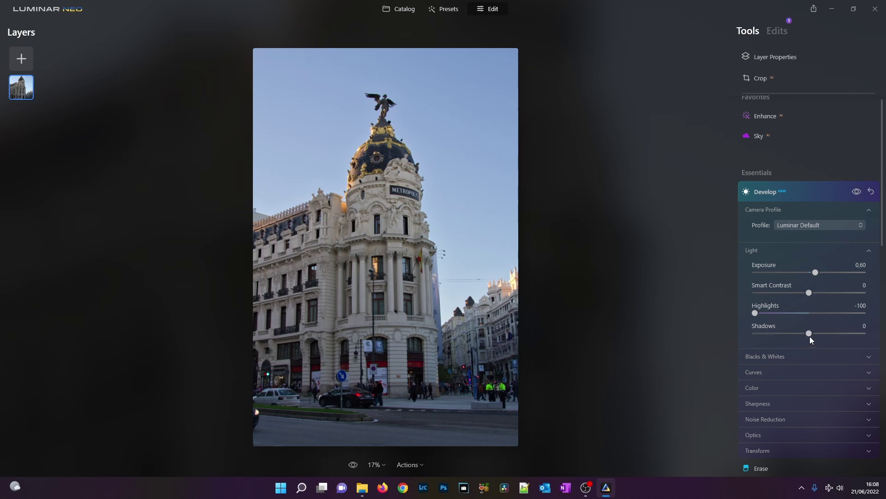
{"action": "left_click_drag", "start_coordinate": [825, 334], "coordinate": [844, 336]}
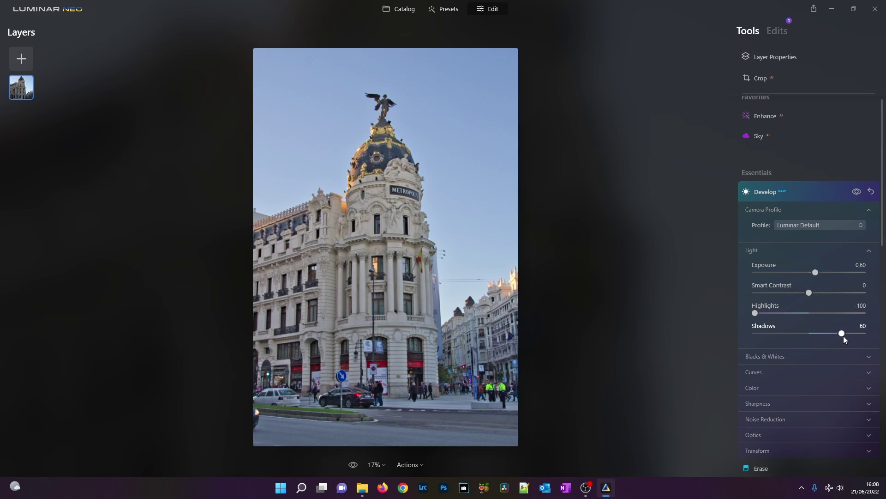
Inspect the METROPOLIS sign at 100%, then reset all Develop light values to zero.
{"action": "left_click", "coordinate": [415, 198]}
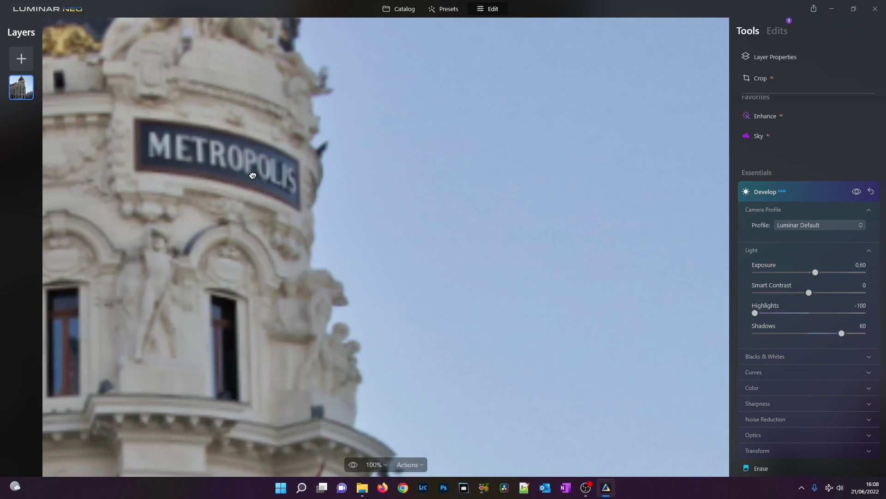
{"action": "left_click", "coordinate": [291, 180]}
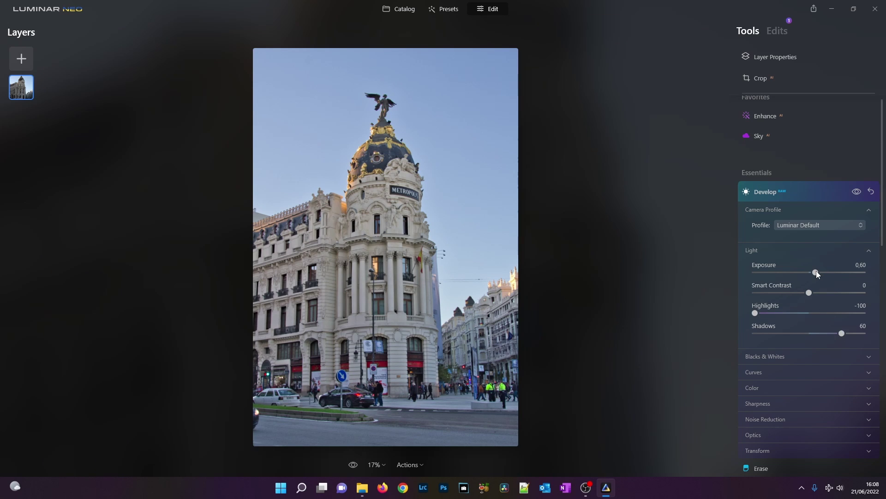
{"action": "left_click_drag", "start_coordinate": [816, 272], "coordinate": [814, 274]}
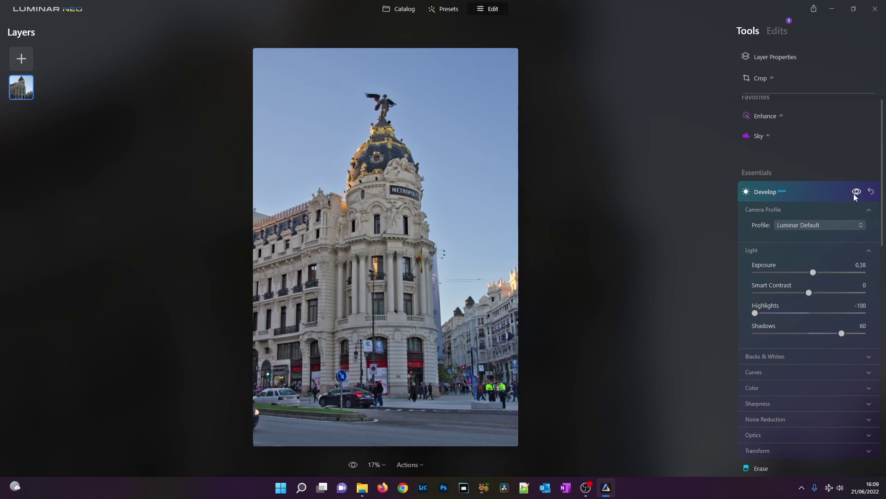
{"action": "left_click", "coordinate": [870, 191]}
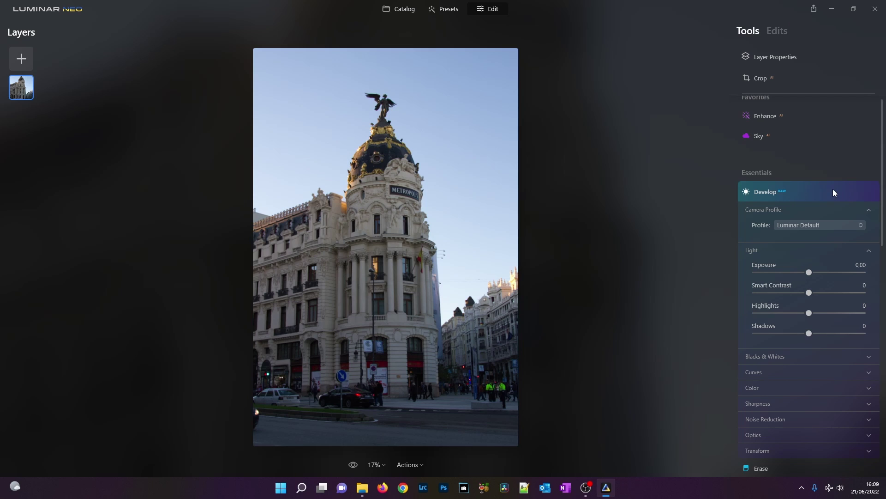
Apply Enhance AI to the photo with Accent at 73, after trying 100.
{"action": "left_click", "coordinate": [832, 191]}
{"action": "left_click", "coordinate": [798, 128]}
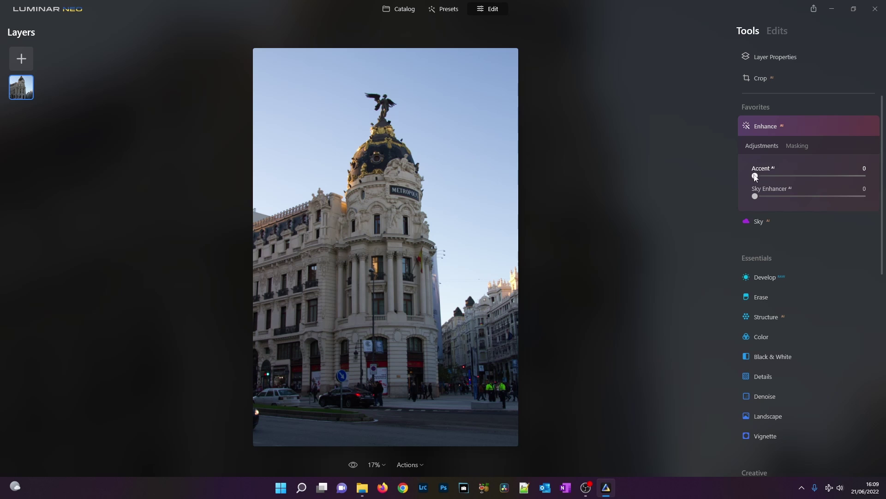
{"action": "left_click_drag", "start_coordinate": [756, 177], "coordinate": [760, 180]}
{"action": "left_click_drag", "start_coordinate": [757, 175], "coordinate": [881, 179]}
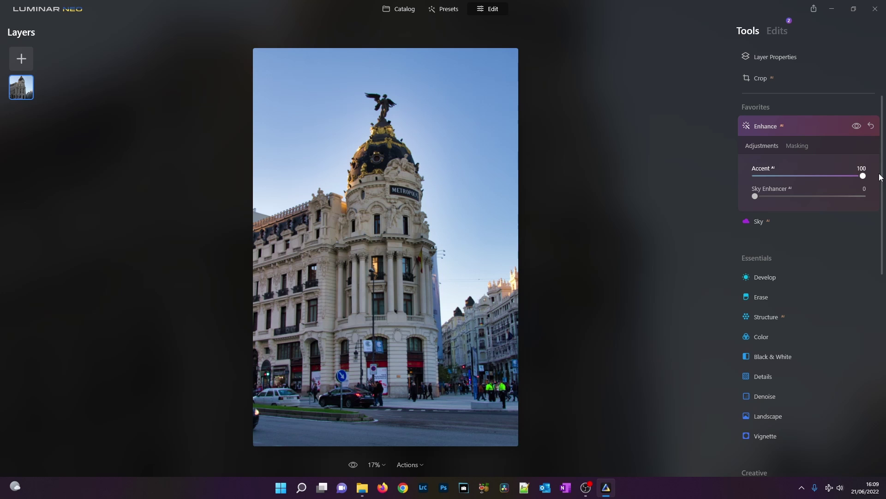
{"action": "left_click_drag", "start_coordinate": [863, 176], "coordinate": [834, 176]}
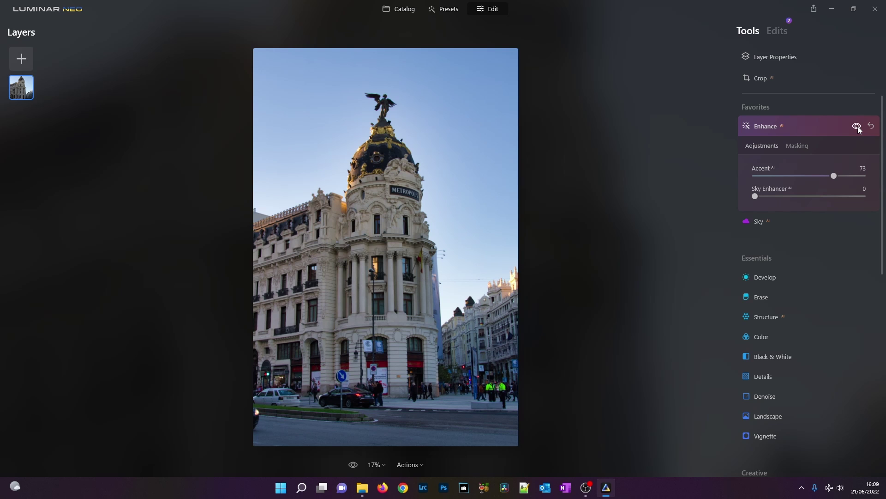
{"action": "left_click", "coordinate": [804, 130]}
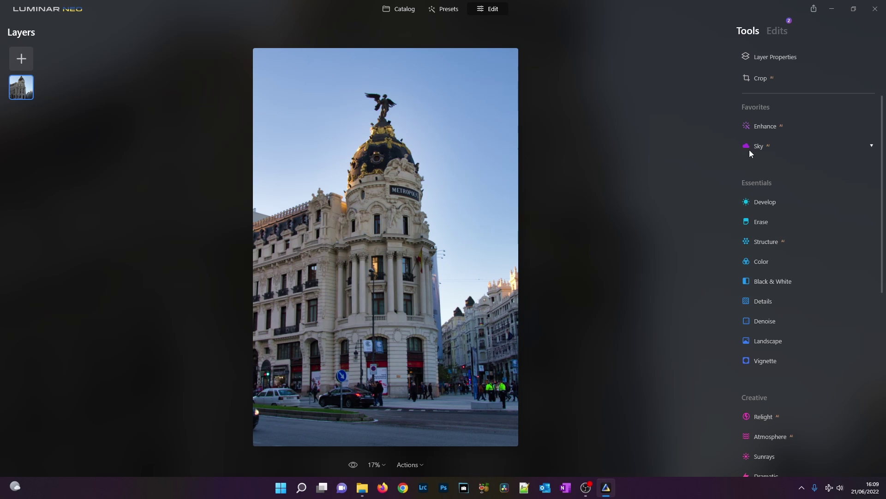
{"action": "left_click", "coordinate": [774, 33]}
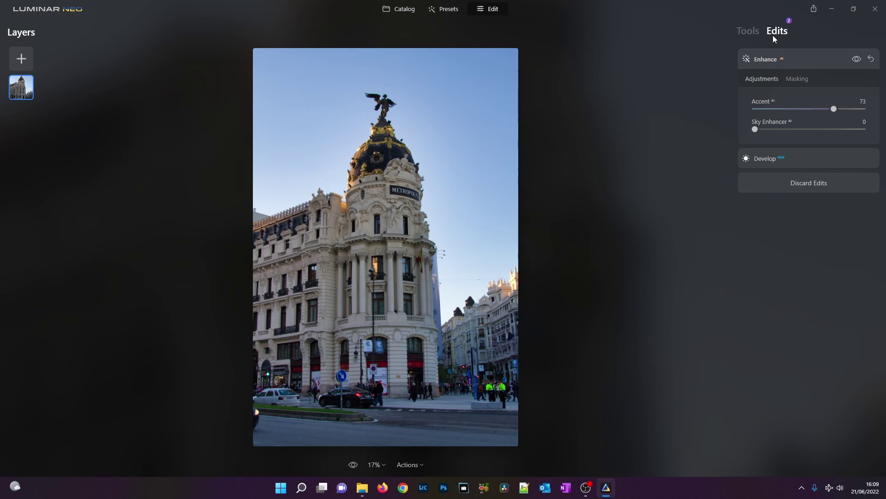
Lift the Develop edit's Shadows to 19, then return to the tools list.
{"action": "left_click", "coordinate": [810, 160]}
{"action": "left_click", "coordinate": [822, 86]}
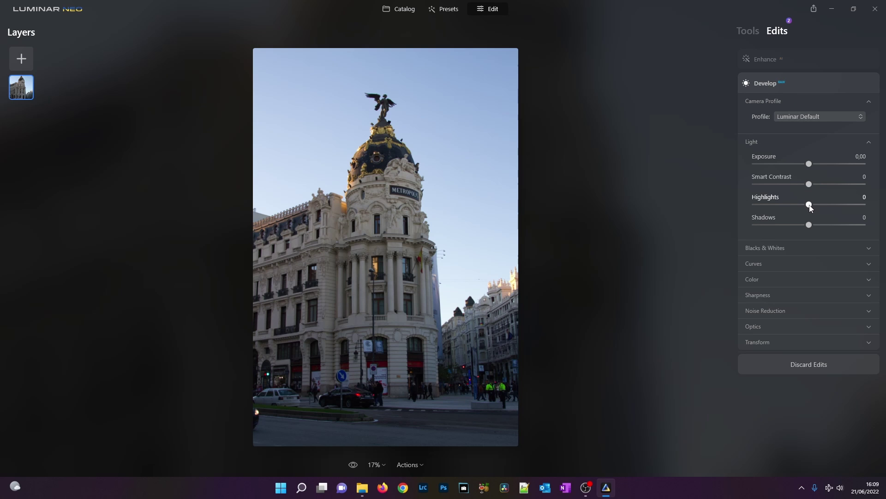
{"action": "left_click_drag", "start_coordinate": [809, 225], "coordinate": [821, 226]}
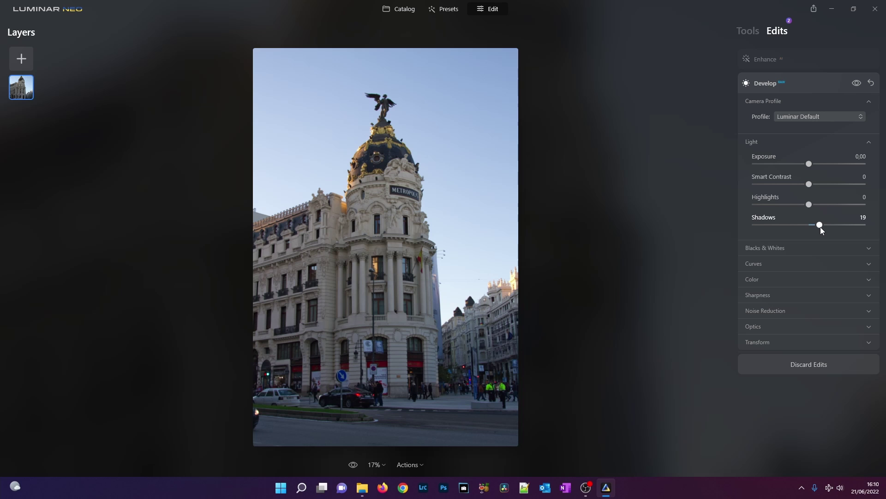
{"action": "left_click", "coordinate": [753, 33]}
{"action": "scroll", "coordinate": [752, 34], "scroll_direction": "down", "scroll_amount": 4}
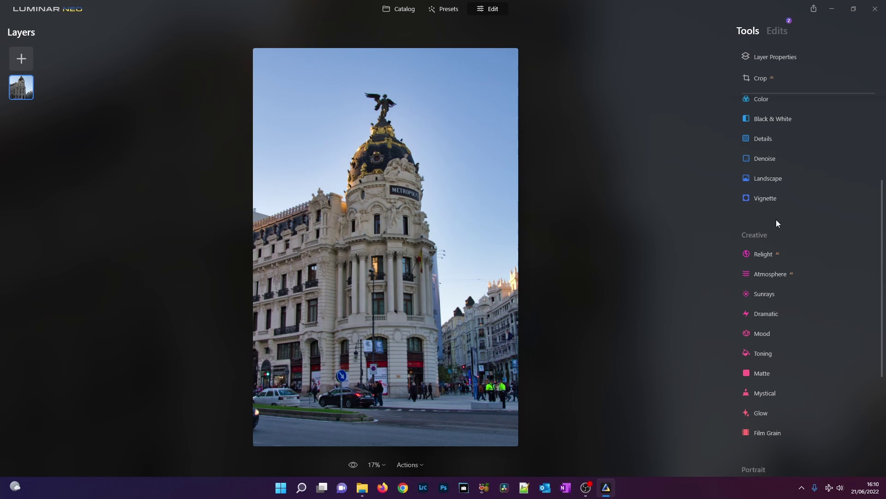
Add a new Develop adjustment with Exposure lowered to -2,44.
{"action": "scroll", "coordinate": [795, 153], "scroll_direction": "up", "scroll_amount": 4}
{"action": "left_click", "coordinate": [771, 150]}
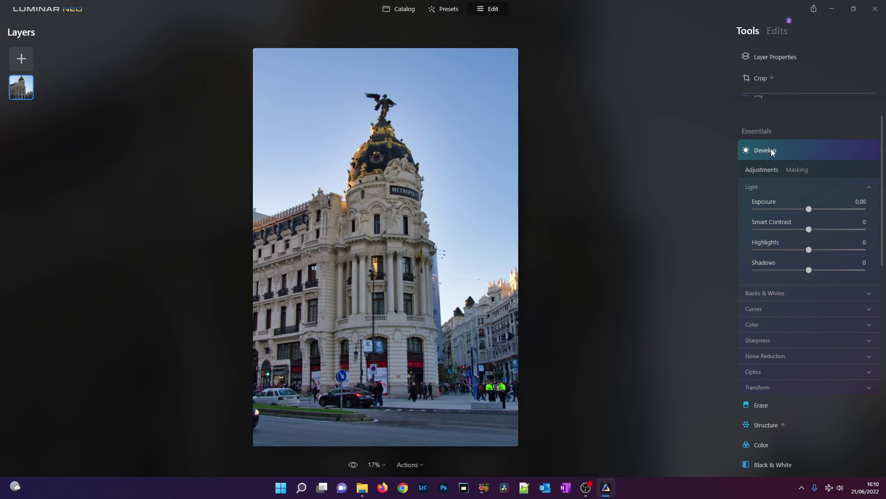
{"action": "left_click_drag", "start_coordinate": [812, 211], "coordinate": [785, 211]}
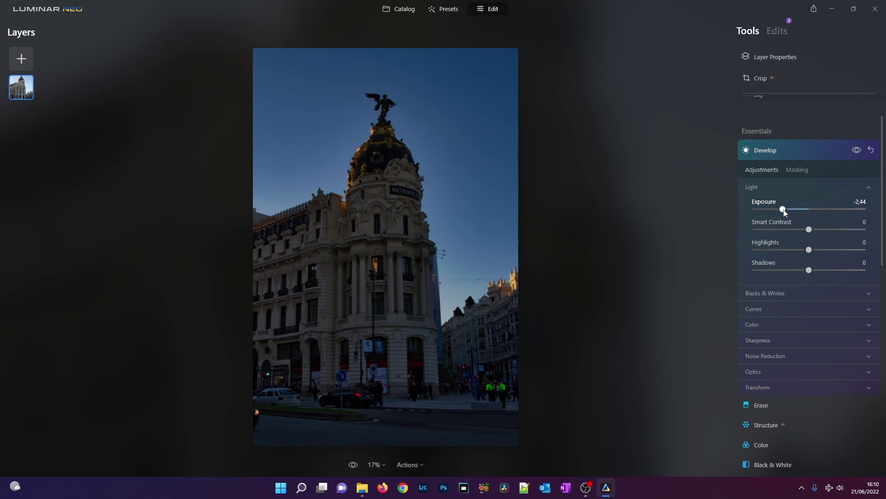
Review the three applied edits, expanding and collapsing the Develop entries.
{"action": "left_click", "coordinate": [777, 30]}
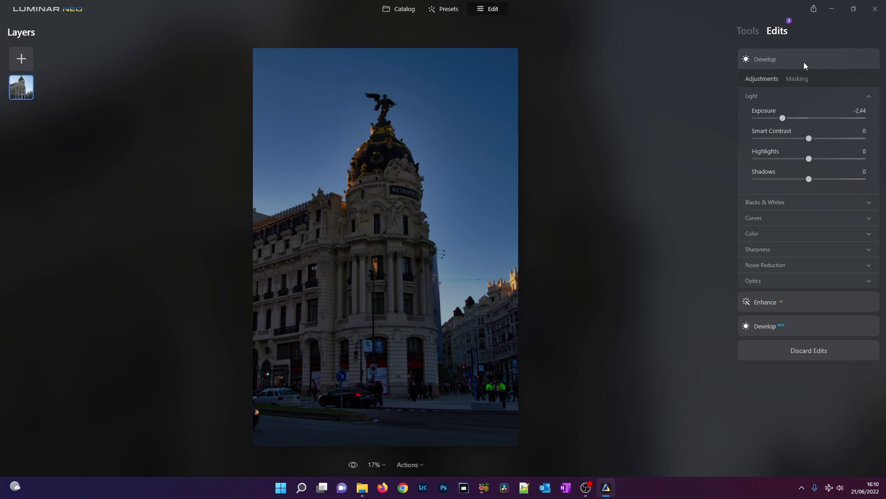
{"action": "left_click", "coordinate": [805, 62]}
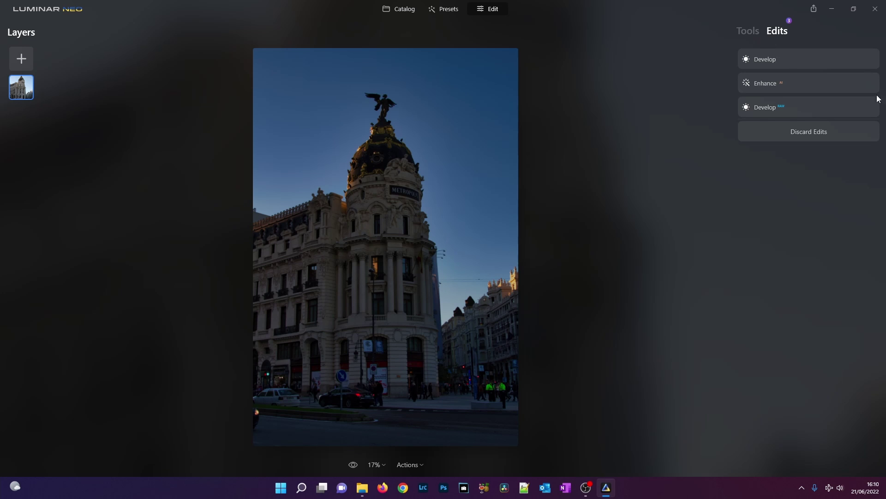
{"action": "left_click", "coordinate": [820, 109]}
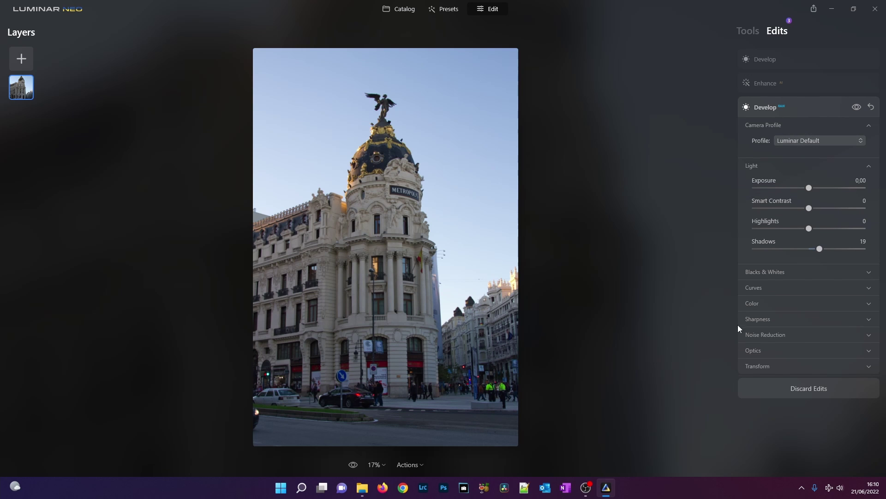
{"action": "left_click", "coordinate": [800, 59]}
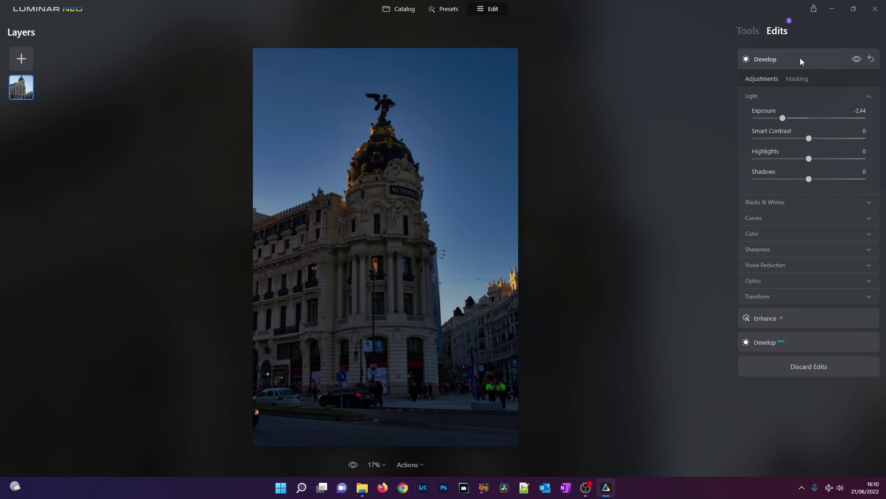
{"action": "left_click", "coordinate": [800, 57]}
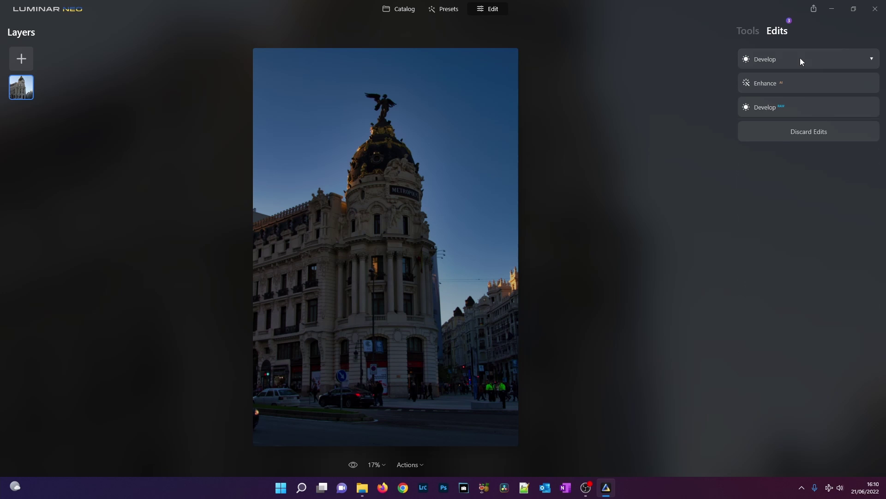
Reset and delete the darkening Develop edit.
{"action": "left_click", "coordinate": [807, 57]}
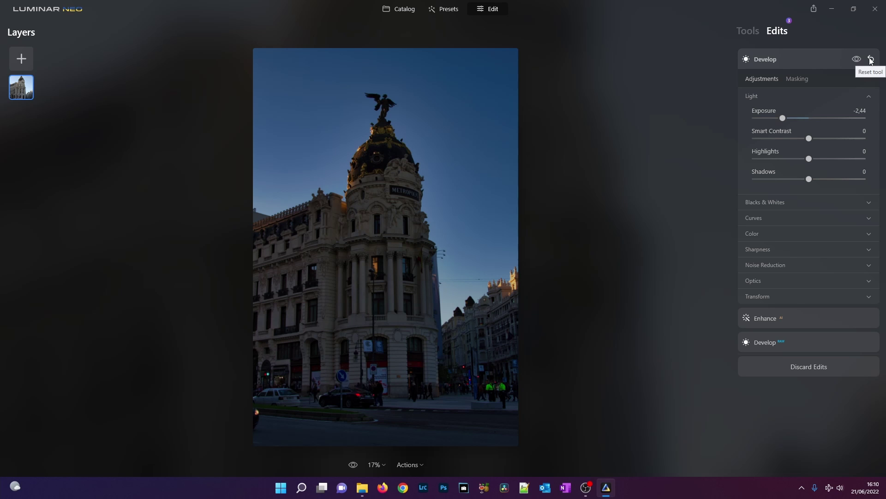
{"action": "left_click", "coordinate": [871, 59]}
{"action": "left_click", "coordinate": [871, 60]}
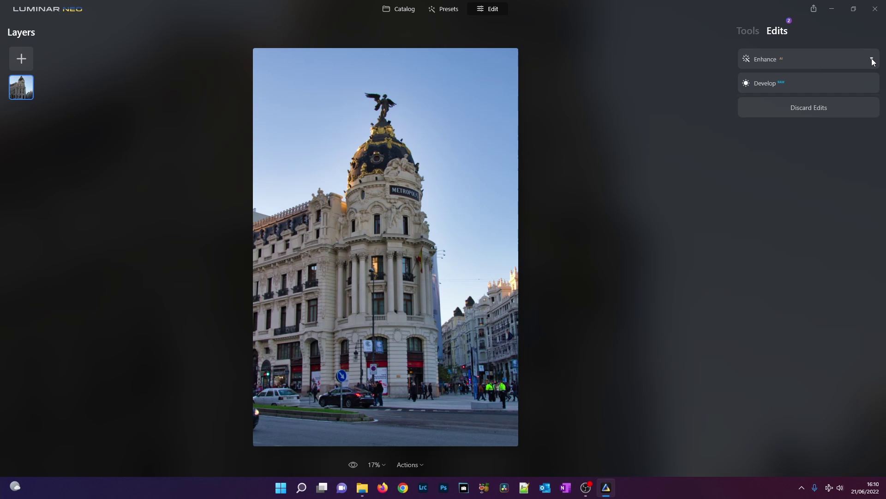
Set Shadows in the Develop RAW edit to 14.
{"action": "left_click", "coordinate": [860, 83]}
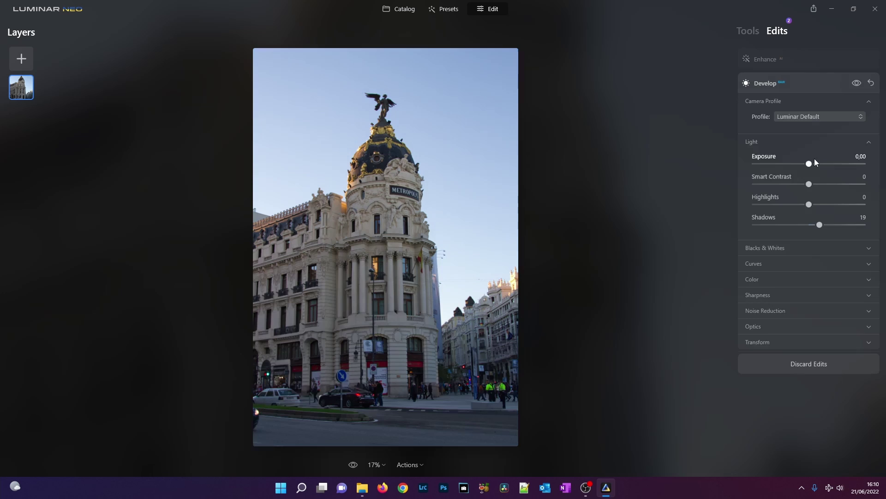
{"action": "mouse_move", "coordinate": [818, 226]}
{"action": "left_mouse_down"}
{"action": "mouse_move", "coordinate": [772, 232]}
{"action": "mouse_move", "coordinate": [833, 226]}
{"action": "left_mouse_up"}
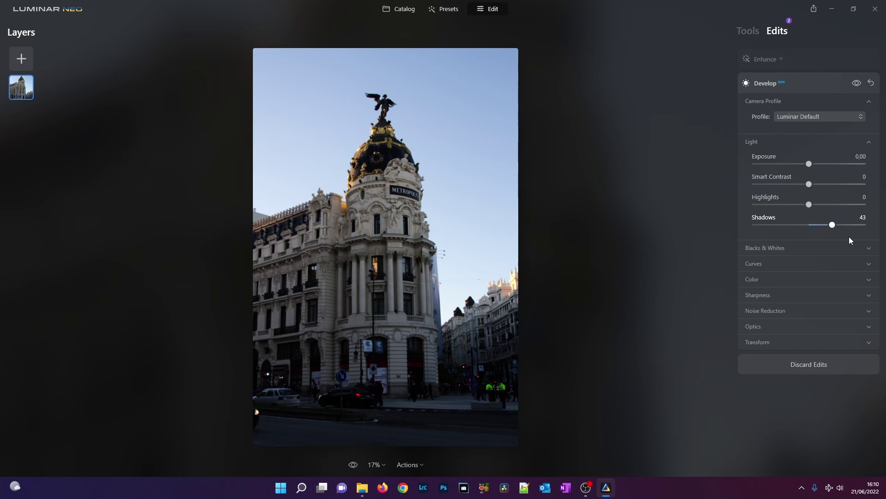
{"action": "left_click", "coordinate": [816, 235]}
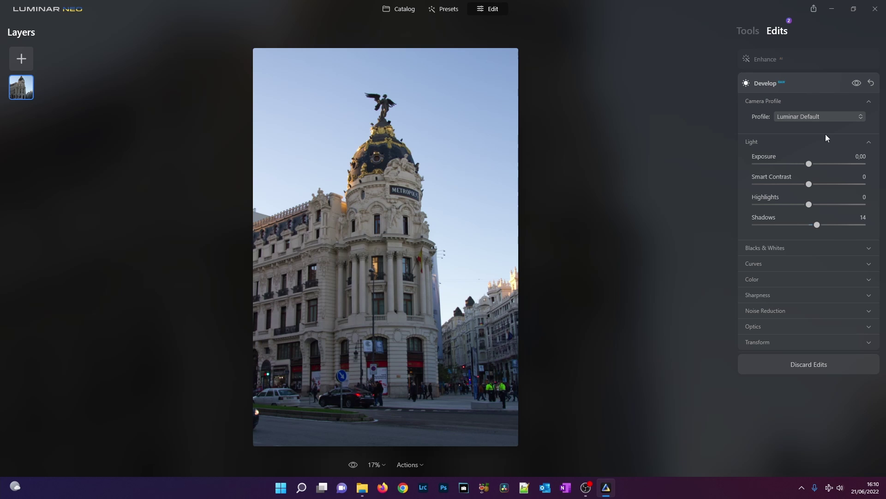
{"action": "left_click", "coordinate": [744, 29]}
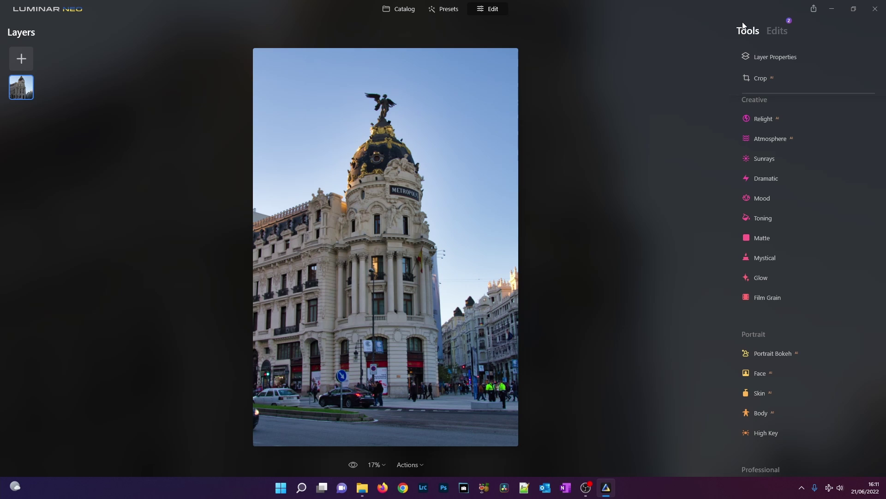
Try Smart Contrast in the Develop RAW edit up to 100, then reset it to 0.
{"action": "scroll", "coordinate": [813, 142], "scroll_direction": "up", "scroll_amount": 1}
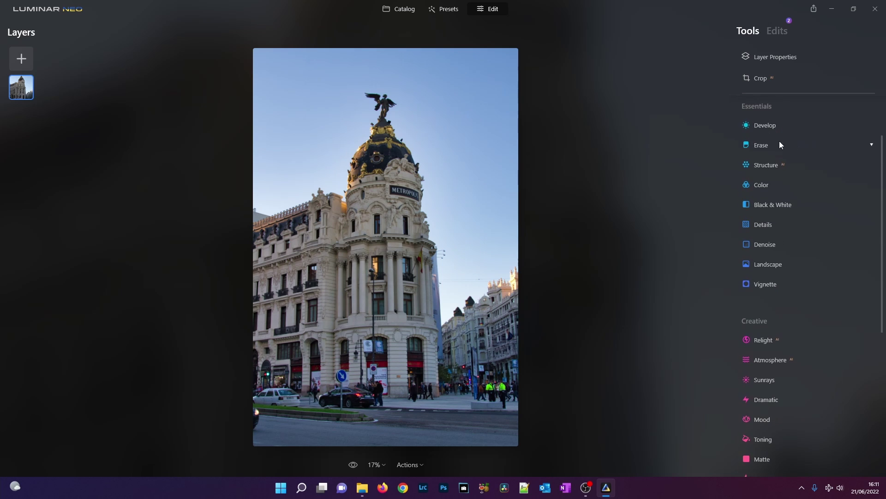
{"action": "left_click", "coordinate": [774, 32]}
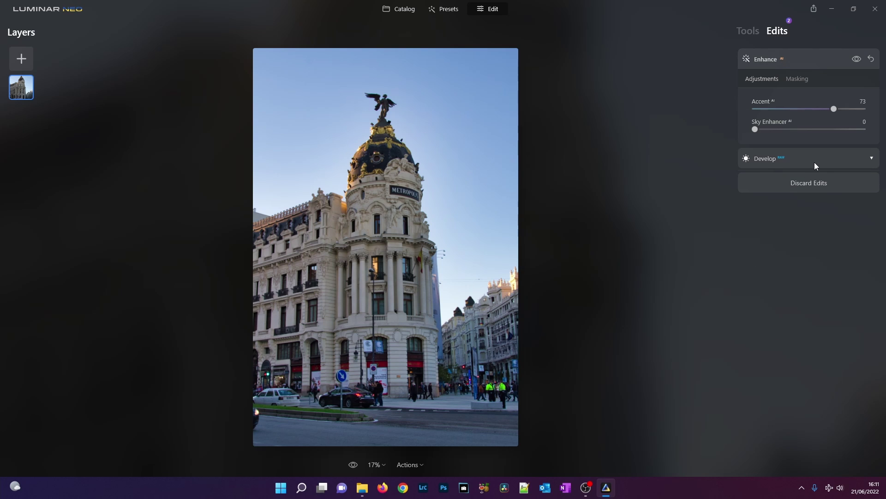
{"action": "left_click", "coordinate": [814, 162]}
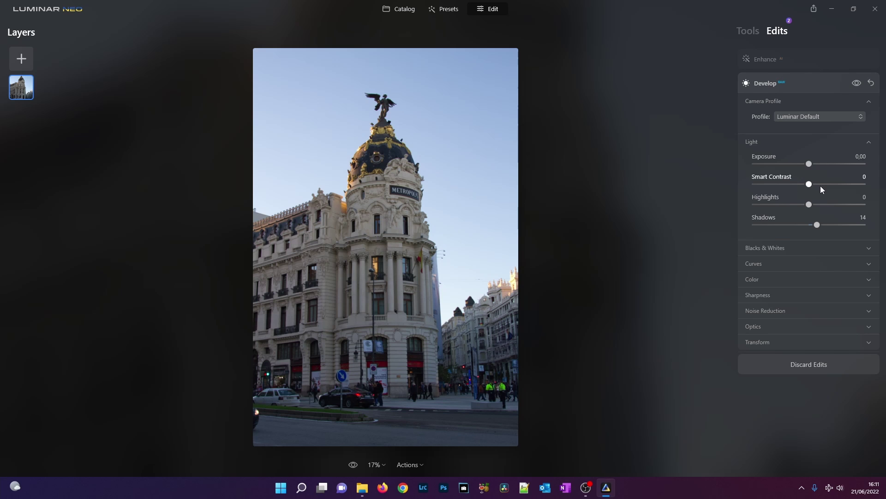
{"action": "left_click_drag", "start_coordinate": [810, 184], "coordinate": [832, 188]}
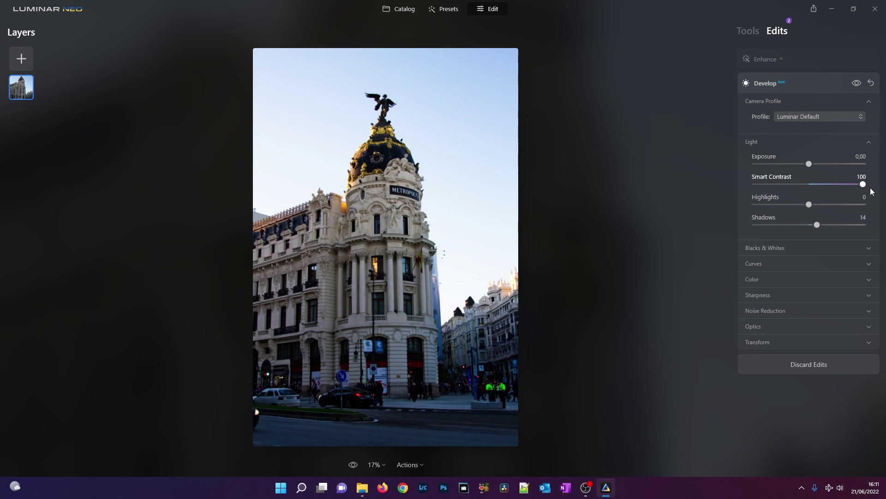
{"action": "left_click_drag", "start_coordinate": [871, 192], "coordinate": [827, 188]}
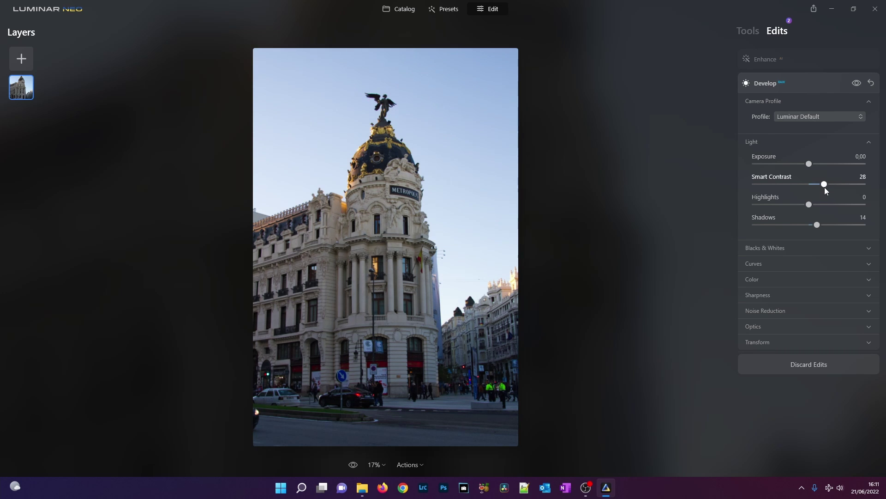
{"action": "double_click", "coordinate": [823, 184]}
{"action": "left_click", "coordinate": [757, 59]}
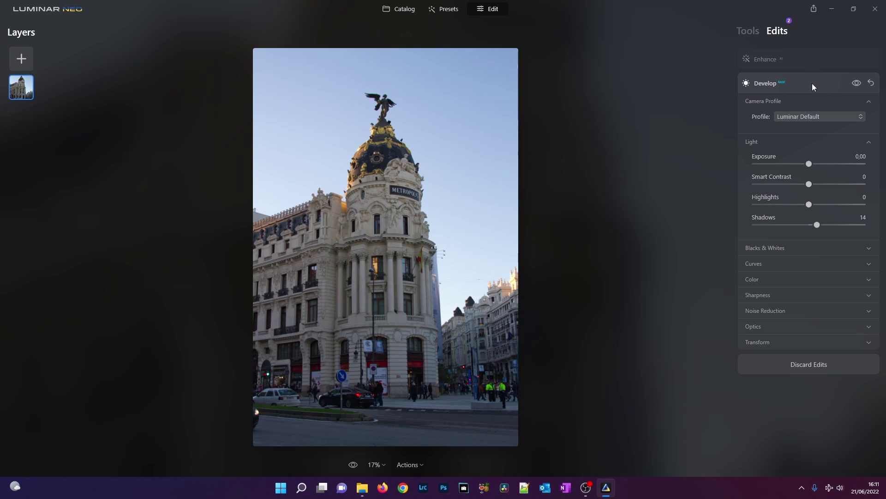
{"action": "left_click", "coordinate": [753, 31]}
Add Supercontrast with Midtones Contrast 43, Shadows Contrast 95 and Shadows Balance 5.
{"action": "scroll", "coordinate": [794, 134], "scroll_direction": "down", "scroll_amount": 10}
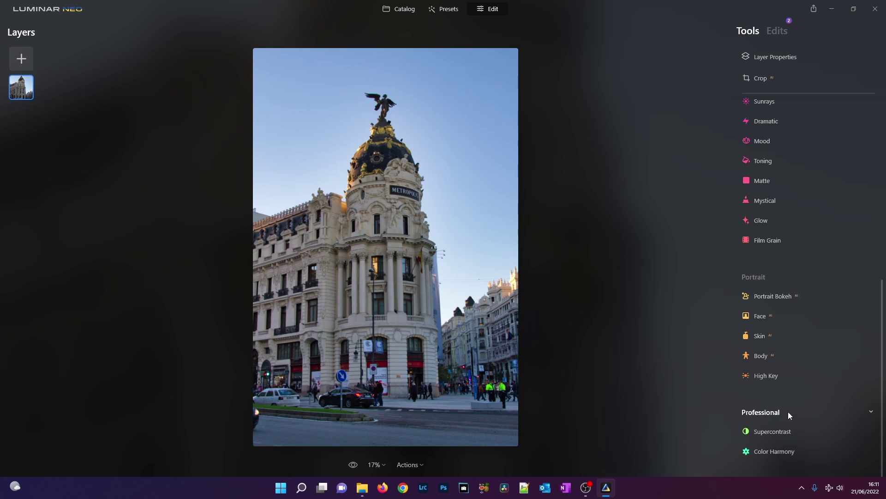
{"action": "left_click", "coordinate": [777, 432]}
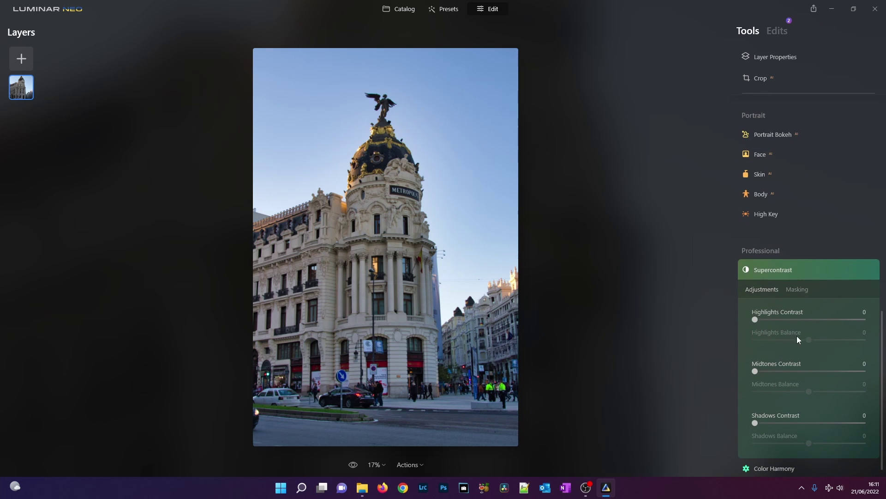
{"action": "left_click_drag", "start_coordinate": [759, 319], "coordinate": [791, 320]}
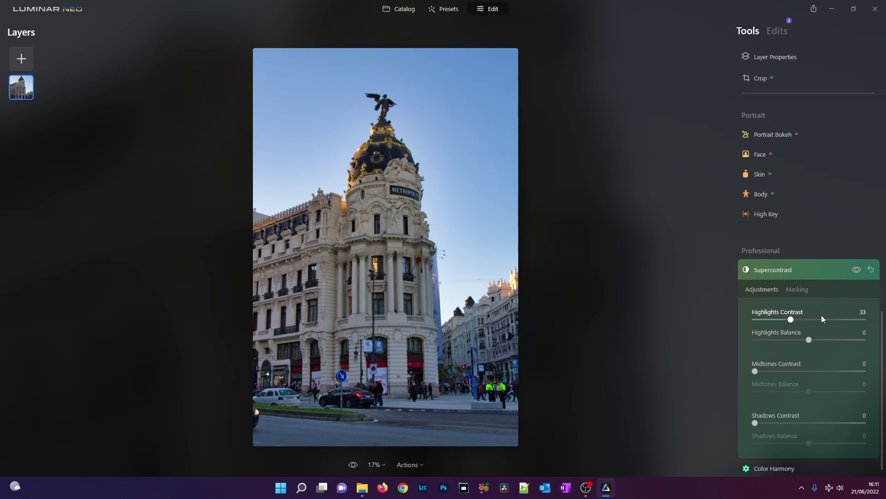
{"action": "double_click", "coordinate": [821, 318]}
{"action": "left_click_drag", "start_coordinate": [755, 370], "coordinate": [803, 369]}
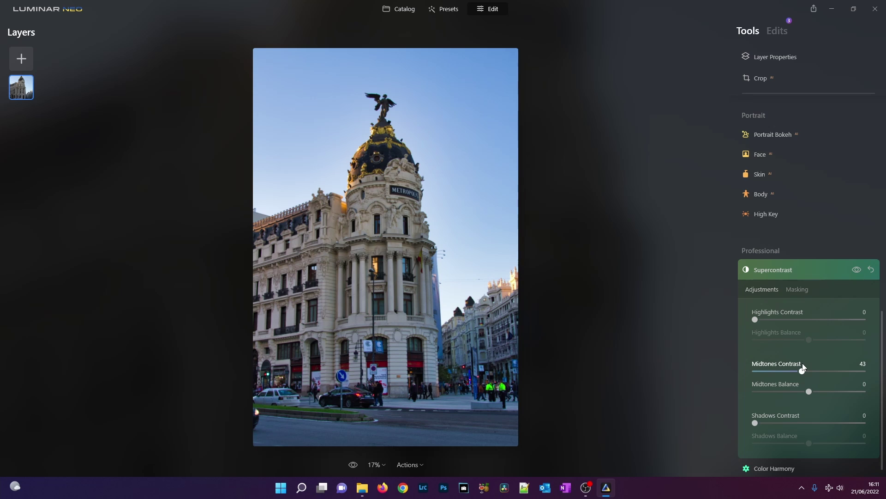
{"action": "left_click", "coordinate": [857, 423]}
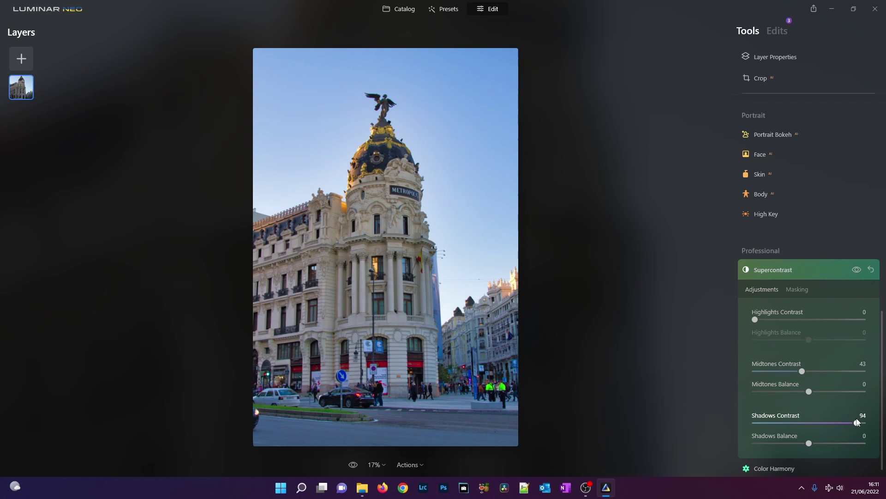
{"action": "left_click_drag", "start_coordinate": [857, 422], "coordinate": [857, 423]}
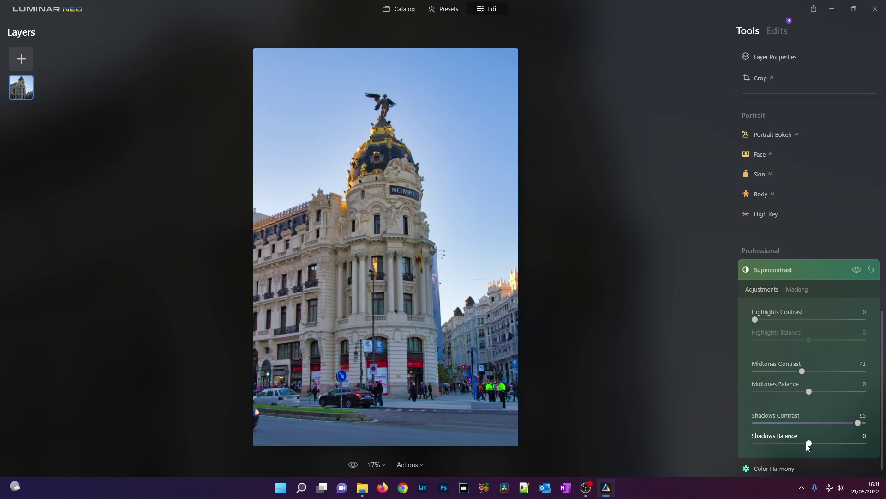
{"action": "left_click_drag", "start_coordinate": [809, 444], "coordinate": [812, 444]}
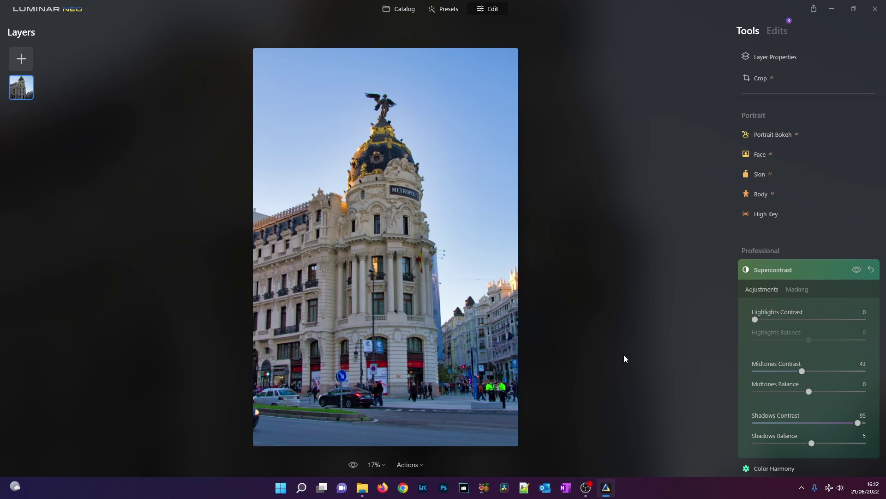
Toggle Supercontrast off and on and compare the photo with the original.
{"action": "left_click", "coordinate": [857, 270]}
{"action": "left_click", "coordinate": [857, 270]}
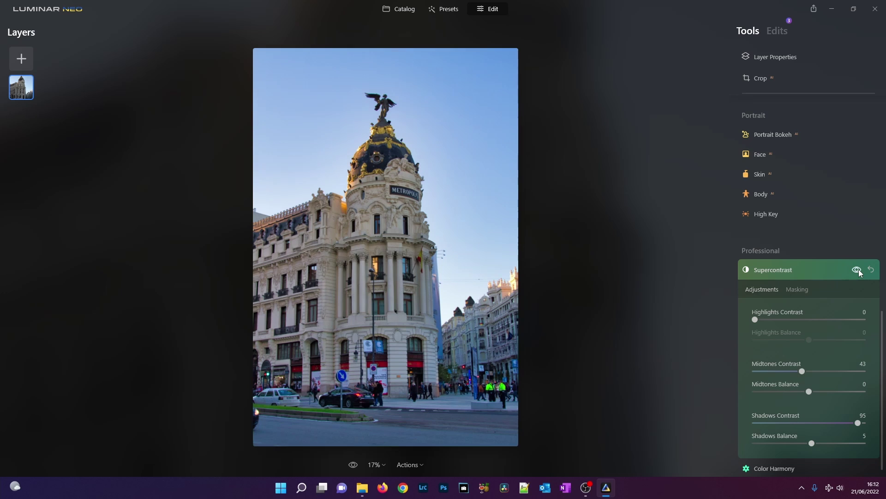
{"action": "left_click", "coordinate": [354, 465]}
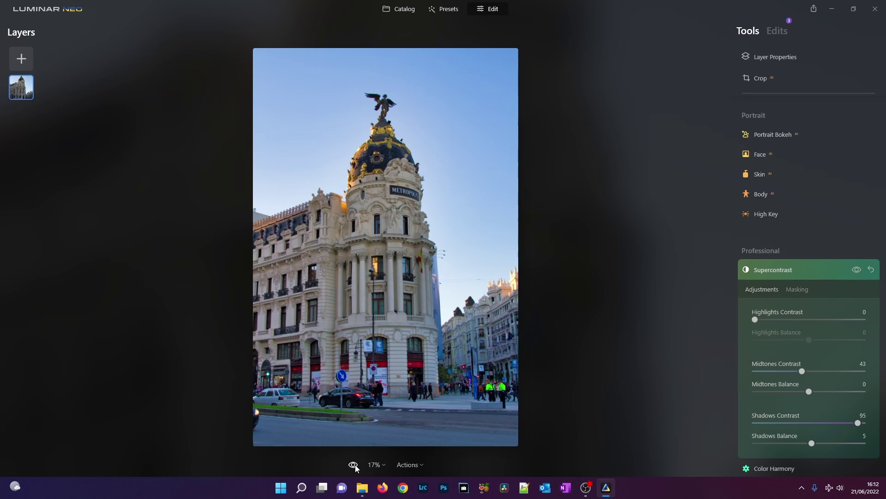
Expand the Sky AI tool in the Favorites section.
{"action": "scroll", "coordinate": [798, 264], "scroll_direction": "up", "scroll_amount": 1}
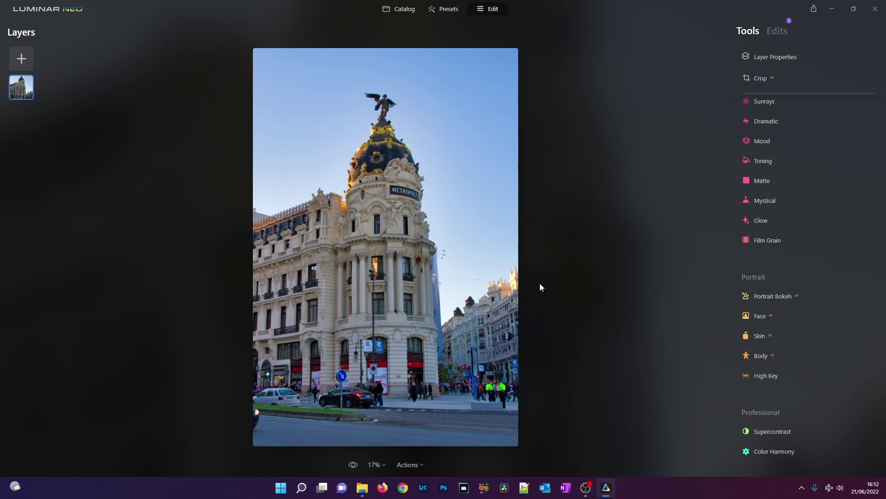
{"action": "scroll", "coordinate": [804, 185], "scroll_direction": "up", "scroll_amount": 8}
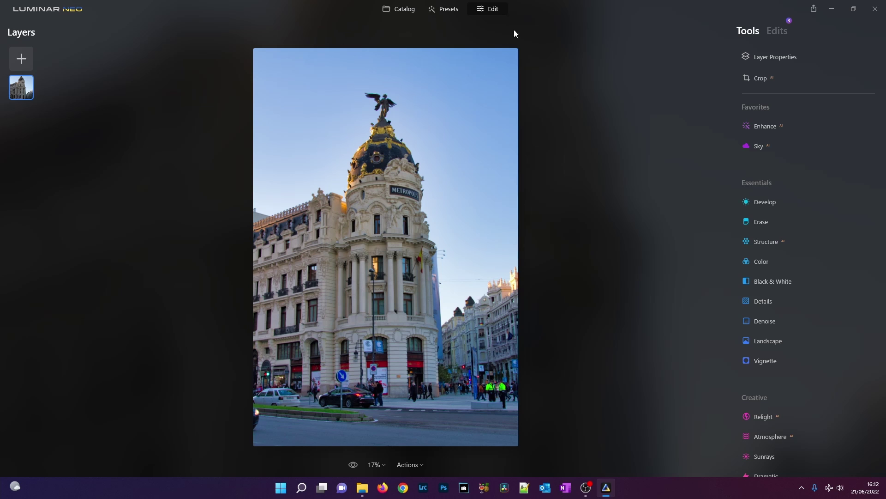
{"action": "left_click", "coordinate": [757, 147]}
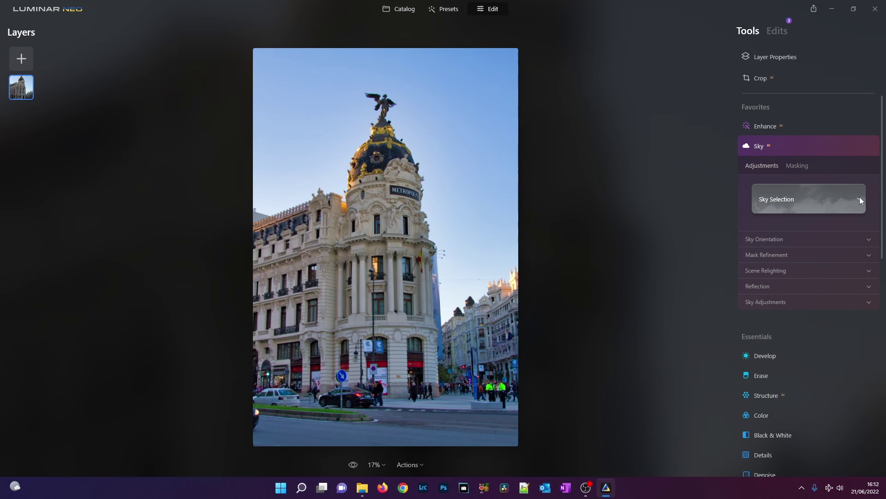
Choose Dramatic Sunset 1 as the replacement sky.
{"action": "left_click", "coordinate": [860, 197]}
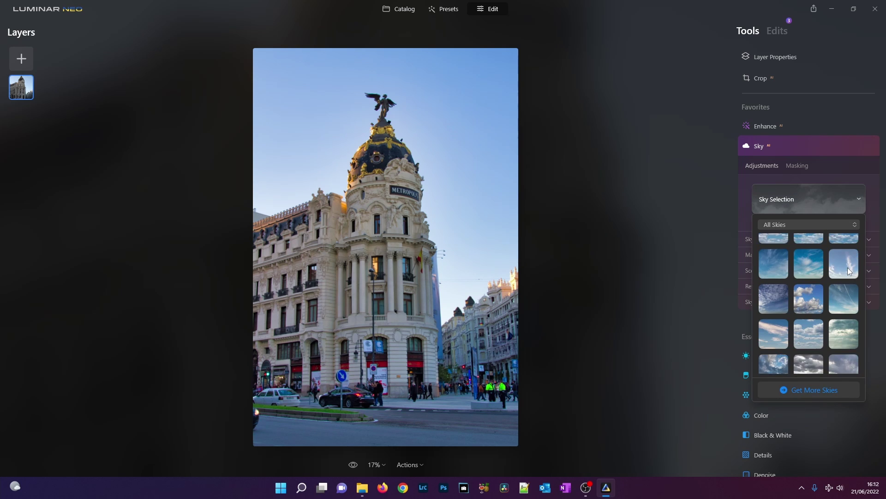
{"action": "scroll", "coordinate": [848, 267], "scroll_direction": "down", "scroll_amount": 2}
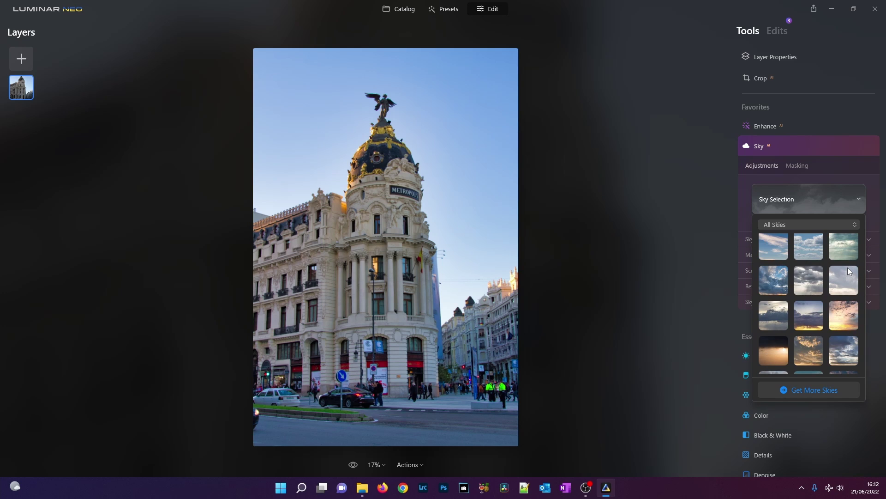
{"action": "scroll", "coordinate": [848, 268], "scroll_direction": "up", "scroll_amount": 1}
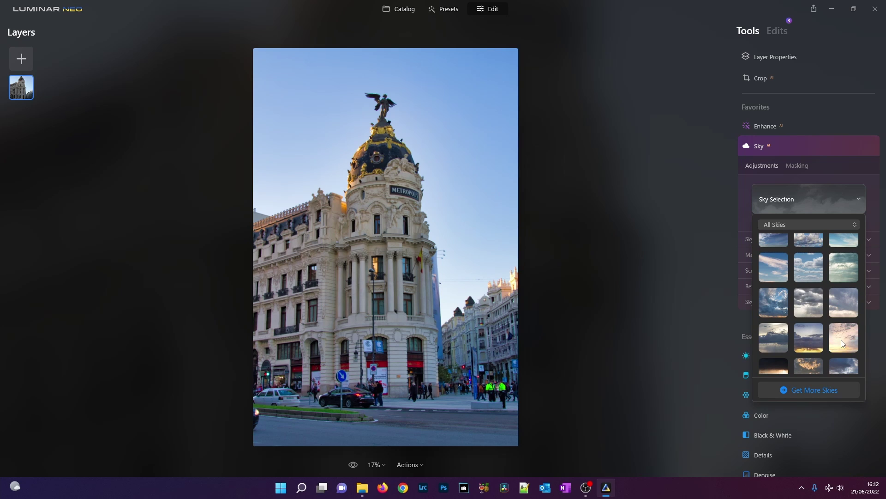
{"action": "scroll", "coordinate": [833, 356], "scroll_direction": "down", "scroll_amount": 1}
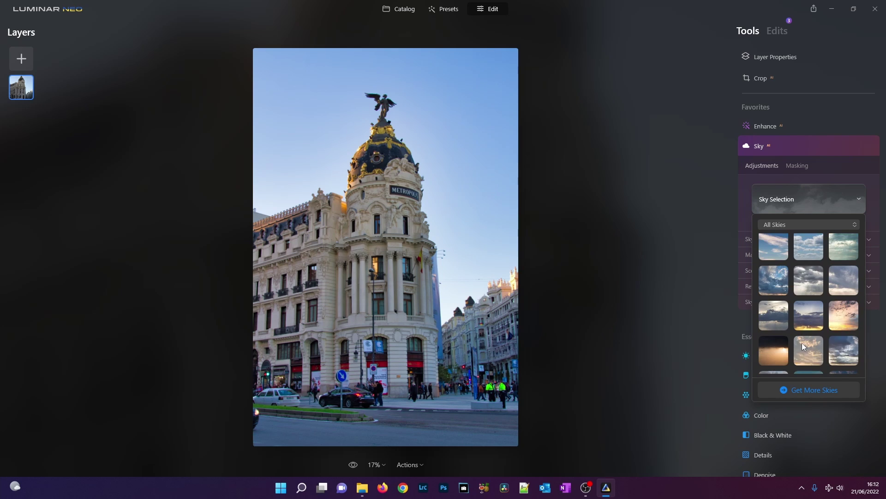
{"action": "left_click", "coordinate": [834, 318]}
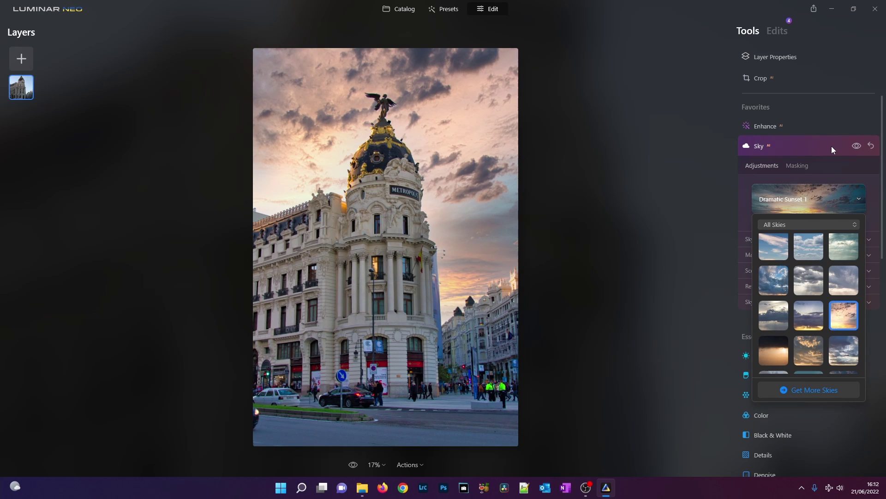
{"action": "left_click", "coordinate": [871, 198]}
{"action": "left_click", "coordinate": [861, 239]}
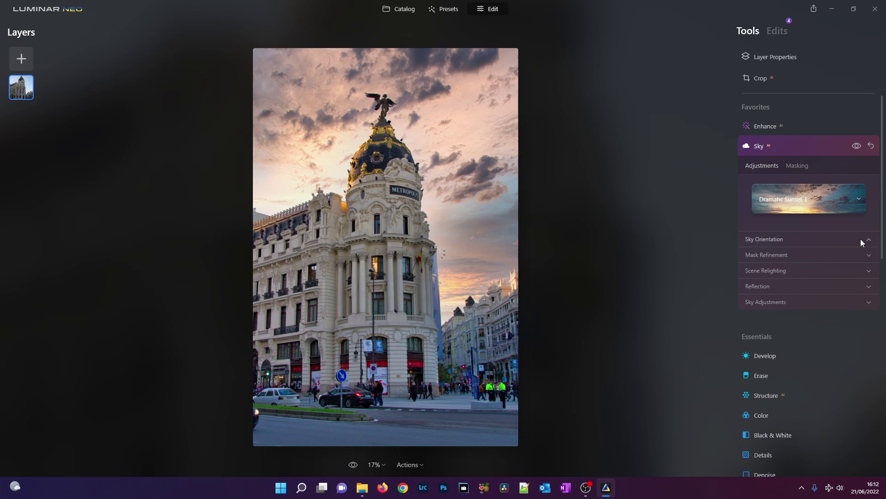
{"action": "mouse_move", "coordinate": [808, 261]}
{"action": "left_mouse_down"}
{"action": "mouse_move", "coordinate": [790, 261]}
{"action": "mouse_move", "coordinate": [817, 261]}
{"action": "left_mouse_up"}
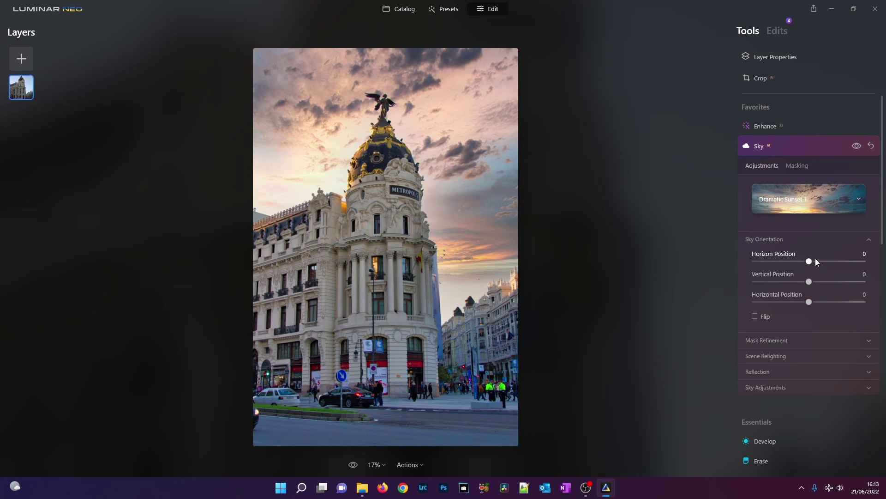
{"action": "double_click", "coordinate": [816, 261]}
{"action": "left_click_drag", "start_coordinate": [808, 280], "coordinate": [824, 282]}
{"action": "double_click", "coordinate": [813, 280]}
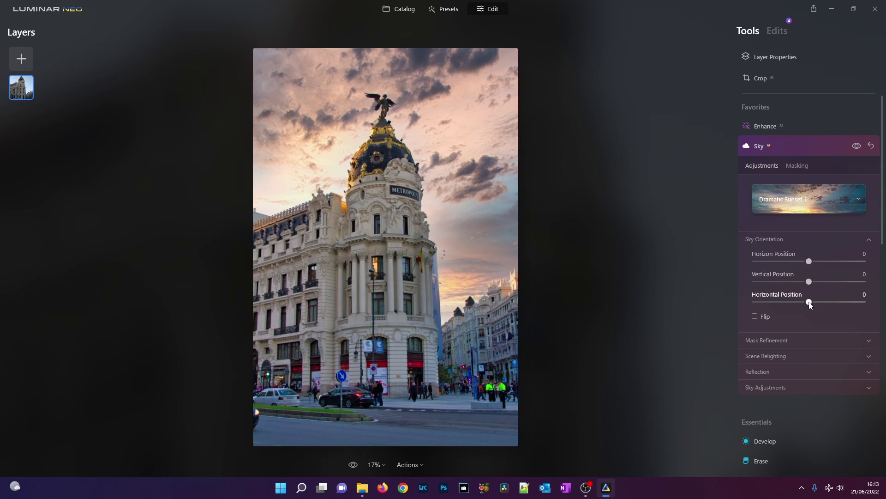
{"action": "left_click_drag", "start_coordinate": [821, 302], "coordinate": [798, 303]}
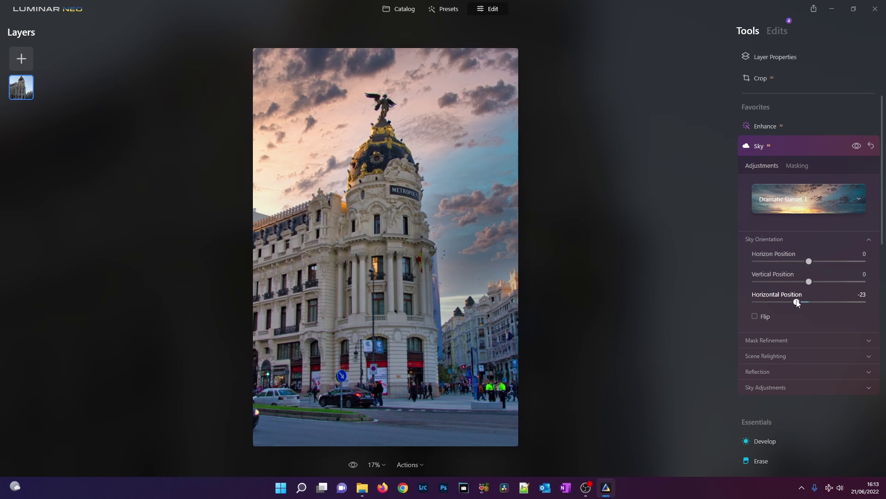
{"action": "double_click", "coordinate": [797, 303]}
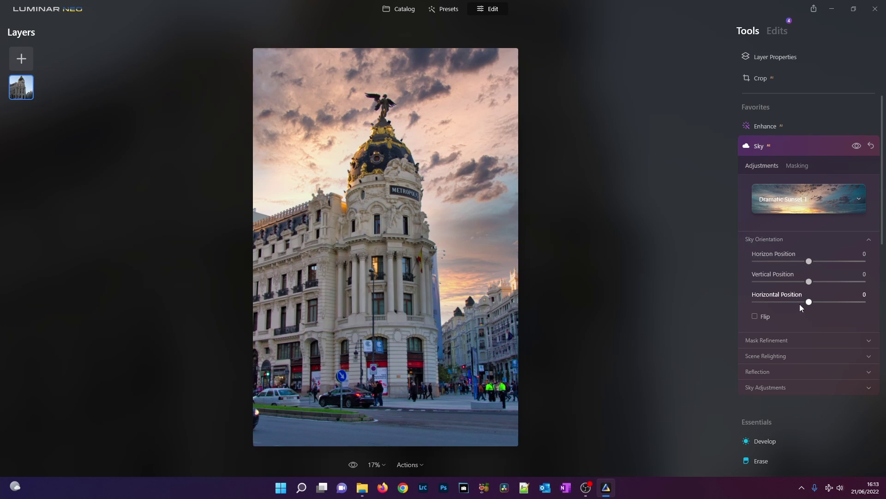
{"action": "left_click", "coordinate": [844, 338]}
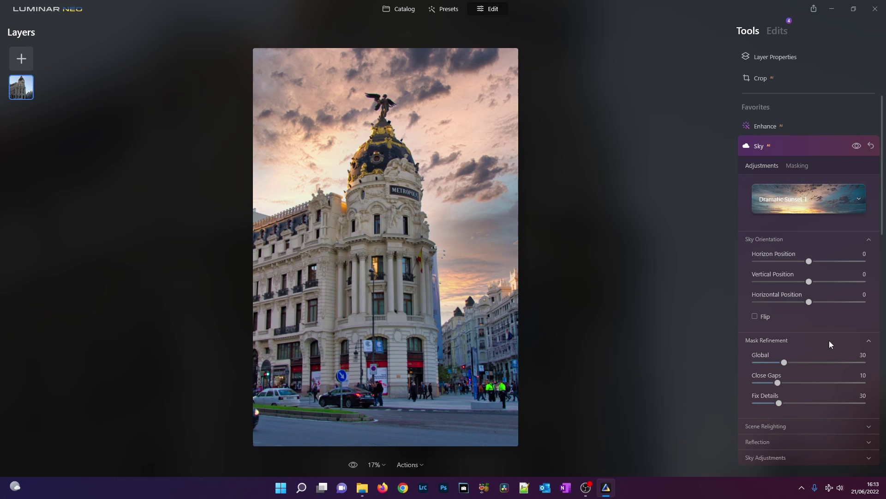
{"action": "scroll", "coordinate": [830, 339], "scroll_direction": "down", "scroll_amount": 3}
{"action": "left_click", "coordinate": [819, 225]}
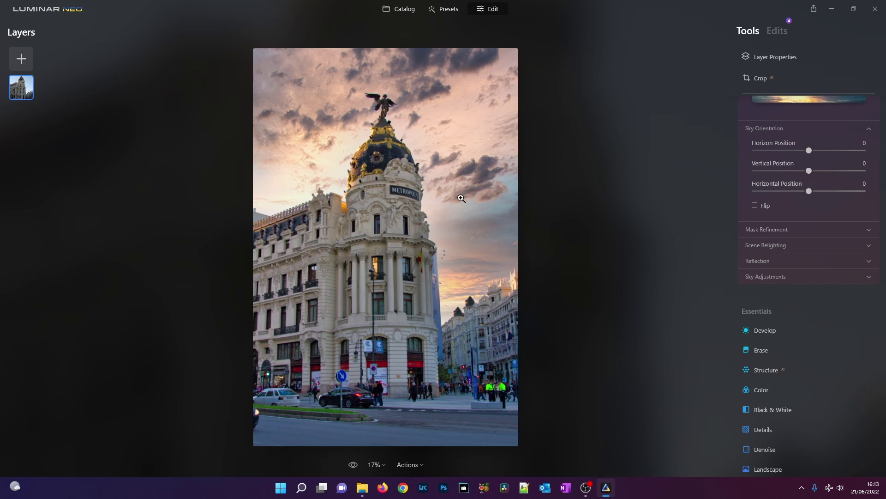
{"action": "left_click", "coordinate": [433, 178]}
{"action": "left_click_drag", "start_coordinate": [214, 208], "coordinate": [528, 259]}
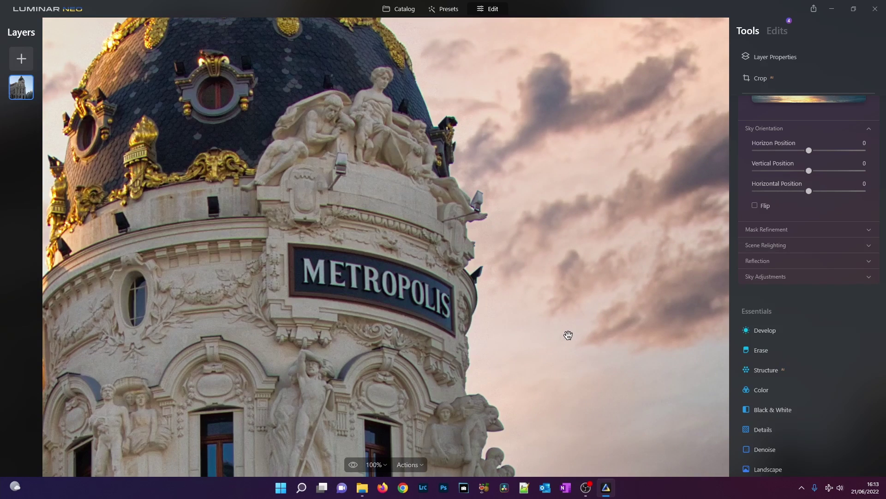
{"action": "left_click_drag", "start_coordinate": [586, 366], "coordinate": [560, 228]}
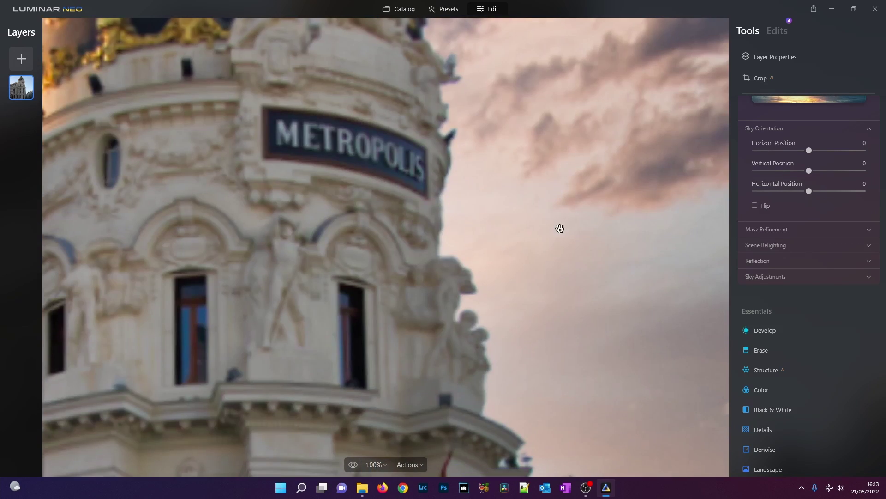
{"action": "double_click", "coordinate": [580, 262]}
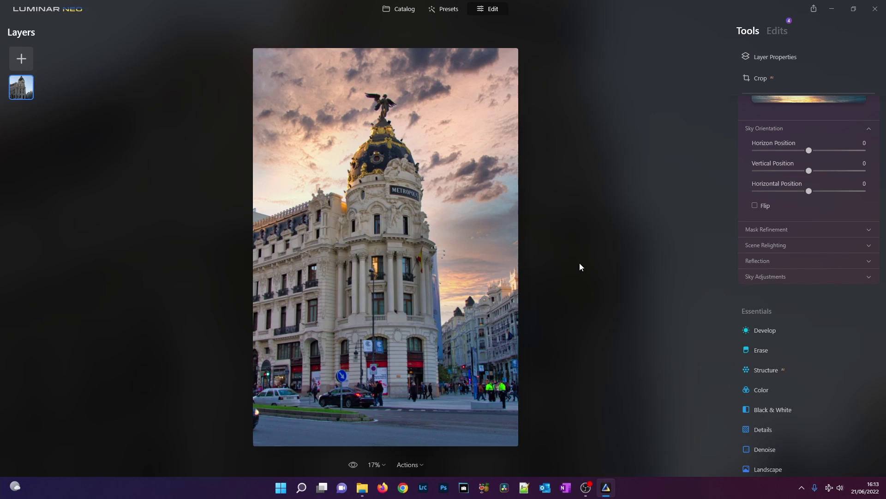
{"action": "left_click", "coordinate": [835, 246]}
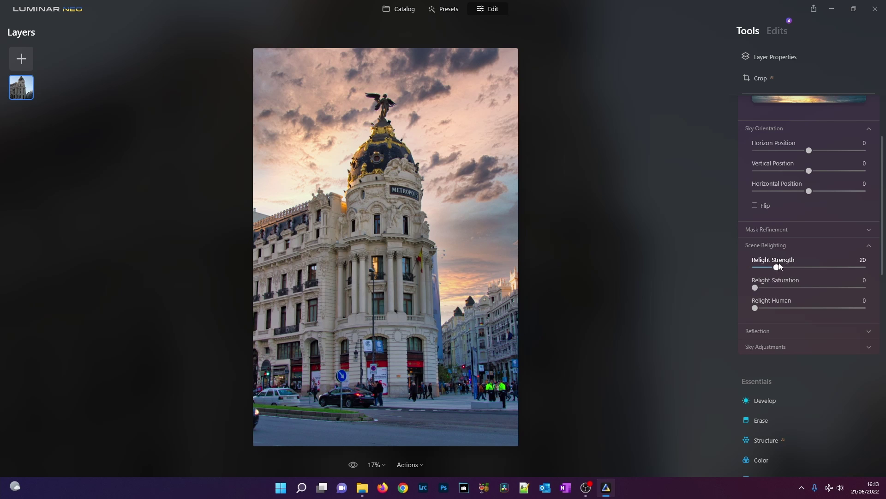
Set the sky's relight strength to 20 and keep the reflection amount at 50.
{"action": "mouse_move", "coordinate": [777, 266]}
{"action": "left_mouse_down"}
{"action": "mouse_move", "coordinate": [882, 278]}
{"action": "mouse_move", "coordinate": [714, 268]}
{"action": "mouse_move", "coordinate": [775, 268]}
{"action": "left_mouse_up"}
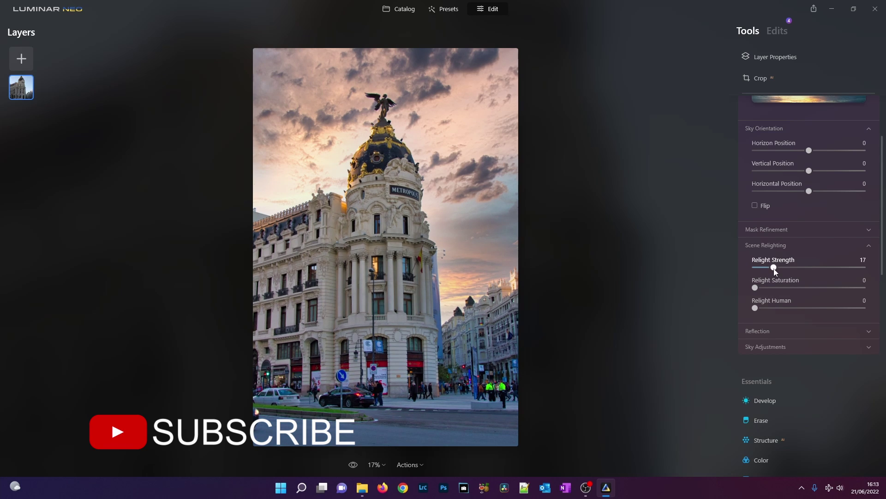
{"action": "left_click_drag", "start_coordinate": [774, 268], "coordinate": [776, 303]}
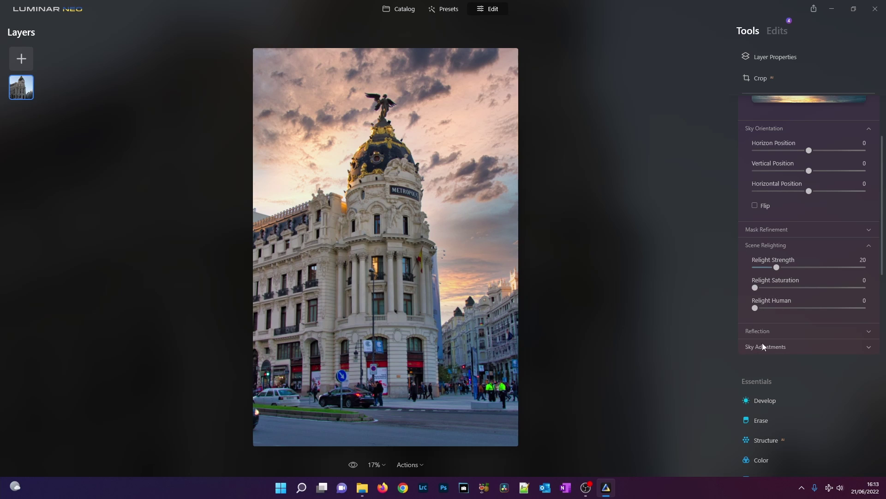
{"action": "left_click", "coordinate": [858, 330]}
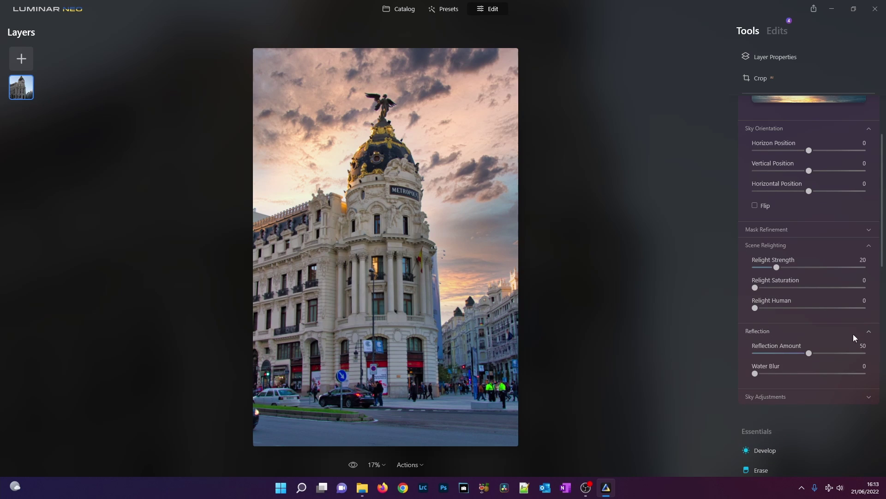
{"action": "left_click_drag", "start_coordinate": [809, 354], "coordinate": [741, 353]}
{"action": "double_click", "coordinate": [752, 350]}
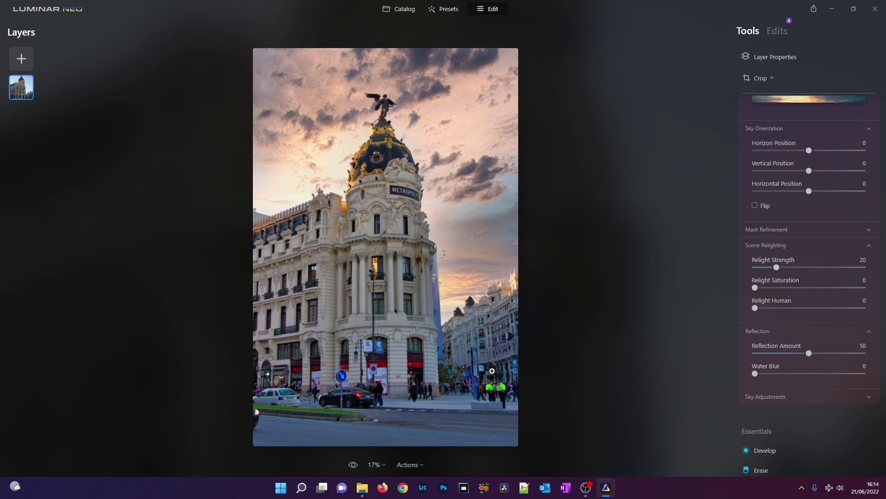
Inspect the street at 100% zoom, zoom back out, and collapse the Sky AI settings.
{"action": "left_click", "coordinate": [353, 291]}
{"action": "left_click_drag", "start_coordinate": [353, 292], "coordinate": [501, 259]}
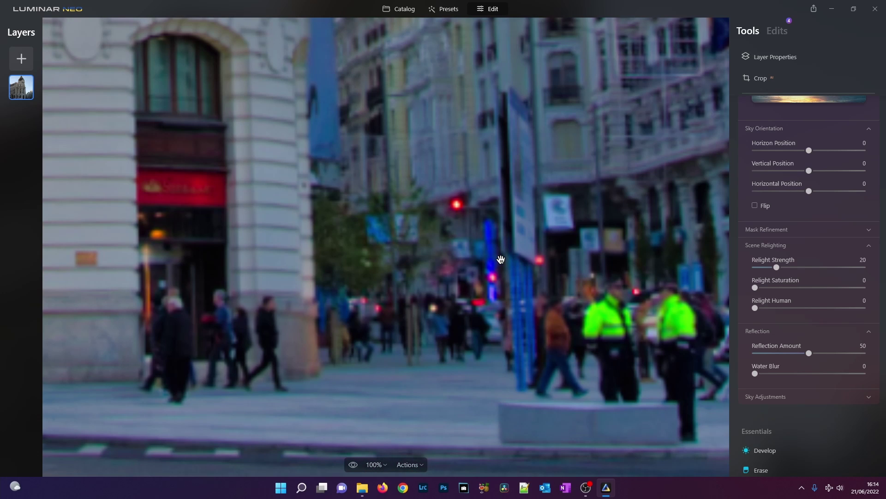
{"action": "left_click", "coordinate": [501, 259]}
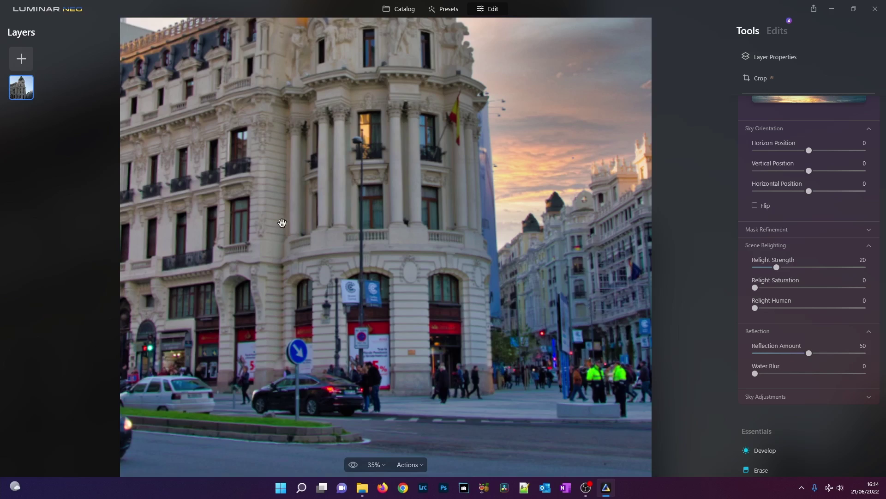
{"action": "scroll", "coordinate": [272, 220], "scroll_direction": "up", "scroll_amount": 2}
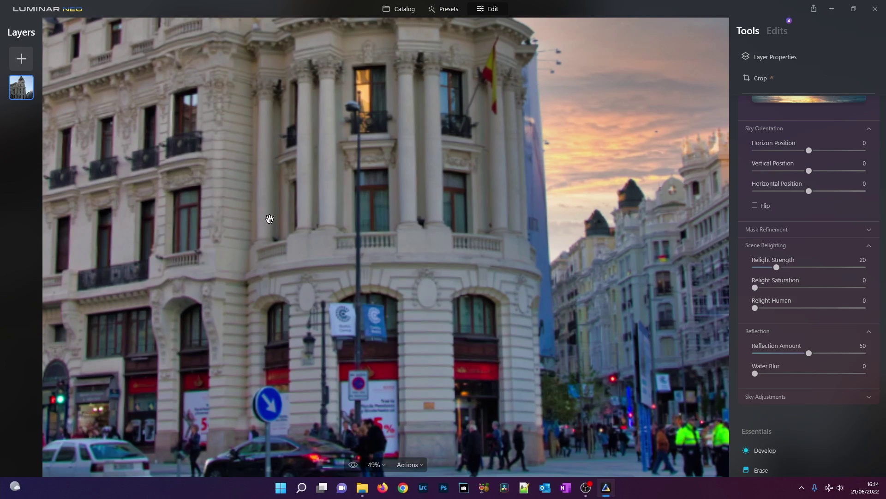
{"action": "scroll", "coordinate": [270, 218], "scroll_direction": "down", "scroll_amount": 4}
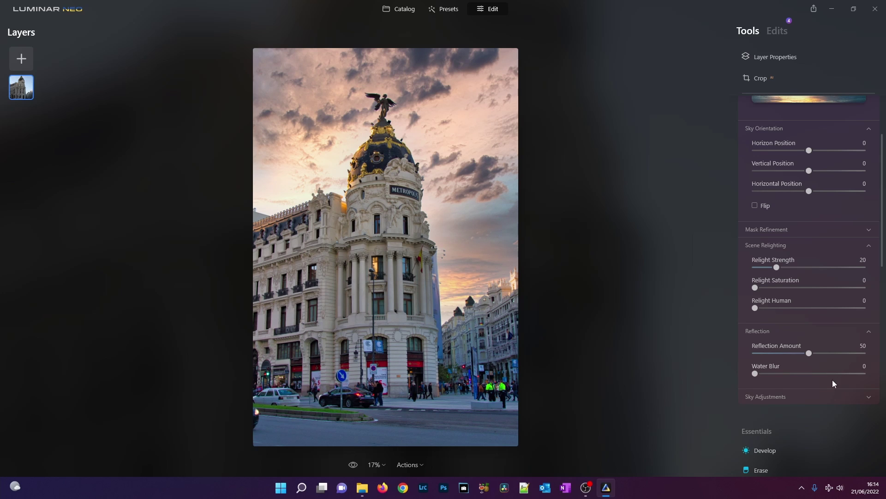
{"action": "scroll", "coordinate": [801, 275], "scroll_direction": "up", "scroll_amount": 2}
{"action": "left_click", "coordinate": [811, 144]}
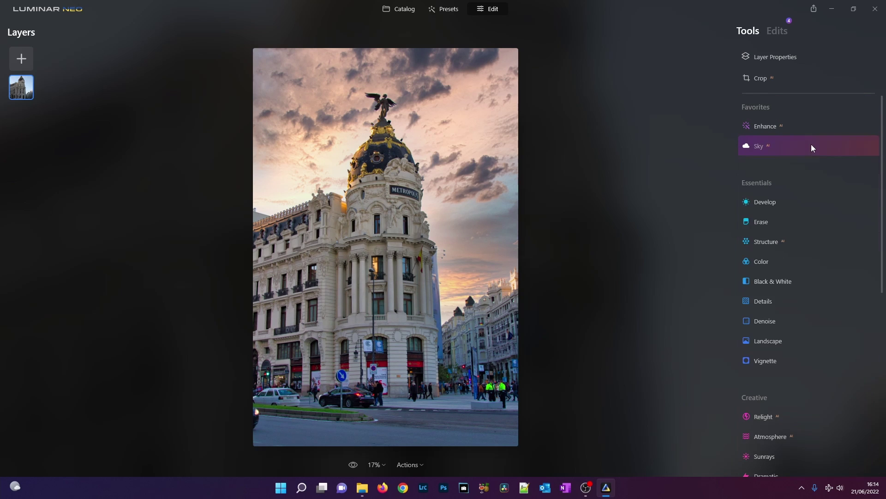
Scroll down to the Creative section and expand the Mood tool.
{"action": "scroll", "coordinate": [385, 227], "scroll_direction": "up", "scroll_amount": 1}
{"action": "scroll", "coordinate": [388, 229], "scroll_direction": "down", "scroll_amount": 1}
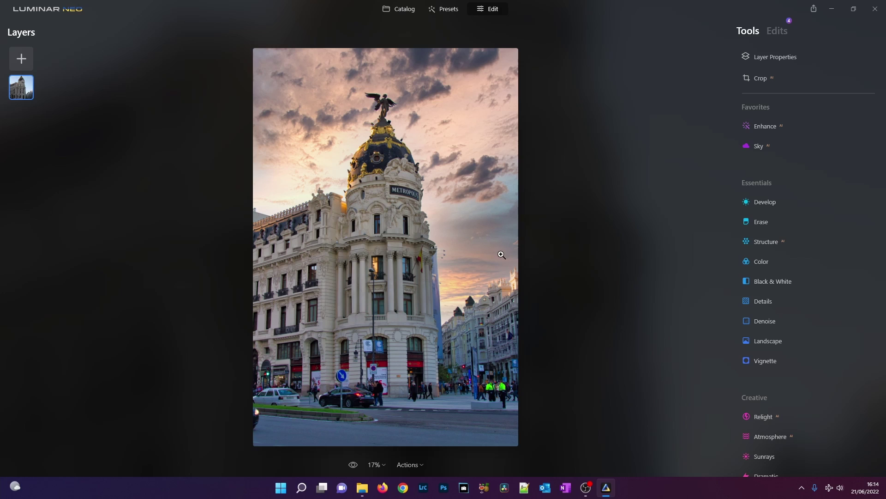
{"action": "scroll", "coordinate": [778, 256], "scroll_direction": "down", "scroll_amount": 5}
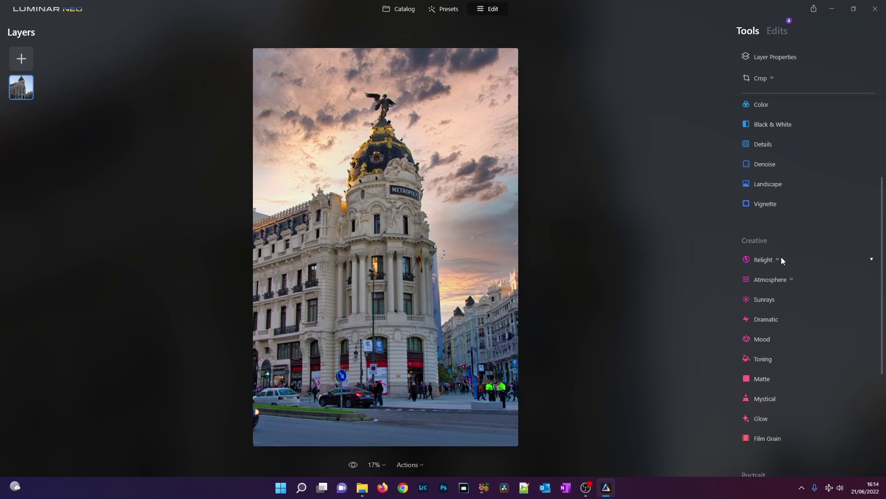
{"action": "scroll", "coordinate": [784, 277], "scroll_direction": "down", "scroll_amount": 3}
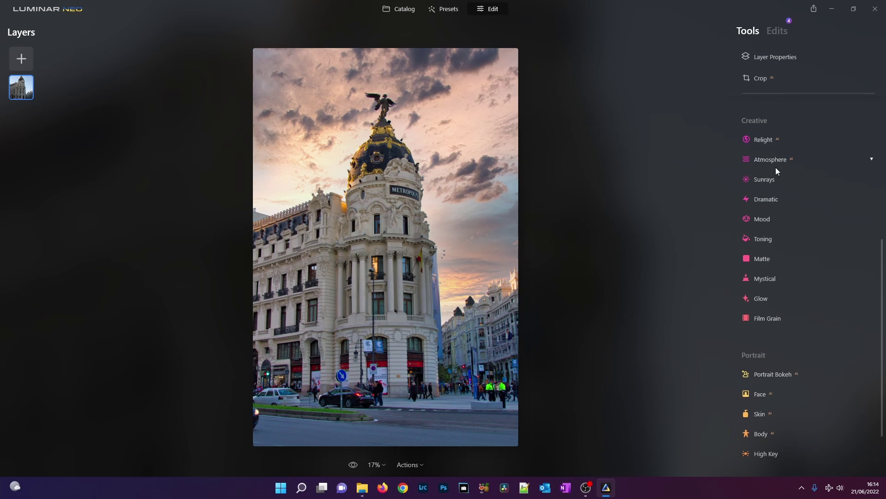
{"action": "left_click", "coordinate": [768, 219]}
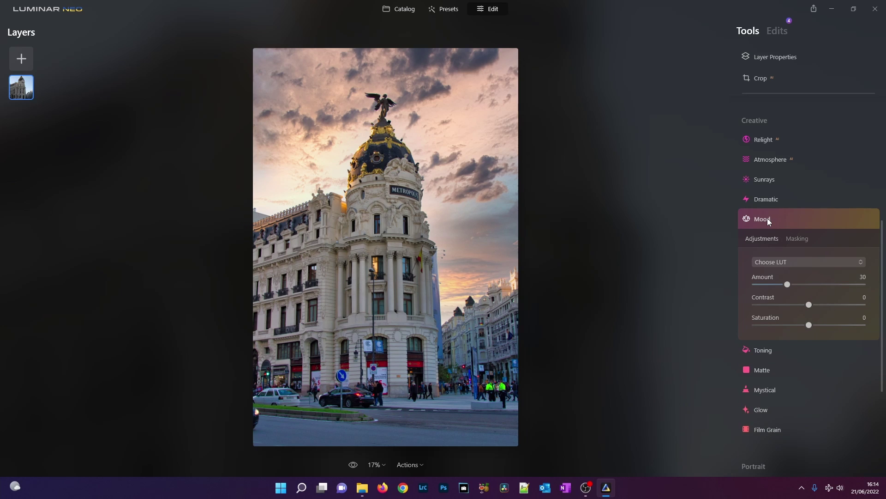
Try the Long Beach and Los Angeles LUTs in Mood, then settle on Palm Springs.
{"action": "left_click", "coordinate": [828, 261]}
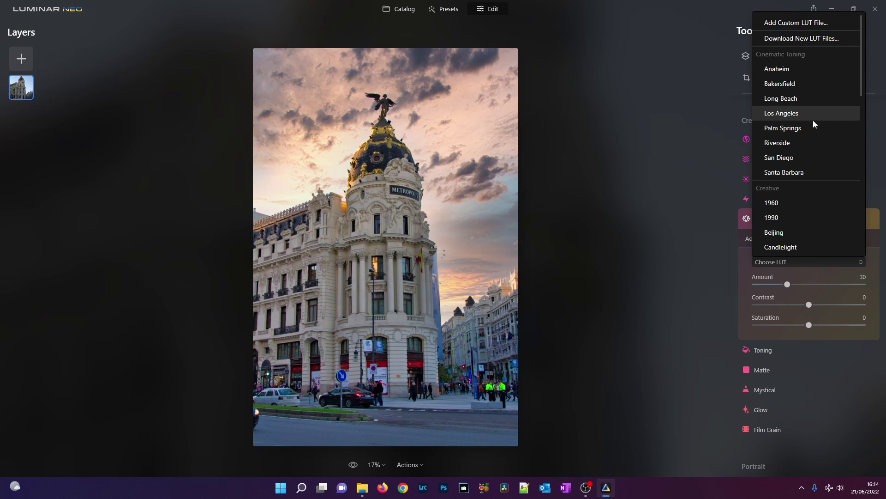
{"action": "left_click", "coordinate": [813, 104]}
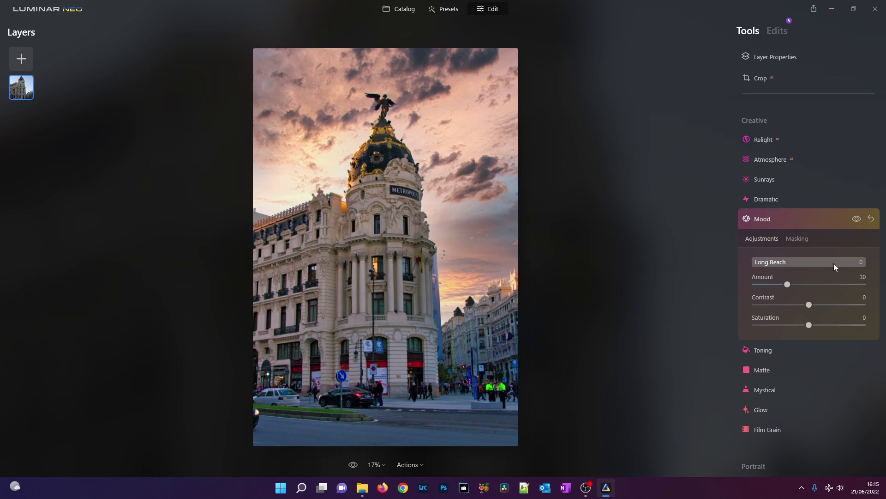
{"action": "left_click", "coordinate": [833, 263]}
{"action": "left_click", "coordinate": [800, 106]}
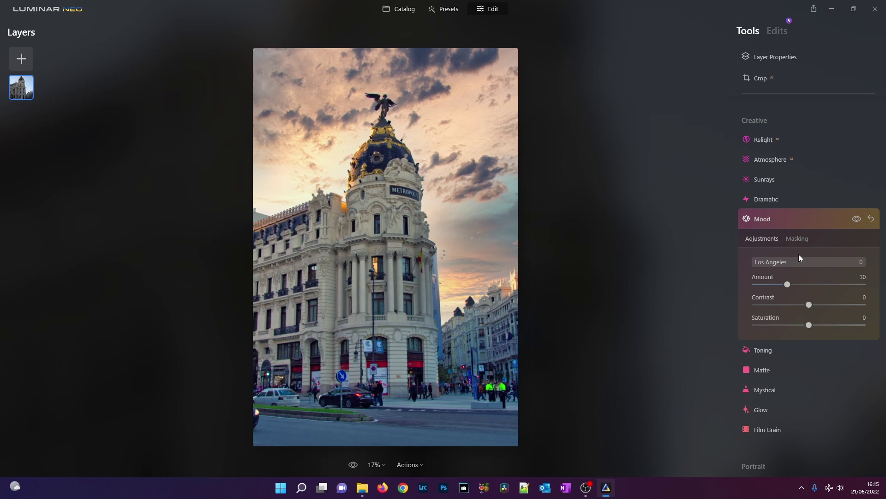
{"action": "left_click", "coordinate": [801, 259]}
{"action": "left_click", "coordinate": [804, 121]}
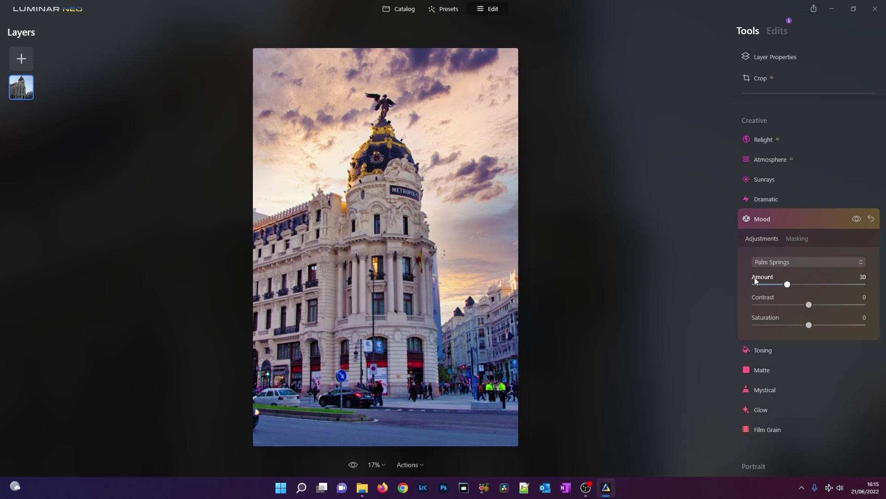
Collapse the Mood settings and review the list of applied edits.
{"action": "left_click", "coordinate": [815, 223]}
{"action": "left_click", "coordinate": [815, 224]}
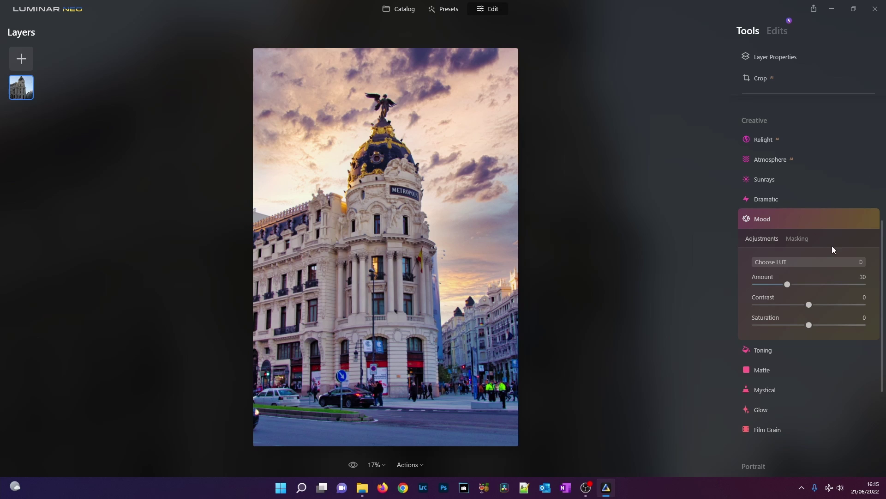
{"action": "left_click", "coordinate": [800, 225]}
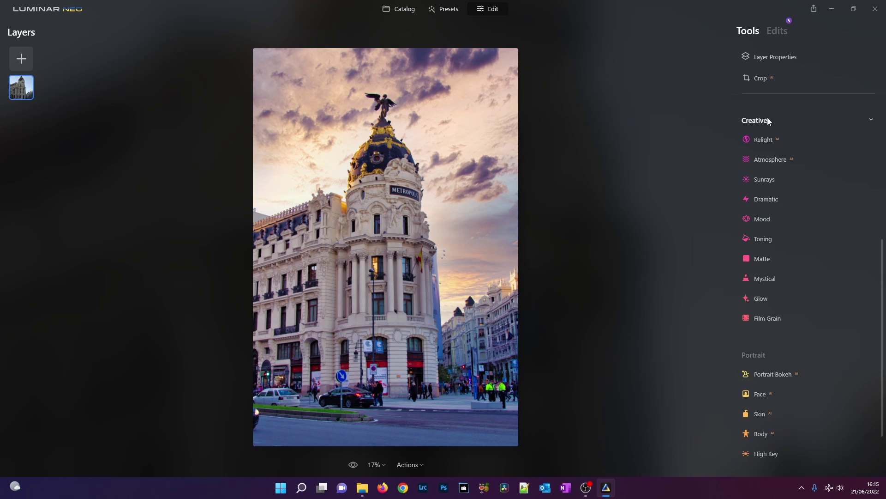
{"action": "left_click", "coordinate": [774, 32]}
Try the Santa Barbara LUT, return to Palm Springs and adjust the Mood amount.
{"action": "left_click", "coordinate": [811, 60]}
{"action": "left_click", "coordinate": [811, 59]}
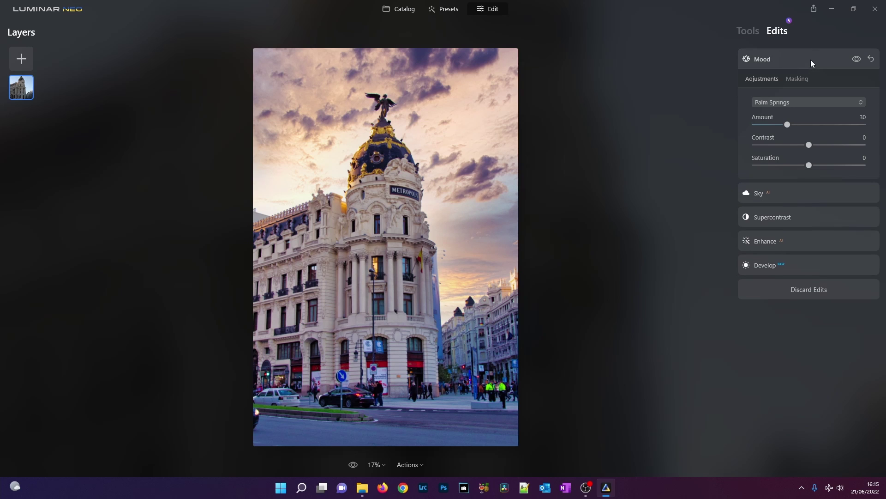
{"action": "left_click", "coordinate": [807, 102]}
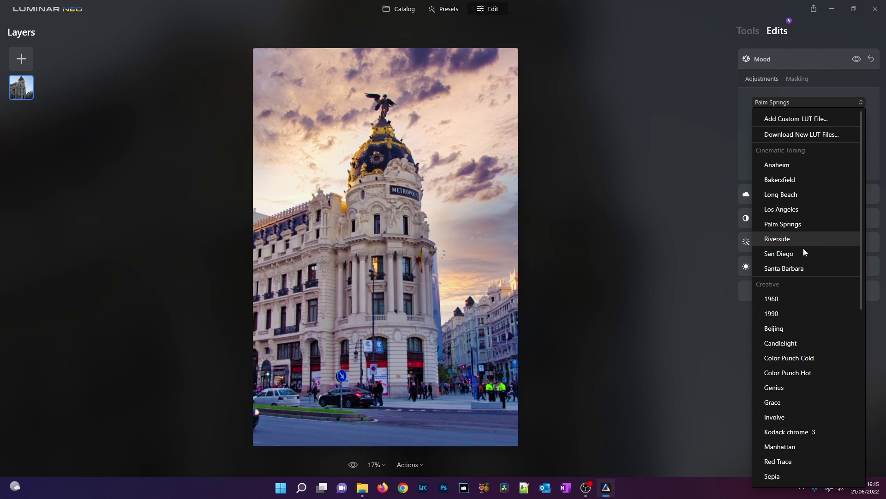
{"action": "left_click", "coordinate": [807, 267]}
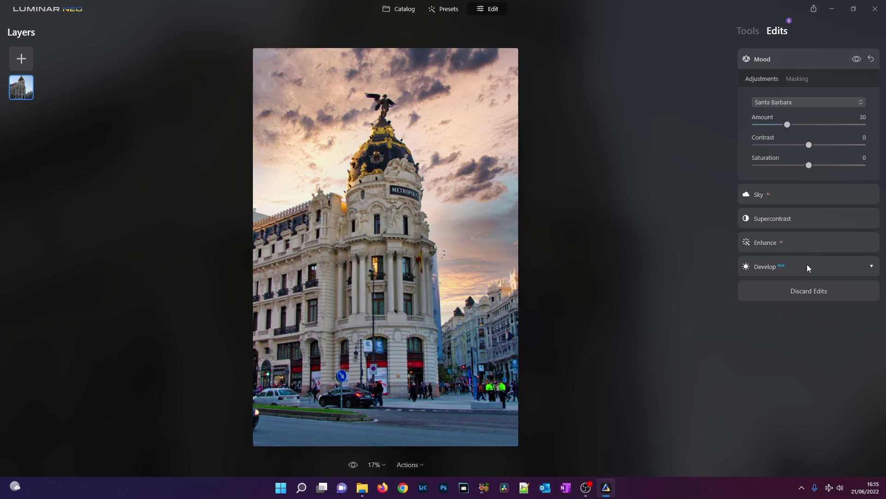
{"action": "left_click", "coordinate": [819, 102]}
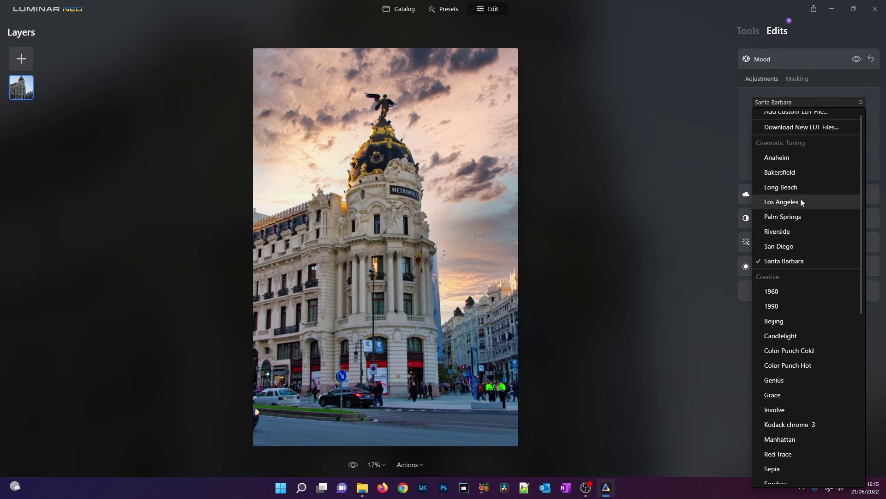
{"action": "left_click", "coordinate": [798, 220]}
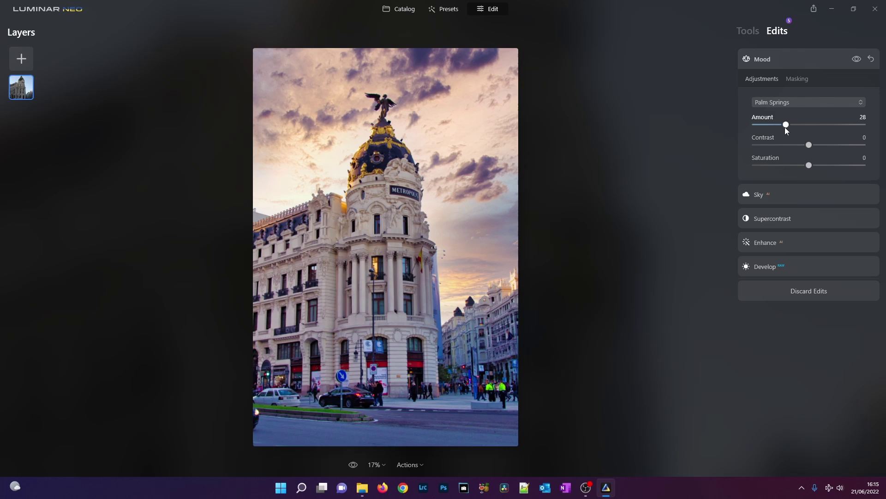
{"action": "left_click_drag", "start_coordinate": [781, 126], "coordinate": [829, 168]}
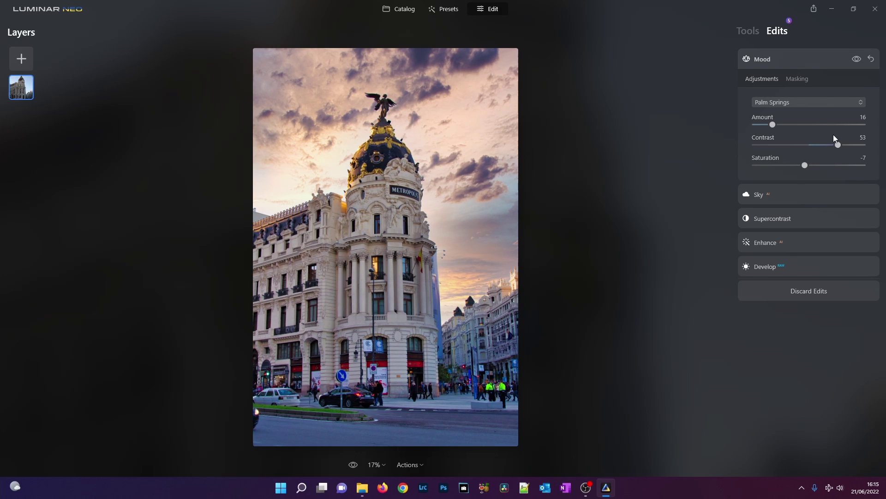
Compare the Color Punch Hot and Santa Barbara LUTs, raising the Mood strength.
{"action": "left_click", "coordinate": [813, 103]}
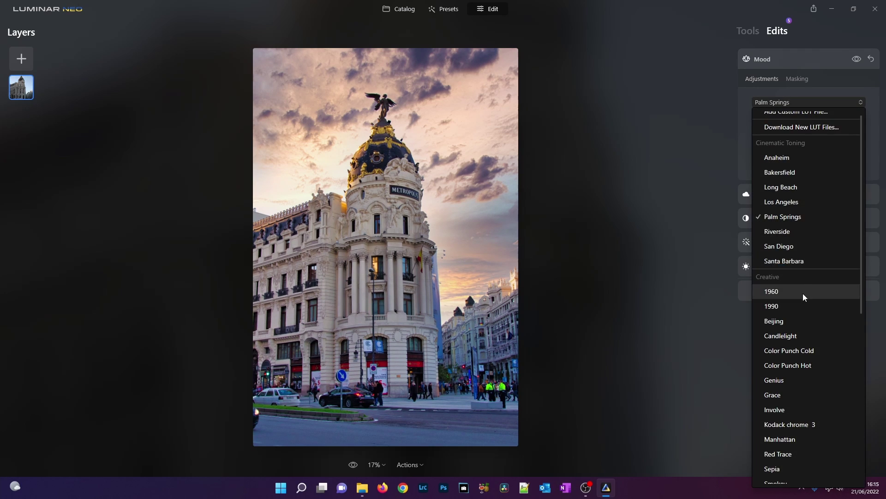
{"action": "scroll", "coordinate": [805, 279], "scroll_direction": "down", "scroll_amount": 5}
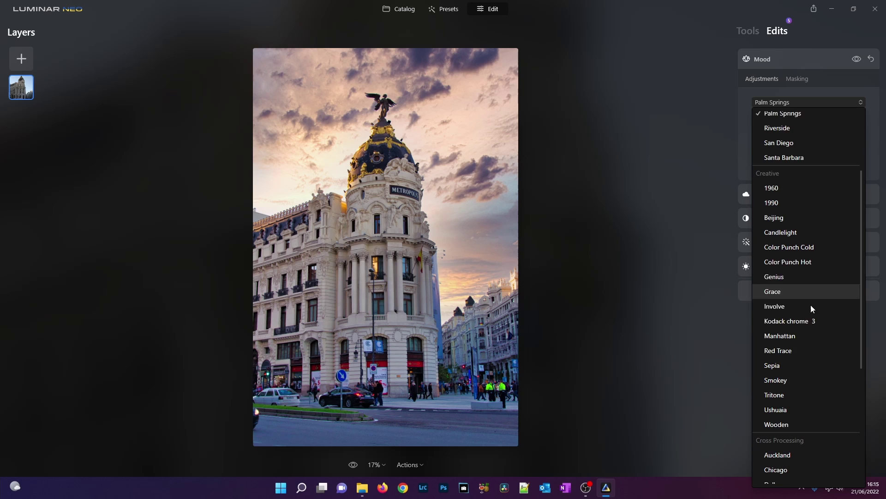
{"action": "left_click", "coordinate": [808, 256]}
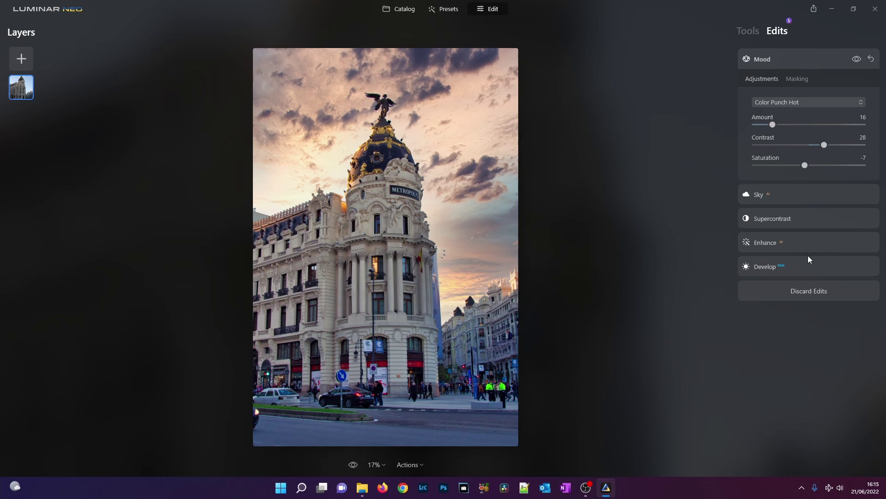
{"action": "left_click", "coordinate": [818, 103]}
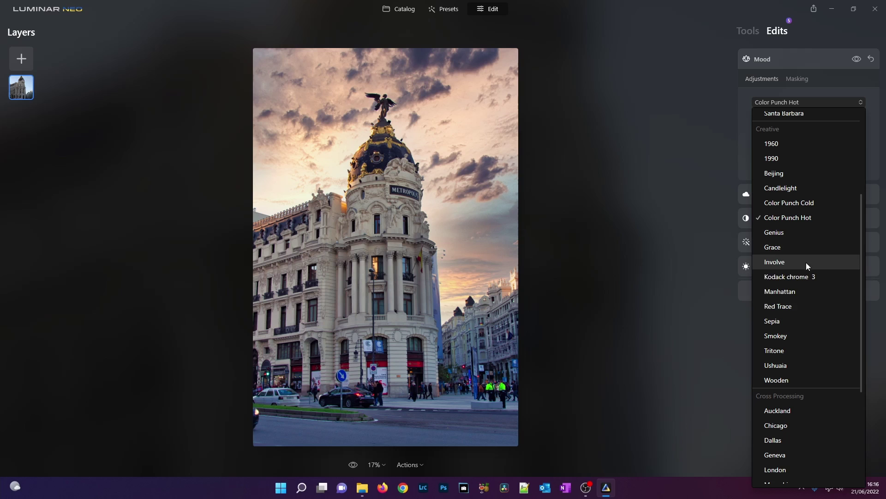
{"action": "scroll", "coordinate": [801, 251], "scroll_direction": "up", "scroll_amount": 5}
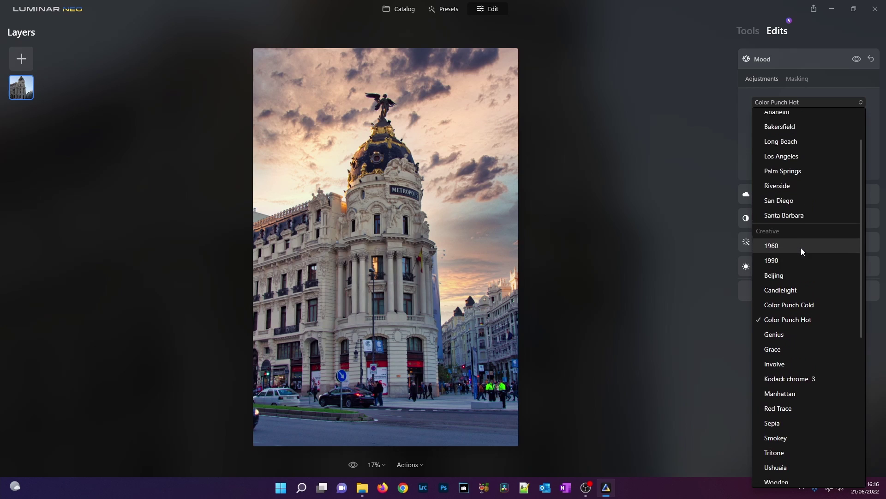
{"action": "left_click", "coordinate": [805, 217]}
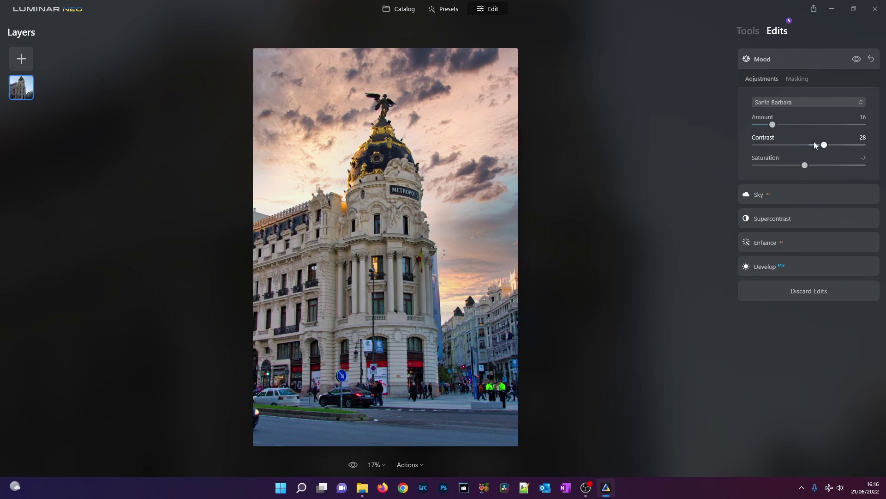
{"action": "left_click_drag", "start_coordinate": [775, 125], "coordinate": [814, 129]}
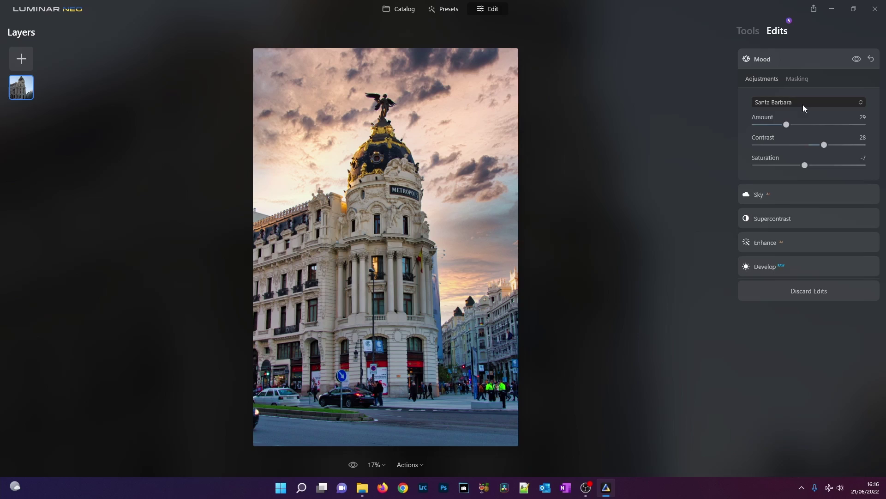
Return to Palm Springs with Amount 43, Contrast 14 and Saturation 11, then go back to Tools.
{"action": "left_click", "coordinate": [803, 104]}
{"action": "scroll", "coordinate": [822, 307], "scroll_direction": "down", "scroll_amount": 2}
{"action": "scroll", "coordinate": [818, 305], "scroll_direction": "up", "scroll_amount": 5}
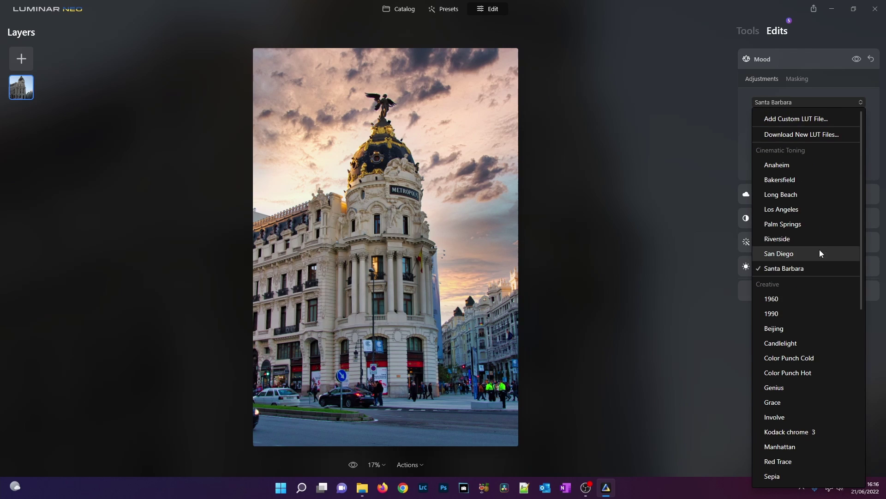
{"action": "left_click", "coordinate": [818, 222]}
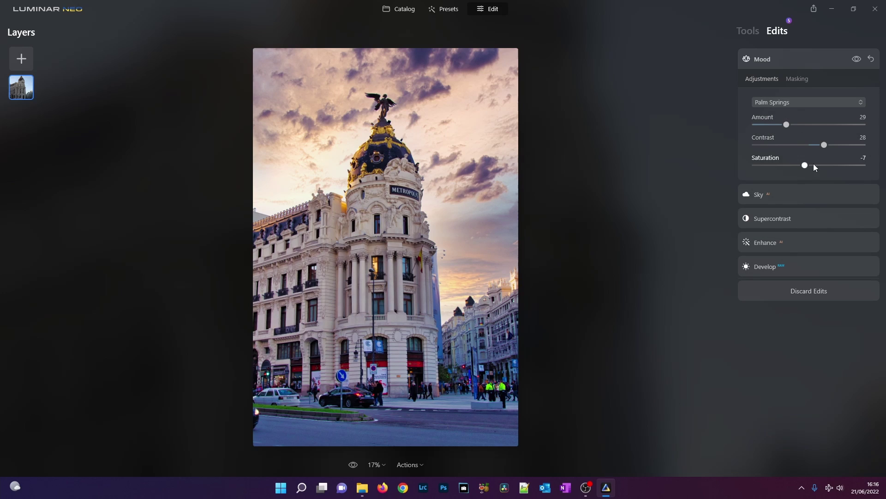
{"action": "left_click_drag", "start_coordinate": [803, 165], "coordinate": [802, 123]}
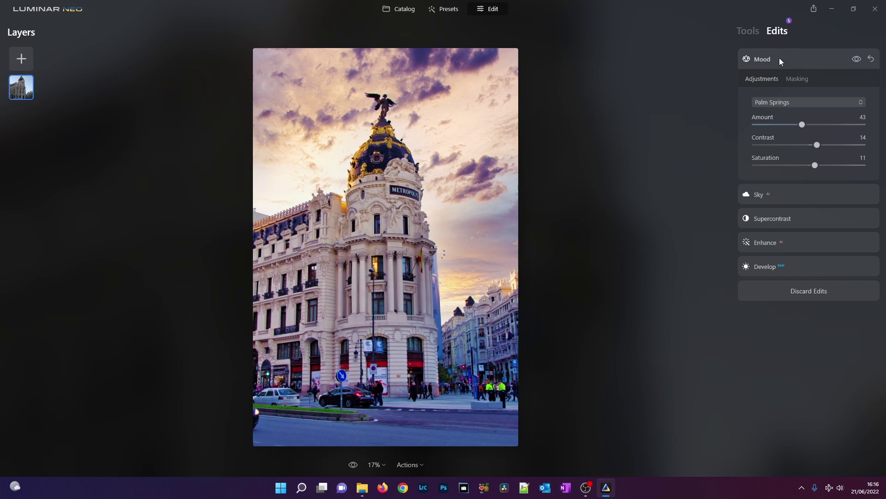
{"action": "left_click", "coordinate": [757, 31]}
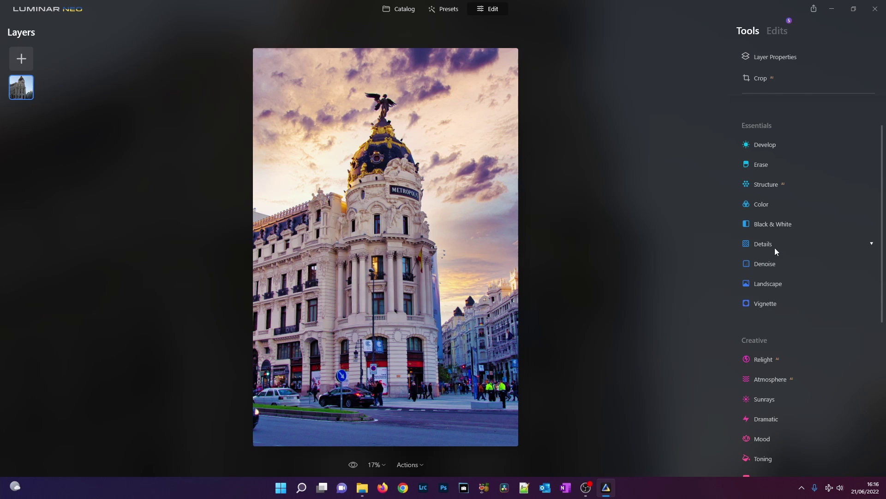
Open the Toning tool and try a coloured tint on the shadows.
{"action": "scroll", "coordinate": [794, 279], "scroll_direction": "down", "scroll_amount": 2}
{"action": "scroll", "coordinate": [771, 209], "scroll_direction": "up", "scroll_amount": 2}
{"action": "scroll", "coordinate": [801, 212], "scroll_direction": "down", "scroll_amount": 4}
{"action": "left_click", "coordinate": [761, 348]}
{"action": "scroll", "coordinate": [786, 343], "scroll_direction": "down", "scroll_amount": 3}
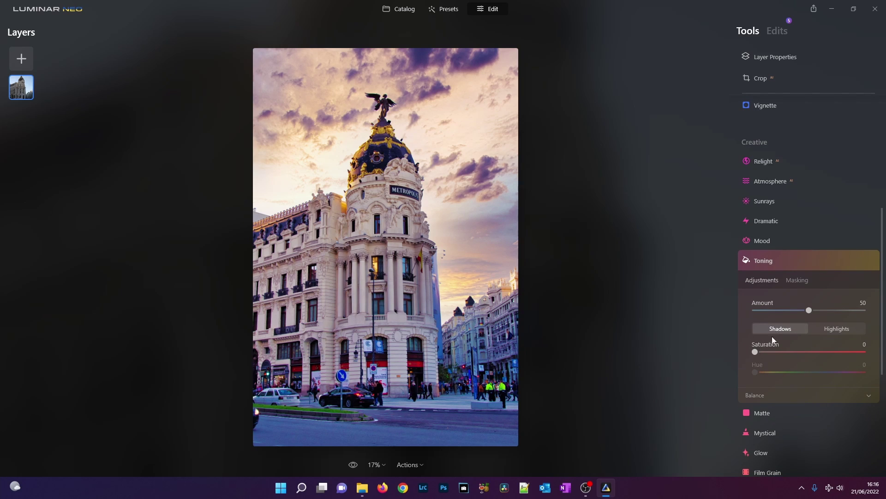
{"action": "left_click_drag", "start_coordinate": [755, 352], "coordinate": [838, 377]}
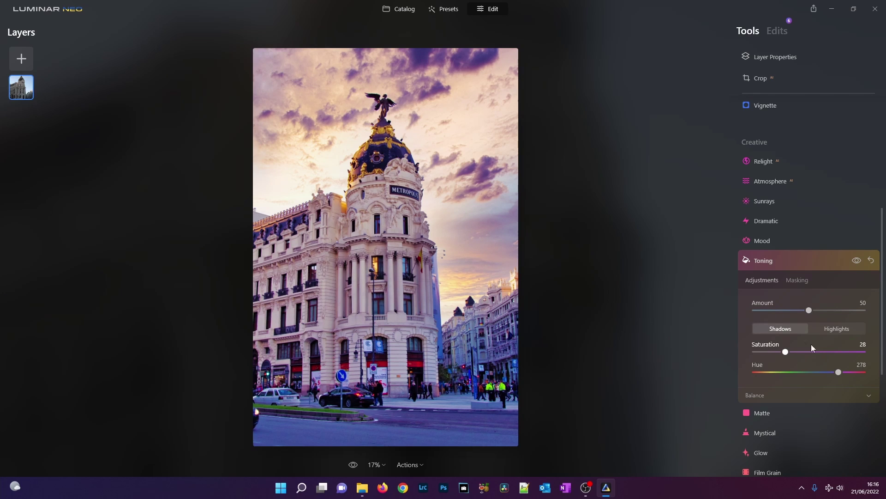
Tint the highlights purple with Hue 295, Saturation 16 and Amount 49, comparing to the original.
{"action": "left_click", "coordinate": [821, 328]}
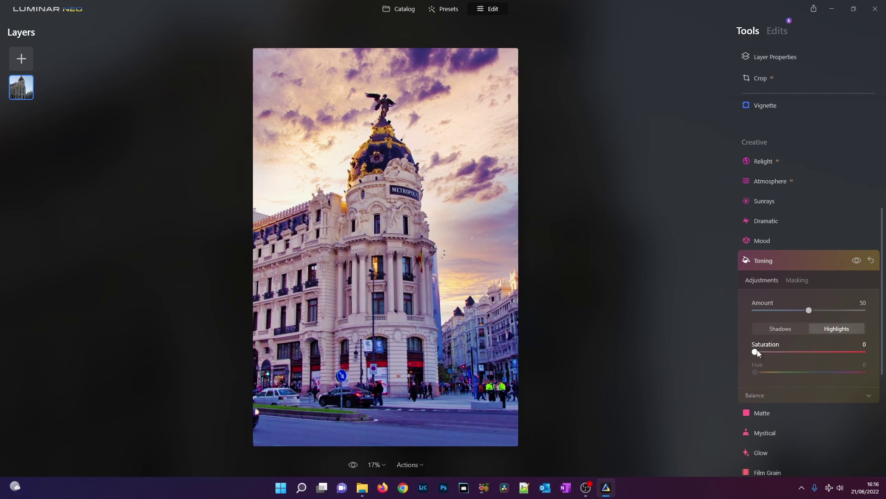
{"action": "left_click_drag", "start_coordinate": [762, 353], "coordinate": [809, 354]}
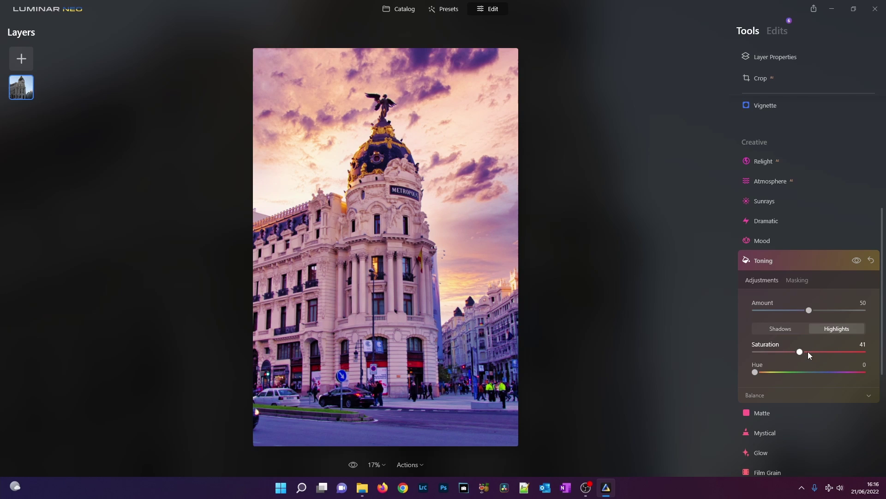
{"action": "left_click", "coordinate": [786, 351]}
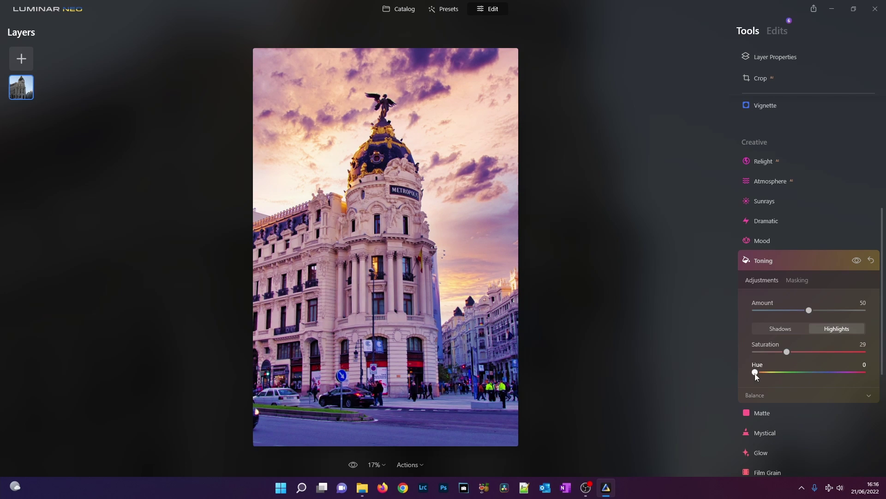
{"action": "left_click_drag", "start_coordinate": [763, 373], "coordinate": [836, 373]}
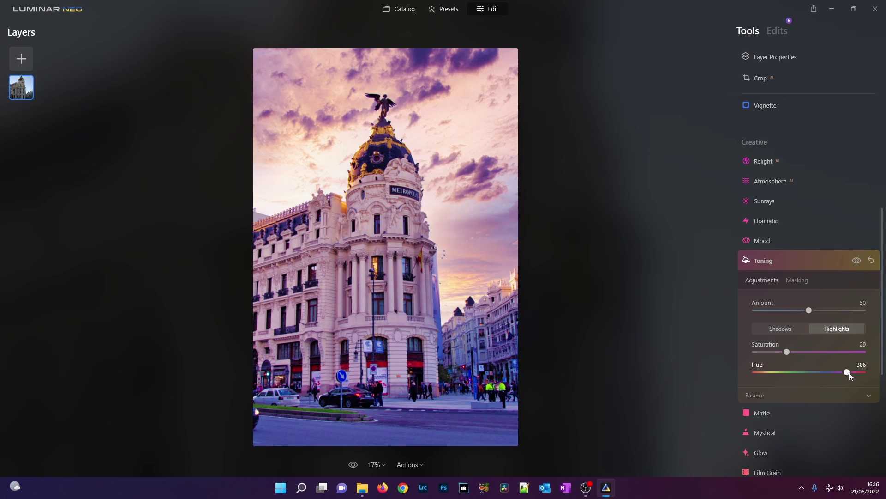
{"action": "mouse_move", "coordinate": [848, 376]}
{"action": "left_mouse_down"}
{"action": "mouse_move", "coordinate": [762, 375]}
{"action": "mouse_move", "coordinate": [861, 375]}
{"action": "mouse_move", "coordinate": [840, 377]}
{"action": "left_mouse_up"}
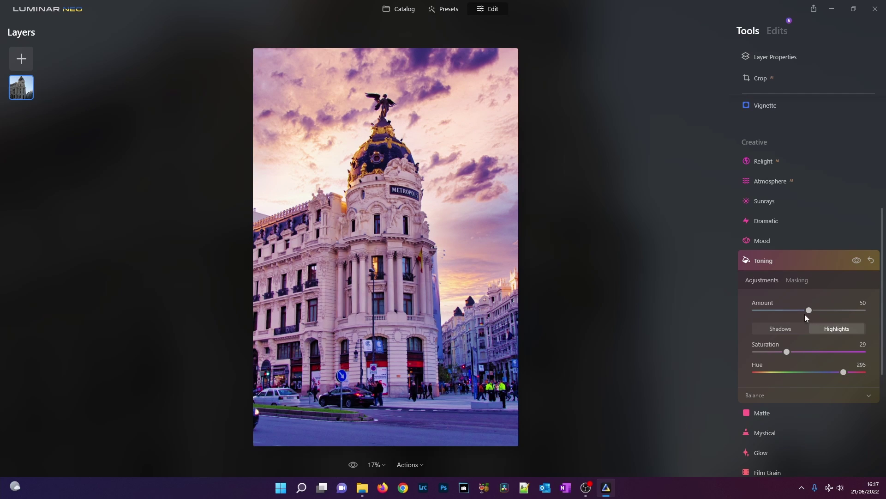
{"action": "mouse_move", "coordinate": [809, 309]}
{"action": "left_mouse_down"}
{"action": "mouse_move", "coordinate": [825, 311]}
{"action": "mouse_move", "coordinate": [808, 310]}
{"action": "left_mouse_up"}
{"action": "mouse_move", "coordinate": [788, 352]}
{"action": "left_mouse_down"}
{"action": "mouse_move", "coordinate": [799, 351]}
{"action": "mouse_move", "coordinate": [775, 352]}
{"action": "left_mouse_up"}
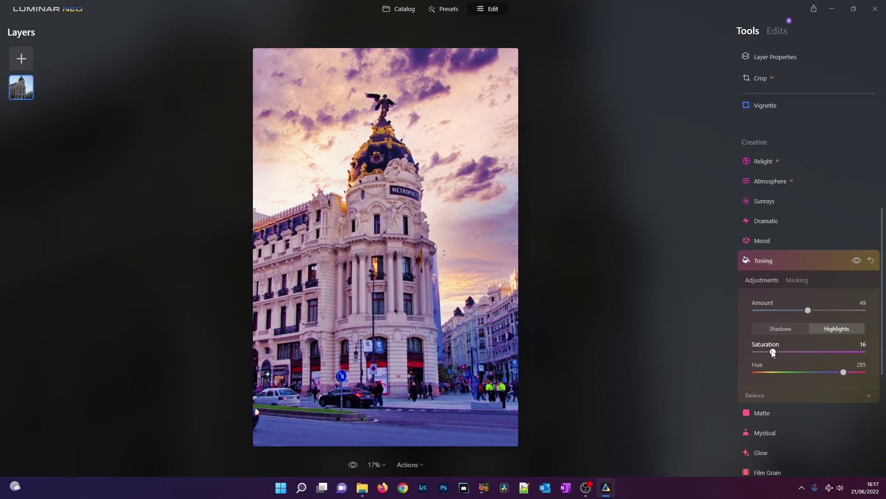
{"action": "left_click_drag", "start_coordinate": [354, 467], "coordinate": [354, 468]}
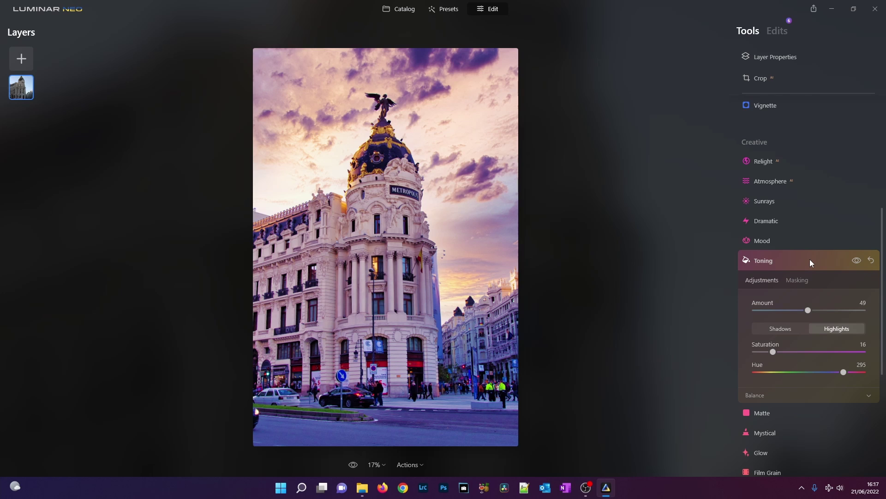
{"action": "left_click", "coordinate": [867, 394]}
{"action": "scroll", "coordinate": [863, 382], "scroll_direction": "down", "scroll_amount": 3}
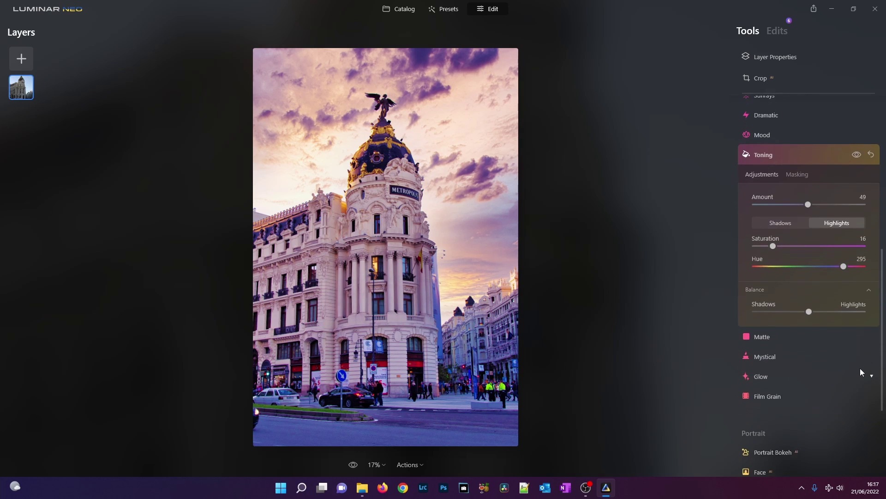
Shift the Toning Balance toward Highlights, compare with the original, and collapse Toning.
{"action": "left_click_drag", "start_coordinate": [810, 306], "coordinate": [830, 307]}
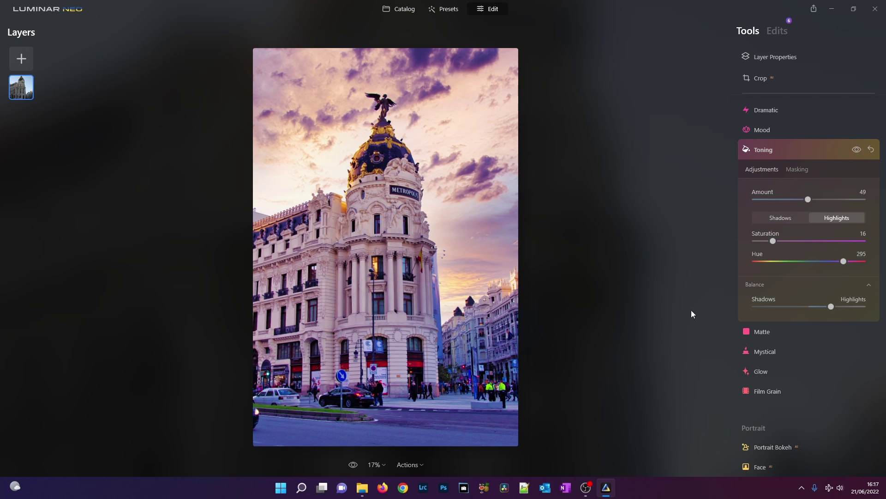
{"action": "left_click", "coordinate": [856, 150]}
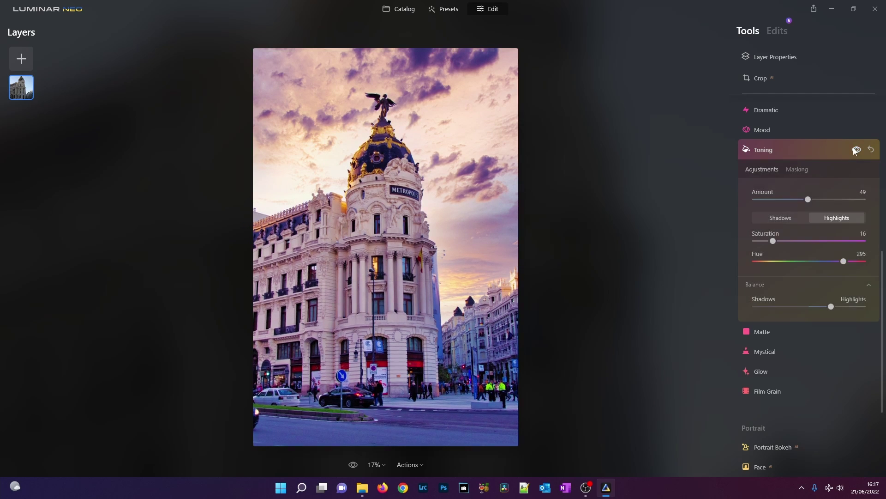
{"action": "left_click", "coordinate": [353, 465]}
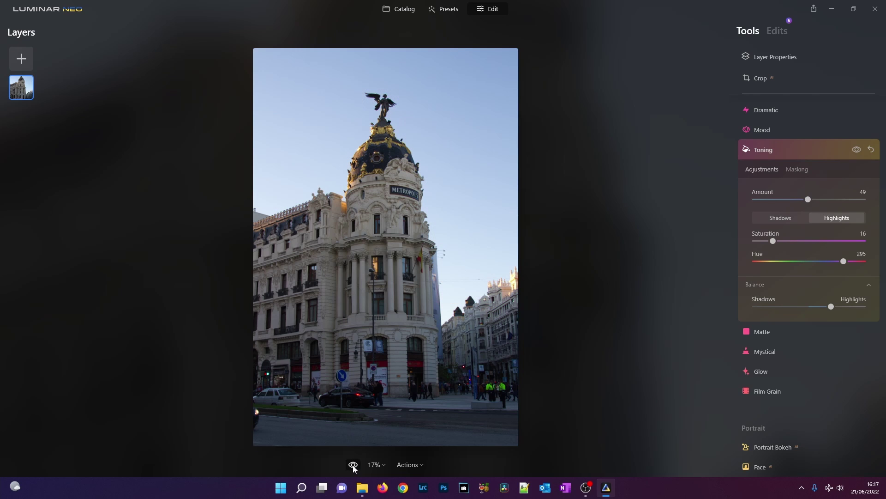
{"action": "left_click", "coordinate": [820, 149]}
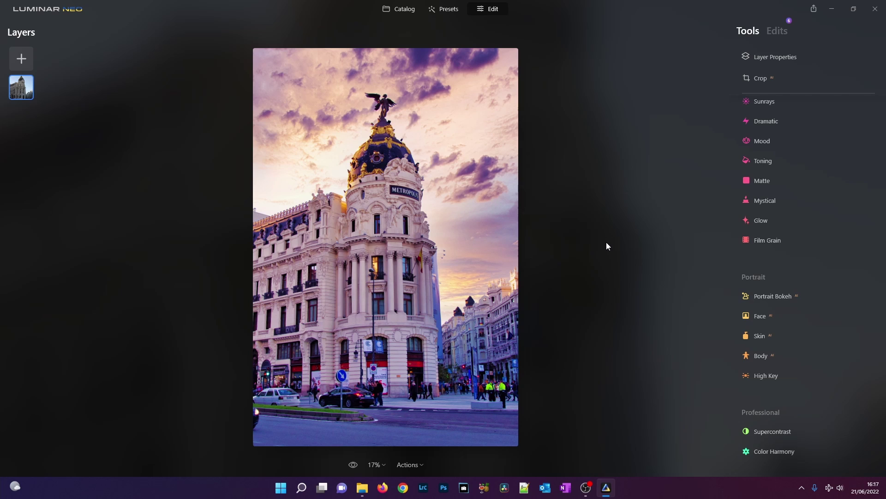
{"action": "scroll", "coordinate": [738, 243], "scroll_direction": "up", "scroll_amount": 4}
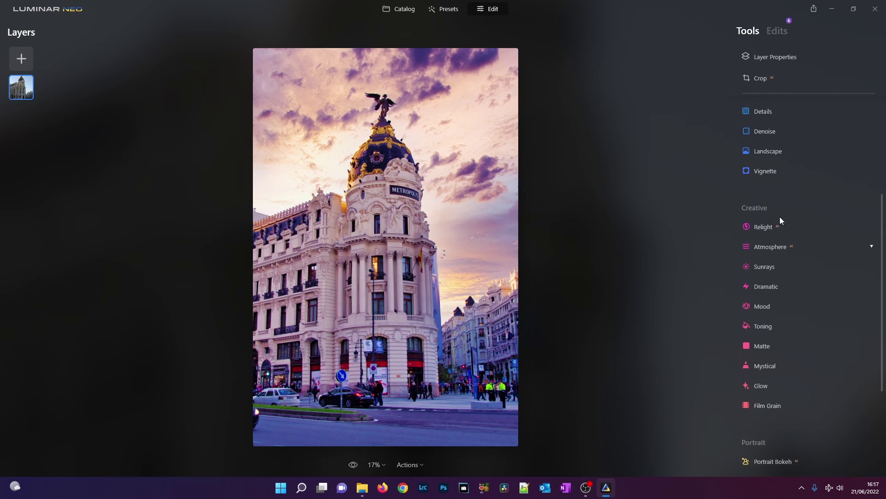
{"action": "left_click", "coordinate": [771, 173]}
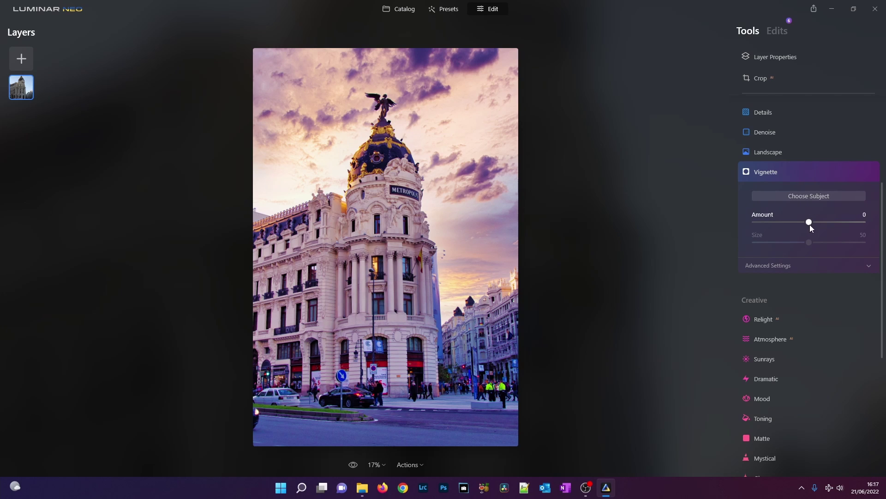
Set Vignette Amount -88, Size 55, Roundness -17, Feather 44 and Inner Light 18.
{"action": "left_click_drag", "start_coordinate": [809, 224], "coordinate": [784, 225]}
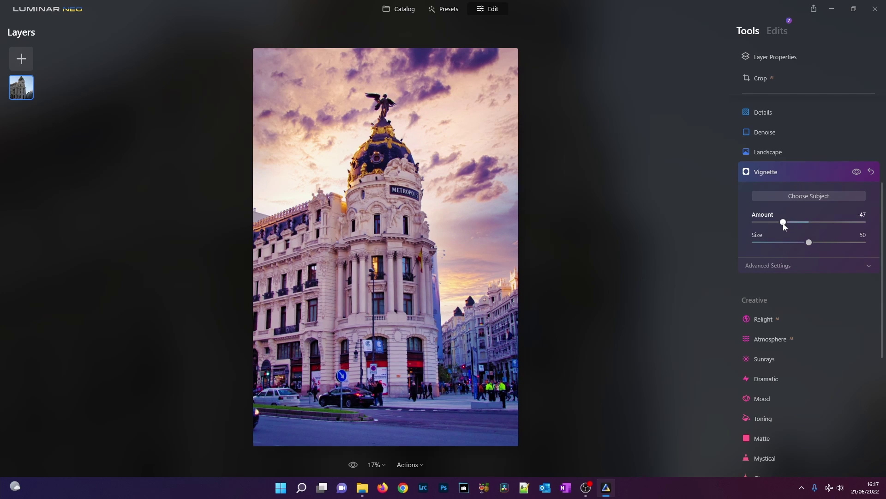
{"action": "left_click_drag", "start_coordinate": [776, 226], "coordinate": [770, 226]}
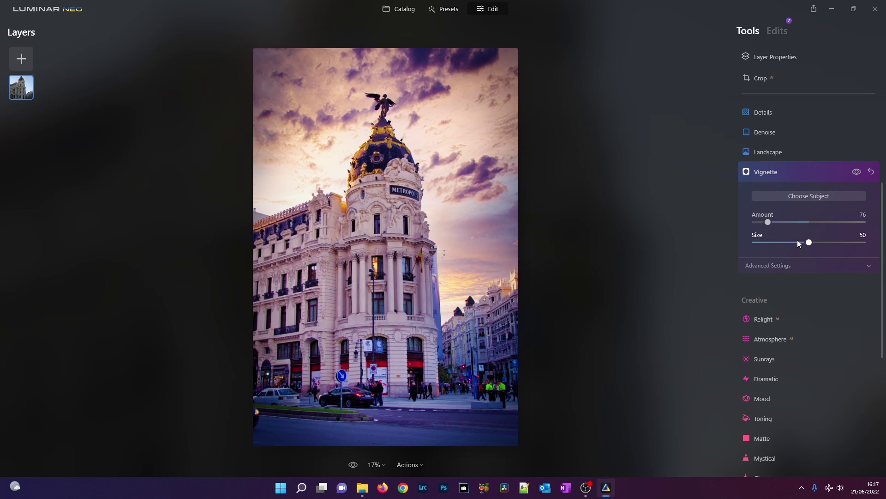
{"action": "mouse_move", "coordinate": [807, 245]}
{"action": "left_mouse_down"}
{"action": "mouse_move", "coordinate": [831, 242]}
{"action": "mouse_move", "coordinate": [808, 242]}
{"action": "mouse_move", "coordinate": [815, 243]}
{"action": "left_mouse_up"}
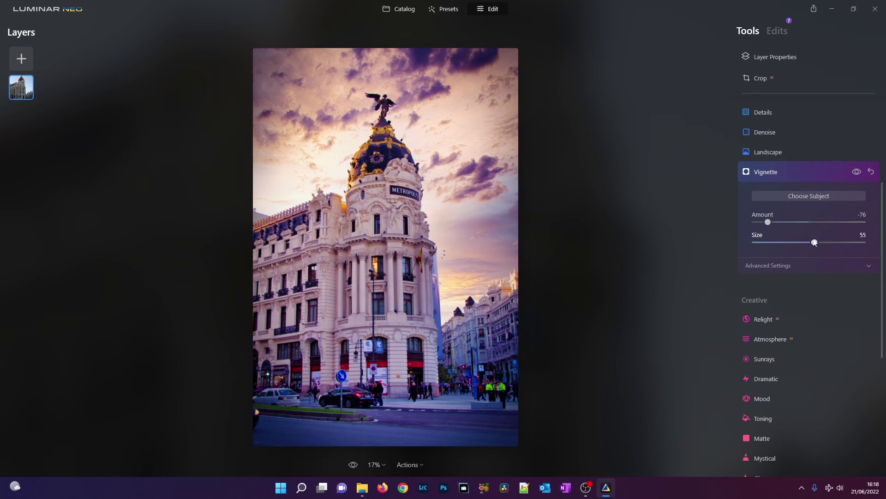
{"action": "left_click", "coordinate": [819, 264]}
{"action": "left_click_drag", "start_coordinate": [811, 290], "coordinate": [836, 309]}
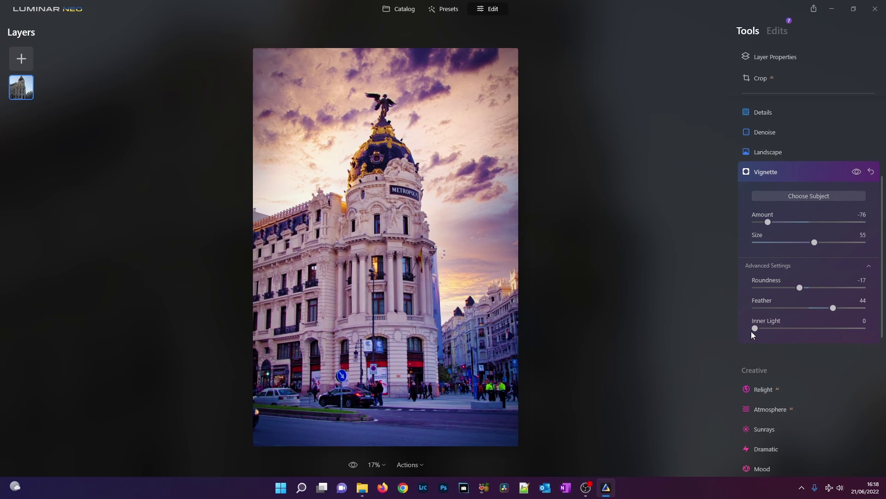
{"action": "left_click_drag", "start_coordinate": [775, 328], "coordinate": [794, 327]}
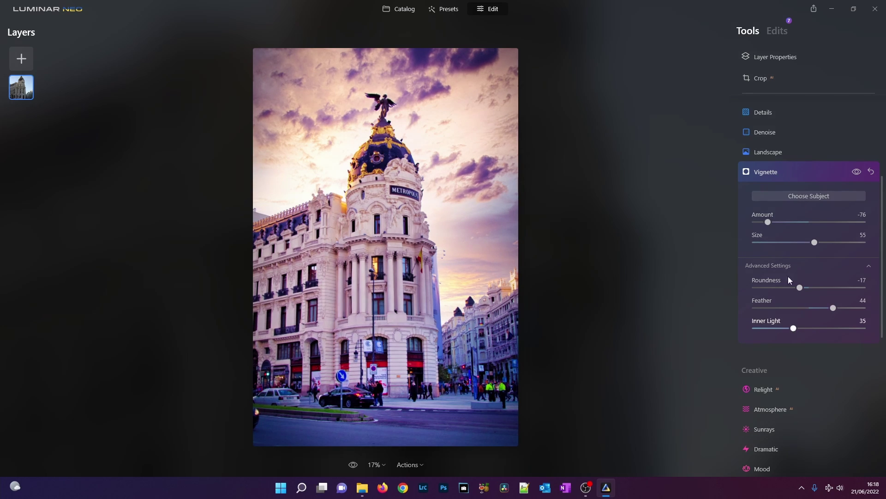
{"action": "mouse_move", "coordinate": [769, 223]}
{"action": "left_mouse_down"}
{"action": "mouse_move", "coordinate": [777, 224]}
{"action": "mouse_move", "coordinate": [762, 223]}
{"action": "left_mouse_up"}
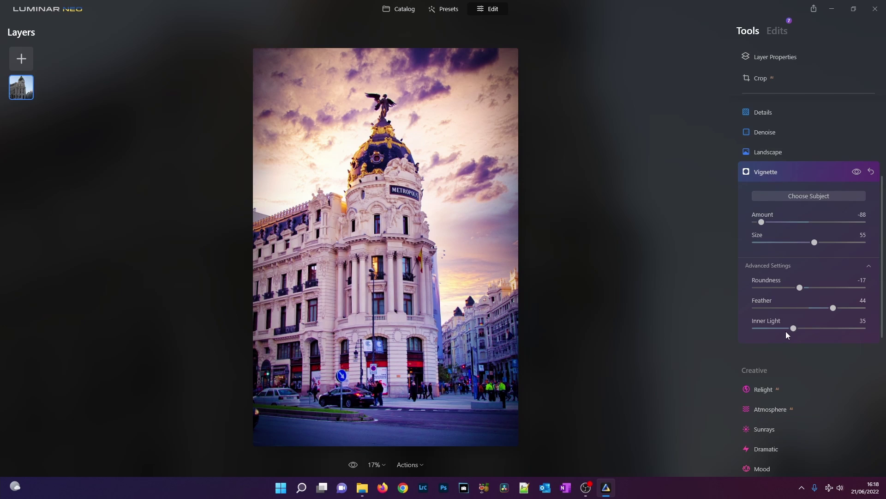
{"action": "left_click_drag", "start_coordinate": [793, 329], "coordinate": [775, 329]}
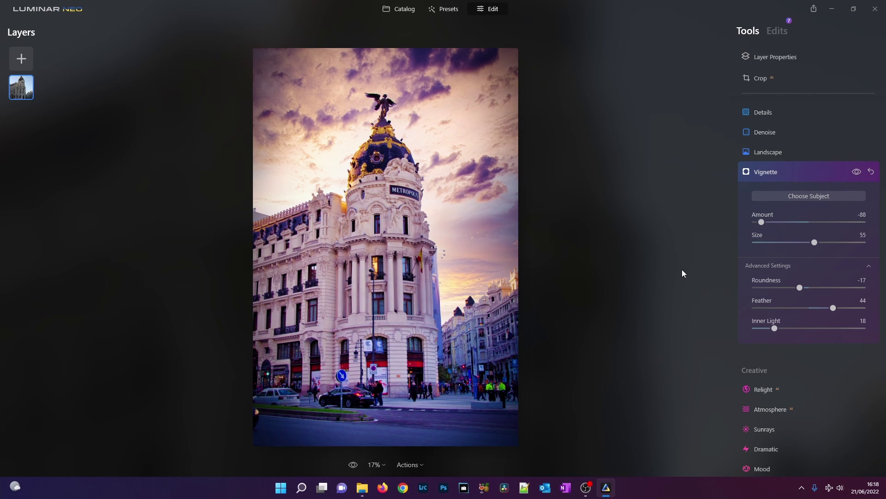
Collapse the Vignette settings and inspect the photo at 100% before returning to full view.
{"action": "left_click", "coordinate": [824, 170]}
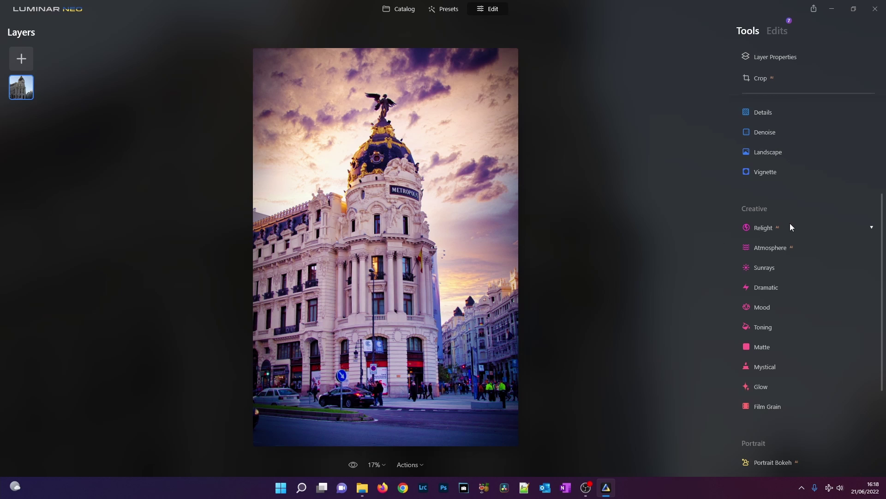
{"action": "scroll", "coordinate": [790, 226], "scroll_direction": "up", "scroll_amount": 4}
{"action": "scroll", "coordinate": [791, 227], "scroll_direction": "up", "scroll_amount": 1}
{"action": "left_click", "coordinate": [394, 213]}
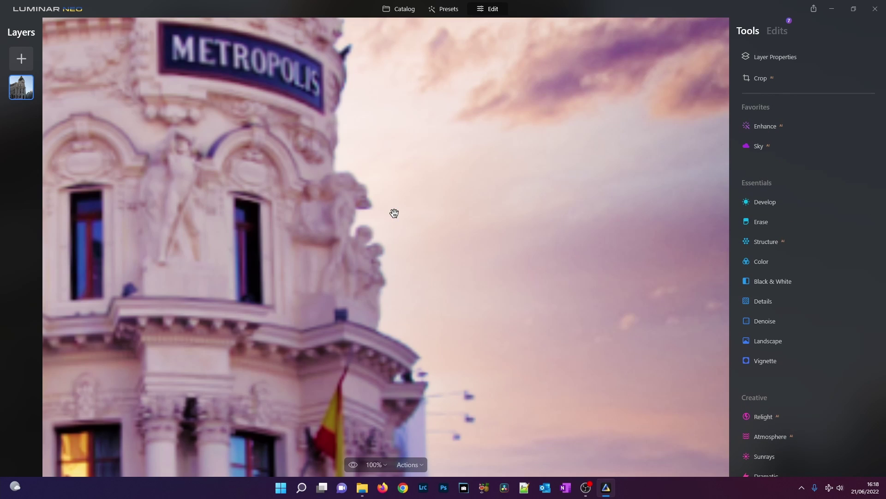
{"action": "left_click", "coordinate": [394, 213]}
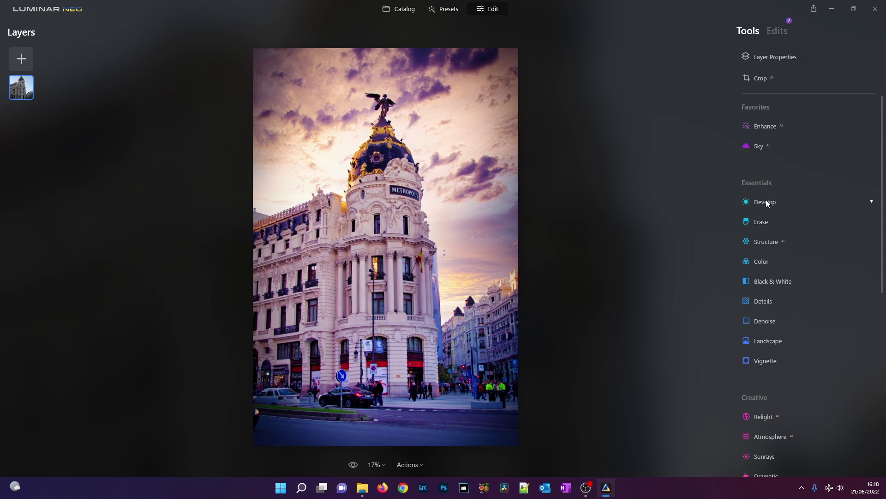
{"action": "left_click", "coordinate": [778, 30]}
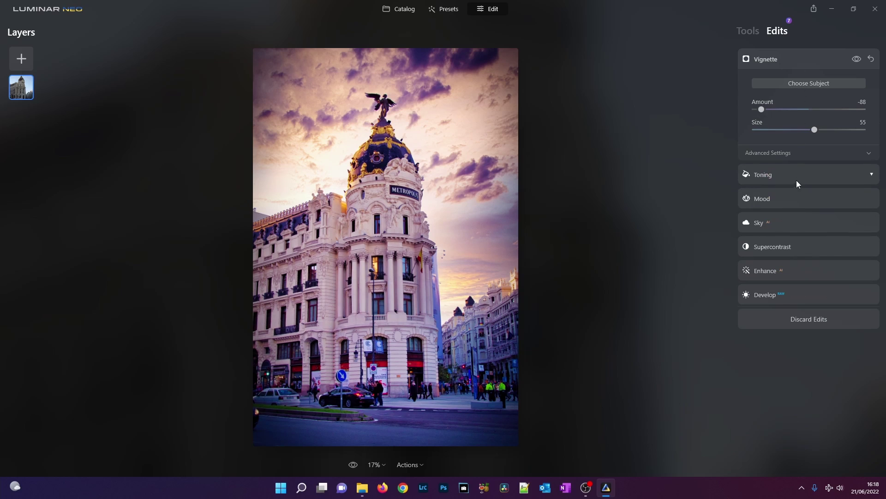
Lower the Develop edit's exposure slightly to -0.47.
{"action": "left_click", "coordinate": [803, 294]}
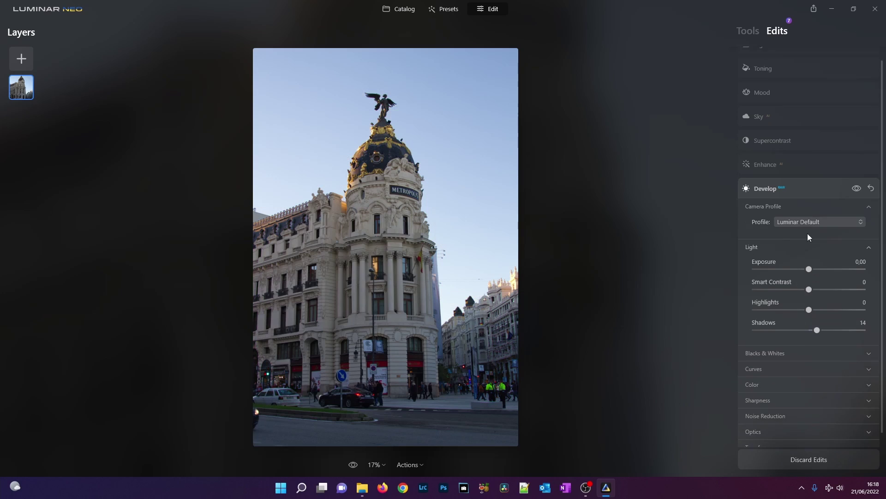
{"action": "left_click_drag", "start_coordinate": [809, 262], "coordinate": [804, 262]}
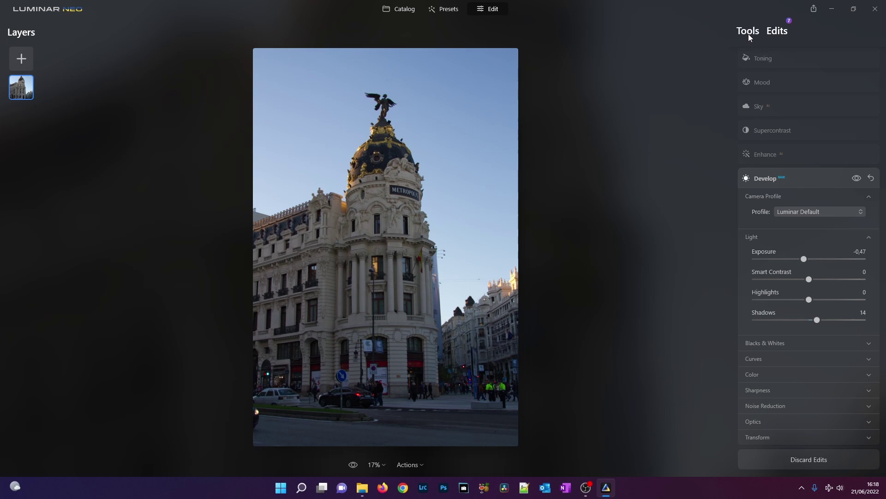
{"action": "scroll", "coordinate": [800, 175], "scroll_direction": "up", "scroll_amount": 1}
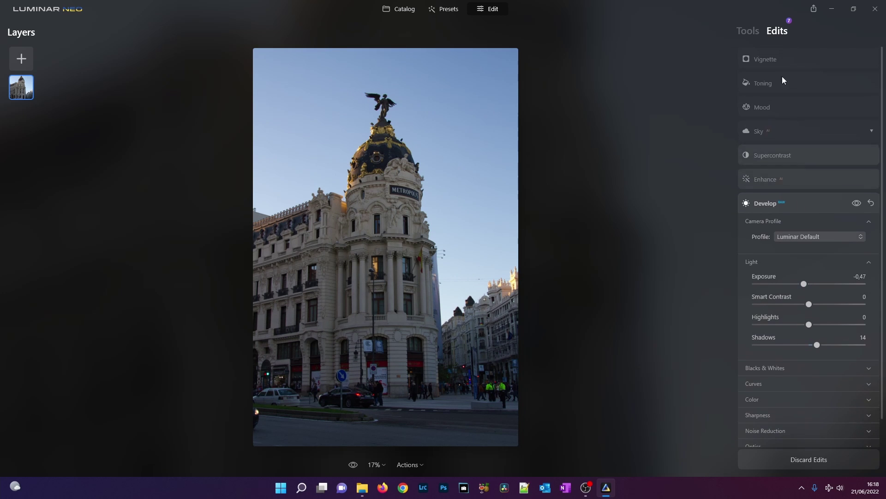
Inspect the statue at 100%, compare against the original, and collapse the Vignette settings.
{"action": "left_click", "coordinate": [808, 63]}
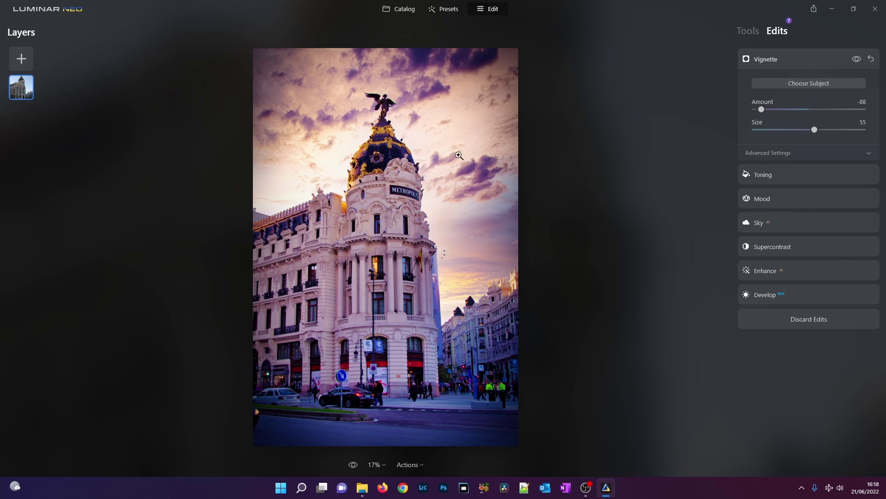
{"action": "left_click", "coordinate": [384, 98]}
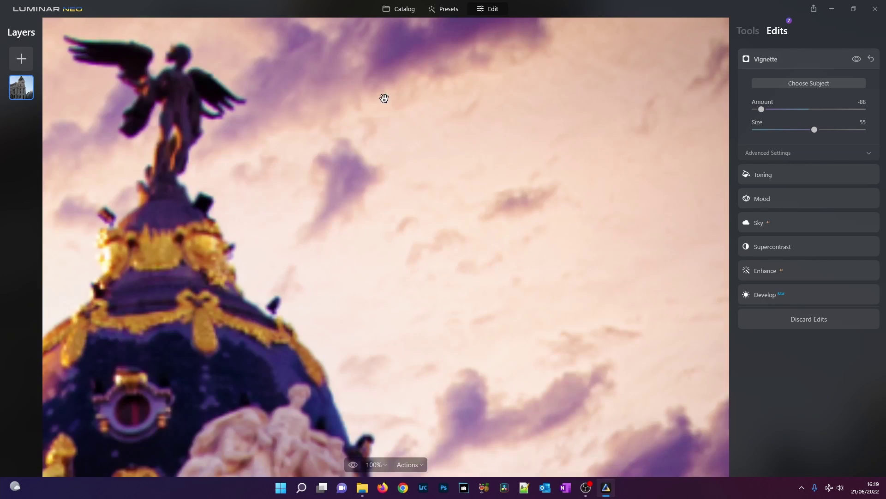
{"action": "left_click", "coordinate": [178, 91]}
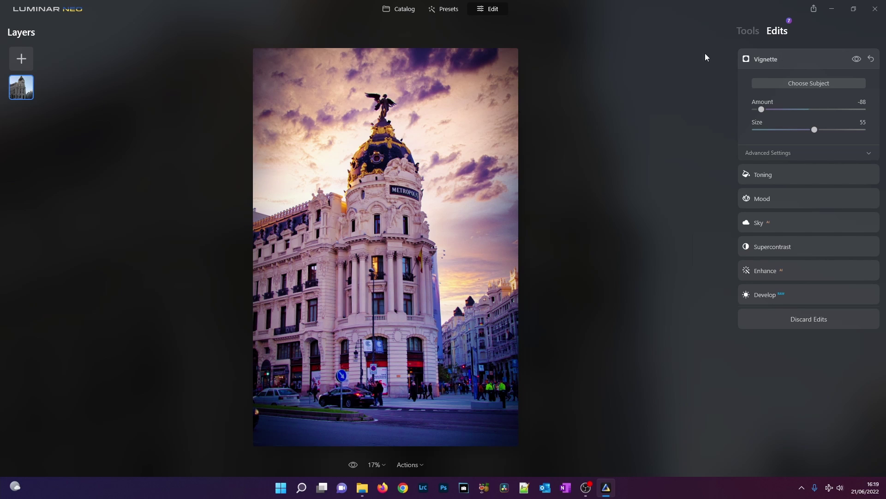
{"action": "left_click", "coordinate": [351, 466]}
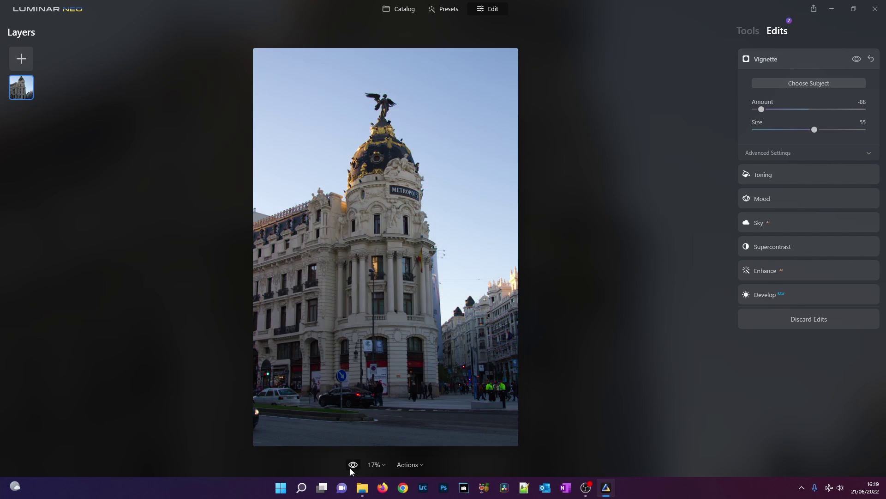
{"action": "left_click", "coordinate": [349, 468]}
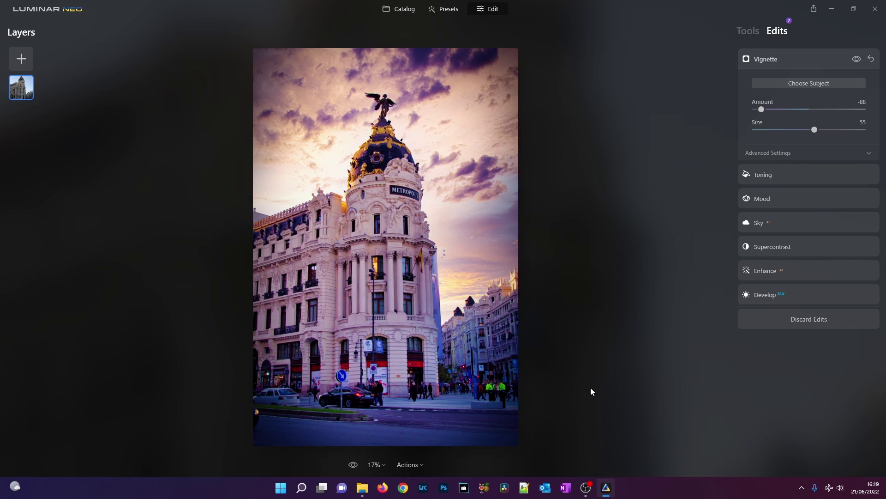
{"action": "left_click", "coordinate": [818, 60]}
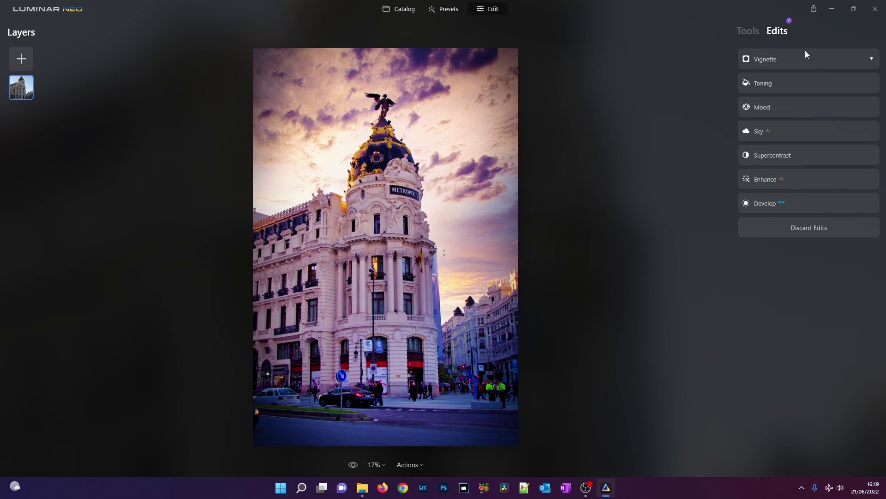
Add a new Develop edit at Exposure 0.38 and select the Erase brush for its mask.
{"action": "left_click", "coordinate": [748, 31]}
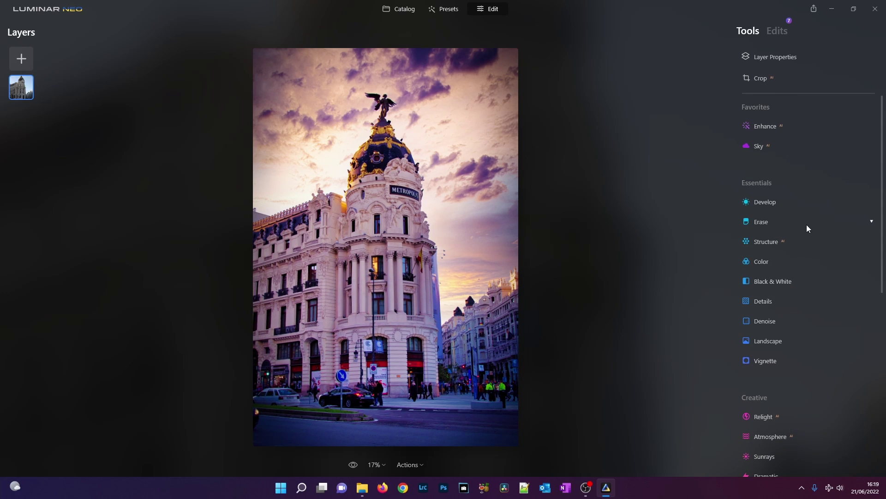
{"action": "left_click", "coordinate": [765, 203]}
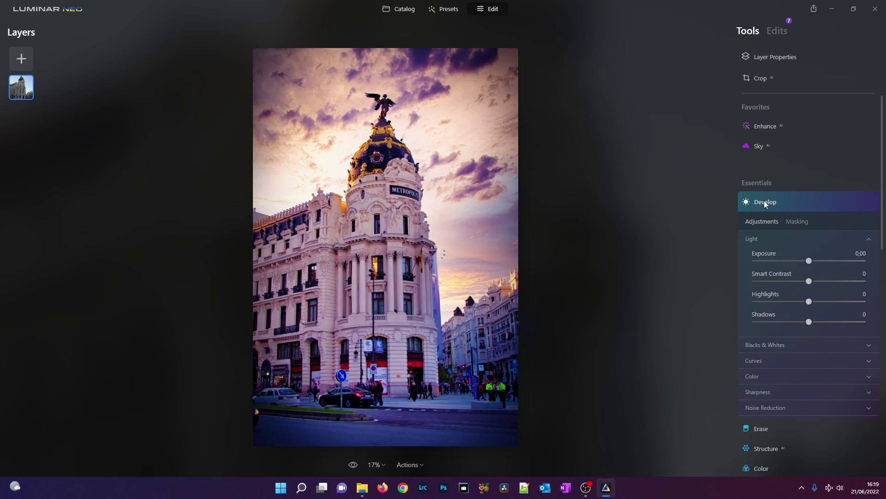
{"action": "left_click_drag", "start_coordinate": [809, 261], "coordinate": [813, 261]}
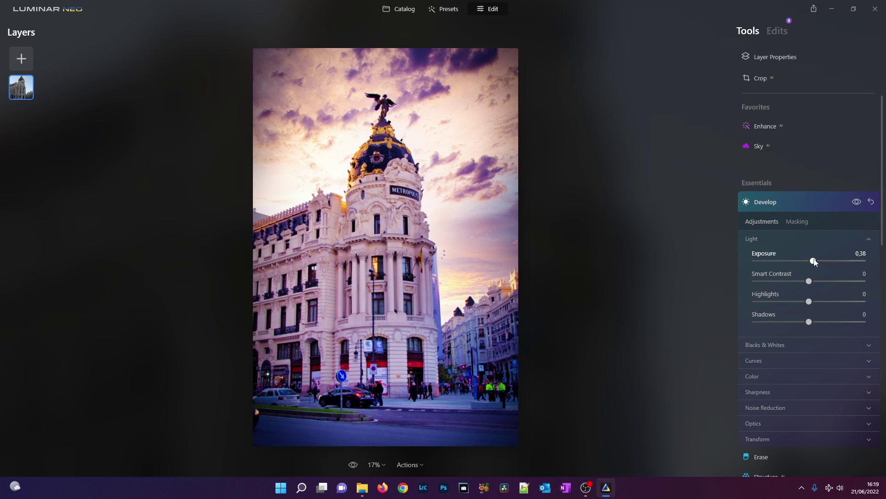
{"action": "left_click", "coordinate": [797, 221]}
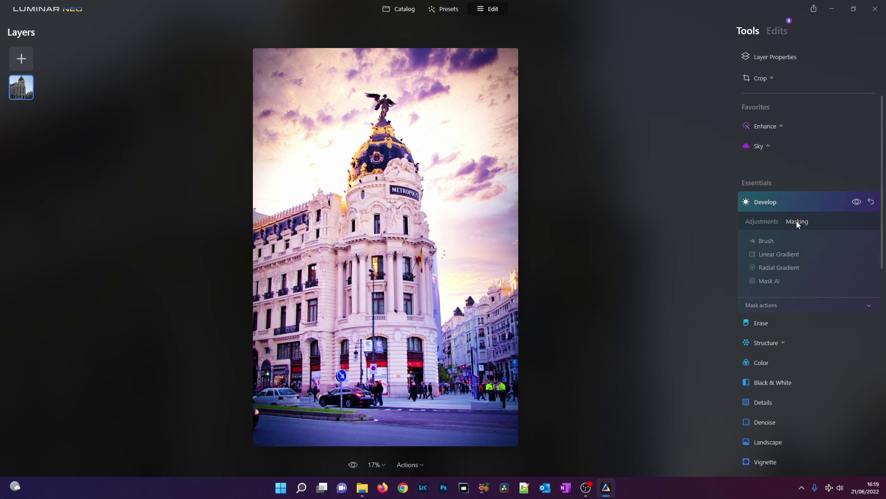
{"action": "left_click", "coordinate": [767, 241]}
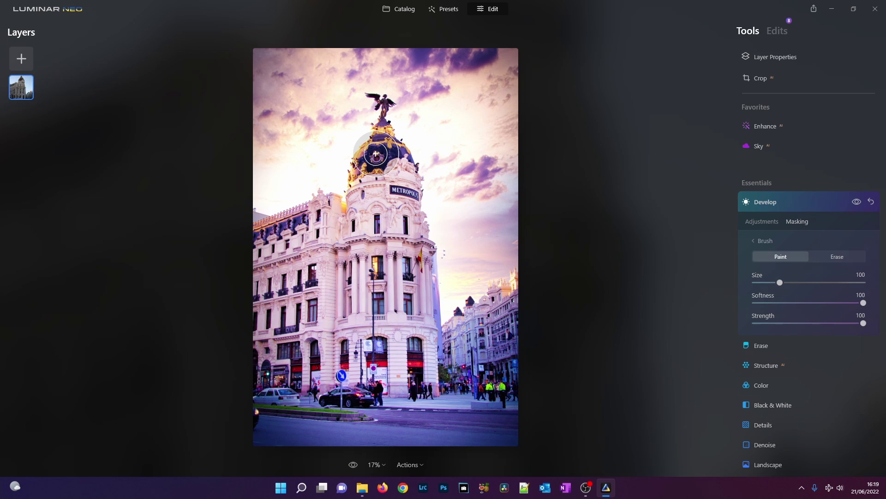
{"action": "left_click", "coordinate": [838, 257]}
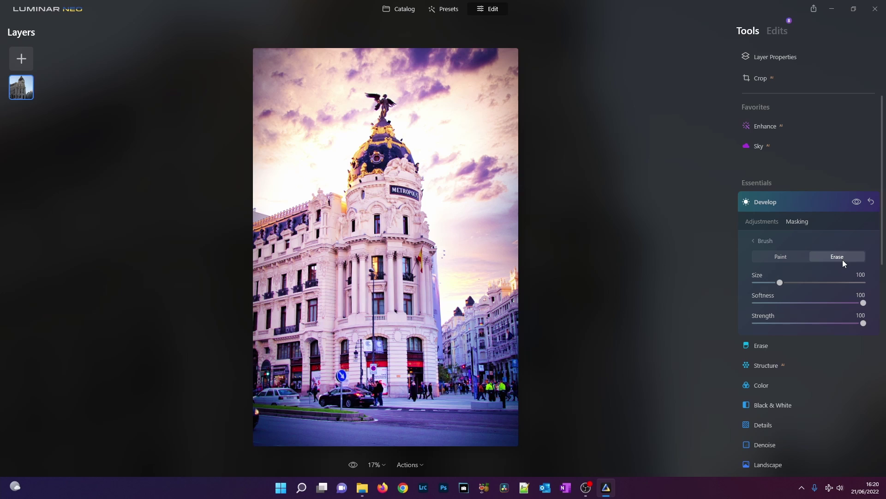
With a size-155 erase brush, clear the mask from the sky, dome, building centre and lower-left street.
{"action": "left_click_drag", "start_coordinate": [780, 282], "coordinate": [779, 280]}
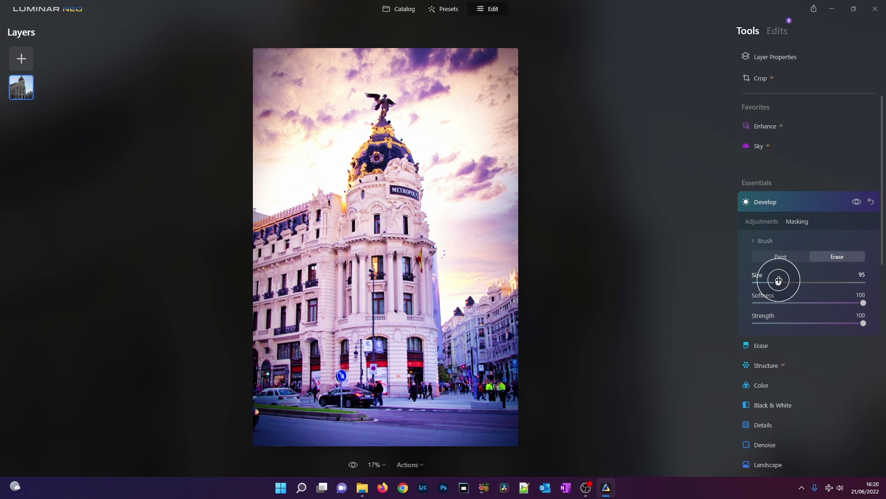
{"action": "left_click_drag", "start_coordinate": [779, 281], "coordinate": [796, 281]}
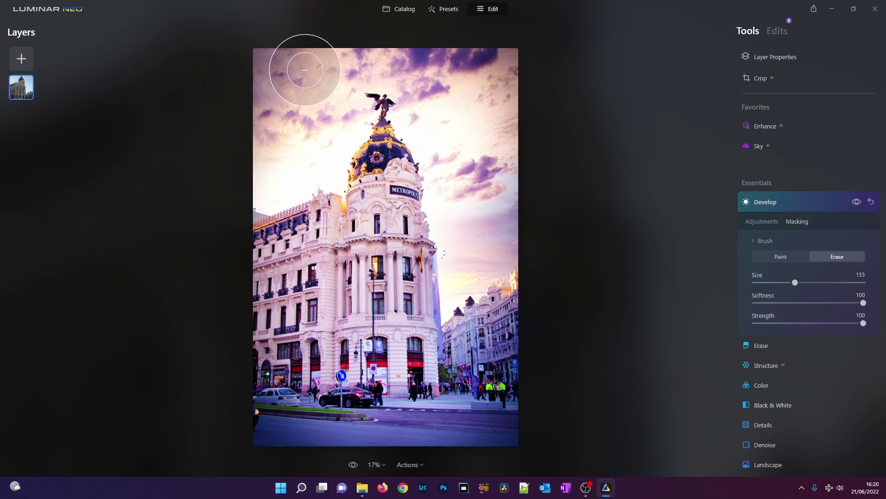
{"action": "left_click", "coordinate": [299, 61]}
{"action": "left_click_drag", "start_coordinate": [299, 61], "coordinate": [277, 118]}
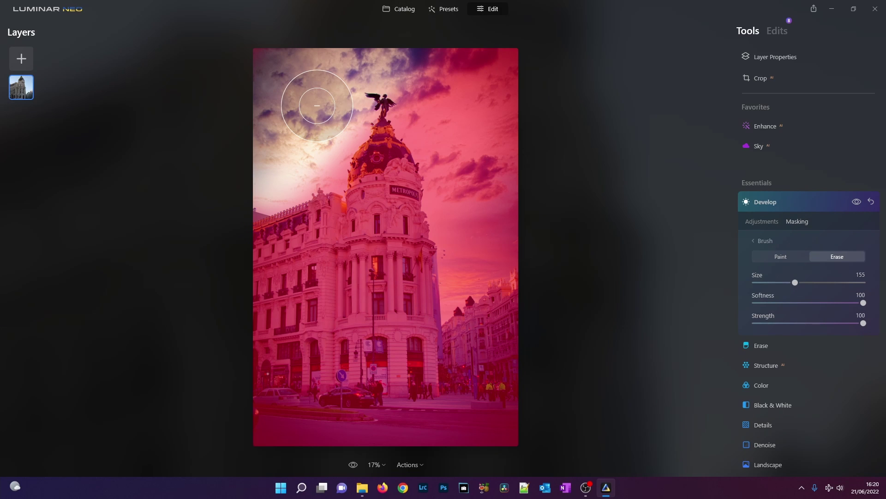
{"action": "mouse_move", "coordinate": [317, 105]}
{"action": "left_mouse_down"}
{"action": "mouse_move", "coordinate": [280, 221]}
{"action": "mouse_move", "coordinate": [490, 198]}
{"action": "left_mouse_up"}
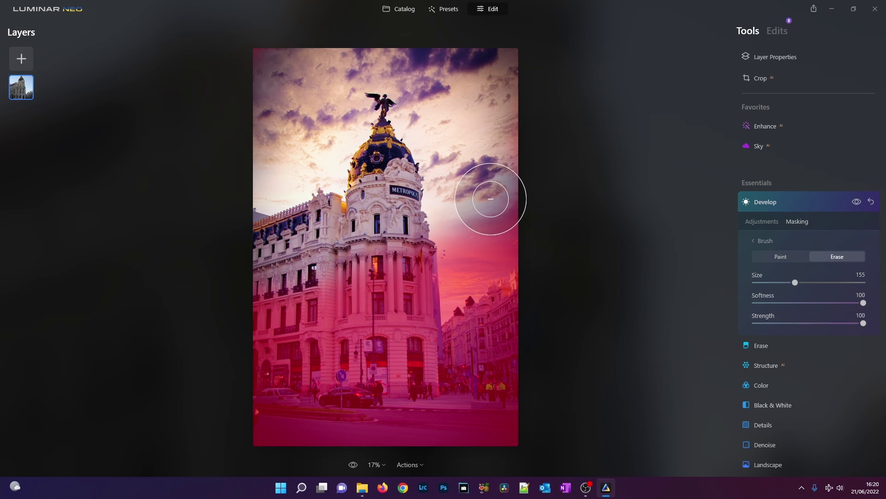
{"action": "left_click_drag", "start_coordinate": [490, 198], "coordinate": [340, 357]}
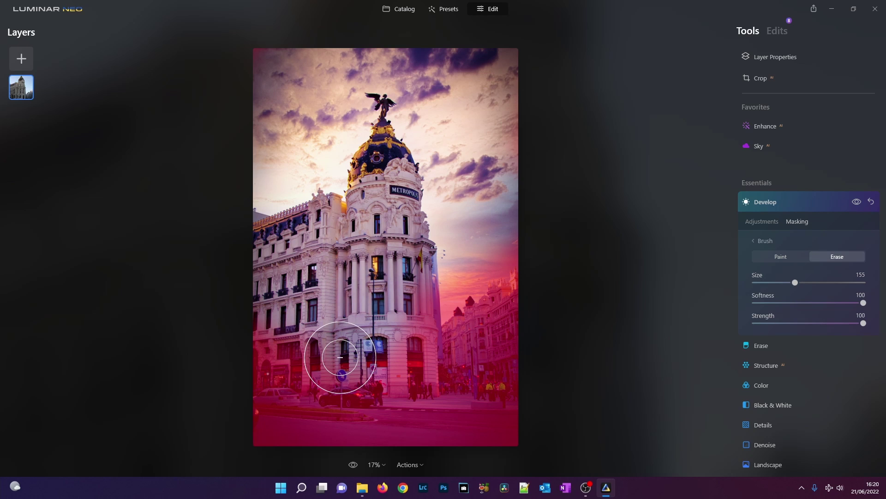
{"action": "left_click_drag", "start_coordinate": [341, 357], "coordinate": [363, 159]}
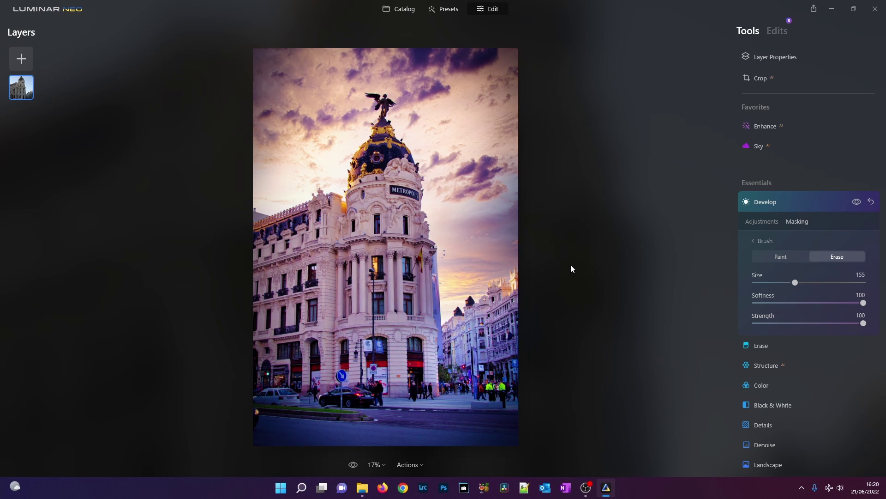
{"action": "left_click", "coordinate": [762, 222]}
Settle the masked Develop edit at Exposure 0.81 and Highlights -20, compare before/after, then collapse Develop.
{"action": "left_click_drag", "start_coordinate": [817, 259], "coordinate": [714, 261]}
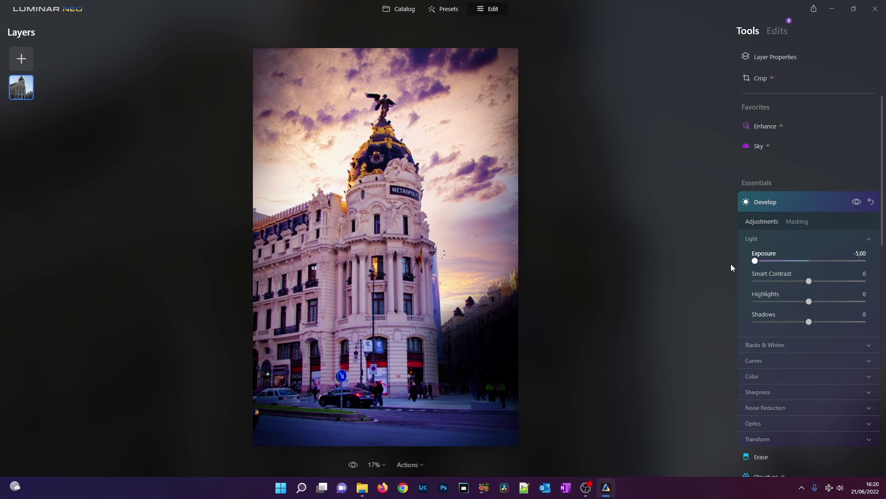
{"action": "left_click_drag", "start_coordinate": [731, 264], "coordinate": [822, 270]}
{"action": "left_click_drag", "start_coordinate": [810, 301], "coordinate": [799, 304]}
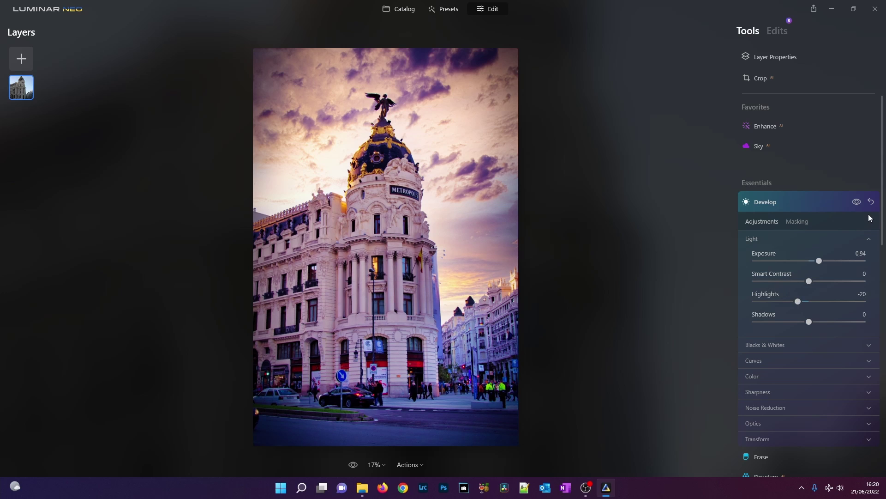
{"action": "left_click", "coordinate": [860, 202]}
{"action": "left_click", "coordinate": [860, 202]}
{"action": "left_click", "coordinate": [859, 200]}
{"action": "left_click_drag", "start_coordinate": [820, 261], "coordinate": [818, 262]}
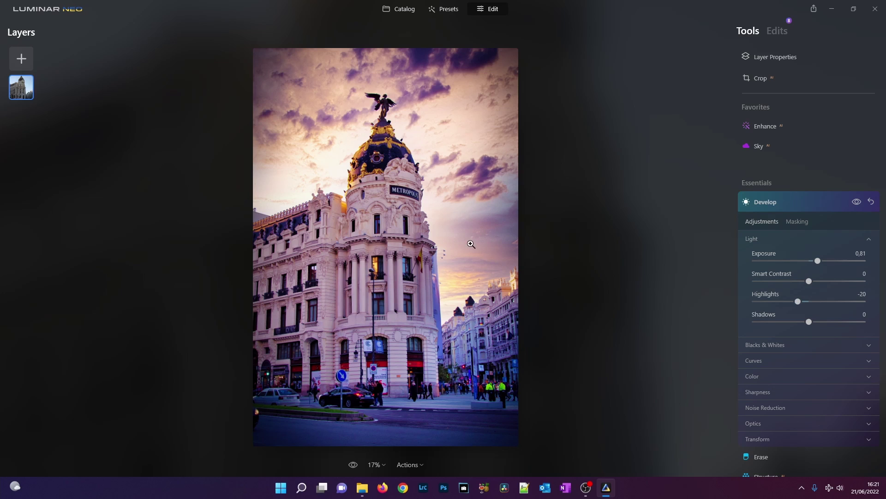
{"action": "left_click", "coordinate": [807, 203]}
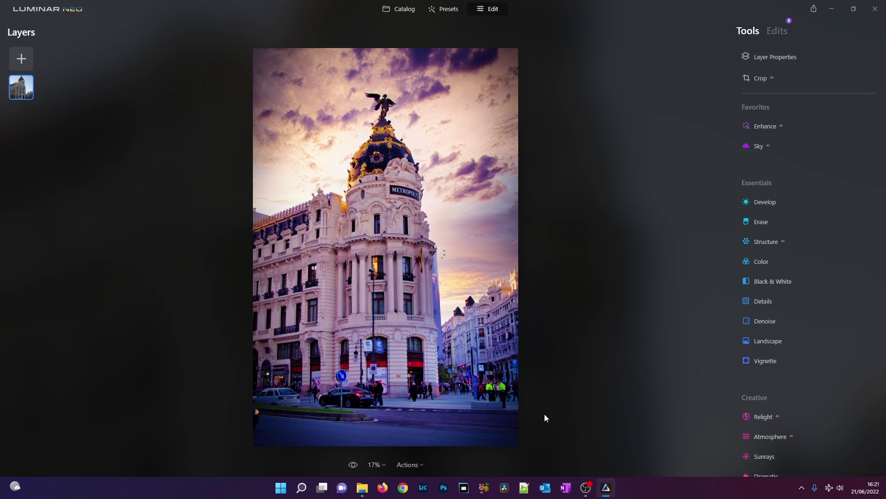
Switch to the Catalog to find the night cityscape photo.
{"action": "left_click", "coordinate": [412, 10]}
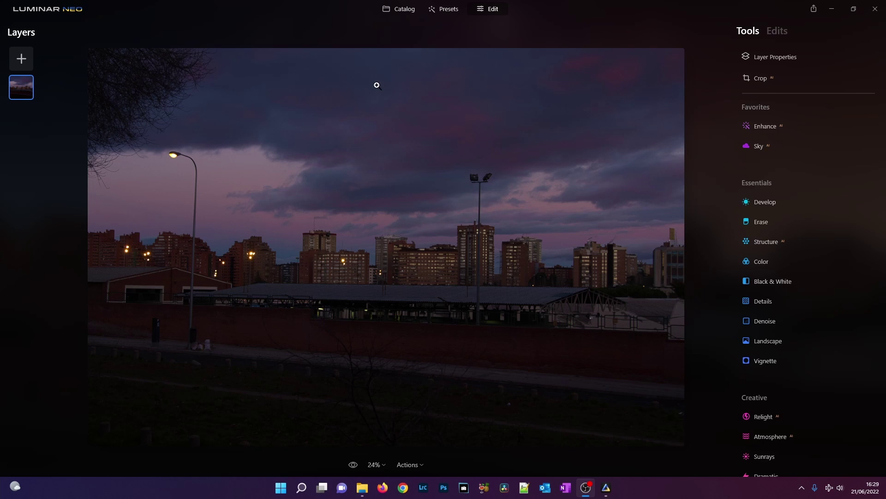
{"action": "left_click", "coordinate": [396, 12]}
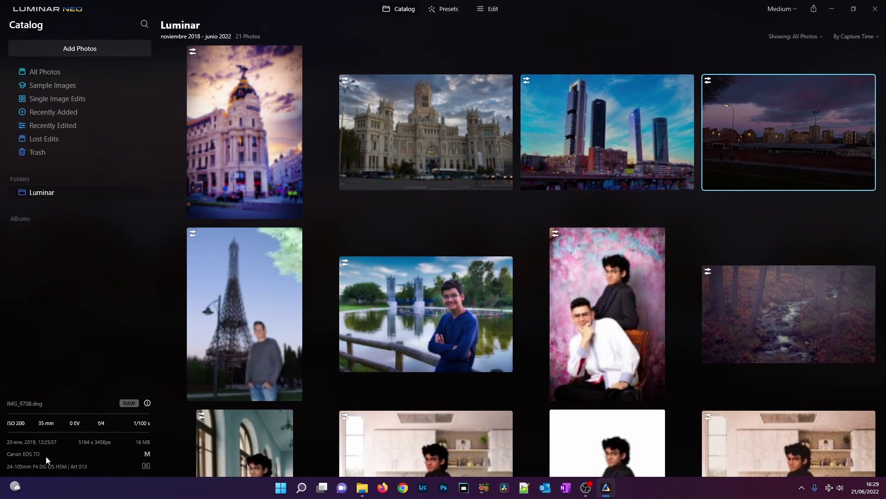
{"action": "mouse_move", "coordinate": [18, 485]}
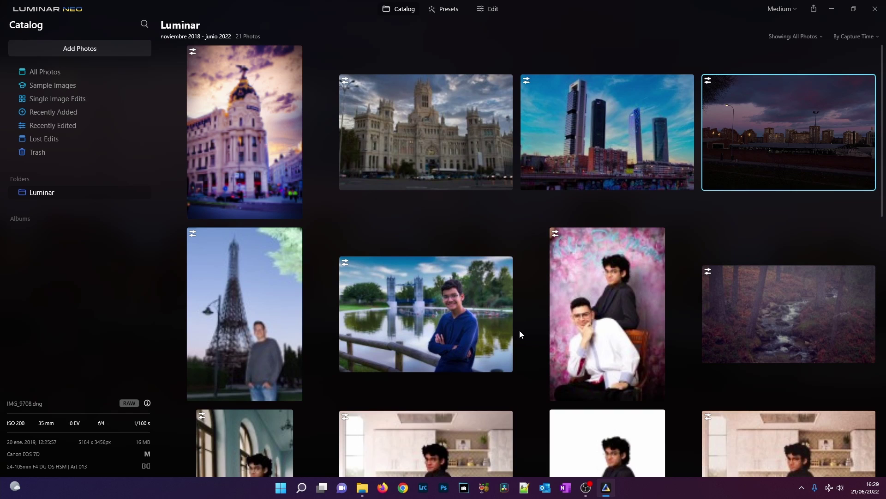
{"action": "left_click", "coordinate": [484, 9]}
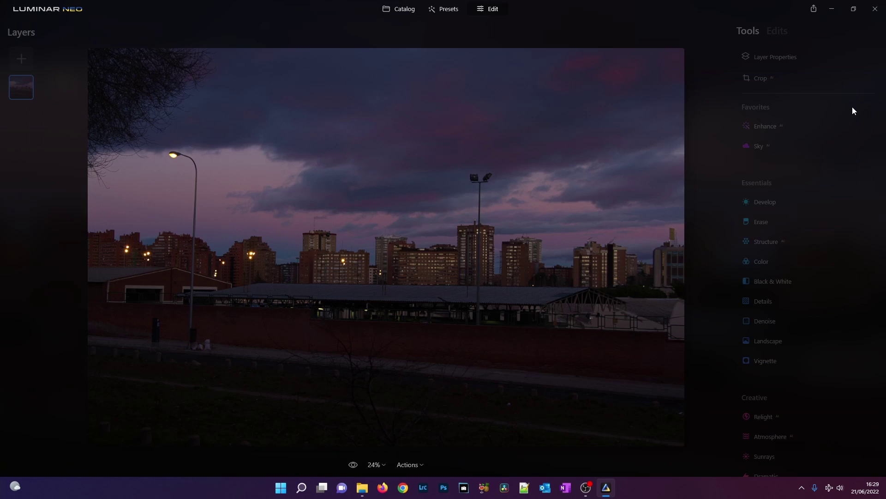
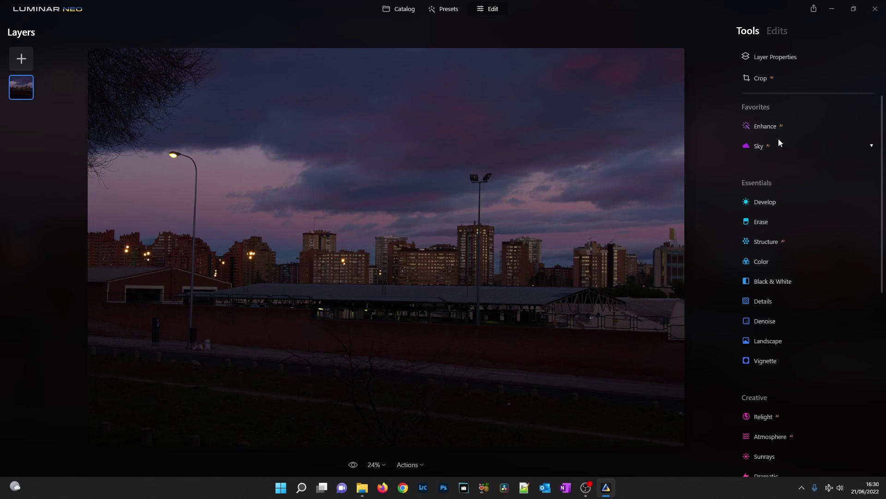
Raise the Enhance Accent slider to 72 to brighten the twilight cityscape.
{"action": "left_click", "coordinate": [766, 127]}
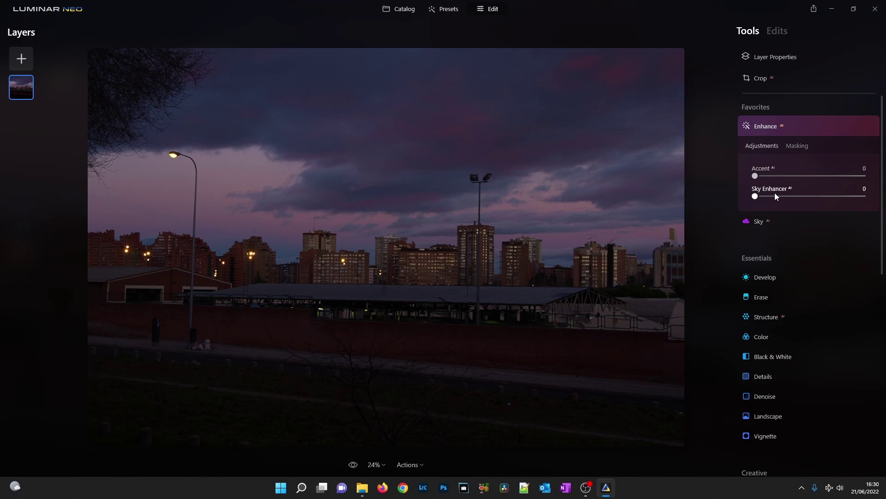
{"action": "left_click_drag", "start_coordinate": [755, 176], "coordinate": [768, 179]}
{"action": "left_click_drag", "start_coordinate": [768, 180], "coordinate": [836, 181]}
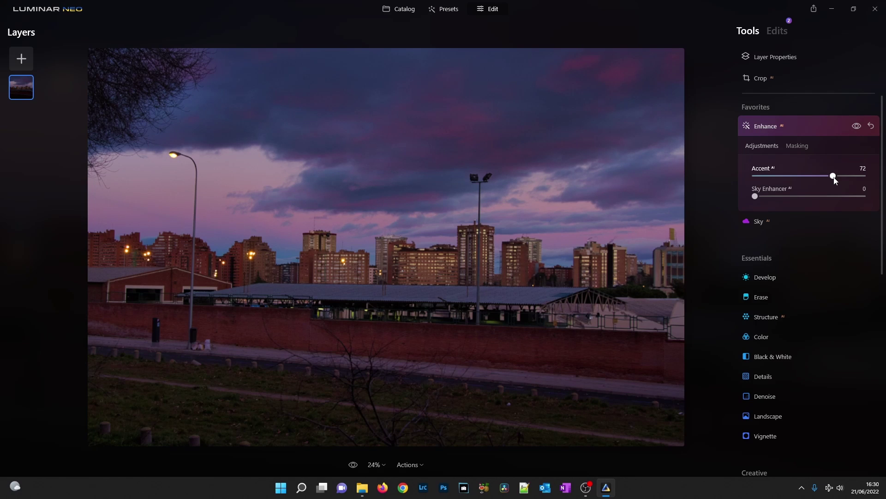
{"action": "left_click", "coordinate": [806, 126]}
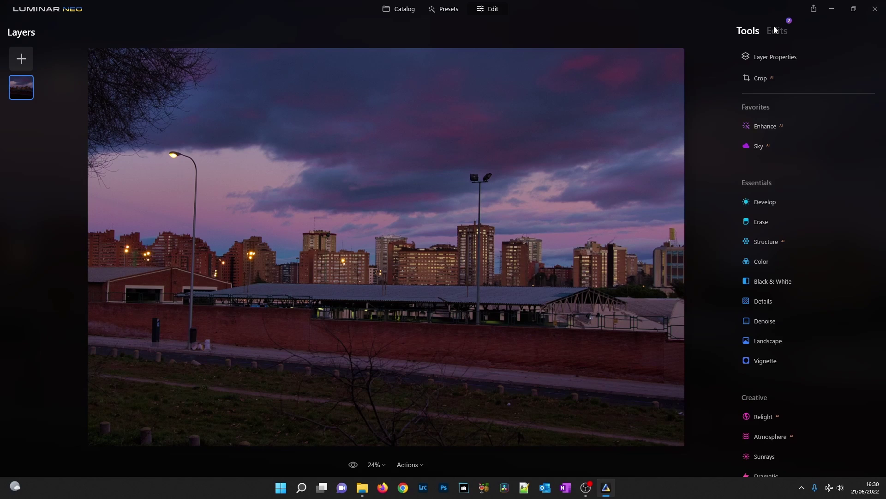
Reset Develop Highlights to 0 and lift Shadows to about 16.
{"action": "left_click", "coordinate": [784, 200]}
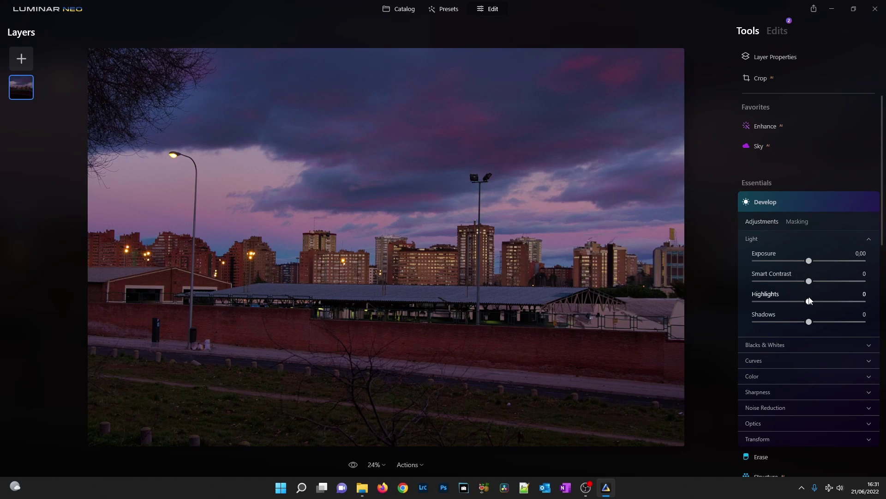
{"action": "left_click_drag", "start_coordinate": [810, 302], "coordinate": [772, 305]}
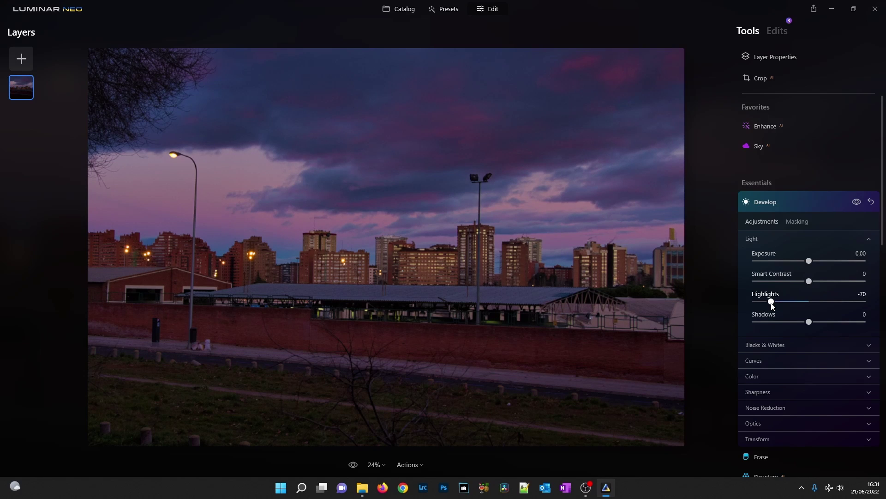
{"action": "left_click_drag", "start_coordinate": [773, 305], "coordinate": [799, 303]}
{"action": "double_click", "coordinate": [797, 301]}
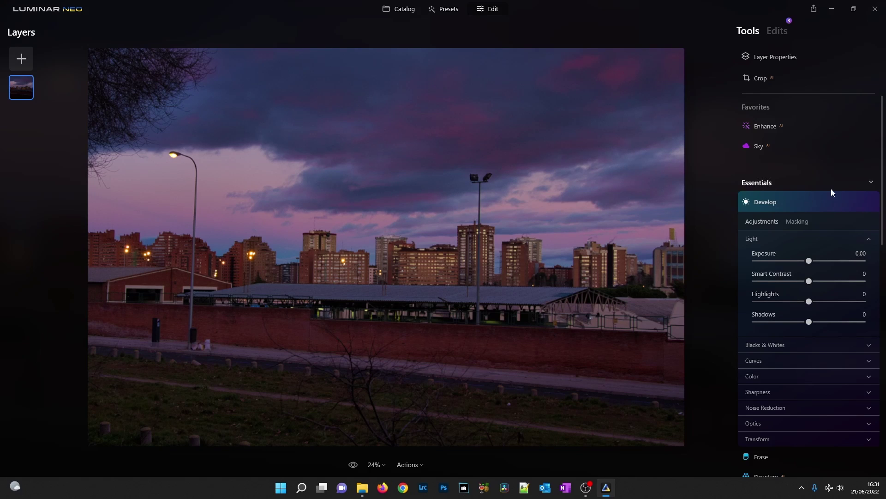
{"action": "left_click_drag", "start_coordinate": [808, 325], "coordinate": [815, 325]}
{"action": "left_click", "coordinate": [827, 201]}
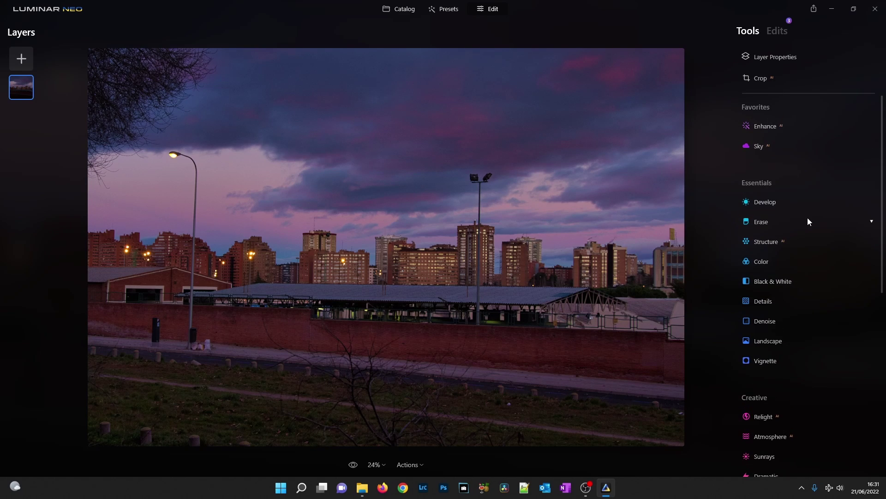
Set Supercontrast Shadows Contrast 54, Shadows Balance 15, Highlights Contrast 57, Highlights Balance 9.
{"action": "scroll", "coordinate": [808, 249], "scroll_direction": "down", "scroll_amount": 6}
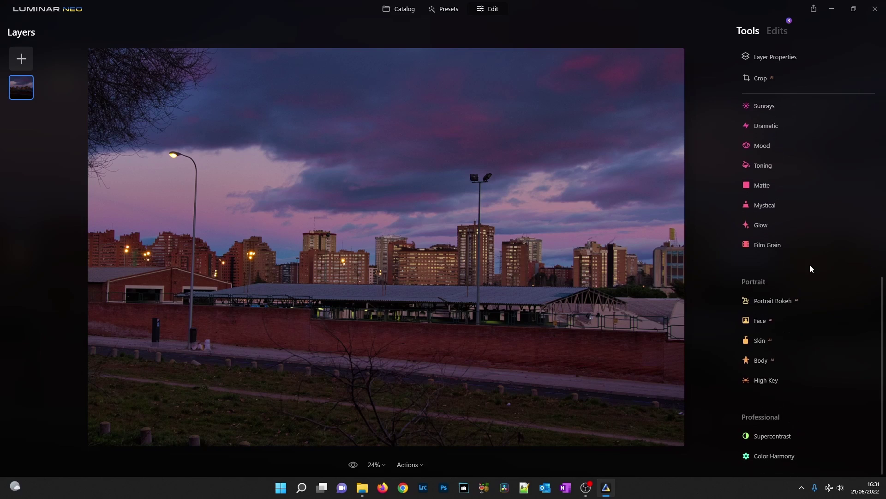
{"action": "left_click", "coordinate": [780, 433]}
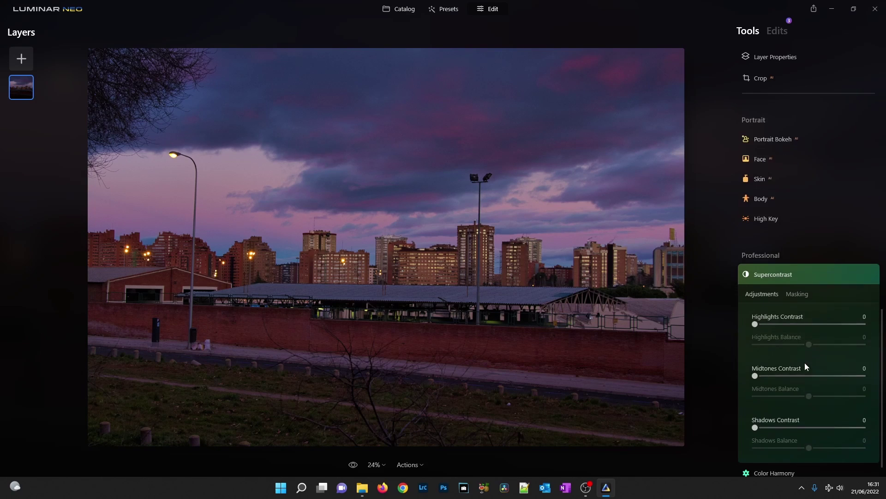
{"action": "left_click_drag", "start_coordinate": [757, 423], "coordinate": [808, 425]}
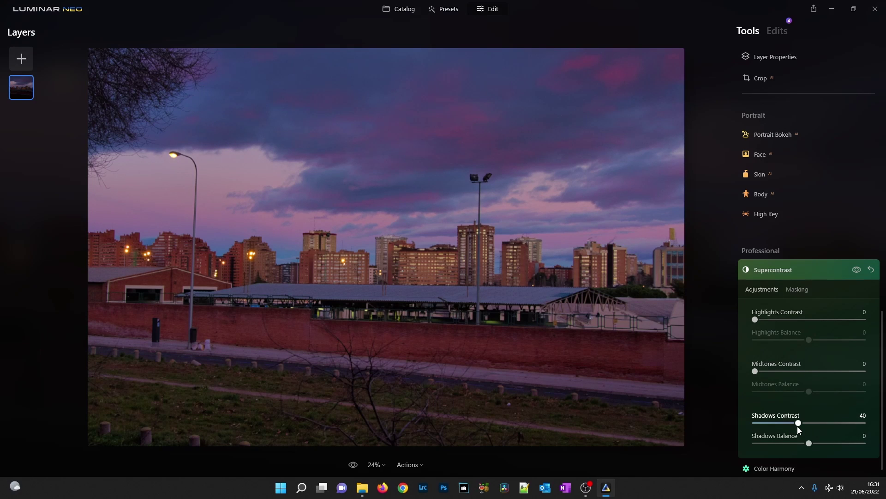
{"action": "left_click_drag", "start_coordinate": [798, 424], "coordinate": [816, 448]}
{"action": "left_click_drag", "start_coordinate": [759, 320], "coordinate": [802, 331]}
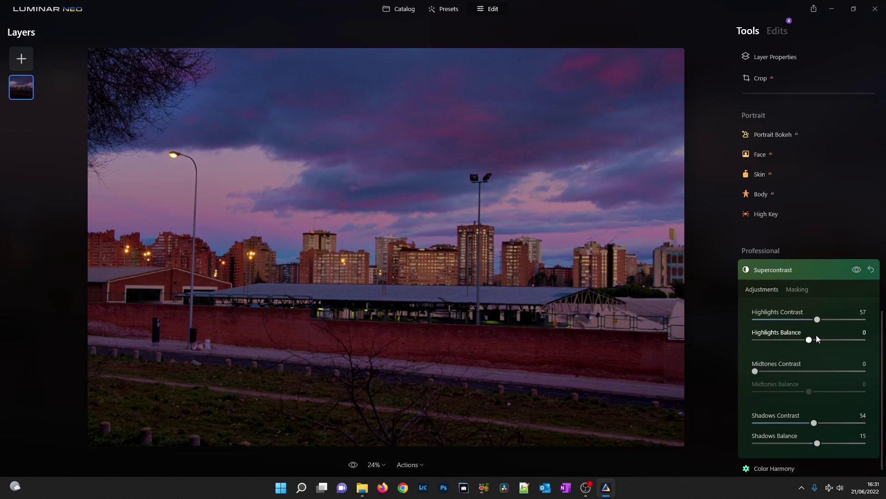
{"action": "mouse_move", "coordinate": [812, 340]}
{"action": "left_mouse_down"}
{"action": "mouse_move", "coordinate": [786, 339]}
{"action": "mouse_move", "coordinate": [825, 342]}
{"action": "mouse_move", "coordinate": [813, 343]}
{"action": "left_mouse_up"}
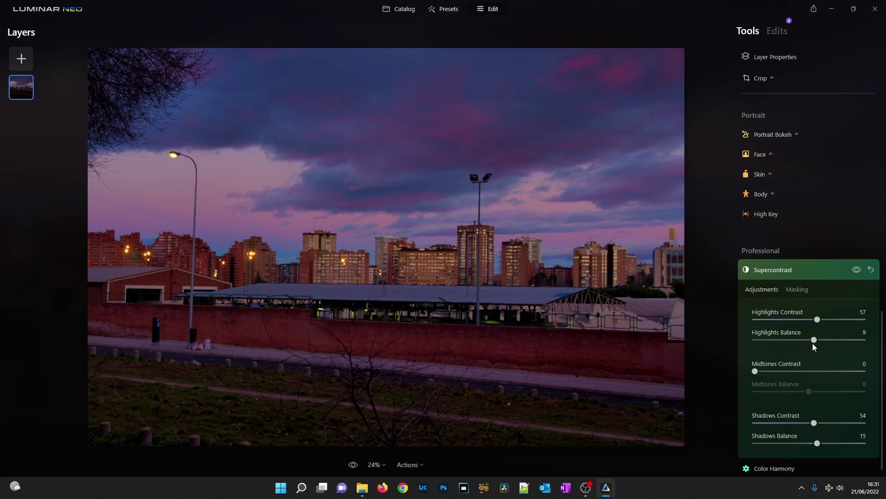
{"action": "left_click", "coordinate": [814, 269]}
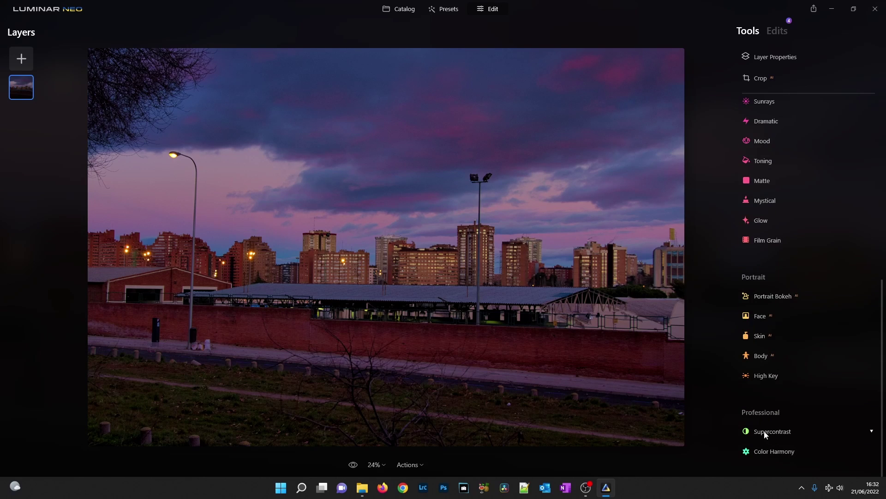
Bring up the Sky replacement tool settings.
{"action": "scroll", "coordinate": [773, 349], "scroll_direction": "up", "scroll_amount": 6}
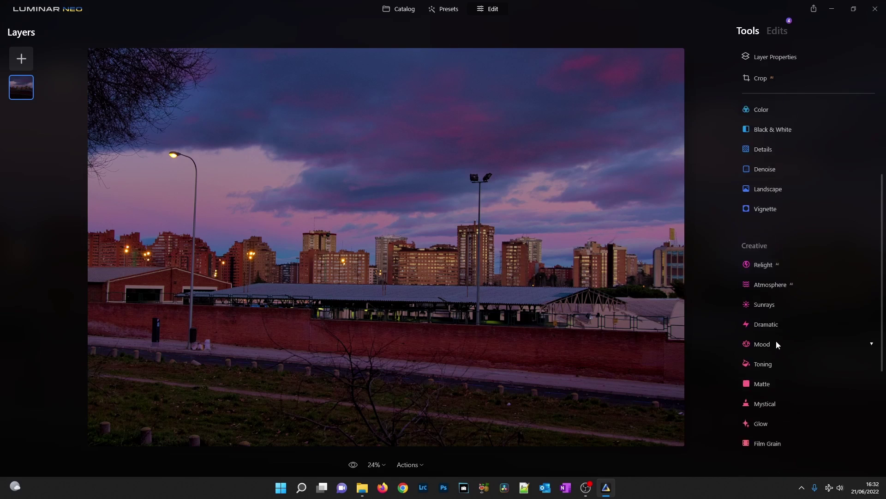
{"action": "scroll", "coordinate": [778, 336], "scroll_direction": "up", "scroll_amount": 1}
{"action": "left_click", "coordinate": [761, 145]}
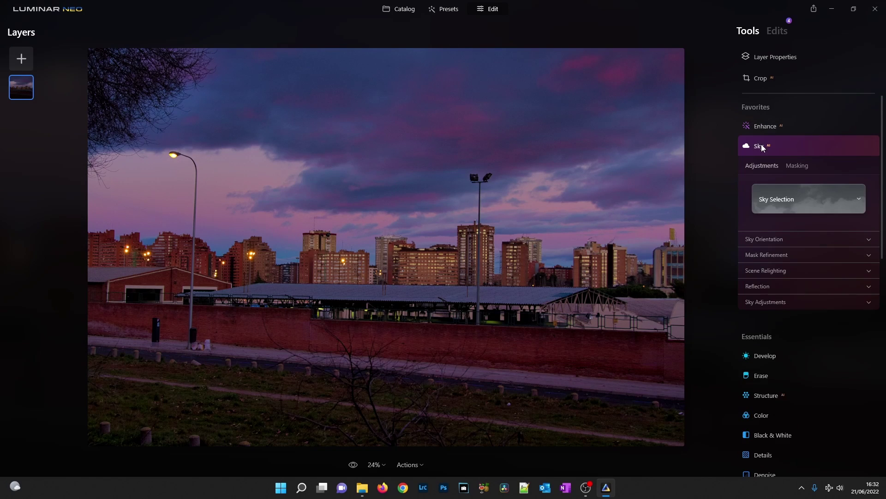
{"action": "left_click", "coordinate": [859, 200]}
{"action": "scroll", "coordinate": [843, 273], "scroll_direction": "down", "scroll_amount": 5}
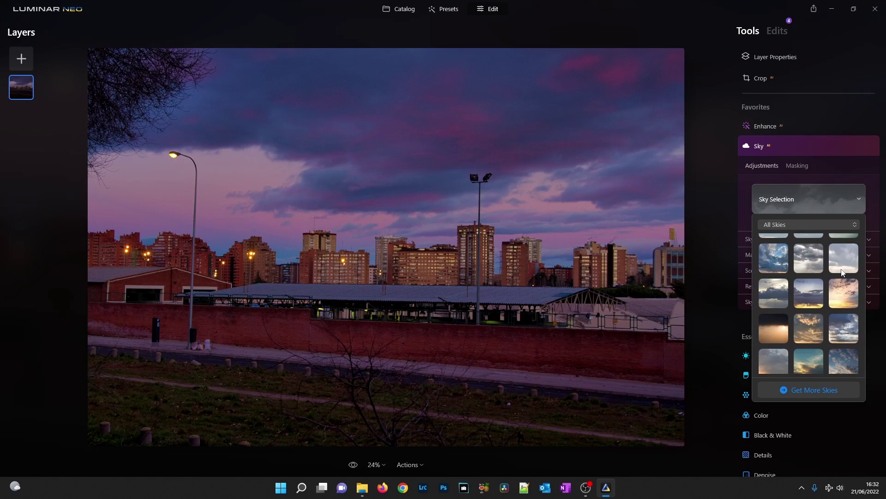
{"action": "scroll", "coordinate": [842, 273], "scroll_direction": "down", "scroll_amount": 3}
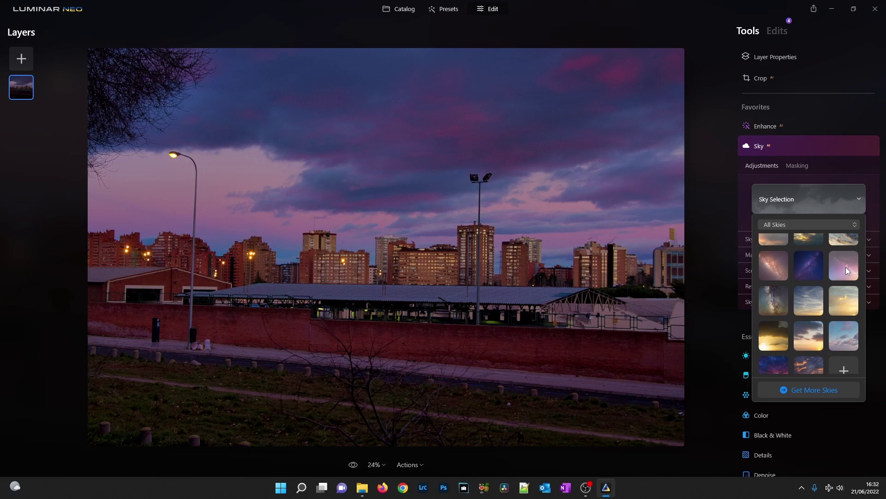
{"action": "scroll", "coordinate": [802, 349], "scroll_direction": "down", "scroll_amount": 1}
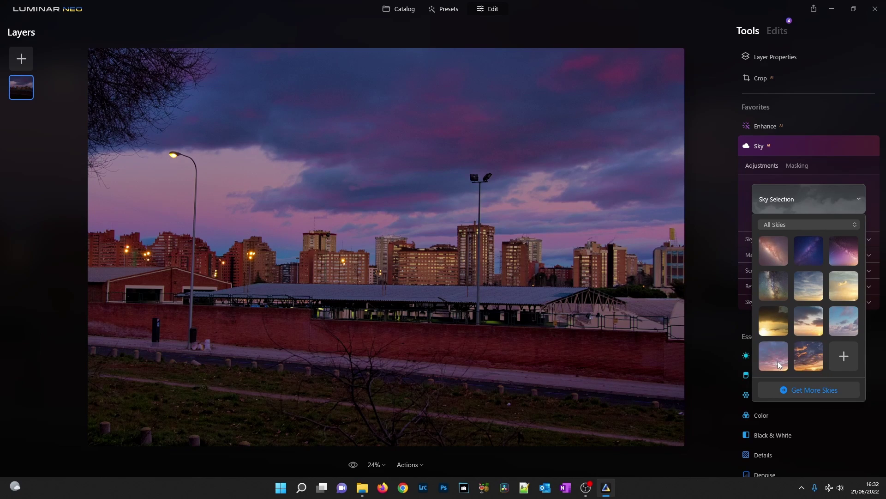
{"action": "scroll", "coordinate": [849, 264], "scroll_direction": "up", "scroll_amount": 1}
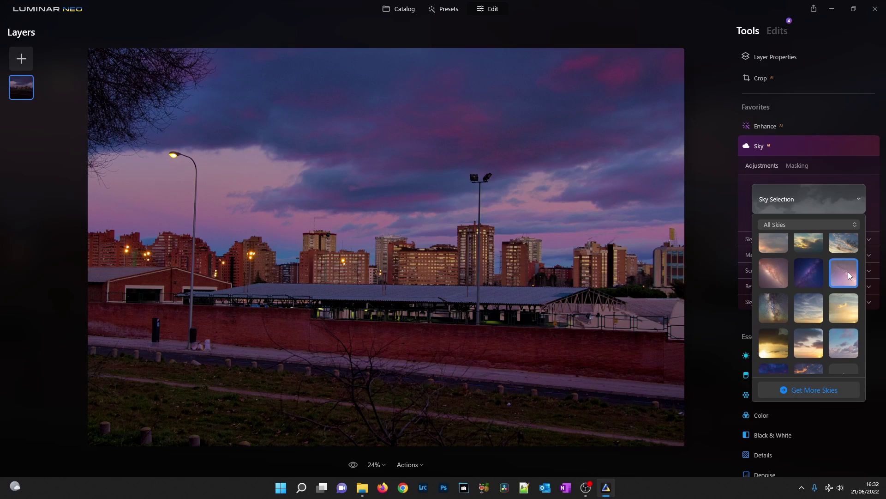
{"action": "left_click", "coordinate": [849, 273]}
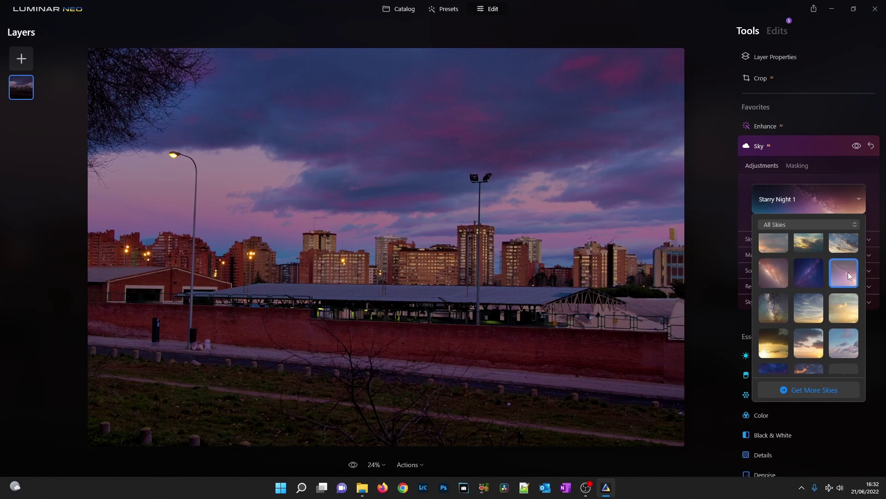
{"action": "left_click", "coordinate": [874, 202]}
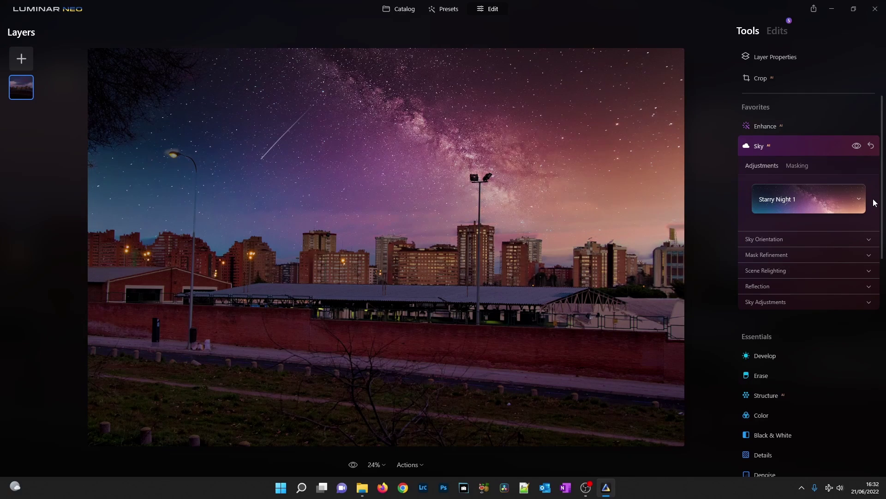
{"action": "left_click", "coordinate": [778, 32]}
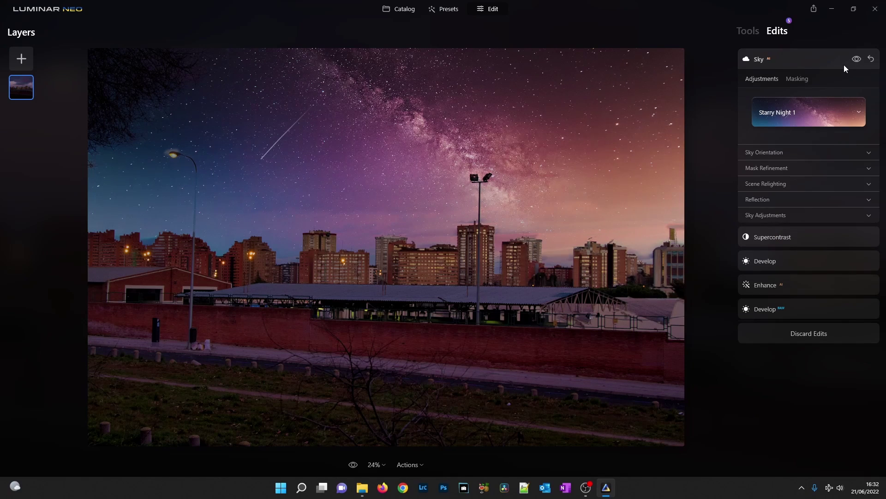
{"action": "left_click", "coordinate": [871, 59]}
{"action": "left_click", "coordinate": [748, 31]}
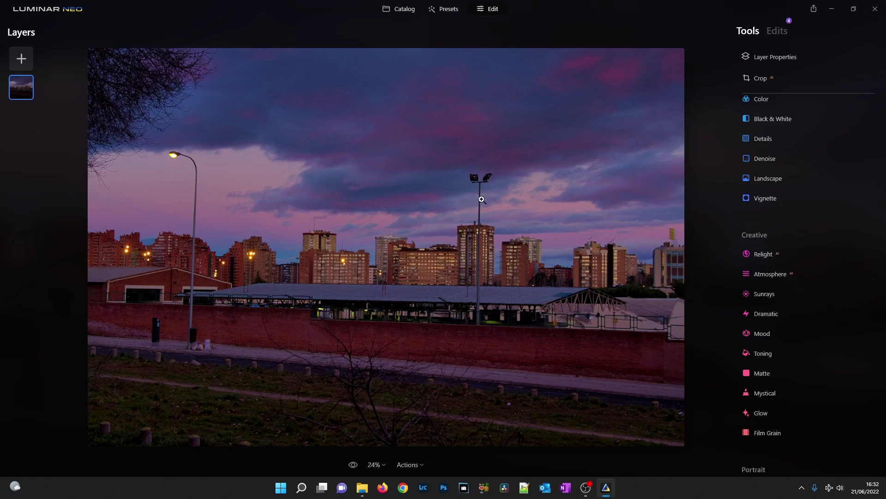
{"action": "left_click", "coordinate": [492, 178]}
Erase the T-shaped floodlight pole top above the central building, redoing the mask once.
{"action": "scroll", "coordinate": [493, 173], "scroll_direction": "up", "scroll_amount": 2}
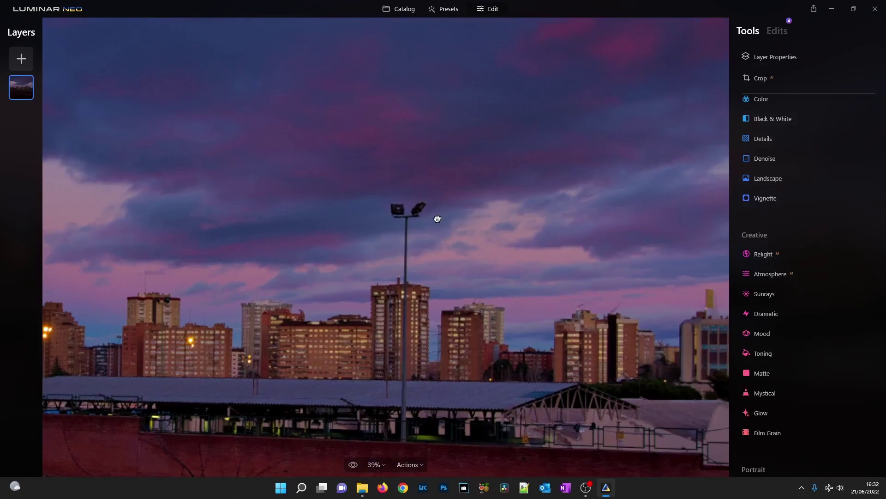
{"action": "left_click_drag", "start_coordinate": [439, 225], "coordinate": [455, 203]}
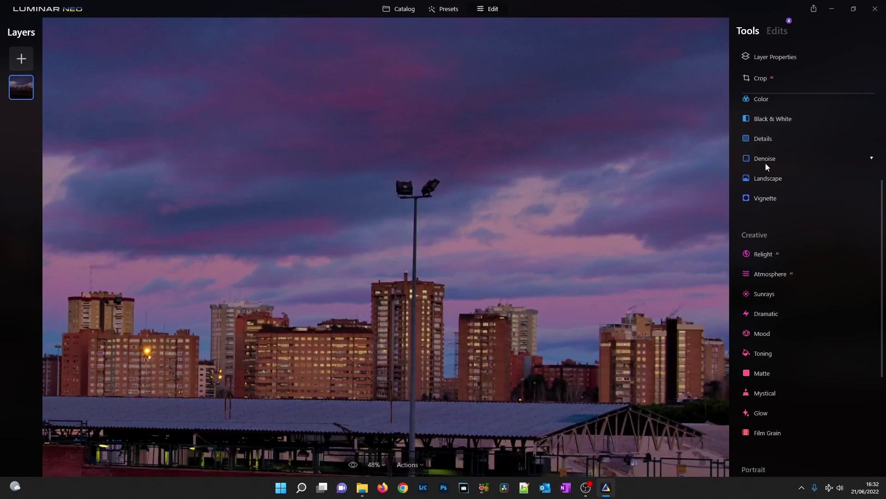
{"action": "scroll", "coordinate": [771, 138], "scroll_direction": "up", "scroll_amount": 3}
{"action": "left_click", "coordinate": [760, 170]}
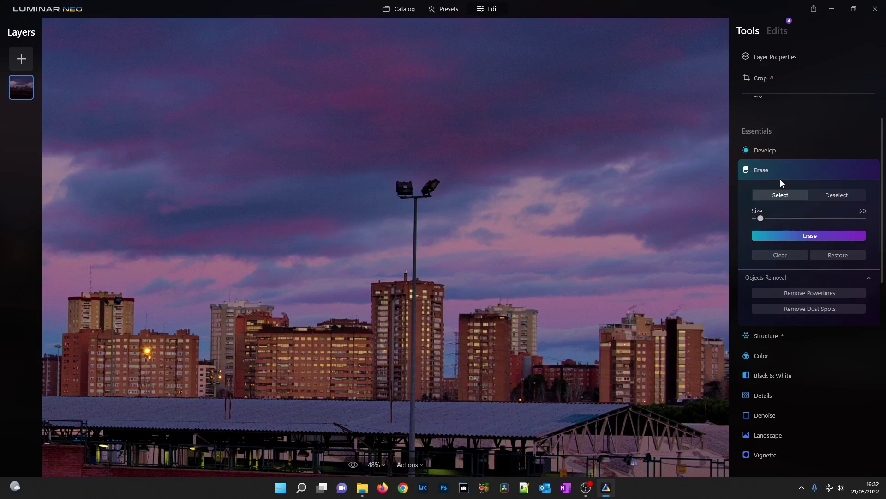
{"action": "mouse_move", "coordinate": [399, 182]}
{"action": "left_mouse_down"}
{"action": "mouse_move", "coordinate": [412, 184]}
{"action": "mouse_move", "coordinate": [403, 193]}
{"action": "mouse_move", "coordinate": [435, 184]}
{"action": "mouse_move", "coordinate": [413, 198]}
{"action": "mouse_move", "coordinate": [408, 185]}
{"action": "mouse_move", "coordinate": [424, 201]}
{"action": "mouse_move", "coordinate": [411, 200]}
{"action": "mouse_move", "coordinate": [400, 180]}
{"action": "mouse_move", "coordinate": [417, 192]}
{"action": "mouse_move", "coordinate": [432, 175]}
{"action": "left_mouse_up"}
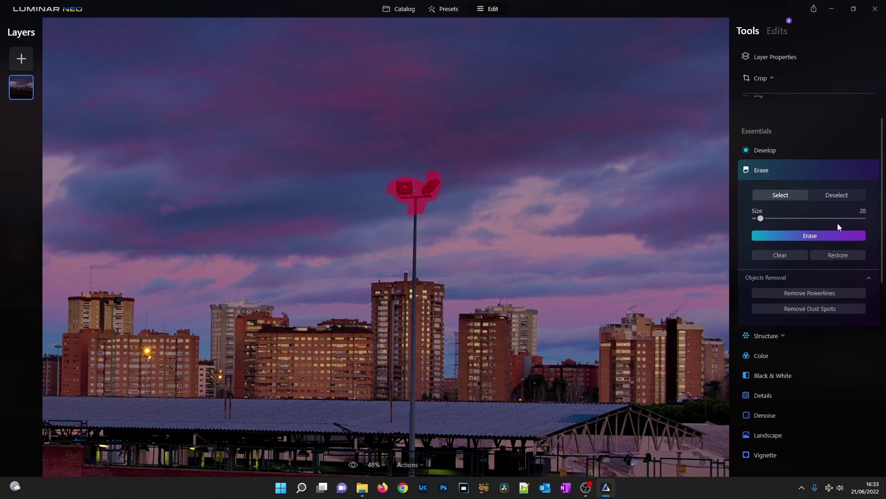
{"action": "left_click", "coordinate": [802, 236]}
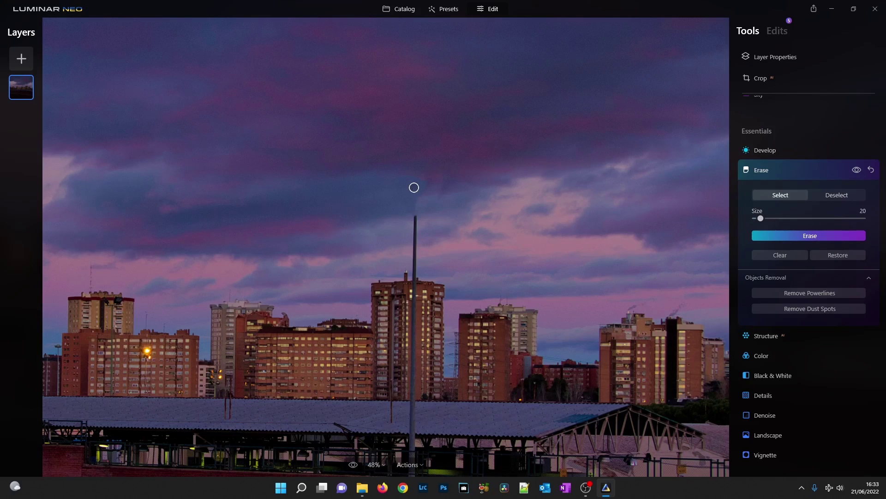
{"action": "left_click", "coordinate": [872, 170]}
{"action": "mouse_move", "coordinate": [398, 185]}
{"action": "left_mouse_down"}
{"action": "mouse_move", "coordinate": [410, 183]}
{"action": "mouse_move", "coordinate": [398, 189]}
{"action": "mouse_move", "coordinate": [418, 194]}
{"action": "mouse_move", "coordinate": [433, 181]}
{"action": "mouse_move", "coordinate": [412, 194]}
{"action": "mouse_move", "coordinate": [415, 274]}
{"action": "mouse_move", "coordinate": [406, 201]}
{"action": "mouse_move", "coordinate": [413, 198]}
{"action": "left_mouse_up"}
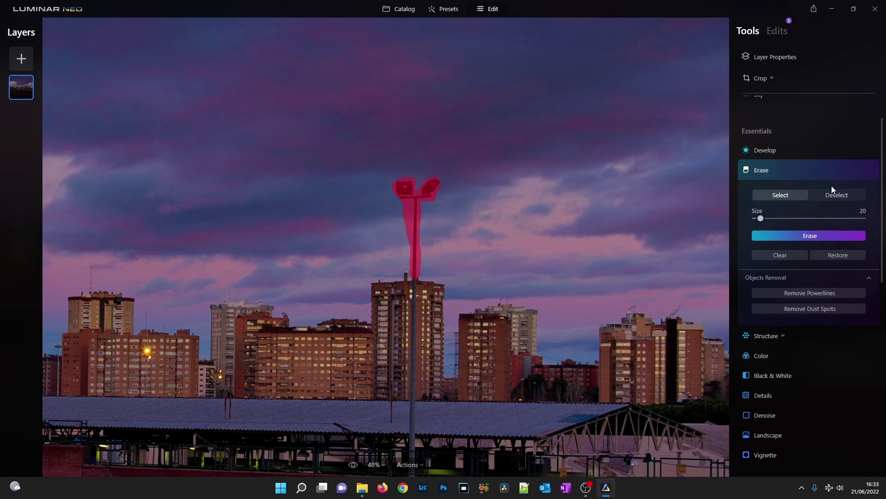
{"action": "left_click", "coordinate": [803, 235]}
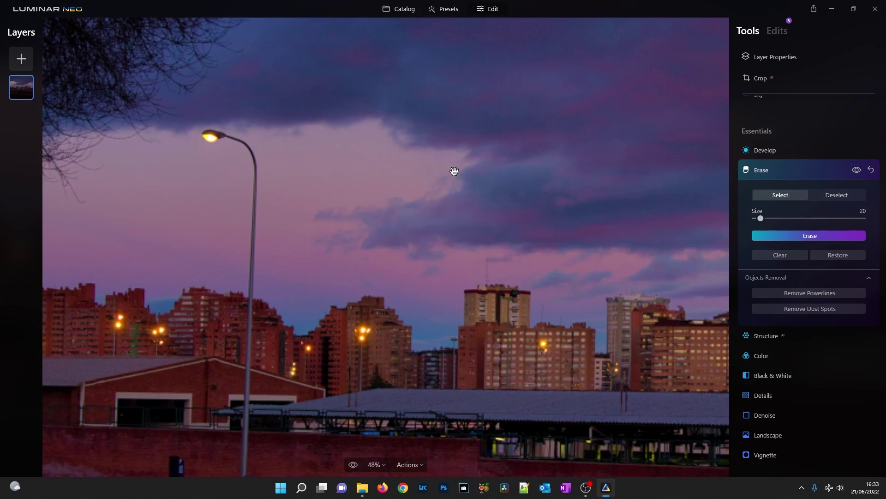
Mask and erase the curved street lamp head and upper pole on the left.
{"action": "mouse_move", "coordinate": [204, 137]}
{"action": "left_mouse_down"}
{"action": "mouse_move", "coordinate": [242, 141]}
{"action": "mouse_move", "coordinate": [256, 178]}
{"action": "mouse_move", "coordinate": [251, 294]}
{"action": "mouse_move", "coordinate": [229, 137]}
{"action": "mouse_move", "coordinate": [201, 135]}
{"action": "left_mouse_up"}
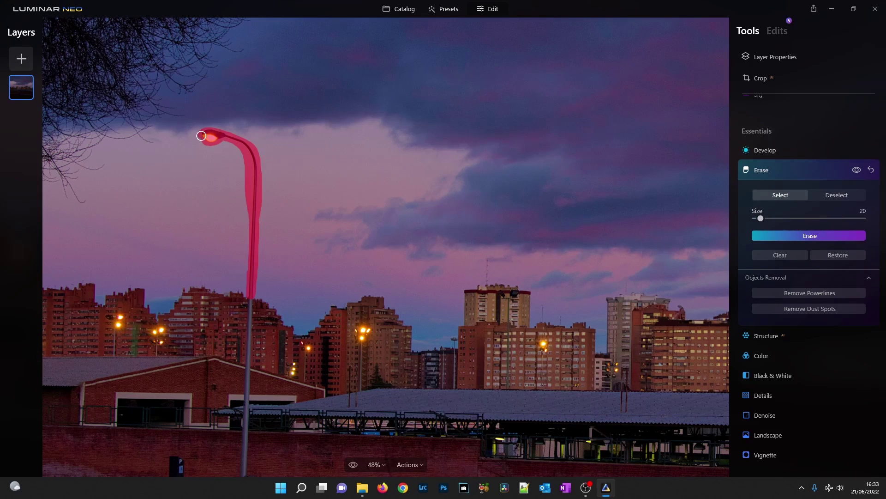
{"action": "mouse_move", "coordinate": [202, 135]}
{"action": "left_mouse_down"}
{"action": "mouse_move", "coordinate": [264, 186]}
{"action": "mouse_move", "coordinate": [254, 246]}
{"action": "left_mouse_up"}
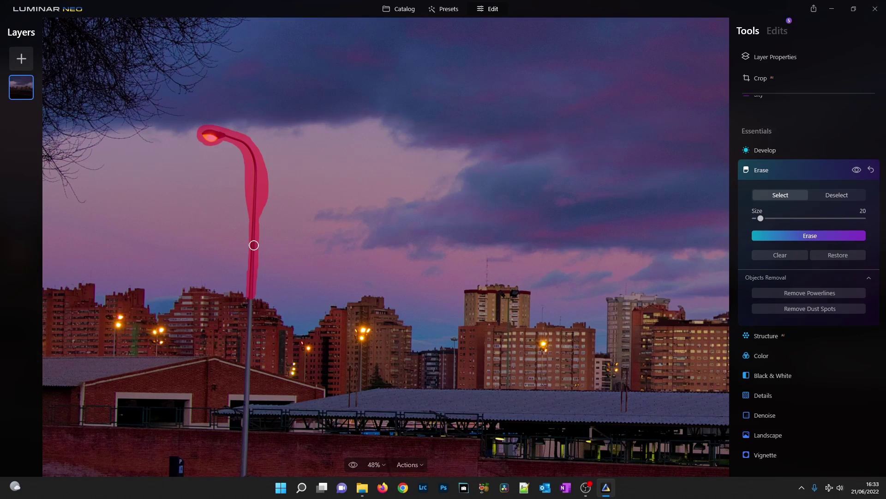
{"action": "left_click_drag", "start_coordinate": [254, 245], "coordinate": [258, 226]}
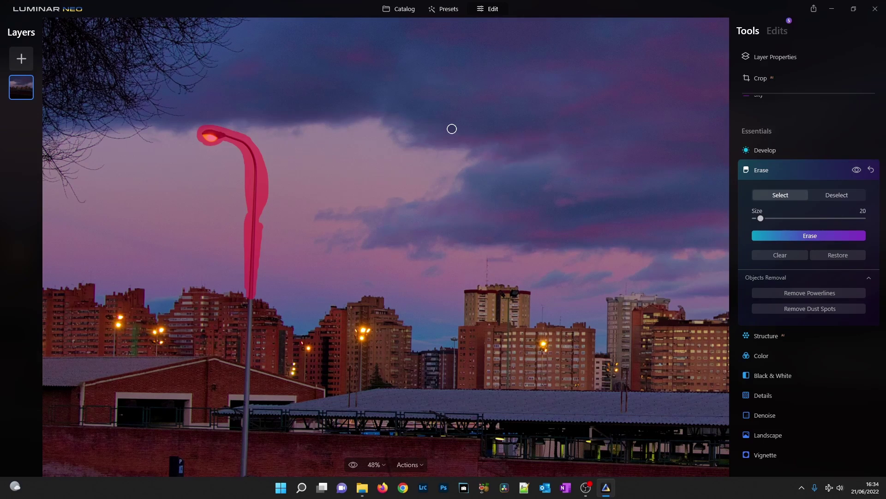
{"action": "left_click", "coordinate": [807, 240]}
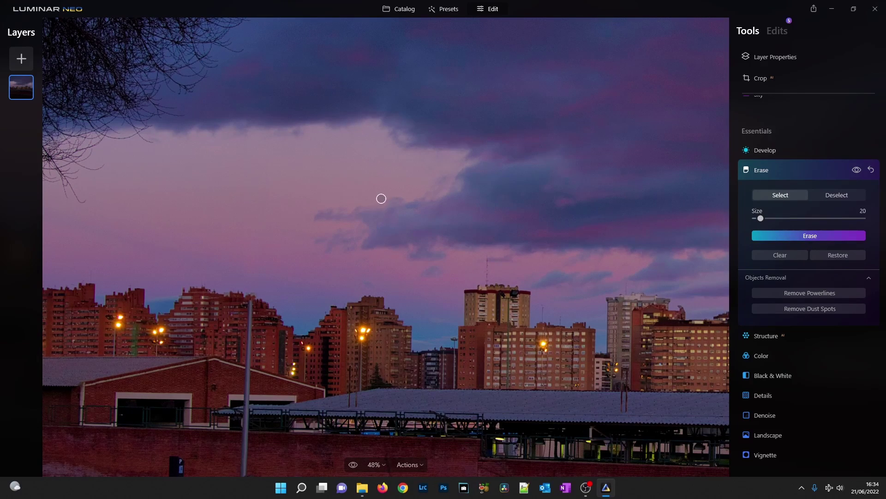
{"action": "scroll", "coordinate": [380, 204], "scroll_direction": "down", "scroll_amount": 2}
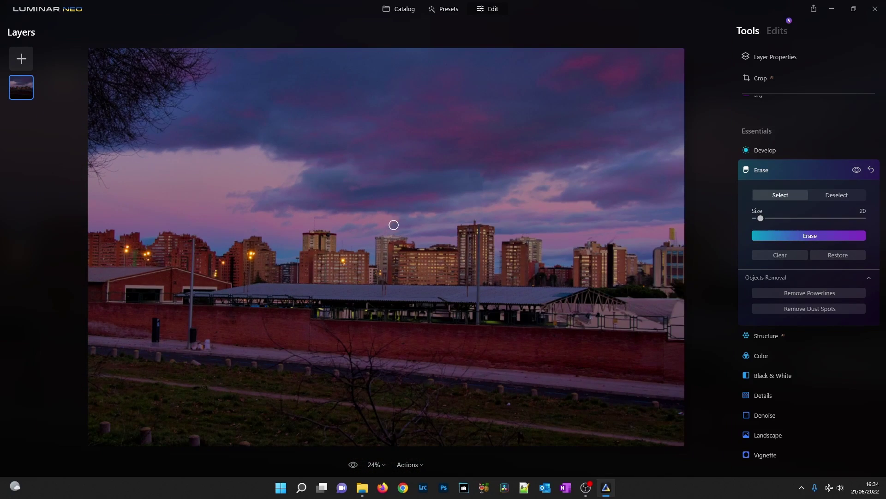
Erase the pole by the tall building, the lower pole, and the black post by the wall.
{"action": "scroll", "coordinate": [395, 225], "scroll_direction": "up", "scroll_amount": 2}
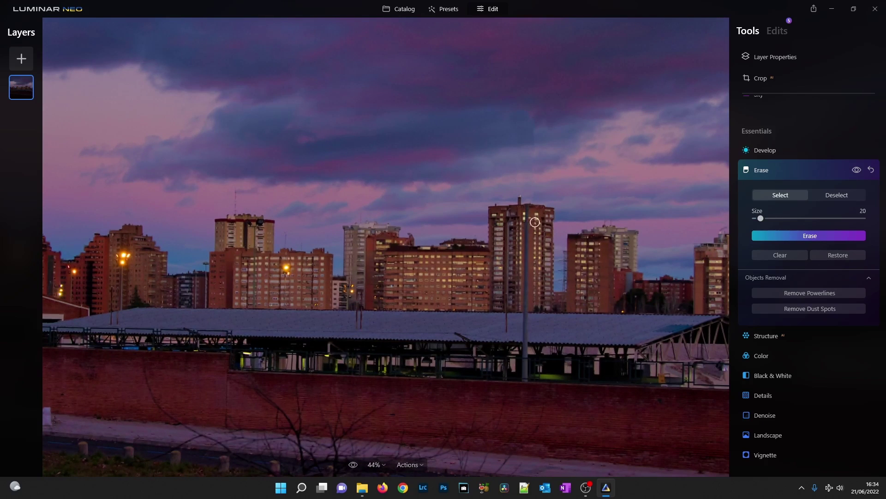
{"action": "mouse_move", "coordinate": [528, 209]}
{"action": "left_mouse_down"}
{"action": "mouse_move", "coordinate": [524, 376]}
{"action": "mouse_move", "coordinate": [526, 307]}
{"action": "left_mouse_up"}
{"action": "left_click", "coordinate": [789, 234]}
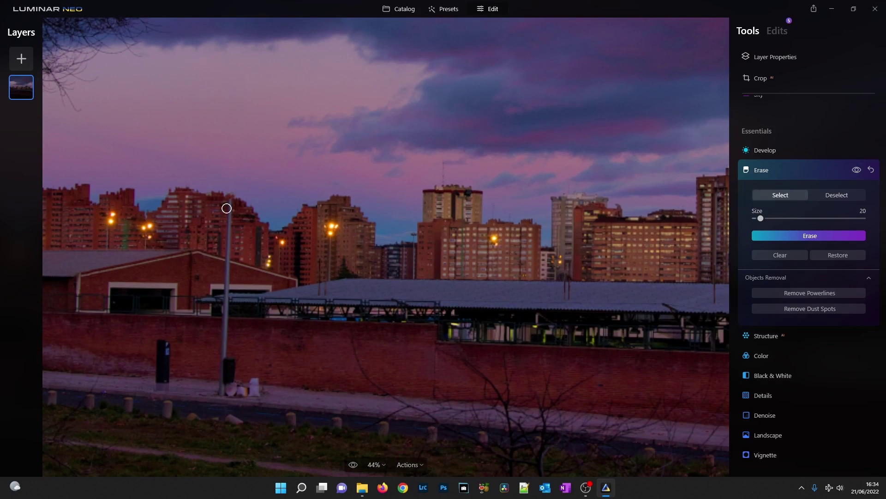
{"action": "mouse_move", "coordinate": [228, 199]}
{"action": "left_mouse_down"}
{"action": "mouse_move", "coordinate": [223, 356]}
{"action": "mouse_move", "coordinate": [224, 369]}
{"action": "mouse_move", "coordinate": [232, 366]}
{"action": "mouse_move", "coordinate": [222, 392]}
{"action": "mouse_move", "coordinate": [254, 391]}
{"action": "left_mouse_up"}
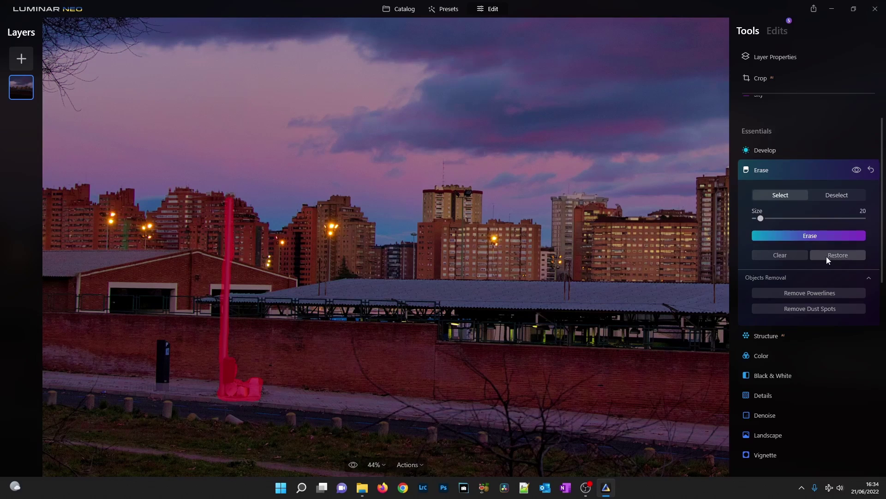
{"action": "left_click", "coordinate": [834, 236]}
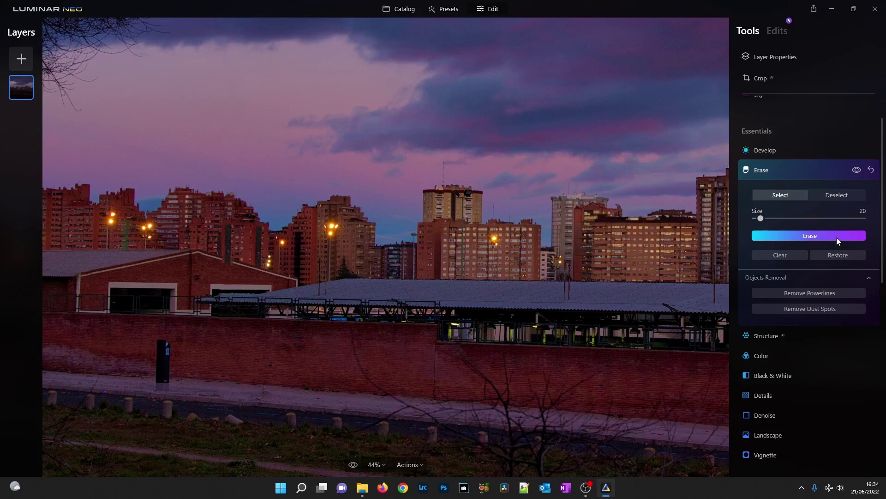
{"action": "mouse_move", "coordinate": [170, 354]}
{"action": "left_mouse_down"}
{"action": "mouse_move", "coordinate": [159, 342]}
{"action": "mouse_move", "coordinate": [168, 349]}
{"action": "mouse_move", "coordinate": [168, 384]}
{"action": "mouse_move", "coordinate": [159, 383]}
{"action": "mouse_move", "coordinate": [162, 345]}
{"action": "mouse_move", "coordinate": [158, 386]}
{"action": "left_mouse_up"}
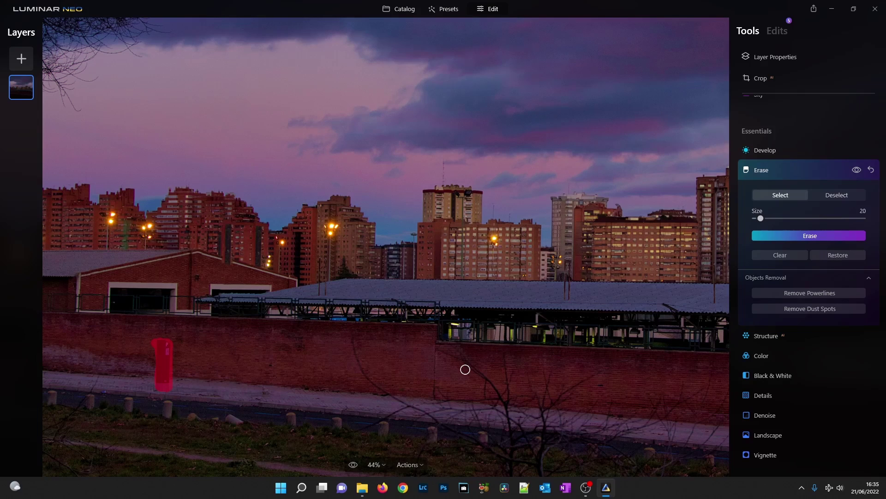
{"action": "left_click", "coordinate": [800, 236]}
{"action": "key", "text": "ctrl+0"}
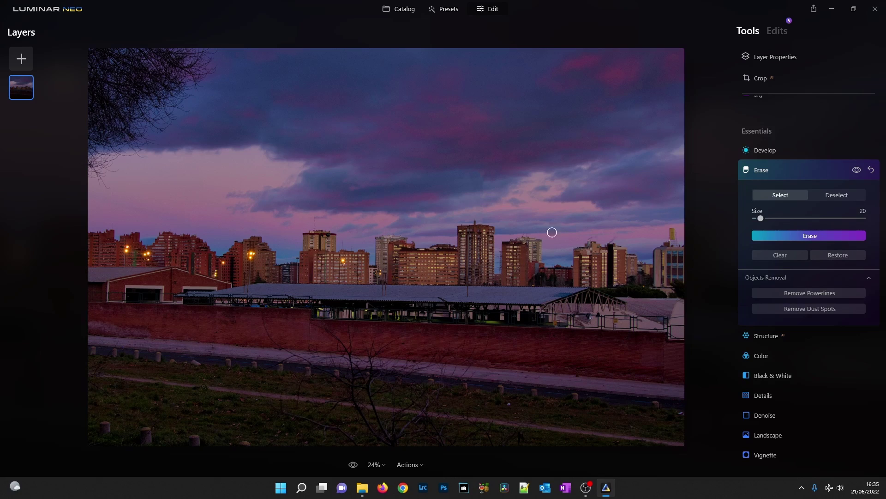
Erase the small post sticking up above the warehouse roof in two passes.
{"action": "scroll", "coordinate": [485, 274], "scroll_direction": "up", "scroll_amount": 5}
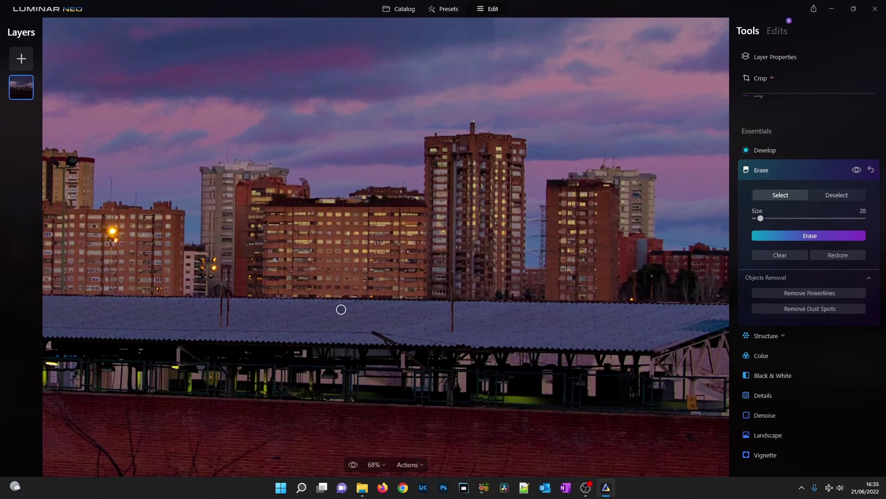
{"action": "left_click_drag", "start_coordinate": [452, 267], "coordinate": [453, 332]}
{"action": "left_click", "coordinate": [810, 235]}
{"action": "left_click_drag", "start_coordinate": [224, 266], "coordinate": [227, 327]}
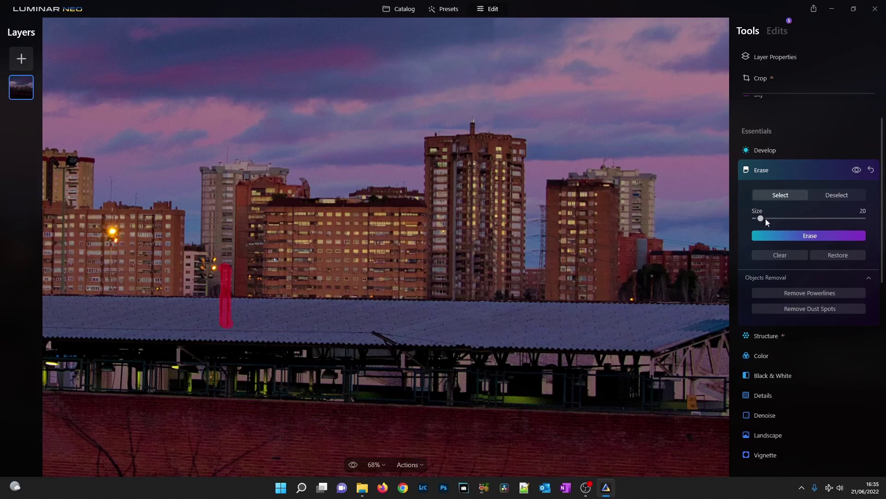
{"action": "left_click", "coordinate": [815, 238]}
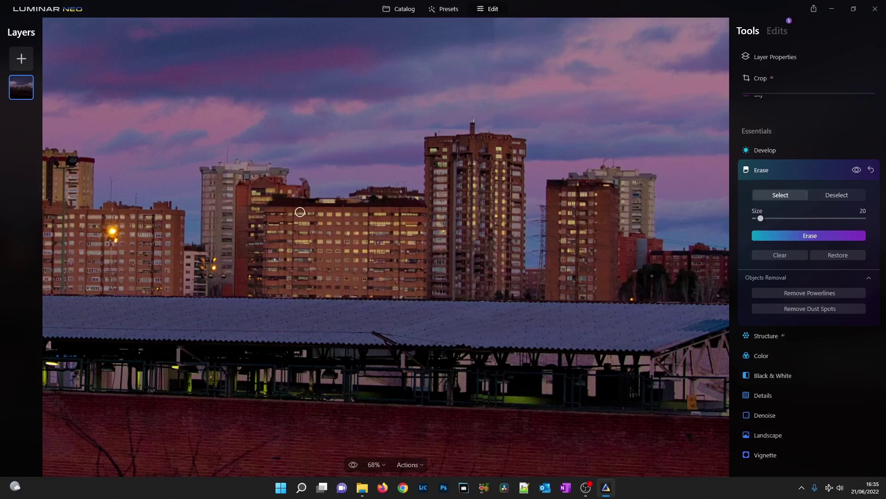
{"action": "key", "text": "ctrl+0"}
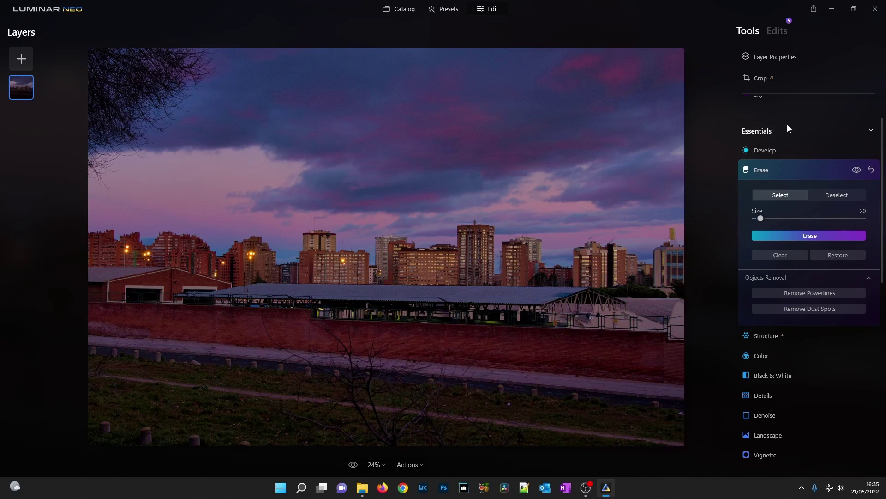
Pick Starry Night 1 from Sky AI's sky selection and inspect the new sky.
{"action": "scroll", "coordinate": [788, 123], "scroll_direction": "up", "scroll_amount": 2}
{"action": "left_click", "coordinate": [794, 142]}
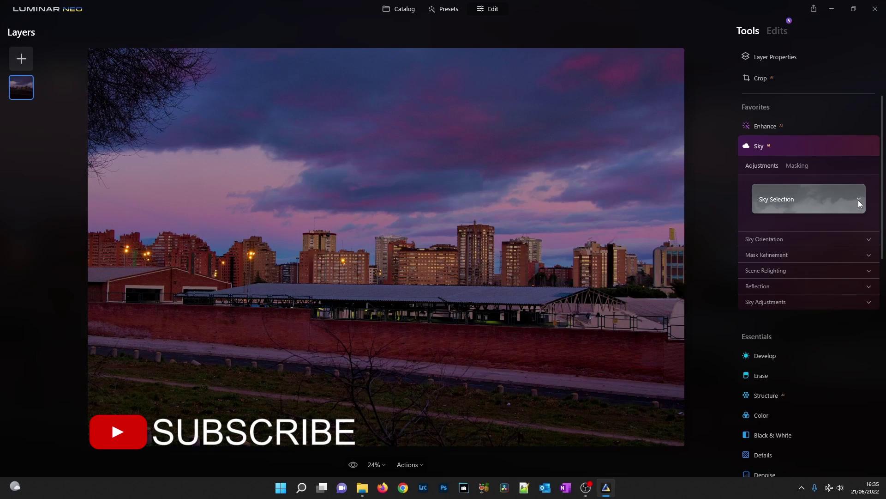
{"action": "left_click", "coordinate": [858, 203]}
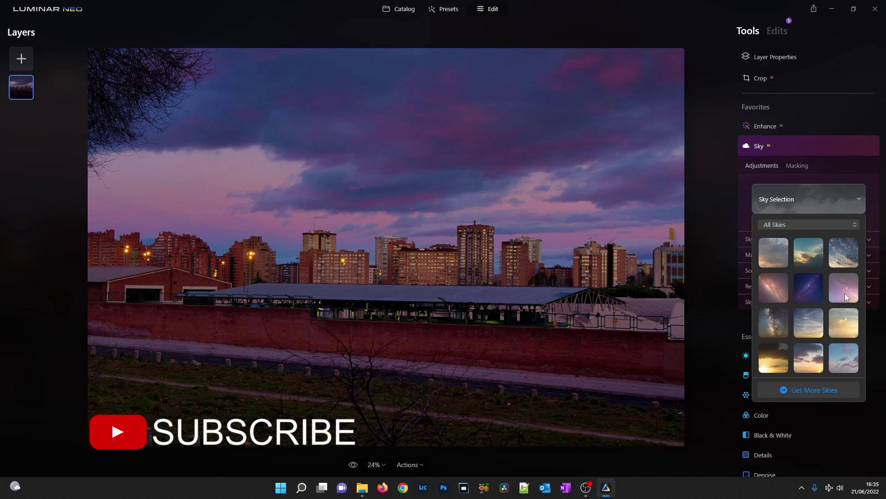
{"action": "left_click", "coordinate": [845, 292]}
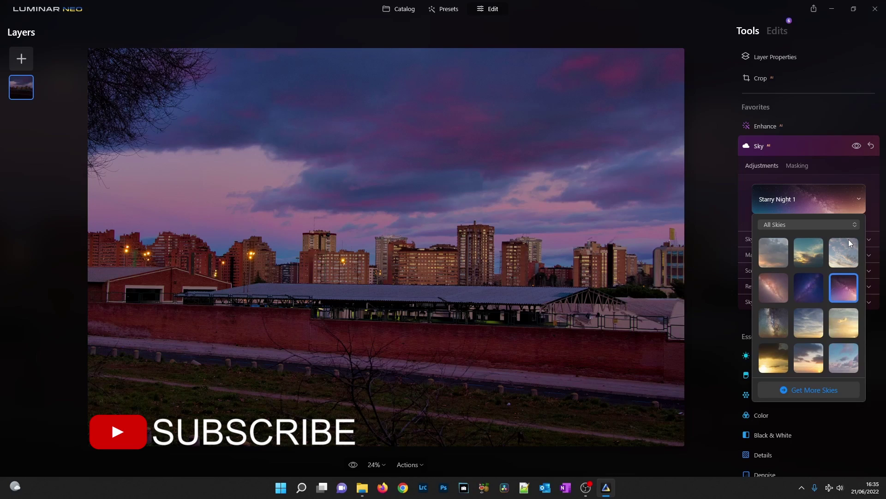
{"action": "left_click", "coordinate": [877, 193]}
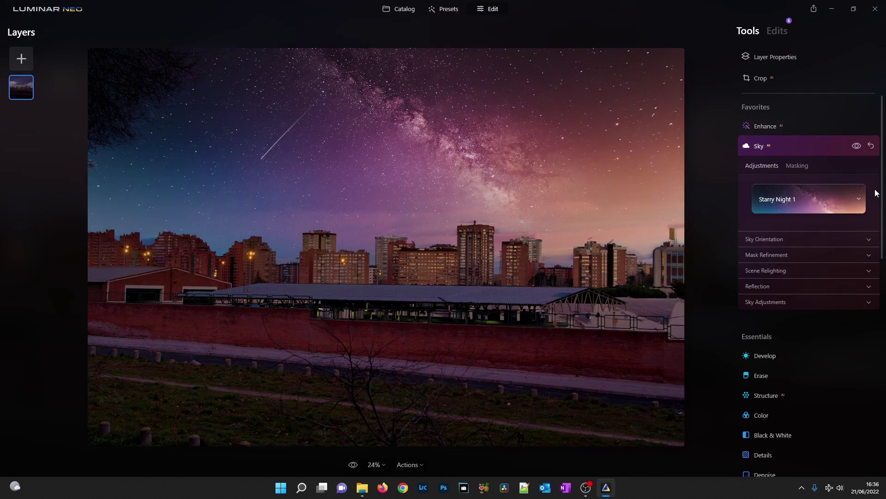
{"action": "scroll", "coordinate": [145, 92], "scroll_direction": "up", "scroll_amount": 2}
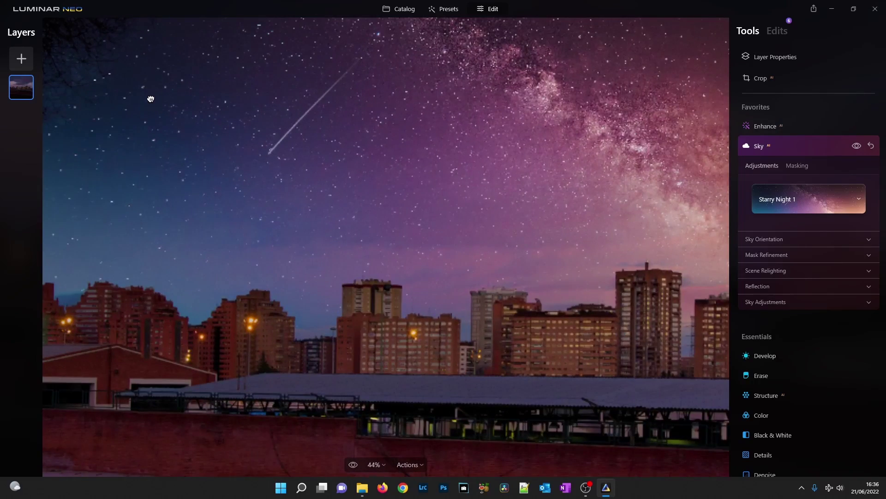
{"action": "left_click_drag", "start_coordinate": [150, 98], "coordinate": [231, 159]}
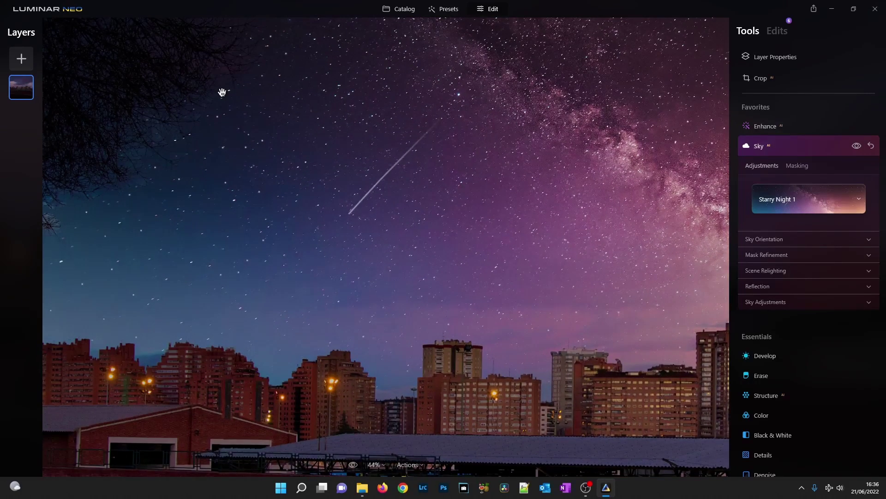
{"action": "scroll", "coordinate": [203, 148], "scroll_direction": "up", "scroll_amount": 1}
{"action": "scroll", "coordinate": [204, 148], "scroll_direction": "down", "scroll_amount": 2}
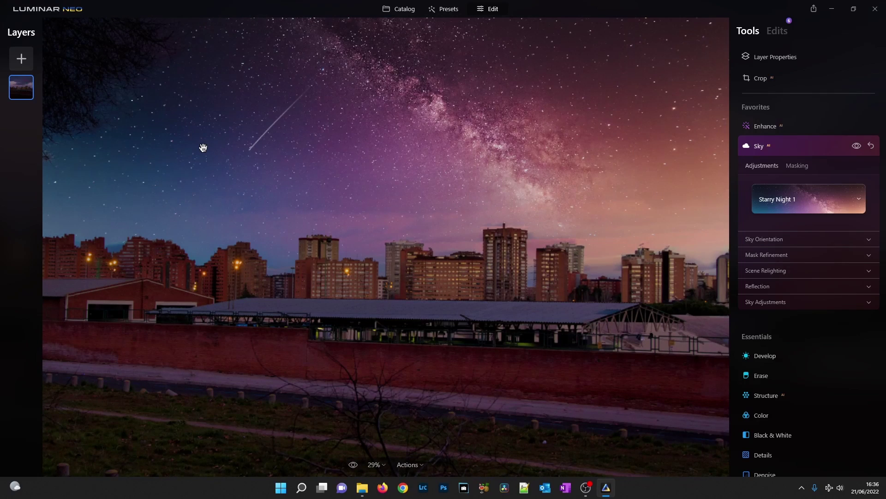
{"action": "scroll", "coordinate": [203, 147], "scroll_direction": "down", "scroll_amount": 1}
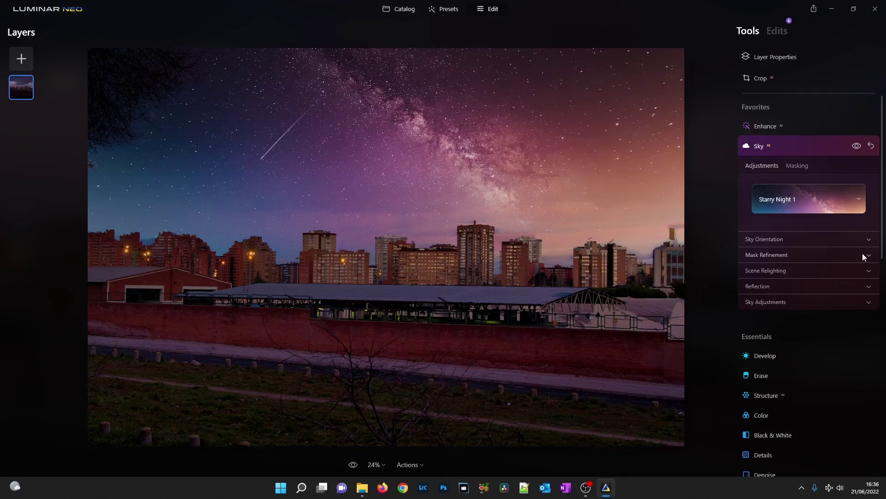
Set the Starry Night 1 sky's Warmth to 18 and Brightness to -25.
{"action": "left_click", "coordinate": [870, 301]}
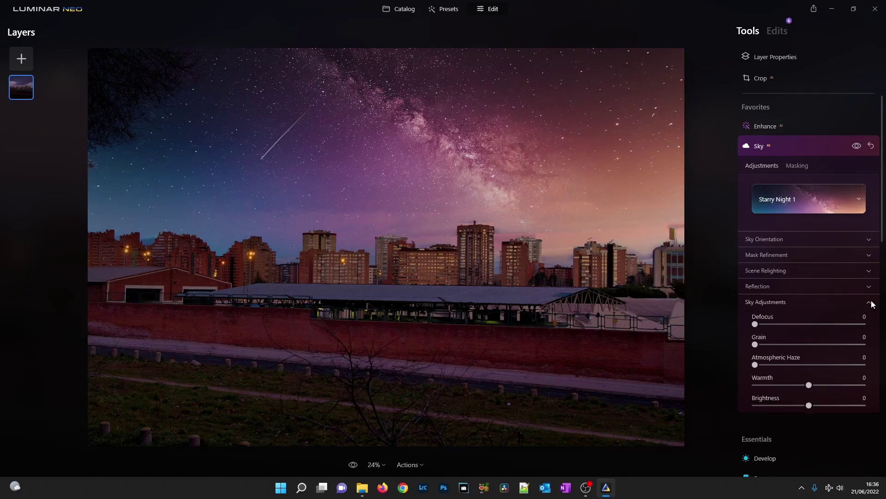
{"action": "mouse_move", "coordinate": [756, 326]}
{"action": "left_mouse_down"}
{"action": "mouse_move", "coordinate": [785, 328]}
{"action": "mouse_move", "coordinate": [740, 326]}
{"action": "left_mouse_up"}
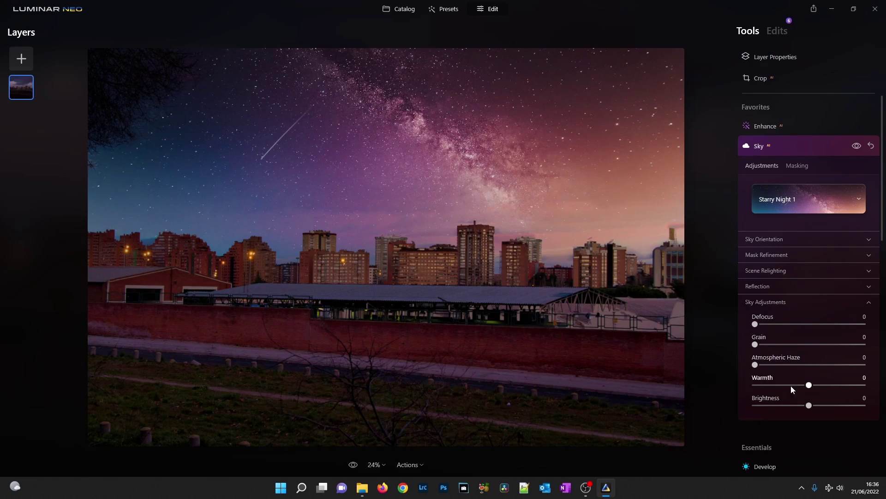
{"action": "left_click_drag", "start_coordinate": [790, 409], "coordinate": [778, 384]}
{"action": "scroll", "coordinate": [786, 387], "scroll_direction": "down", "scroll_amount": 3}
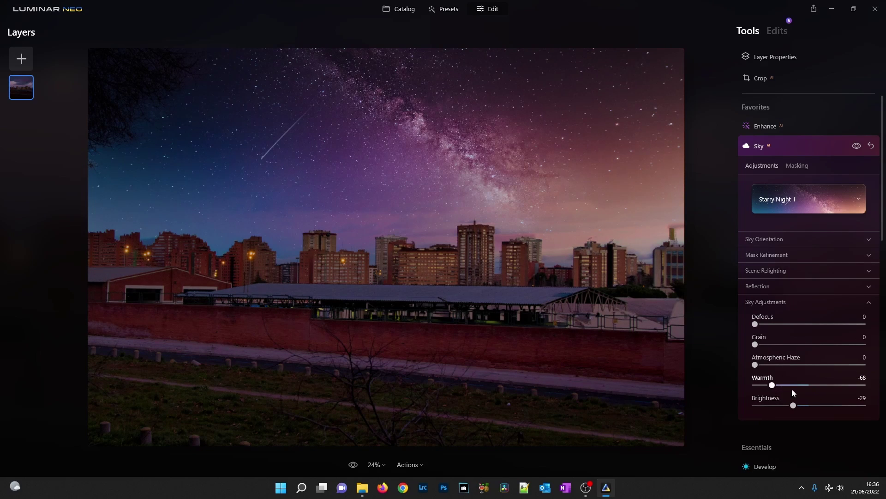
{"action": "scroll", "coordinate": [817, 390], "scroll_direction": "up", "scroll_amount": 2}
{"action": "left_click_drag", "start_coordinate": [792, 405], "coordinate": [795, 407]}
{"action": "left_click", "coordinate": [812, 124]}
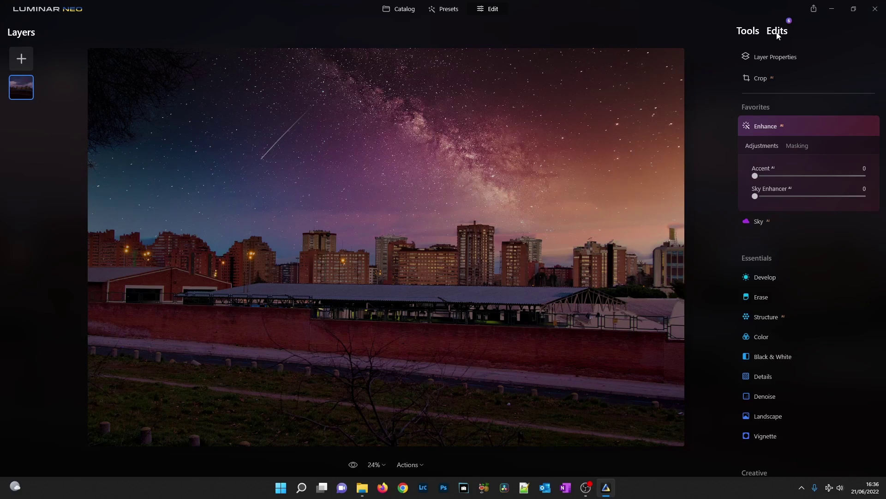
Lower Develop Exposure to -0.90 to darken the whole photo.
{"action": "left_click", "coordinate": [804, 276]}
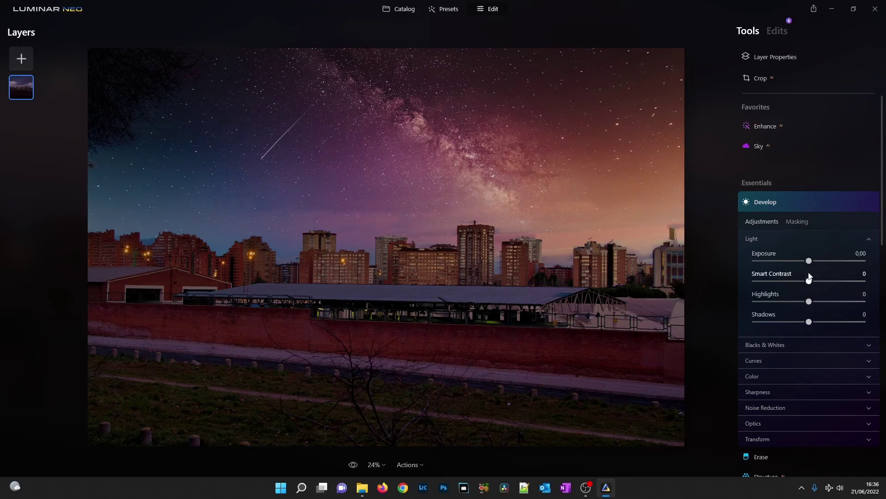
{"action": "left_click_drag", "start_coordinate": [810, 262], "coordinate": [801, 262]}
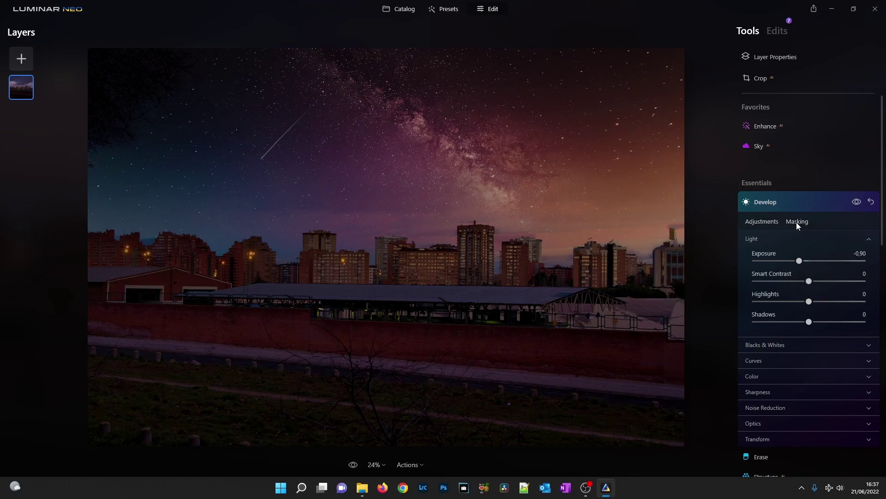
{"action": "left_click", "coordinate": [796, 222]}
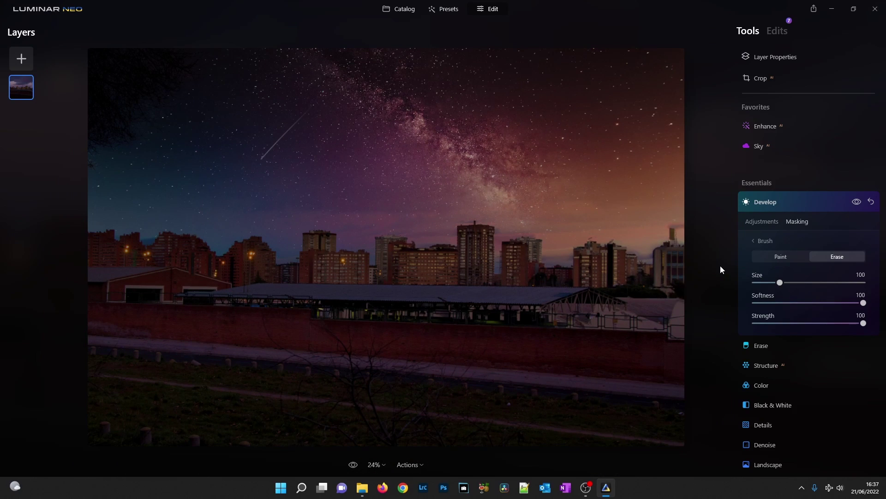
With a size-143 erase brush, remove the darkening from the sky, buildings and brick wall.
{"action": "key", "text": "bracketright"}
{"action": "key", "text": "bracketright"}
{"action": "key", "text": "bracketright"}
{"action": "key", "text": "bracketright"}
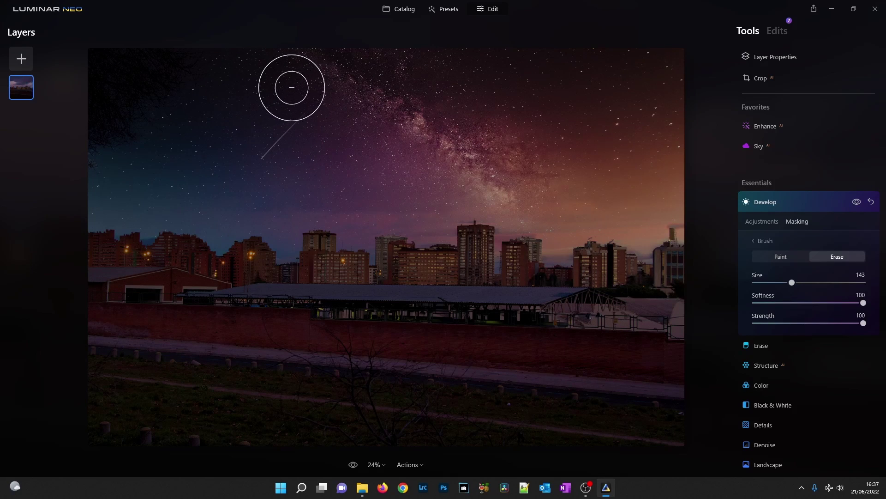
{"action": "mouse_move", "coordinate": [257, 88]}
{"action": "left_mouse_down"}
{"action": "mouse_move", "coordinate": [436, 64]}
{"action": "mouse_move", "coordinate": [582, 68]}
{"action": "mouse_move", "coordinate": [93, 62]}
{"action": "left_mouse_up"}
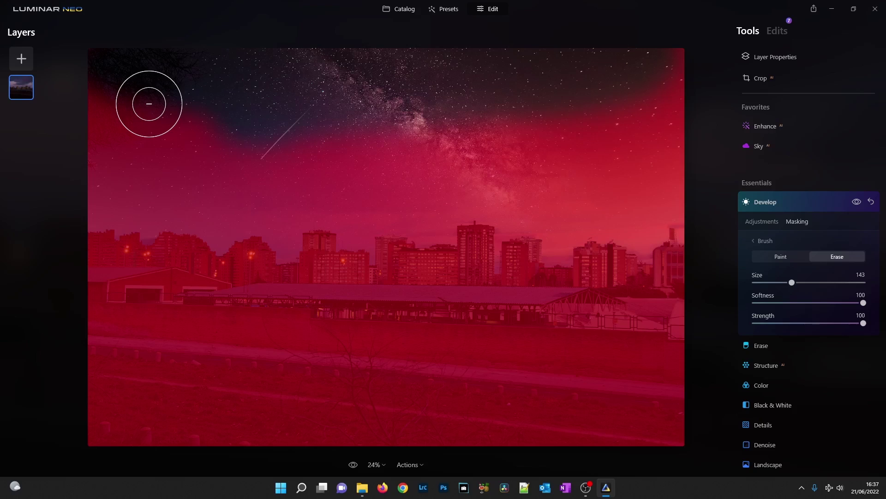
{"action": "left_click_drag", "start_coordinate": [148, 103], "coordinate": [99, 131]}
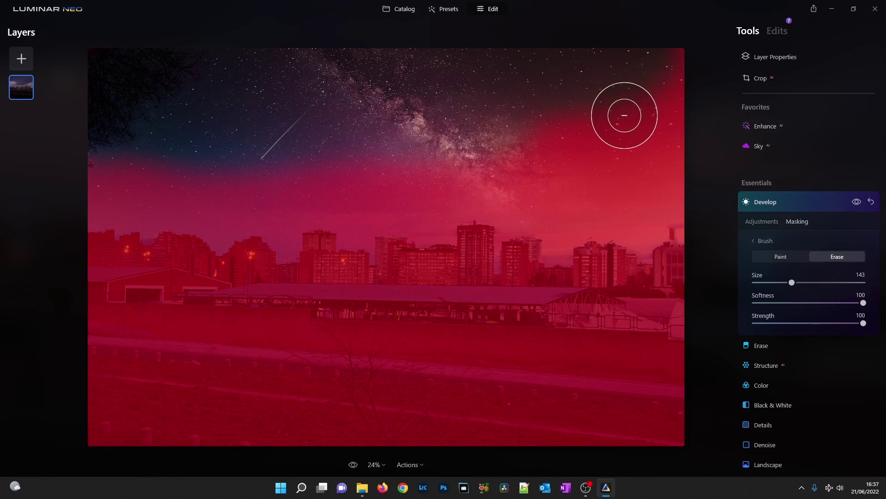
{"action": "mouse_move", "coordinate": [624, 115]}
{"action": "left_mouse_down"}
{"action": "mouse_move", "coordinate": [323, 221]}
{"action": "mouse_move", "coordinate": [653, 226]}
{"action": "left_mouse_up"}
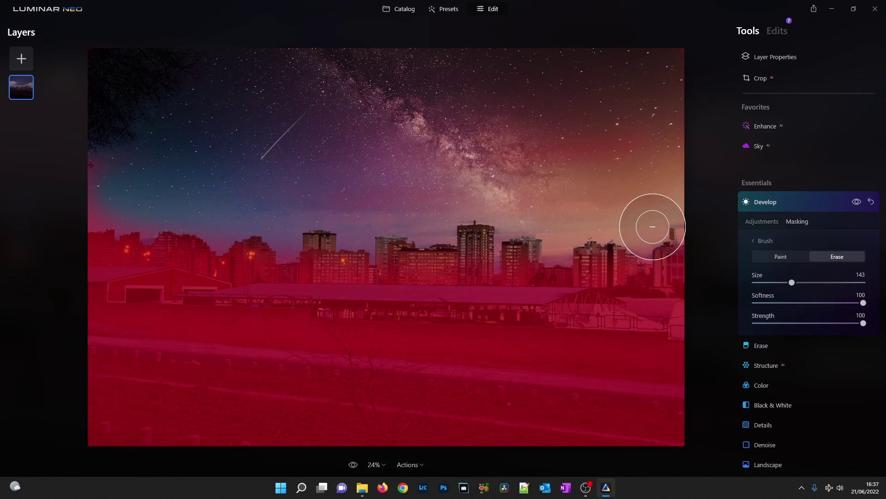
{"action": "mouse_move", "coordinate": [652, 226]}
{"action": "left_mouse_down"}
{"action": "mouse_move", "coordinate": [310, 291]}
{"action": "mouse_move", "coordinate": [93, 153]}
{"action": "left_mouse_up"}
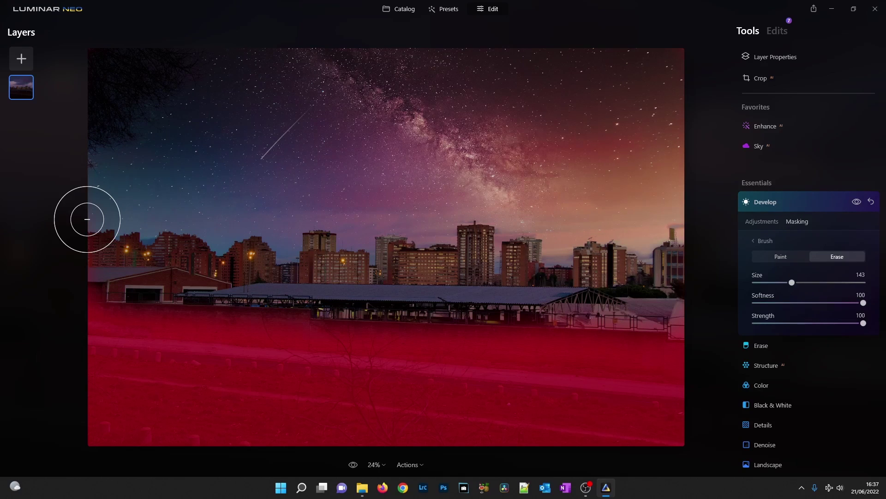
{"action": "mouse_move", "coordinate": [87, 220]}
{"action": "left_mouse_down"}
{"action": "mouse_move", "coordinate": [510, 331]}
{"action": "mouse_move", "coordinate": [449, 341]}
{"action": "left_mouse_up"}
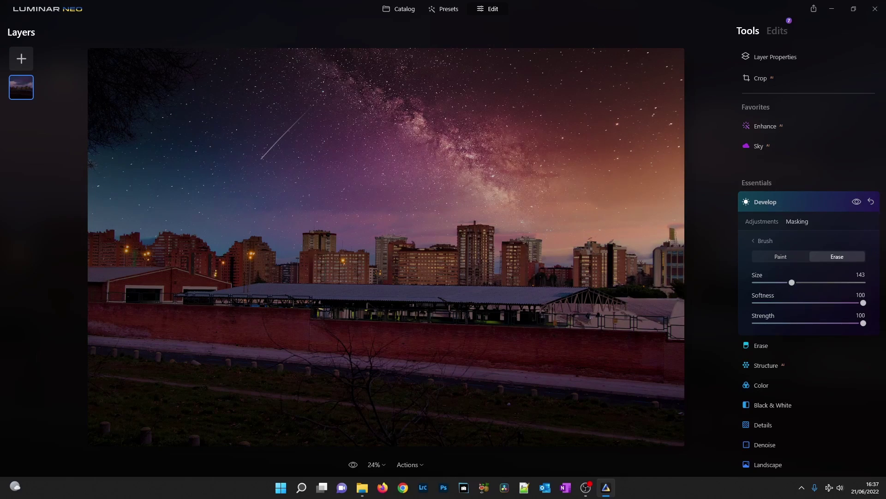
{"action": "left_click", "coordinate": [799, 202]}
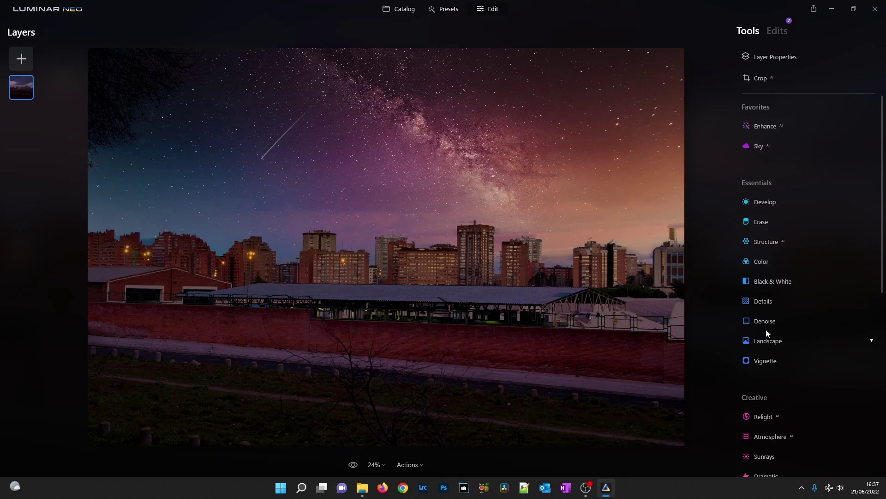
Add a dark vignette with Amount -58 and Inner Light 23, then show the unedited original.
{"action": "left_click", "coordinate": [771, 361]}
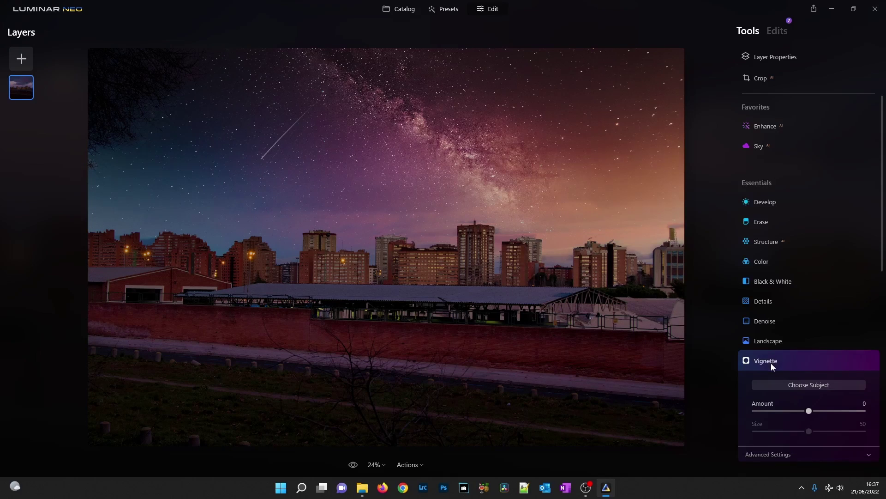
{"action": "scroll", "coordinate": [813, 351], "scroll_direction": "down", "scroll_amount": 2}
{"action": "left_click_drag", "start_coordinate": [809, 297], "coordinate": [789, 302]}
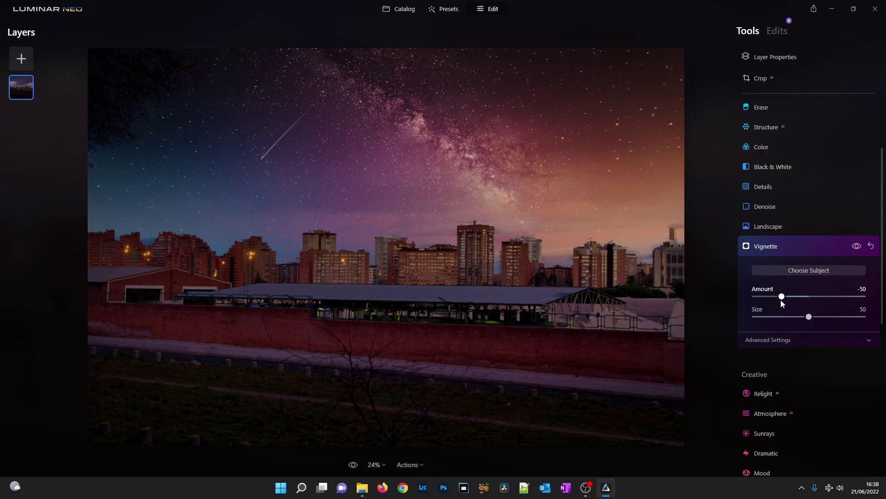
{"action": "left_click_drag", "start_coordinate": [778, 300], "coordinate": [776, 301]}
{"action": "left_click", "coordinate": [835, 342]}
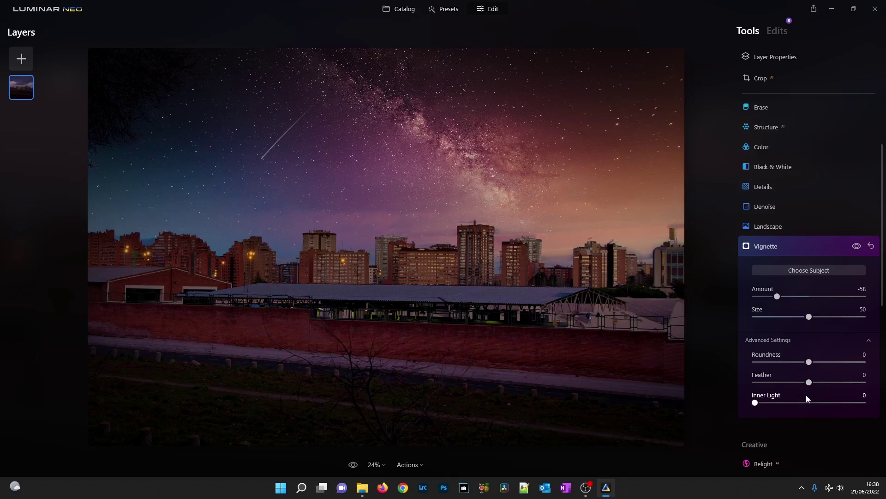
{"action": "left_click_drag", "start_coordinate": [755, 405], "coordinate": [772, 410]}
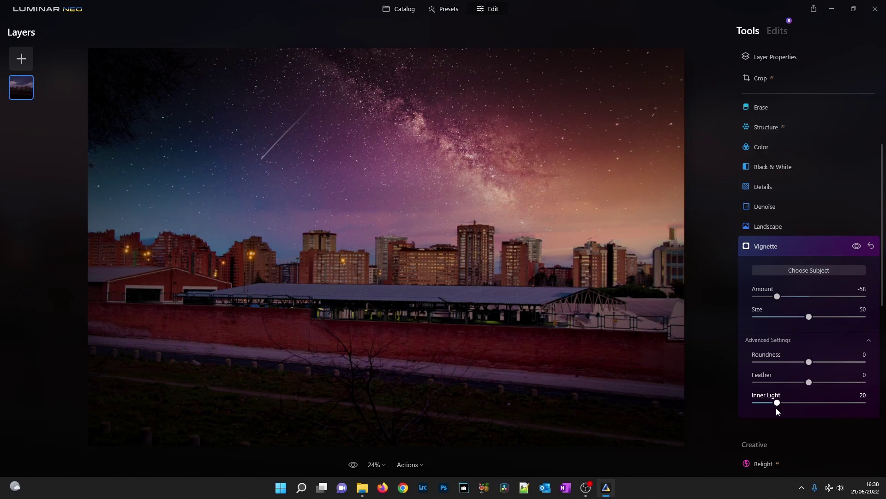
{"action": "left_click_drag", "start_coordinate": [780, 409], "coordinate": [781, 409]}
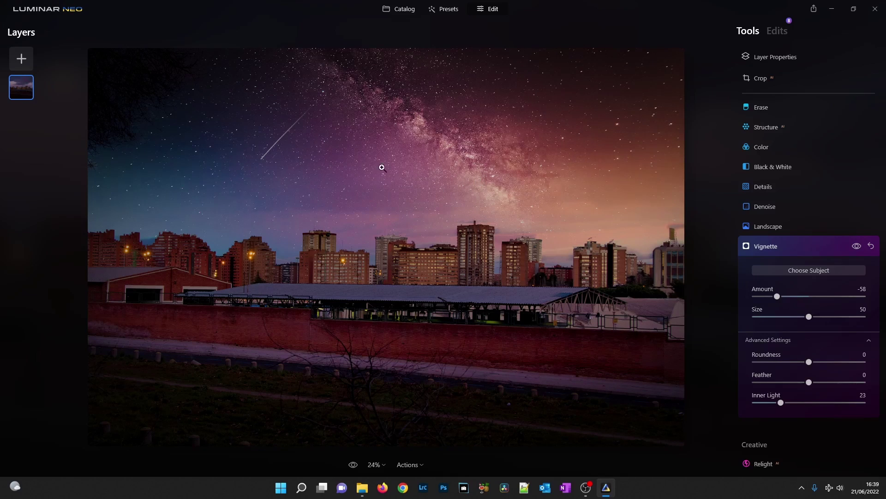
{"action": "left_click", "coordinate": [813, 249]}
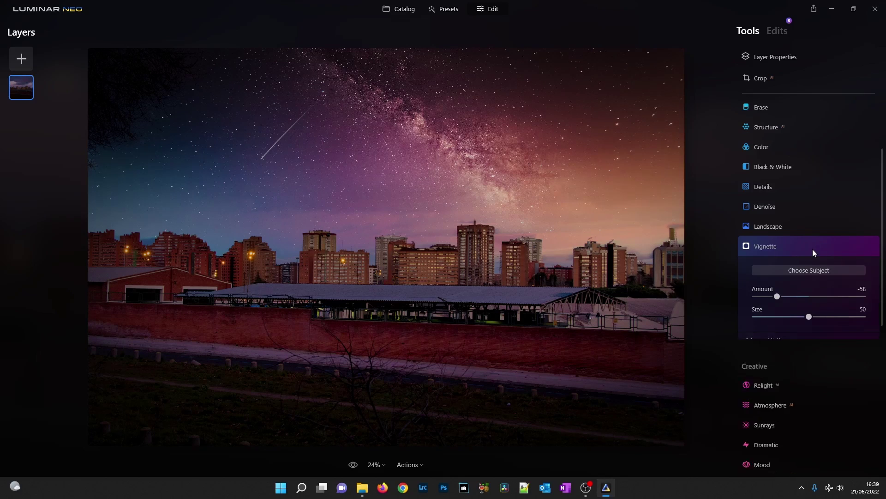
{"action": "left_click", "coordinate": [352, 465]}
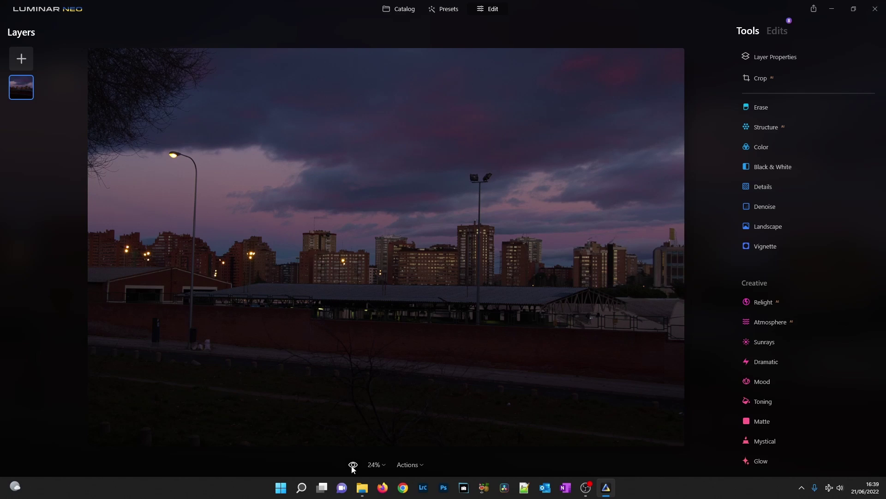
Return to the edited version and apply the Mystical effect at Amount 39.
{"action": "left_click", "coordinate": [352, 465]}
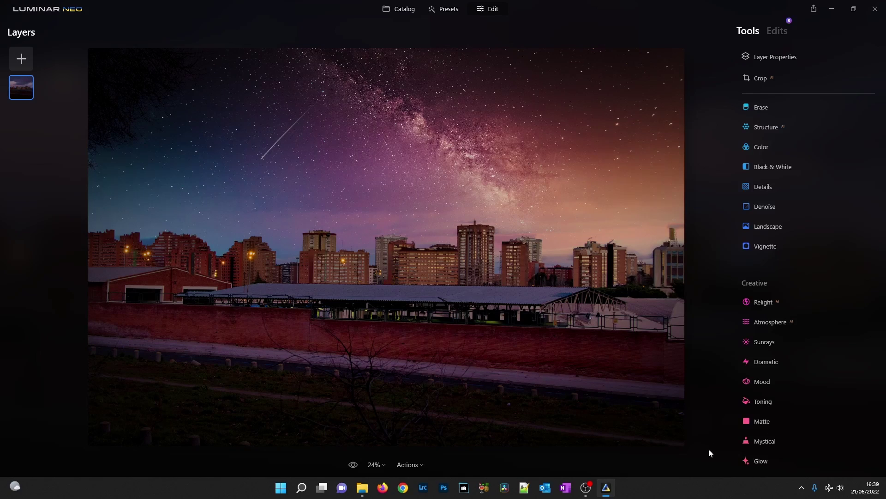
{"action": "scroll", "coordinate": [785, 377], "scroll_direction": "down", "scroll_amount": 2}
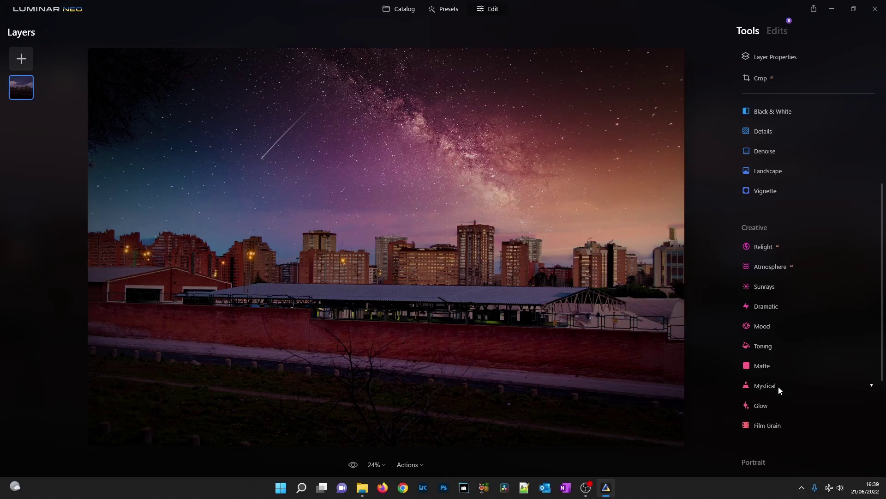
{"action": "left_click", "coordinate": [765, 386]}
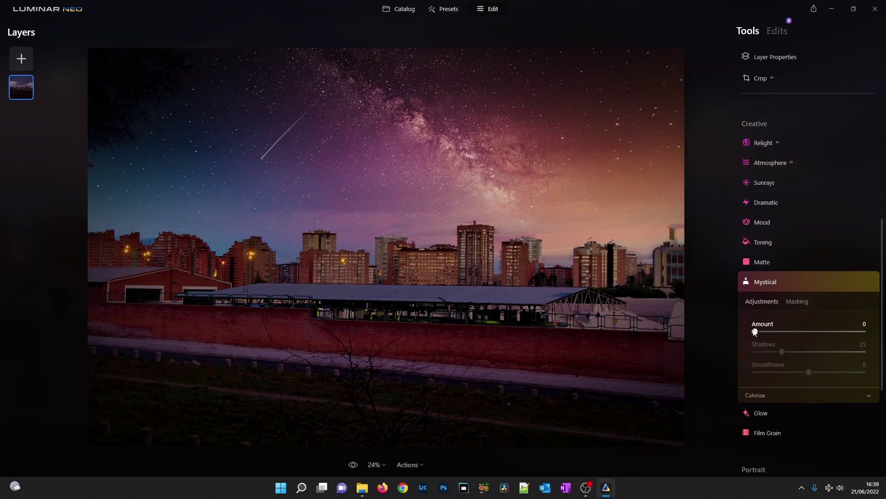
{"action": "left_click_drag", "start_coordinate": [755, 332], "coordinate": [796, 336]}
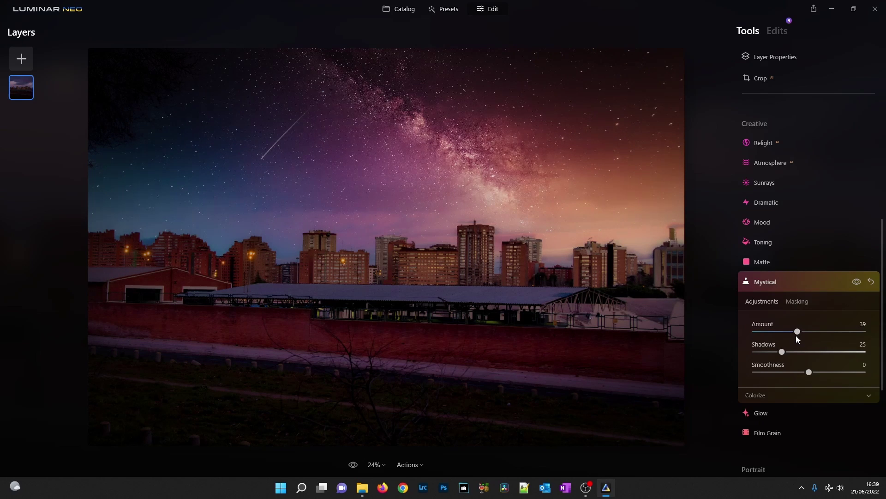
Toggle the Mystical effect off and on repeatedly to compare, leaving it enabled.
{"action": "left_click", "coordinate": [856, 282]}
{"action": "left_click", "coordinate": [857, 283]}
{"action": "left_click", "coordinate": [856, 283]}
{"action": "left_click", "coordinate": [857, 282]}
{"action": "left_click", "coordinate": [856, 283]}
{"action": "left_click", "coordinate": [856, 282]}
{"action": "left_click", "coordinate": [857, 283]}
{"action": "left_click", "coordinate": [857, 282]}
{"action": "left_click", "coordinate": [825, 284]}
{"action": "scroll", "coordinate": [786, 122], "scroll_direction": "up", "scroll_amount": 6}
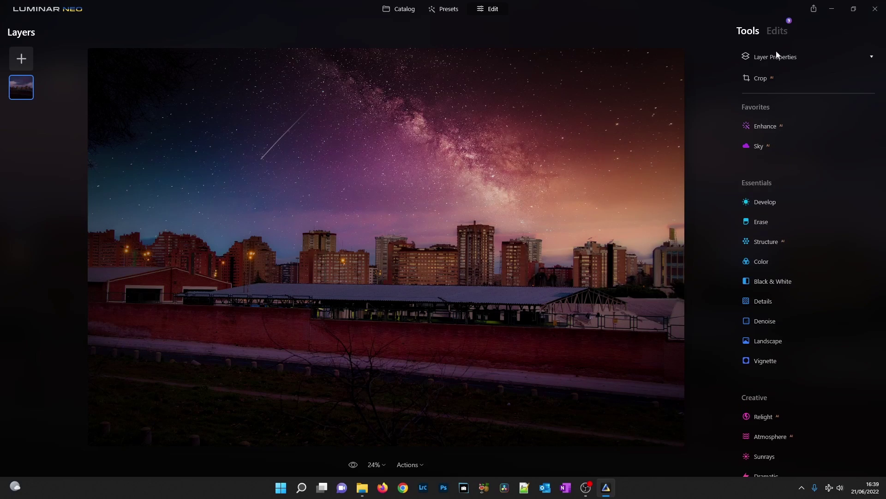
{"action": "key", "text": "e"}
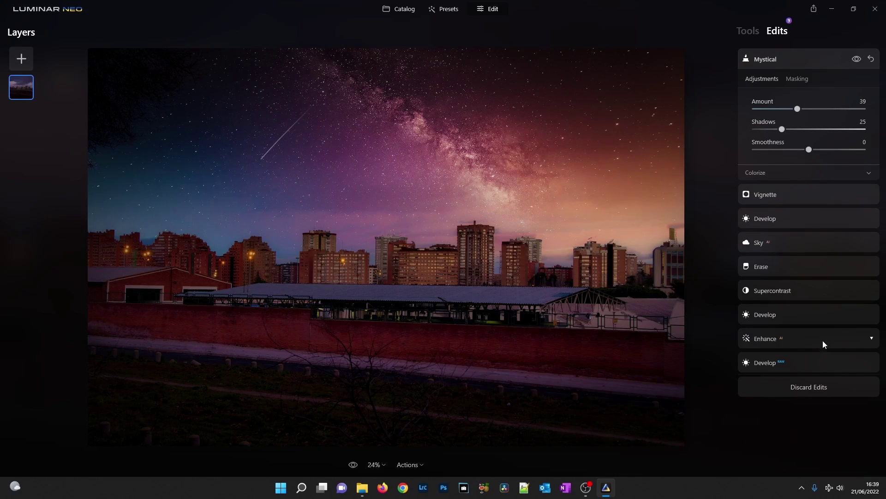
{"action": "left_click", "coordinate": [802, 241]}
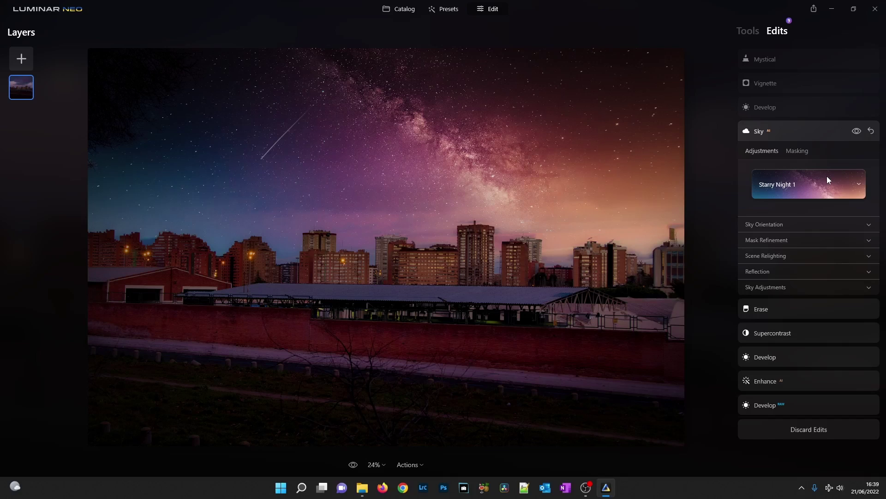
{"action": "left_click", "coordinate": [828, 180]}
{"action": "scroll", "coordinate": [821, 307], "scroll_direction": "down", "scroll_amount": 3}
{"action": "left_click", "coordinate": [760, 340]}
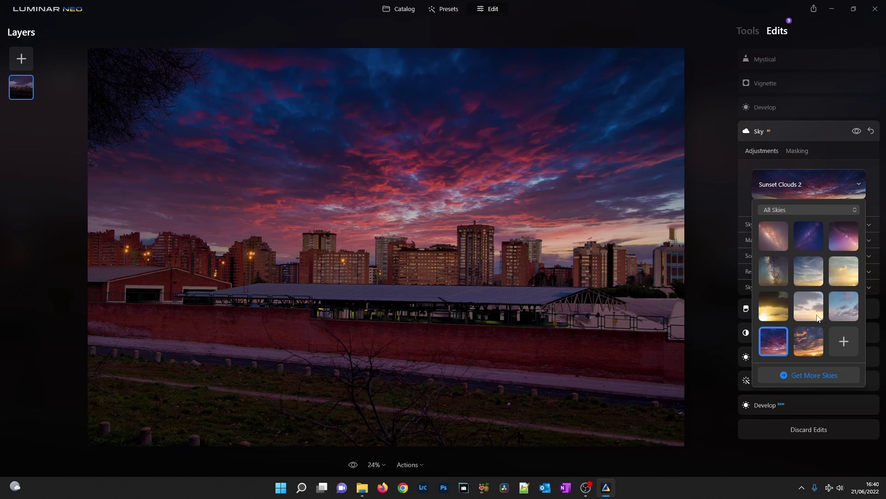
{"action": "scroll", "coordinate": [816, 318], "scroll_direction": "up", "scroll_amount": 1}
{"action": "left_click", "coordinate": [774, 317]}
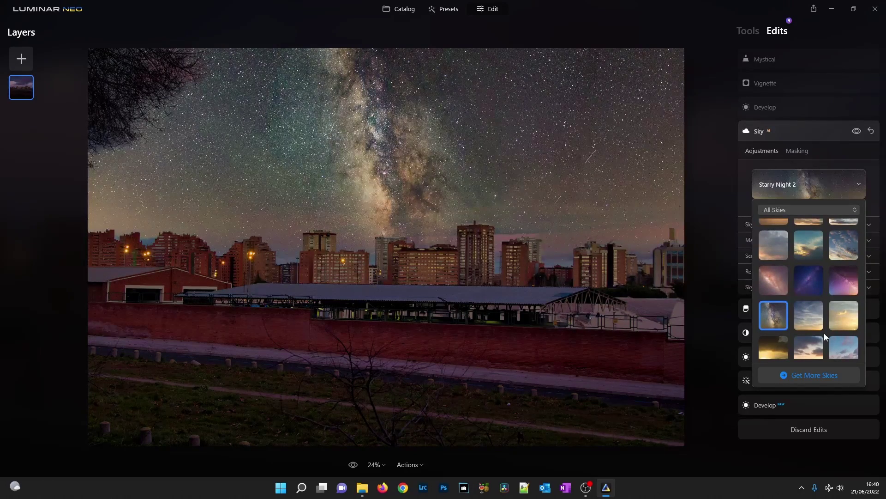
{"action": "left_click", "coordinate": [819, 277]}
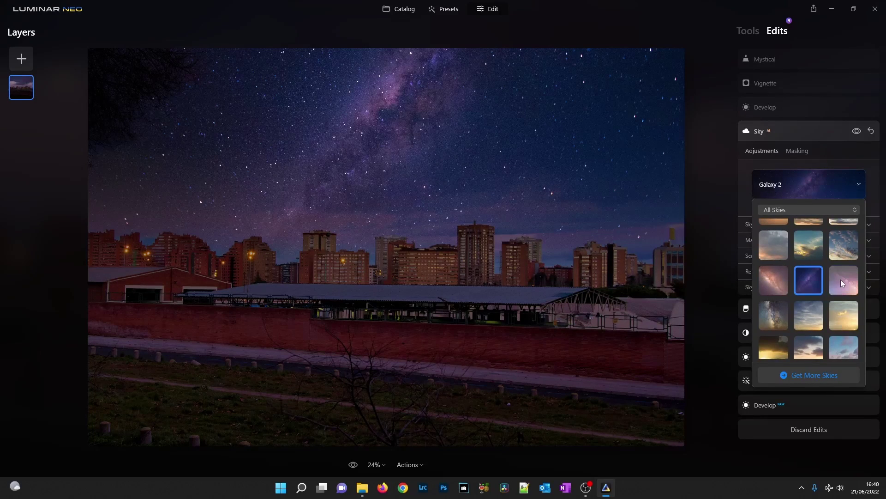
{"action": "left_click", "coordinate": [841, 279]}
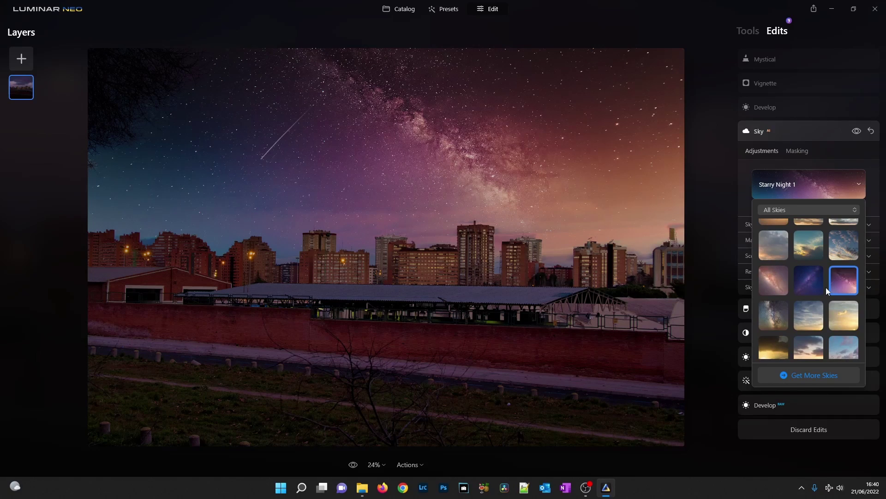
{"action": "left_click", "coordinate": [823, 129]}
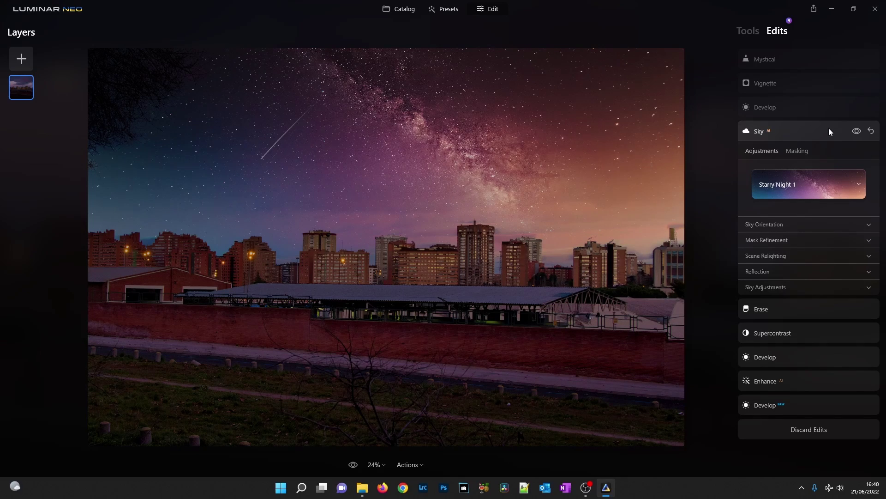
Switch the right panel from applied edits to the Tools tab catalogue.
{"action": "left_click", "coordinate": [748, 32]}
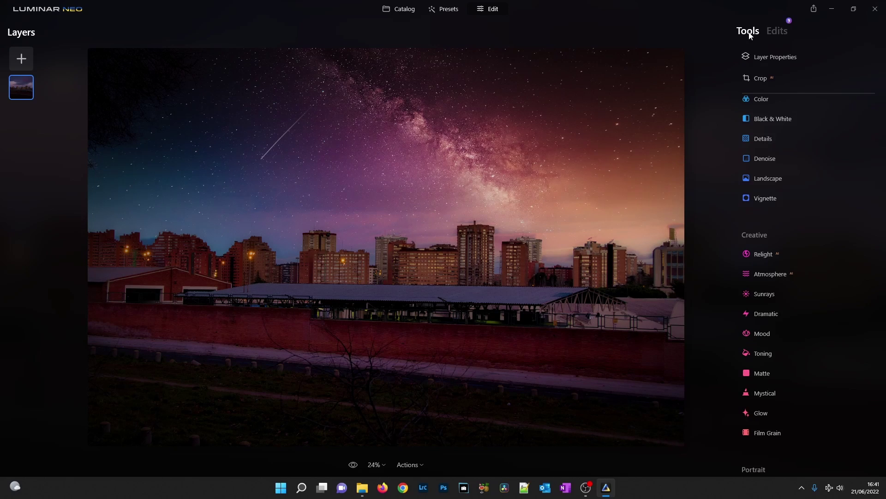
{"action": "scroll", "coordinate": [812, 233], "scroll_direction": "up", "scroll_amount": 4}
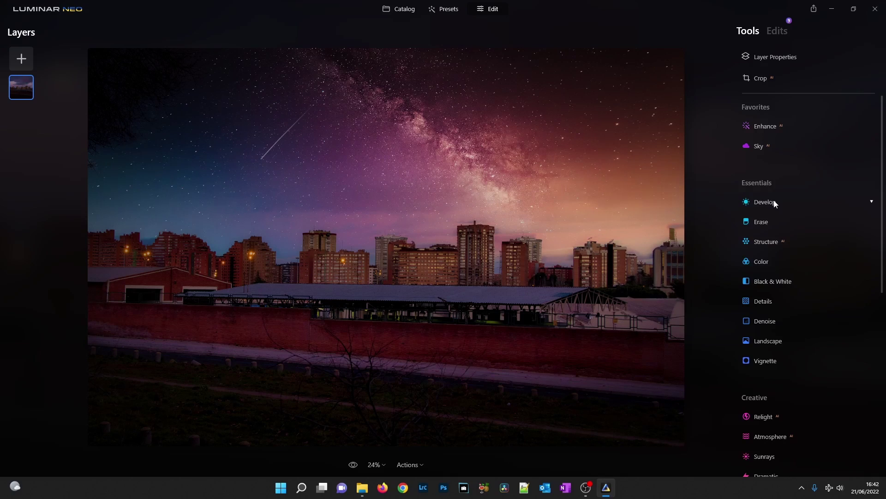
Zoom the photo to 100% to inspect the buildings, then back to fit.
{"action": "double_click", "coordinate": [364, 239]}
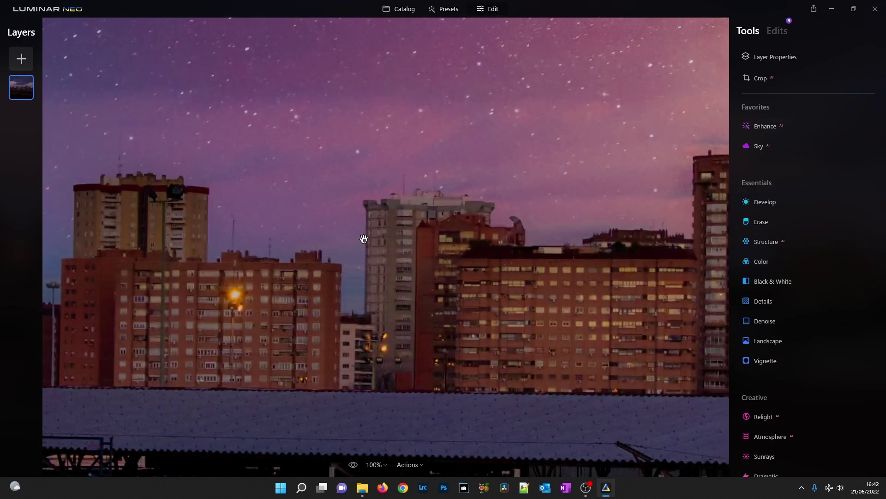
{"action": "double_click", "coordinate": [382, 219]}
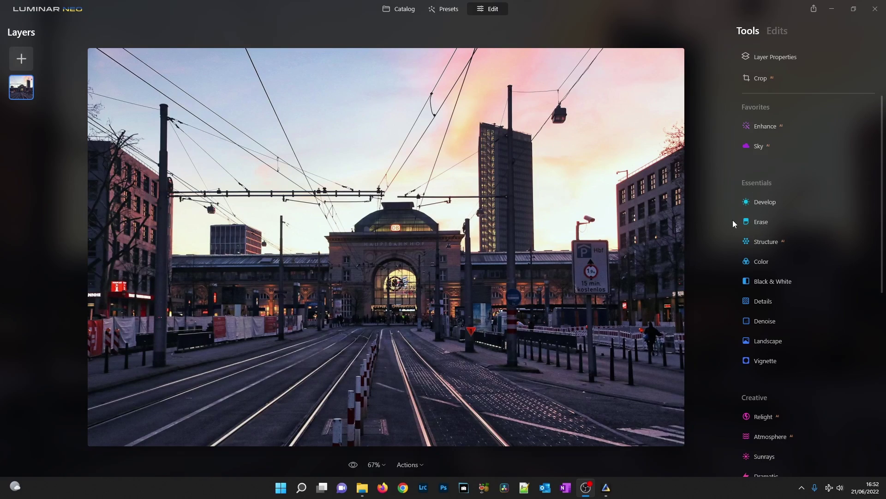
Clear the overhead power lines with Erase's Remove Powerlines, keeping the brush in marking mode.
{"action": "left_click", "coordinate": [761, 222]}
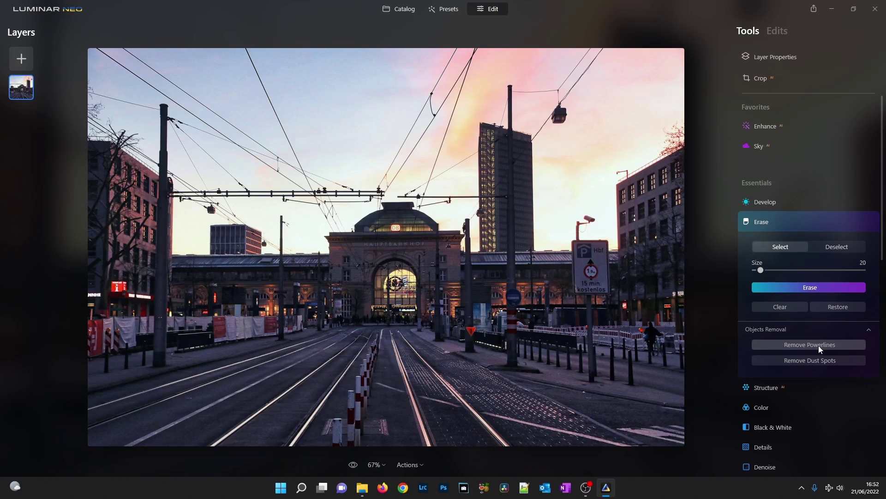
{"action": "left_click", "coordinate": [775, 349]}
{"action": "left_click", "coordinate": [816, 346]}
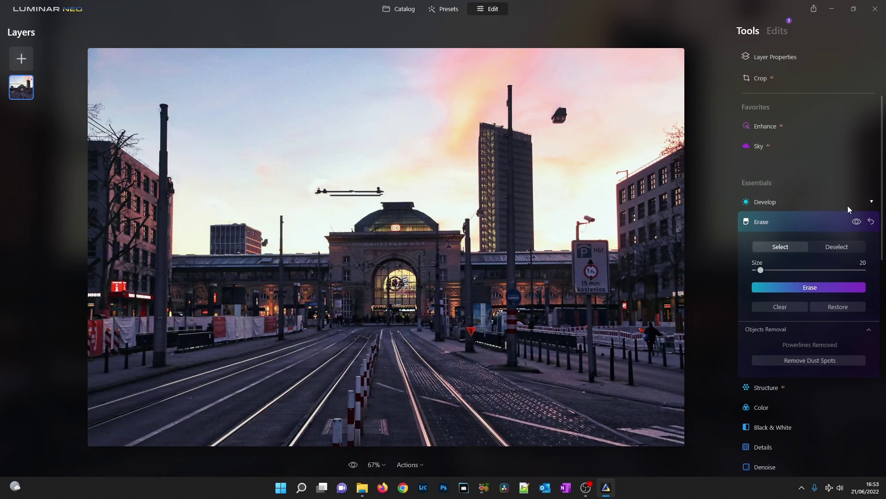
{"action": "key", "text": "x"}
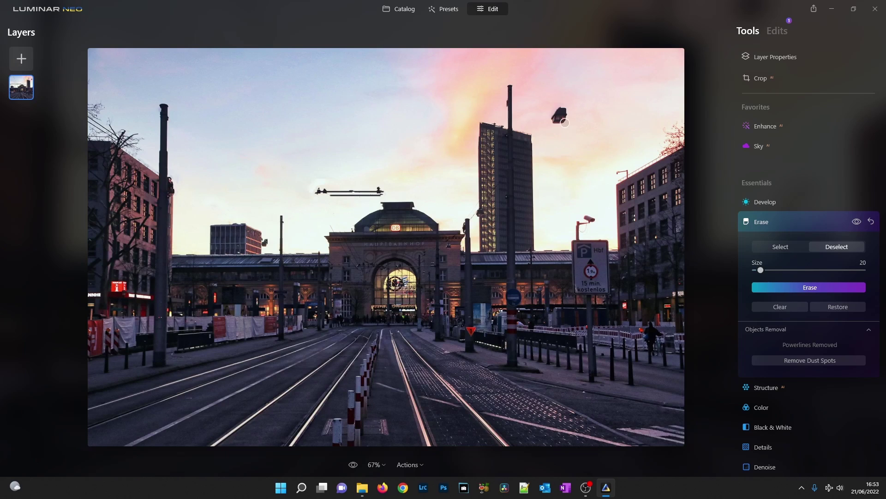
{"action": "left_click", "coordinate": [774, 248]}
Brush and erase the hanging lamp, the leftover wire stub and the tall mast's top.
{"action": "mouse_move", "coordinate": [559, 107]}
{"action": "left_mouse_down"}
{"action": "mouse_move", "coordinate": [563, 119]}
{"action": "mouse_move", "coordinate": [553, 123]}
{"action": "mouse_move", "coordinate": [568, 116]}
{"action": "mouse_move", "coordinate": [560, 109]}
{"action": "mouse_move", "coordinate": [564, 118]}
{"action": "left_mouse_up"}
{"action": "left_click", "coordinate": [788, 286]}
{"action": "mouse_move", "coordinate": [320, 190]}
{"action": "left_mouse_down"}
{"action": "mouse_move", "coordinate": [383, 189]}
{"action": "mouse_move", "coordinate": [322, 193]}
{"action": "mouse_move", "coordinate": [383, 194]}
{"action": "left_mouse_up"}
{"action": "left_click", "coordinate": [804, 287]}
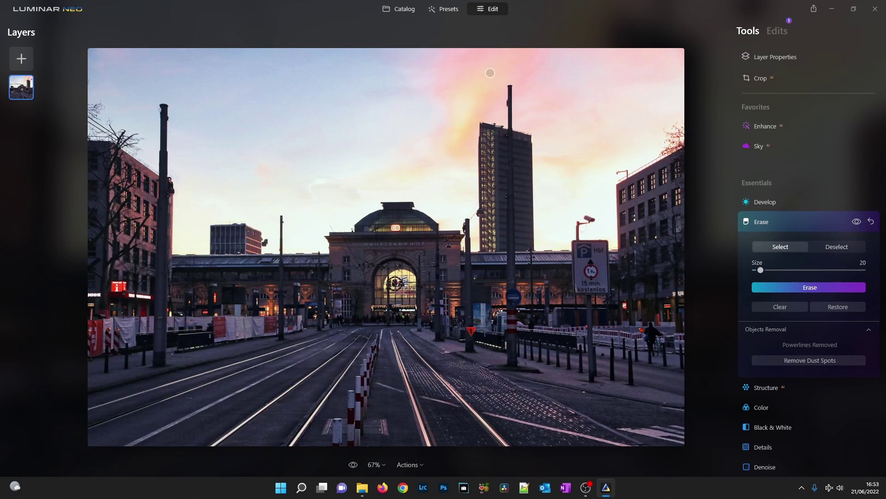
{"action": "left_click_drag", "start_coordinate": [509, 86], "coordinate": [509, 107]}
{"action": "left_click", "coordinate": [826, 288]}
{"action": "left_click_drag", "start_coordinate": [509, 99], "coordinate": [510, 114]}
{"action": "left_click", "coordinate": [822, 289]}
Erase the small dark spots near the tower and station roof, then collapse Erase.
{"action": "scroll", "coordinate": [512, 118], "scroll_direction": "up", "scroll_amount": 2}
{"action": "scroll", "coordinate": [512, 117], "scroll_direction": "up", "scroll_amount": 1}
{"action": "left_click", "coordinate": [531, 96]}
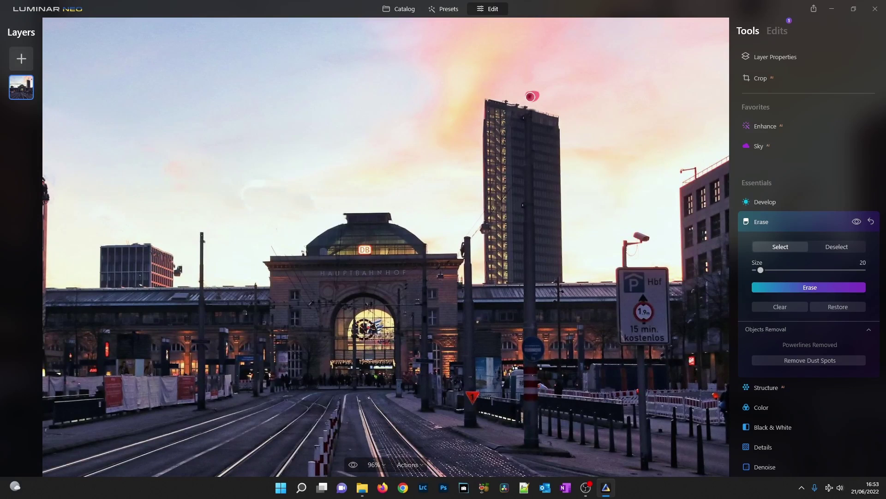
{"action": "left_click", "coordinate": [781, 288]}
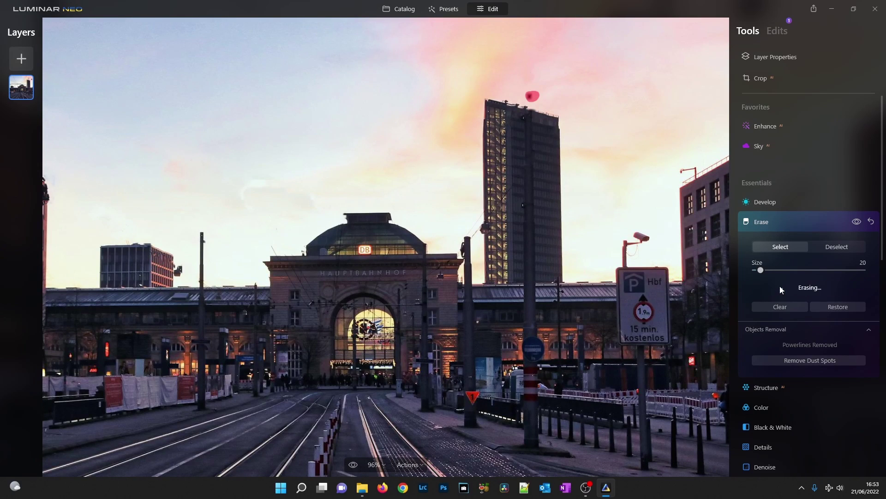
{"action": "left_click_drag", "start_coordinate": [346, 162], "coordinate": [473, 117]}
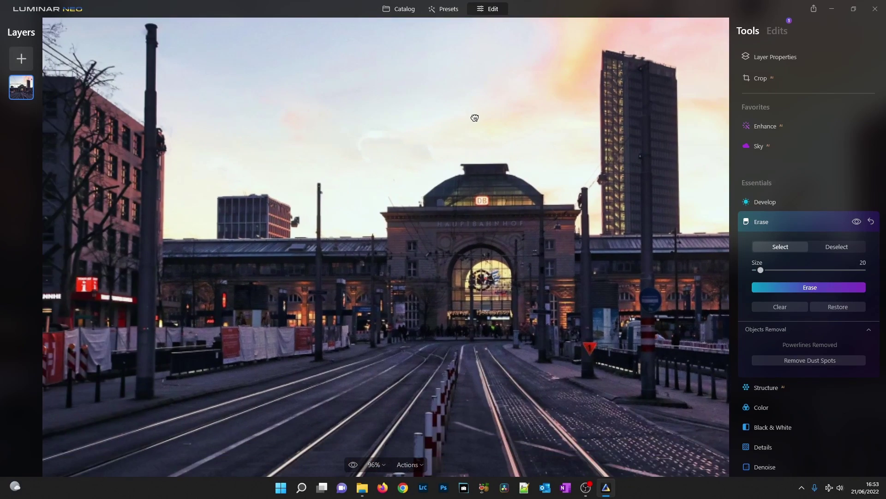
{"action": "mouse_move", "coordinate": [318, 190]}
{"action": "left_mouse_down"}
{"action": "mouse_move", "coordinate": [319, 232]}
{"action": "mouse_move", "coordinate": [320, 187]}
{"action": "mouse_move", "coordinate": [324, 194]}
{"action": "left_mouse_up"}
{"action": "left_click", "coordinate": [819, 287]}
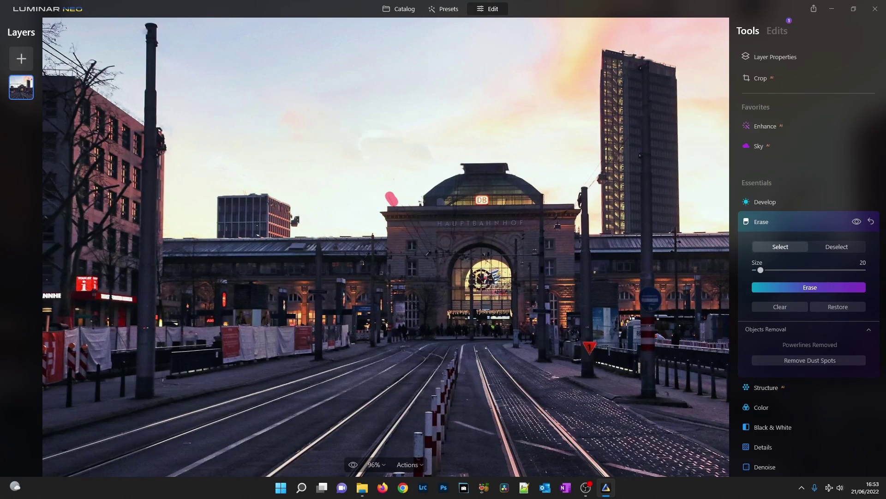
{"action": "left_click", "coordinate": [783, 287]}
{"action": "scroll", "coordinate": [452, 157], "scroll_direction": "up", "scroll_amount": 2}
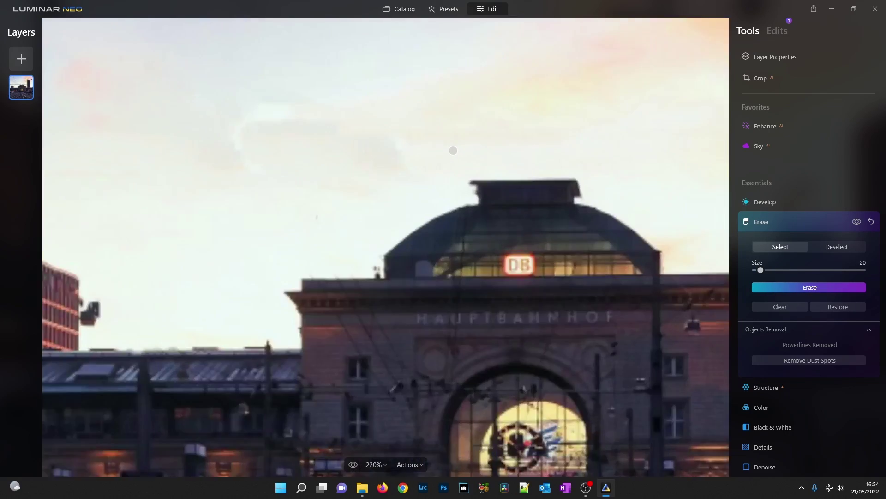
{"action": "scroll", "coordinate": [452, 157], "scroll_direction": "down", "scroll_amount": 4}
{"action": "scroll", "coordinate": [436, 174], "scroll_direction": "up", "scroll_amount": 3}
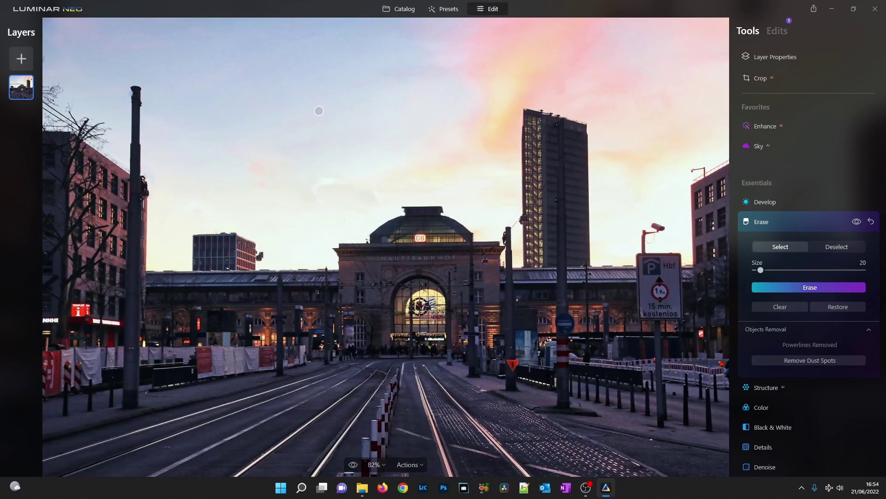
{"action": "scroll", "coordinate": [467, 156], "scroll_direction": "down", "scroll_amount": 2}
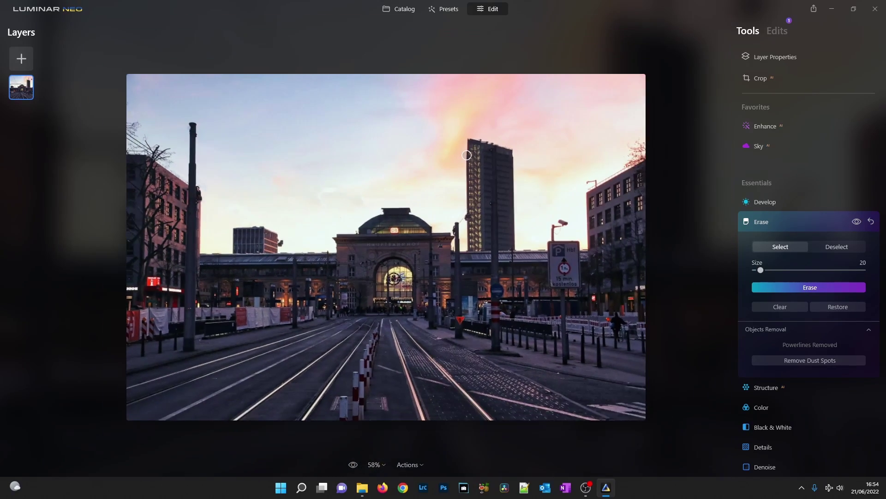
{"action": "left_click", "coordinate": [818, 223]}
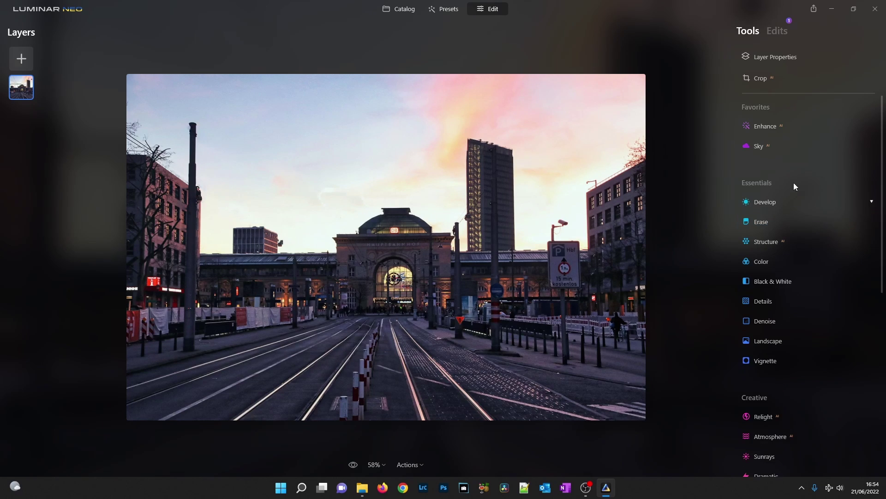
Reopen Erase from the Tools catalogue and zoom in on the left pole.
{"action": "left_click", "coordinate": [779, 31]}
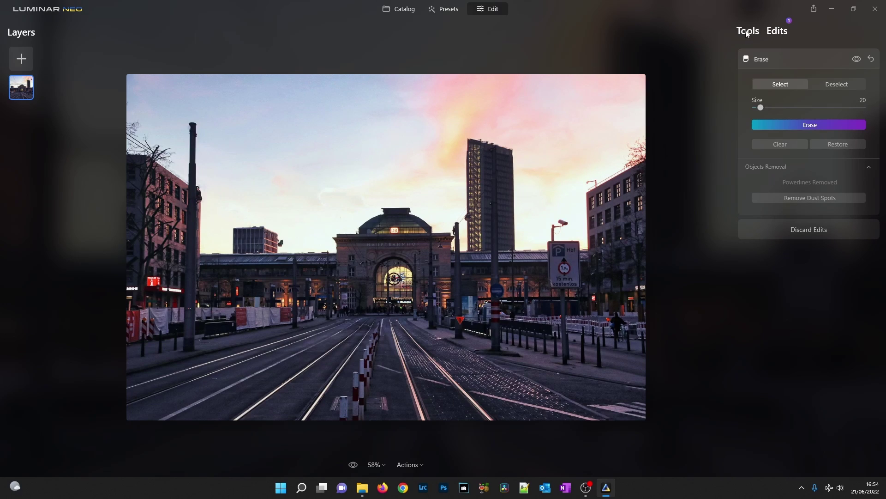
{"action": "left_click", "coordinate": [748, 31]}
{"action": "scroll", "coordinate": [773, 203], "scroll_direction": "down", "scroll_amount": 5}
{"action": "scroll", "coordinate": [786, 201], "scroll_direction": "up", "scroll_amount": 5}
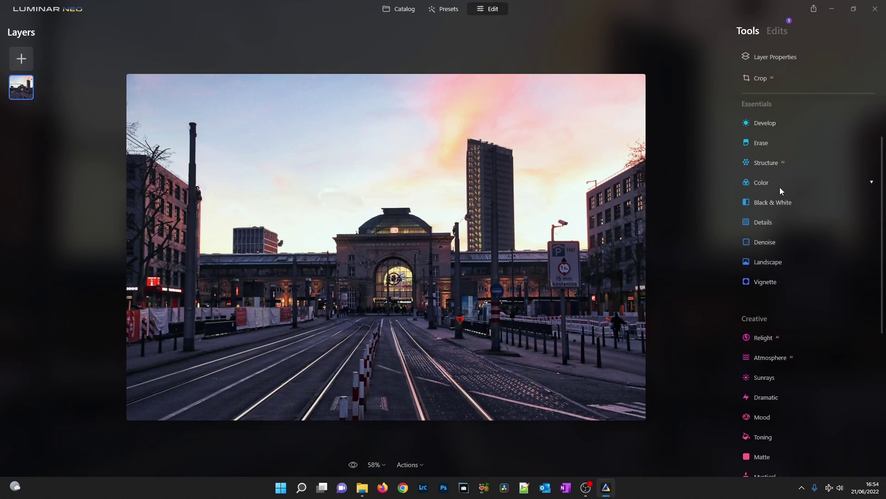
{"action": "left_click", "coordinate": [764, 147]}
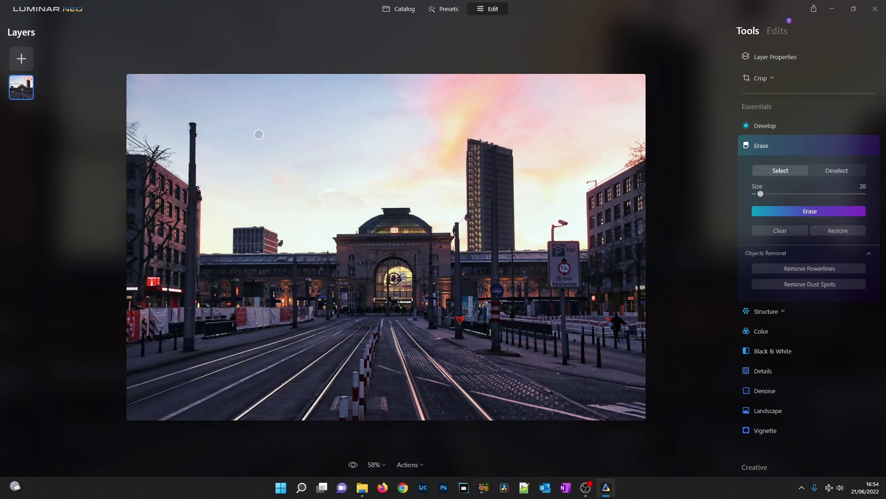
{"action": "key", "text": "ctrl+equal"}
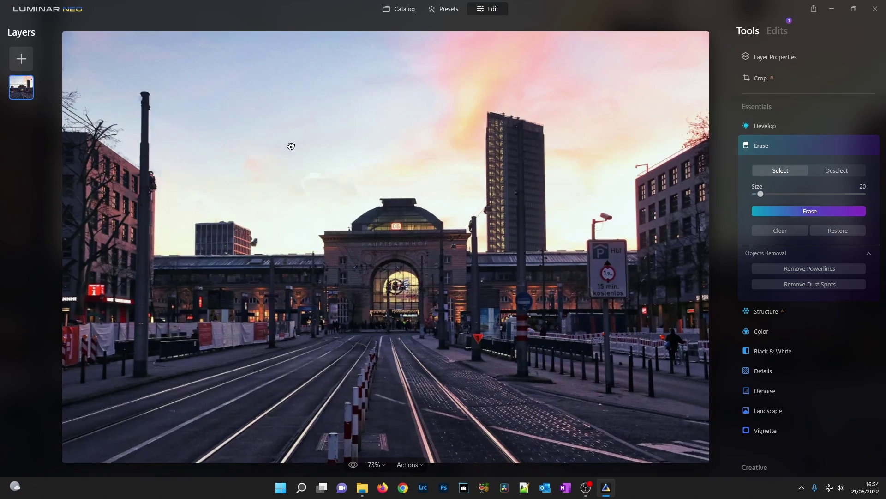
{"action": "key", "text": "ctrl+equal"}
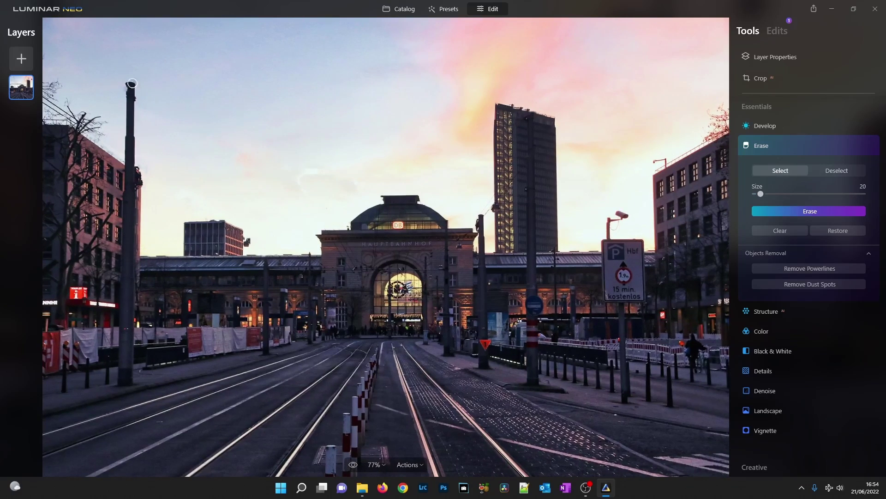
{"action": "scroll", "coordinate": [125, 84], "scroll_direction": "up", "scroll_amount": 1}
Mask and erase the left pole's top in several passes, then undo the erasure.
{"action": "mouse_move", "coordinate": [131, 86]}
{"action": "left_mouse_down"}
{"action": "mouse_move", "coordinate": [131, 129]}
{"action": "mouse_move", "coordinate": [124, 125]}
{"action": "mouse_move", "coordinate": [134, 154]}
{"action": "left_mouse_up"}
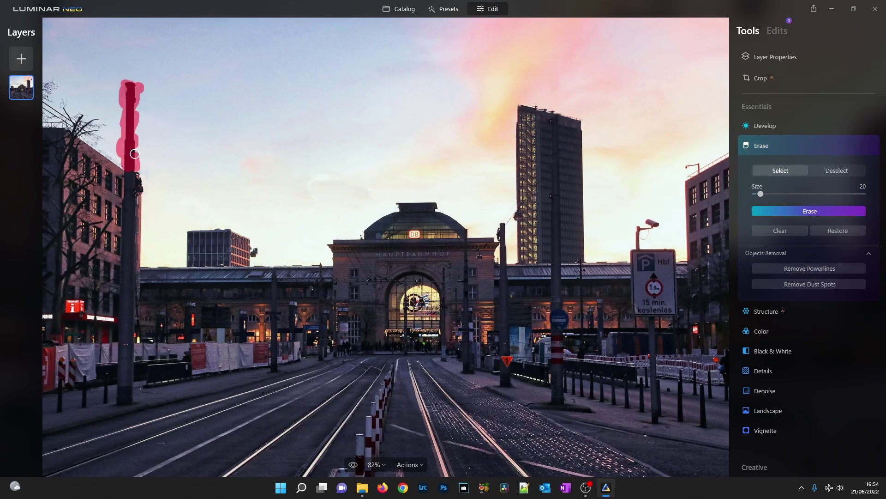
{"action": "left_click_drag", "start_coordinate": [134, 153], "coordinate": [124, 87]}
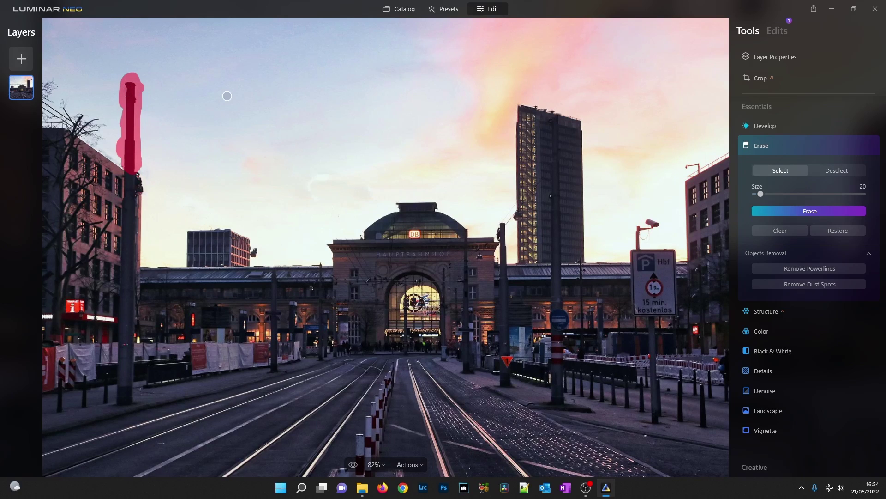
{"action": "left_click", "coordinate": [787, 210]}
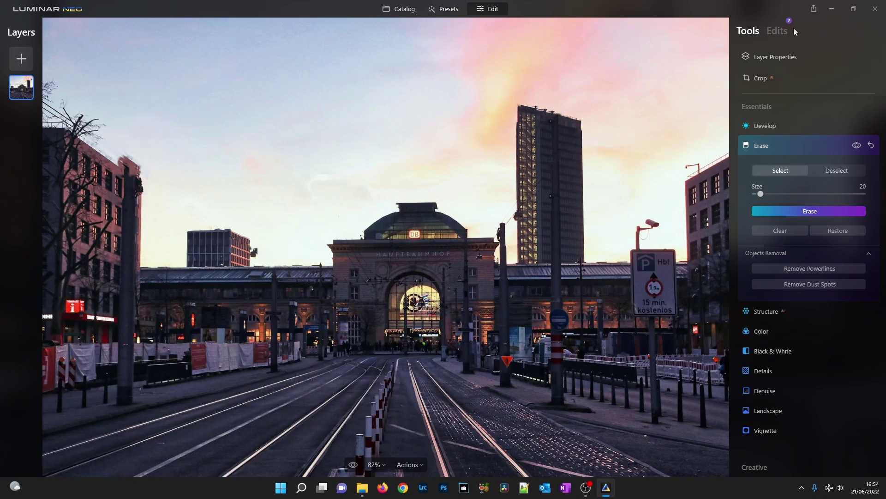
{"action": "left_click", "coordinate": [777, 31]}
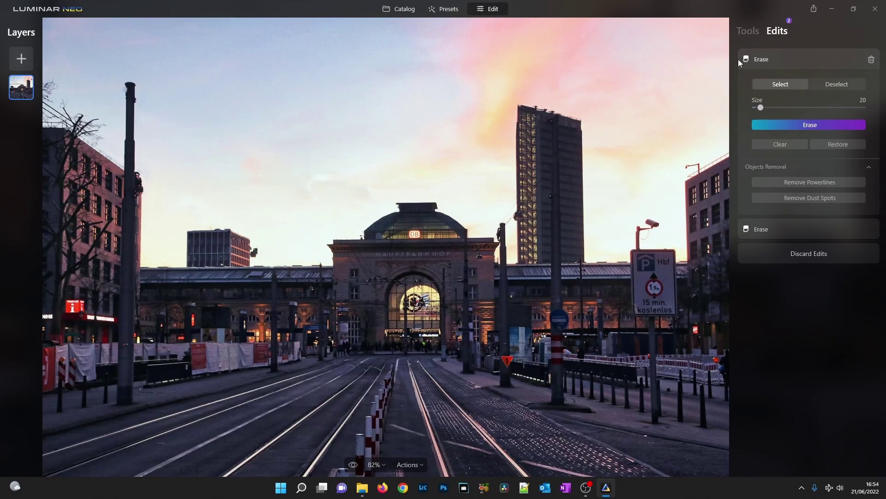
{"action": "mouse_move", "coordinate": [128, 92]}
{"action": "left_mouse_down"}
{"action": "mouse_move", "coordinate": [128, 113]}
{"action": "mouse_move", "coordinate": [134, 142]}
{"action": "mouse_move", "coordinate": [131, 93]}
{"action": "left_mouse_up"}
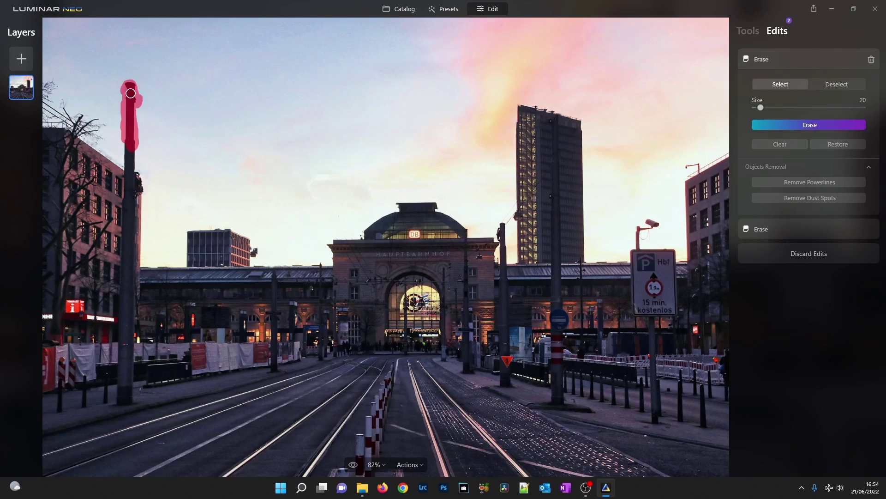
{"action": "left_click_drag", "start_coordinate": [131, 94], "coordinate": [126, 144]}
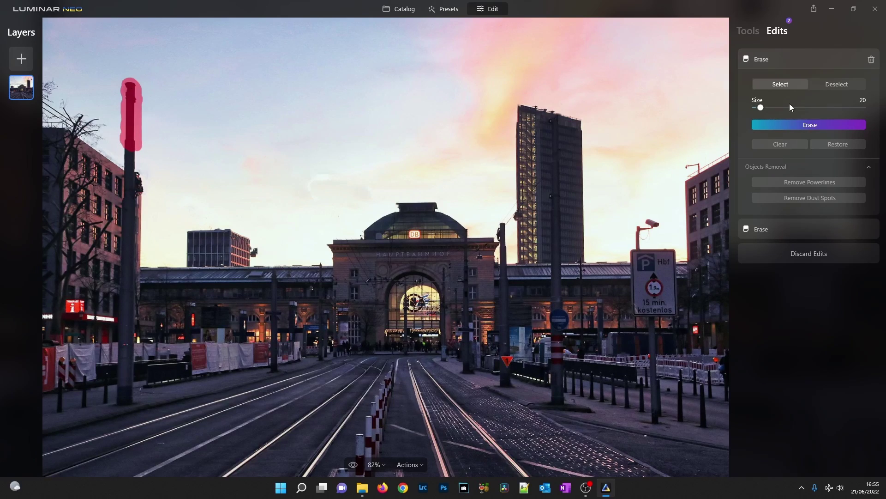
{"action": "left_click", "coordinate": [790, 124]}
{"action": "left_click", "coordinate": [124, 151]}
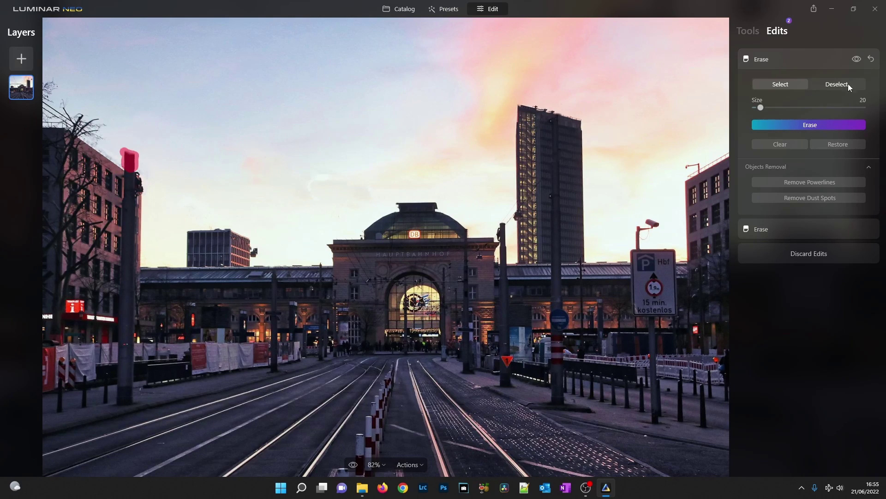
{"action": "left_click", "coordinate": [801, 126]}
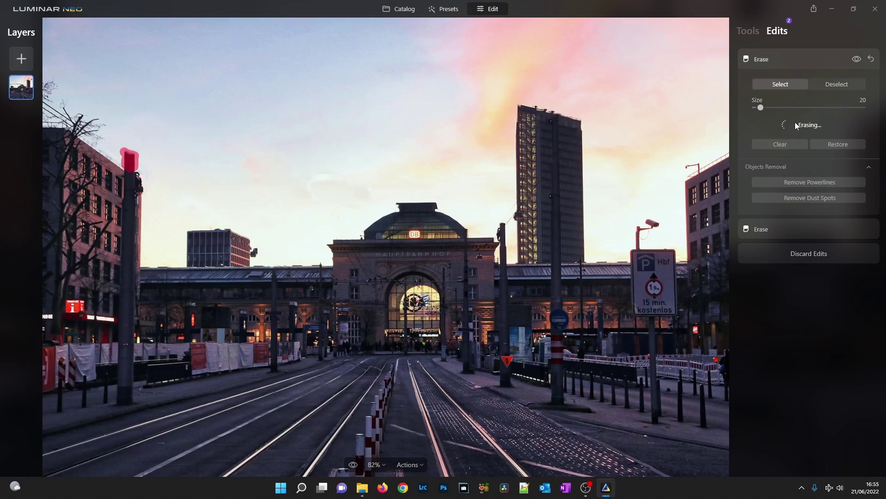
{"action": "mouse_move", "coordinate": [127, 163]}
{"action": "left_mouse_down"}
{"action": "mouse_move", "coordinate": [145, 170]}
{"action": "mouse_move", "coordinate": [126, 165]}
{"action": "left_mouse_up"}
{"action": "left_click", "coordinate": [808, 125]}
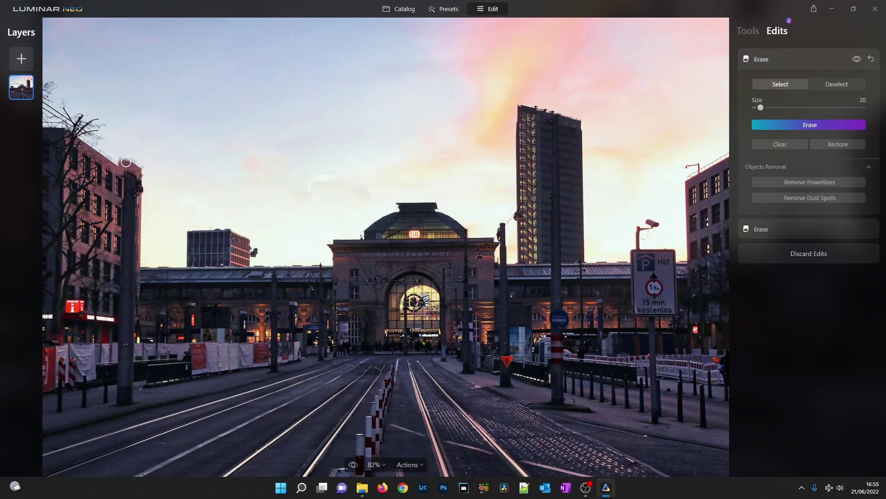
{"action": "left_click", "coordinate": [871, 58]}
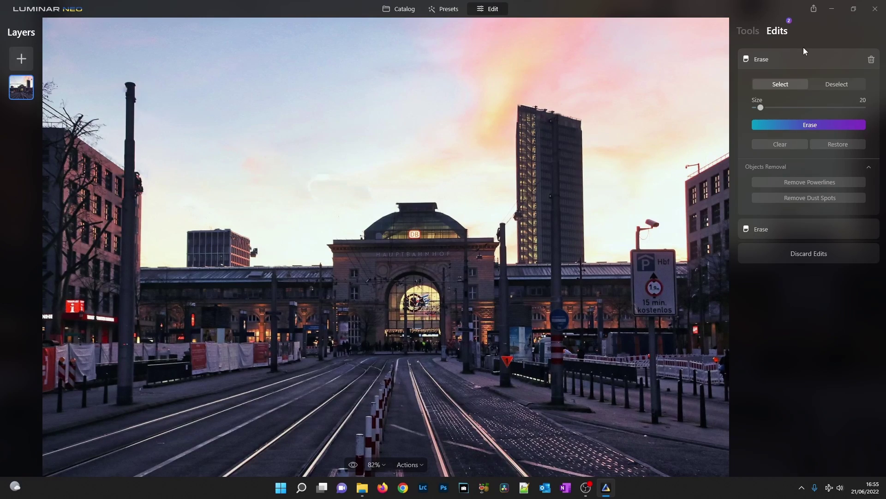
Enlarge the Erase brush to 29 and erase the left pole's top in three passes.
{"action": "left_click_drag", "start_coordinate": [760, 108], "coordinate": [765, 107]}
{"action": "left_click_drag", "start_coordinate": [129, 88], "coordinate": [132, 140]}
{"action": "left_click", "coordinate": [796, 124]}
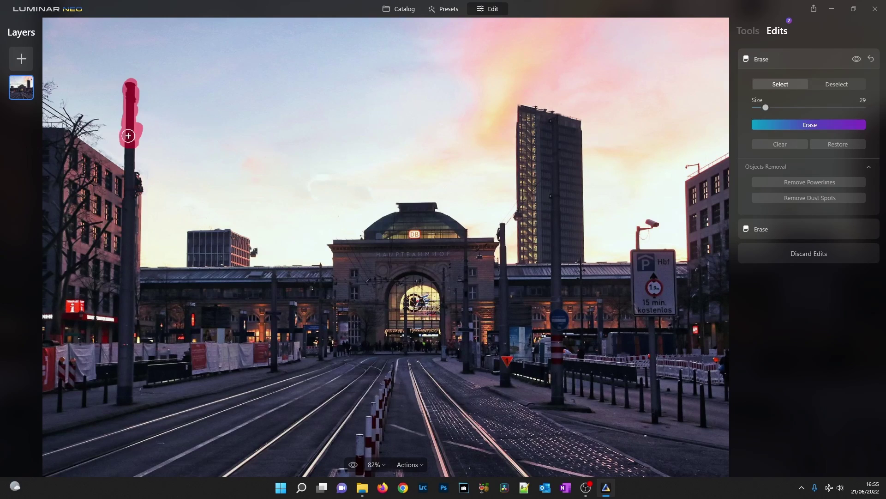
{"action": "left_click_drag", "start_coordinate": [128, 133], "coordinate": [131, 156]}
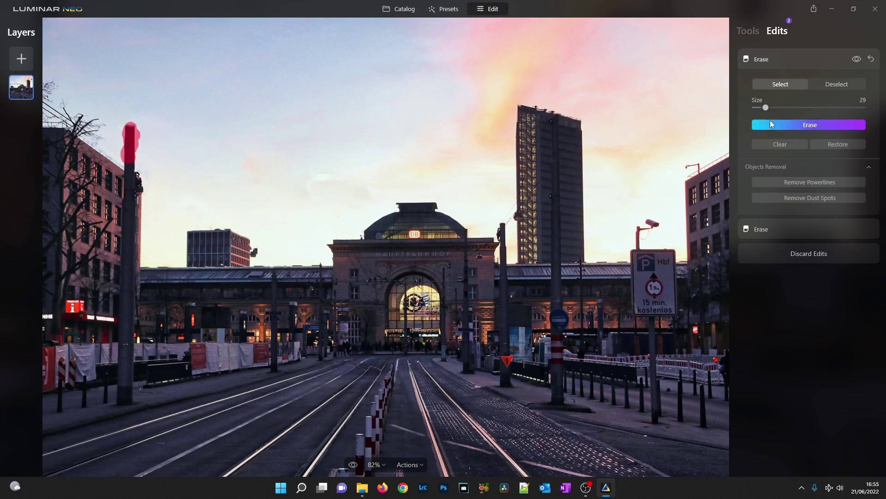
{"action": "left_click", "coordinate": [774, 121]}
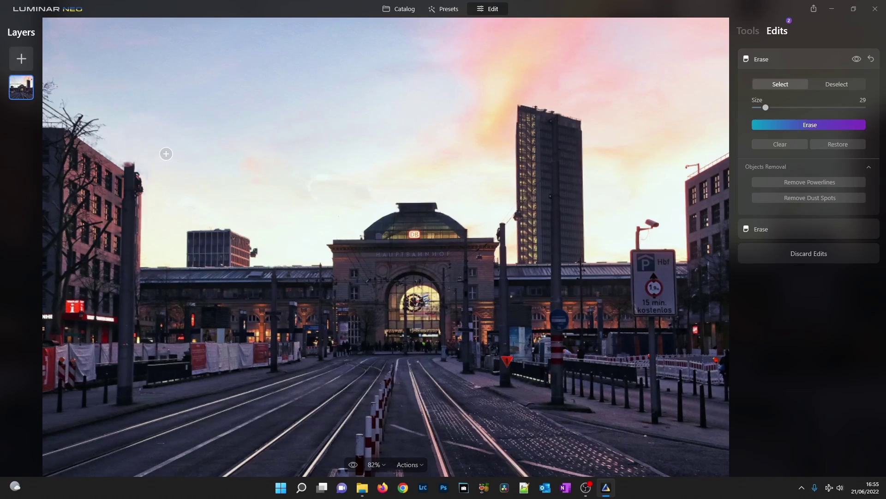
{"action": "left_click_drag", "start_coordinate": [128, 161], "coordinate": [140, 167]}
{"action": "left_click", "coordinate": [757, 124]}
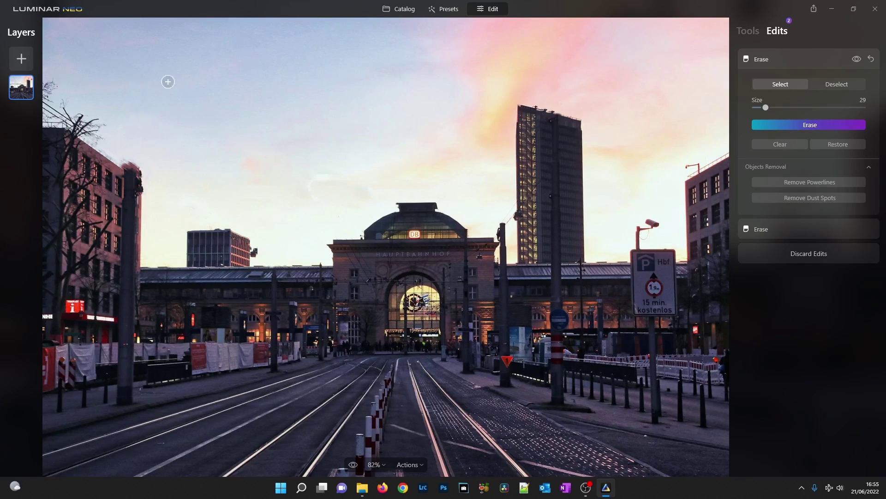
{"action": "scroll", "coordinate": [363, 115], "scroll_direction": "down", "scroll_amount": 3}
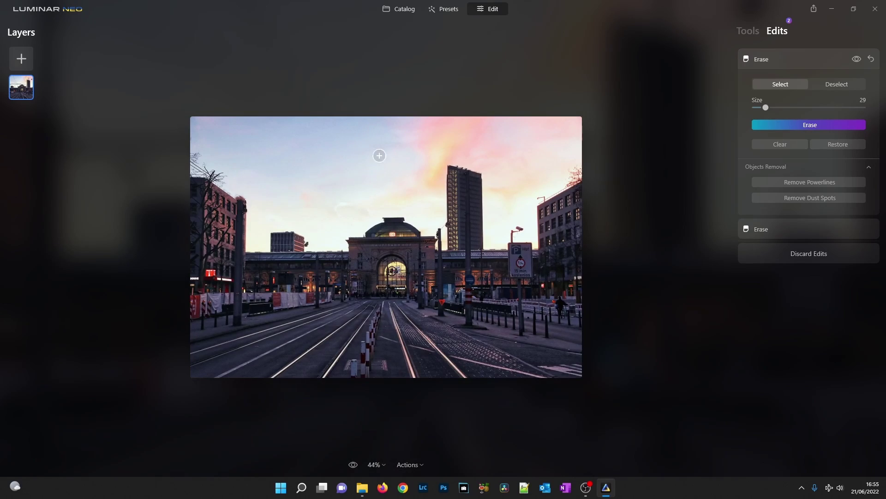
Erase the bare tree branches and roof edge along the photo's upper-left edge.
{"action": "scroll", "coordinate": [376, 152], "scroll_direction": "up", "scroll_amount": 1}
{"action": "scroll", "coordinate": [445, 165], "scroll_direction": "up", "scroll_amount": 1}
{"action": "scroll", "coordinate": [446, 165], "scroll_direction": "down", "scroll_amount": 2}
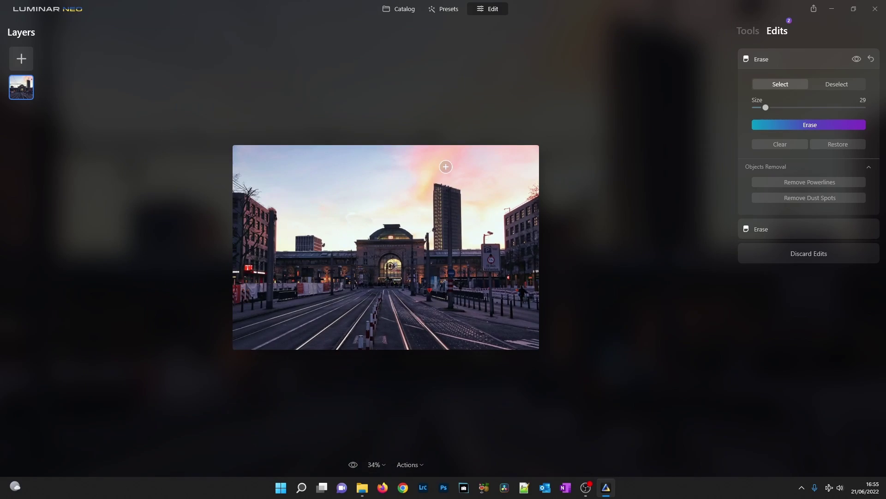
{"action": "scroll", "coordinate": [332, 187], "scroll_direction": "up", "scroll_amount": 3}
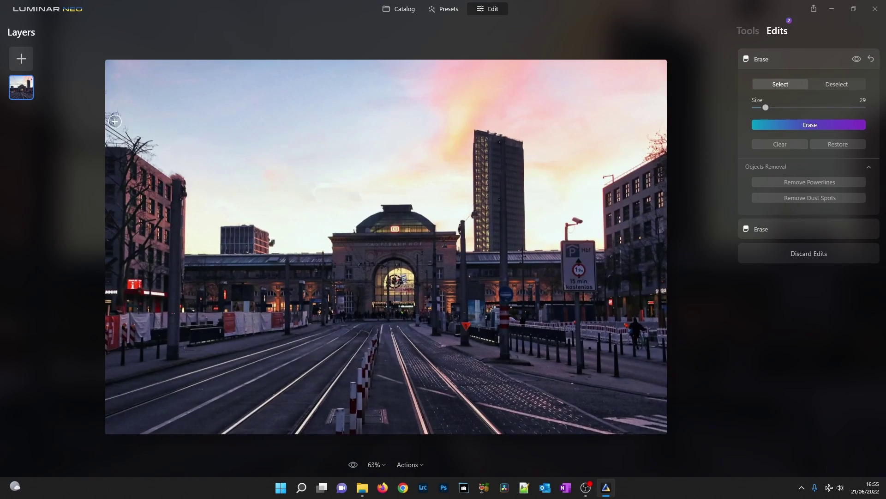
{"action": "mouse_move", "coordinate": [118, 116]}
{"action": "left_mouse_down"}
{"action": "mouse_move", "coordinate": [98, 125]}
{"action": "mouse_move", "coordinate": [153, 148]}
{"action": "left_mouse_up"}
{"action": "left_click", "coordinate": [796, 124]}
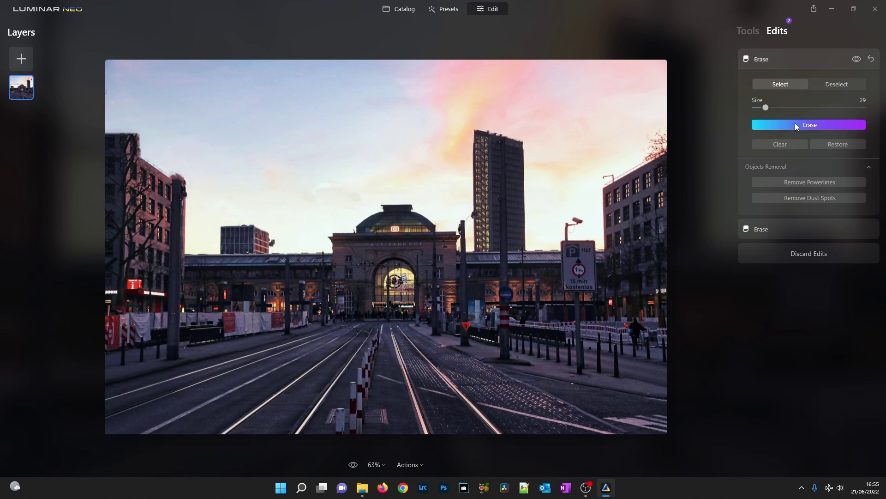
Zoom out to the whole photo, restore the Tools list, and go to the Catalog.
{"action": "key", "text": "ctrl+minus"}
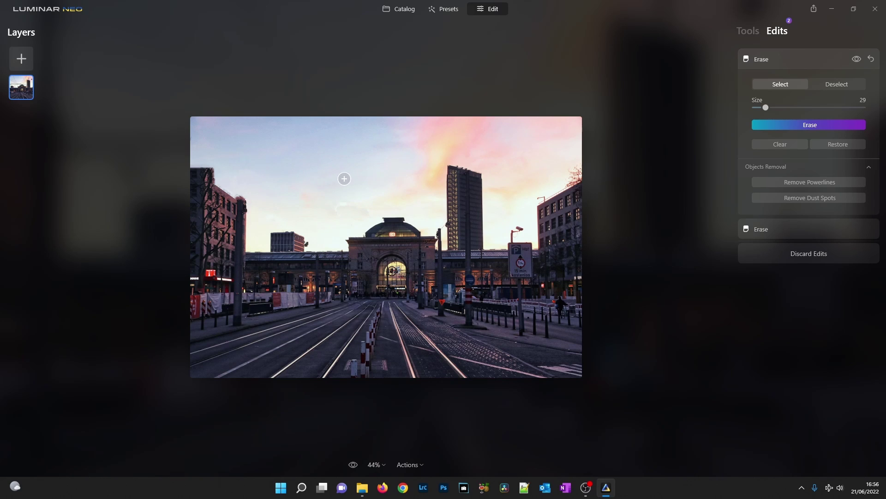
{"action": "left_click", "coordinate": [746, 31]}
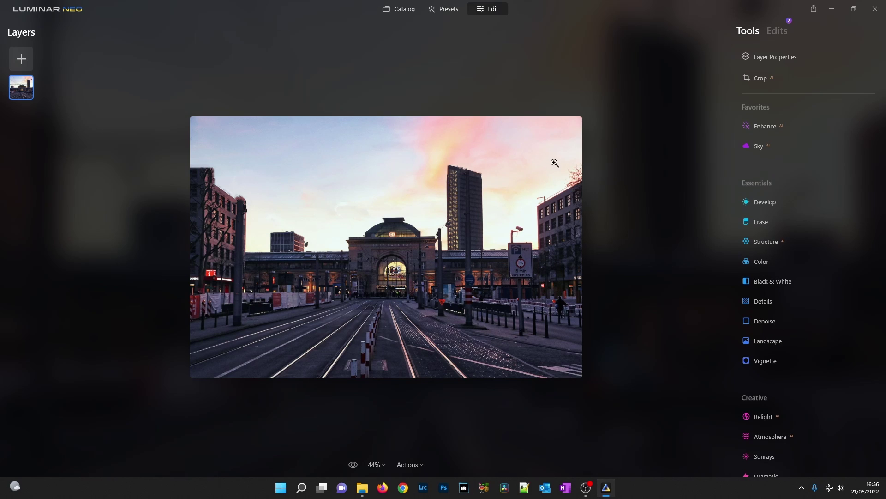
{"action": "left_click", "coordinate": [402, 9]}
Select the Japanese street photo in the Catalog, open it in Edit, and open Erase.
{"action": "scroll", "coordinate": [535, 185], "scroll_direction": "up", "scroll_amount": 4}
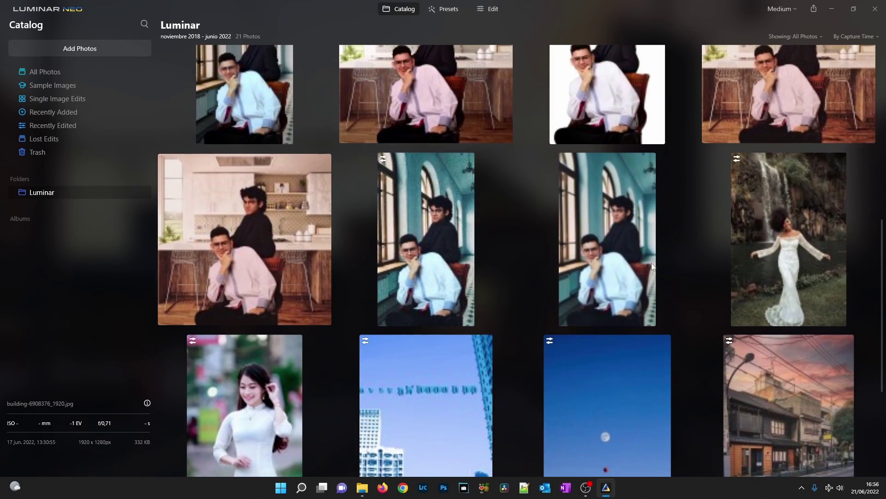
{"action": "scroll", "coordinate": [810, 330], "scroll_direction": "down", "scroll_amount": 2}
{"action": "left_click", "coordinate": [807, 331]}
{"action": "left_click", "coordinate": [488, 9]}
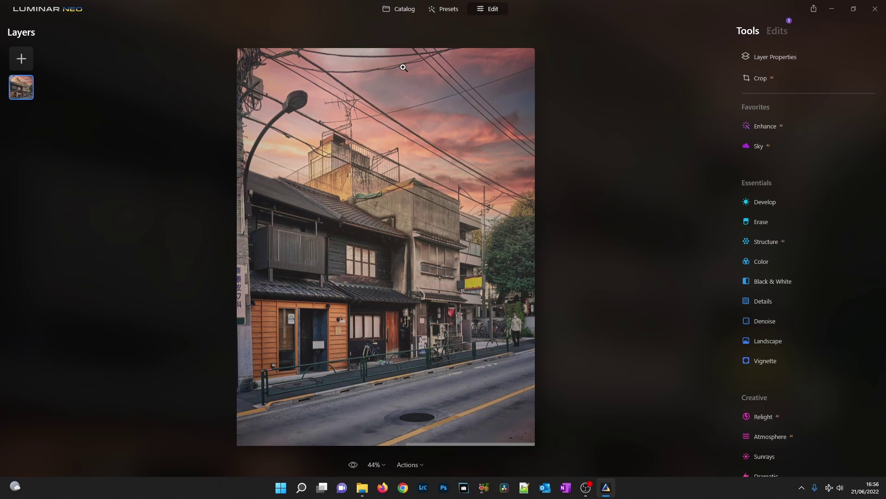
{"action": "left_click", "coordinate": [761, 223]}
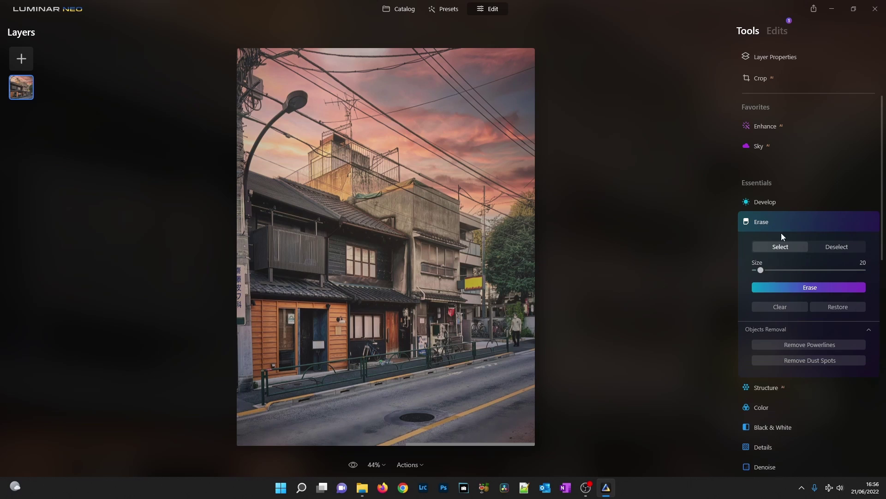
Apply automatic powerline removal, then compare the result against the original twice.
{"action": "left_click", "coordinate": [807, 345]}
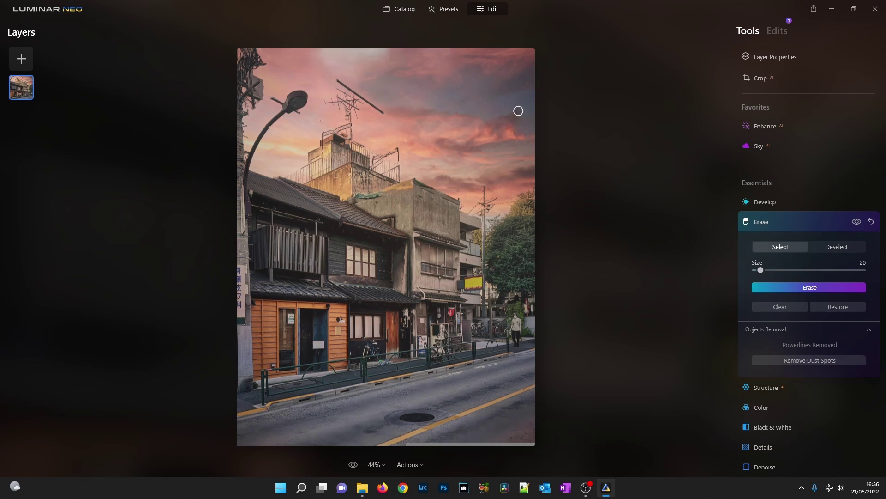
{"action": "left_click", "coordinate": [857, 222]}
{"action": "left_click", "coordinate": [857, 222]}
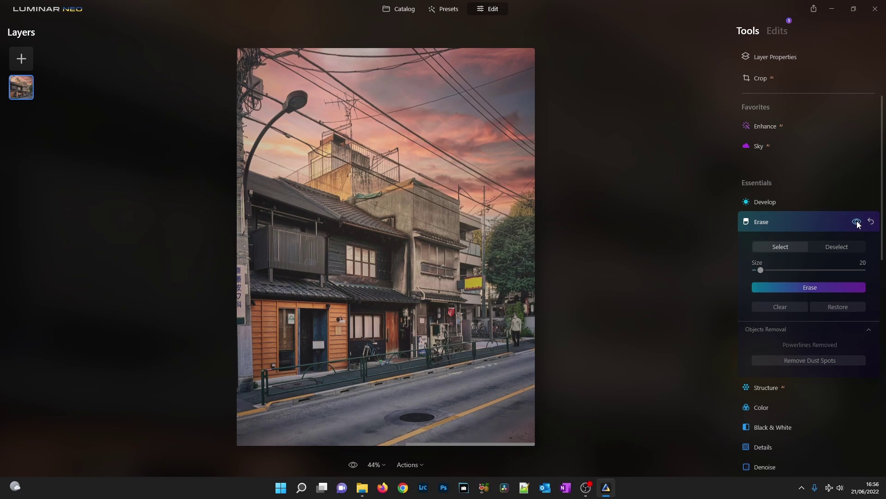
Erase the pedestrian on the right sidewalk, then brush over the diagonal antenna wire in the sky.
{"action": "mouse_move", "coordinate": [516, 323]}
{"action": "left_mouse_down"}
{"action": "mouse_move", "coordinate": [515, 344]}
{"action": "mouse_move", "coordinate": [516, 319]}
{"action": "mouse_move", "coordinate": [511, 328]}
{"action": "left_mouse_up"}
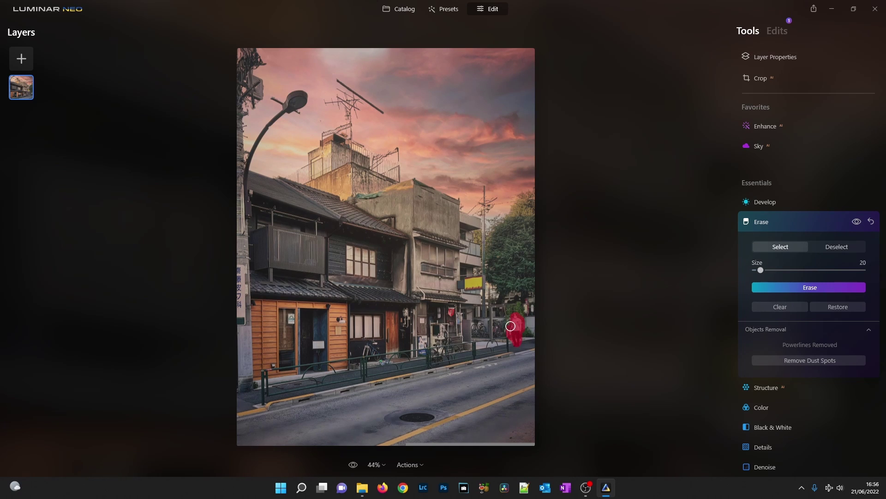
{"action": "left_click", "coordinate": [785, 287]}
{"action": "mouse_move", "coordinate": [338, 82]}
{"action": "left_mouse_down"}
{"action": "mouse_move", "coordinate": [378, 107]}
{"action": "mouse_move", "coordinate": [326, 98]}
{"action": "mouse_move", "coordinate": [354, 109]}
{"action": "mouse_move", "coordinate": [348, 118]}
{"action": "mouse_move", "coordinate": [354, 109]}
{"action": "mouse_move", "coordinate": [345, 101]}
{"action": "mouse_move", "coordinate": [325, 101]}
{"action": "mouse_move", "coordinate": [342, 94]}
{"action": "mouse_move", "coordinate": [335, 86]}
{"action": "mouse_move", "coordinate": [360, 101]}
{"action": "mouse_move", "coordinate": [349, 119]}
{"action": "left_mouse_up"}
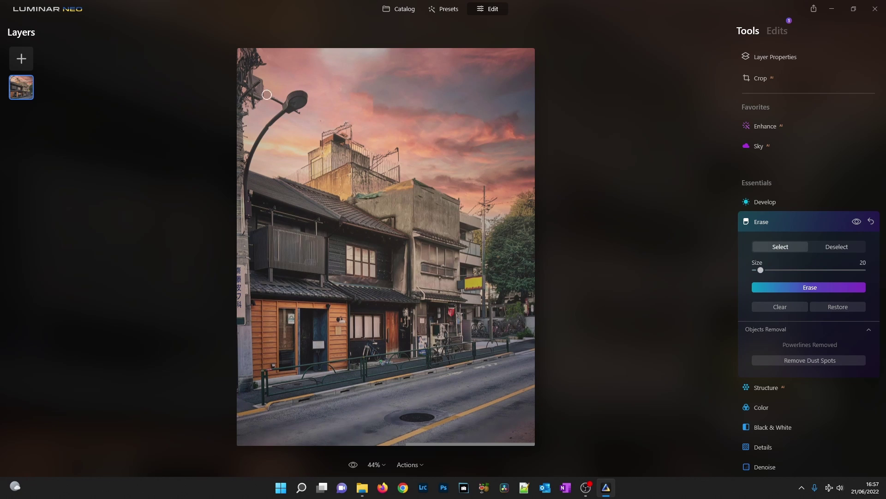
{"action": "scroll", "coordinate": [322, 110], "scroll_direction": "up", "scroll_amount": 1}
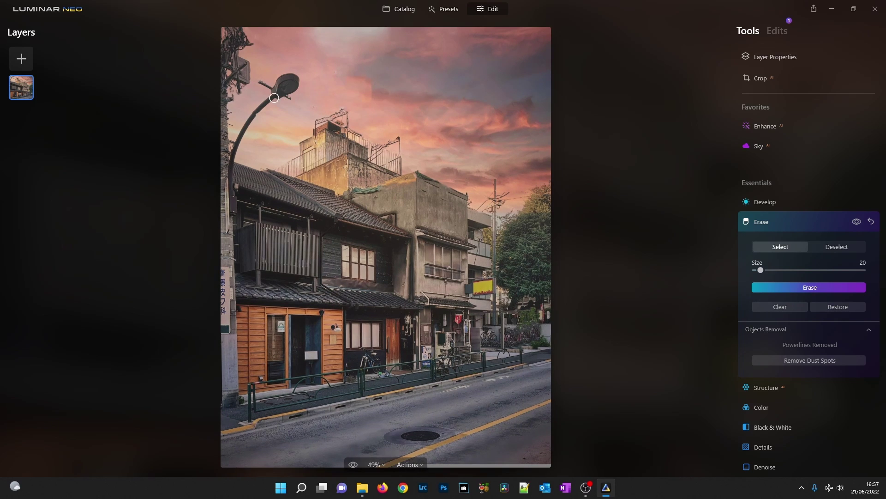
Erase the street lamp head, then its pole.
{"action": "mouse_move", "coordinate": [263, 82]}
{"action": "left_mouse_down"}
{"action": "mouse_move", "coordinate": [300, 79]}
{"action": "mouse_move", "coordinate": [281, 93]}
{"action": "mouse_move", "coordinate": [286, 99]}
{"action": "mouse_move", "coordinate": [292, 86]}
{"action": "mouse_move", "coordinate": [281, 83]}
{"action": "mouse_move", "coordinate": [294, 99]}
{"action": "mouse_move", "coordinate": [274, 96]}
{"action": "mouse_move", "coordinate": [284, 75]}
{"action": "left_mouse_up"}
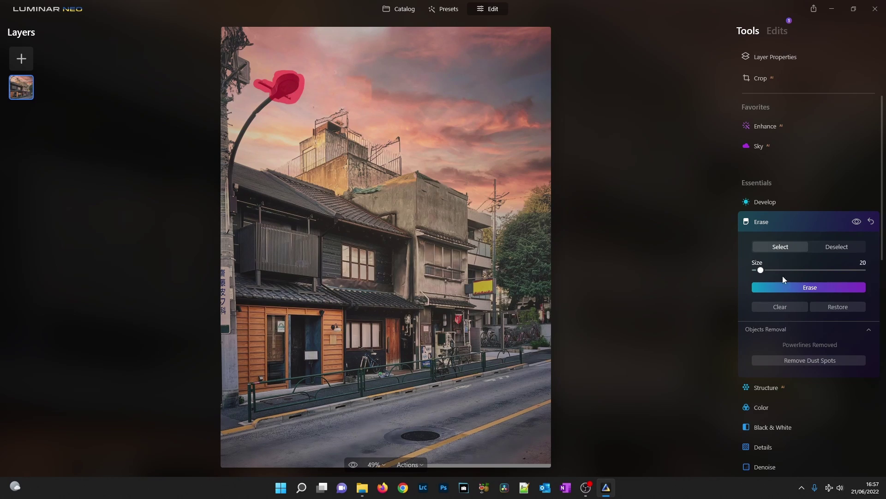
{"action": "left_click", "coordinate": [800, 286]}
{"action": "mouse_move", "coordinate": [239, 144]}
{"action": "left_mouse_down"}
{"action": "mouse_move", "coordinate": [266, 102]}
{"action": "mouse_move", "coordinate": [253, 117]}
{"action": "left_mouse_up"}
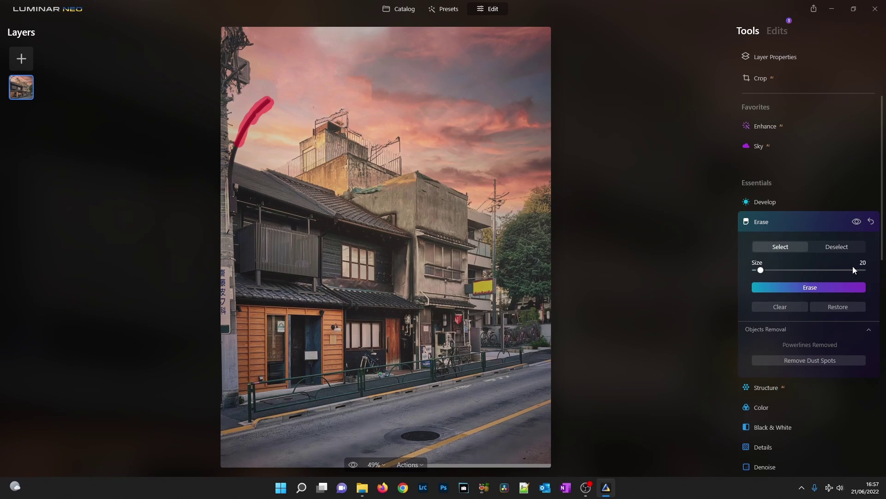
{"action": "left_click", "coordinate": [818, 284]}
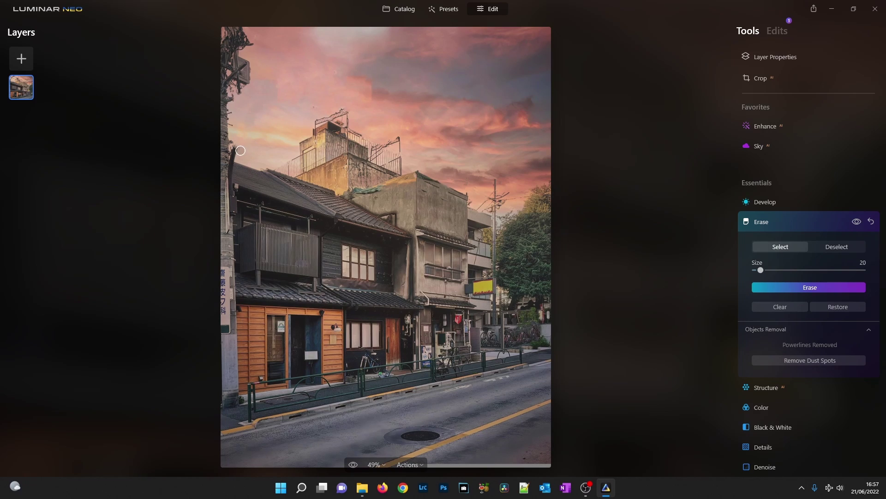
Erase the top-left corner and a small left-edge spot, then view the original.
{"action": "mouse_move", "coordinate": [219, 27]}
{"action": "left_mouse_down"}
{"action": "mouse_move", "coordinate": [238, 34]}
{"action": "mouse_move", "coordinate": [218, 40]}
{"action": "mouse_move", "coordinate": [242, 42]}
{"action": "mouse_move", "coordinate": [215, 69]}
{"action": "mouse_move", "coordinate": [239, 56]}
{"action": "mouse_move", "coordinate": [227, 76]}
{"action": "mouse_move", "coordinate": [236, 92]}
{"action": "mouse_move", "coordinate": [243, 77]}
{"action": "mouse_move", "coordinate": [245, 90]}
{"action": "mouse_move", "coordinate": [242, 81]}
{"action": "mouse_move", "coordinate": [225, 85]}
{"action": "mouse_move", "coordinate": [223, 144]}
{"action": "mouse_move", "coordinate": [235, 136]}
{"action": "mouse_move", "coordinate": [219, 148]}
{"action": "mouse_move", "coordinate": [230, 154]}
{"action": "mouse_move", "coordinate": [248, 53]}
{"action": "mouse_move", "coordinate": [244, 36]}
{"action": "mouse_move", "coordinate": [228, 59]}
{"action": "mouse_move", "coordinate": [218, 28]}
{"action": "mouse_move", "coordinate": [236, 121]}
{"action": "mouse_move", "coordinate": [222, 42]}
{"action": "left_mouse_up"}
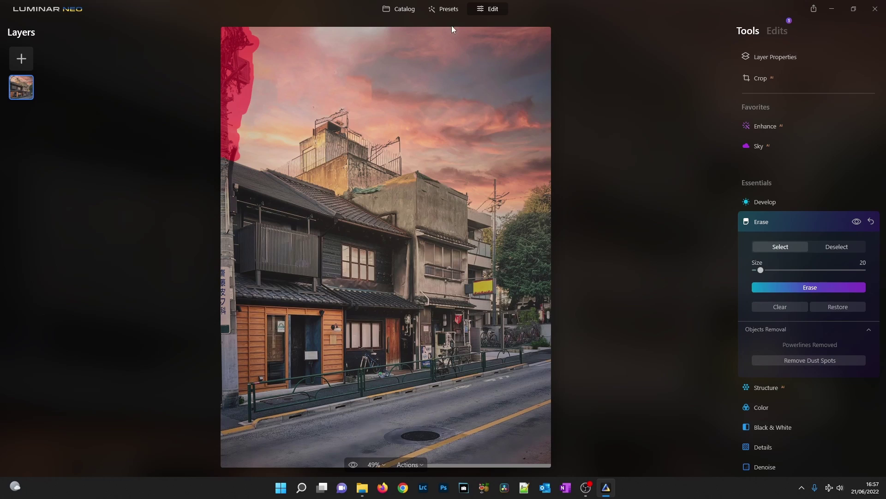
{"action": "left_click", "coordinate": [781, 285]}
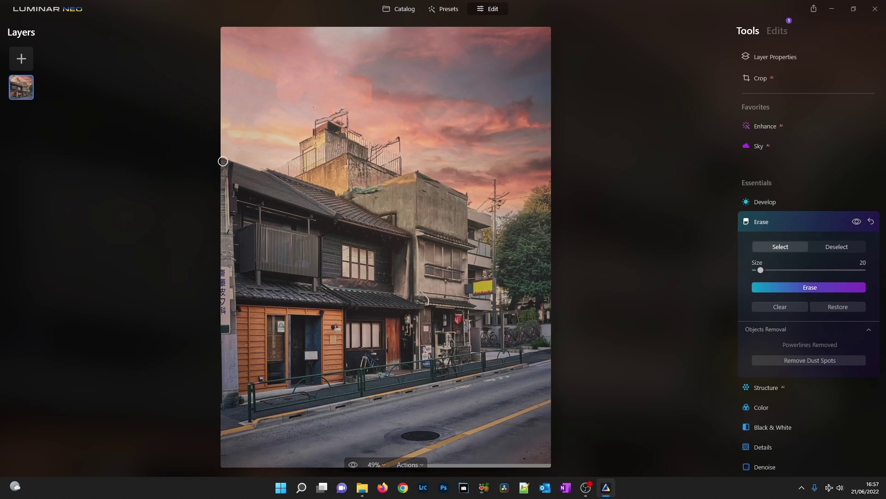
{"action": "mouse_move", "coordinate": [228, 167]}
{"action": "left_mouse_down"}
{"action": "mouse_move", "coordinate": [231, 182]}
{"action": "mouse_move", "coordinate": [216, 168]}
{"action": "mouse_move", "coordinate": [235, 184]}
{"action": "left_mouse_up"}
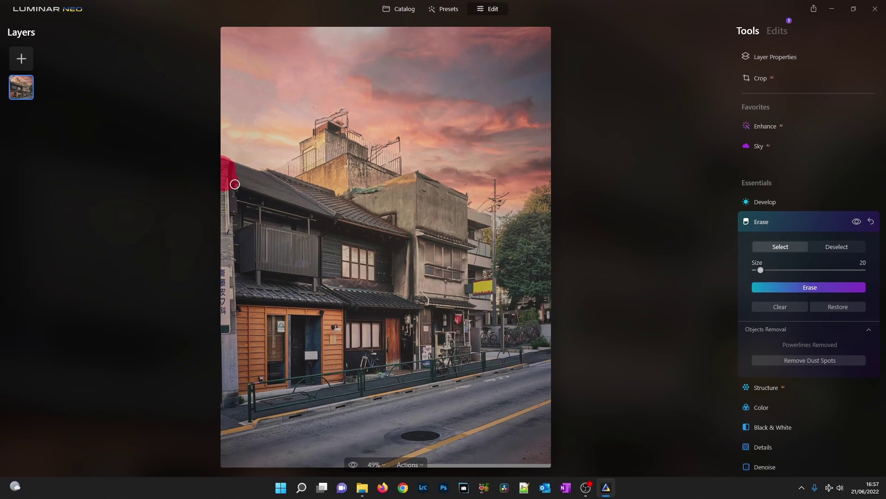
{"action": "left_click", "coordinate": [804, 286]}
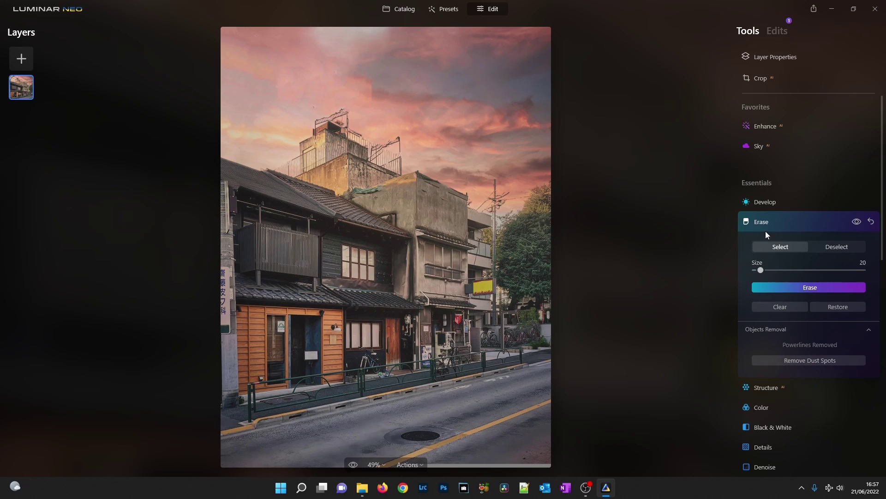
{"action": "left_click", "coordinate": [356, 468]}
Return to the edited street photo and inspect it by zooming in, fitting, and zooming out.
{"action": "left_click", "coordinate": [355, 468]}
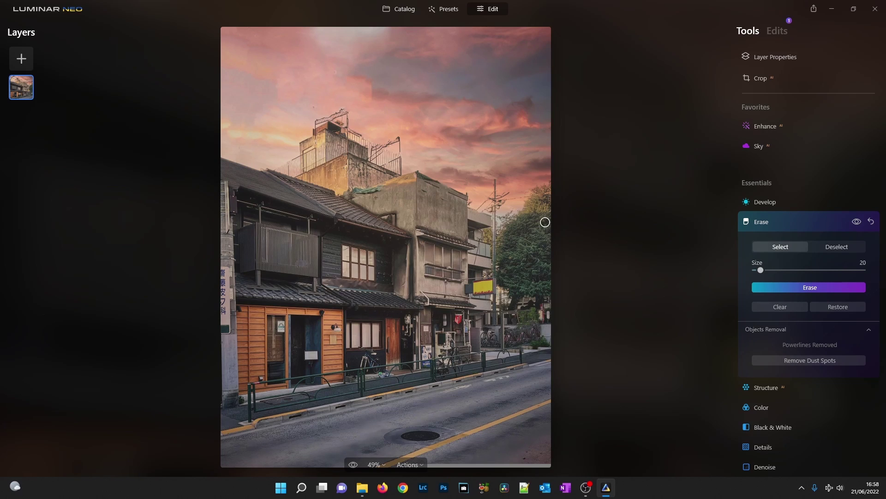
{"action": "key", "text": "ctrl+plus"}
{"action": "key", "text": "ctrl+plus"}
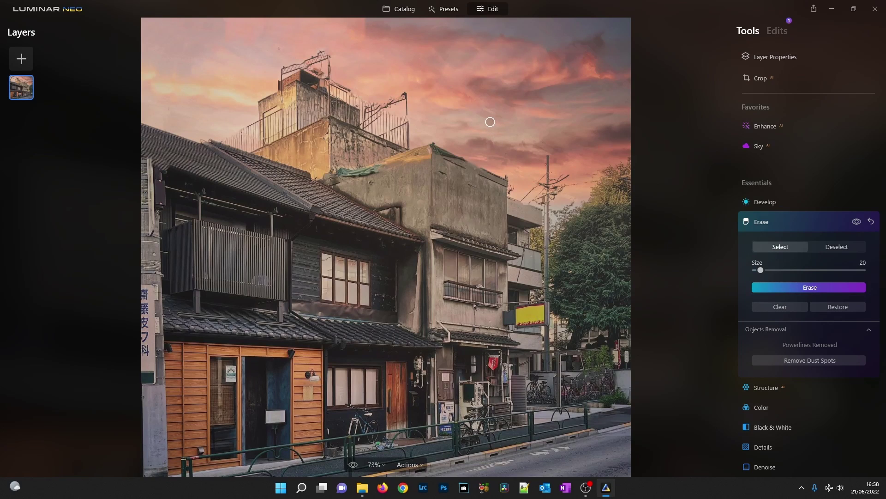
{"action": "key", "text": "ctrl+0"}
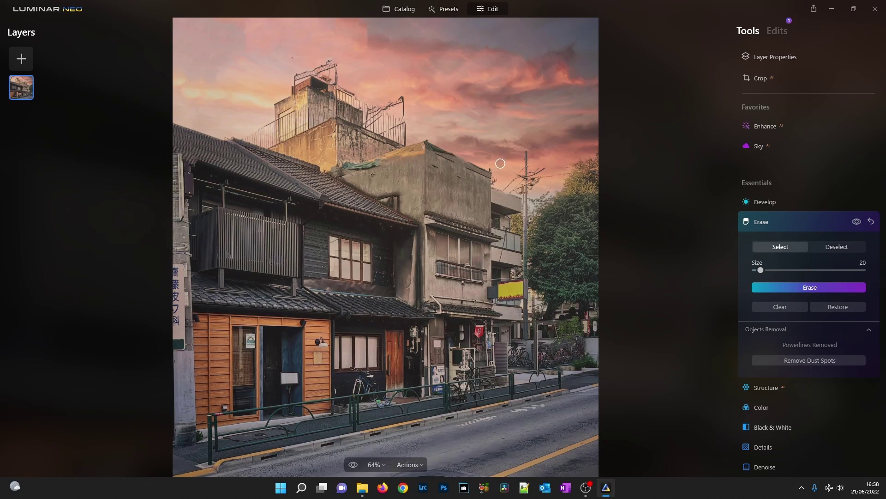
{"action": "key", "text": "ctrl+minus"}
{"action": "key", "text": "ctrl+minus"}
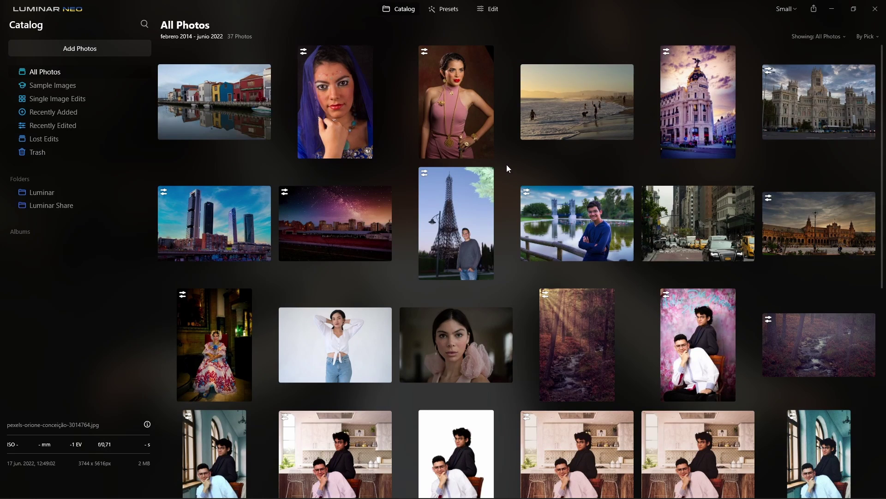
Select the blue-veiled woman's thumbnail in All Photos and open it in Edit.
{"action": "scroll", "coordinate": [506, 164], "scroll_direction": "down", "scroll_amount": 2}
{"action": "scroll", "coordinate": [506, 164], "scroll_direction": "up", "scroll_amount": 2}
{"action": "scroll", "coordinate": [490, 154], "scroll_direction": "down", "scroll_amount": 5}
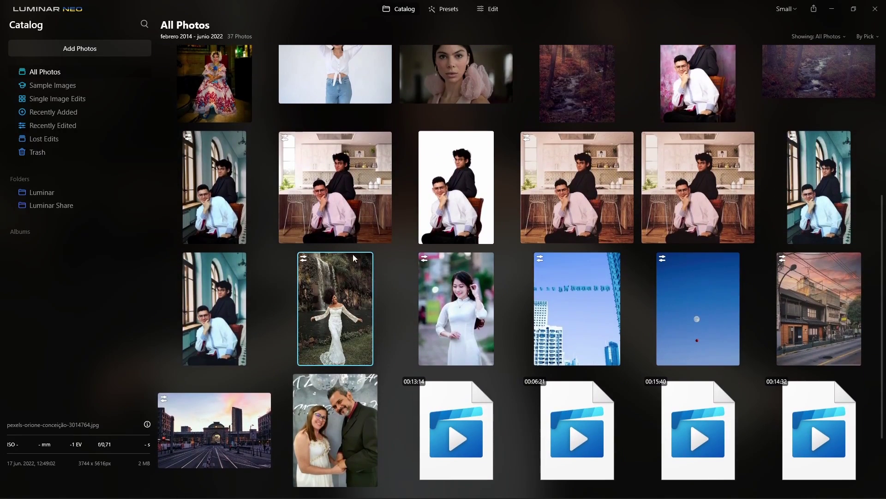
{"action": "scroll", "coordinate": [441, 291], "scroll_direction": "up", "scroll_amount": 4}
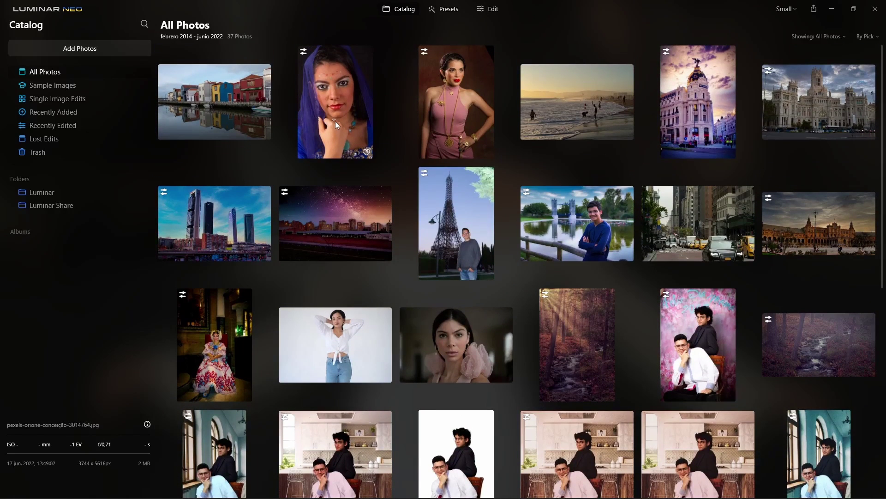
{"action": "left_click", "coordinate": [335, 118]}
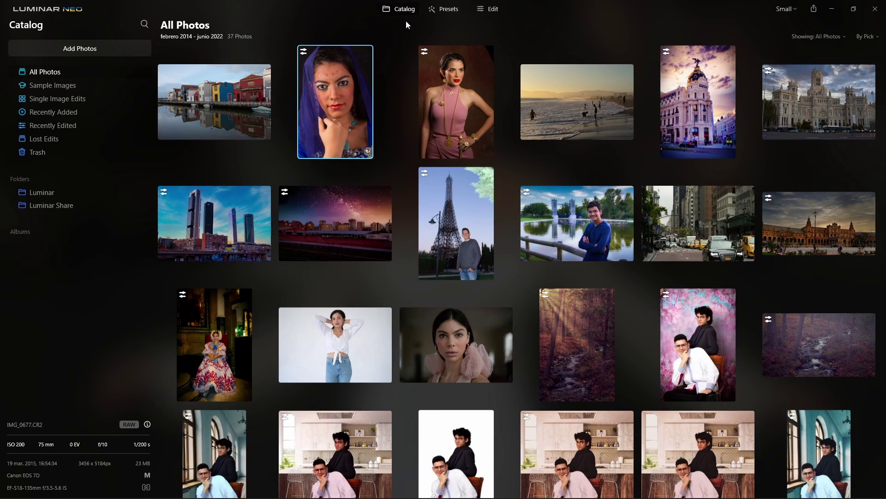
{"action": "key", "text": "e"}
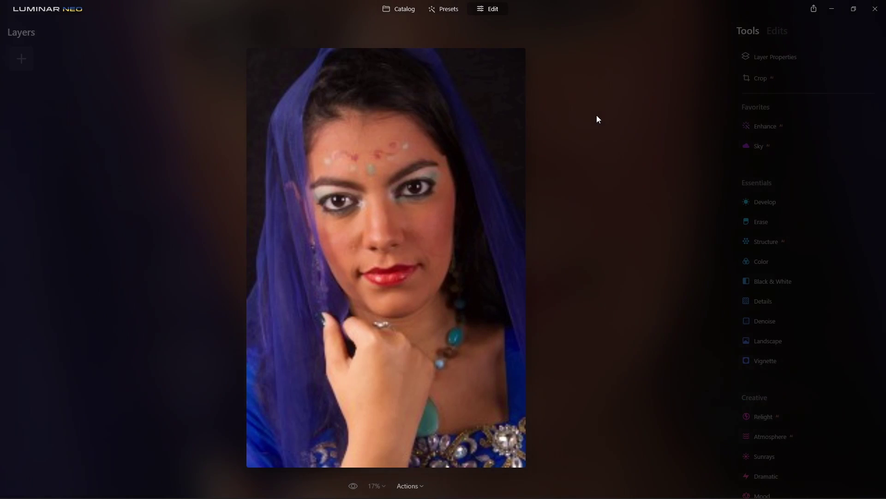
Set the Develop > Color white balance preset to Flash, then collapse Color.
{"action": "left_click", "coordinate": [398, 9]}
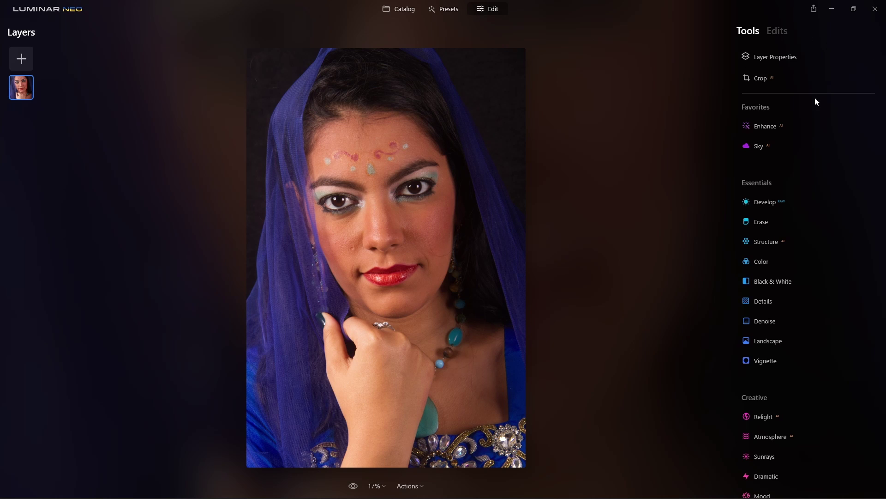
{"action": "left_click", "coordinate": [764, 206]}
{"action": "scroll", "coordinate": [821, 208], "scroll_direction": "down", "scroll_amount": 2}
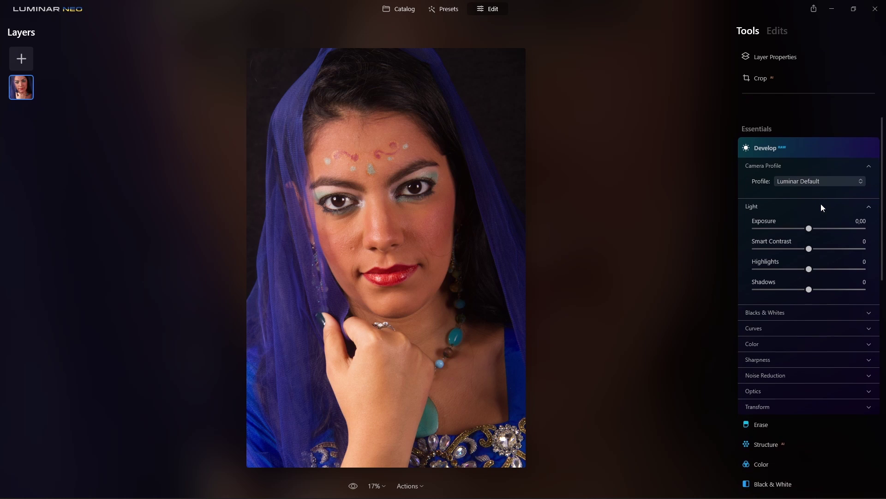
{"action": "left_click", "coordinate": [799, 343]}
{"action": "scroll", "coordinate": [800, 317], "scroll_direction": "down", "scroll_amount": 4}
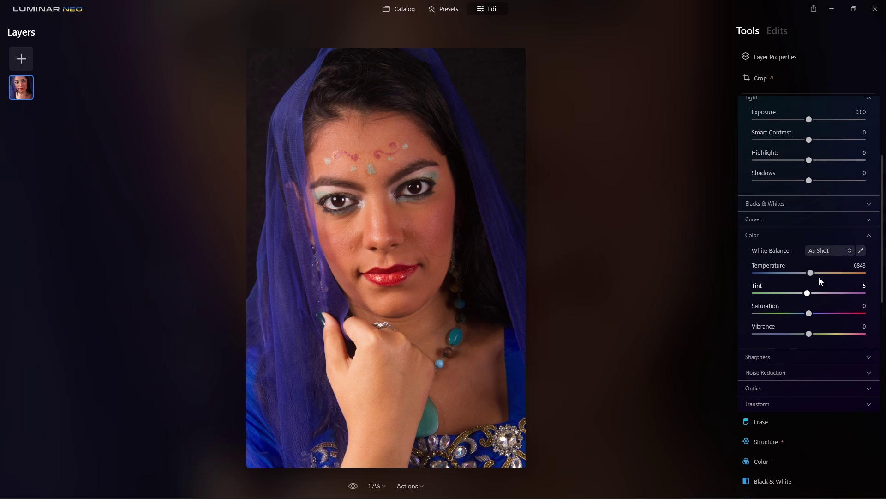
{"action": "left_click", "coordinate": [832, 246]}
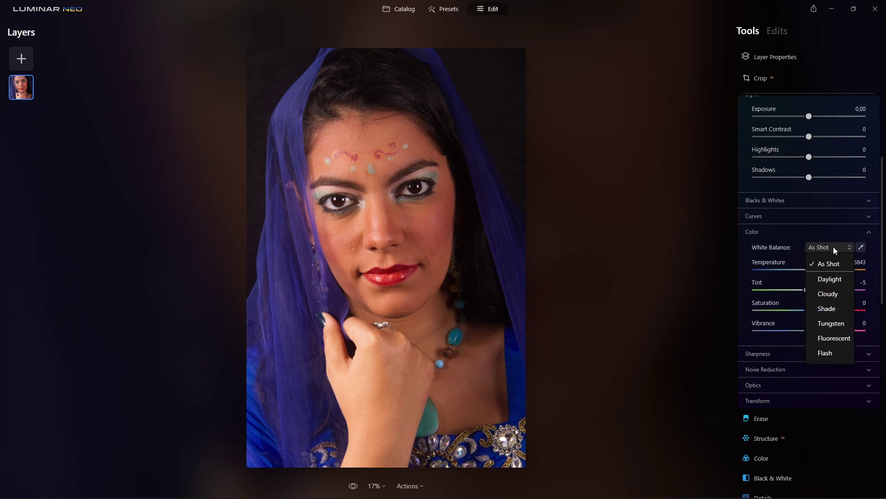
{"action": "left_click", "coordinate": [827, 353]}
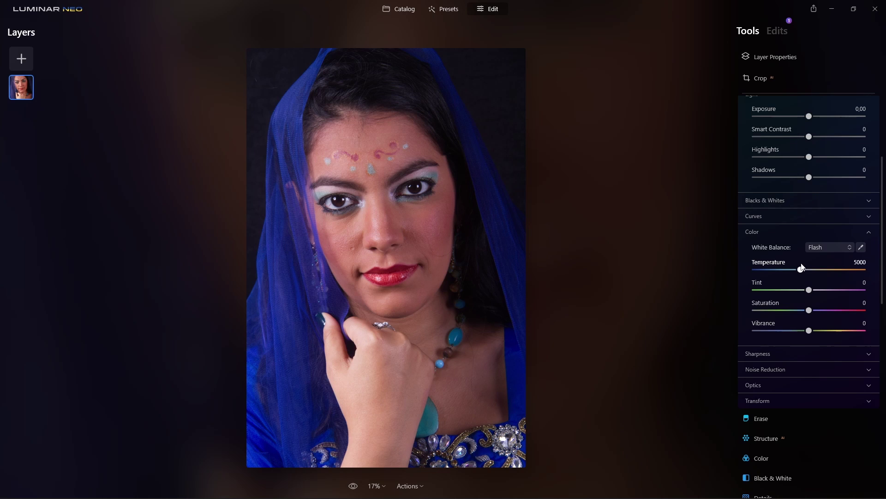
{"action": "left_click", "coordinate": [796, 232]}
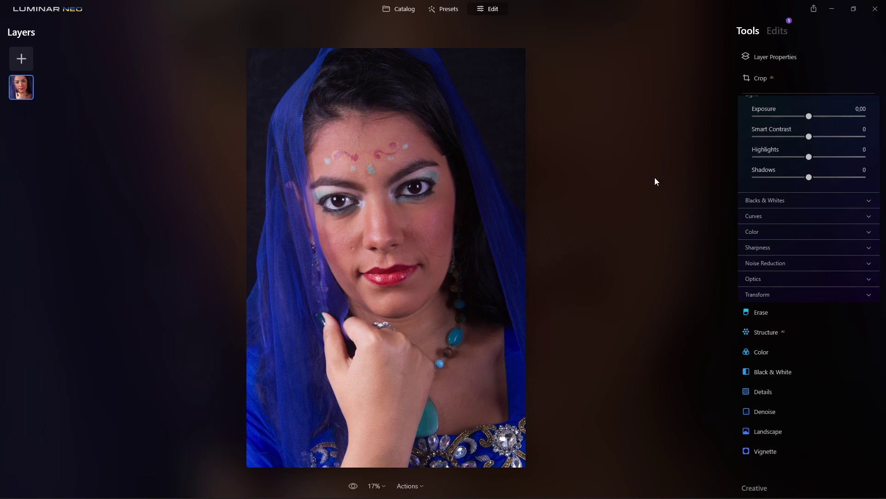
Zoom in on the woman's face and pan to show more of the forehead.
{"action": "key", "text": "ctrl+equal"}
{"action": "key", "text": "ctrl+minus"}
{"action": "left_click", "coordinate": [432, 208]}
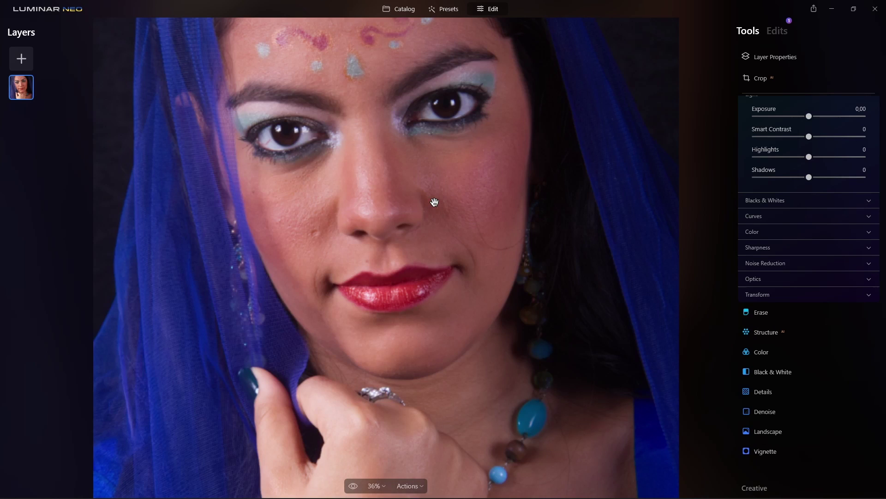
{"action": "left_click", "coordinate": [438, 188]}
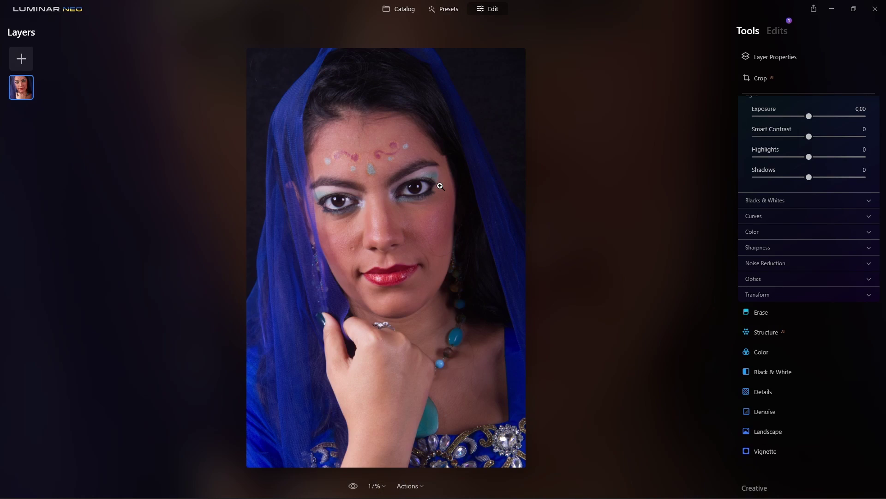
{"action": "key", "text": "ctrl+plus"}
{"action": "left_click_drag", "start_coordinate": [389, 179], "coordinate": [402, 224]}
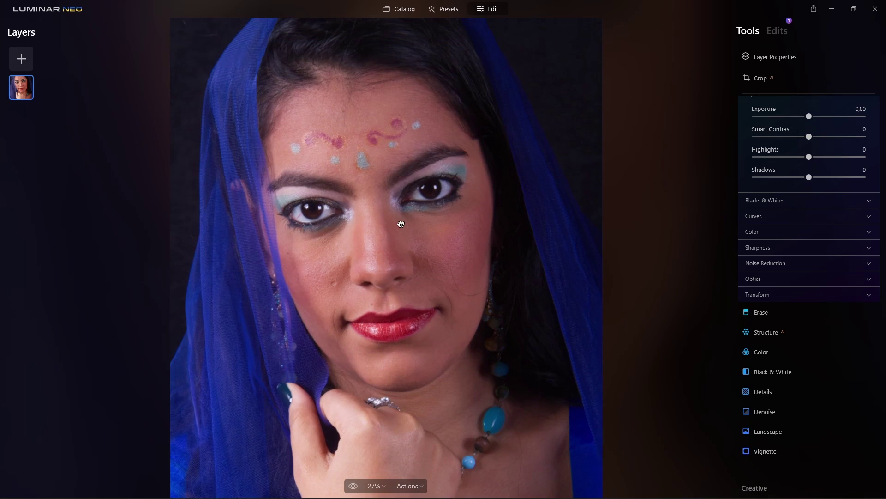
{"action": "left_click", "coordinate": [822, 79]}
{"action": "left_click", "coordinate": [822, 79]}
{"action": "scroll", "coordinate": [791, 263], "scroll_direction": "down", "scroll_amount": 5}
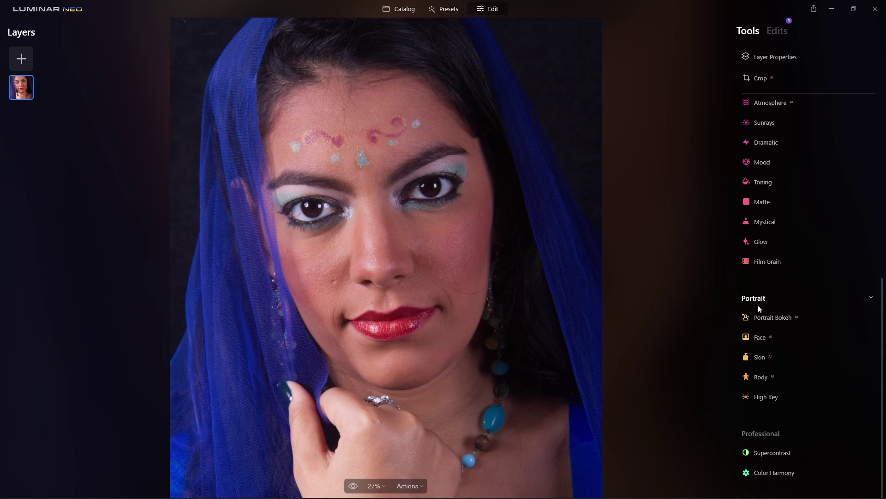
In Portrait > Skin, push Amount to 100, then lower it to 70.
{"action": "left_click", "coordinate": [762, 360]}
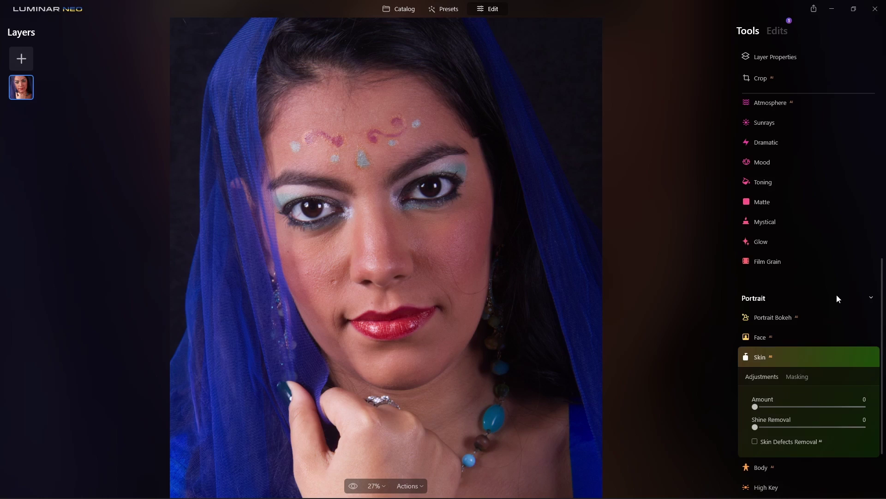
{"action": "left_click_drag", "start_coordinate": [756, 407], "coordinate": [865, 407]}
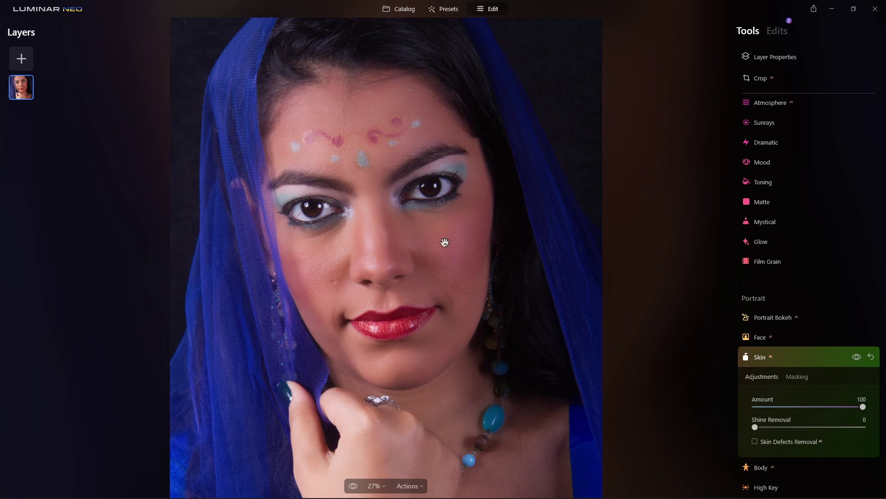
{"action": "left_click_drag", "start_coordinate": [863, 407], "coordinate": [837, 411]}
{"action": "scroll", "coordinate": [423, 272], "scroll_direction": "up", "scroll_amount": 2}
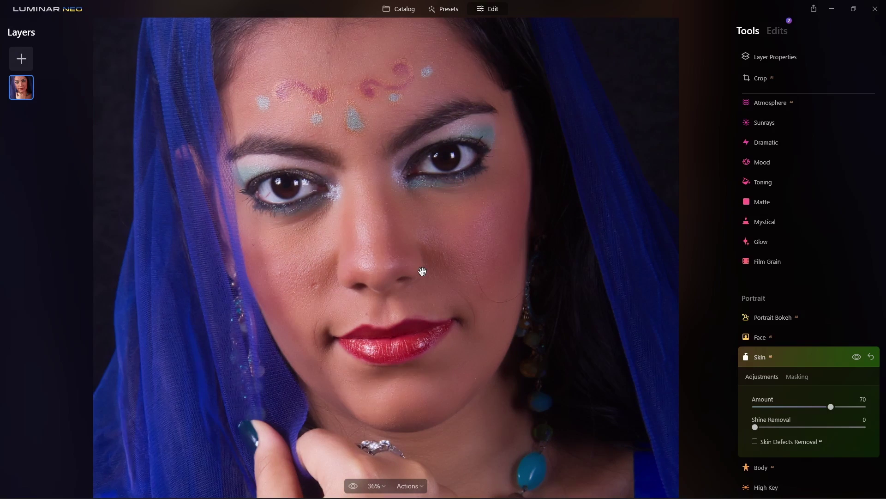
{"action": "scroll", "coordinate": [423, 272], "scroll_direction": "down", "scroll_amount": 1}
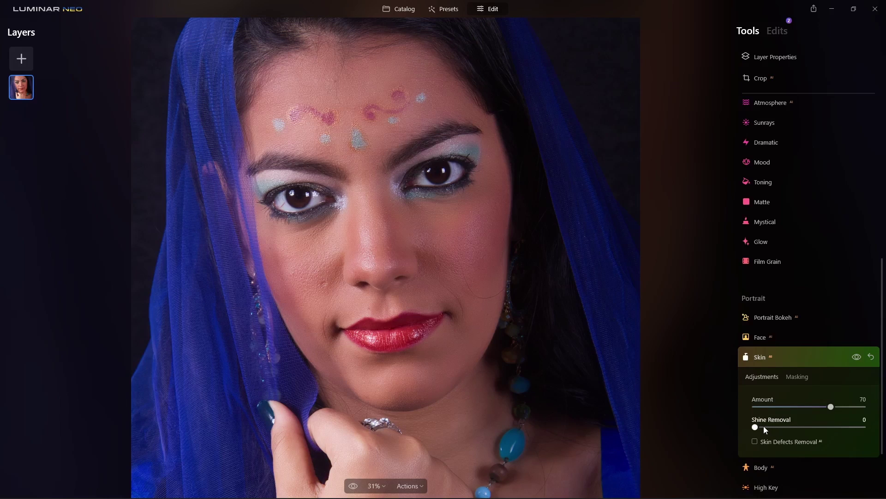
Set Shine Removal to 70 and toggle the Skin effect twice to compare.
{"action": "left_click_drag", "start_coordinate": [757, 428], "coordinate": [836, 431]}
{"action": "left_click", "coordinate": [857, 357]}
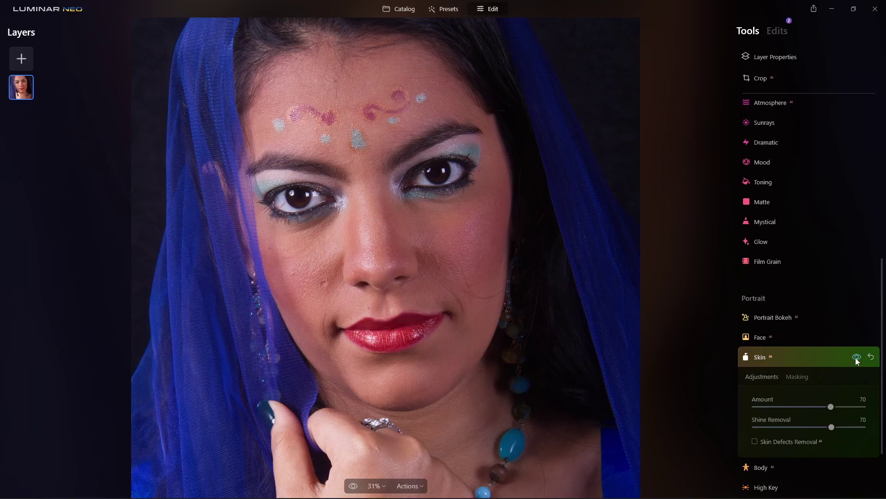
{"action": "left_click", "coordinate": [857, 357]}
{"action": "left_click", "coordinate": [856, 357]}
{"action": "left_click", "coordinate": [857, 357]}
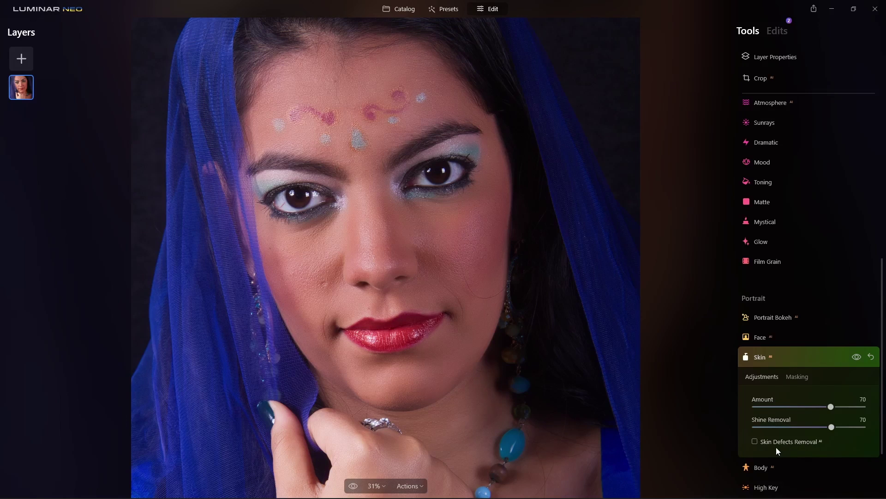
Enable Skin Defects Removal, centre the view on the forehead, and show Skin masking.
{"action": "left_click", "coordinate": [754, 442]}
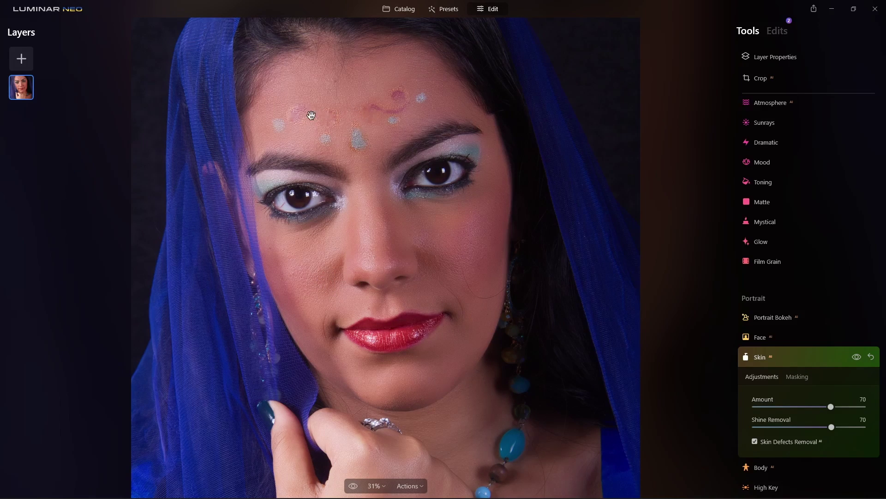
{"action": "scroll", "coordinate": [347, 157], "scroll_direction": "up", "scroll_amount": 2}
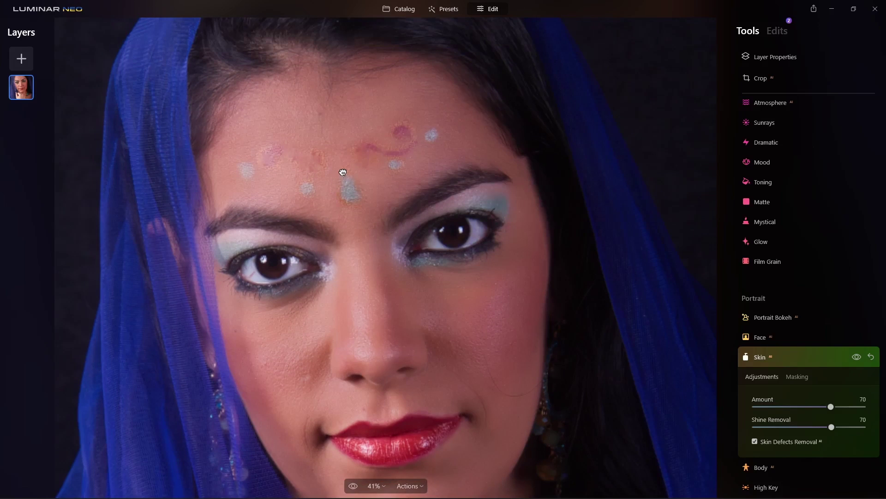
{"action": "left_click_drag", "start_coordinate": [346, 165], "coordinate": [347, 159]}
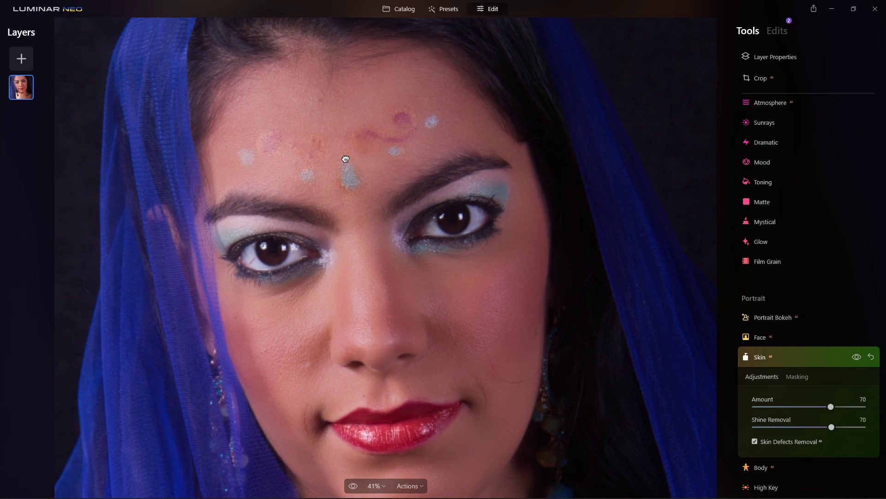
{"action": "left_click", "coordinate": [799, 377]}
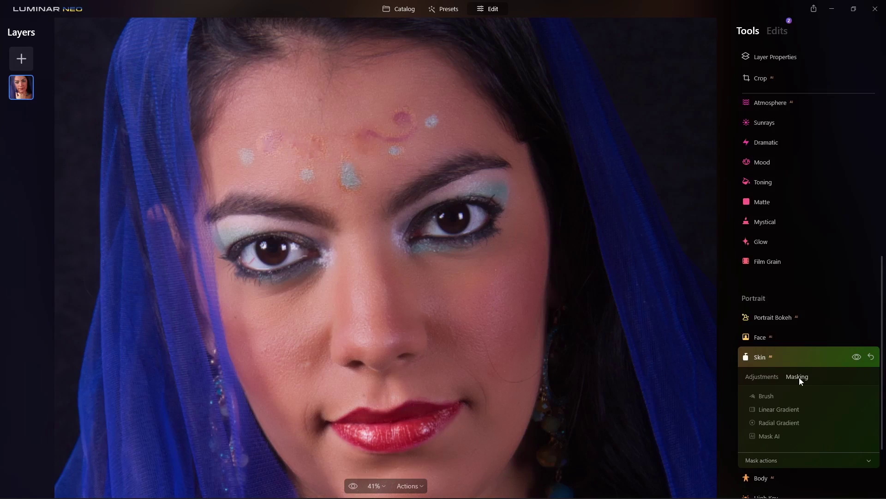
Brush the Skin mask over the forehead dots at Size 55, Strength 50, then choose Erase.
{"action": "left_click", "coordinate": [768, 397]}
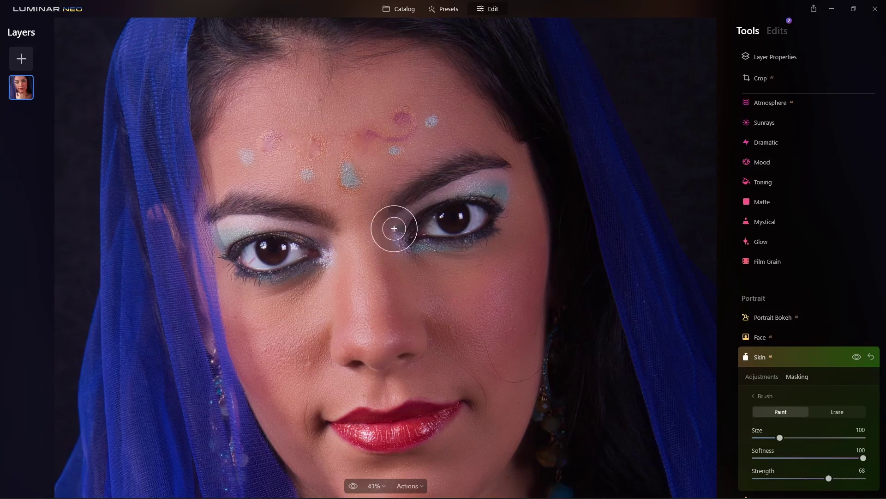
{"action": "scroll", "coordinate": [824, 351], "scroll_direction": "down", "scroll_amount": 3}
{"action": "left_click_drag", "start_coordinate": [830, 369], "coordinate": [816, 371]}
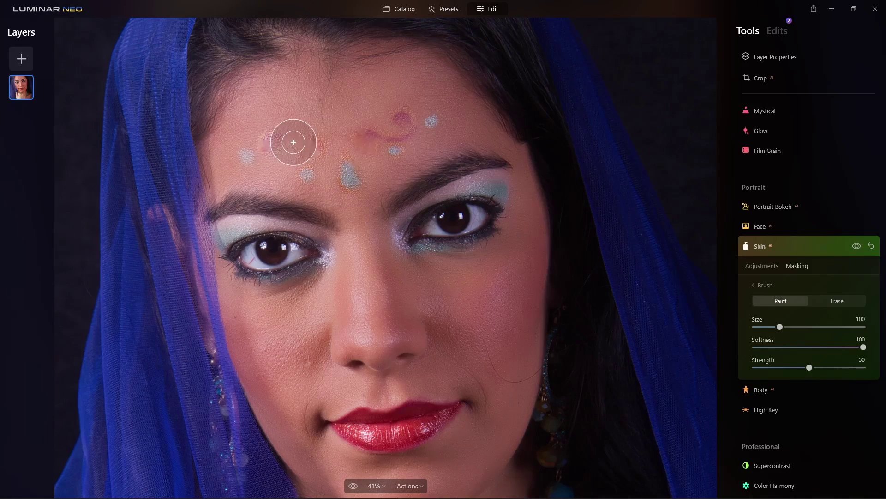
{"action": "scroll", "coordinate": [300, 154], "scroll_direction": "up", "scroll_amount": 2}
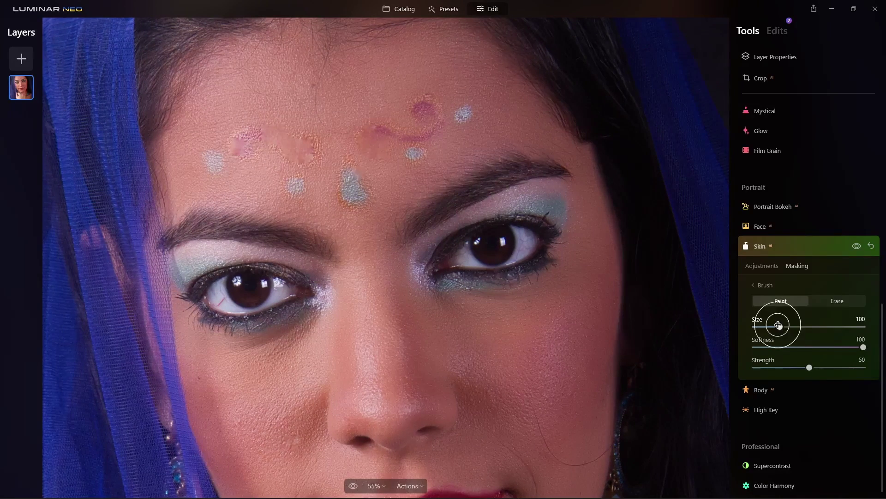
{"action": "left_click_drag", "start_coordinate": [779, 325], "coordinate": [767, 326]}
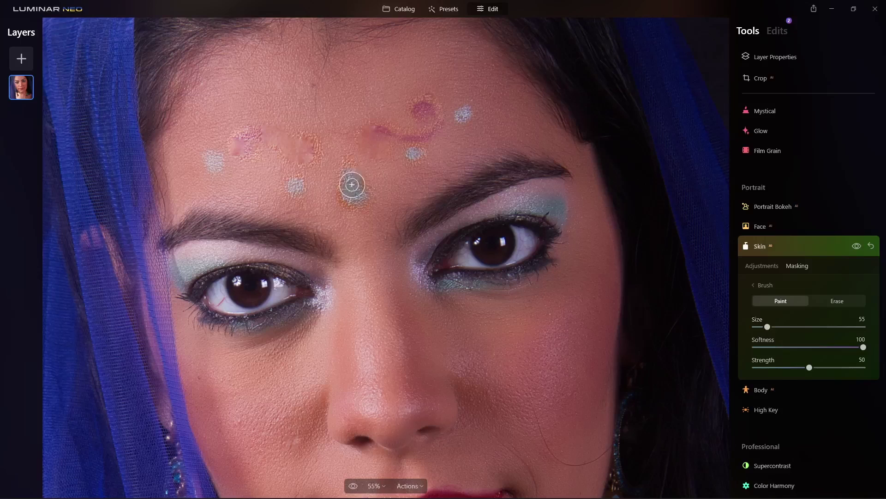
{"action": "mouse_move", "coordinate": [307, 152]}
{"action": "left_mouse_down"}
{"action": "mouse_move", "coordinate": [300, 142]}
{"action": "mouse_move", "coordinate": [337, 164]}
{"action": "left_mouse_up"}
{"action": "left_click", "coordinate": [836, 301]}
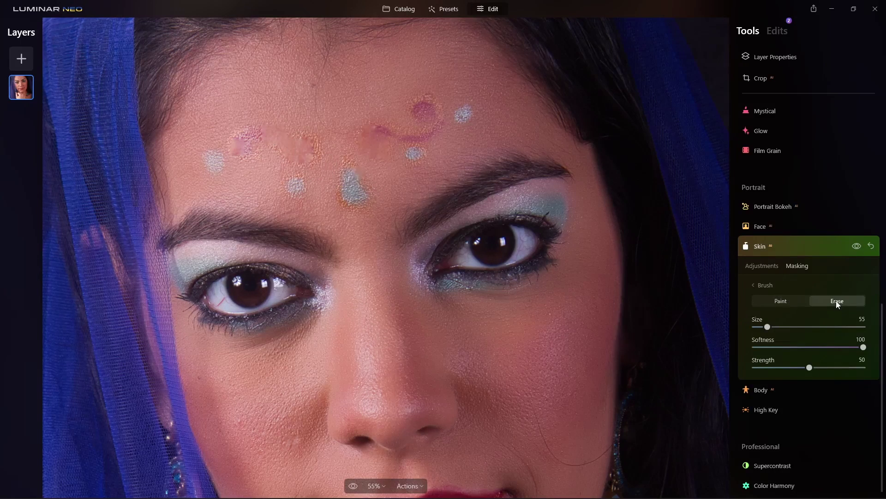
Erase smoothing from the forehead patch and swirls with the brush shrunk to Size 41.
{"action": "mouse_move", "coordinate": [331, 207]}
{"action": "left_mouse_down"}
{"action": "mouse_move", "coordinate": [290, 143]}
{"action": "mouse_move", "coordinate": [301, 150]}
{"action": "mouse_move", "coordinate": [279, 140]}
{"action": "mouse_move", "coordinate": [303, 141]}
{"action": "left_mouse_up"}
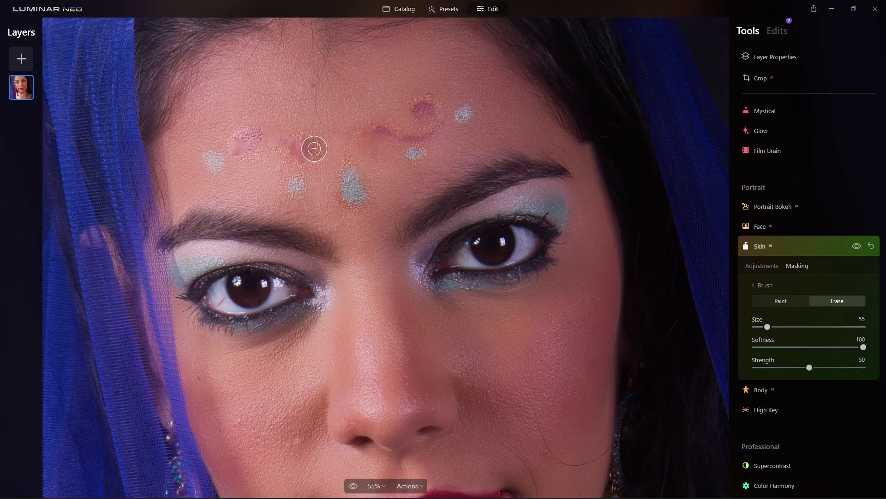
{"action": "left_click_drag", "start_coordinate": [767, 326], "coordinate": [764, 327]}
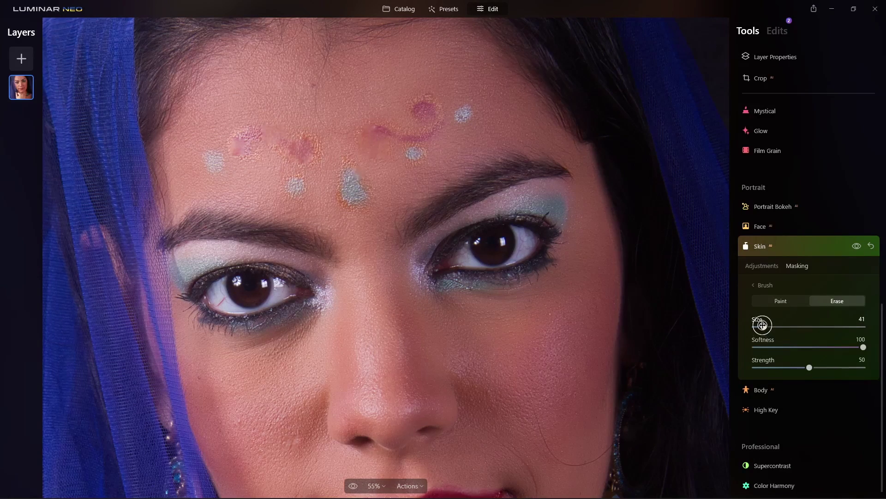
{"action": "mouse_move", "coordinate": [235, 145]}
{"action": "left_mouse_down"}
{"action": "mouse_move", "coordinate": [263, 132]}
{"action": "mouse_move", "coordinate": [290, 148]}
{"action": "mouse_move", "coordinate": [255, 129]}
{"action": "mouse_move", "coordinate": [312, 151]}
{"action": "mouse_move", "coordinate": [254, 137]}
{"action": "mouse_move", "coordinate": [238, 148]}
{"action": "mouse_move", "coordinate": [244, 133]}
{"action": "mouse_move", "coordinate": [274, 131]}
{"action": "mouse_move", "coordinate": [290, 144]}
{"action": "mouse_move", "coordinate": [274, 142]}
{"action": "mouse_move", "coordinate": [282, 147]}
{"action": "mouse_move", "coordinate": [323, 158]}
{"action": "left_mouse_up"}
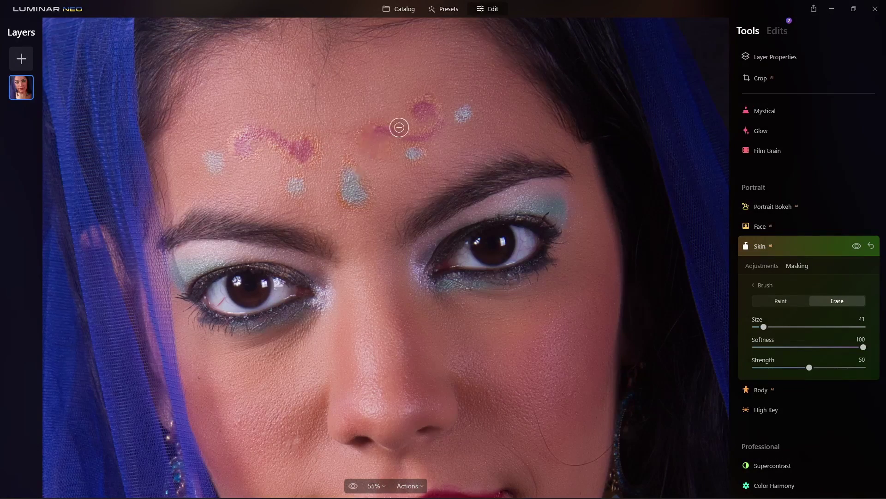
{"action": "mouse_move", "coordinate": [370, 138]}
{"action": "left_mouse_down"}
{"action": "mouse_move", "coordinate": [376, 147]}
{"action": "mouse_move", "coordinate": [390, 133]}
{"action": "mouse_move", "coordinate": [419, 136]}
{"action": "mouse_move", "coordinate": [433, 119]}
{"action": "mouse_move", "coordinate": [431, 137]}
{"action": "left_mouse_up"}
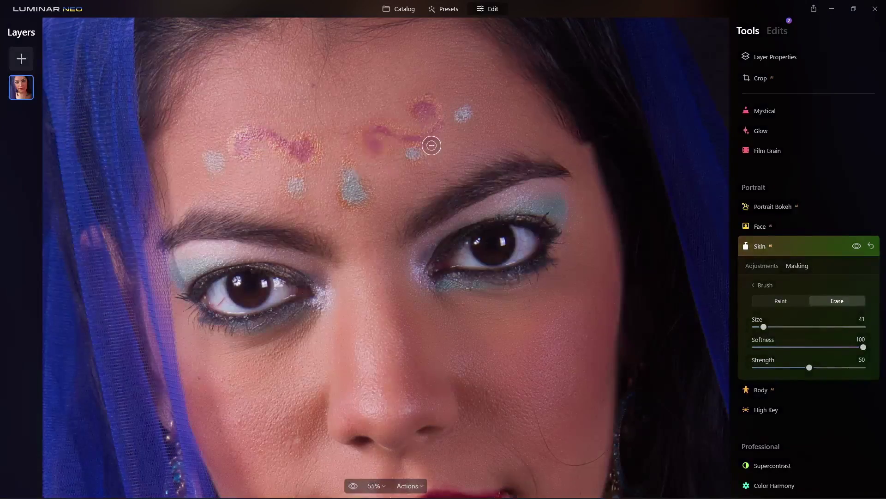
{"action": "mouse_move", "coordinate": [374, 134]}
{"action": "left_mouse_down"}
{"action": "mouse_move", "coordinate": [374, 150]}
{"action": "mouse_move", "coordinate": [375, 134]}
{"action": "left_mouse_up"}
Raise erase Strength to 70, clear the central mark and left swirl, then collapse Skin.
{"action": "left_click_drag", "start_coordinate": [809, 367], "coordinate": [820, 369]}
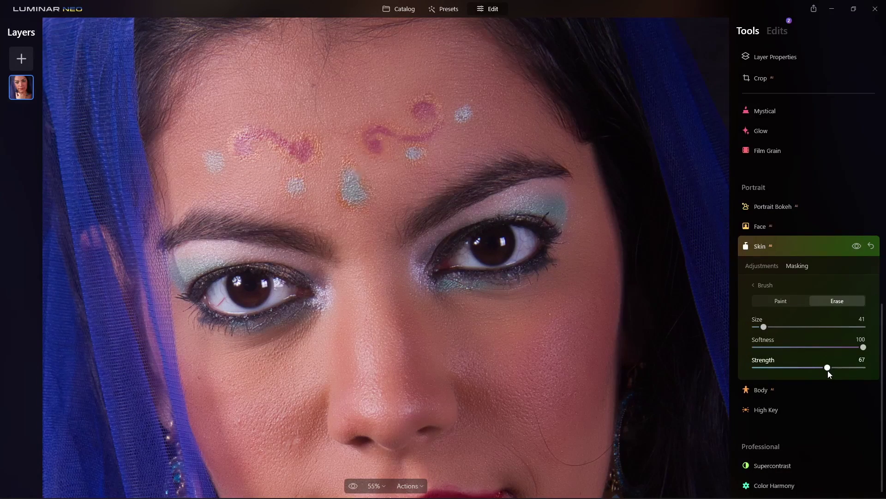
{"action": "left_click_drag", "start_coordinate": [829, 373], "coordinate": [832, 374]}
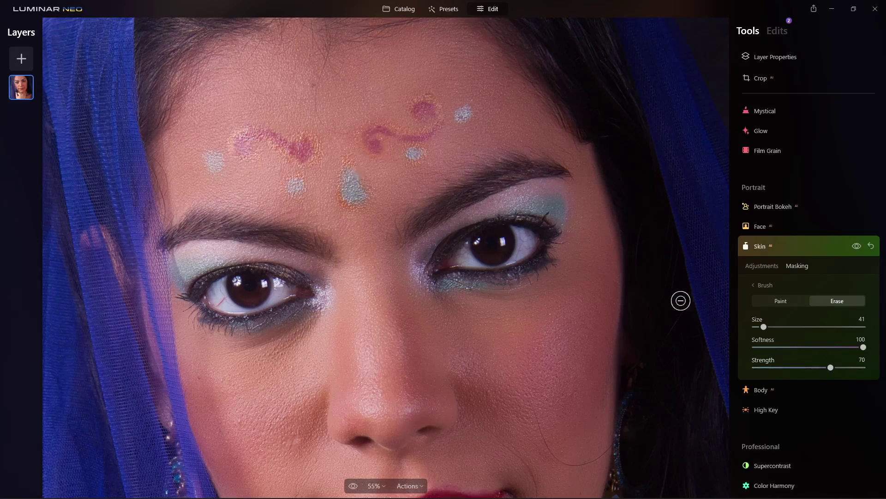
{"action": "mouse_move", "coordinate": [367, 141]}
{"action": "left_mouse_down"}
{"action": "mouse_move", "coordinate": [369, 149]}
{"action": "mouse_move", "coordinate": [365, 132]}
{"action": "mouse_move", "coordinate": [377, 137]}
{"action": "left_mouse_up"}
{"action": "mouse_move", "coordinate": [298, 149]}
{"action": "left_mouse_down"}
{"action": "mouse_move", "coordinate": [287, 148]}
{"action": "mouse_move", "coordinate": [300, 149]}
{"action": "left_mouse_up"}
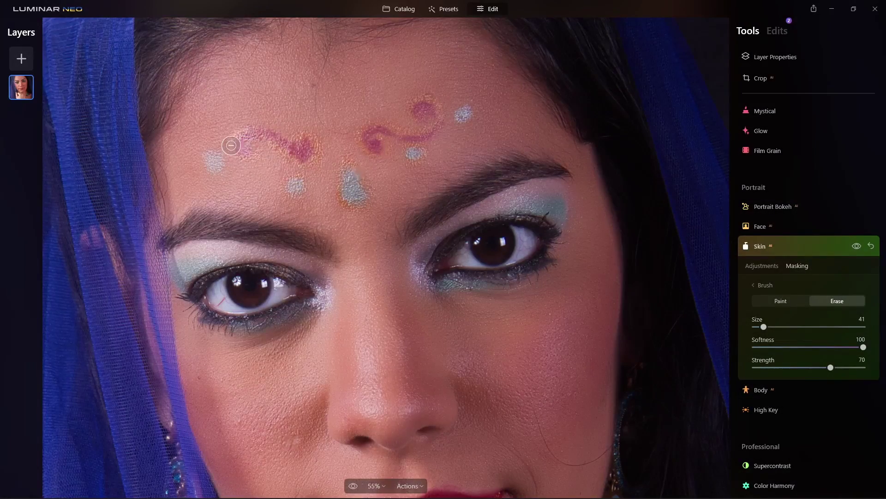
{"action": "mouse_move", "coordinate": [235, 152]}
{"action": "left_mouse_down"}
{"action": "mouse_move", "coordinate": [240, 136]}
{"action": "mouse_move", "coordinate": [258, 138]}
{"action": "left_mouse_up"}
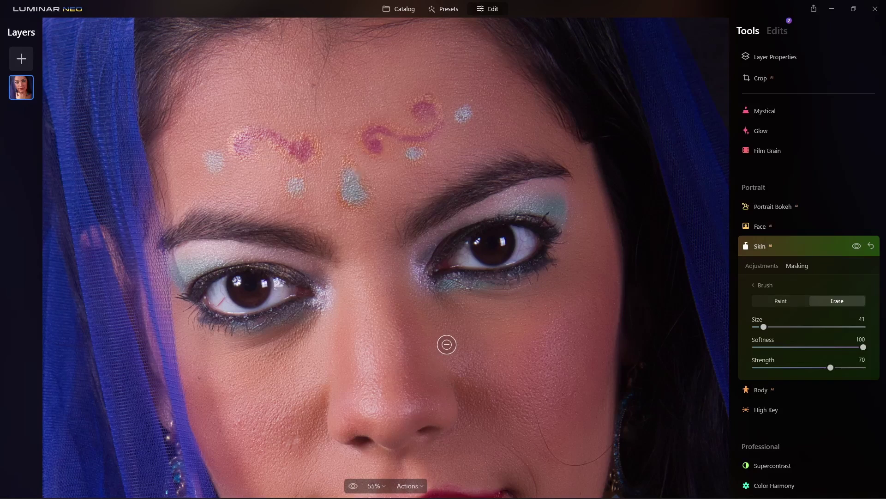
{"action": "scroll", "coordinate": [435, 340], "scroll_direction": "down", "scroll_amount": 3}
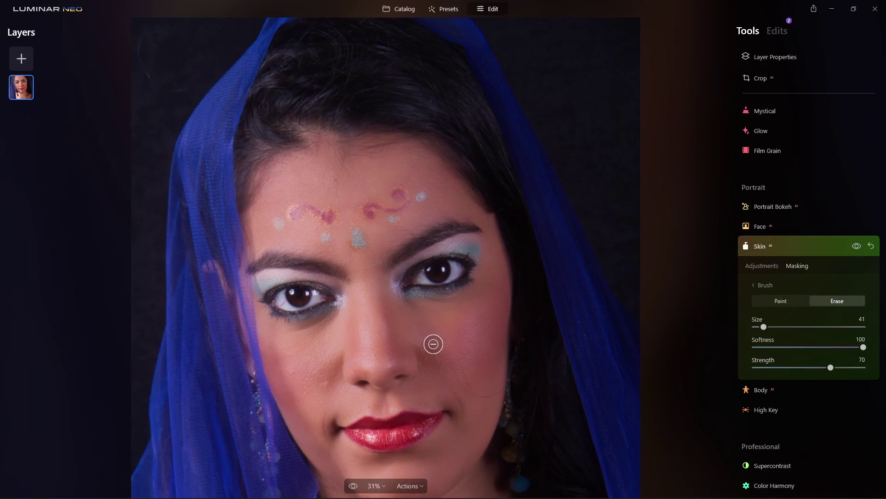
{"action": "scroll", "coordinate": [434, 344], "scroll_direction": "down", "scroll_amount": 2}
{"action": "scroll", "coordinate": [433, 342], "scroll_direction": "down", "scroll_amount": 1}
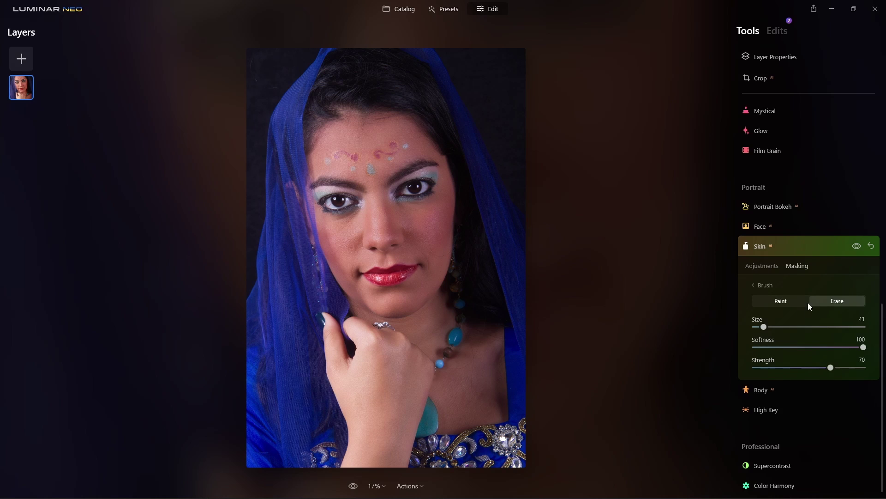
{"action": "scroll", "coordinate": [445, 244], "scroll_direction": "up", "scroll_amount": 5}
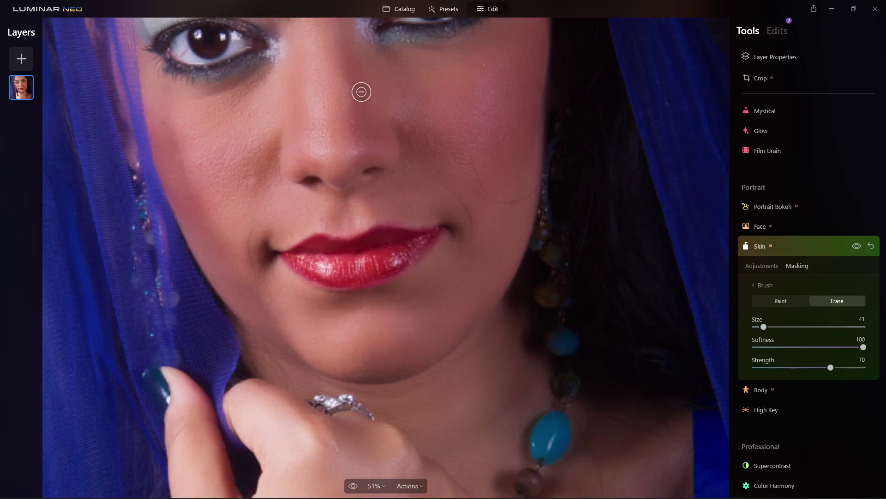
{"action": "left_click_drag", "start_coordinate": [368, 111], "coordinate": [393, 340]}
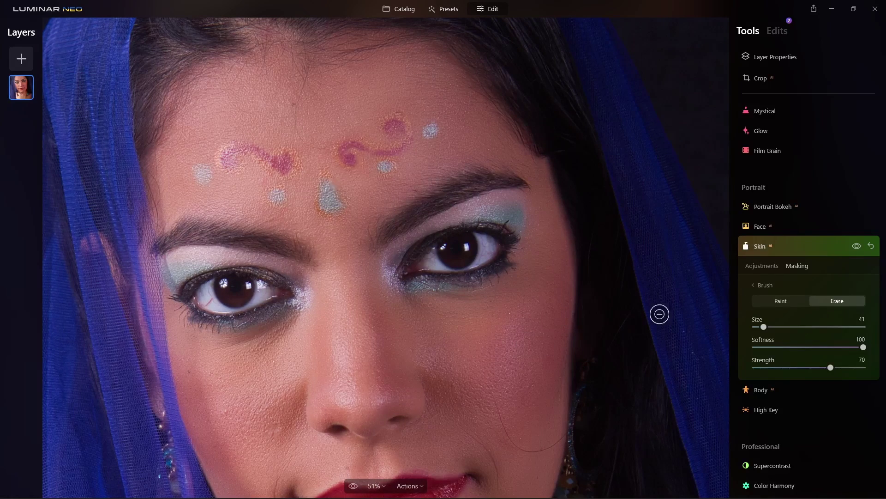
{"action": "left_click", "coordinate": [823, 249]}
Open the Erase tool and shrink the brush to Size 13.
{"action": "scroll", "coordinate": [776, 164], "scroll_direction": "up", "scroll_amount": 8}
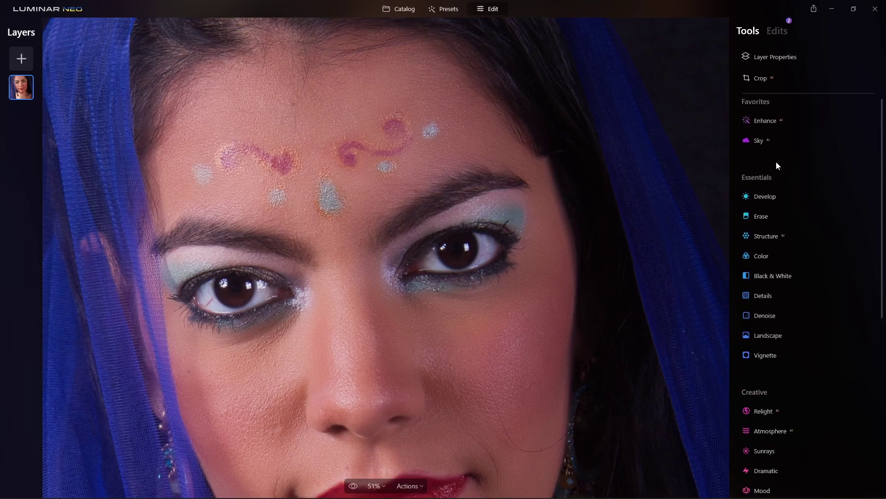
{"action": "left_click", "coordinate": [769, 225]}
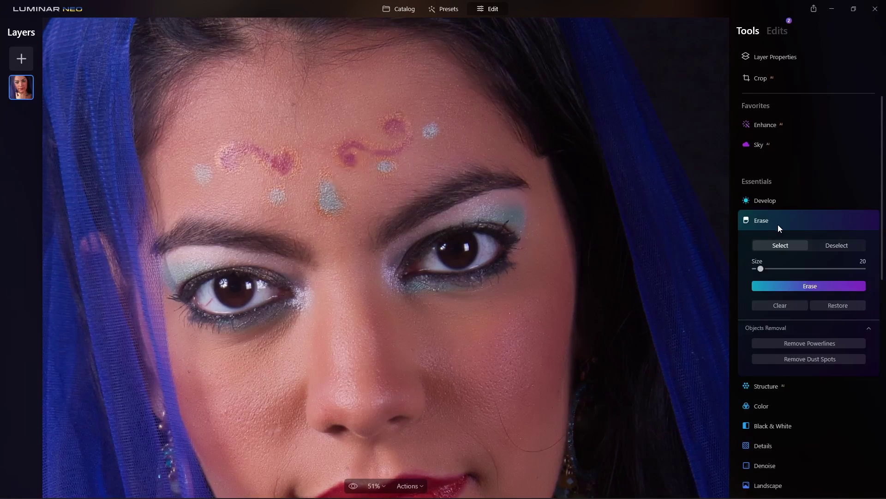
{"action": "scroll", "coordinate": [784, 199], "scroll_direction": "down", "scroll_amount": 1}
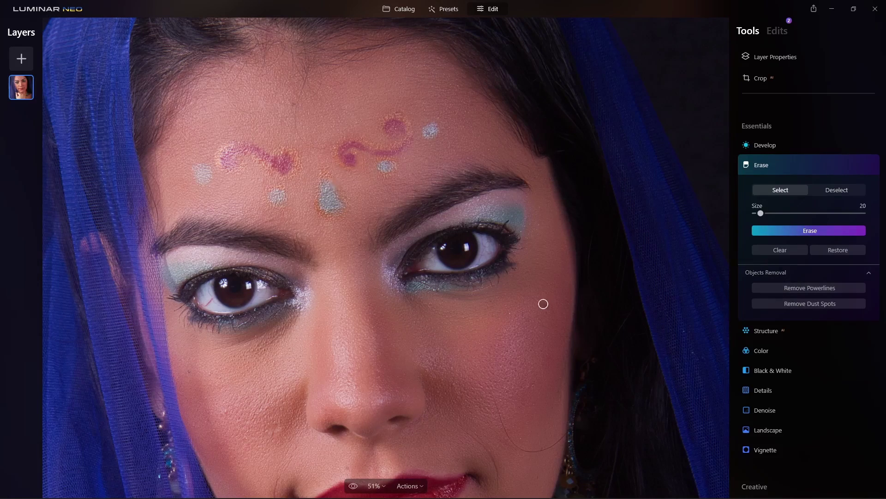
{"action": "scroll", "coordinate": [491, 344], "scroll_direction": "up", "scroll_amount": 1}
{"action": "scroll", "coordinate": [464, 339], "scroll_direction": "down", "scroll_amount": 2}
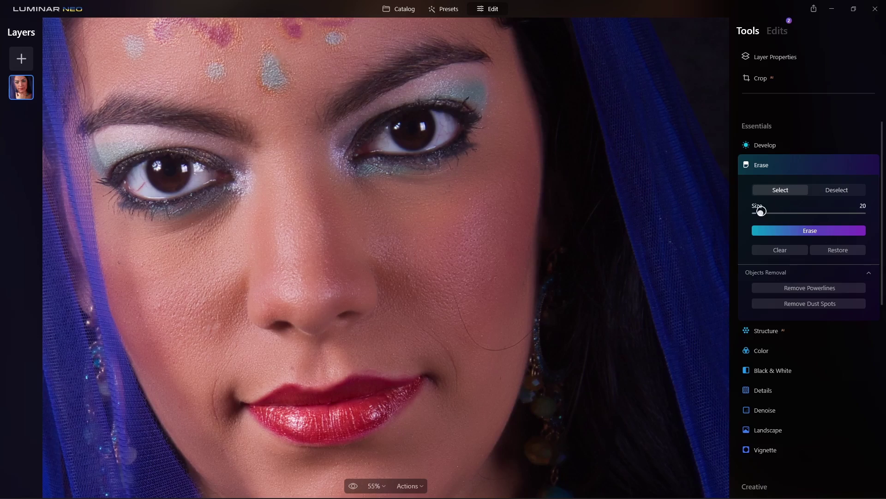
{"action": "left_click_drag", "start_coordinate": [760, 213], "coordinate": [756, 213]}
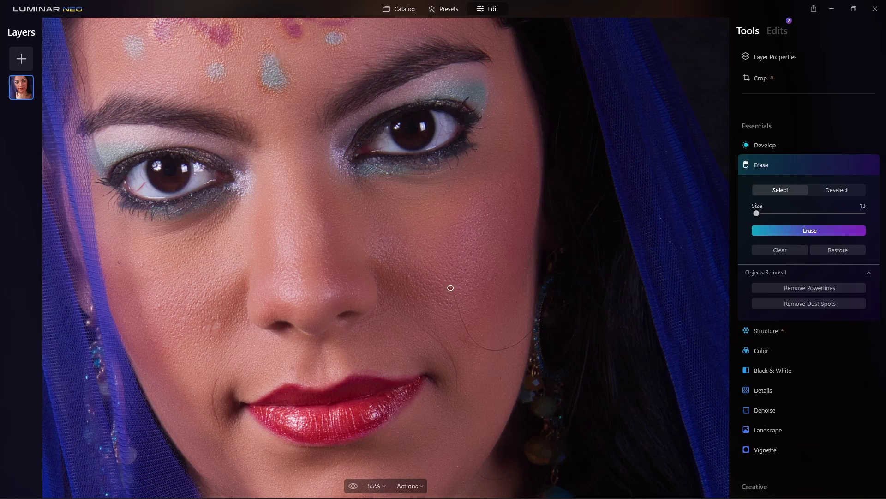
Paint over the stray hair right of the nose and erase it, then collapse Erase.
{"action": "left_click_drag", "start_coordinate": [462, 315], "coordinate": [466, 327]}
{"action": "left_click", "coordinate": [758, 231]}
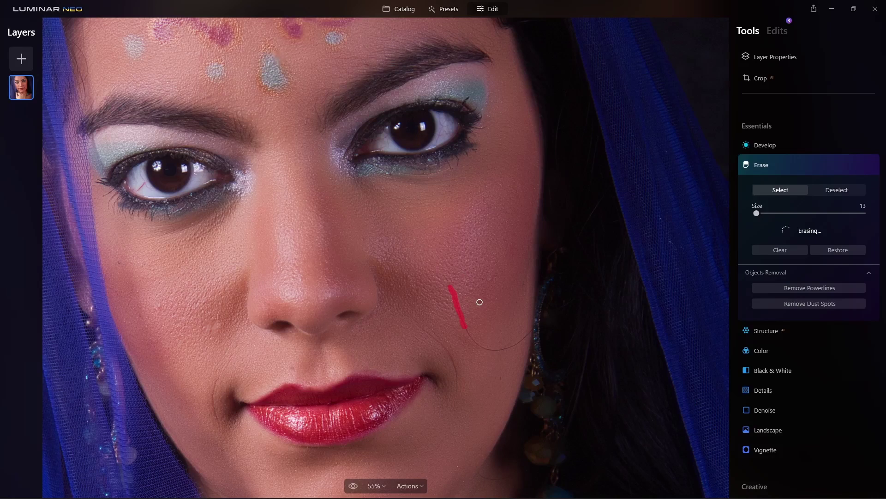
{"action": "scroll", "coordinate": [485, 301], "scroll_direction": "up", "scroll_amount": 2}
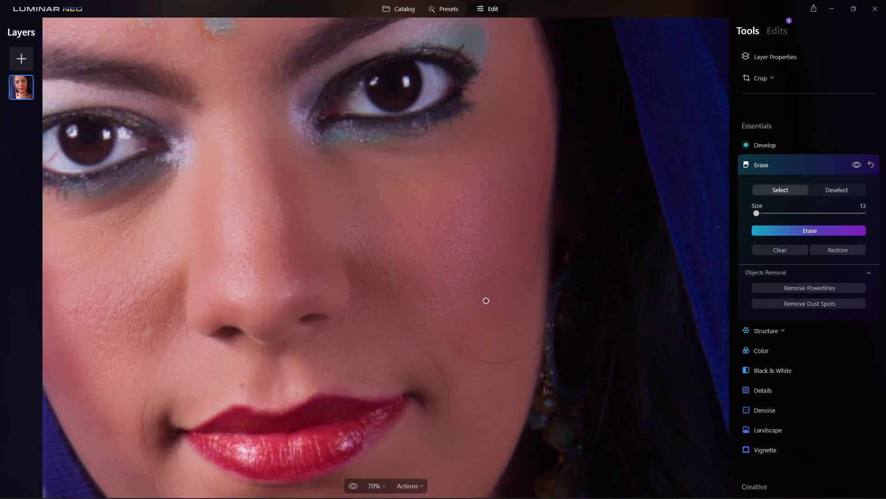
{"action": "scroll", "coordinate": [486, 301], "scroll_direction": "up", "scroll_amount": 2}
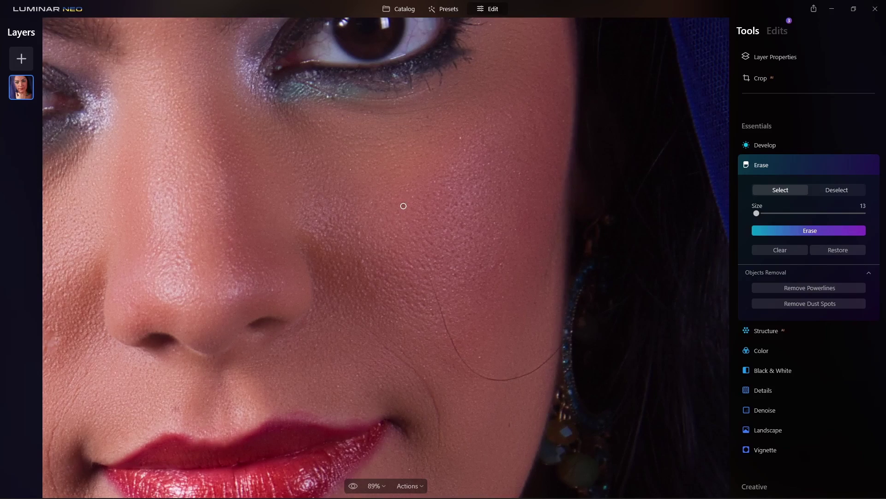
{"action": "scroll", "coordinate": [404, 206], "scroll_direction": "down", "scroll_amount": 6}
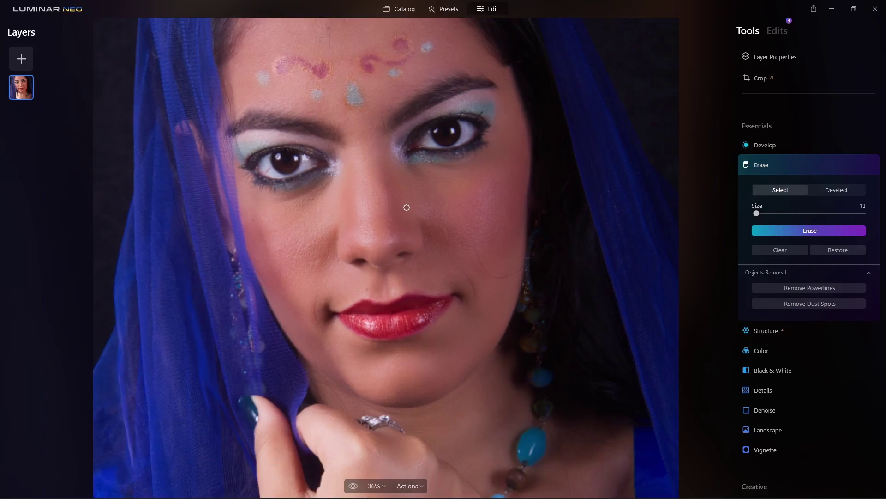
{"action": "scroll", "coordinate": [407, 208], "scroll_direction": "down", "scroll_amount": 2}
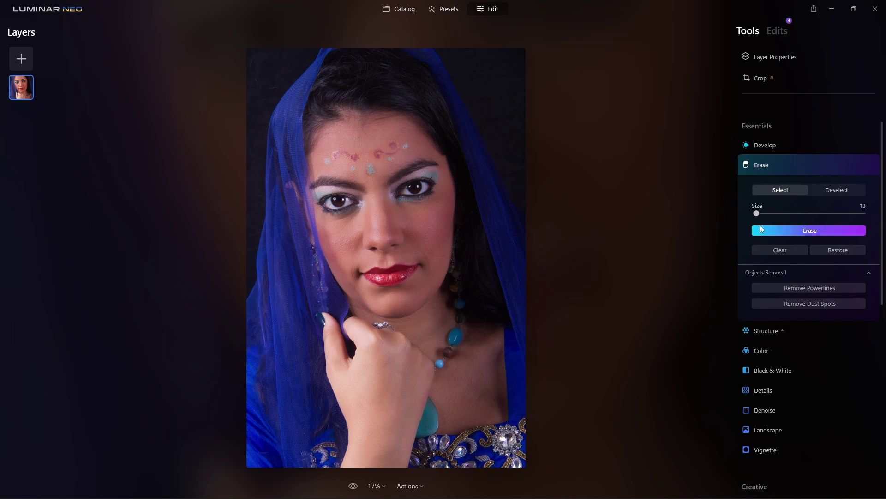
{"action": "left_click", "coordinate": [803, 168]}
Zoom the canvas out from 36% to 17% so the full photo is visible.
{"action": "scroll", "coordinate": [487, 341], "scroll_direction": "up", "scroll_amount": 3}
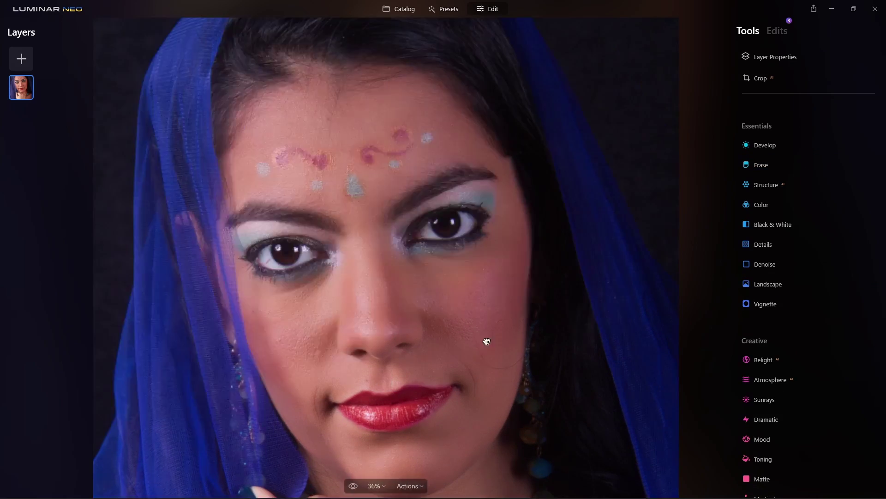
{"action": "left_click_drag", "start_coordinate": [486, 341], "coordinate": [485, 330]}
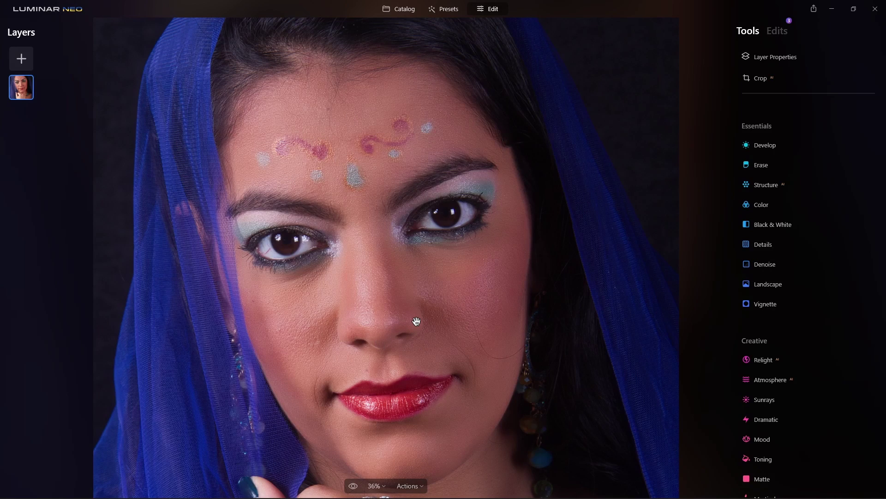
{"action": "key", "text": "ctrl+0"}
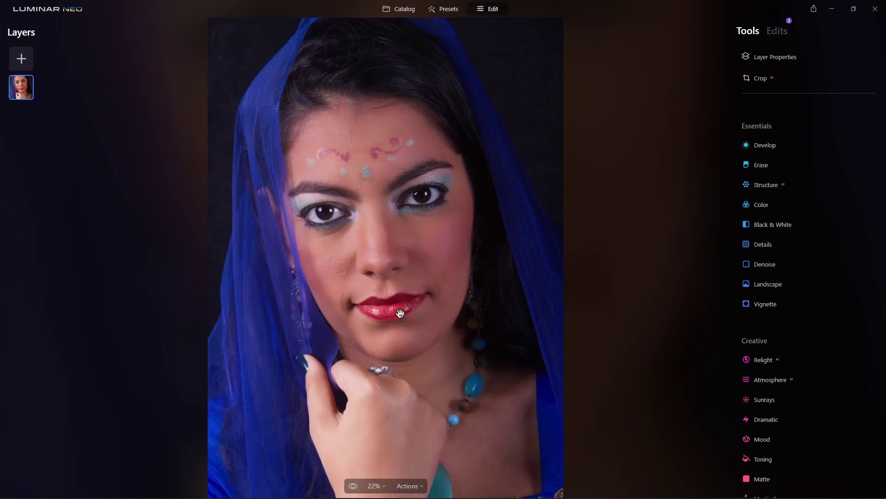
{"action": "key", "text": "ctrl+minus"}
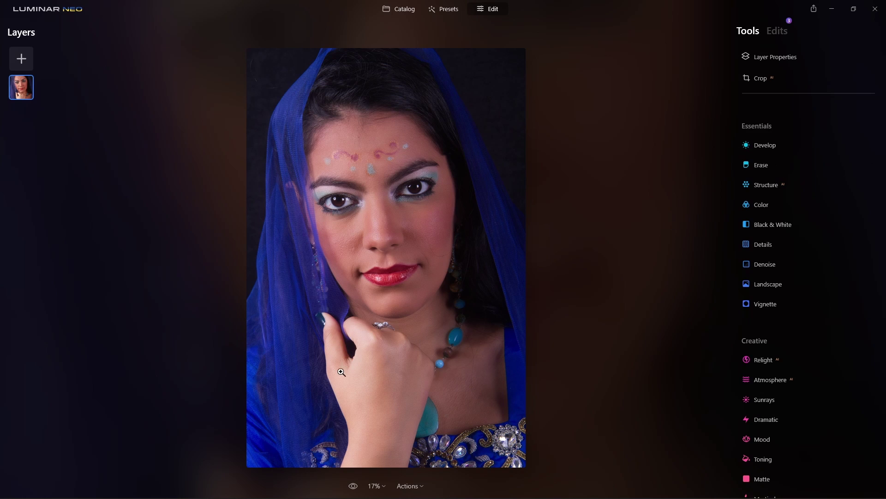
Set Develop Exposure to -1.92 and show its Masking options.
{"action": "left_click", "coordinate": [801, 147]}
{"action": "left_click_drag", "start_coordinate": [811, 208], "coordinate": [790, 207]}
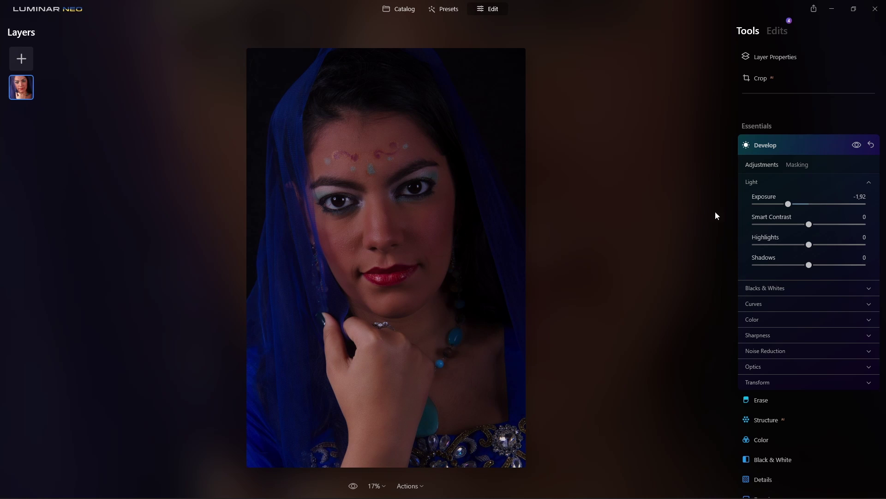
{"action": "left_click", "coordinate": [793, 165]}
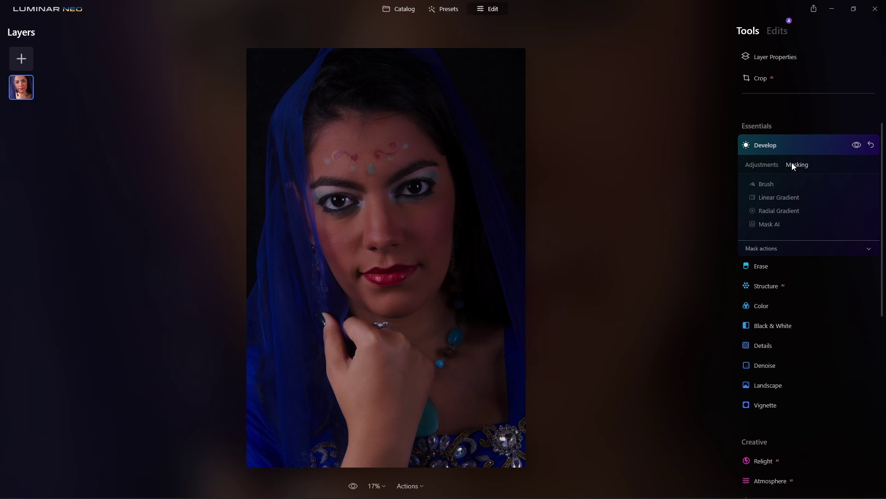
Try an inverted radial gradient mask over the hand, toggling Develop to compare.
{"action": "left_click", "coordinate": [788, 211]}
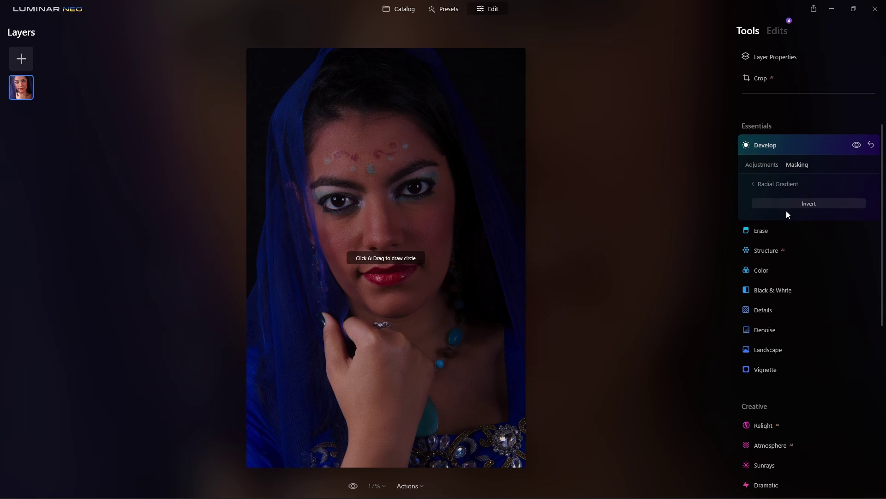
{"action": "left_click", "coordinate": [801, 204]}
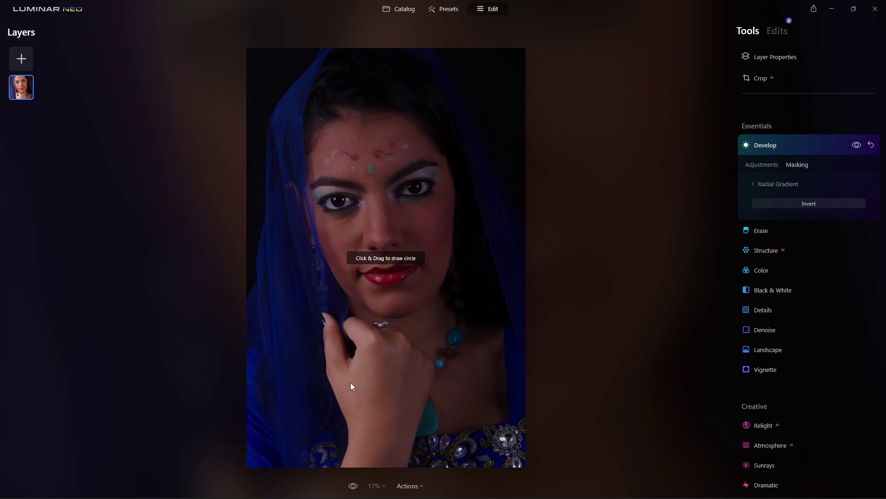
{"action": "left_click_drag", "start_coordinate": [344, 379], "coordinate": [397, 432]}
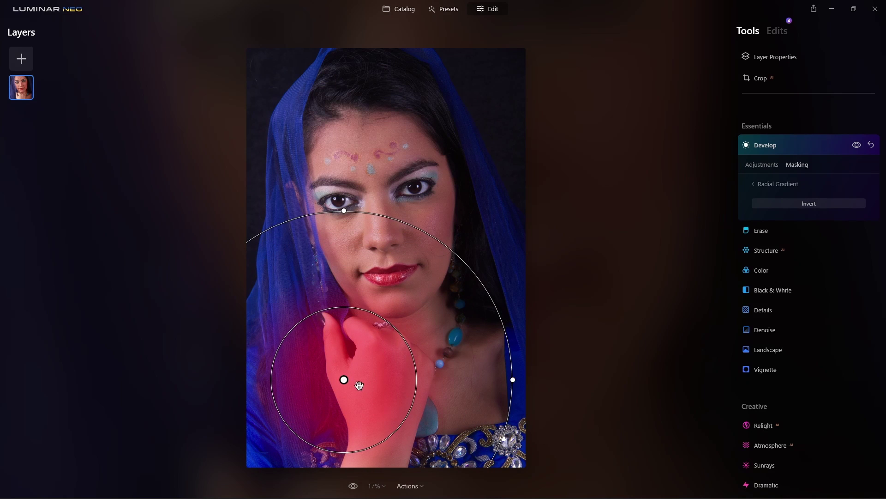
{"action": "left_click_drag", "start_coordinate": [353, 378], "coordinate": [362, 391]}
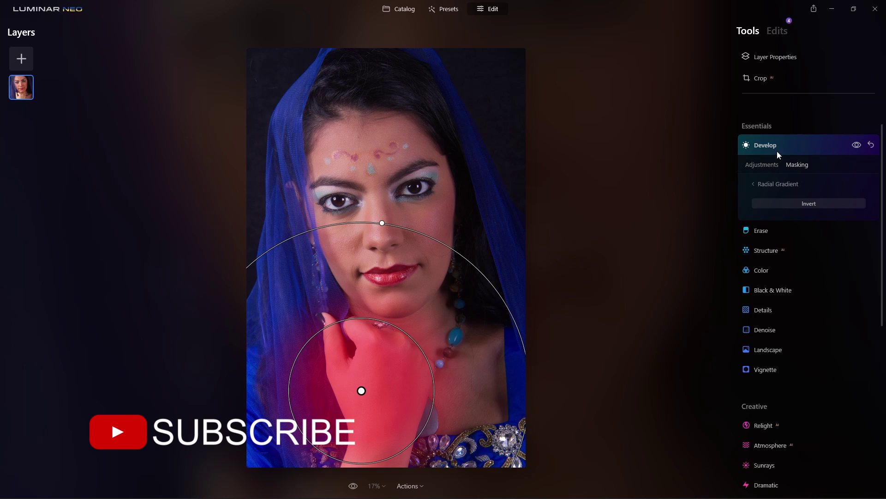
{"action": "left_click", "coordinate": [857, 145]}
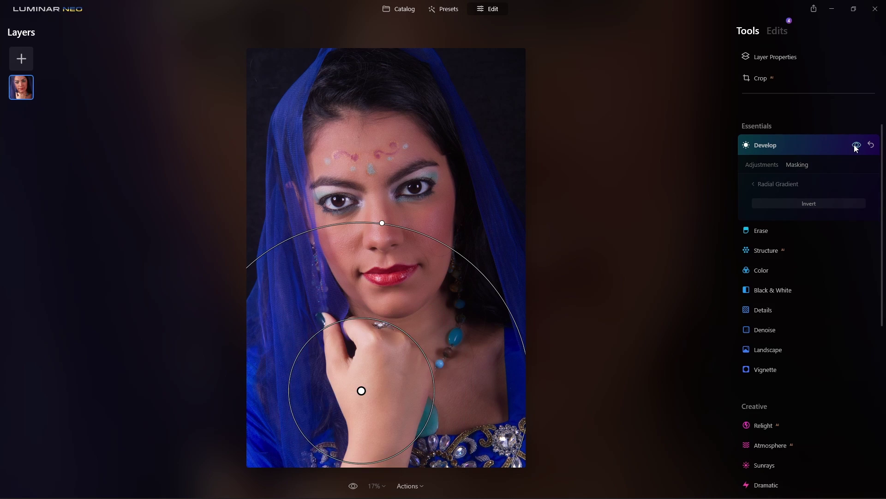
{"action": "left_click", "coordinate": [857, 147]}
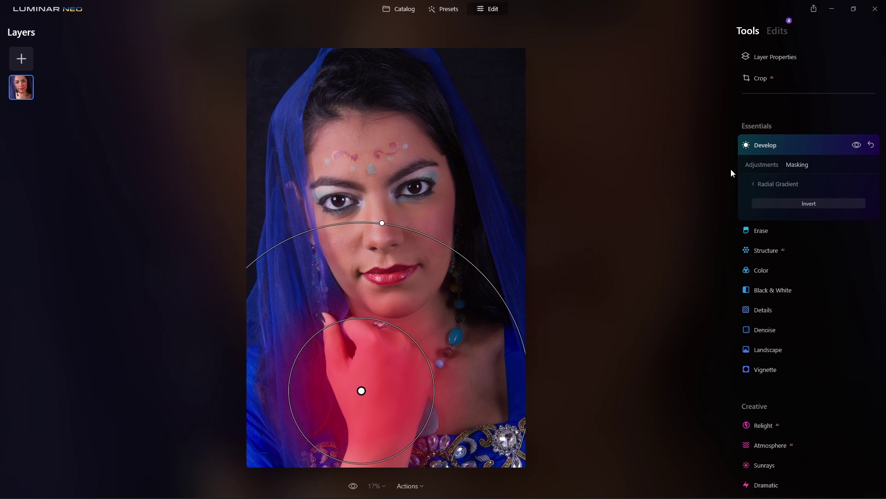
{"action": "left_click", "coordinate": [760, 166]}
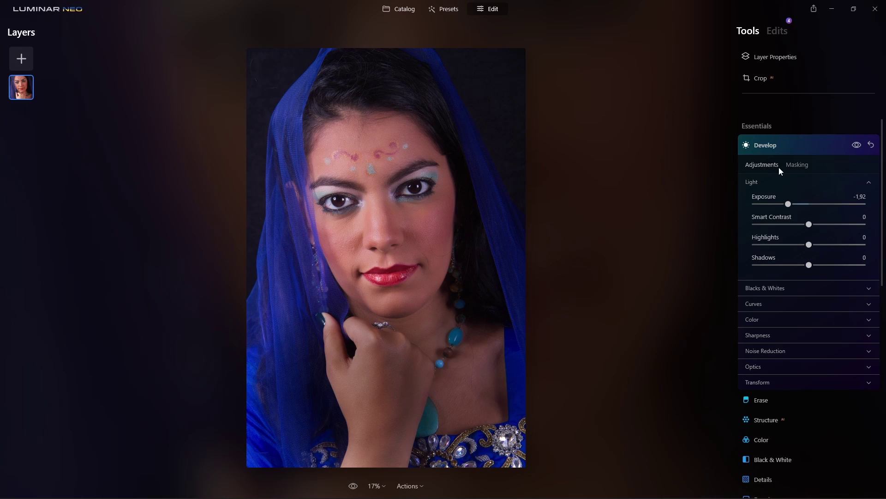
{"action": "left_click", "coordinate": [801, 166]}
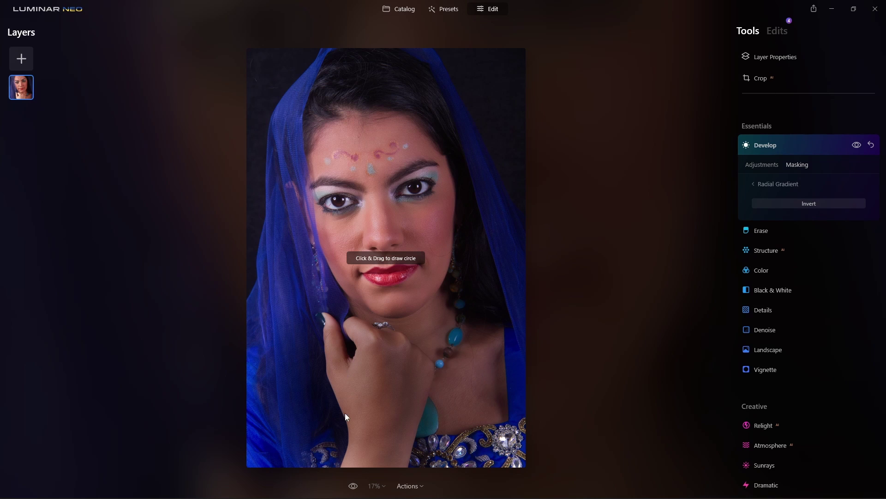
Clear the Develop mask and start a Linear Gradient mask instead.
{"action": "left_click", "coordinate": [777, 33]}
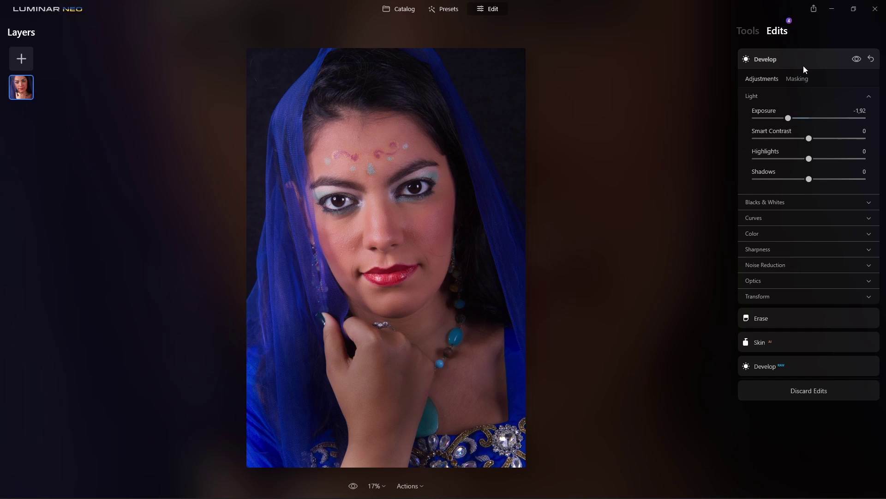
{"action": "left_click", "coordinate": [791, 80]}
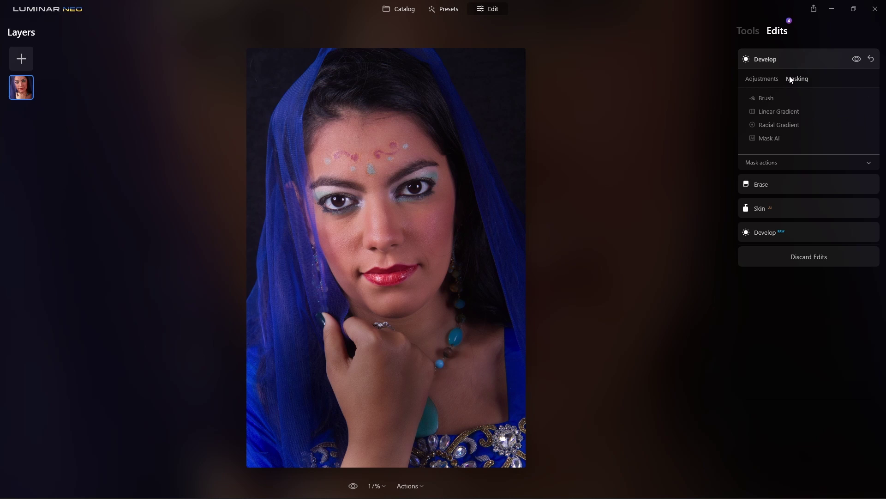
{"action": "left_click", "coordinate": [860, 161]}
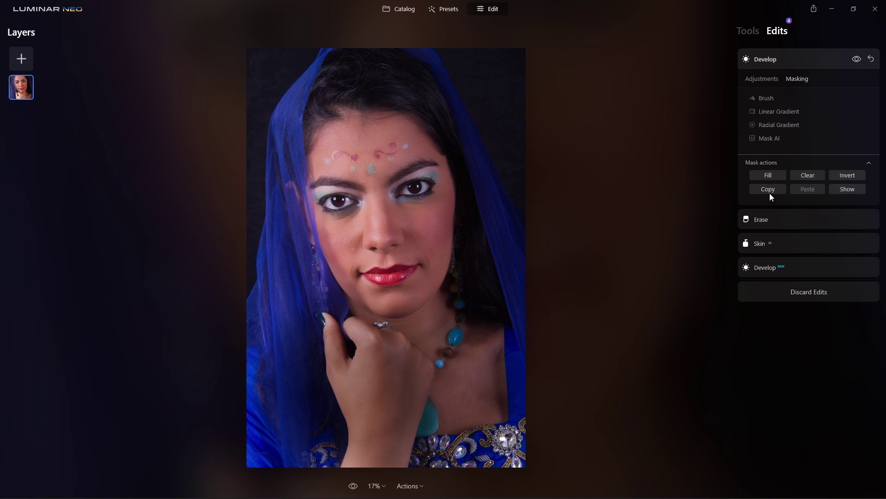
{"action": "left_click", "coordinate": [814, 175]}
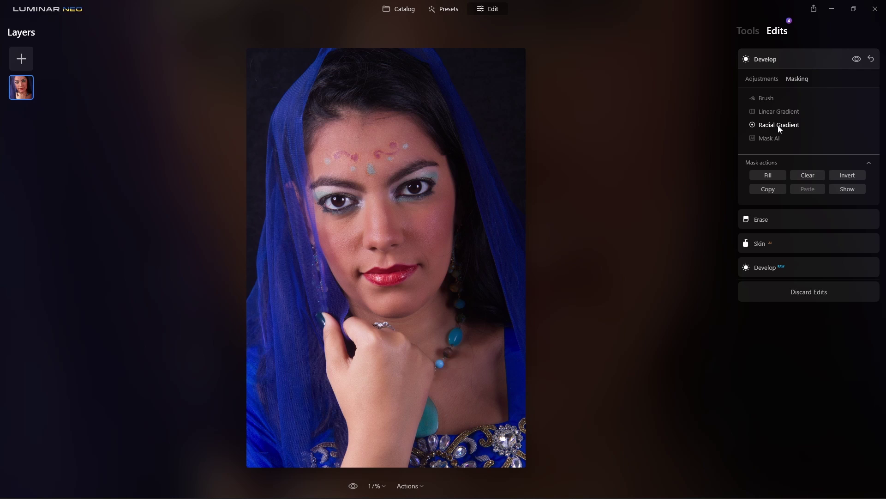
{"action": "left_click", "coordinate": [780, 112]}
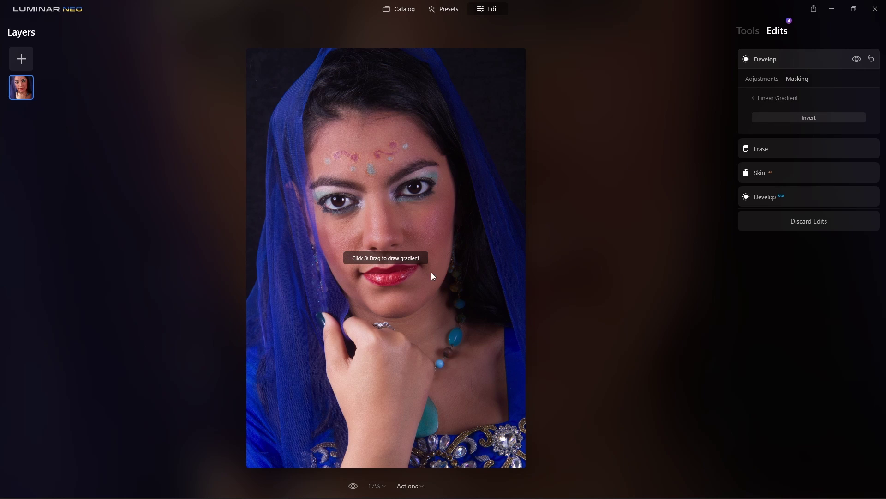
{"action": "left_click", "coordinate": [770, 83]}
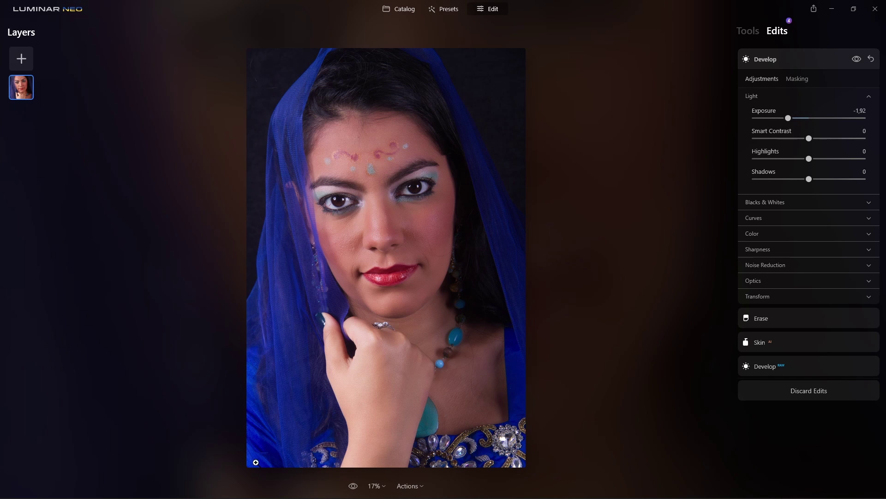
Lay the linear gradient up from the lower-left corner, edging its top toward the face.
{"action": "left_click", "coordinate": [800, 80]}
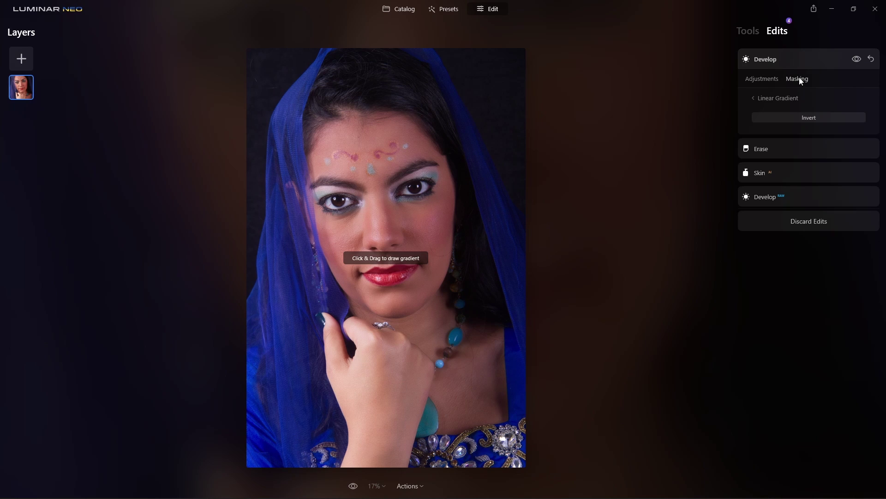
{"action": "left_click_drag", "start_coordinate": [251, 464], "coordinate": [428, 272]}
{"action": "left_click_drag", "start_coordinate": [339, 366], "coordinate": [355, 354]}
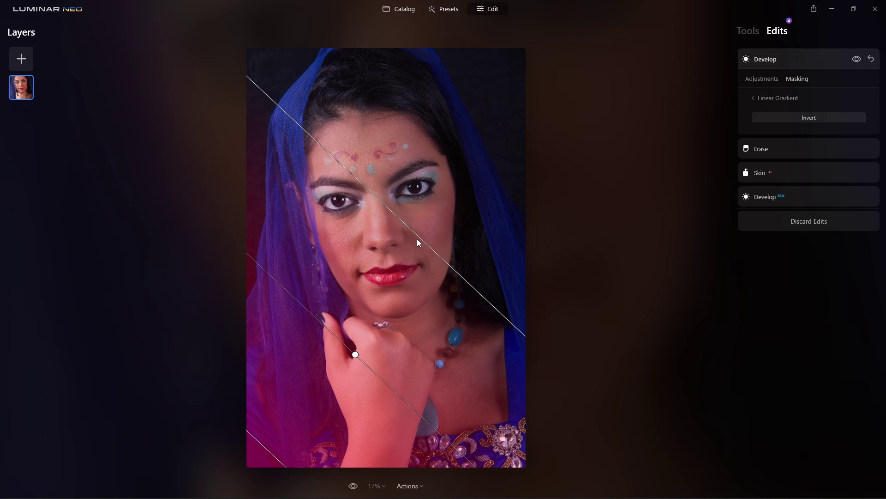
{"action": "left_click_drag", "start_coordinate": [418, 237], "coordinate": [410, 261]}
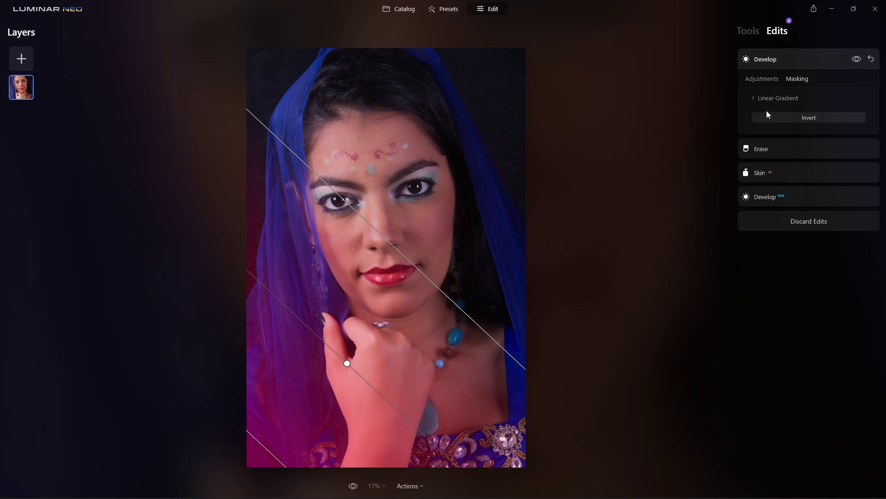
Darken the masked area with Exposure -3.08.
{"action": "left_click", "coordinate": [763, 84]}
{"action": "left_click_drag", "start_coordinate": [786, 119], "coordinate": [777, 120]}
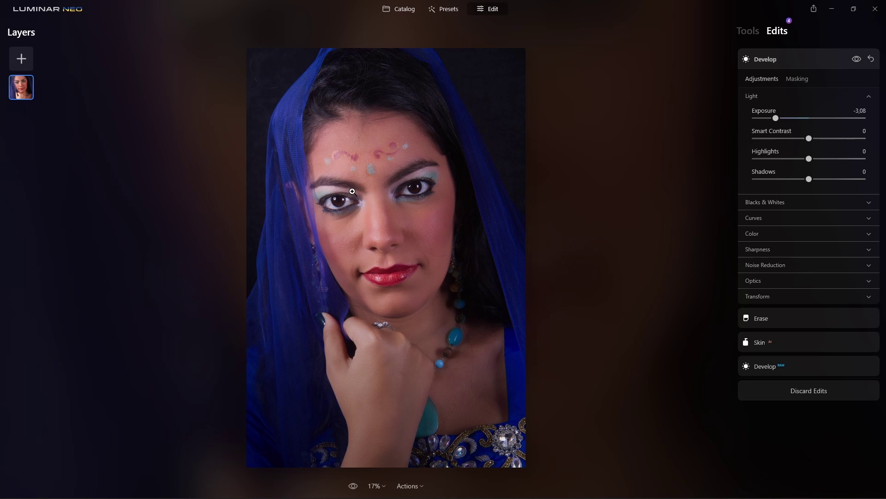
{"action": "scroll", "coordinate": [354, 192], "scroll_direction": "up", "scroll_amount": 3}
{"action": "scroll", "coordinate": [354, 194], "scroll_direction": "down", "scroll_amount": 2}
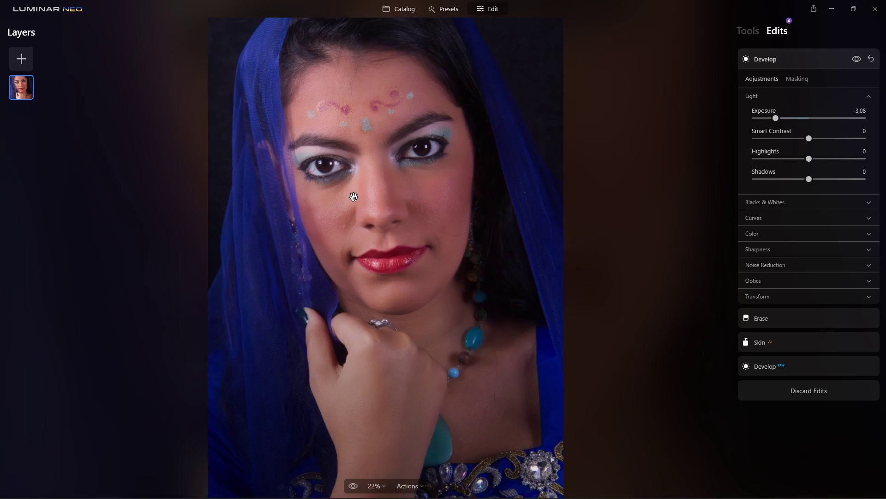
{"action": "left_click", "coordinate": [747, 35]}
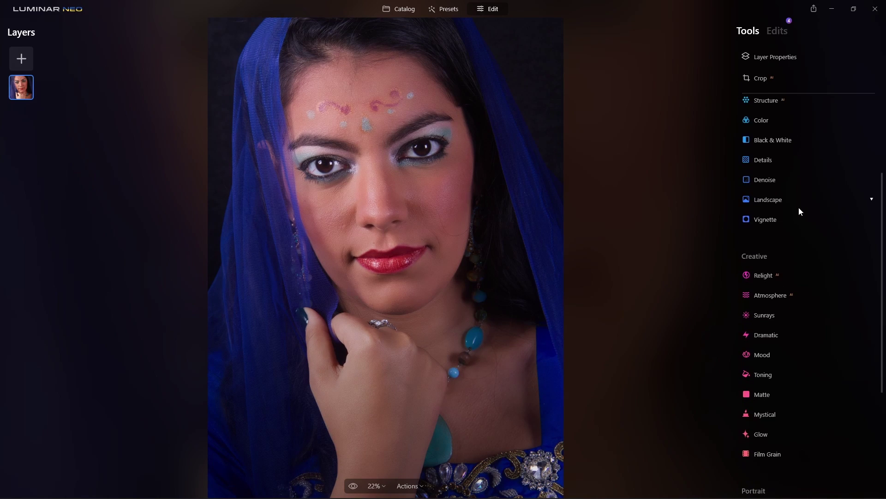
Centre the Vignette on the subject and darken its Amount.
{"action": "scroll", "coordinate": [460, 237], "scroll_direction": "down", "scroll_amount": 2}
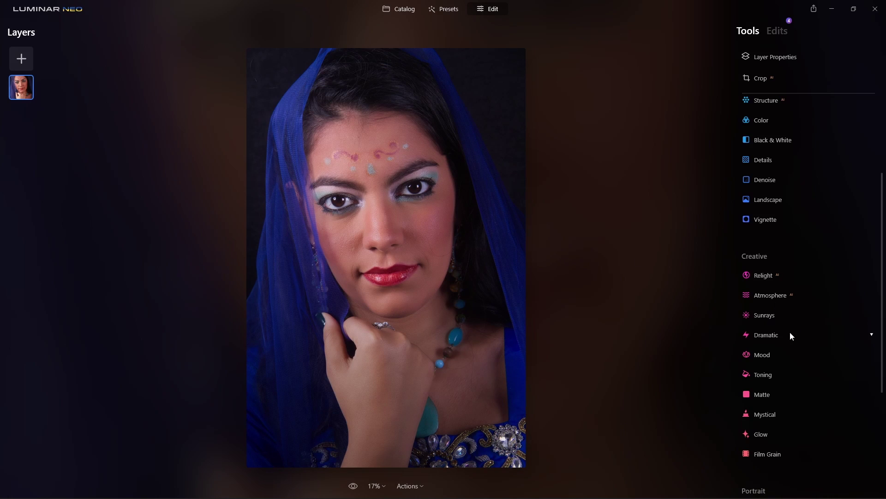
{"action": "scroll", "coordinate": [780, 258], "scroll_direction": "up", "scroll_amount": 2}
{"action": "scroll", "coordinate": [780, 257], "scroll_direction": "up", "scroll_amount": 1}
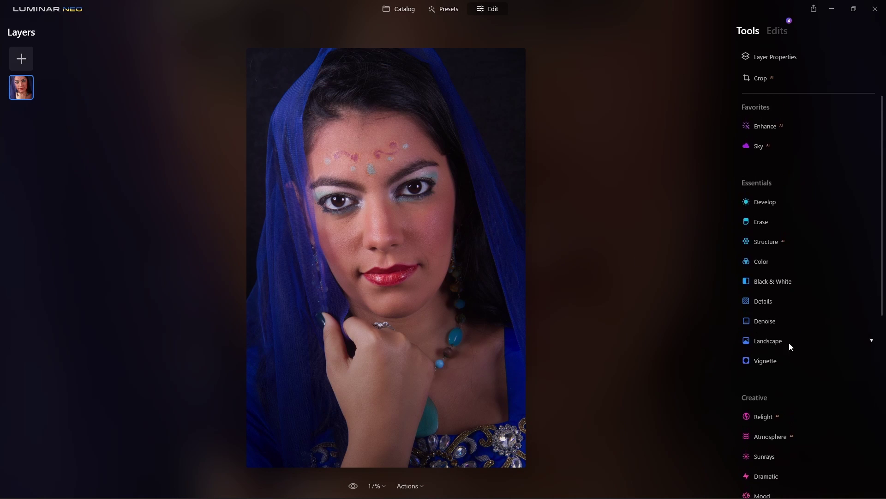
{"action": "left_click", "coordinate": [762, 361]}
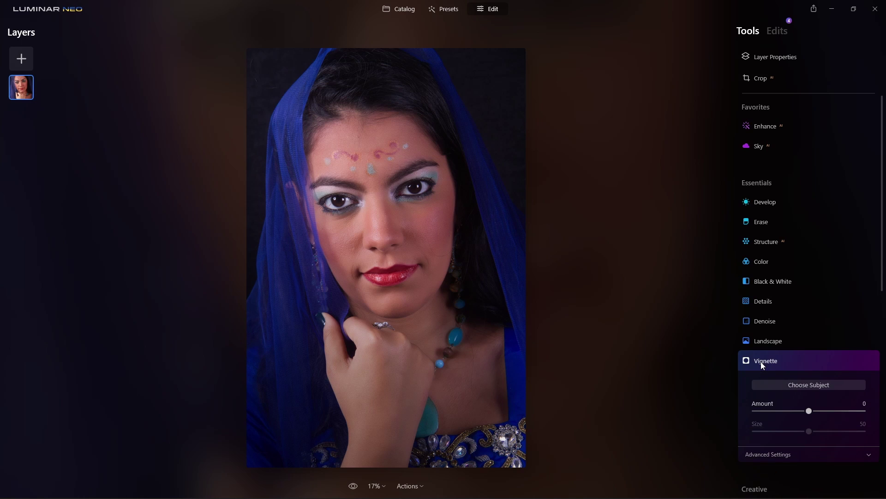
{"action": "left_click", "coordinate": [807, 387]}
{"action": "scroll", "coordinate": [800, 358], "scroll_direction": "down", "scroll_amount": 2}
{"action": "left_click_drag", "start_coordinate": [808, 300], "coordinate": [768, 301]}
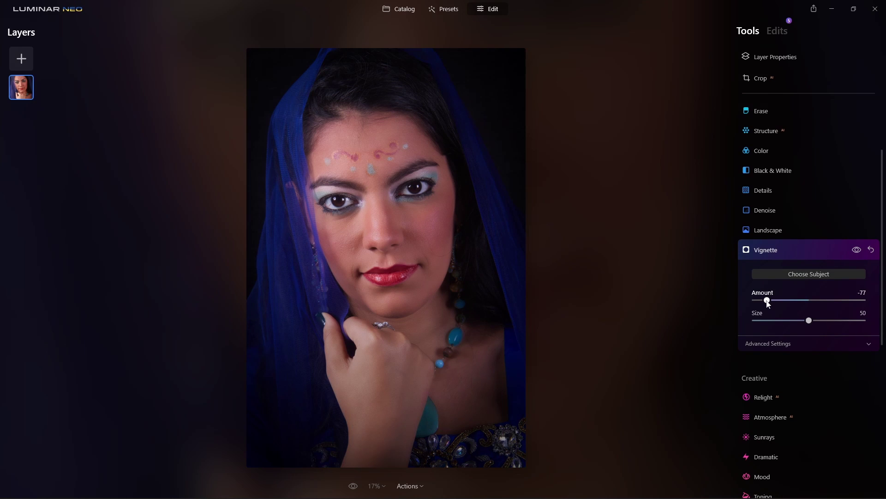
Feather the vignette edge to 60, test Inner Light, and settle Amount at -79.
{"action": "left_click", "coordinate": [802, 347]}
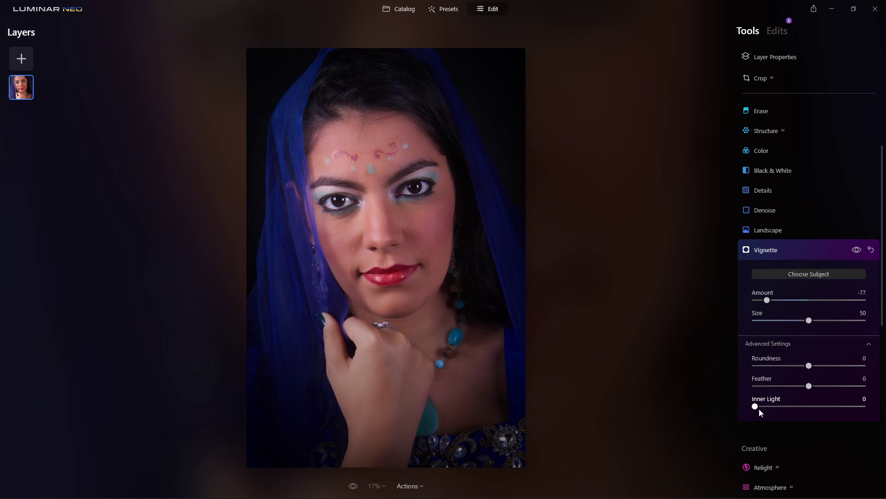
{"action": "left_click_drag", "start_coordinate": [818, 385], "coordinate": [849, 386]}
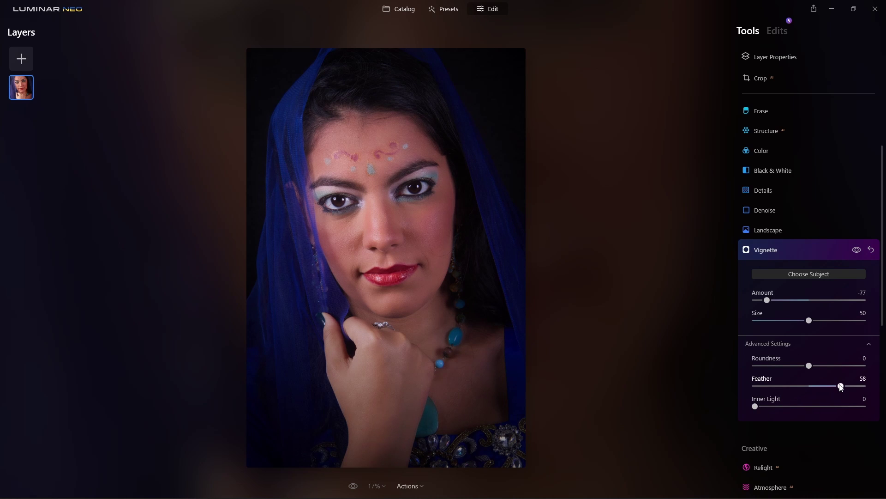
{"action": "left_click_drag", "start_coordinate": [756, 407], "coordinate": [730, 406]}
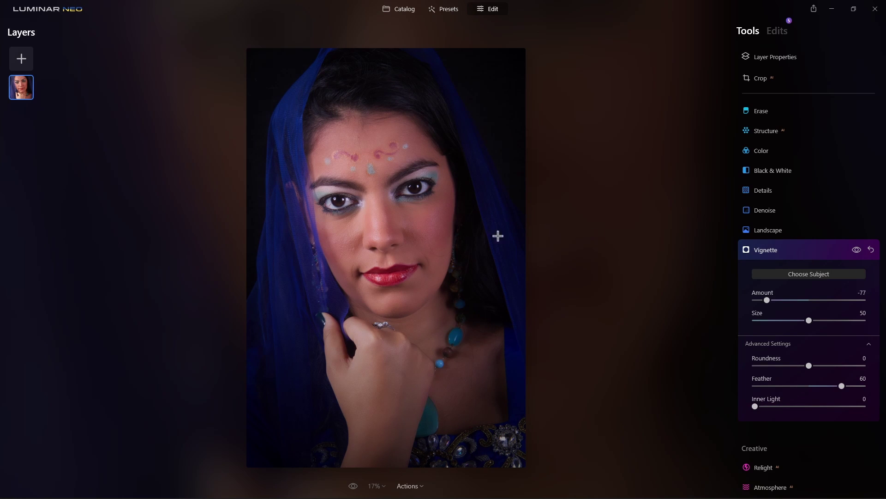
{"action": "mouse_move", "coordinate": [768, 301]}
{"action": "left_mouse_down"}
{"action": "mouse_move", "coordinate": [802, 300]}
{"action": "mouse_move", "coordinate": [757, 301]}
{"action": "mouse_move", "coordinate": [768, 304]}
{"action": "left_mouse_up"}
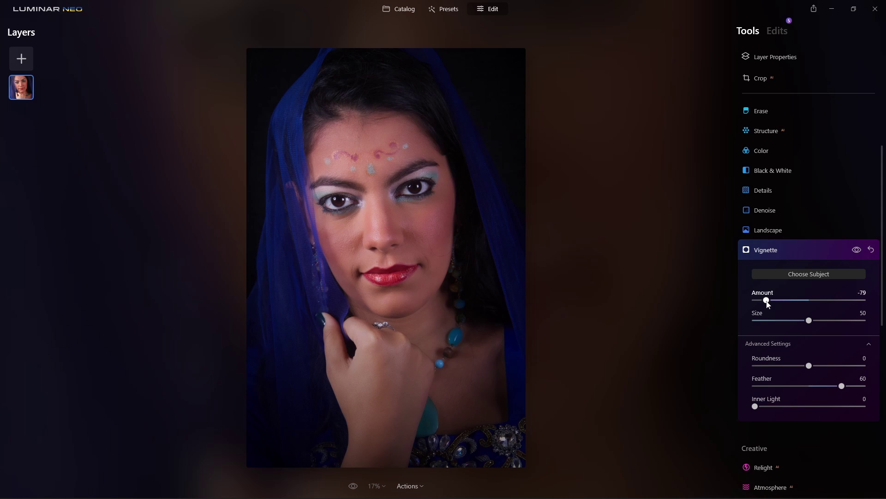
{"action": "left_click", "coordinate": [807, 249]}
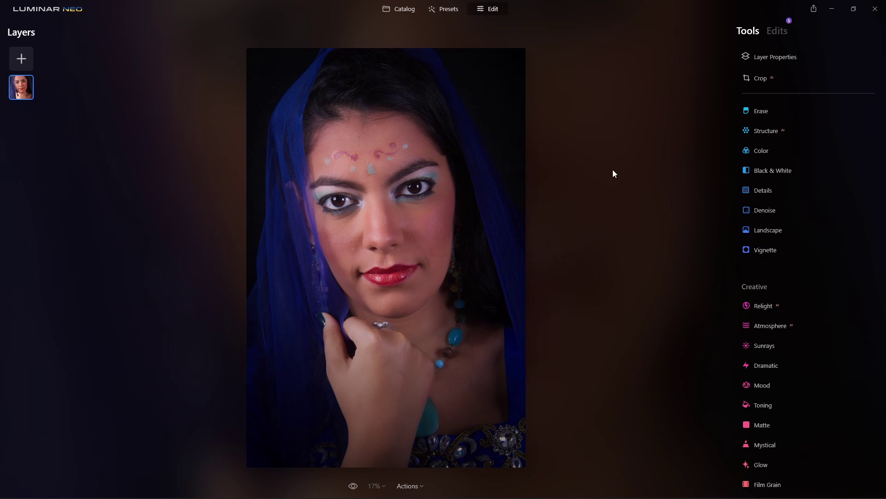
Compare the edit with the original photo, then zoom in on the face.
{"action": "left_click", "coordinate": [354, 487]}
{"action": "left_click", "coordinate": [354, 486]}
{"action": "scroll", "coordinate": [373, 280], "scroll_direction": "up", "scroll_amount": 2}
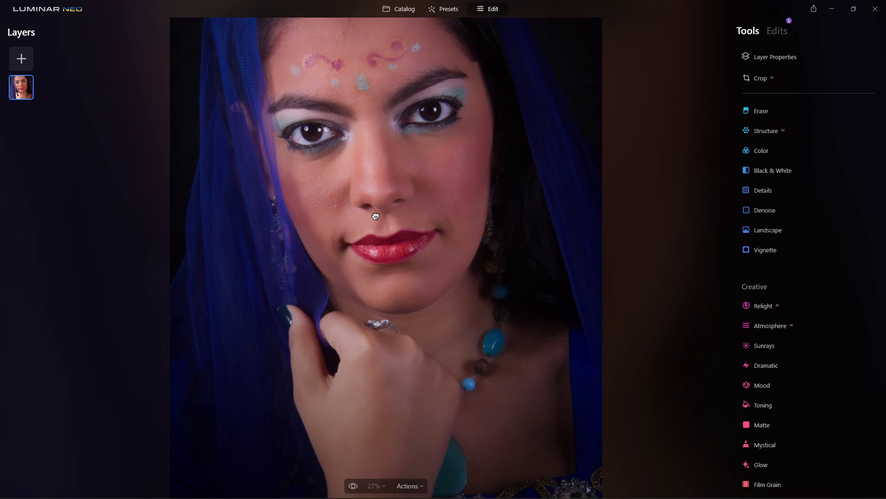
{"action": "left_click_drag", "start_coordinate": [373, 197], "coordinate": [385, 258]}
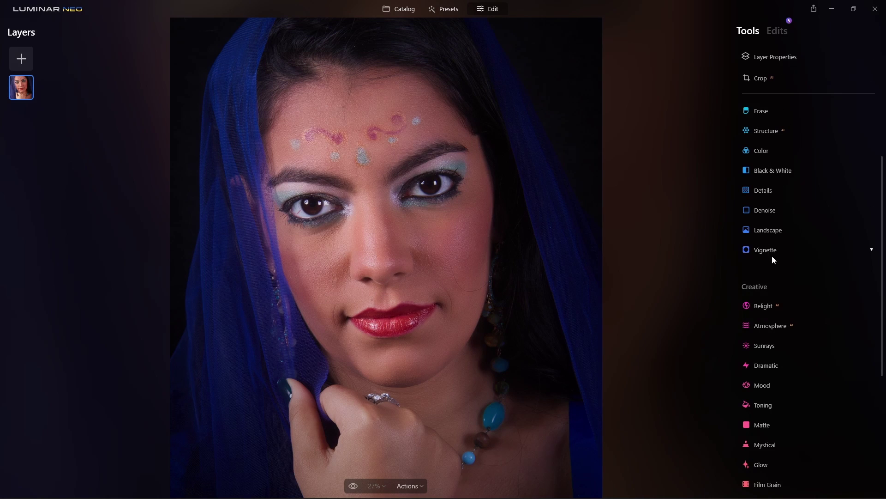
Raise the applied Skin edit's Amount to 77.
{"action": "left_click", "coordinate": [777, 33]}
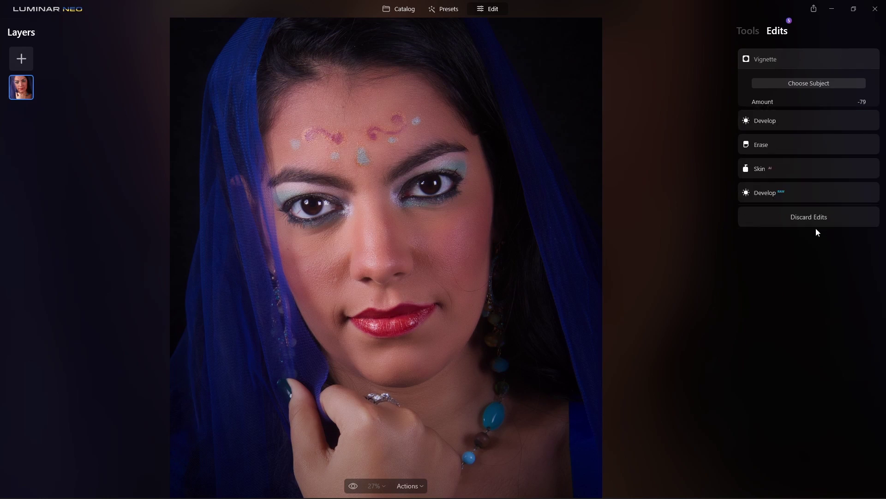
{"action": "left_click", "coordinate": [816, 228]}
{"action": "left_click_drag", "start_coordinate": [831, 187], "coordinate": [842, 185]}
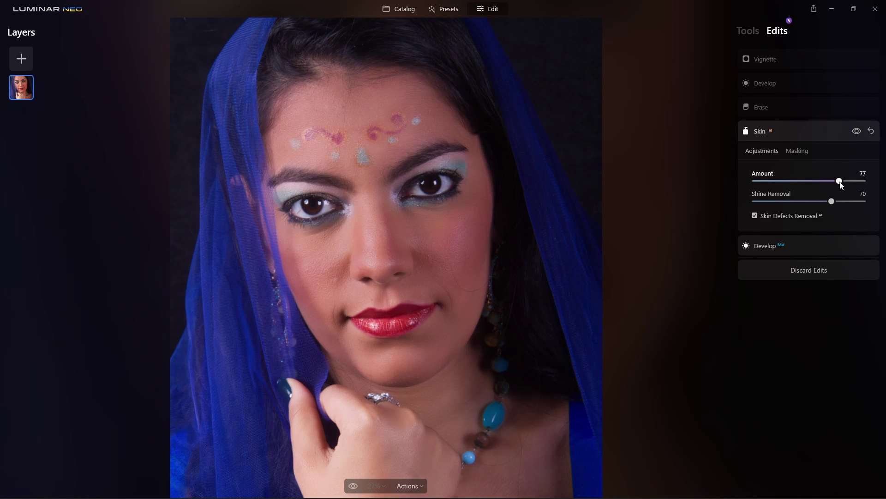
{"action": "left_click", "coordinate": [749, 31]}
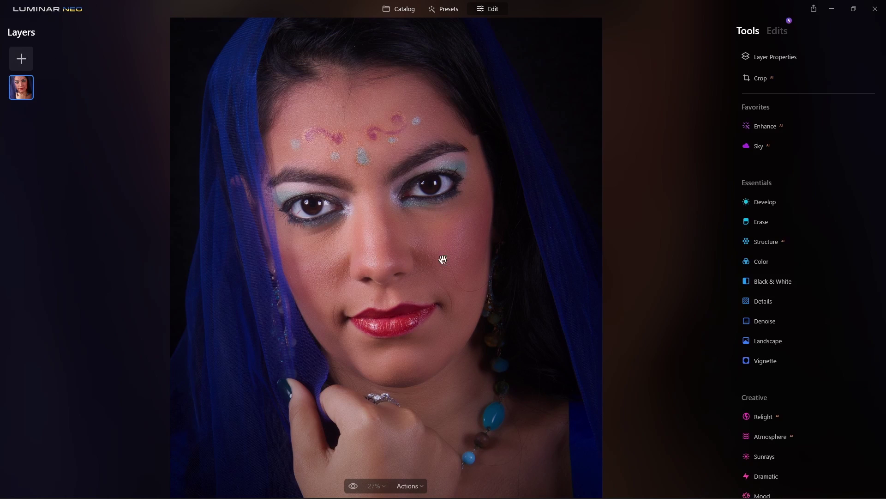
{"action": "key", "text": "ctrl+0"}
Frame the face and drag the Face tool's Slim Face to 100, leaving Face Light at 0.
{"action": "scroll", "coordinate": [448, 280], "scroll_direction": "down", "scroll_amount": 2}
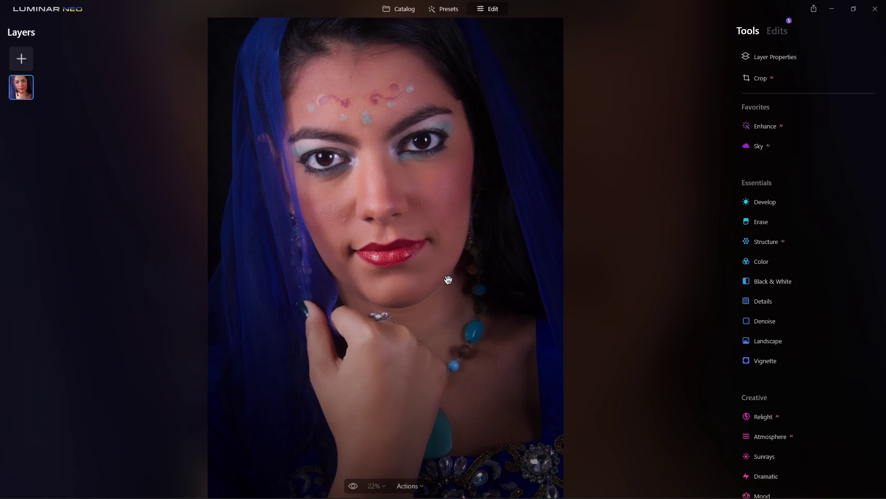
{"action": "key", "text": "ctrl+minus"}
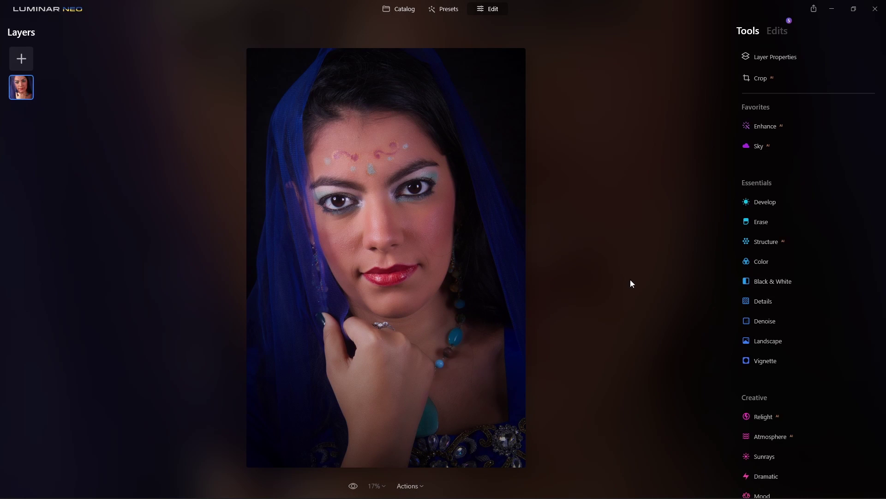
{"action": "scroll", "coordinate": [780, 322], "scroll_direction": "down", "scroll_amount": 5}
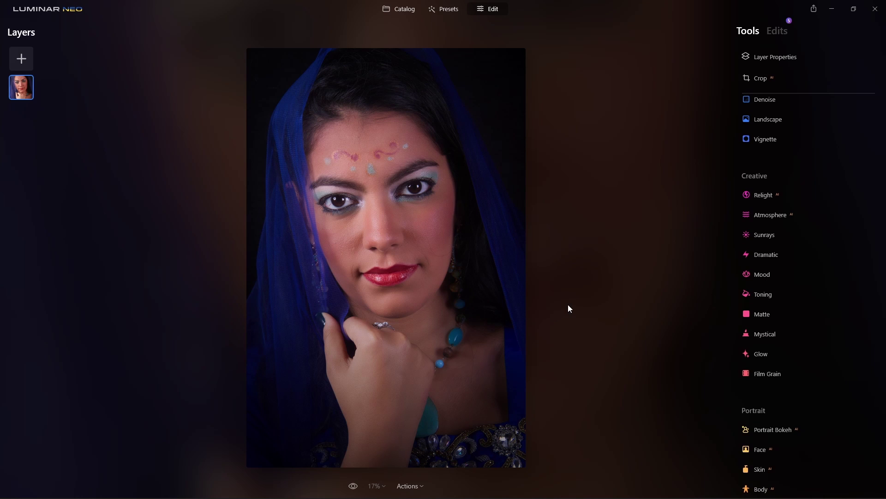
{"action": "scroll", "coordinate": [764, 337], "scroll_direction": "down", "scroll_amount": 3}
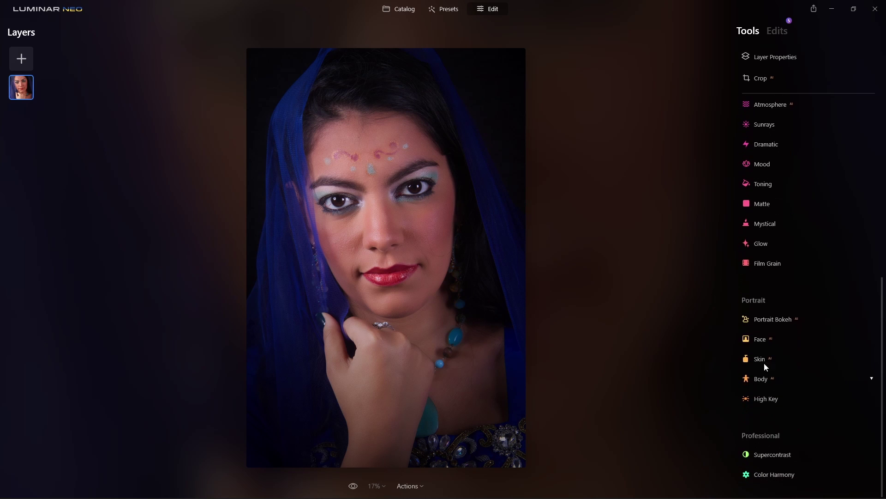
{"action": "key", "text": "ctrl+equal"}
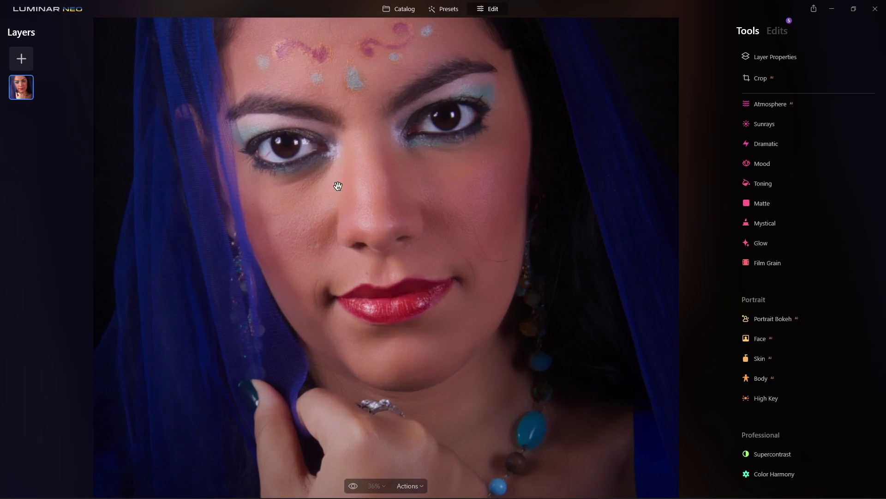
{"action": "left_click_drag", "start_coordinate": [340, 174], "coordinate": [343, 263]}
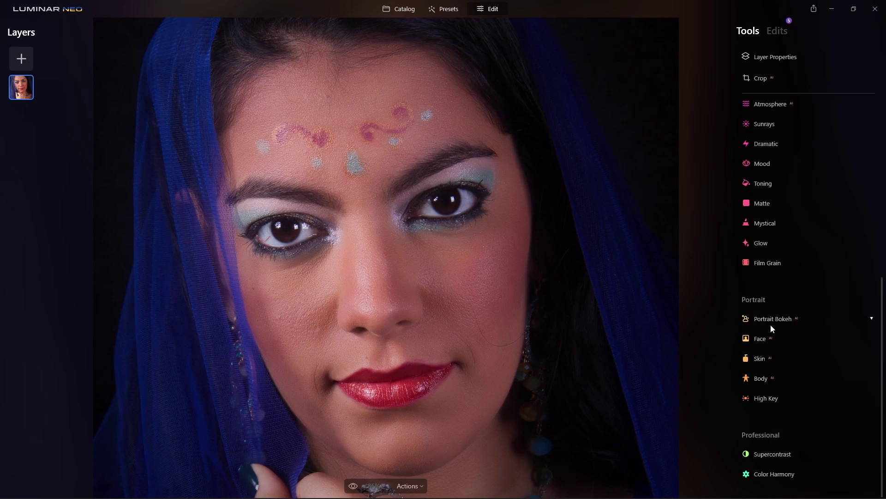
{"action": "left_click", "coordinate": [759, 340]}
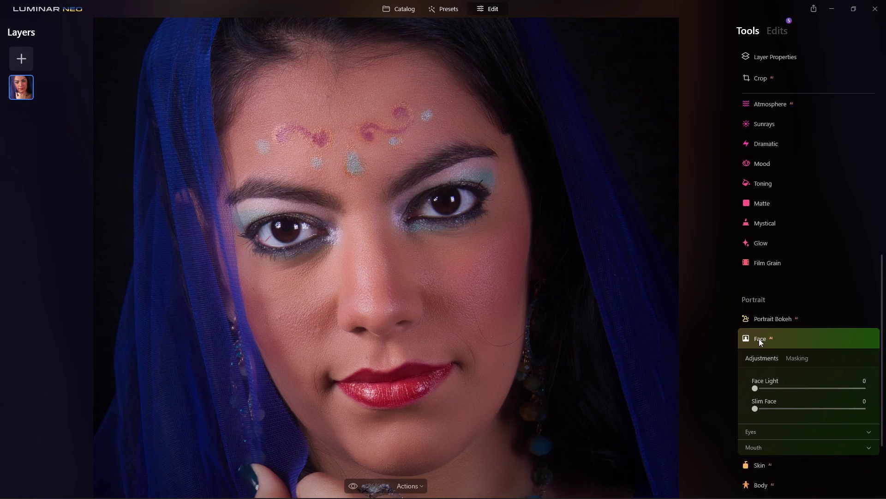
{"action": "left_click", "coordinate": [813, 334]}
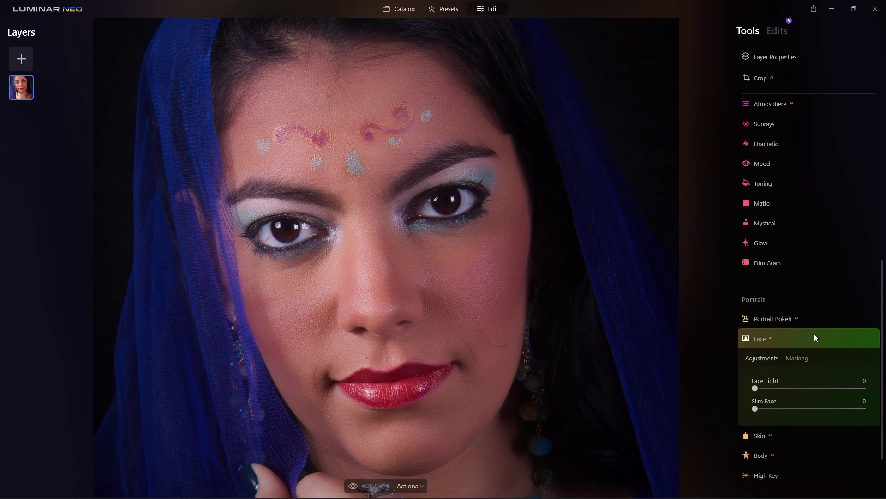
{"action": "left_click", "coordinate": [769, 339]}
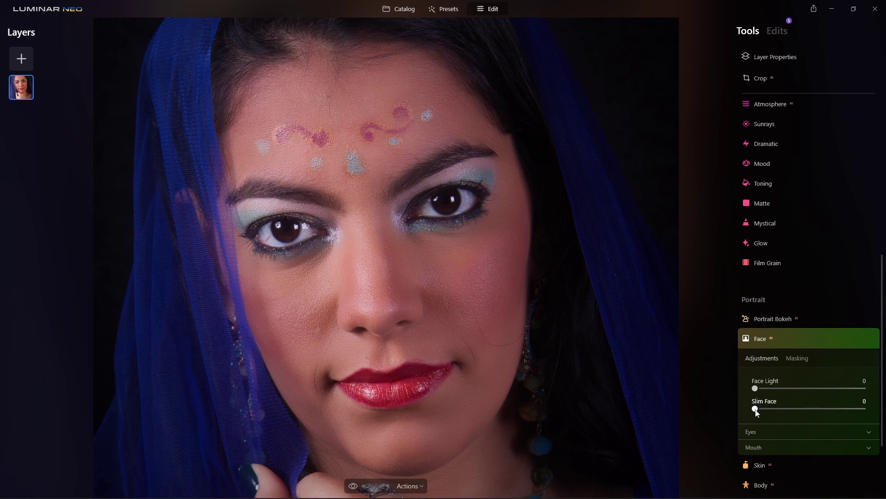
{"action": "left_click_drag", "start_coordinate": [755, 409], "coordinate": [873, 412]}
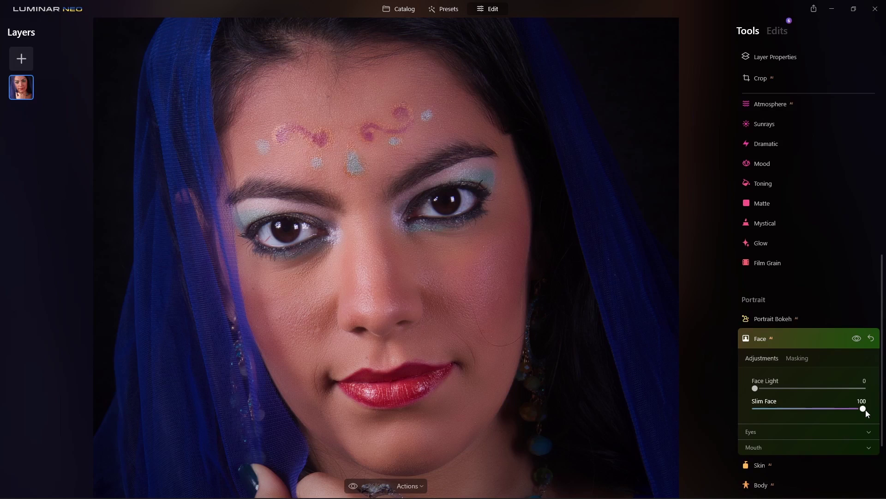
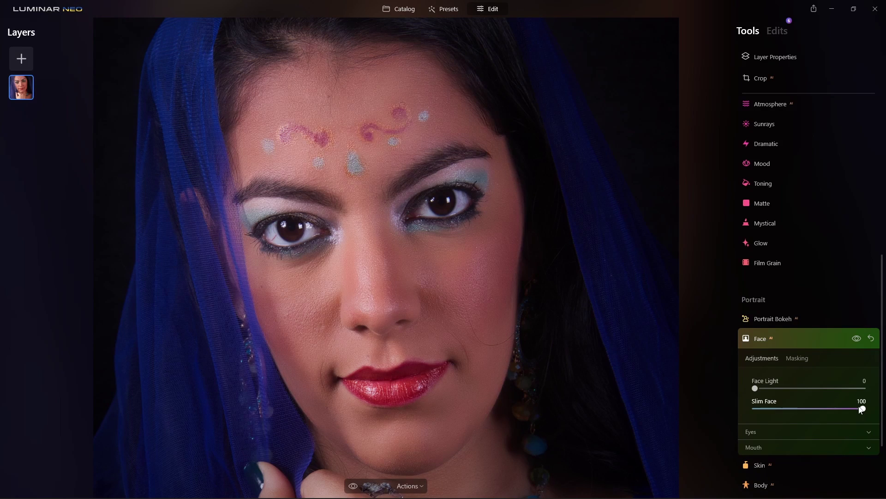
Lower the Face tool's Slim Face slider from 100 to 40.
{"action": "left_click_drag", "start_coordinate": [863, 408], "coordinate": [797, 411]}
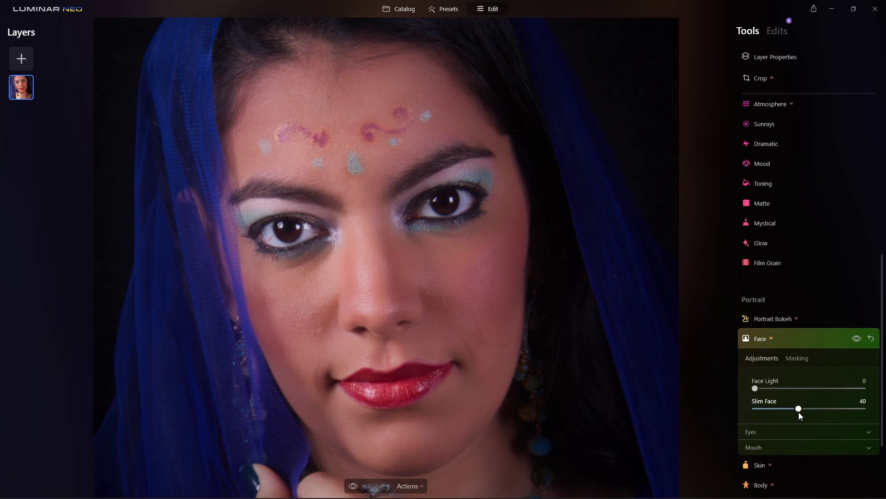
{"action": "scroll", "coordinate": [791, 414], "scroll_direction": "down", "scroll_amount": 3}
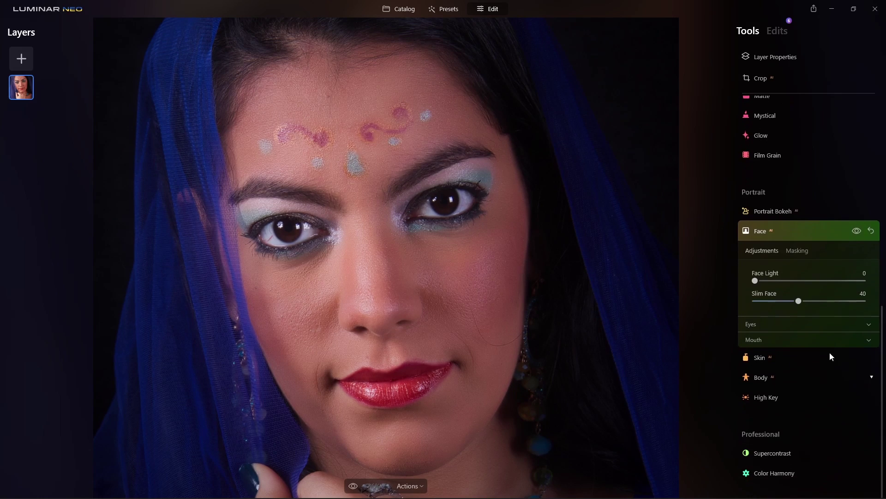
Give the eyes the Honey iris colour with Iris Visibility at 18.
{"action": "left_click", "coordinate": [869, 324]}
{"action": "scroll", "coordinate": [781, 357], "scroll_direction": "down", "scroll_amount": 1}
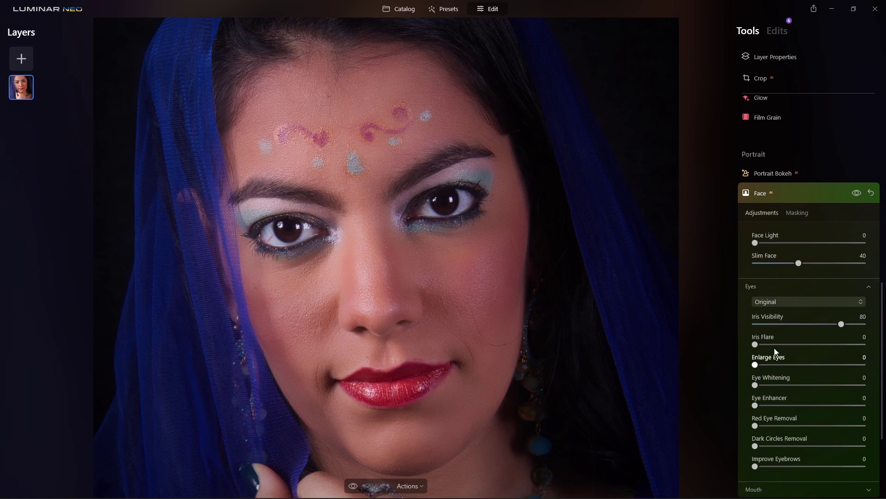
{"action": "left_click", "coordinate": [801, 301]}
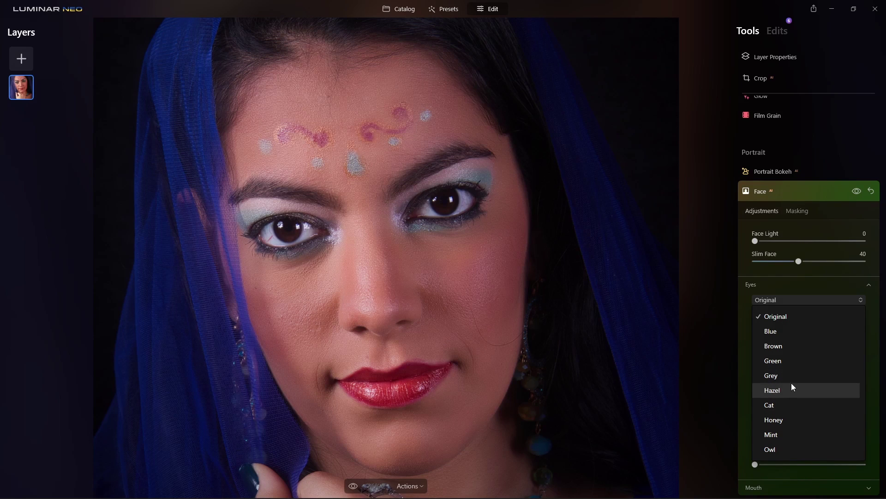
{"action": "left_click", "coordinate": [794, 422]}
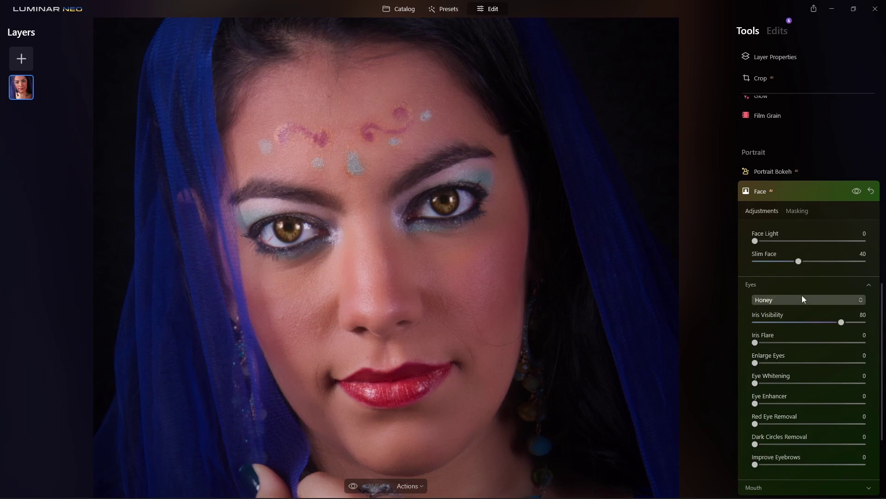
{"action": "left_click_drag", "start_coordinate": [842, 322], "coordinate": [776, 325]}
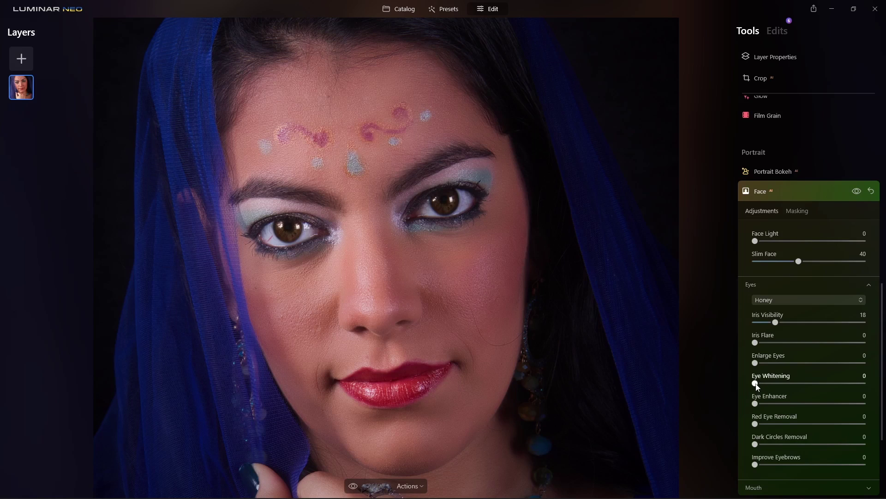
Try some Eye Whitening, then reset it back to 0.
{"action": "left_click_drag", "start_coordinate": [758, 383], "coordinate": [770, 383]}
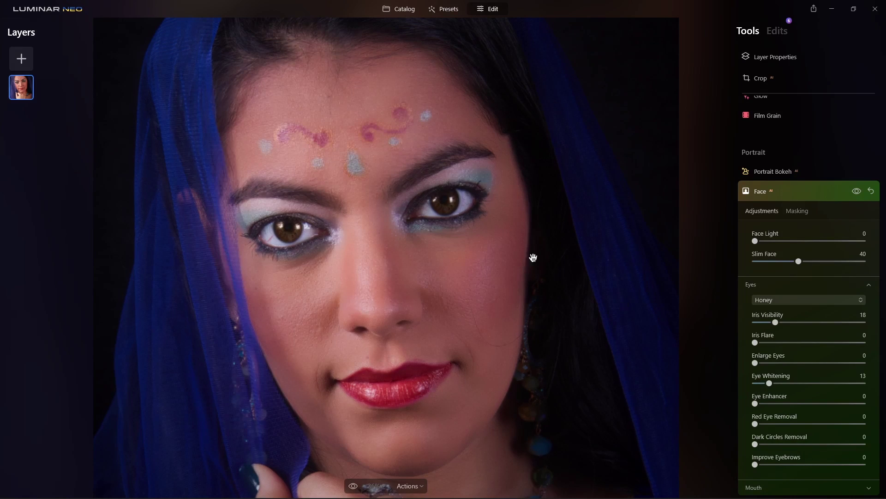
{"action": "key", "text": "ctrl+0"}
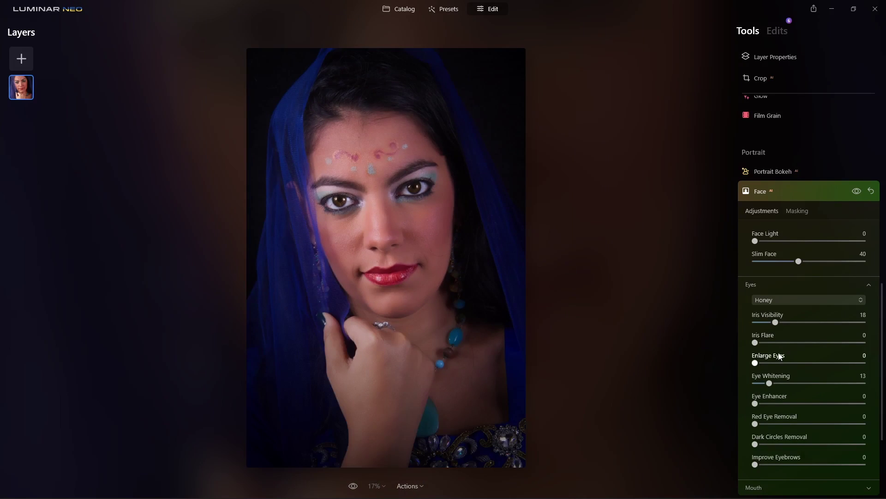
{"action": "left_click_drag", "start_coordinate": [769, 383], "coordinate": [728, 381]}
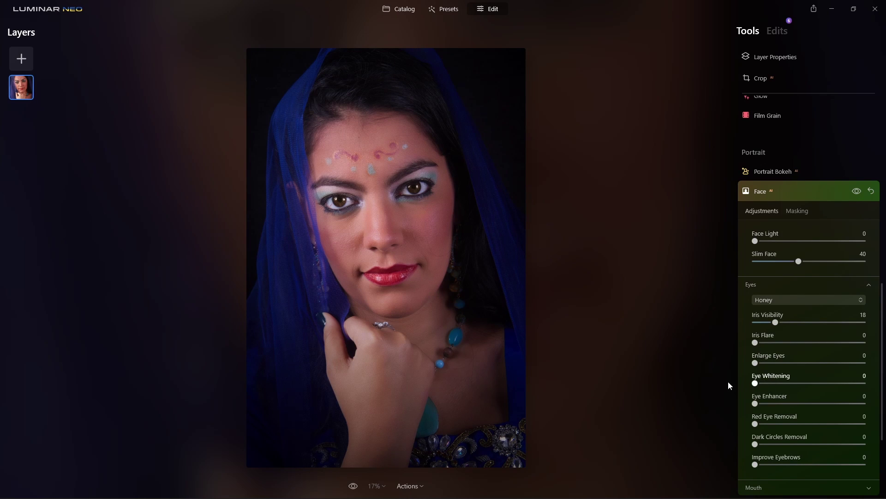
Try the Blue eye colour, zooming in to inspect the face and raising iris visibility.
{"action": "left_click", "coordinate": [801, 299]}
{"action": "left_click", "coordinate": [784, 330]}
{"action": "key", "text": "ctrl+plus"}
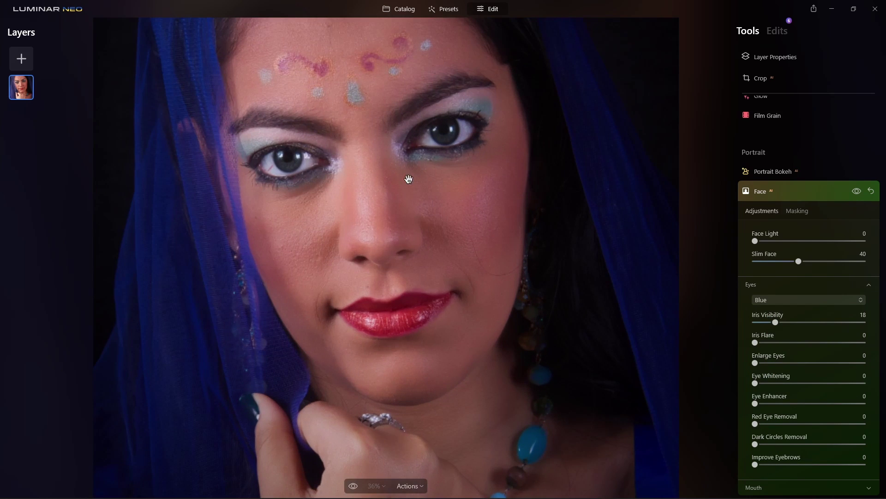
{"action": "key", "text": "ctrl+minus"}
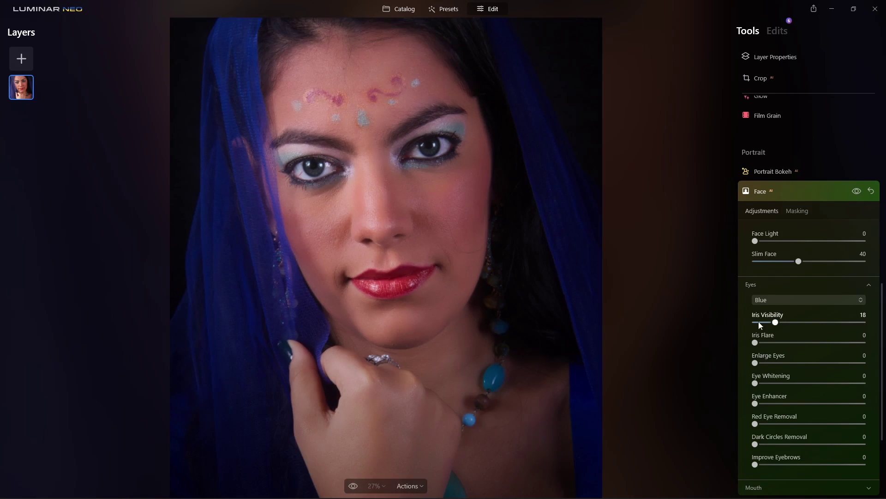
{"action": "scroll", "coordinate": [819, 342], "scroll_direction": "down", "scroll_amount": 4}
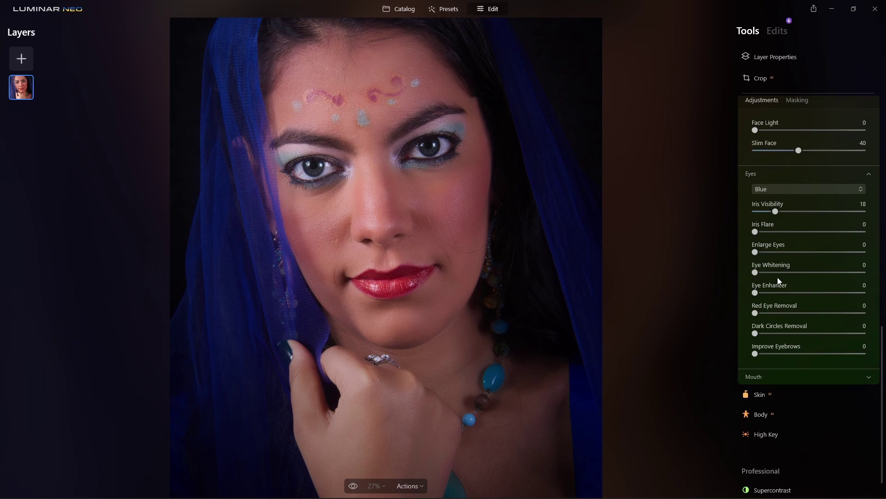
{"action": "scroll", "coordinate": [784, 279], "scroll_direction": "up", "scroll_amount": 2}
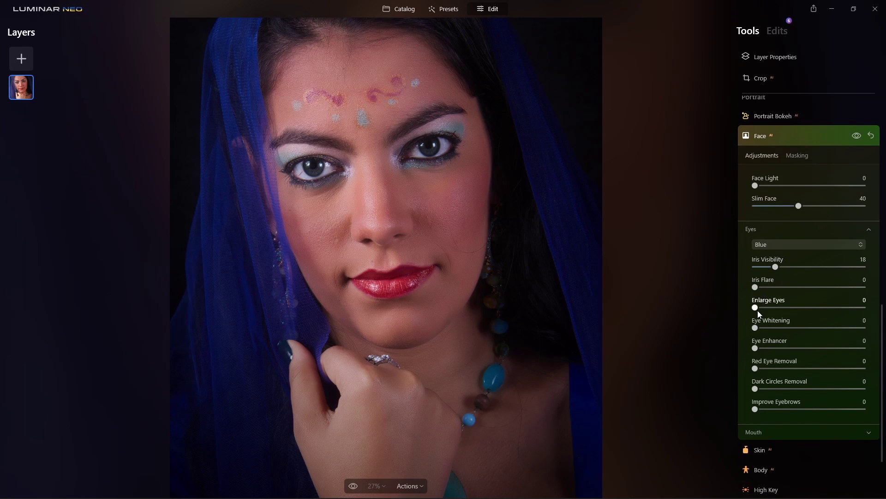
{"action": "mouse_move", "coordinate": [776, 267]}
{"action": "left_mouse_down"}
{"action": "mouse_move", "coordinate": [825, 266]}
{"action": "mouse_move", "coordinate": [771, 271]}
{"action": "left_mouse_up"}
Switch the eye colour to Brown with Iris Visibility 39.
{"action": "left_click", "coordinate": [817, 246]}
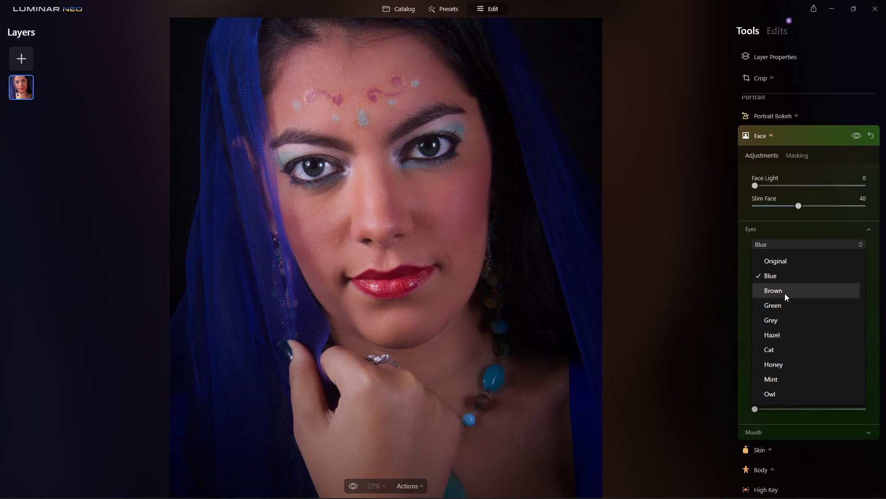
{"action": "left_click", "coordinate": [785, 293]}
{"action": "left_click_drag", "start_coordinate": [756, 267], "coordinate": [801, 271]}
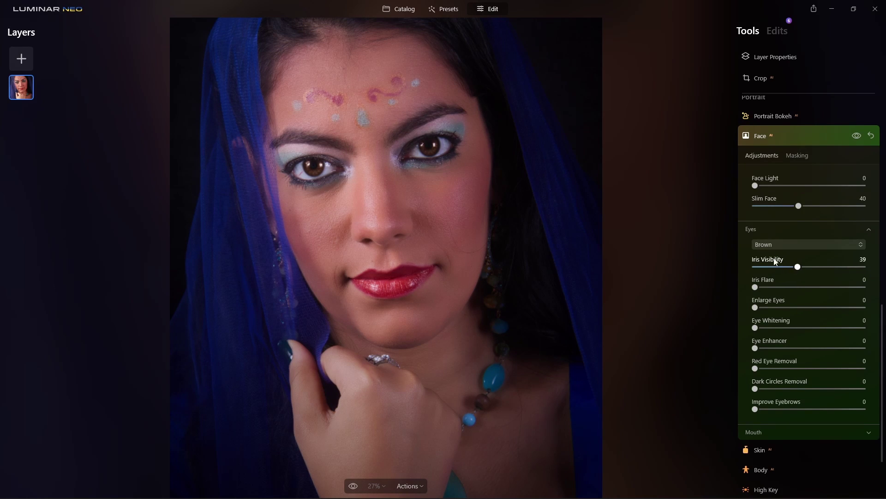
Toggle the Face adjustments off and on to compare, then collapse the Face tool.
{"action": "left_click", "coordinate": [857, 135]}
{"action": "left_click", "coordinate": [857, 136]}
{"action": "left_click", "coordinate": [797, 134]}
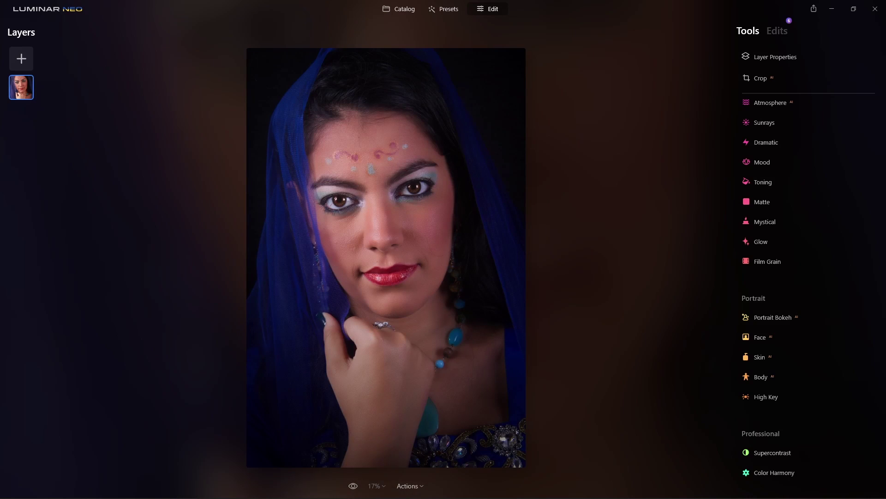
Compare with the original, then pick the pink-dress portrait in the Catalog and open it in Edit.
{"action": "left_click", "coordinate": [354, 485]}
{"action": "left_click", "coordinate": [407, 11]}
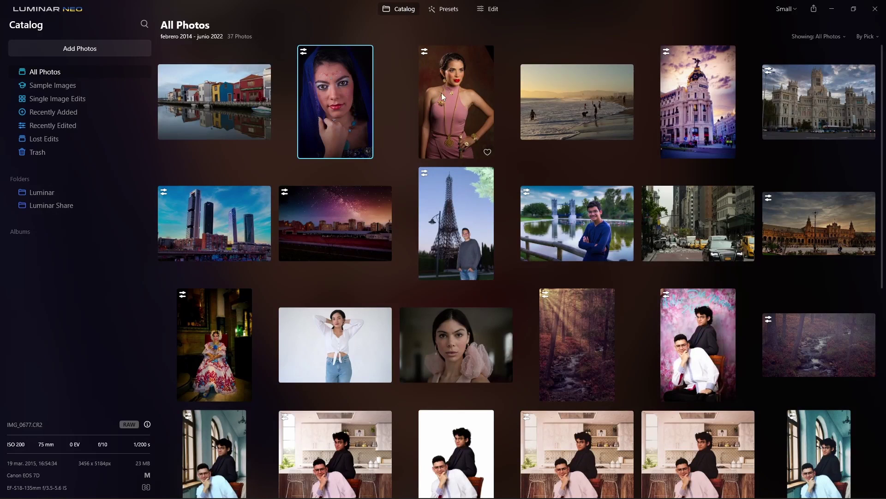
{"action": "left_click", "coordinate": [457, 102]}
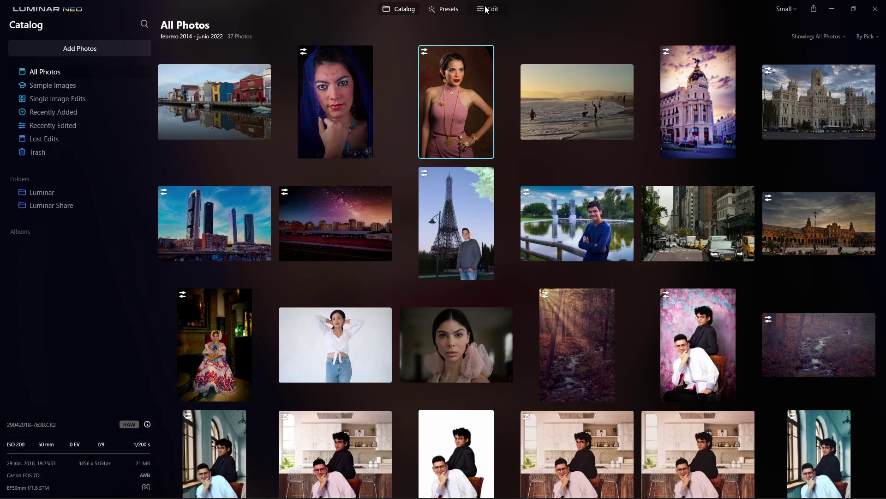
{"action": "left_click", "coordinate": [486, 9]}
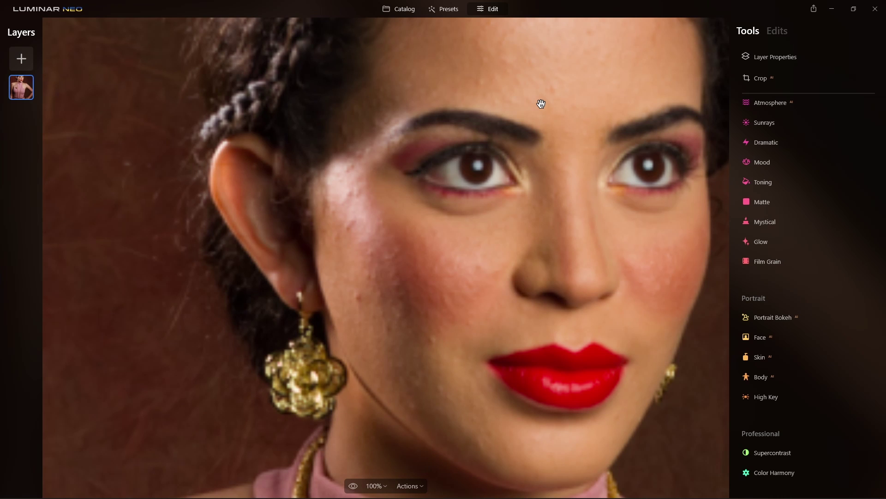
Inspect the pink-dress portrait's eyes at 100%, fit the photo to view, and expand Develop.
{"action": "left_click_drag", "start_coordinate": [542, 103], "coordinate": [440, 273]}
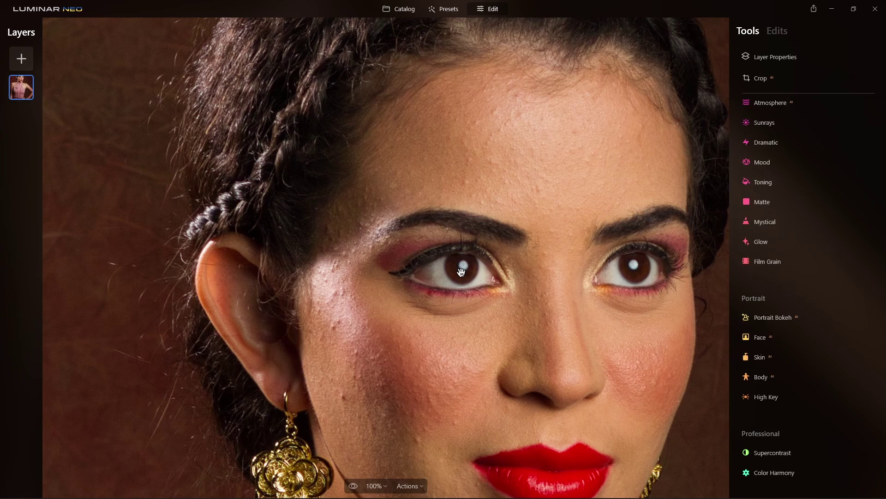
{"action": "left_click", "coordinate": [462, 272]}
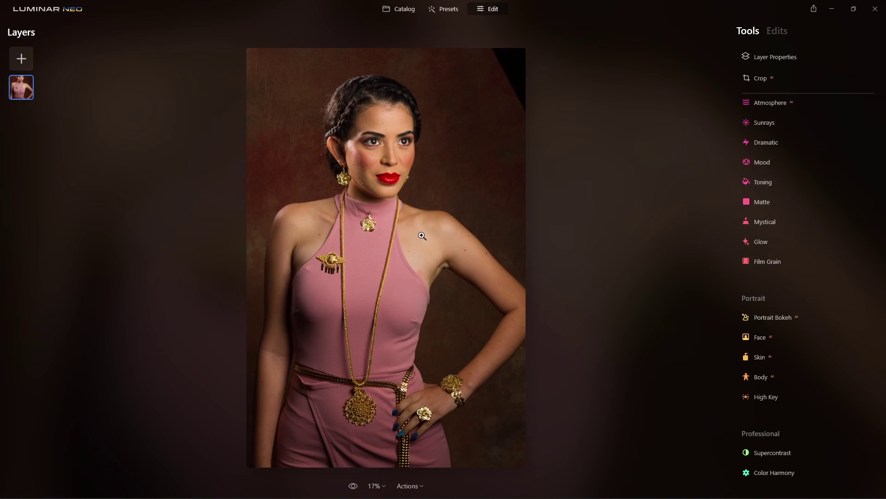
{"action": "left_click", "coordinate": [442, 183]}
{"action": "left_click", "coordinate": [442, 183]}
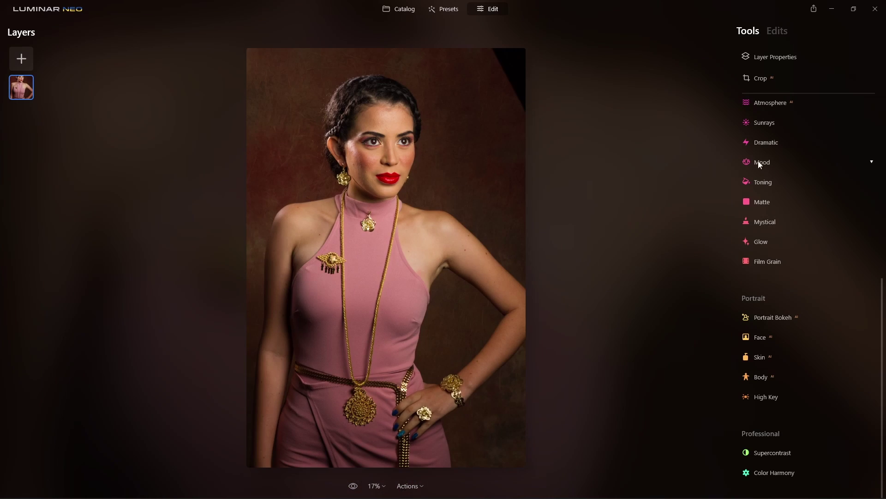
{"action": "scroll", "coordinate": [770, 157], "scroll_direction": "up", "scroll_amount": 6}
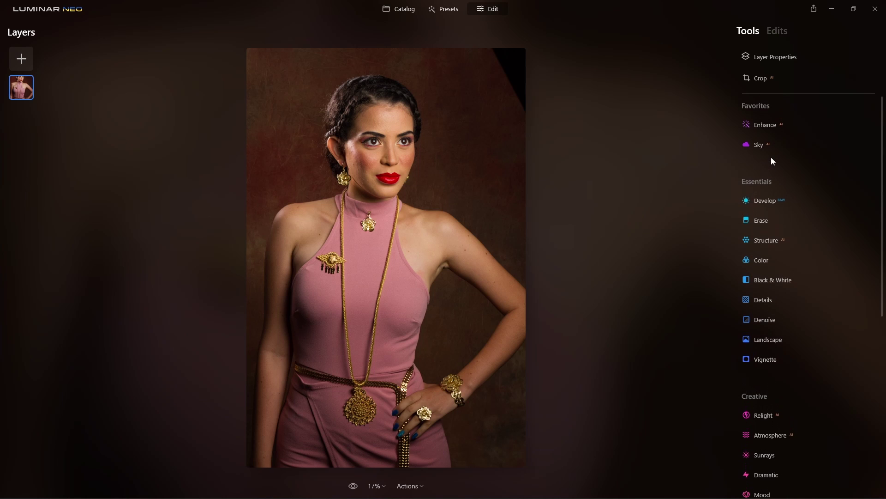
{"action": "left_click", "coordinate": [765, 202]}
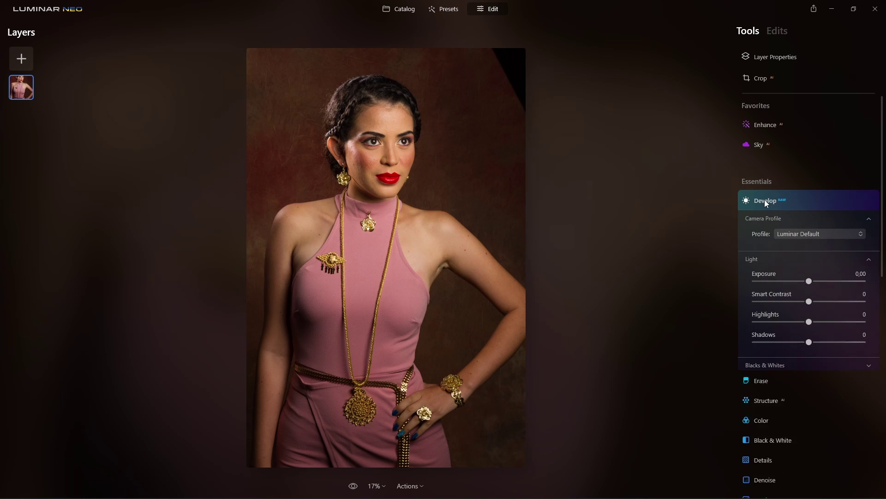
Set the white balance to the Flash preset in Develop's Color settings.
{"action": "scroll", "coordinate": [814, 252], "scroll_direction": "down", "scroll_amount": 3}
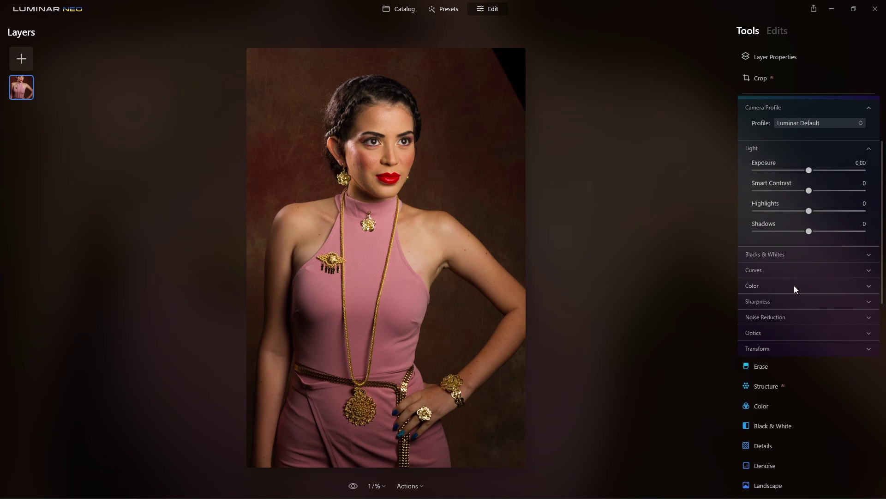
{"action": "left_click", "coordinate": [794, 286]}
{"action": "left_click", "coordinate": [825, 301]}
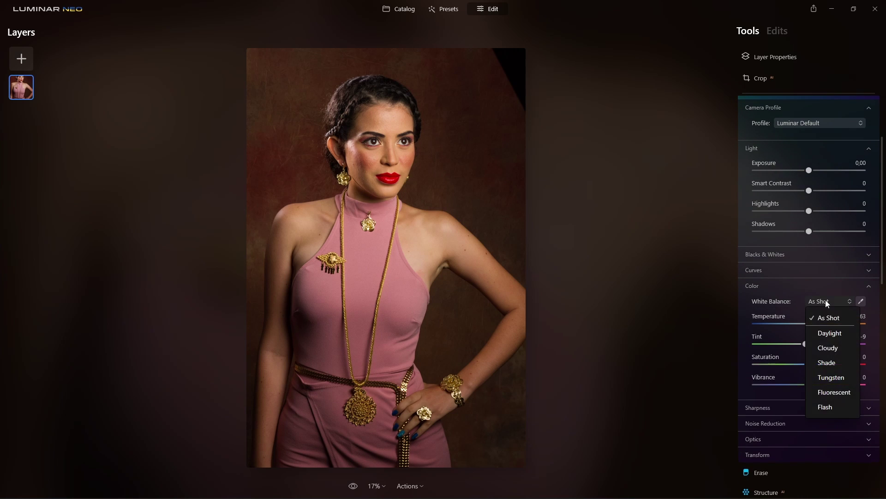
{"action": "left_click", "coordinate": [831, 407]}
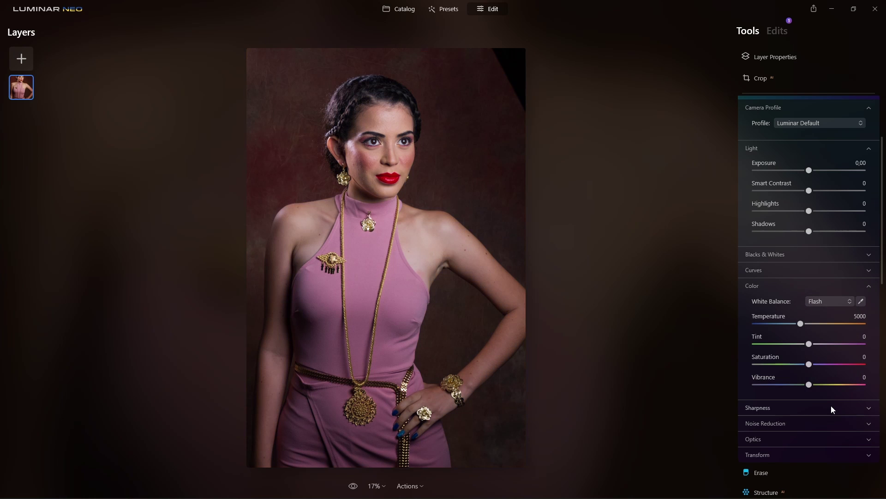
{"action": "left_click", "coordinate": [814, 108]}
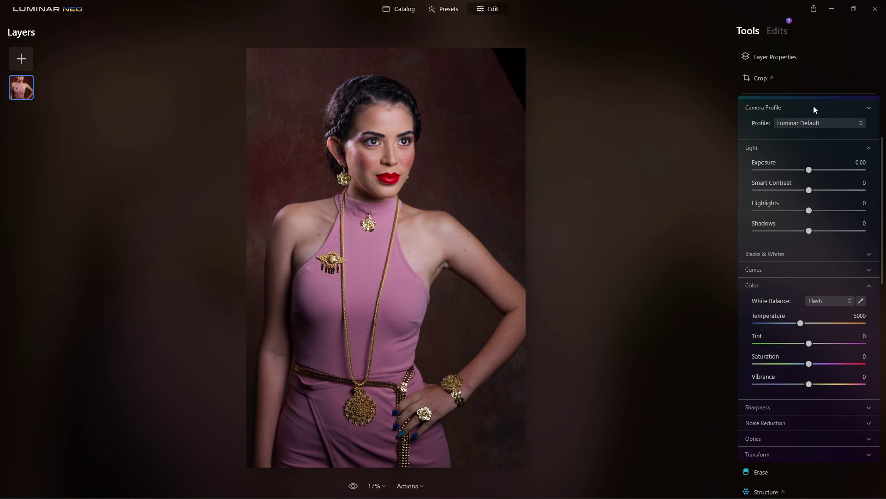
{"action": "left_click", "coordinate": [814, 108]}
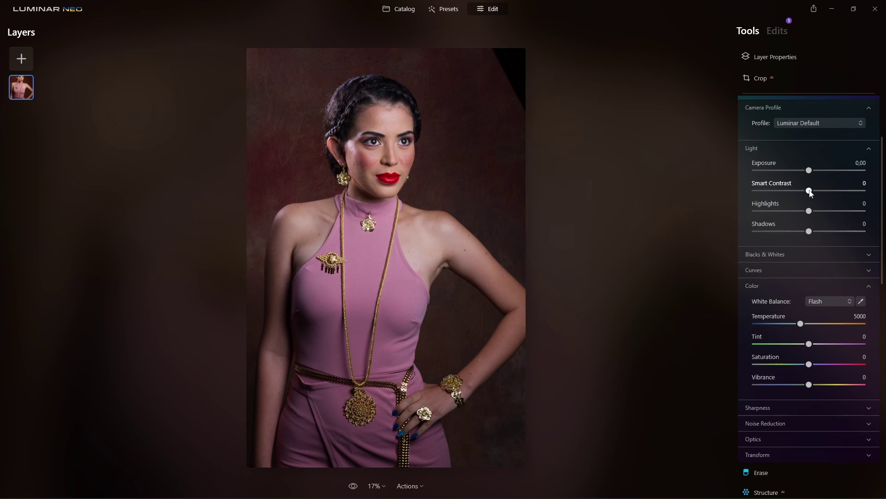
Raise Smart Contrast to 35 and Saturation to 14, then collapse Develop.
{"action": "left_click_drag", "start_coordinate": [810, 191], "coordinate": [829, 194]}
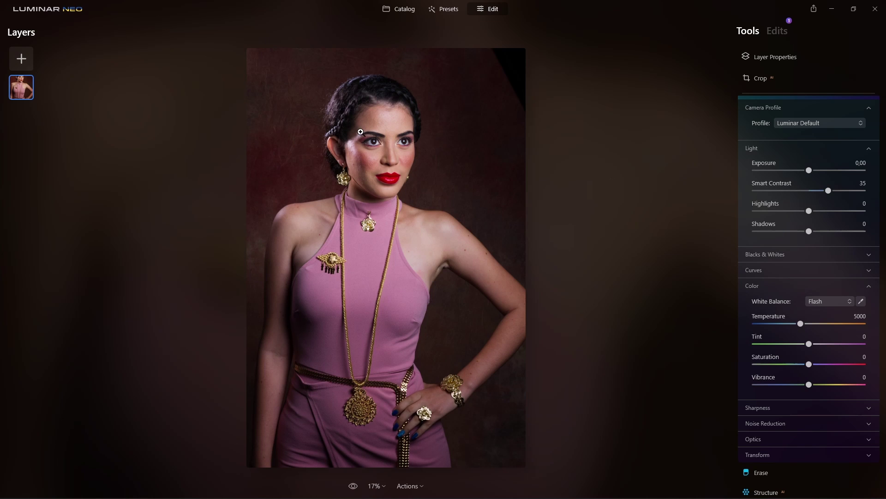
{"action": "double_click", "coordinate": [370, 143]}
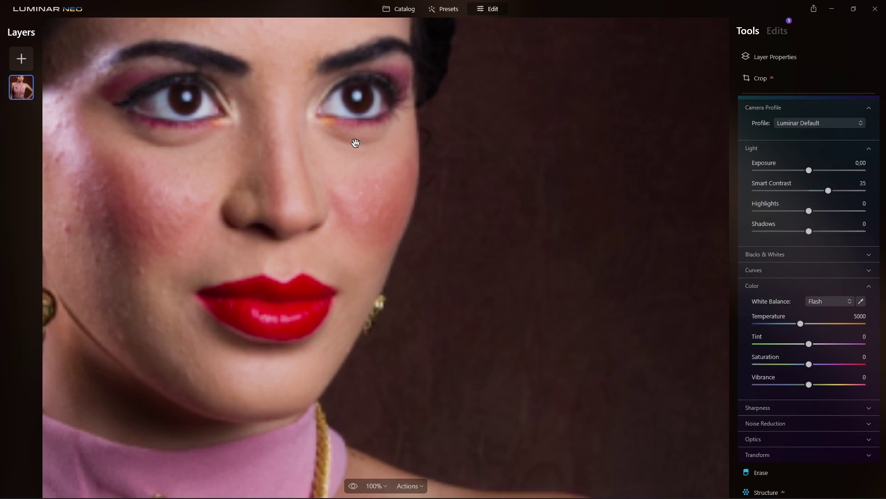
{"action": "double_click", "coordinate": [359, 143]}
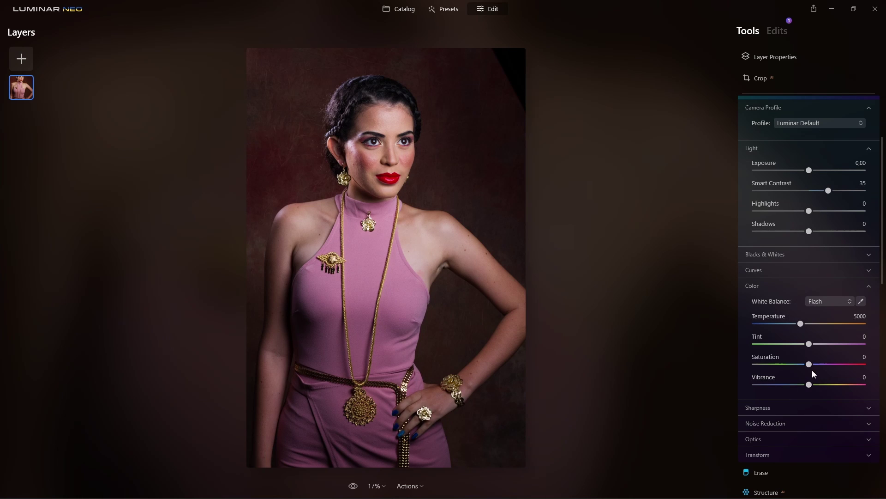
{"action": "left_click_drag", "start_coordinate": [809, 367], "coordinate": [817, 368]}
{"action": "scroll", "coordinate": [811, 138], "scroll_direction": "up", "scroll_amount": 3}
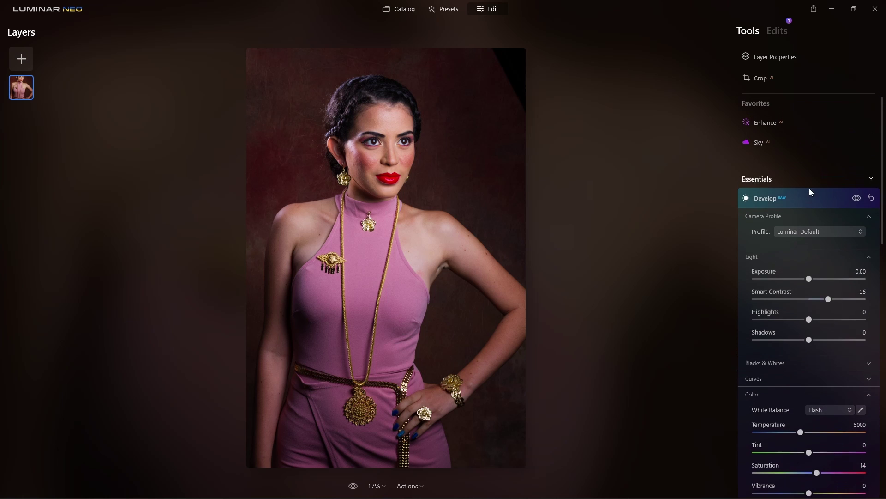
{"action": "left_click", "coordinate": [825, 199]}
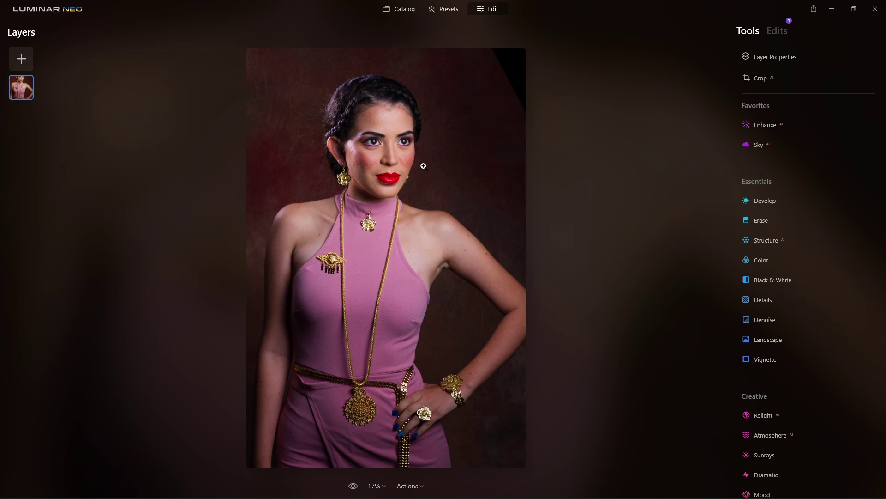
Apply Portrait > Skin smoothing at Amount 100, toggling it off and on to compare.
{"action": "scroll", "coordinate": [390, 149], "scroll_direction": "up", "scroll_amount": 2}
{"action": "scroll", "coordinate": [391, 149], "scroll_direction": "up", "scroll_amount": 1}
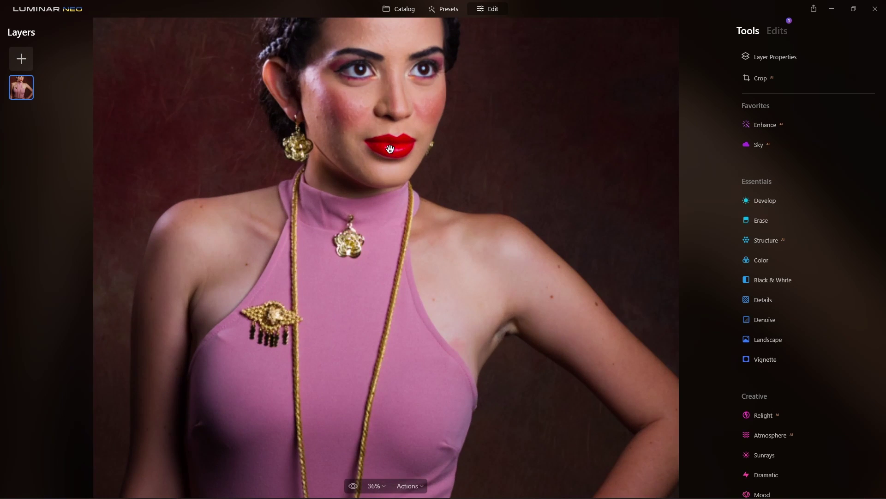
{"action": "scroll", "coordinate": [410, 186], "scroll_direction": "up", "scroll_amount": 2}
{"action": "scroll", "coordinate": [814, 229], "scroll_direction": "down", "scroll_amount": 5}
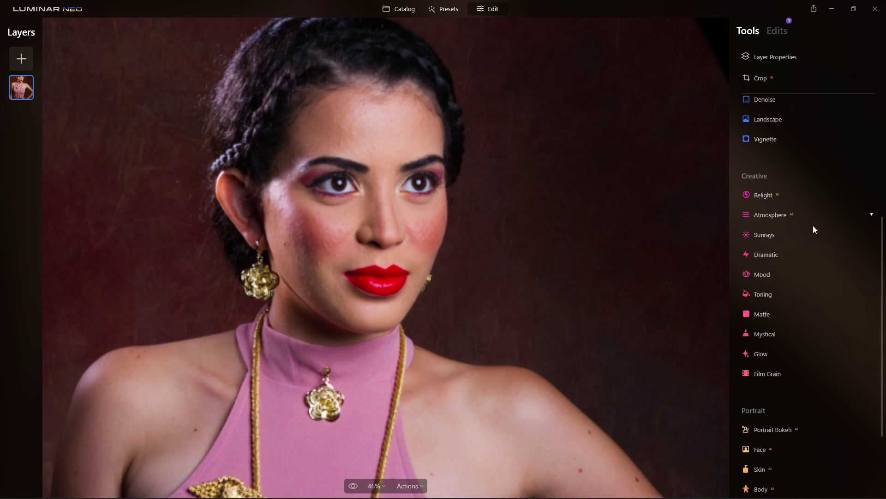
{"action": "scroll", "coordinate": [814, 227], "scroll_direction": "down", "scroll_amount": 3}
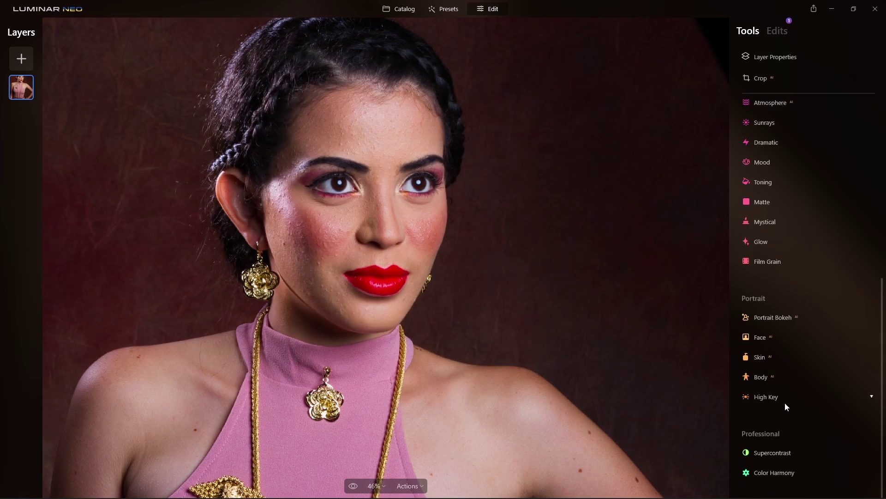
{"action": "left_click", "coordinate": [760, 359]}
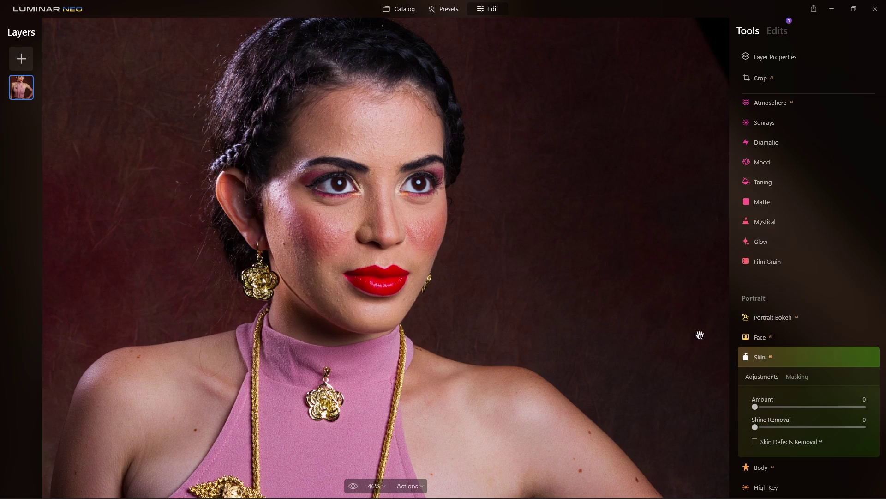
{"action": "left_click_drag", "start_coordinate": [761, 405], "coordinate": [885, 414]}
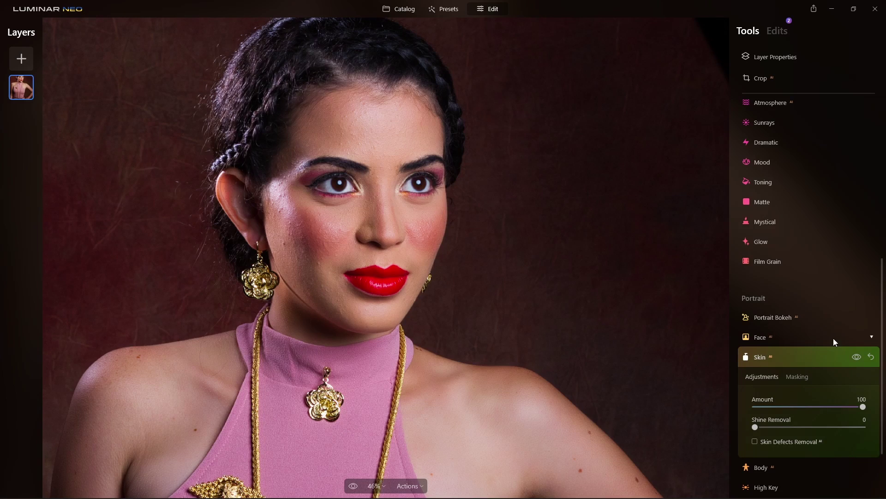
{"action": "left_click", "coordinate": [857, 358]}
{"action": "left_click", "coordinate": [857, 358]}
{"action": "left_click", "coordinate": [857, 358]}
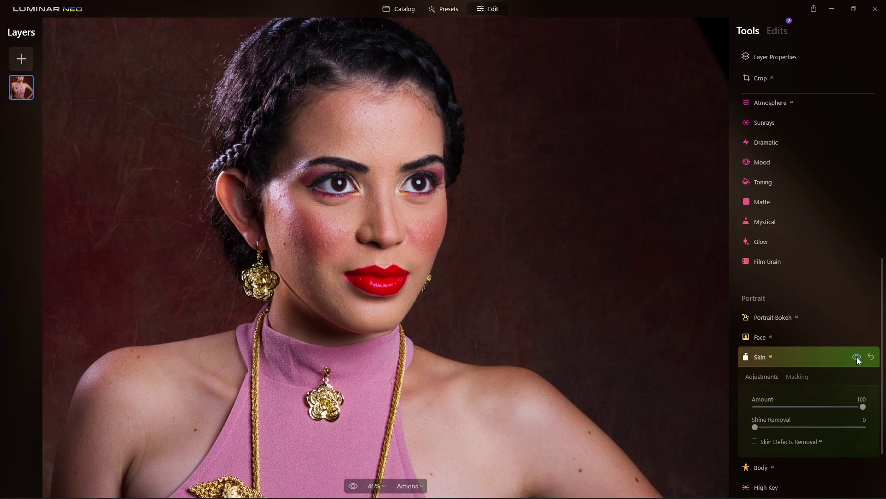
{"action": "left_click", "coordinate": [858, 358]}
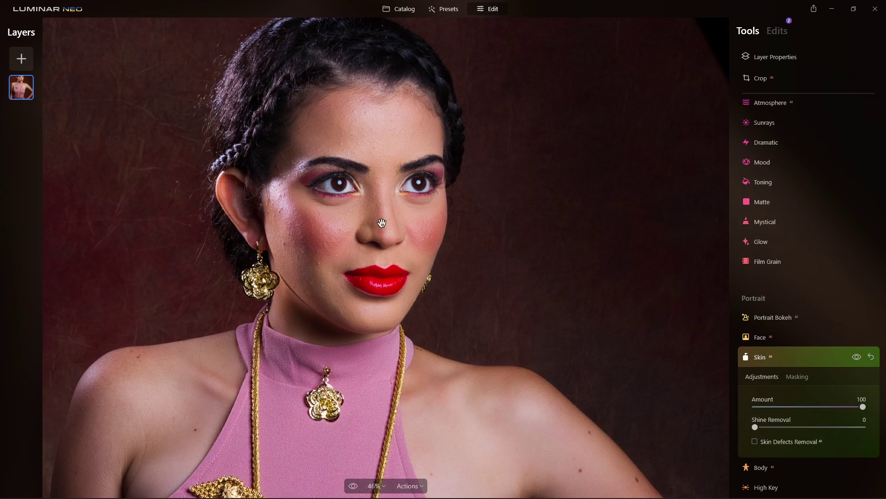
Set Shine Removal to 50 and turn on Skin Defects Removal.
{"action": "left_click", "coordinate": [379, 207]}
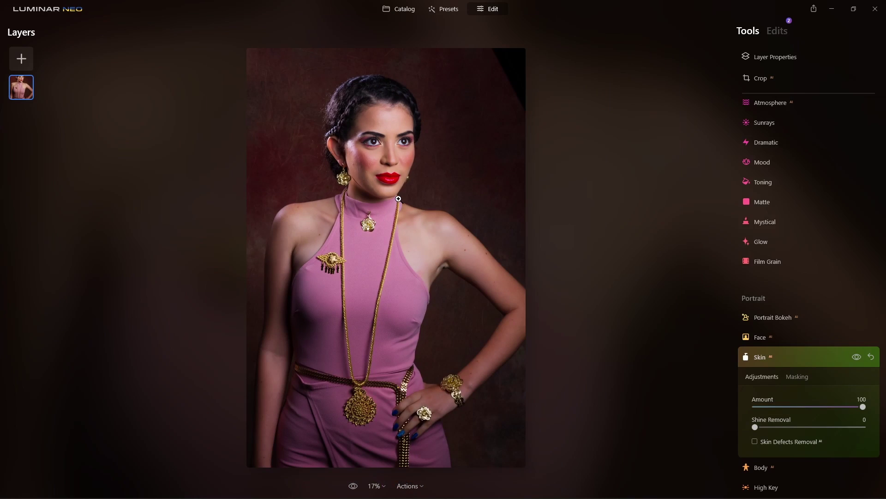
{"action": "left_click", "coordinate": [418, 206]}
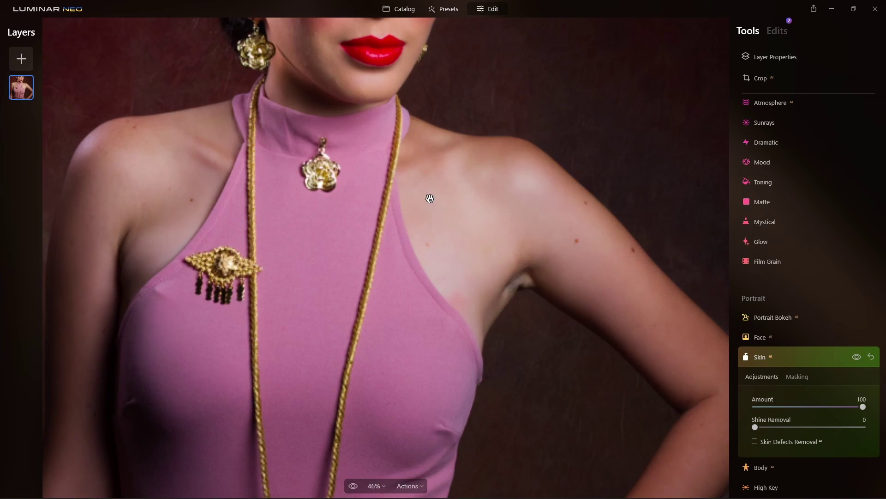
{"action": "left_click_drag", "start_coordinate": [430, 199], "coordinate": [446, 397]}
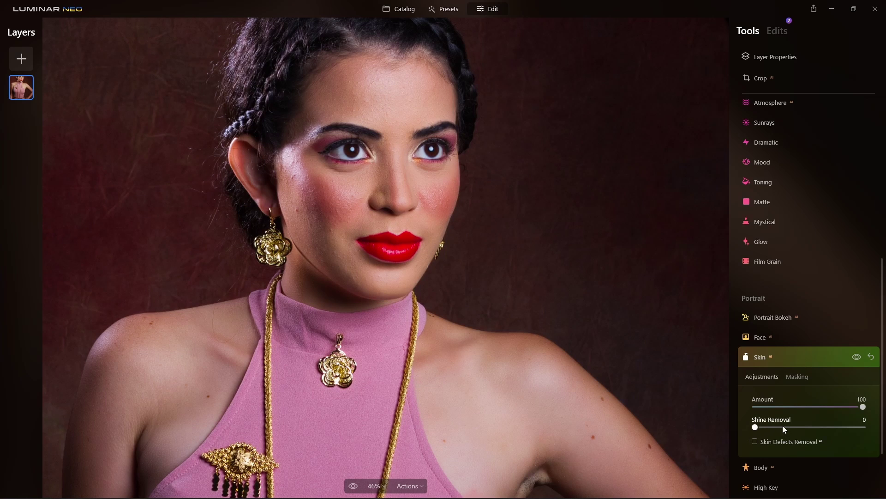
{"action": "left_click_drag", "start_coordinate": [758, 430], "coordinate": [812, 431]}
{"action": "left_click", "coordinate": [755, 442]}
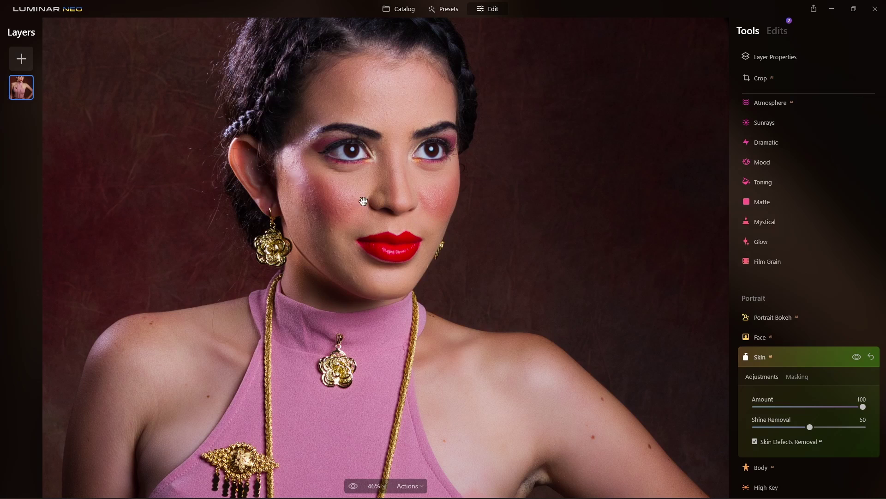
Lower the Skin smoothing Amount from 100 to 80.
{"action": "scroll", "coordinate": [298, 175], "scroll_direction": "up", "scroll_amount": 4}
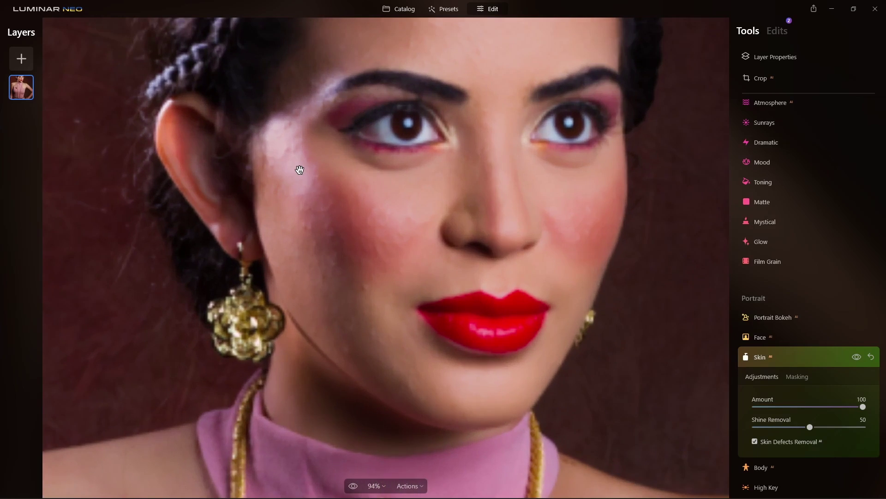
{"action": "scroll", "coordinate": [300, 170], "scroll_direction": "up", "scroll_amount": 5}
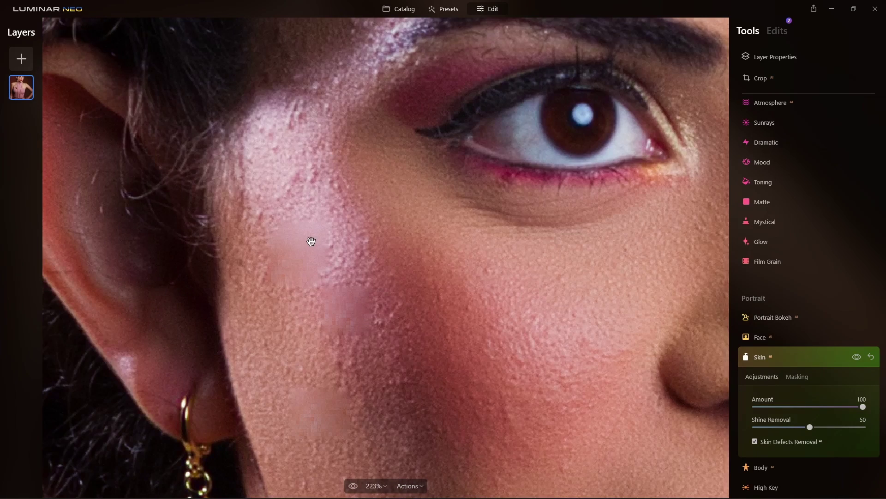
{"action": "scroll", "coordinate": [308, 242], "scroll_direction": "down", "scroll_amount": 8}
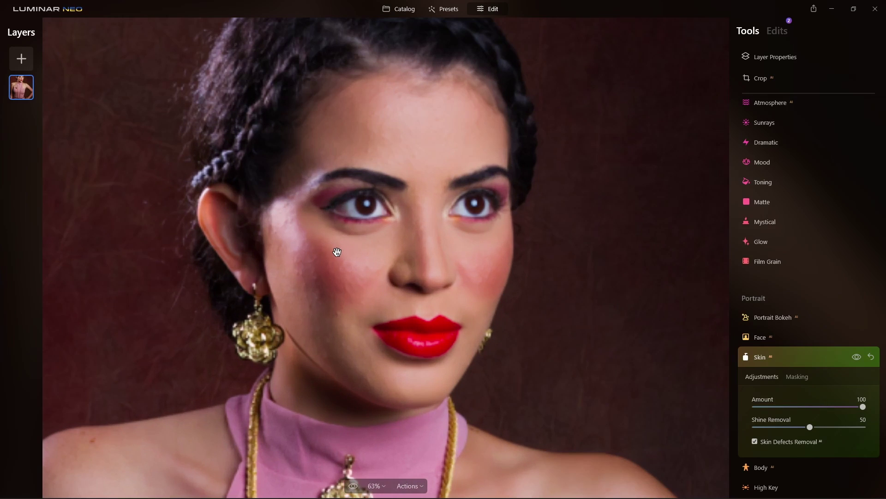
{"action": "left_click_drag", "start_coordinate": [336, 254], "coordinate": [411, 250]}
{"action": "scroll", "coordinate": [410, 249], "scroll_direction": "up", "scroll_amount": 1}
{"action": "scroll", "coordinate": [410, 250], "scroll_direction": "up", "scroll_amount": 1}
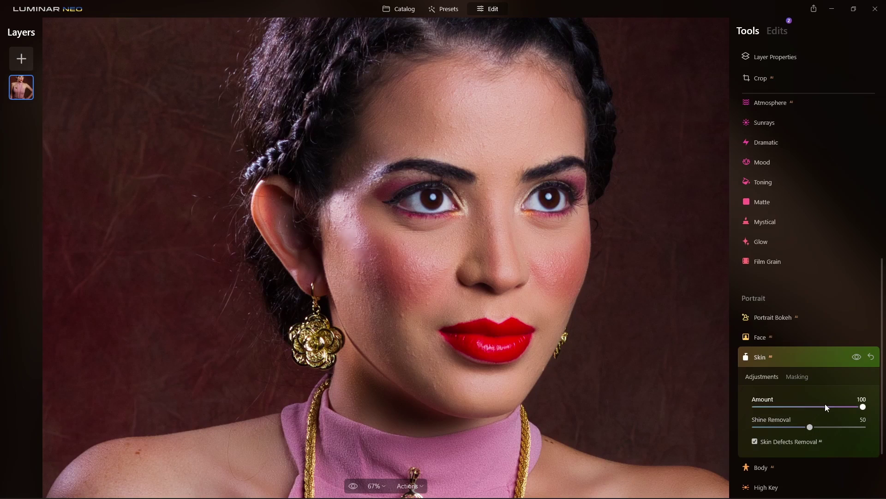
{"action": "left_click_drag", "start_coordinate": [863, 408], "coordinate": [843, 409]}
Brush-erase the Skin effect from three spots on the left cheek at Strength 60.
{"action": "left_click", "coordinate": [803, 378]}
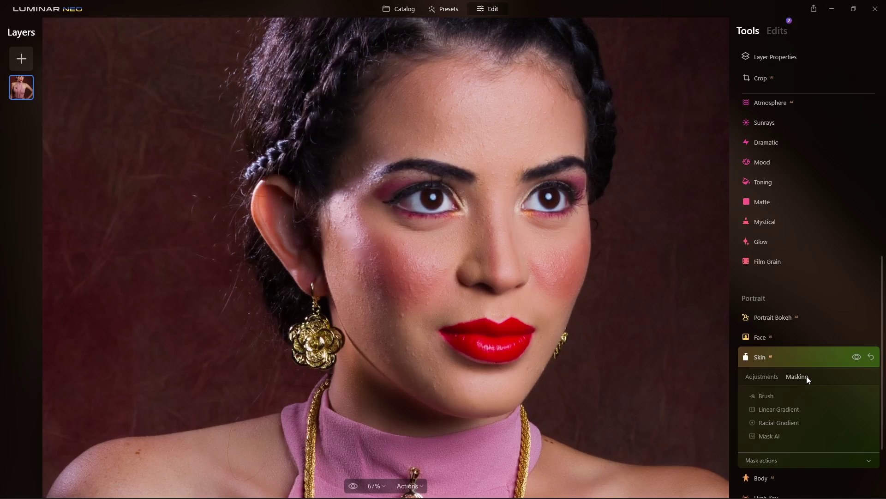
{"action": "left_click", "coordinate": [765, 396]}
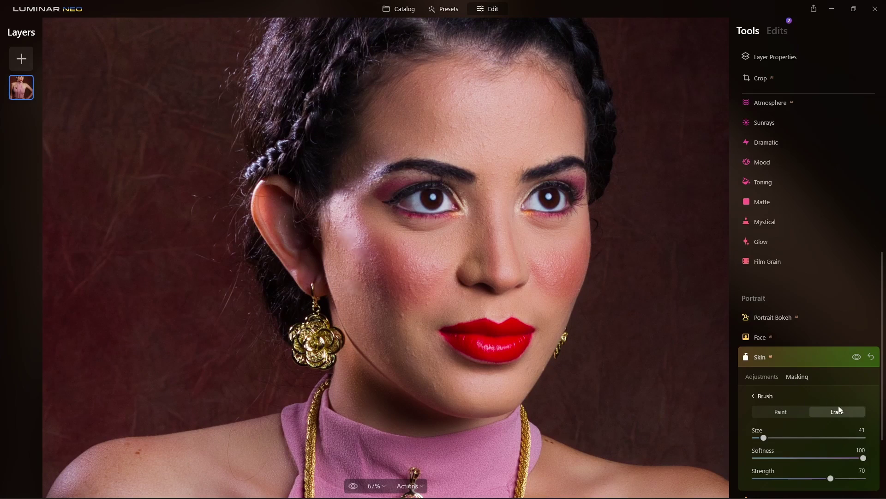
{"action": "left_click_drag", "start_coordinate": [831, 482], "coordinate": [821, 481]}
{"action": "mouse_move", "coordinate": [368, 226]}
{"action": "left_mouse_down"}
{"action": "mouse_move", "coordinate": [343, 226]}
{"action": "mouse_move", "coordinate": [352, 212]}
{"action": "mouse_move", "coordinate": [342, 232]}
{"action": "mouse_move", "coordinate": [363, 257]}
{"action": "mouse_move", "coordinate": [347, 225]}
{"action": "mouse_move", "coordinate": [365, 256]}
{"action": "left_mouse_up"}
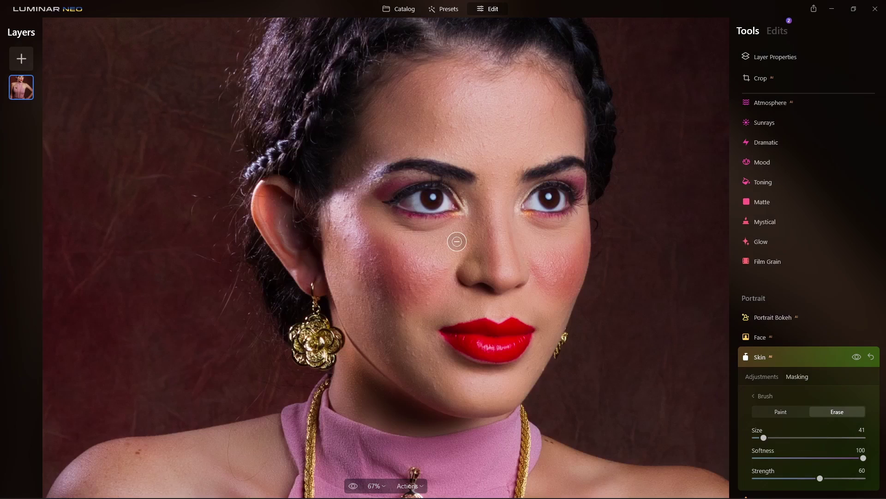
{"action": "mouse_move", "coordinate": [350, 246]}
{"action": "left_mouse_down"}
{"action": "mouse_move", "coordinate": [341, 218]}
{"action": "mouse_move", "coordinate": [350, 238]}
{"action": "left_mouse_up"}
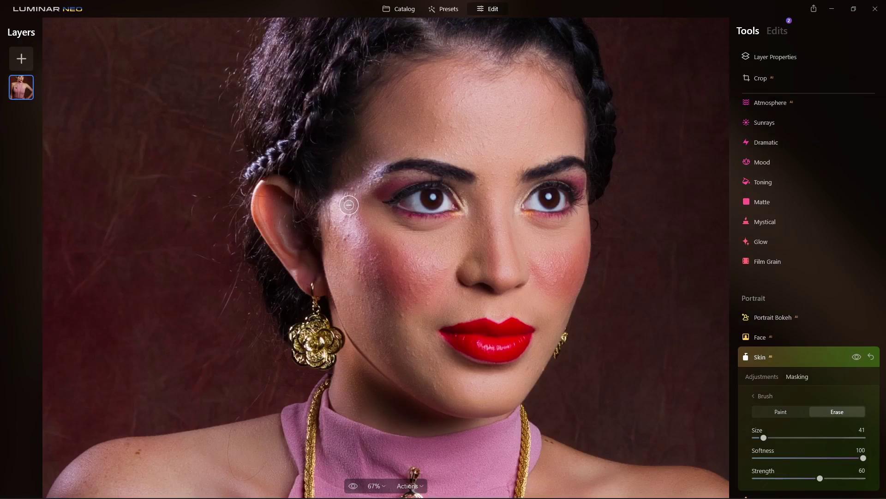
{"action": "left_click_drag", "start_coordinate": [333, 206], "coordinate": [340, 199]}
{"action": "scroll", "coordinate": [469, 254], "scroll_direction": "down", "scroll_amount": 2}
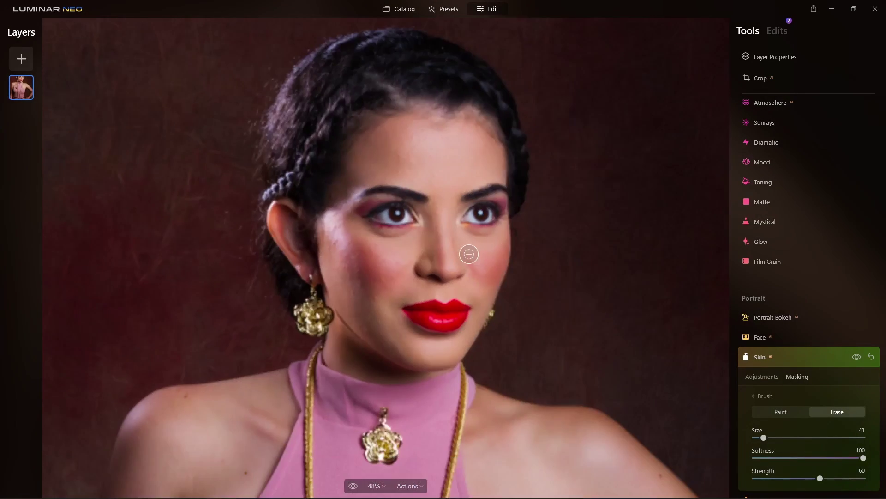
{"action": "scroll", "coordinate": [469, 254], "scroll_direction": "down", "scroll_amount": 4}
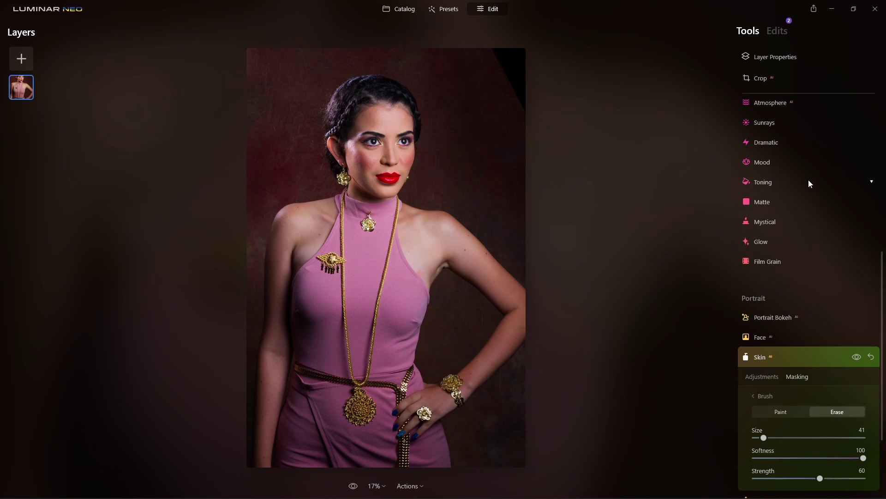
Erase the black top-right corner using the Erase tool's Select brush at Size 41.
{"action": "scroll", "coordinate": [808, 182], "scroll_direction": "up", "scroll_amount": 5}
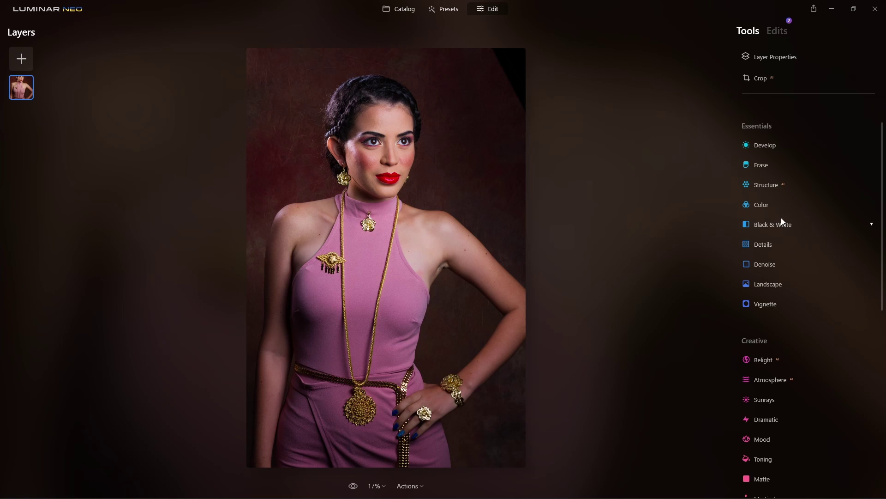
{"action": "left_click", "coordinate": [774, 162]}
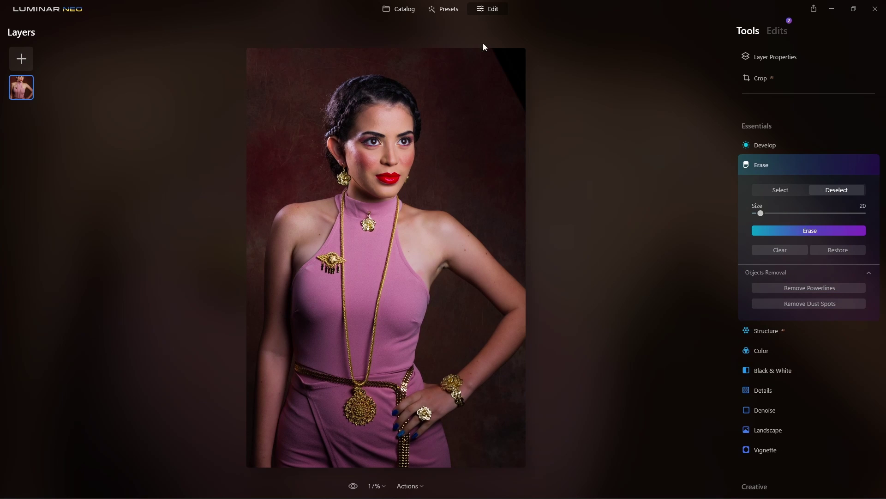
{"action": "left_click_drag", "start_coordinate": [761, 213], "coordinate": [772, 213]}
{"action": "left_click", "coordinate": [777, 189]}
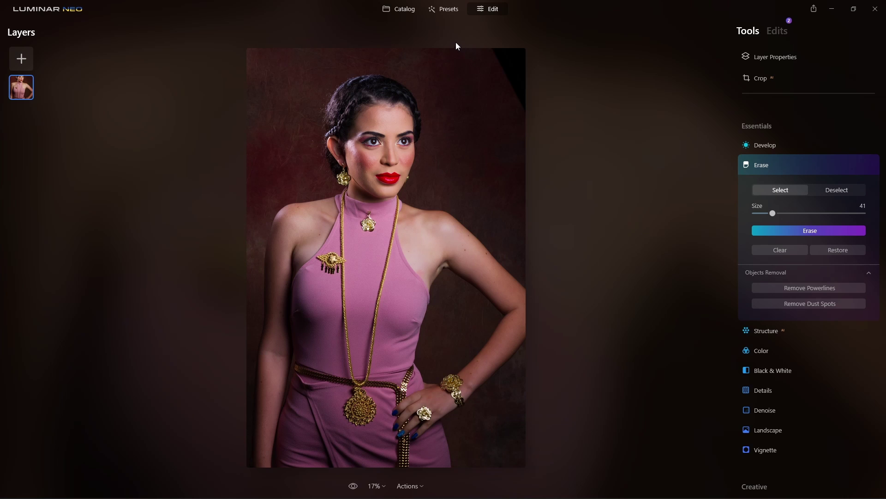
{"action": "mouse_move", "coordinate": [496, 50]}
{"action": "left_mouse_down"}
{"action": "mouse_move", "coordinate": [520, 98]}
{"action": "mouse_move", "coordinate": [522, 56]}
{"action": "mouse_move", "coordinate": [499, 50]}
{"action": "mouse_move", "coordinate": [513, 68]}
{"action": "mouse_move", "coordinate": [488, 52]}
{"action": "mouse_move", "coordinate": [508, 51]}
{"action": "mouse_move", "coordinate": [526, 109]}
{"action": "mouse_move", "coordinate": [488, 54]}
{"action": "left_mouse_up"}
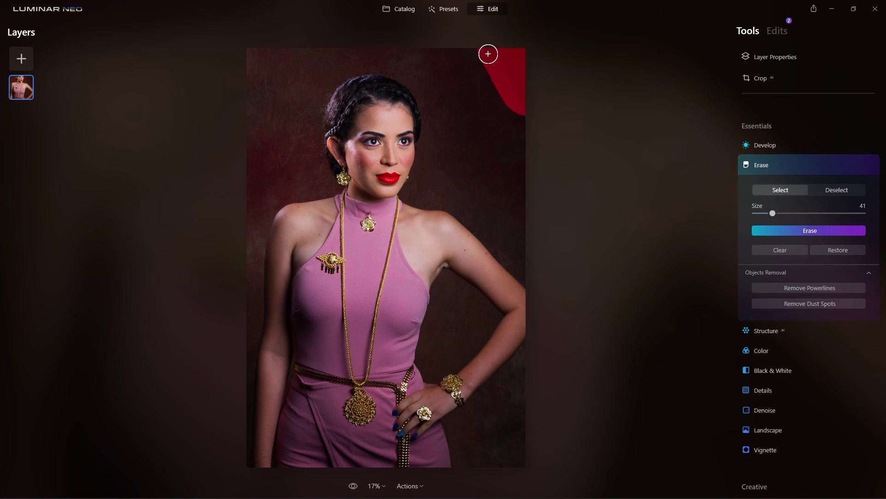
{"action": "left_click", "coordinate": [783, 230]}
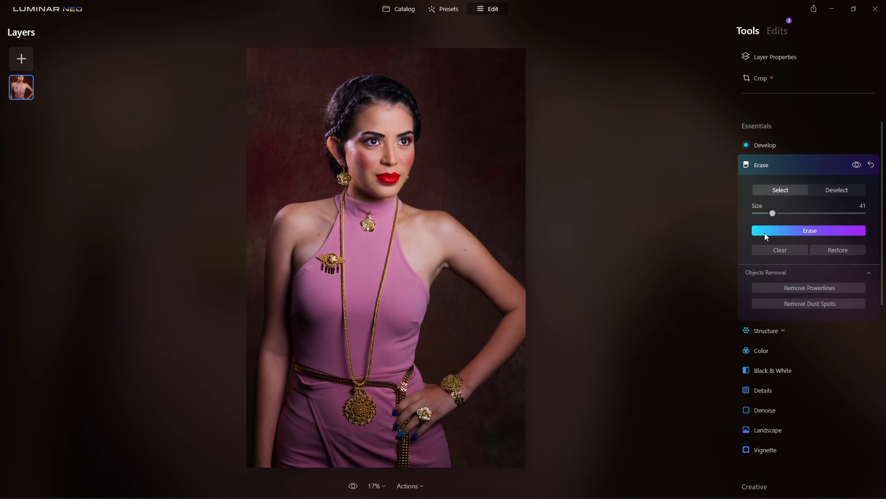
{"action": "left_click", "coordinate": [791, 167]}
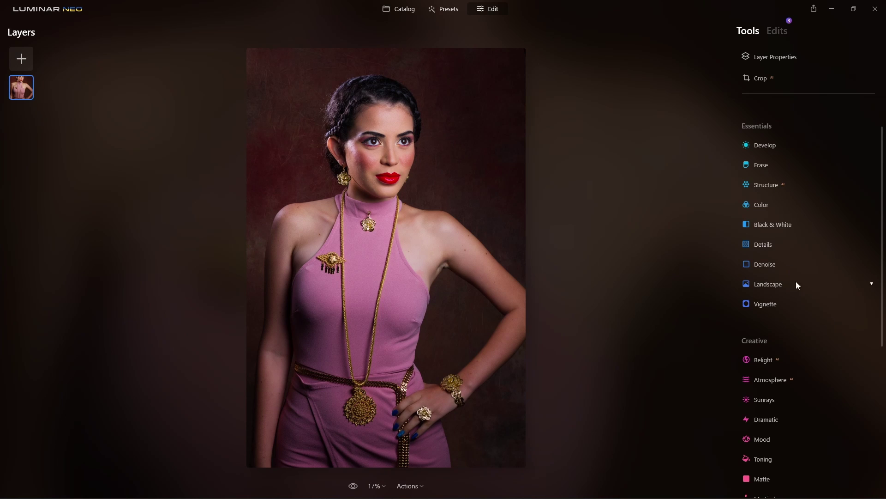
{"action": "left_click", "coordinate": [780, 306]}
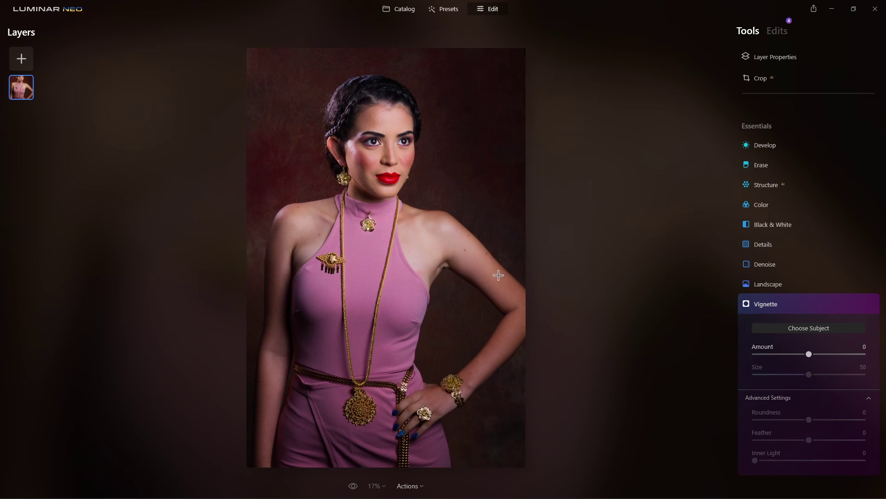
Set the vignette to Amount -92, Feather 65 and Size 45, then collapse it.
{"action": "left_click_drag", "start_coordinate": [810, 359], "coordinate": [760, 358]}
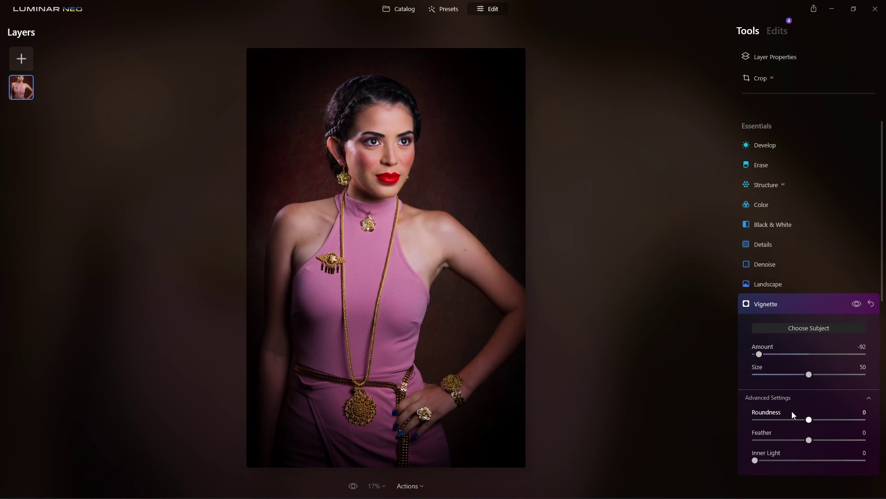
{"action": "scroll", "coordinate": [800, 397], "scroll_direction": "down", "scroll_amount": 3}
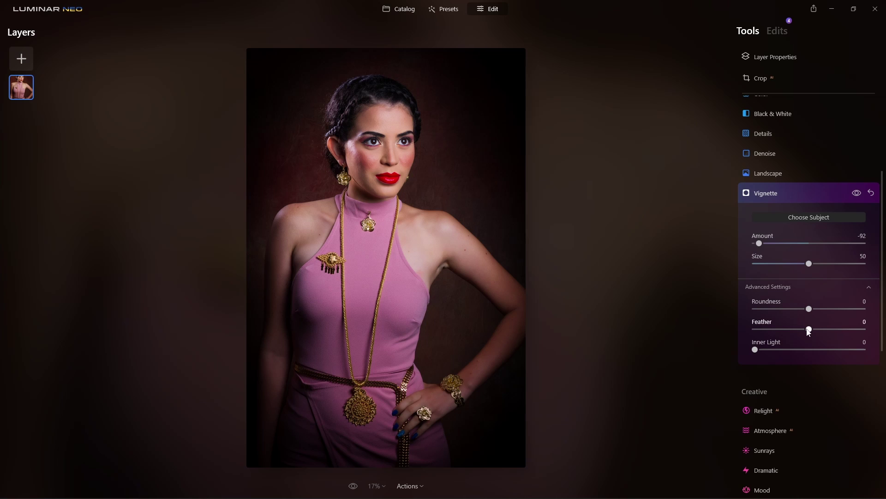
{"action": "left_click_drag", "start_coordinate": [811, 329], "coordinate": [844, 329]}
{"action": "mouse_move", "coordinate": [812, 264]}
{"action": "left_mouse_down"}
{"action": "mouse_move", "coordinate": [826, 264]}
{"action": "mouse_move", "coordinate": [808, 264]}
{"action": "left_mouse_up"}
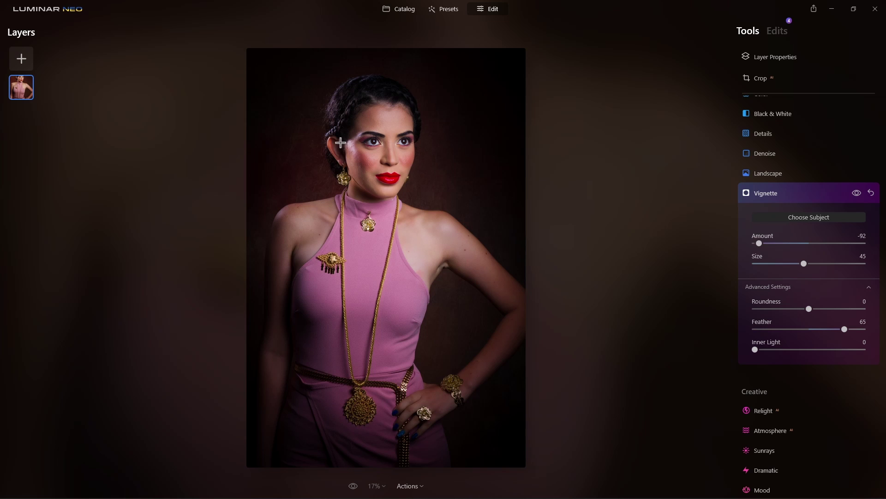
{"action": "left_click", "coordinate": [820, 189]}
{"action": "scroll", "coordinate": [785, 171], "scroll_direction": "up", "scroll_amount": 3}
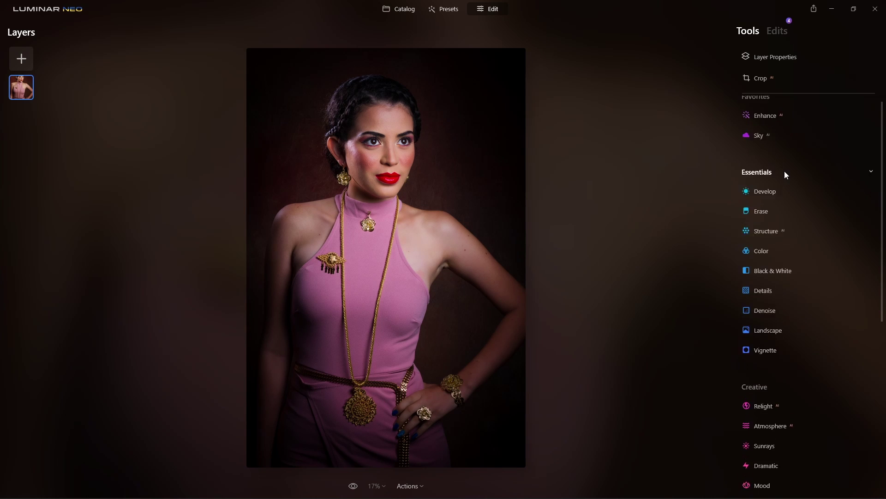
In the Edits list, reduce the Develop edit's Color Saturation from 14 to 5.
{"action": "left_click", "coordinate": [780, 32]}
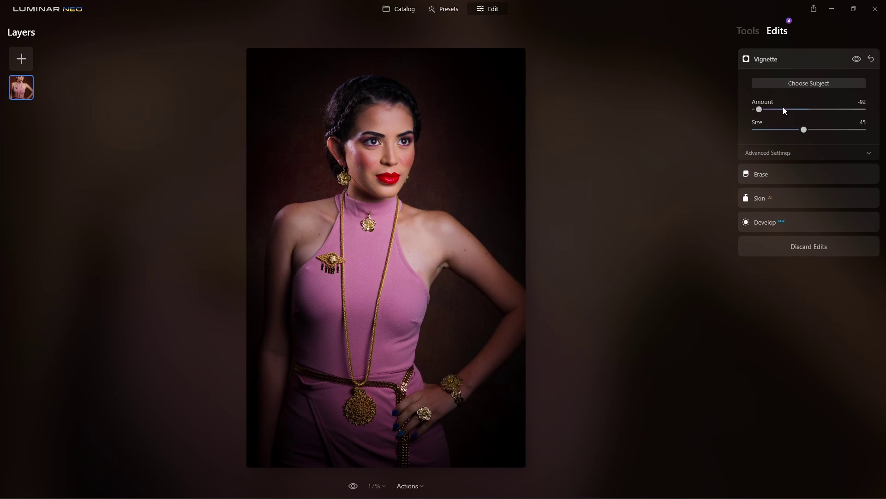
{"action": "left_click", "coordinate": [816, 221]}
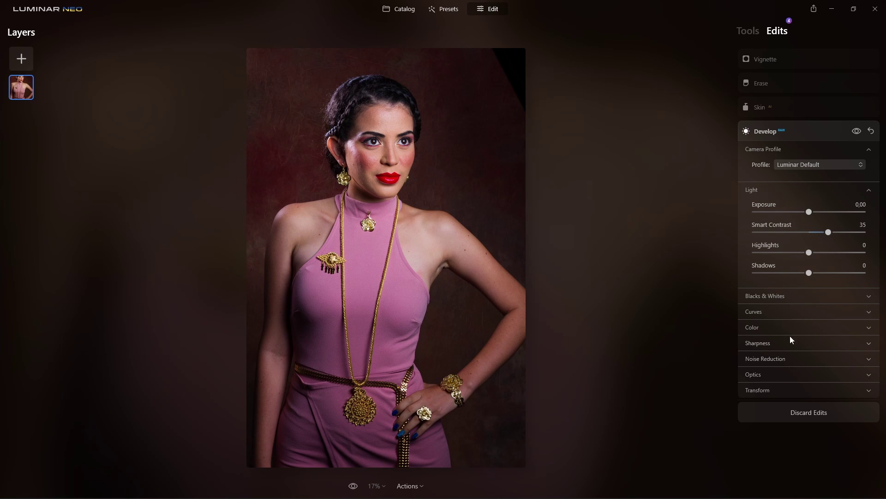
{"action": "left_click", "coordinate": [791, 323]}
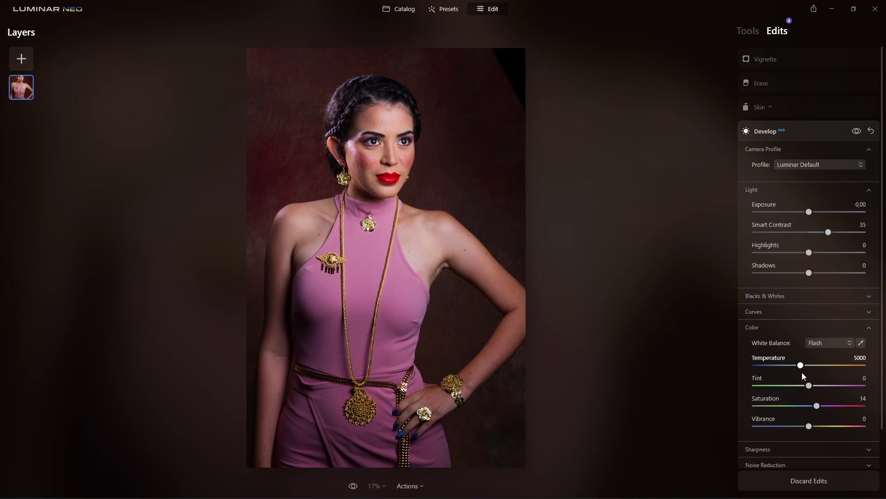
{"action": "left_click_drag", "start_coordinate": [816, 406], "coordinate": [811, 405]}
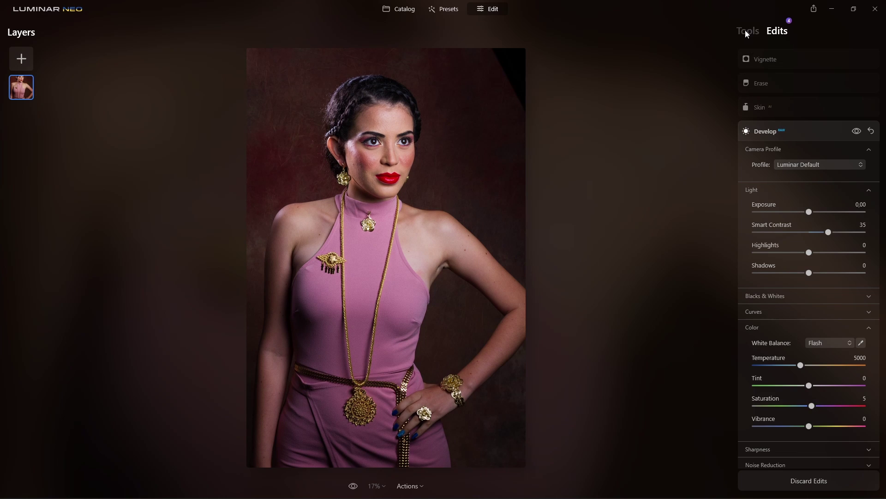
{"action": "left_click", "coordinate": [747, 32]}
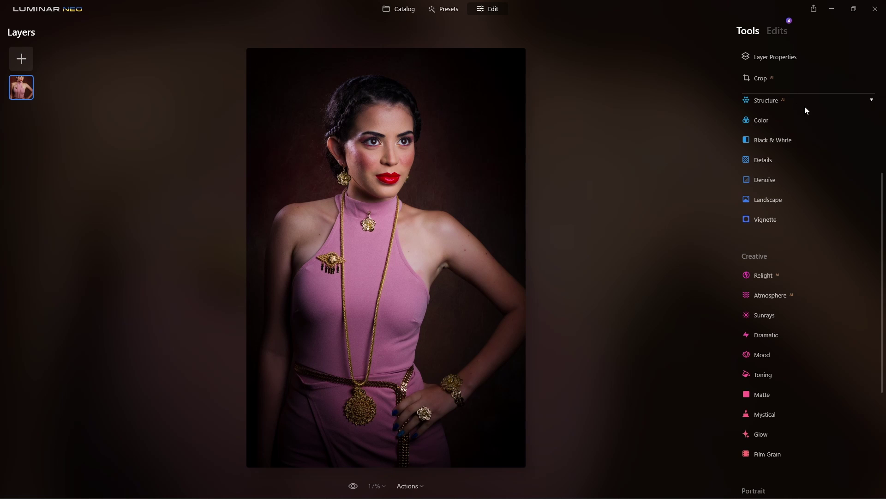
{"action": "scroll", "coordinate": [776, 128], "scroll_direction": "up", "scroll_amount": 3}
Add a Develop adjustment with Exposure -0.73, masked by a radial gradient on her chest.
{"action": "left_click", "coordinate": [765, 201]}
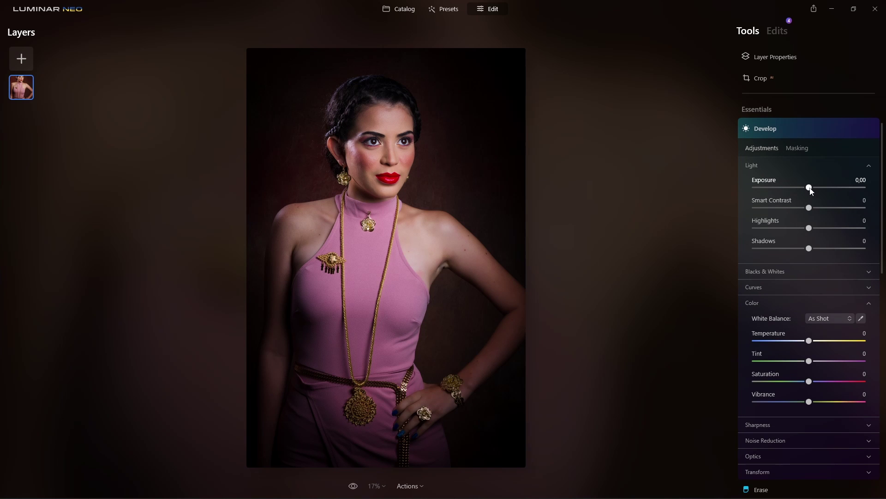
{"action": "left_click_drag", "start_coordinate": [809, 187], "coordinate": [801, 187]}
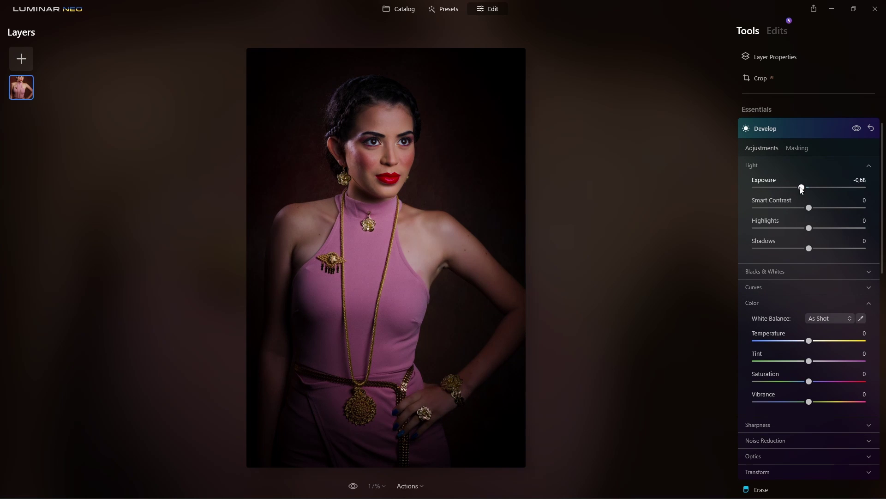
{"action": "left_click", "coordinate": [805, 147]}
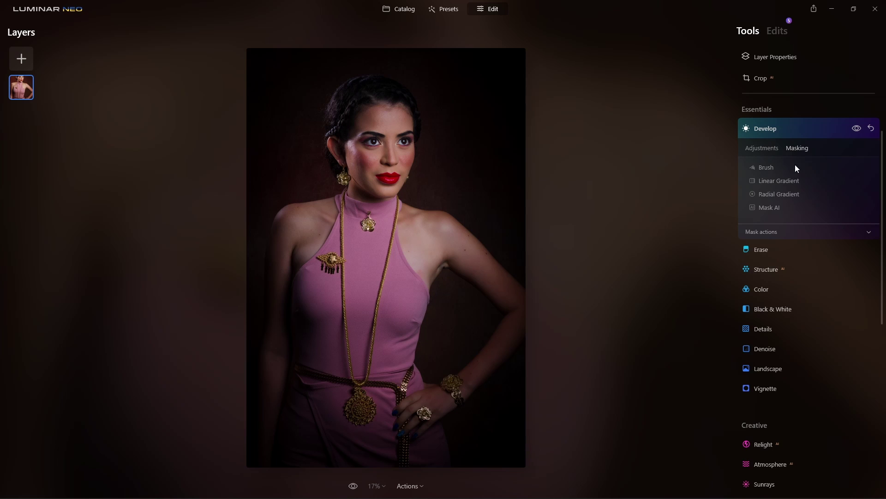
{"action": "left_click", "coordinate": [779, 194]}
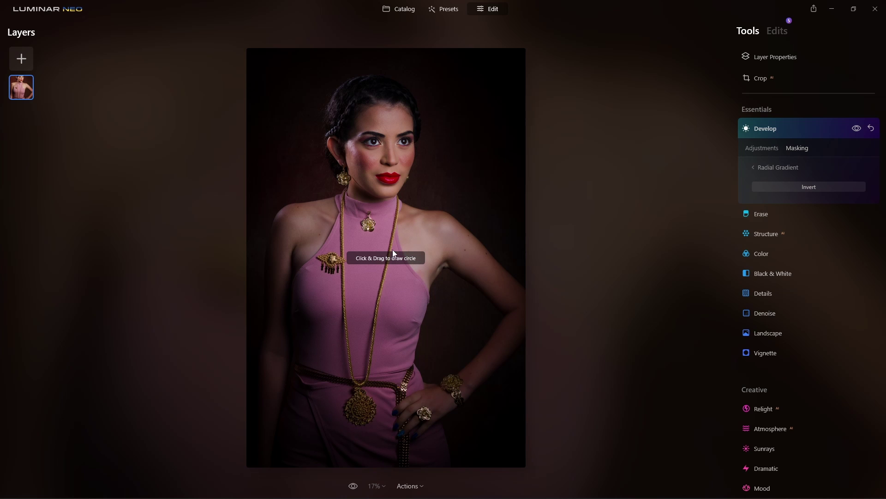
{"action": "left_click_drag", "start_coordinate": [400, 255], "coordinate": [438, 276]}
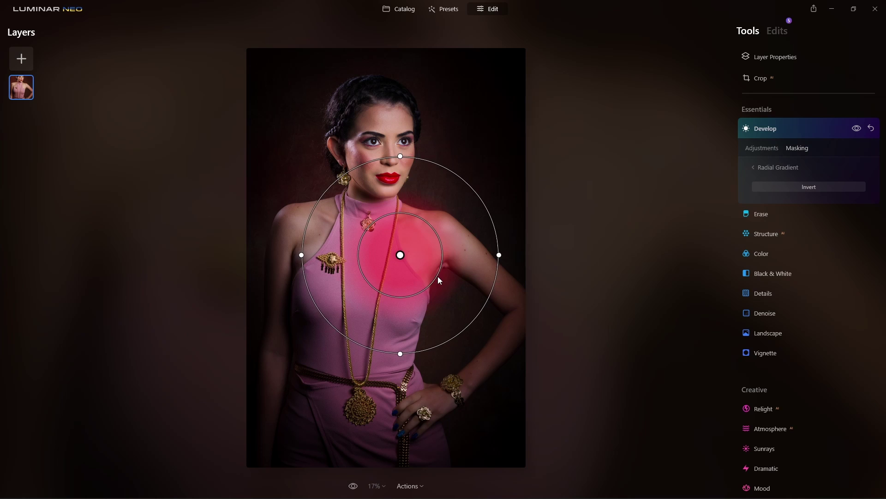
{"action": "left_click", "coordinate": [756, 147]}
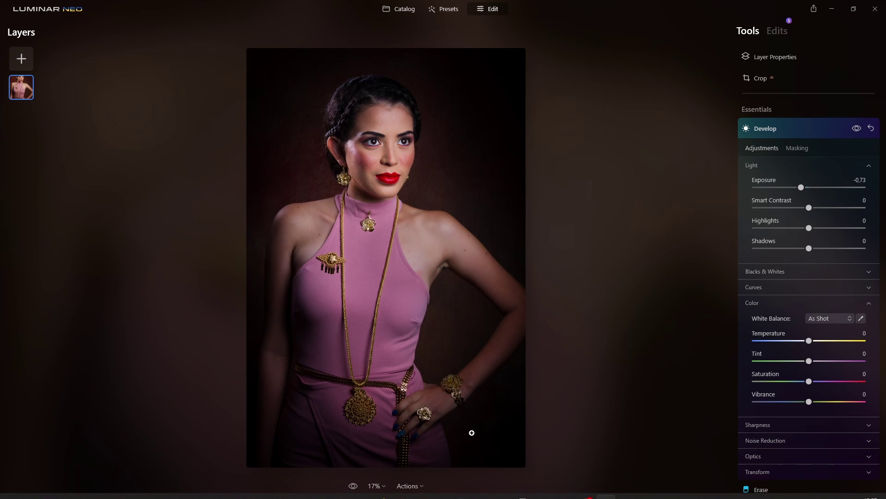
Compare the edited photo with the original, then return to the Catalog.
{"action": "left_click", "coordinate": [354, 487]}
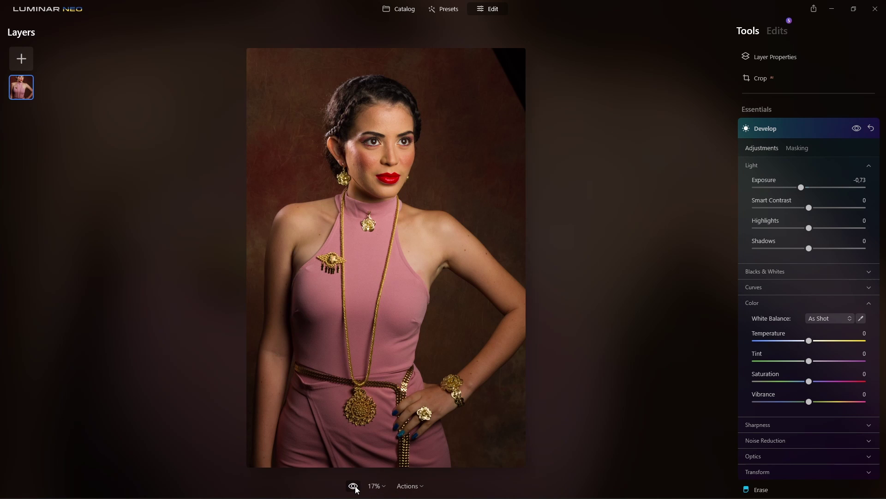
{"action": "left_click", "coordinate": [354, 486]}
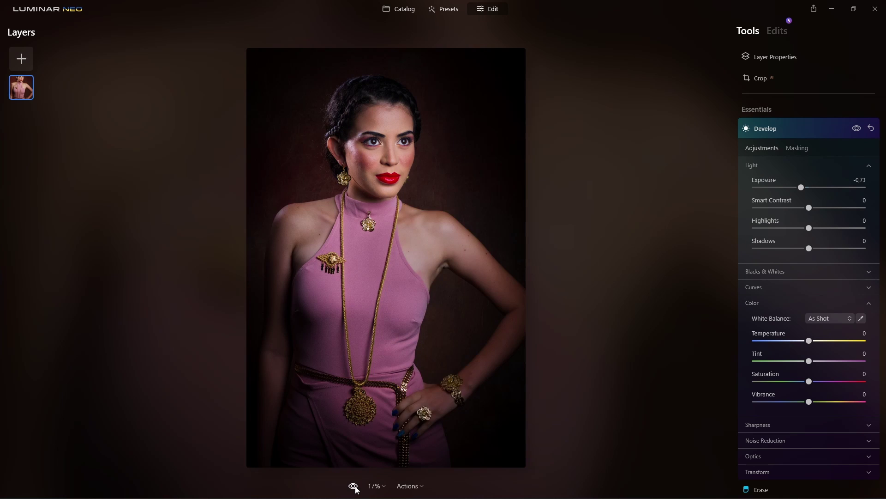
{"action": "left_click", "coordinate": [354, 486]}
{"action": "left_click", "coordinate": [354, 487]}
{"action": "left_click", "coordinate": [405, 10]}
{"action": "scroll", "coordinate": [512, 124], "scroll_direction": "down", "scroll_amount": 3}
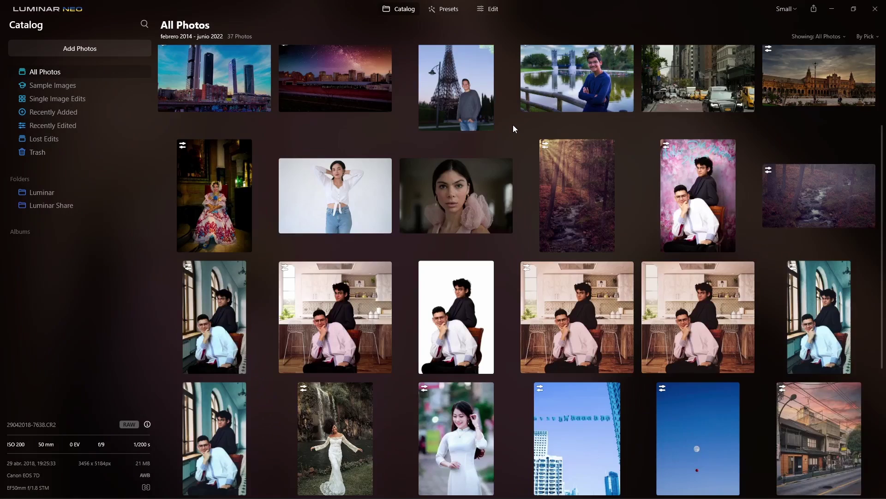
Open the white-dress waterfall photo in Edit and check it at 100% zoom.
{"action": "scroll", "coordinate": [336, 334], "scroll_direction": "down", "scroll_amount": 3}
{"action": "left_click", "coordinate": [322, 305]}
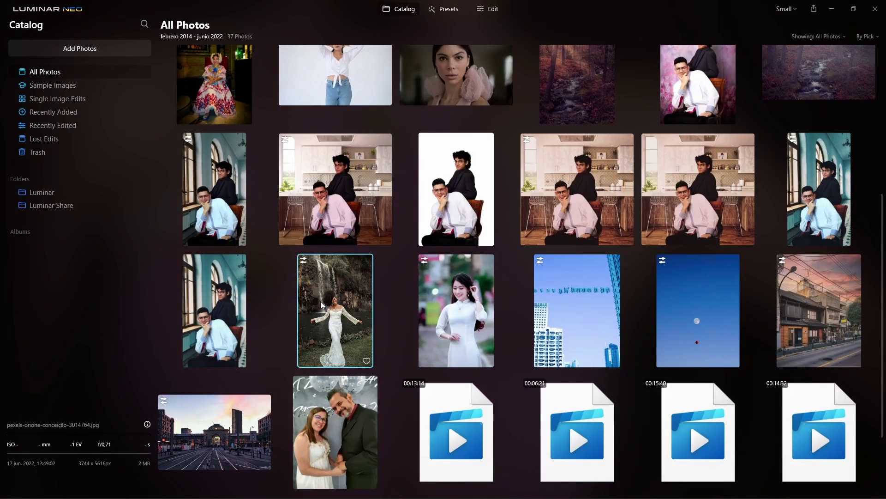
{"action": "left_click", "coordinate": [482, 10]}
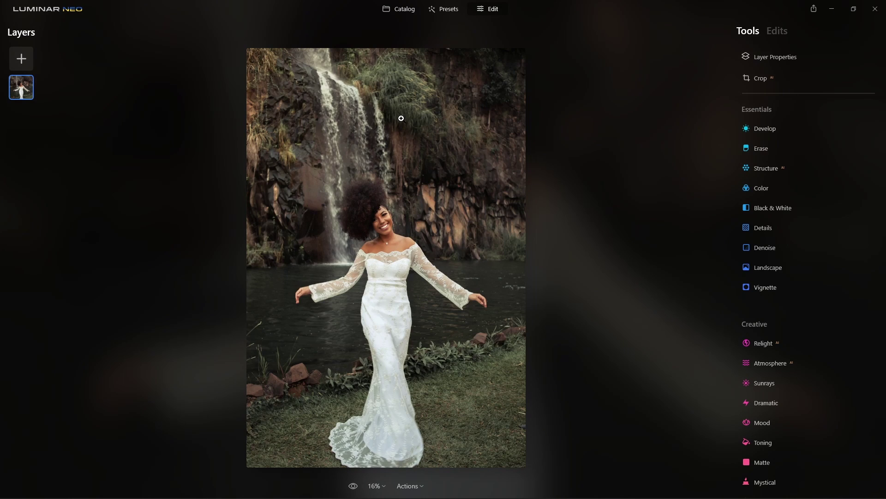
{"action": "left_click", "coordinate": [413, 125]}
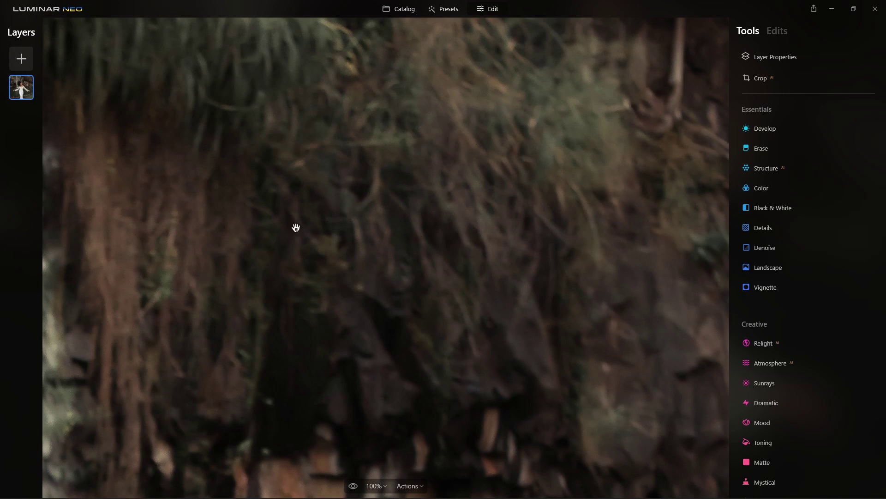
{"action": "left_click", "coordinate": [403, 201]}
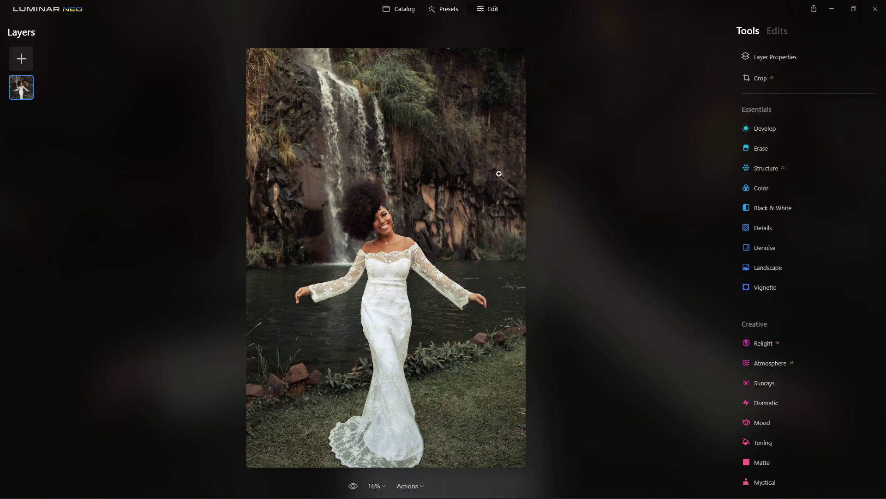
{"action": "scroll", "coordinate": [788, 182], "scroll_direction": "down", "scroll_amount": 4}
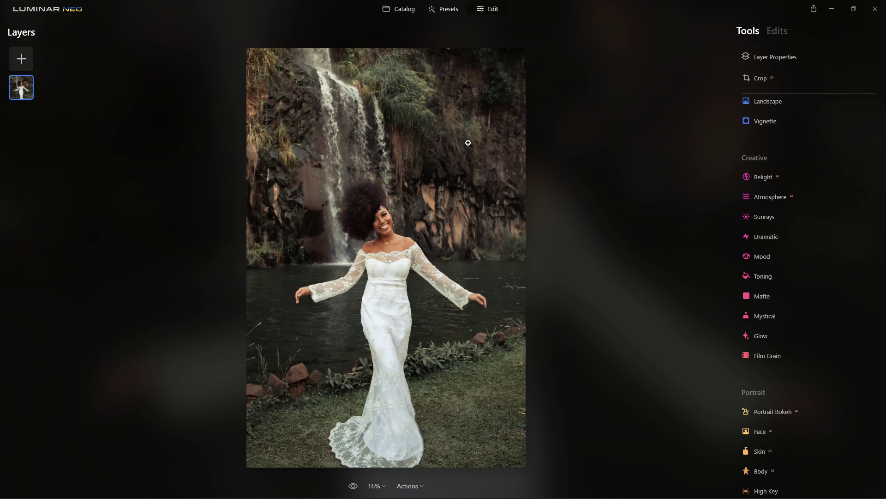
{"action": "scroll", "coordinate": [812, 231], "scroll_direction": "down", "scroll_amount": 1}
{"action": "scroll", "coordinate": [801, 243], "scroll_direction": "down", "scroll_amount": 2}
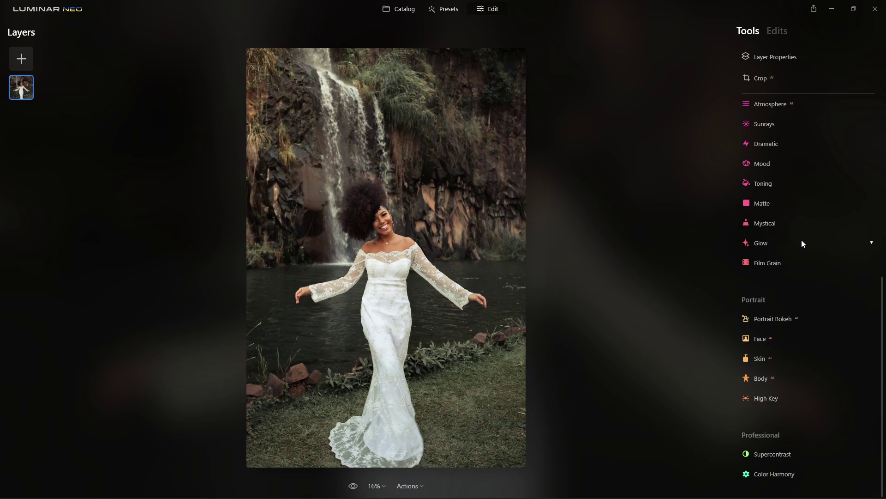
Apply Portrait Bokeh at Amount 60 to blur the waterfall behind the woman.
{"action": "left_click", "coordinate": [770, 319]}
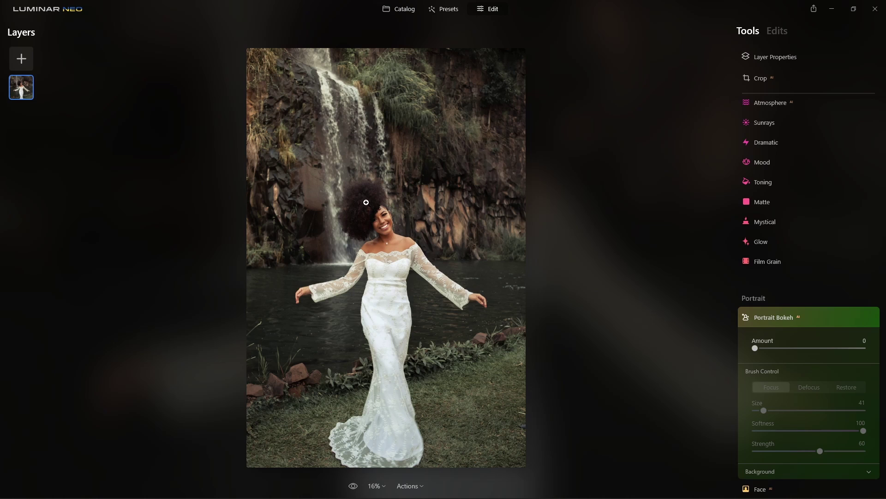
{"action": "scroll", "coordinate": [371, 197], "scroll_direction": "up", "scroll_amount": 3}
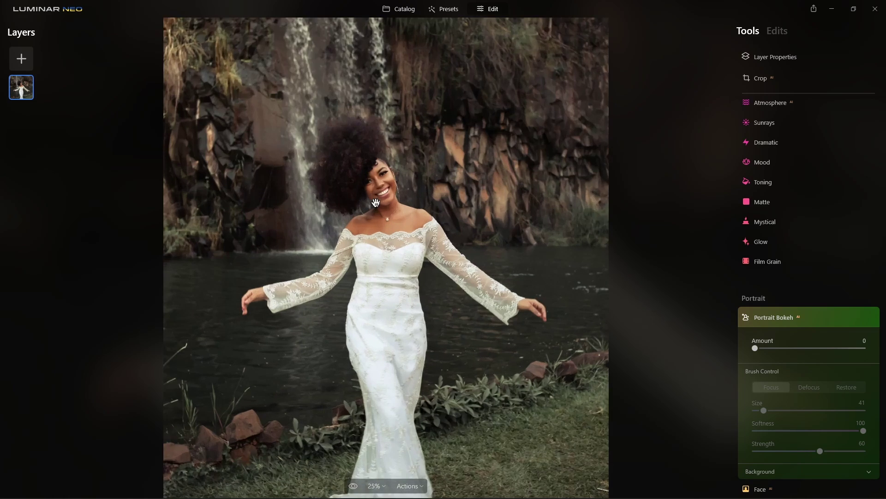
{"action": "left_click_drag", "start_coordinate": [364, 171], "coordinate": [370, 238]}
{"action": "scroll", "coordinate": [406, 179], "scroll_direction": "up", "scroll_amount": 1}
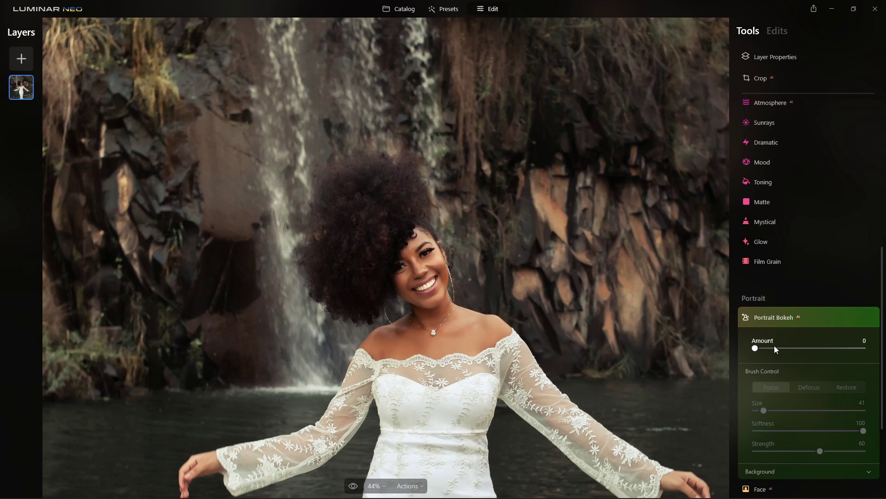
{"action": "left_click_drag", "start_coordinate": [776, 347], "coordinate": [823, 351]}
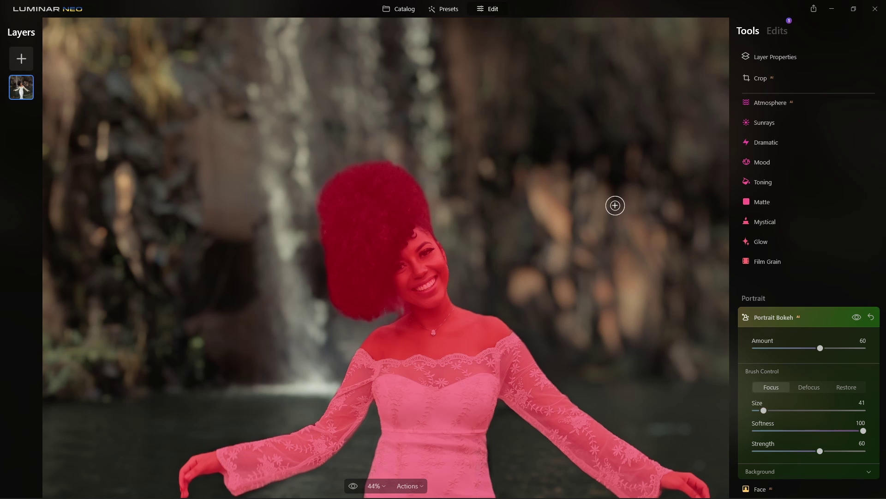
{"action": "scroll", "coordinate": [349, 166], "scroll_direction": "down", "scroll_amount": 1}
{"action": "scroll", "coordinate": [349, 165], "scroll_direction": "down", "scroll_amount": 3}
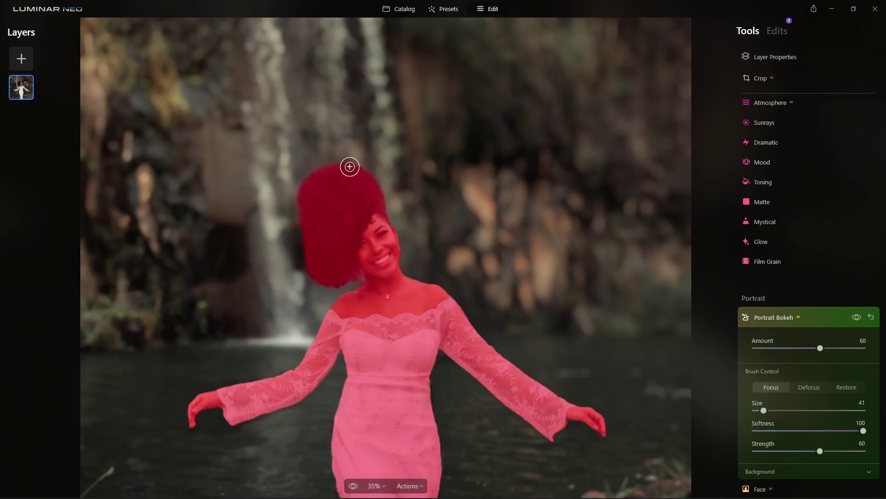
{"action": "scroll", "coordinate": [369, 177], "scroll_direction": "down", "scroll_amount": 2}
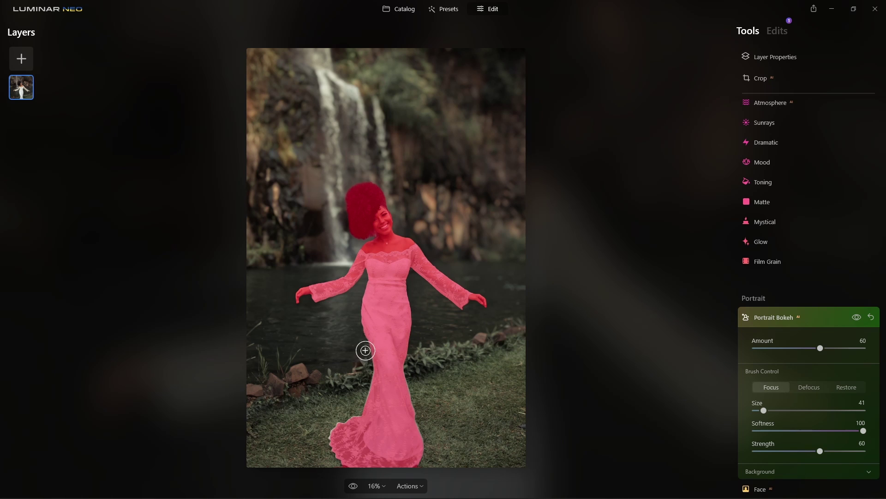
{"action": "scroll", "coordinate": [364, 205], "scroll_direction": "up", "scroll_amount": 2}
{"action": "scroll", "coordinate": [366, 207], "scroll_direction": "up", "scroll_amount": 1}
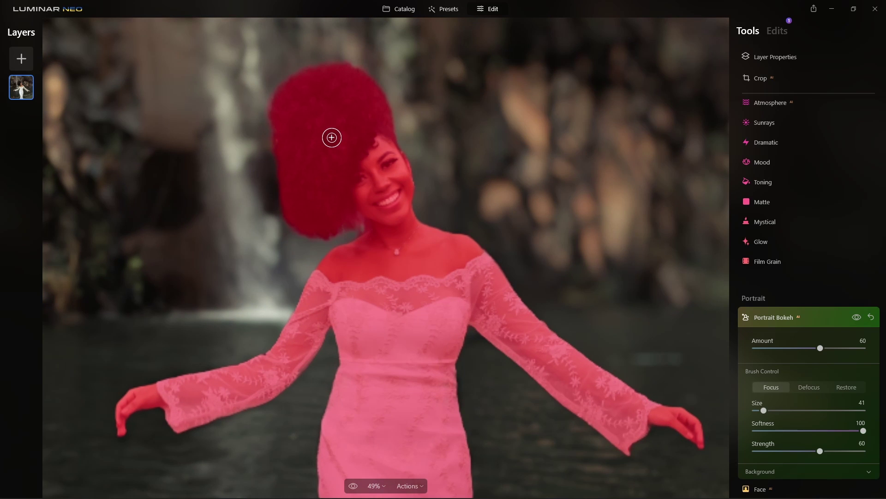
{"action": "scroll", "coordinate": [333, 137], "scroll_direction": "up", "scroll_amount": 1}
{"action": "left_click_drag", "start_coordinate": [326, 132], "coordinate": [362, 229]}
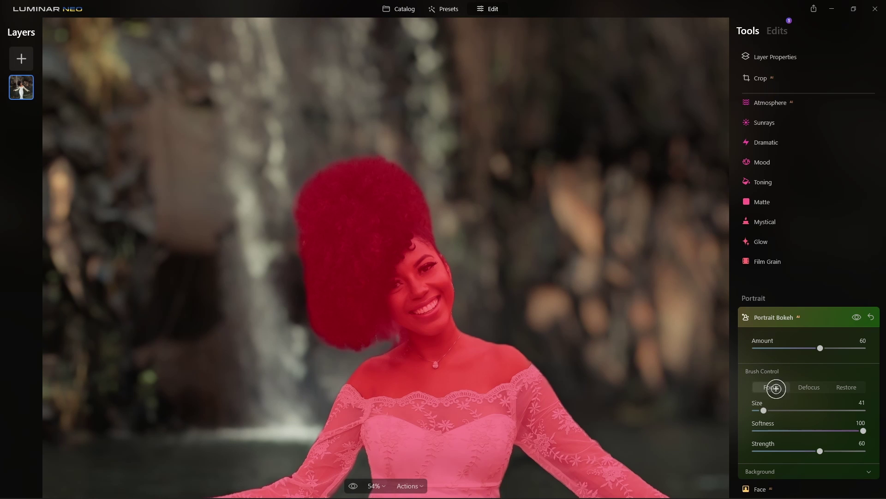
Select the Focus brush and enlarge it to Brush Size 124.
{"action": "left_click", "coordinate": [820, 350]}
{"action": "left_click", "coordinate": [772, 394]}
{"action": "left_click_drag", "start_coordinate": [763, 410], "coordinate": [788, 410]}
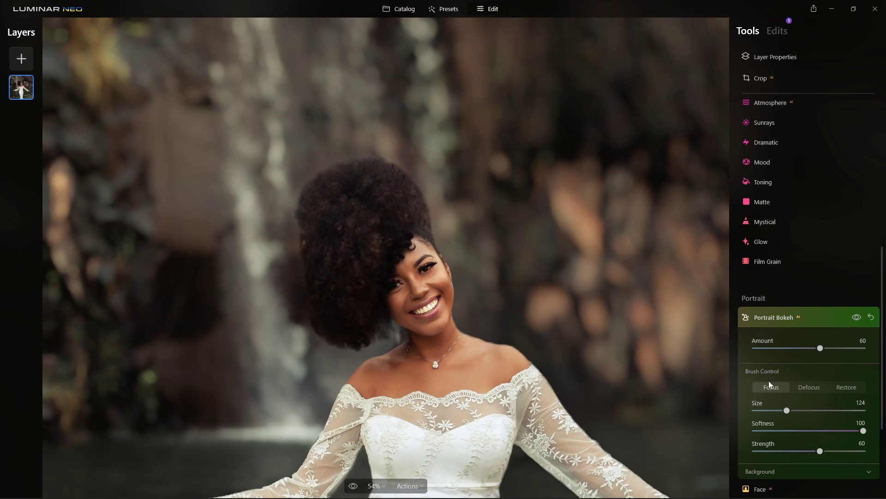
Brush the Focus mask along the hair's left edge and over her hair.
{"action": "mouse_move", "coordinate": [309, 284]}
{"action": "left_mouse_down"}
{"action": "mouse_move", "coordinate": [312, 309]}
{"action": "mouse_move", "coordinate": [305, 302]}
{"action": "mouse_move", "coordinate": [303, 206]}
{"action": "mouse_move", "coordinate": [398, 183]}
{"action": "mouse_move", "coordinate": [415, 215]}
{"action": "left_mouse_up"}
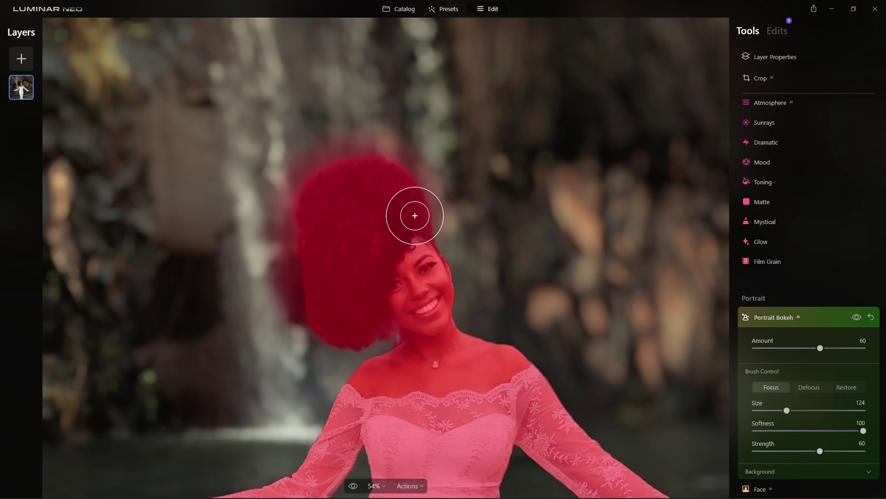
{"action": "left_click_drag", "start_coordinate": [415, 216], "coordinate": [351, 329]}
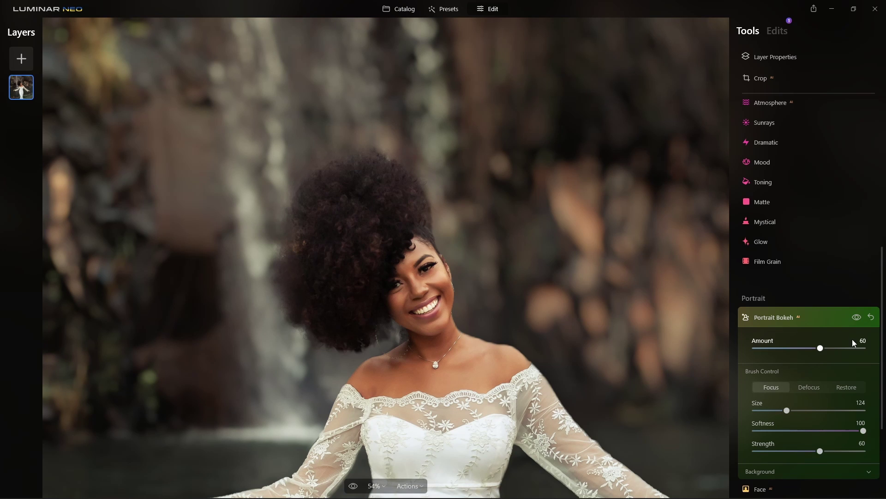
Toggle Portrait Bokeh off and on to compare the blurred and original background.
{"action": "left_click", "coordinate": [857, 317]}
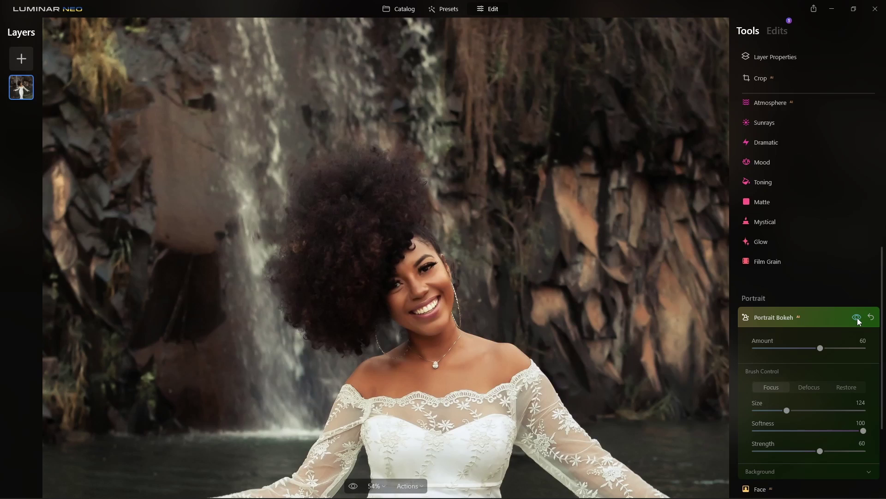
{"action": "left_click", "coordinate": [858, 318]}
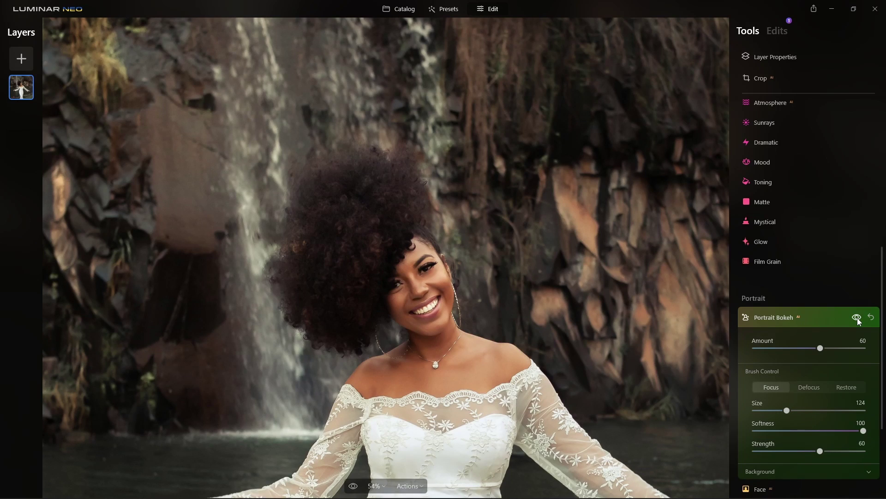
{"action": "left_click", "coordinate": [858, 318]}
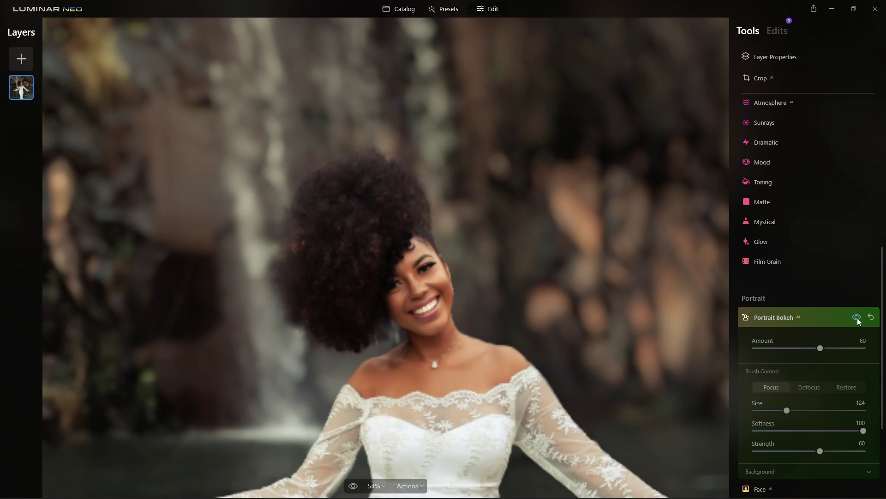
{"action": "left_click", "coordinate": [857, 318]}
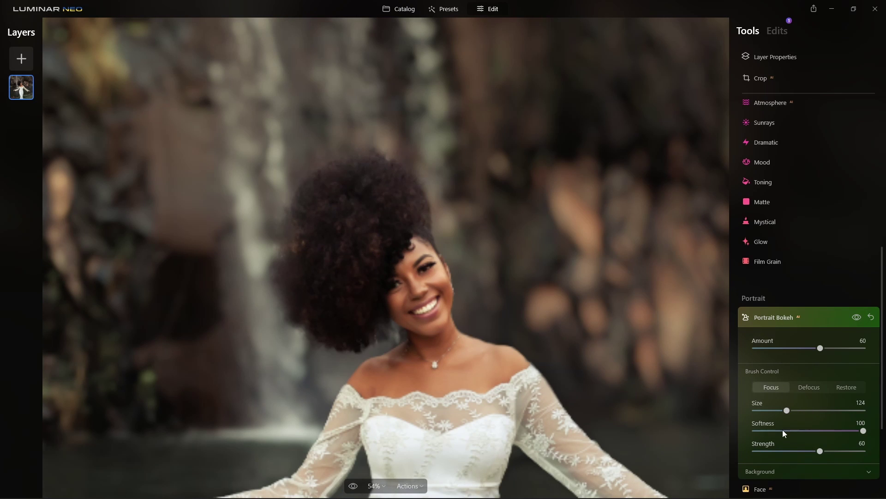
Set the brush to Size 72, Strength 68 and paint Focus over the hair's outer curls.
{"action": "left_click_drag", "start_coordinate": [786, 409], "coordinate": [777, 410]}
{"action": "left_click_drag", "start_coordinate": [823, 452], "coordinate": [830, 455]}
{"action": "left_click_drag", "start_coordinate": [469, 227], "coordinate": [432, 221]}
{"action": "left_click_drag", "start_coordinate": [780, 412], "coordinate": [772, 410]}
{"action": "mouse_move", "coordinate": [439, 224]}
{"action": "left_mouse_down"}
{"action": "mouse_move", "coordinate": [415, 171]}
{"action": "mouse_move", "coordinate": [387, 154]}
{"action": "mouse_move", "coordinate": [357, 152]}
{"action": "mouse_move", "coordinate": [414, 190]}
{"action": "mouse_move", "coordinate": [426, 226]}
{"action": "mouse_move", "coordinate": [336, 163]}
{"action": "mouse_move", "coordinate": [297, 193]}
{"action": "mouse_move", "coordinate": [315, 333]}
{"action": "mouse_move", "coordinate": [379, 336]}
{"action": "left_mouse_up"}
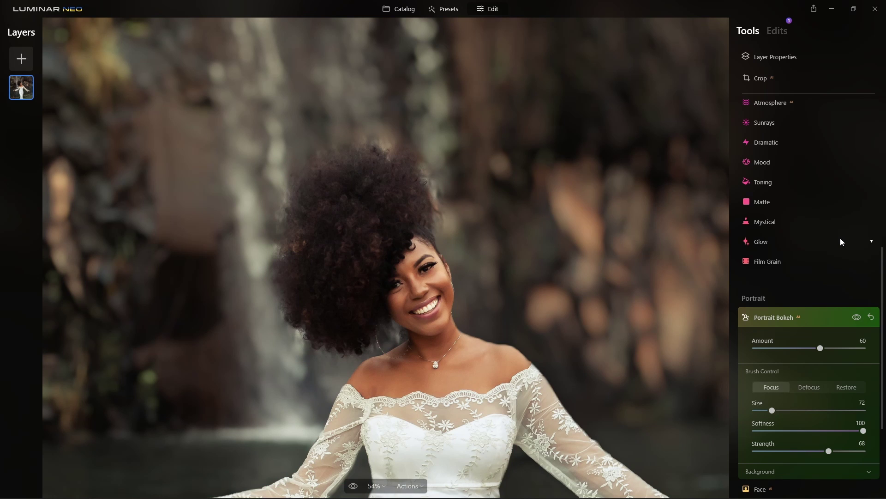
{"action": "left_click", "coordinate": [859, 318]}
{"action": "left_click", "coordinate": [858, 318]}
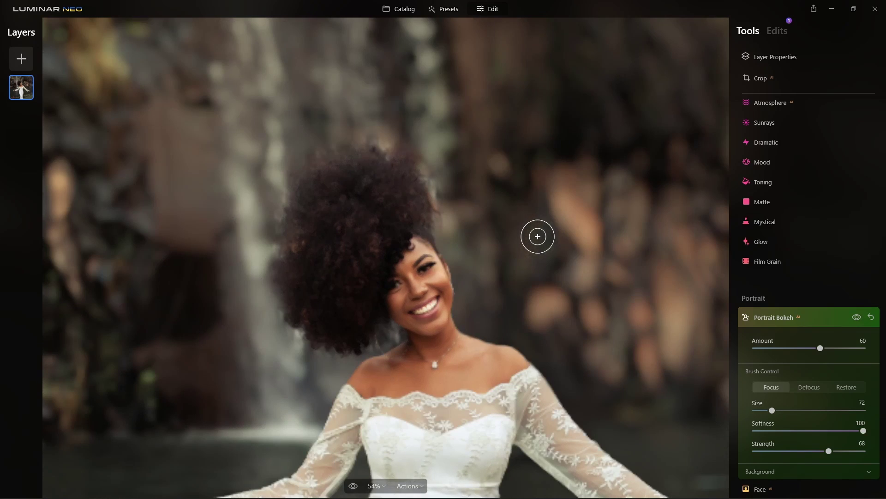
{"action": "scroll", "coordinate": [537, 237], "scroll_direction": "down", "scroll_amount": 3}
{"action": "scroll", "coordinate": [537, 237], "scroll_direction": "down", "scroll_amount": 2}
{"action": "key", "text": "/"}
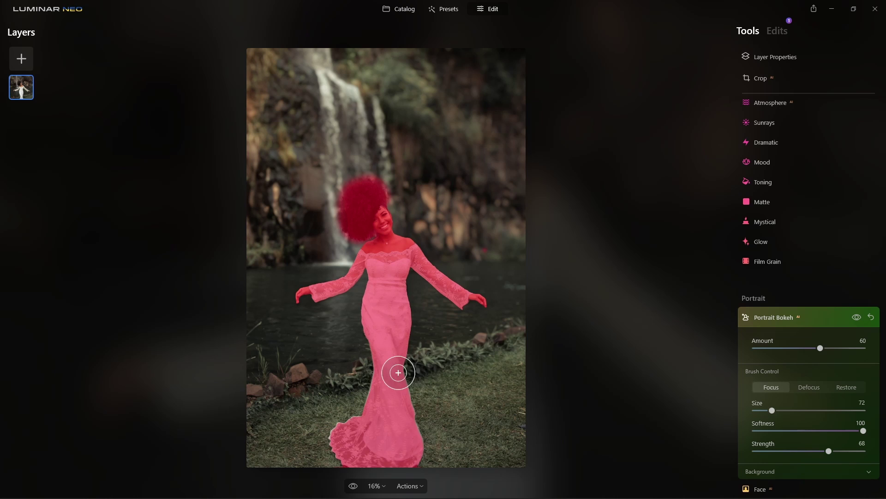
{"action": "scroll", "coordinate": [367, 375], "scroll_direction": "up", "scroll_amount": 2}
{"action": "scroll", "coordinate": [367, 375], "scroll_direction": "up", "scroll_amount": 1}
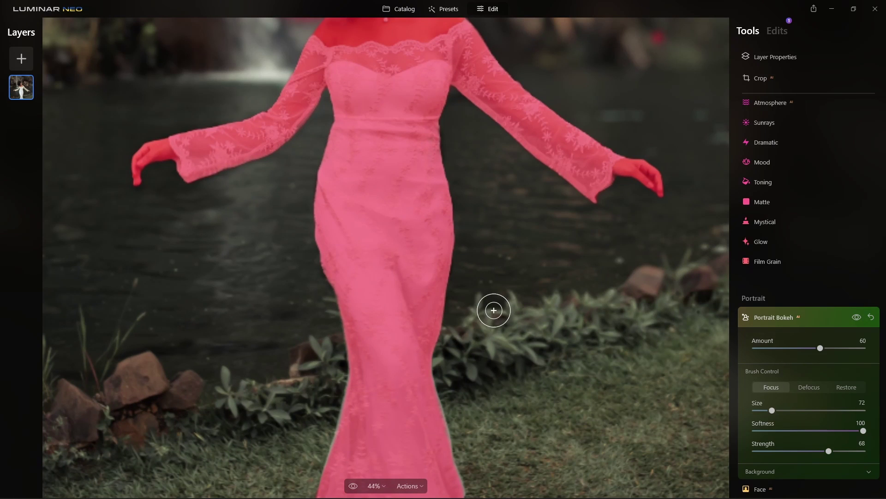
{"action": "key", "text": "space"}
{"action": "left_click_drag", "start_coordinate": [481, 352], "coordinate": [534, 217]}
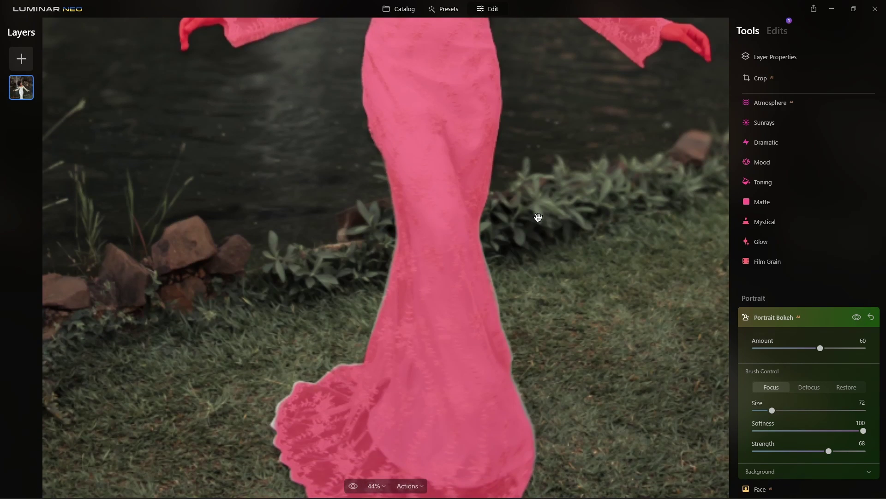
{"action": "left_click_drag", "start_coordinate": [249, 323], "coordinate": [317, 255]}
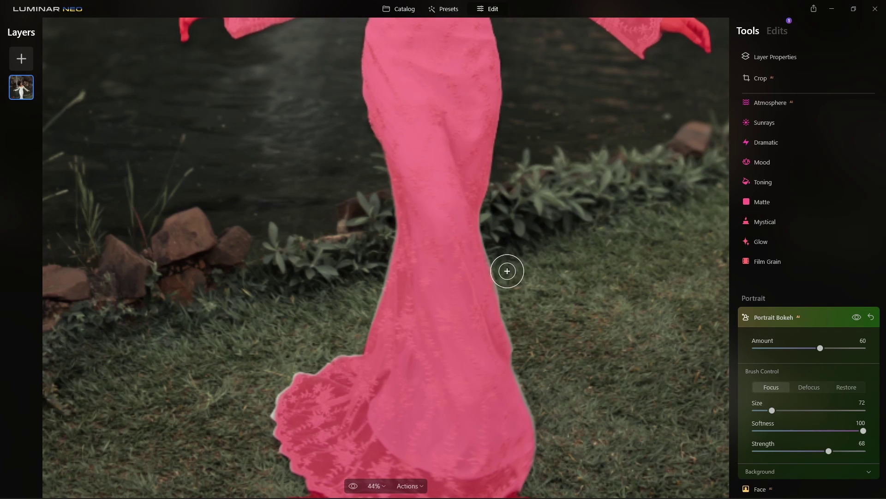
{"action": "key", "text": "ctrl+0"}
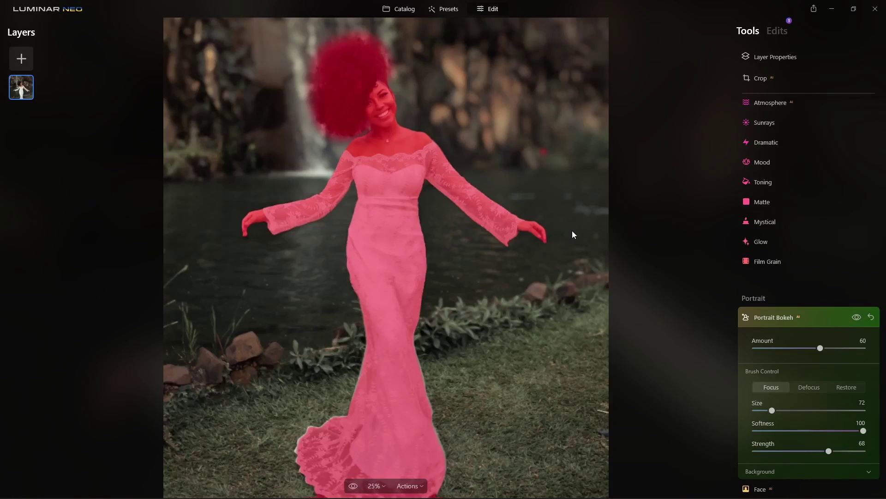
{"action": "left_click", "coordinate": [839, 317]}
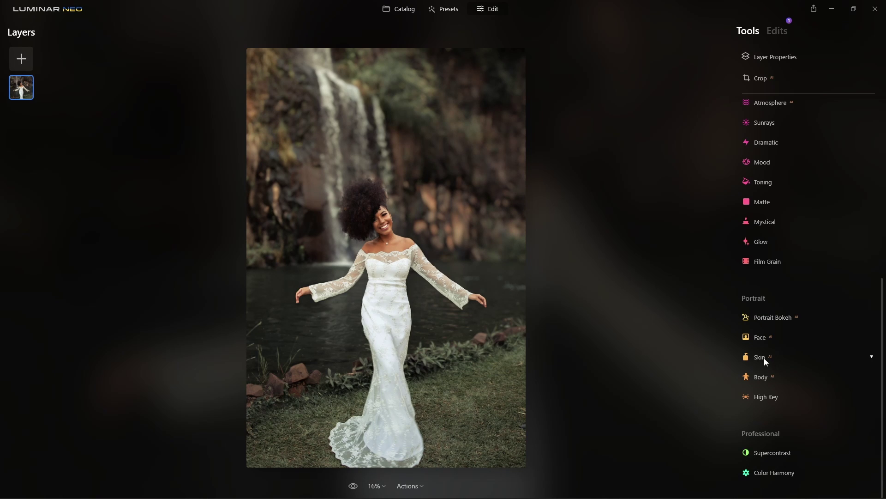
Set Body Shape to 14 and Abdomen to 41, compare with the eye toggle, then collapse Body.
{"action": "left_click", "coordinate": [756, 376]}
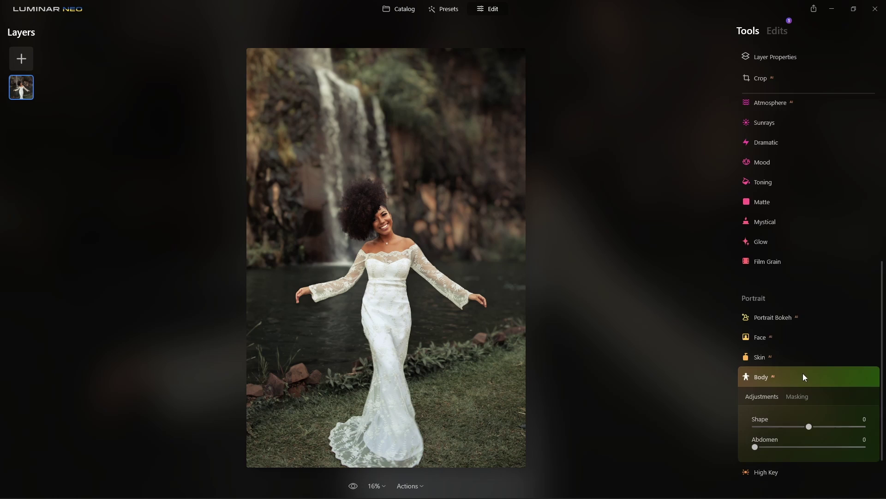
{"action": "left_click_drag", "start_coordinate": [809, 352], "coordinate": [871, 356]}
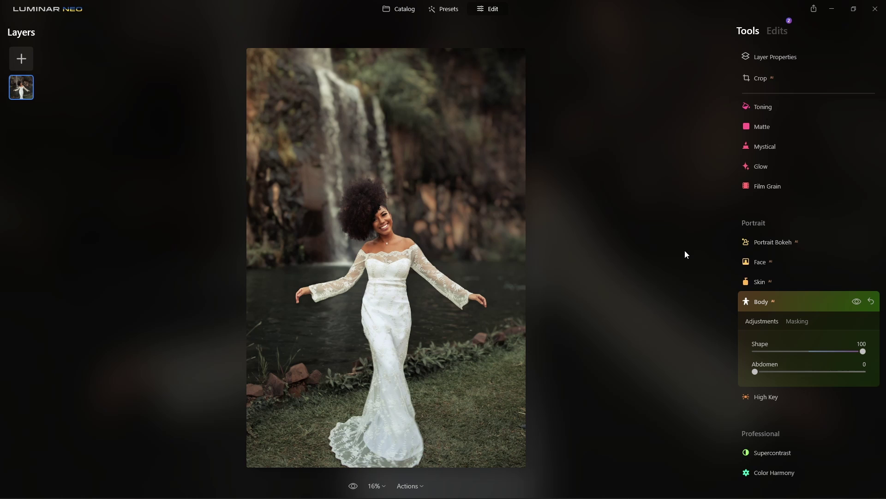
{"action": "left_click", "coordinate": [814, 351]}
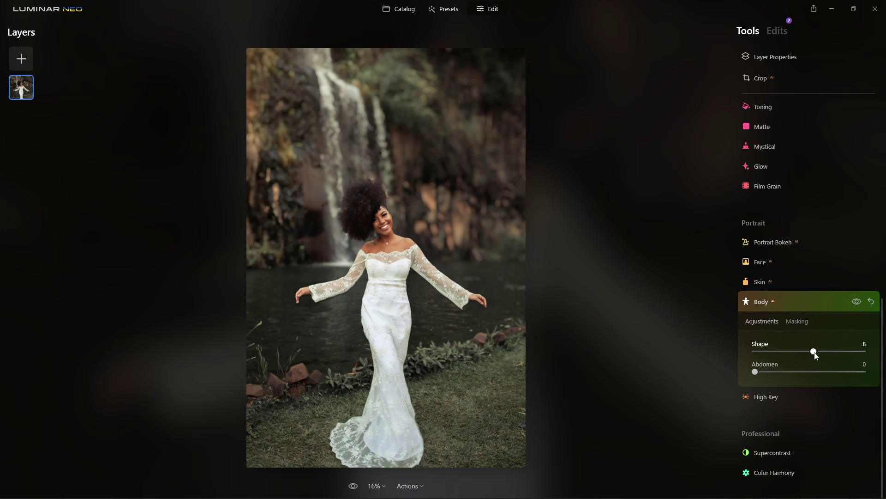
{"action": "mouse_move", "coordinate": [815, 355]}
{"action": "left_mouse_down"}
{"action": "mouse_move", "coordinate": [756, 353]}
{"action": "mouse_move", "coordinate": [799, 356]}
{"action": "left_mouse_up"}
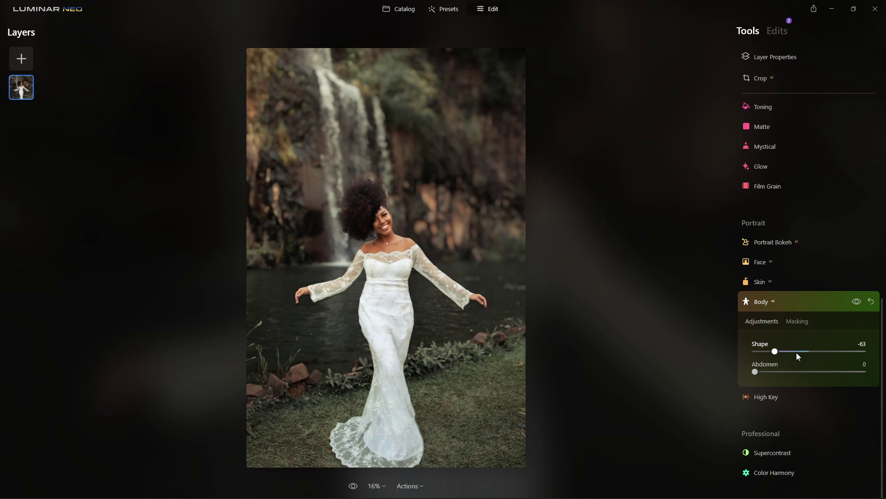
{"action": "left_click_drag", "start_coordinate": [796, 352], "coordinate": [818, 354]}
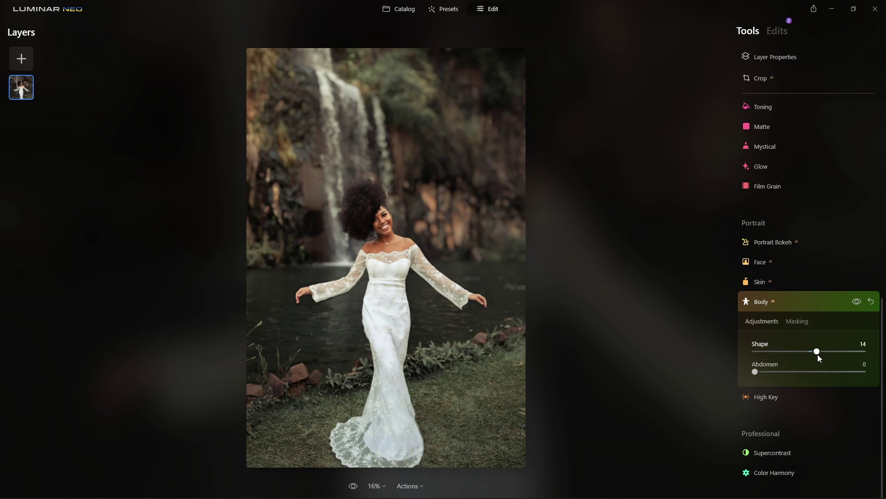
{"action": "left_click_drag", "start_coordinate": [756, 371], "coordinate": [819, 374]}
{"action": "left_click", "coordinate": [856, 301]}
{"action": "left_click", "coordinate": [856, 301]}
{"action": "left_click", "coordinate": [820, 301]}
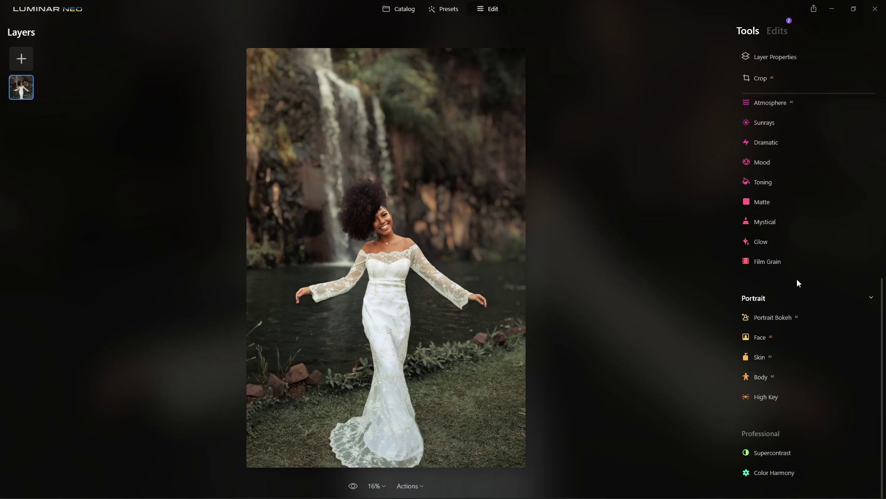
Add a vignette with Amount -74, Feather 50, Inner Light 37 and Size 32.
{"action": "scroll", "coordinate": [791, 273], "scroll_direction": "up", "scroll_amount": 3}
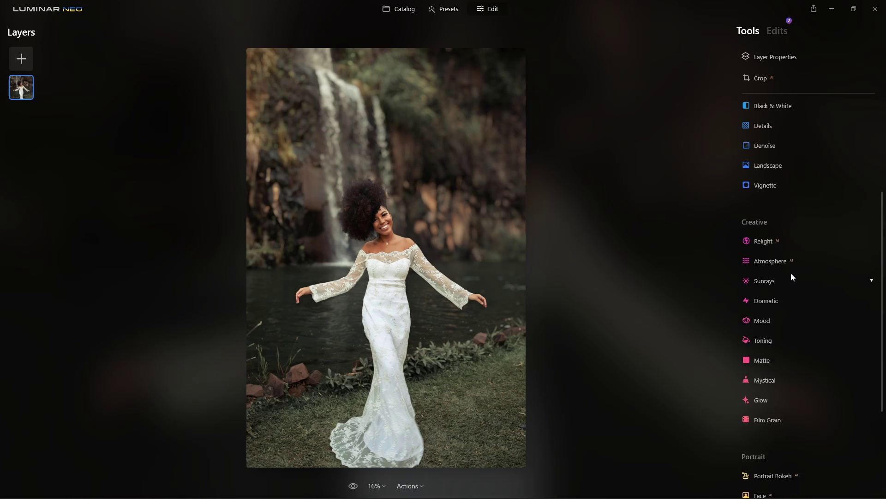
{"action": "left_click", "coordinate": [774, 194]}
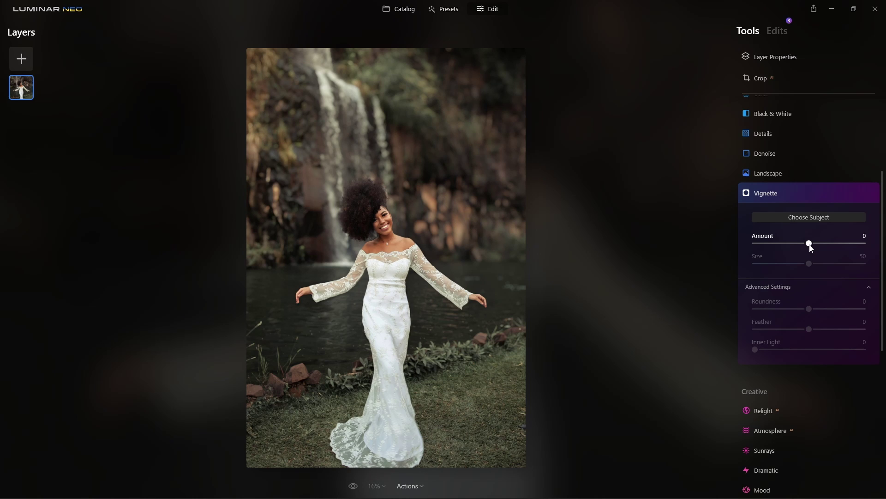
{"action": "left_click_drag", "start_coordinate": [810, 244], "coordinate": [769, 248]}
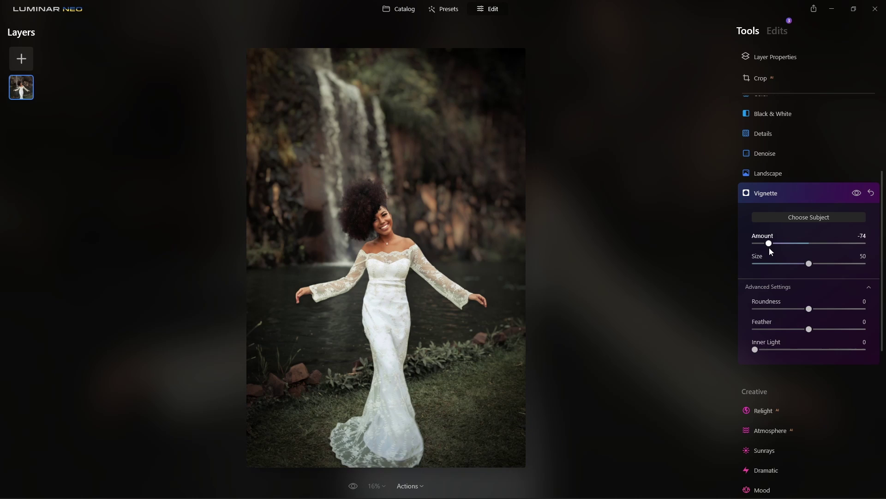
{"action": "left_click_drag", "start_coordinate": [821, 331], "coordinate": [841, 331]}
{"action": "left_click_drag", "start_coordinate": [756, 350], "coordinate": [795, 349]}
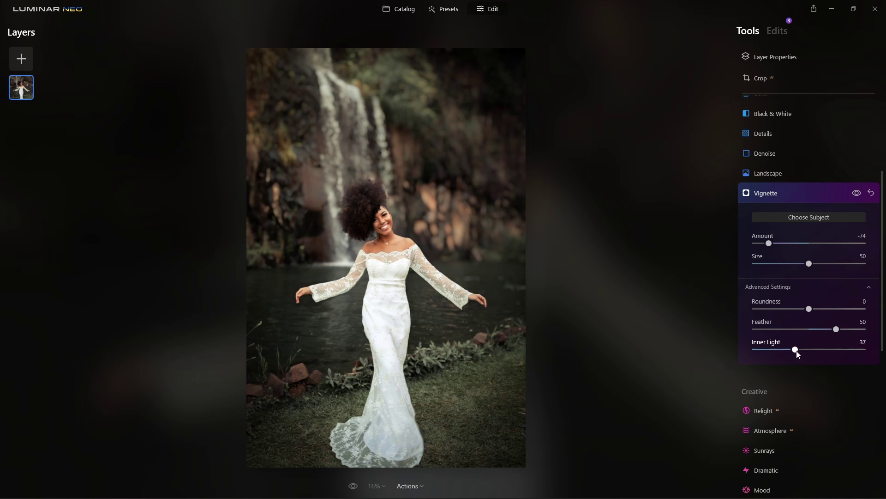
{"action": "left_click_drag", "start_coordinate": [809, 264], "coordinate": [791, 264]}
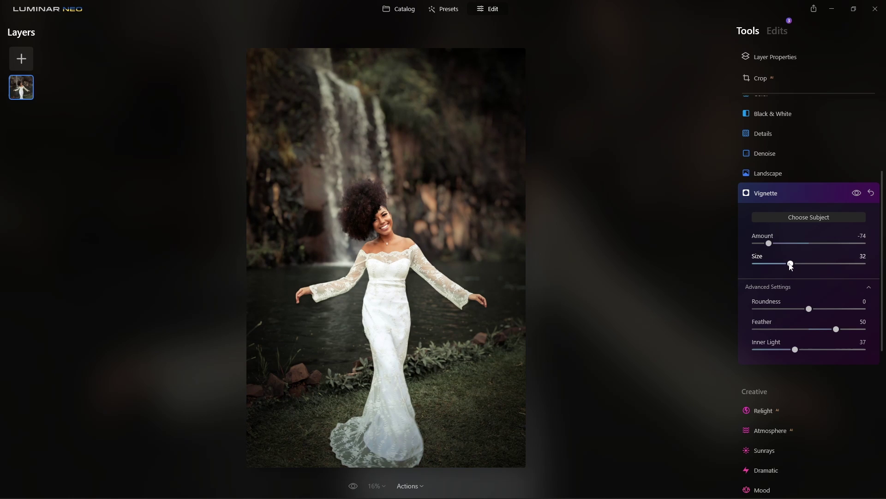
{"action": "left_click", "coordinate": [800, 194]}
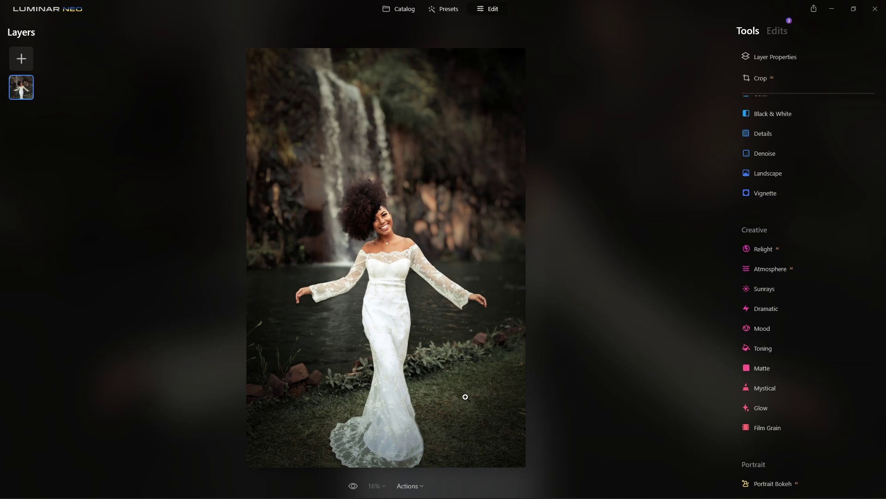
Flick between the original and the edited photo to compare the result.
{"action": "left_click", "coordinate": [354, 487]}
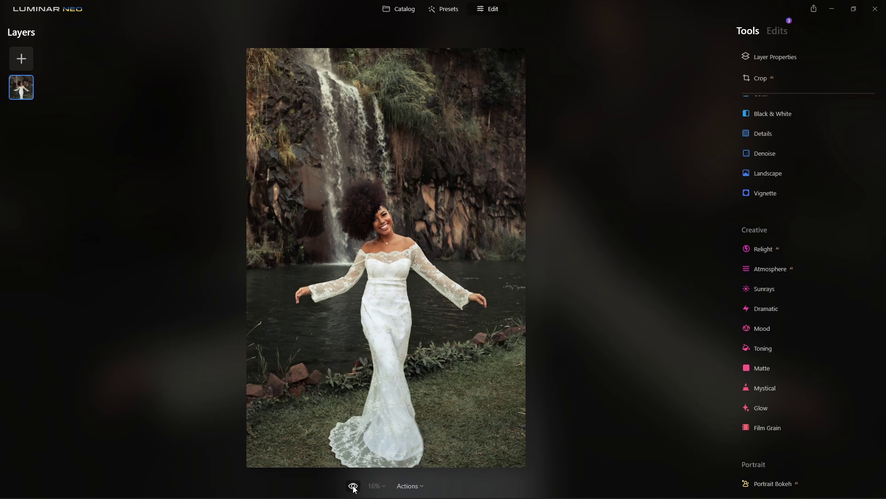
{"action": "left_click", "coordinate": [354, 486]}
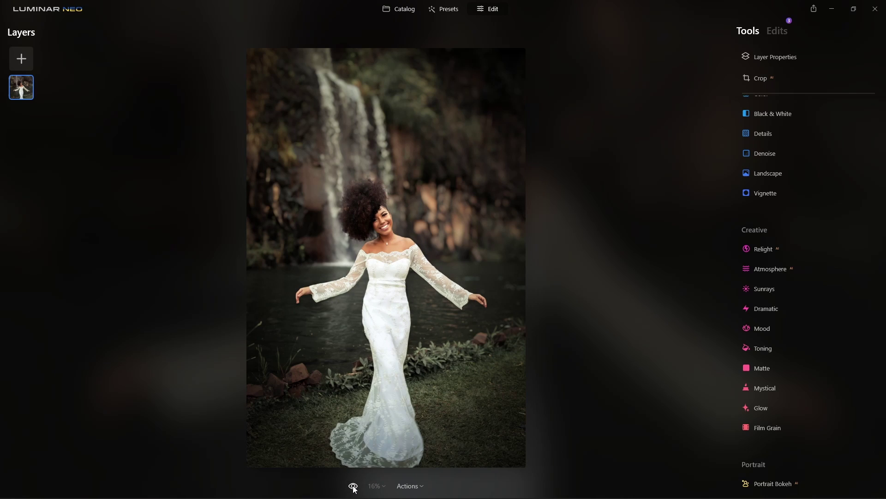
{"action": "left_click", "coordinate": [354, 487]}
{"action": "left_click", "coordinate": [354, 487]}
Return to the Catalog, select the blue-veil portrait and open it in Edit.
{"action": "left_click", "coordinate": [396, 11]}
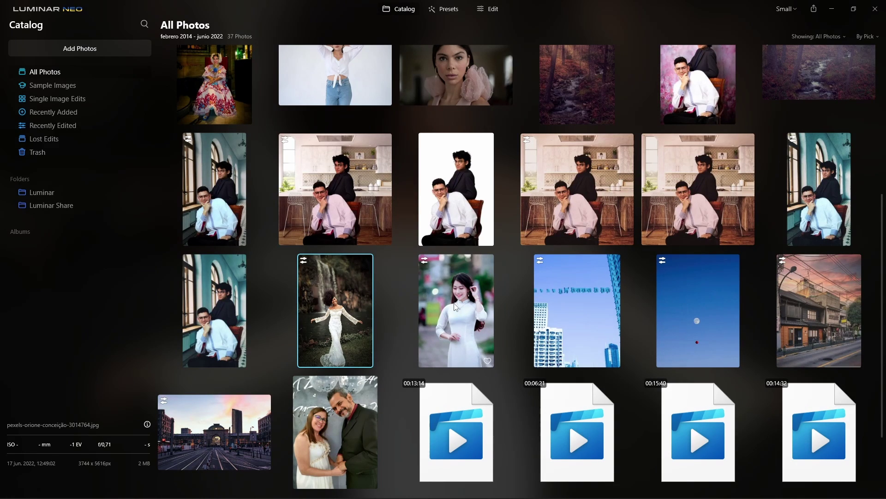
{"action": "scroll", "coordinate": [457, 306], "scroll_direction": "down", "scroll_amount": 2}
{"action": "scroll", "coordinate": [458, 277], "scroll_direction": "up", "scroll_amount": 4}
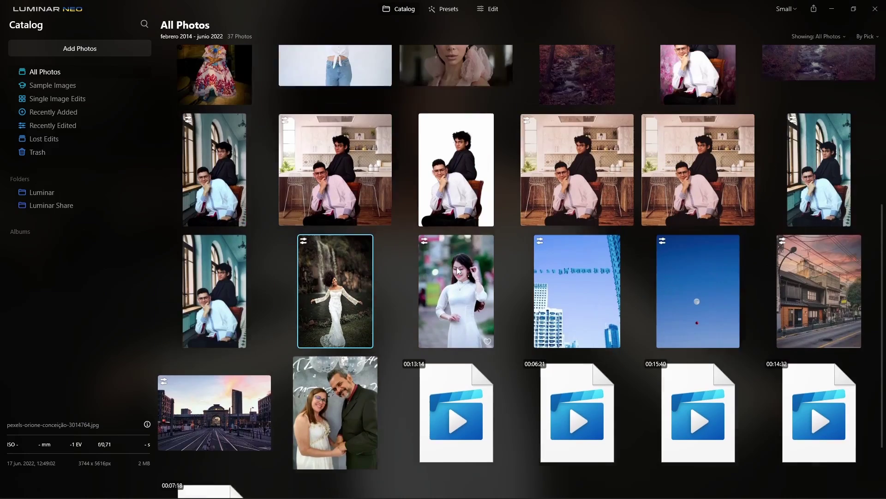
{"action": "scroll", "coordinate": [458, 271], "scroll_direction": "up", "scroll_amount": 1}
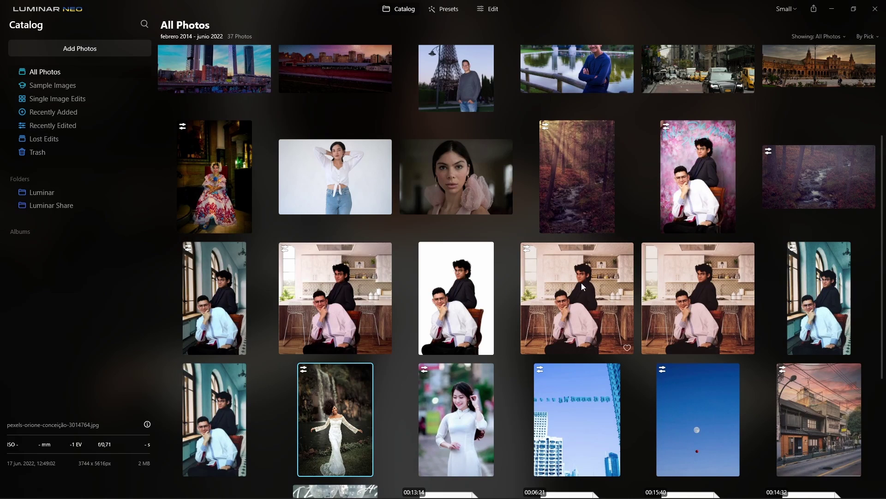
{"action": "scroll", "coordinate": [582, 284], "scroll_direction": "up", "scroll_amount": 3}
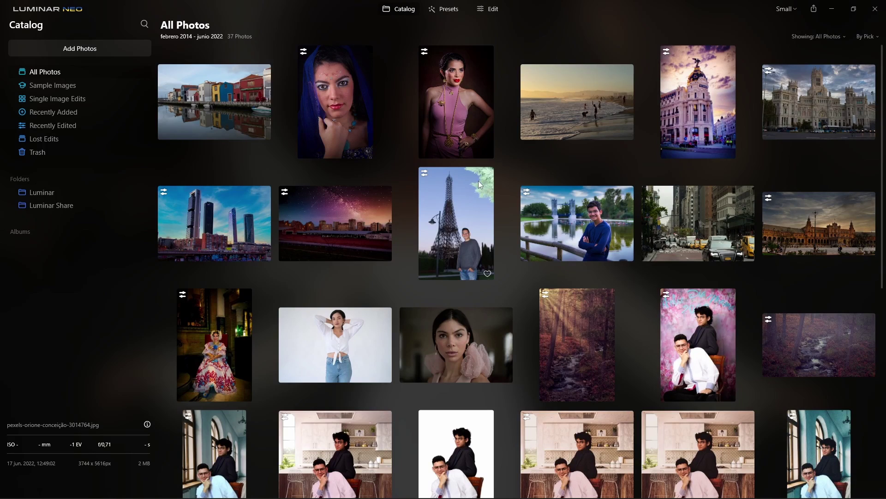
{"action": "left_click", "coordinate": [340, 106]}
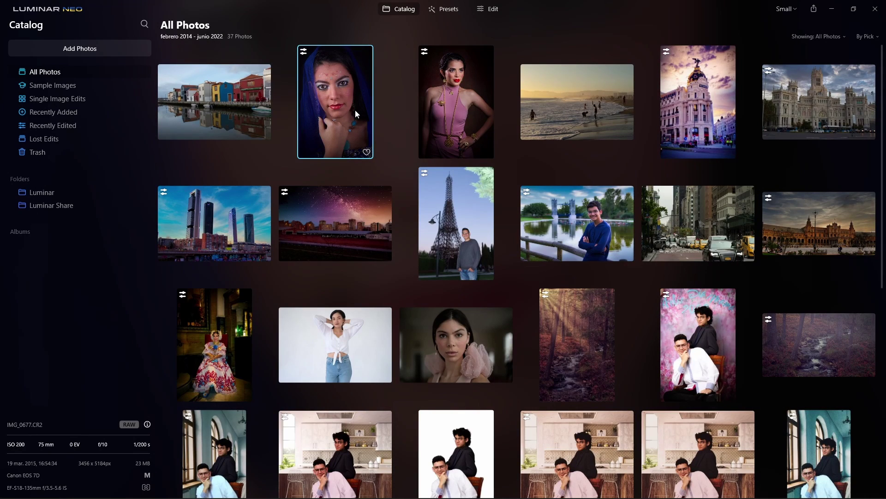
{"action": "left_click", "coordinate": [483, 10]}
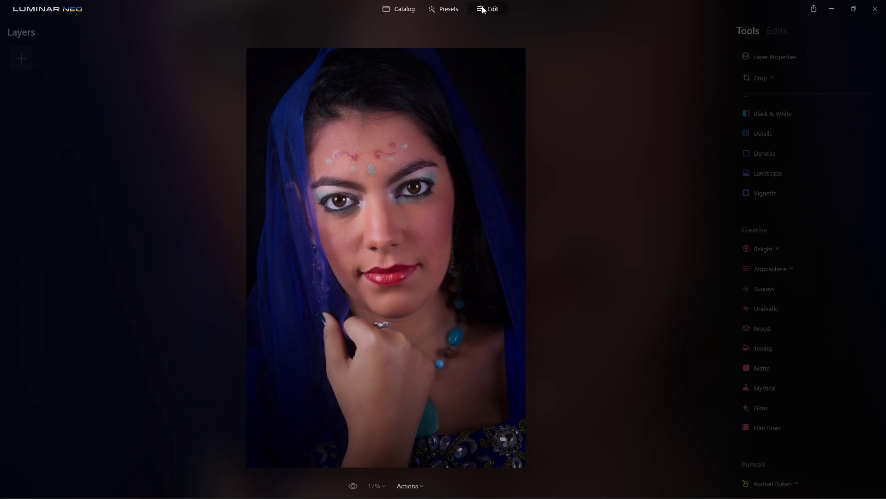
{"action": "left_click", "coordinate": [411, 213]}
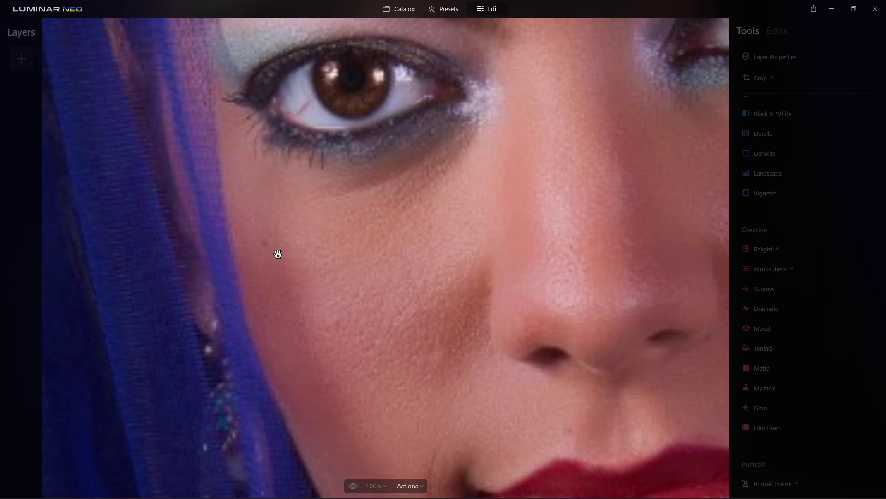
{"action": "left_click_drag", "start_coordinate": [278, 254], "coordinate": [164, 230]}
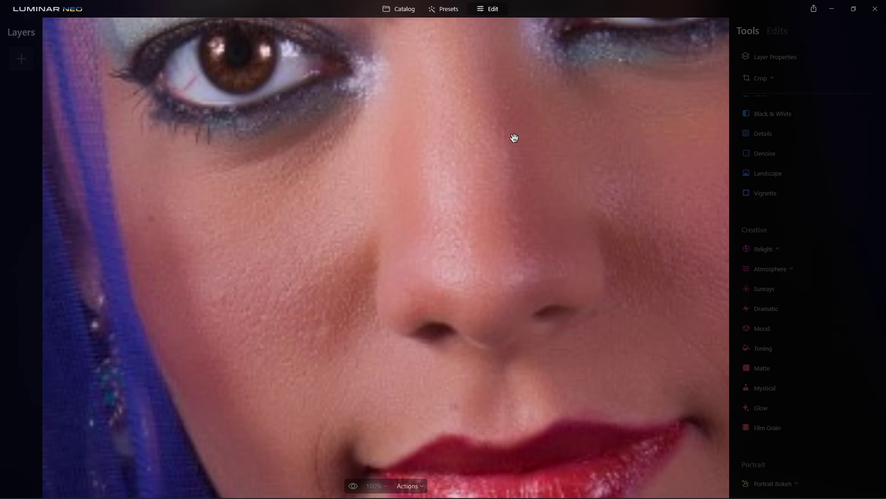
{"action": "key", "text": "ctrl+0"}
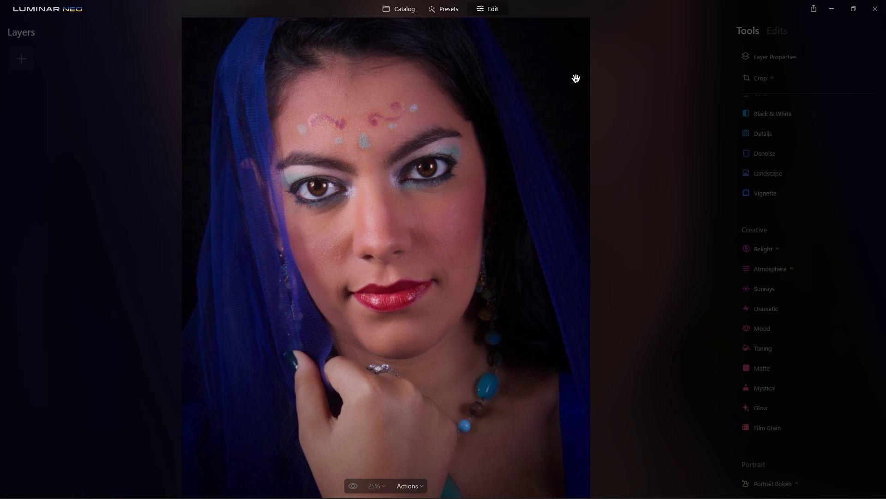
{"action": "key", "text": "ctrl+minus"}
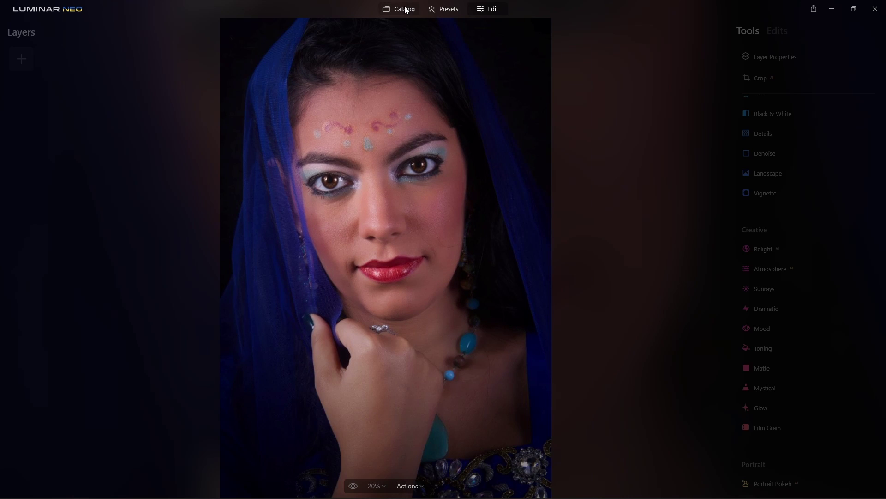
Switch to the Catalog and bring up the Share options.
{"action": "left_click", "coordinate": [406, 9]}
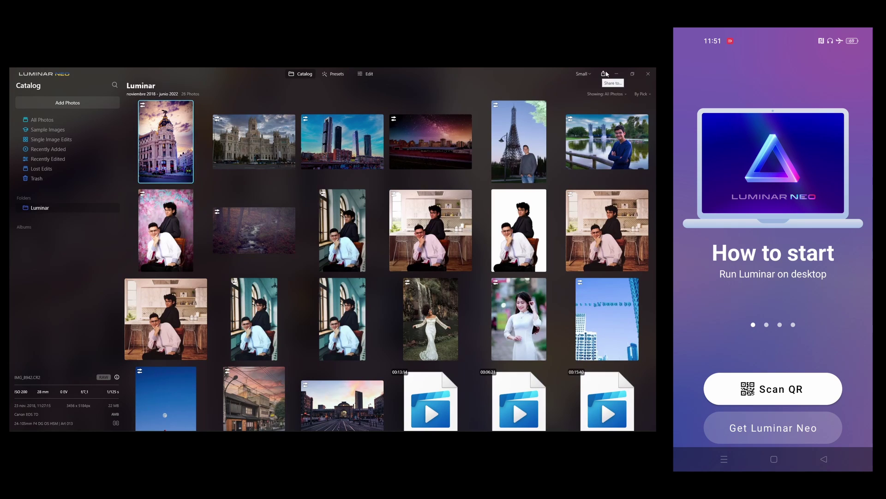
{"action": "left_click", "coordinate": [603, 75]}
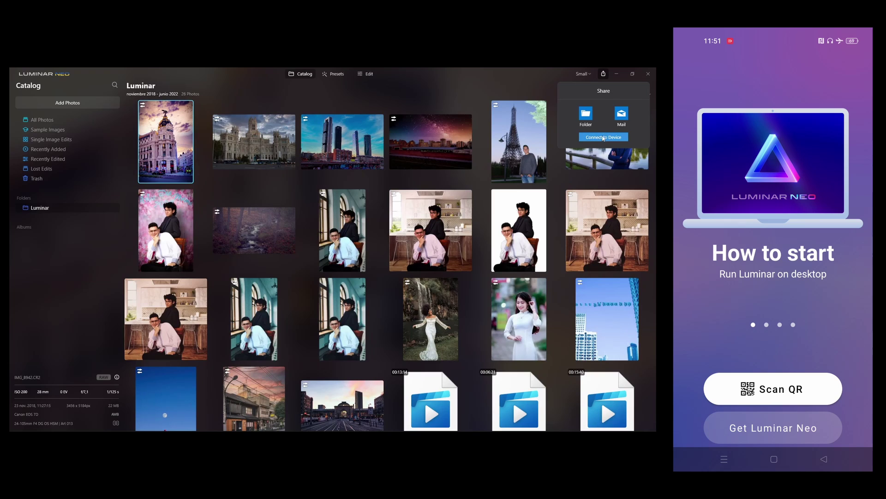
Dismiss the 'Connection was lost' notice and turn on the computer's Wi-Fi from quick settings.
{"action": "left_click", "coordinate": [602, 138]}
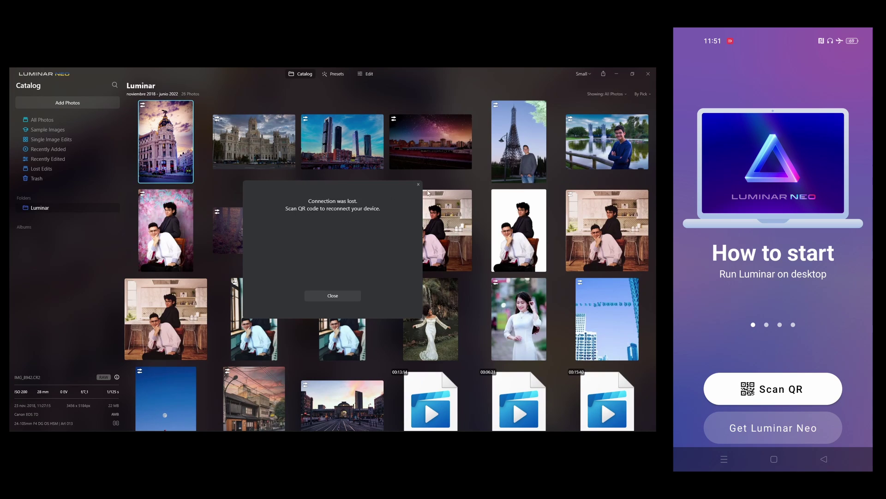
{"action": "left_click", "coordinate": [333, 295]}
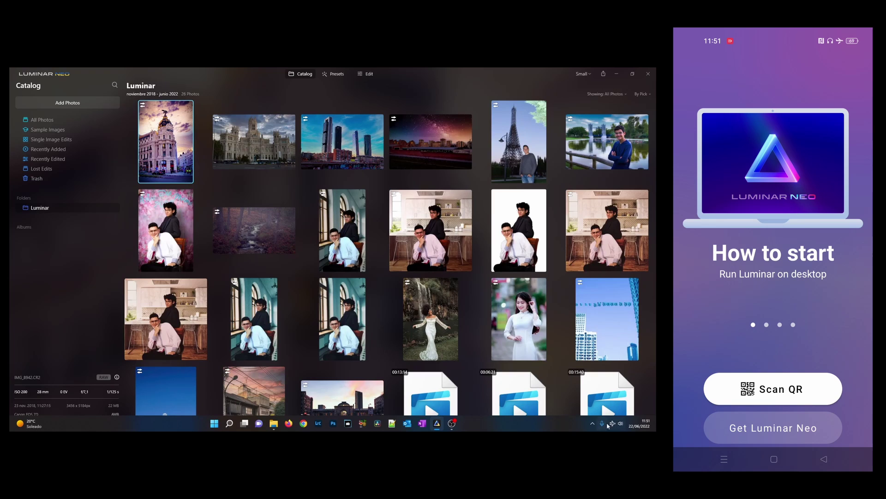
{"action": "left_click", "coordinate": [610, 424]}
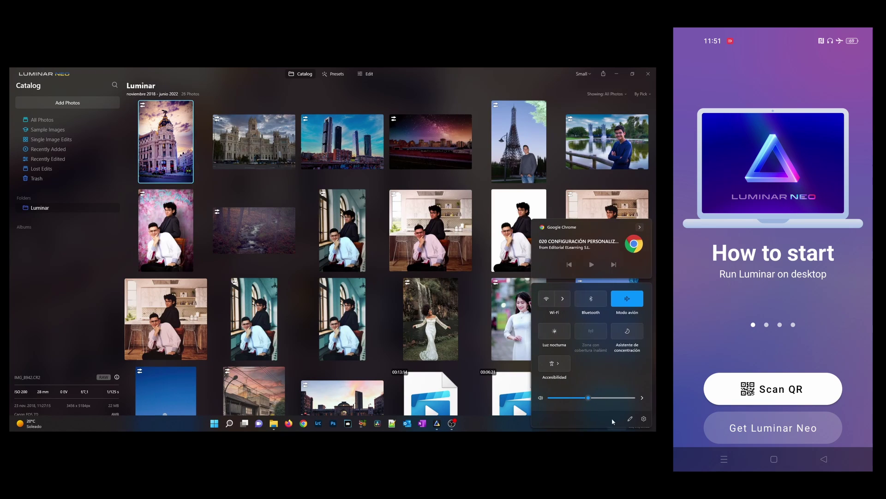
{"action": "left_click", "coordinate": [548, 297]}
{"action": "left_click", "coordinate": [500, 73]}
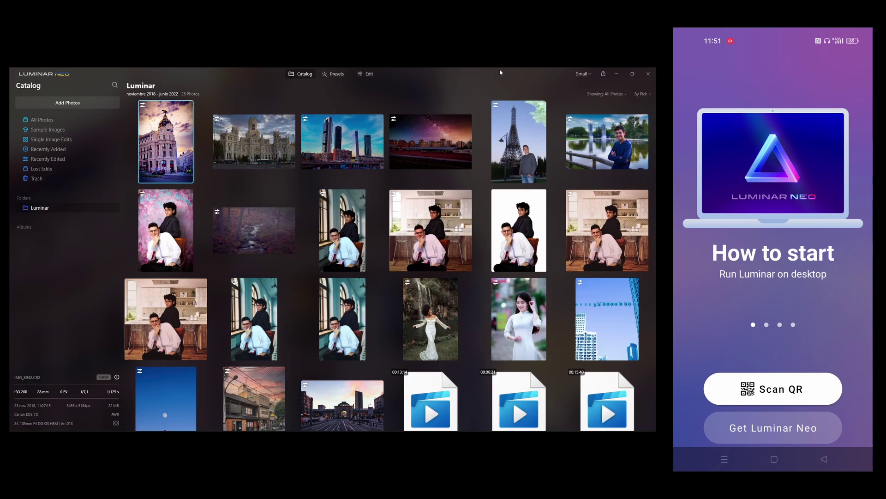
{"action": "left_click", "coordinate": [603, 74]}
Connect the phone by QR code, mirror Luminar Neo on it, and open the Metropolis photo in Edit.
{"action": "left_click", "coordinate": [599, 141]}
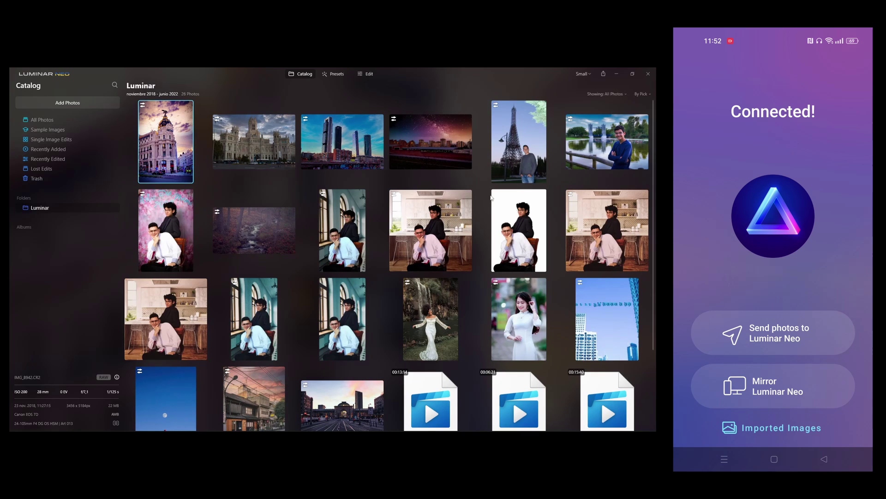
{"action": "left_click", "coordinate": [773, 385]}
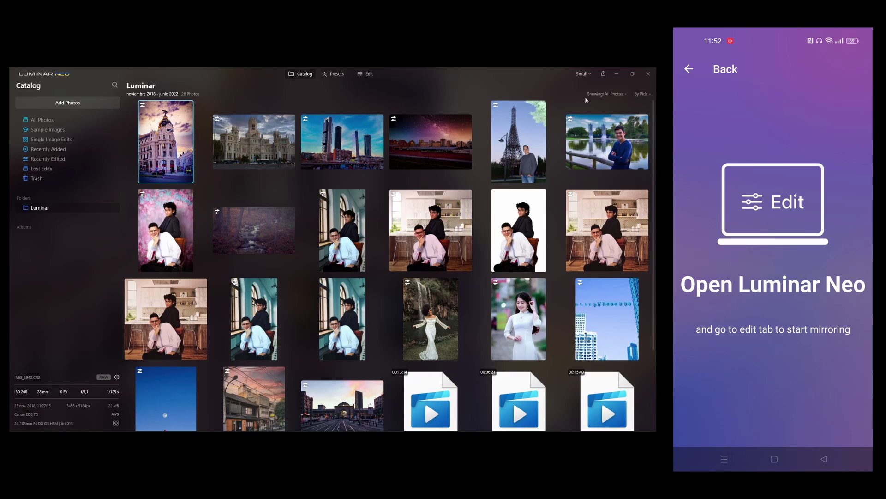
{"action": "left_click", "coordinate": [361, 77]}
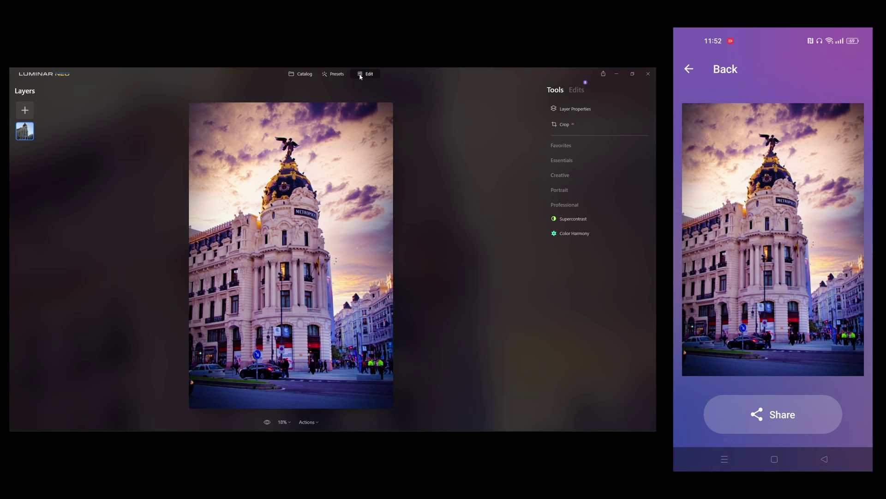
From the phone app, pick the couple photo and send it to Luminar Neo.
{"action": "left_click", "coordinate": [689, 69]}
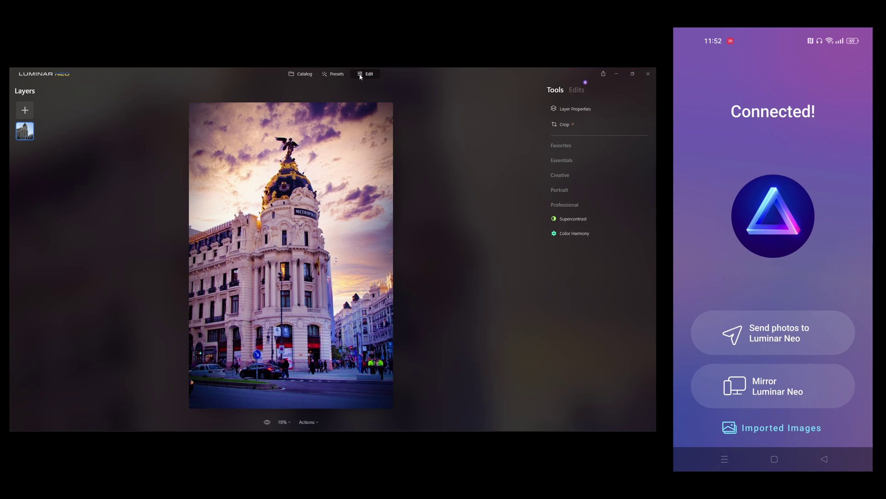
{"action": "left_click", "coordinate": [773, 333]}
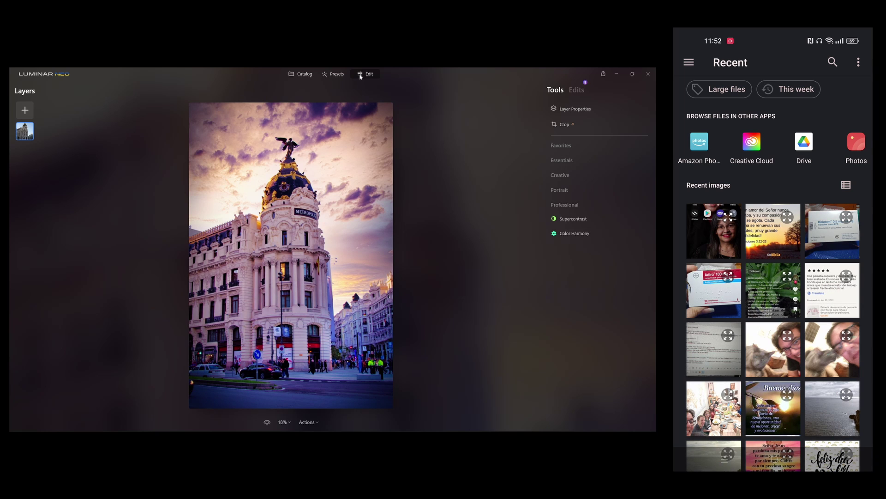
{"action": "scroll", "coordinate": [774, 277], "scroll_direction": "down", "scroll_amount": 10}
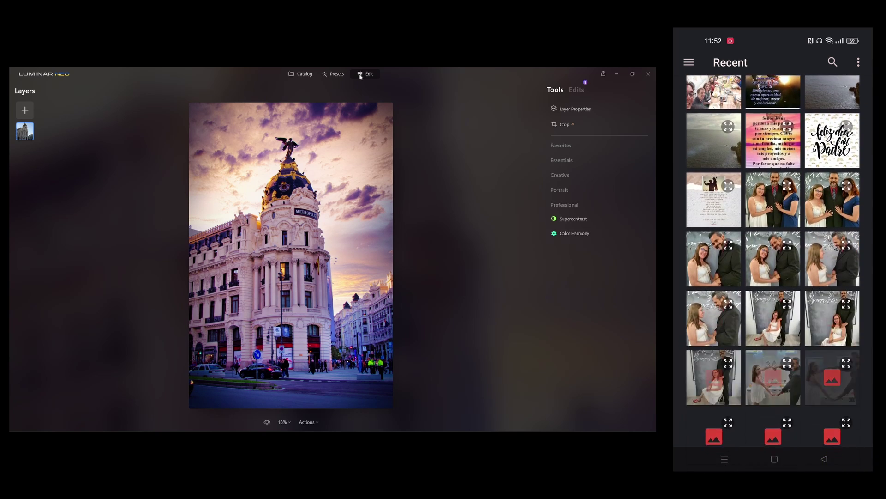
{"action": "left_click", "coordinate": [718, 264]}
{"action": "left_click", "coordinate": [769, 414]}
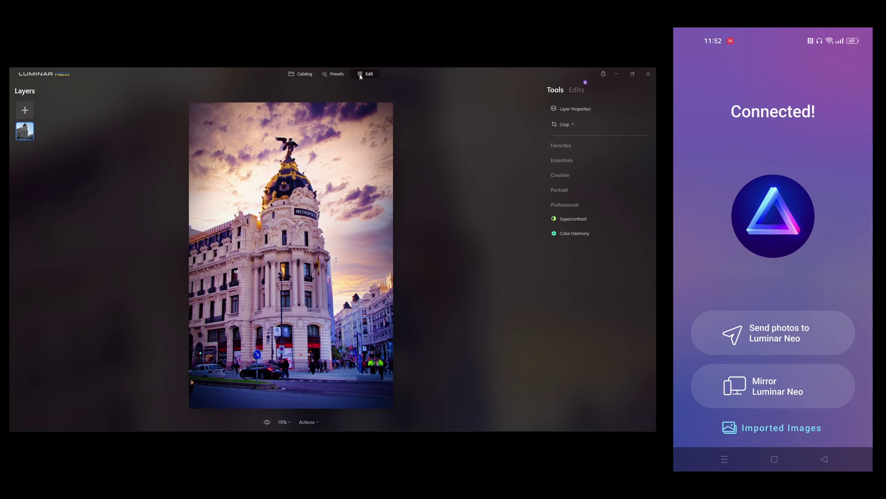
Check the phone's imported images, then return Luminar Neo to the Catalog grid.
{"action": "left_click", "coordinate": [778, 425]}
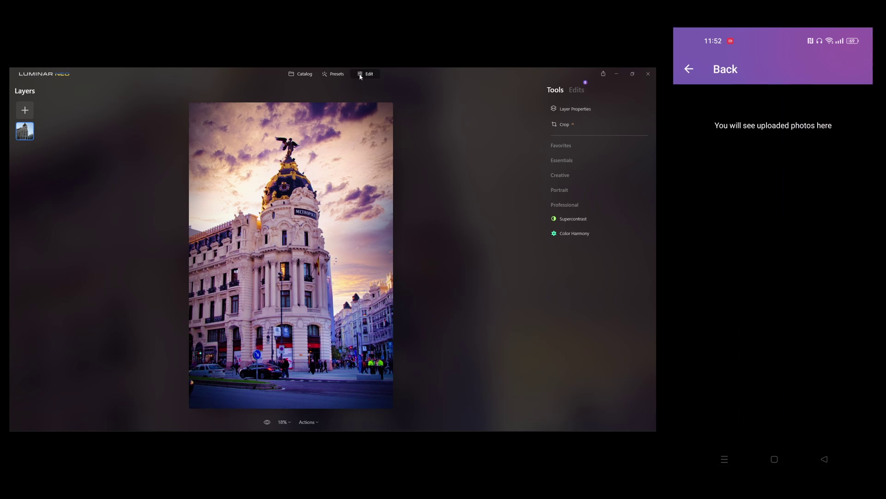
{"action": "left_click", "coordinate": [689, 69]}
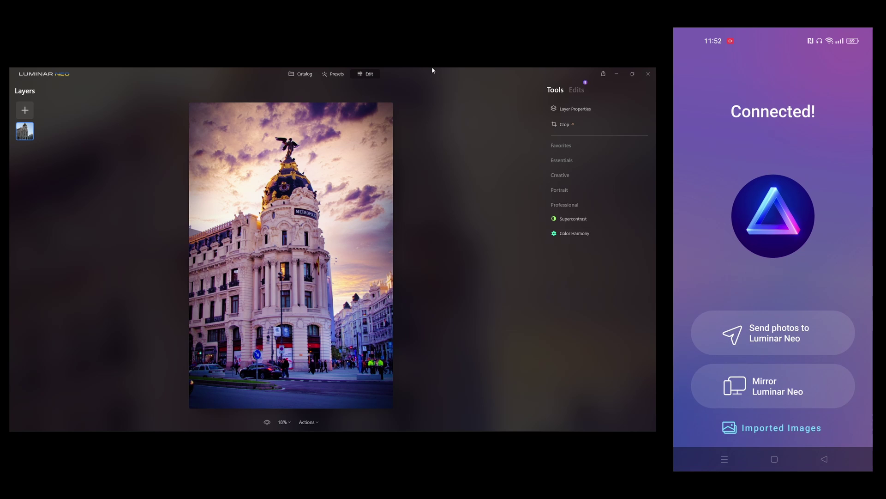
{"action": "left_click", "coordinate": [304, 78]}
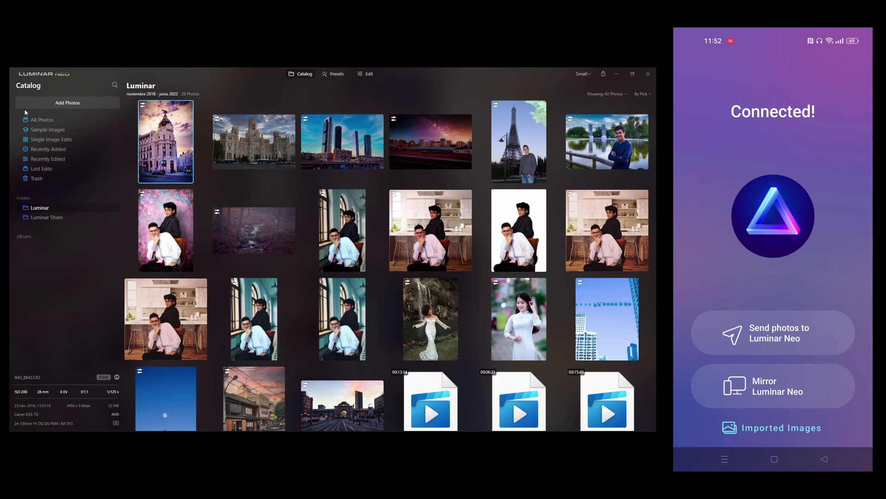
Switch the catalog to All Photos and select the newly imported couple photo thumbnail.
{"action": "left_click", "coordinate": [40, 120]}
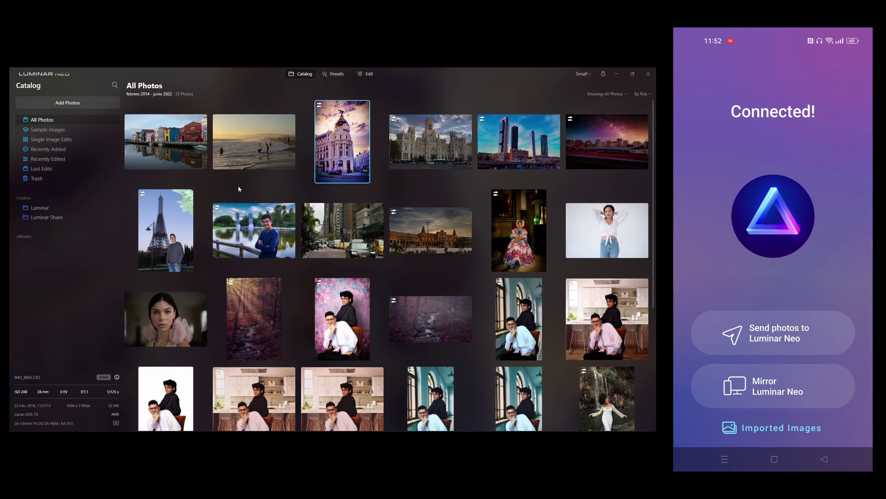
{"action": "scroll", "coordinate": [245, 187], "scroll_direction": "down", "scroll_amount": 4}
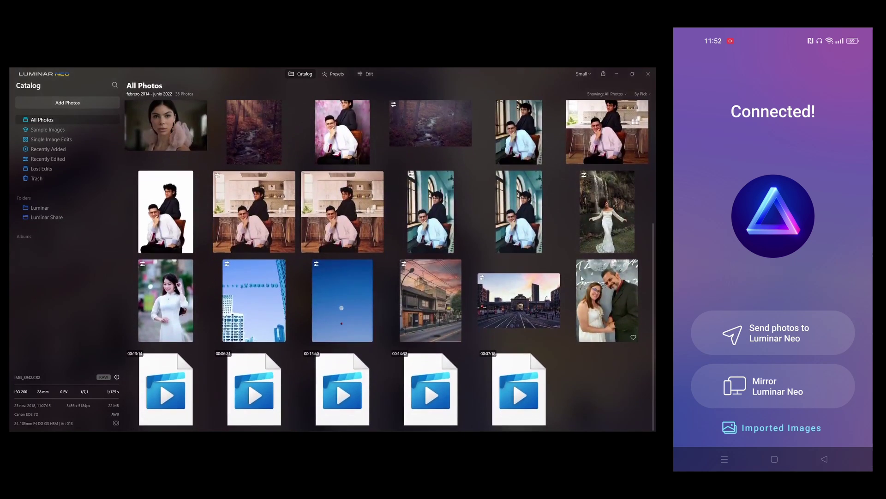
{"action": "left_click", "coordinate": [619, 303]}
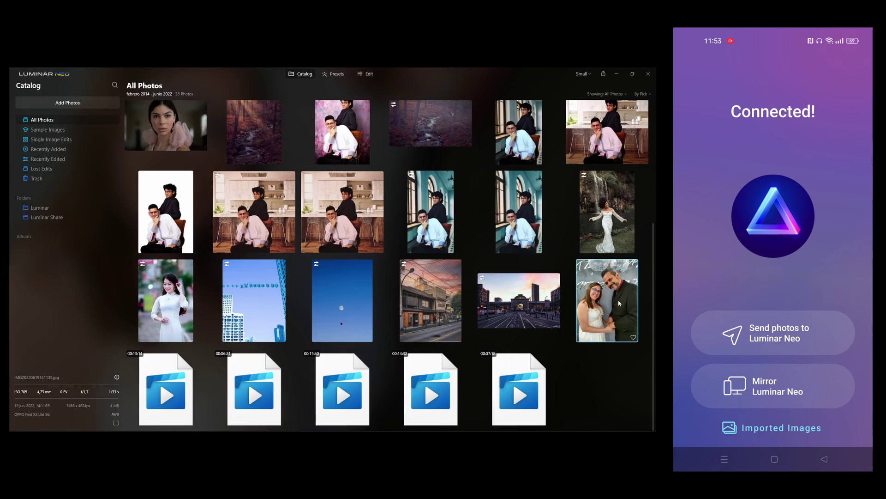
{"action": "scroll", "coordinate": [494, 303], "scroll_direction": "up", "scroll_amount": 5}
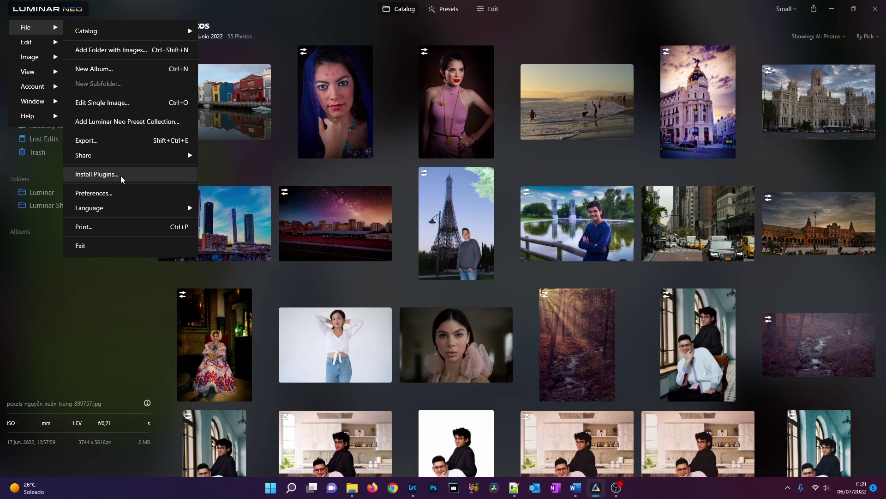
Install the Luminar Neo plugins for Lightroom Classic and Photoshop, accepting the administrator restart.
{"action": "left_click", "coordinate": [283, 4]}
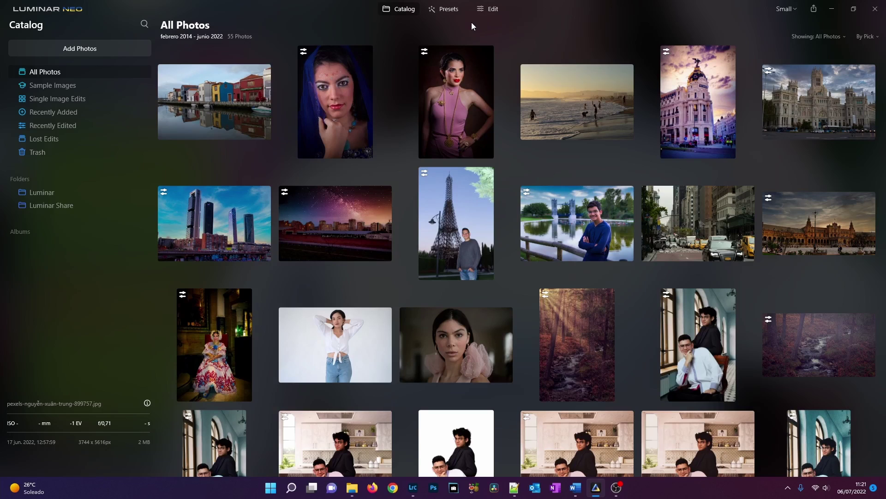
{"action": "left_click", "coordinate": [36, 10]}
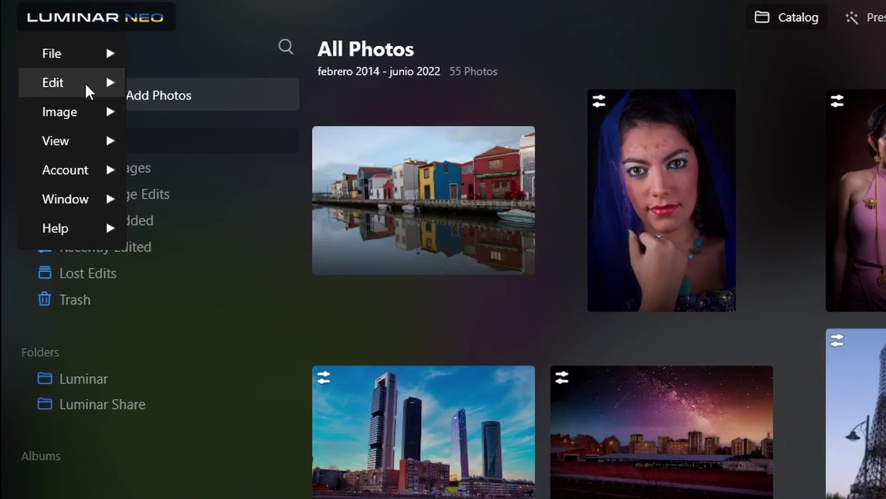
{"action": "mouse_move", "coordinate": [85, 61]}
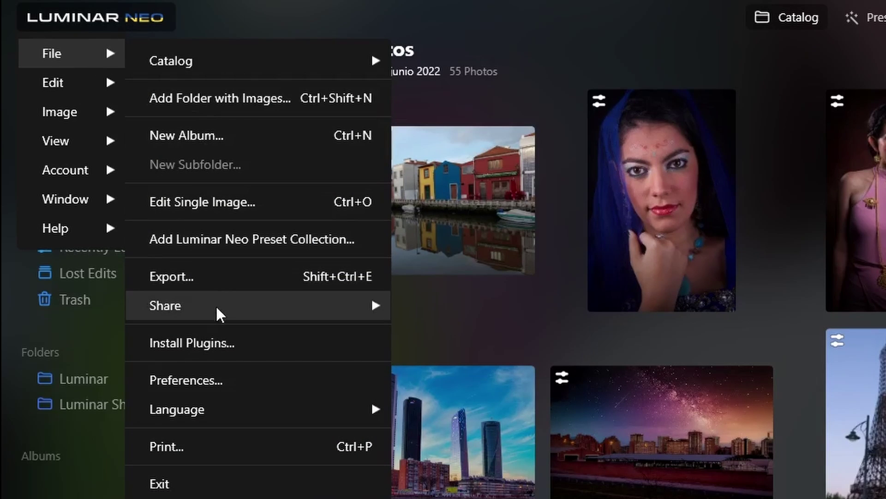
{"action": "left_click", "coordinate": [217, 342]}
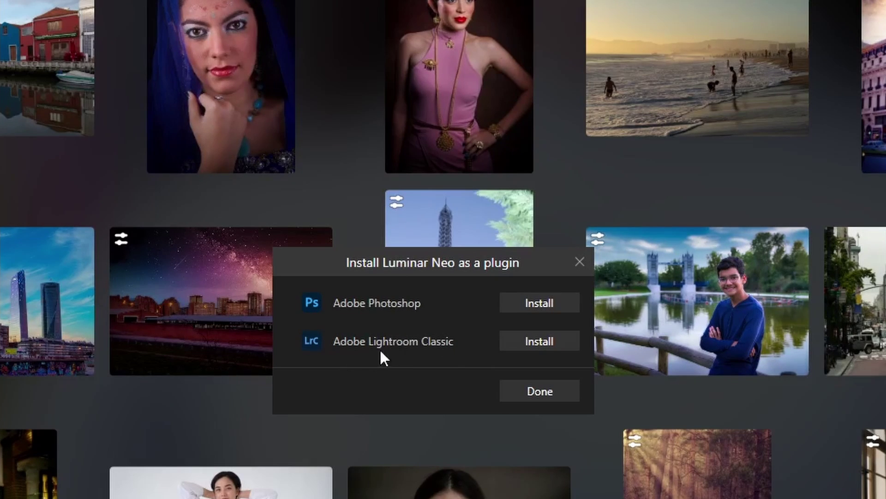
{"action": "left_click", "coordinate": [542, 345]}
{"action": "left_click", "coordinate": [538, 303]}
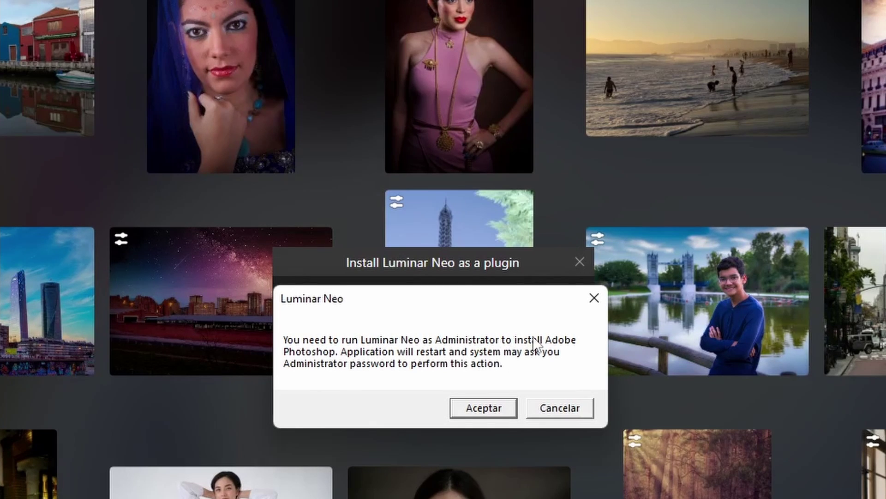
{"action": "left_click", "coordinate": [480, 408]}
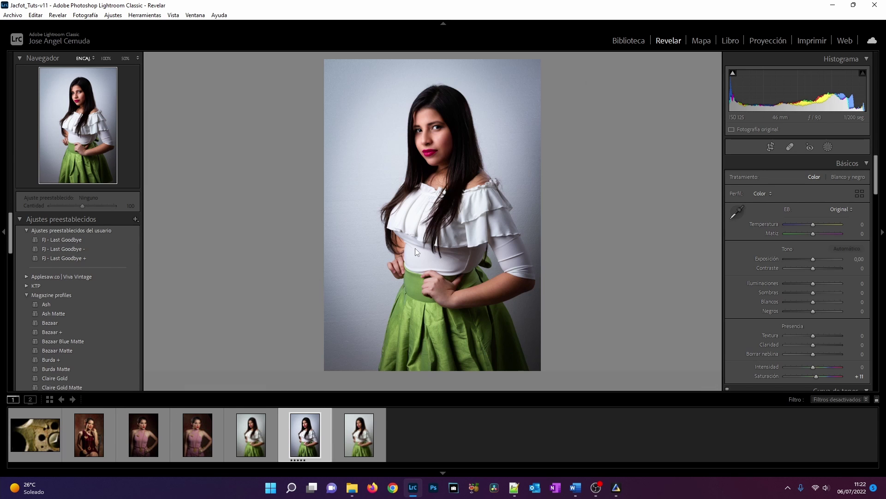
Edit a copy of the green-skirt portrait in Luminar Neo with 'Editar una copia con los ajustes de Lightroom'.
{"action": "right_click", "coordinate": [432, 186]}
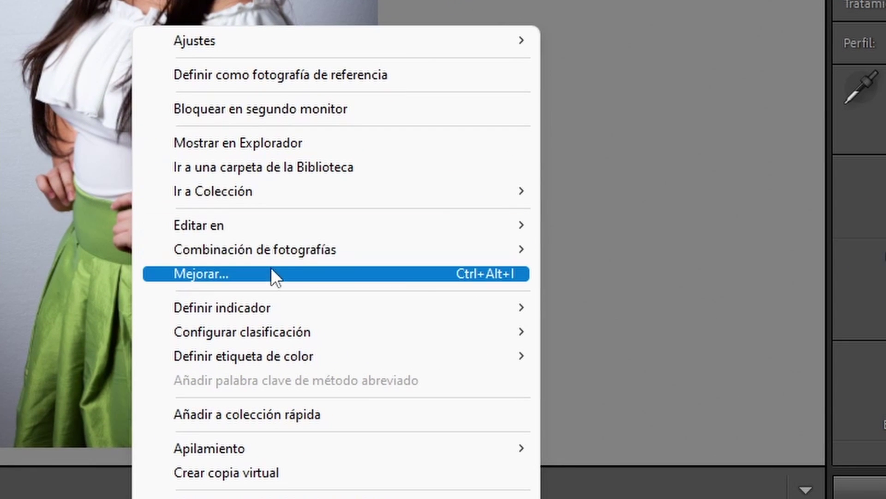
{"action": "mouse_move", "coordinate": [344, 224]}
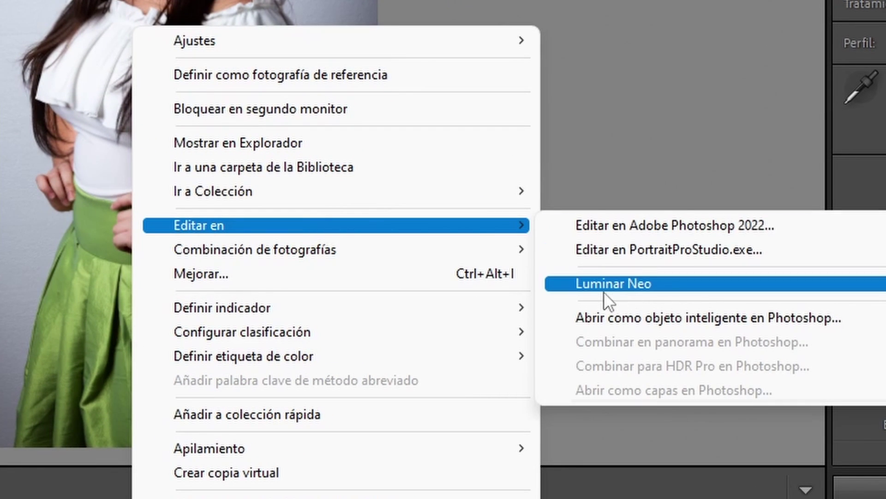
{"action": "left_click", "coordinate": [661, 284]}
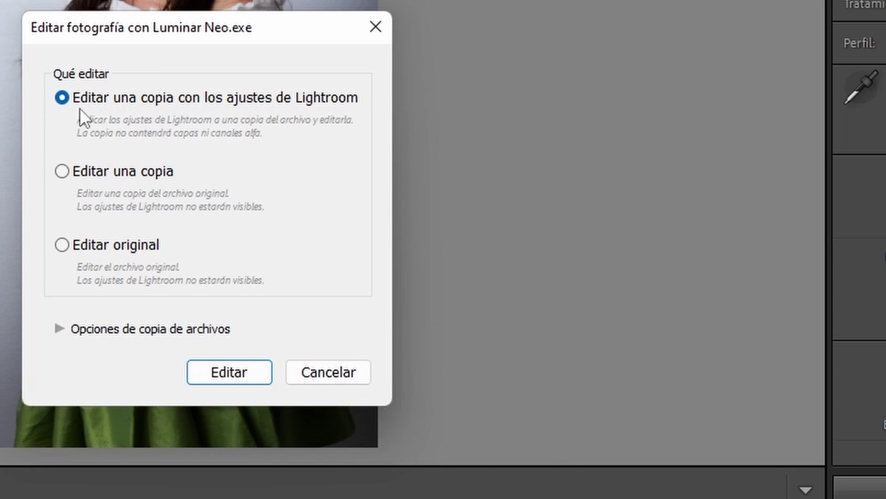
{"action": "left_click", "coordinate": [234, 379]}
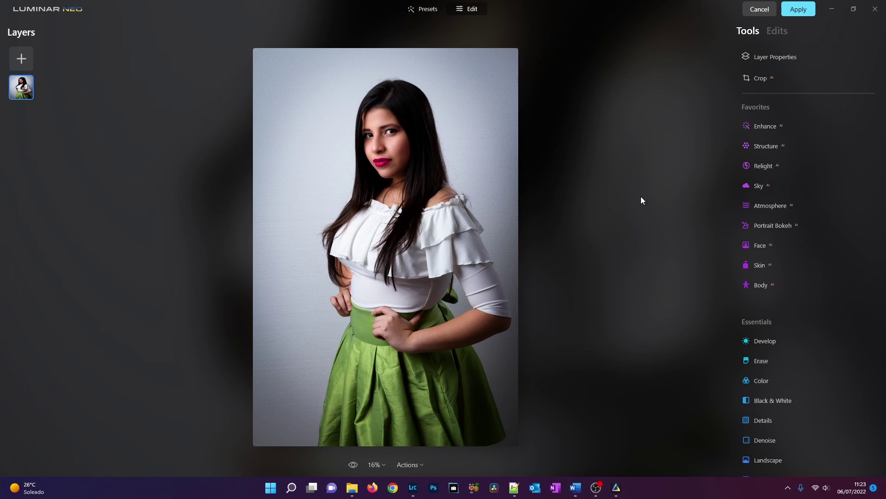
Remove the portrait background via Masking > Portrait Background, then show the Add New Layer choices.
{"action": "left_click", "coordinate": [763, 59]}
{"action": "left_click", "coordinate": [791, 77]}
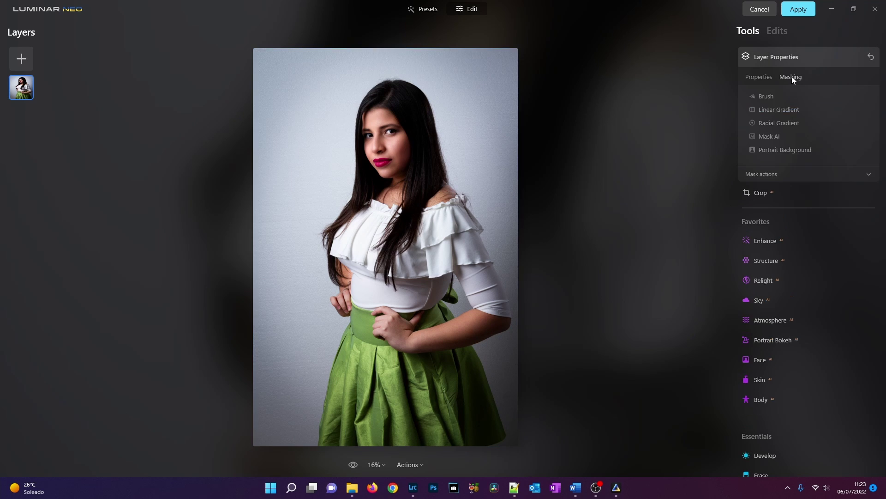
{"action": "left_click", "coordinate": [780, 150]}
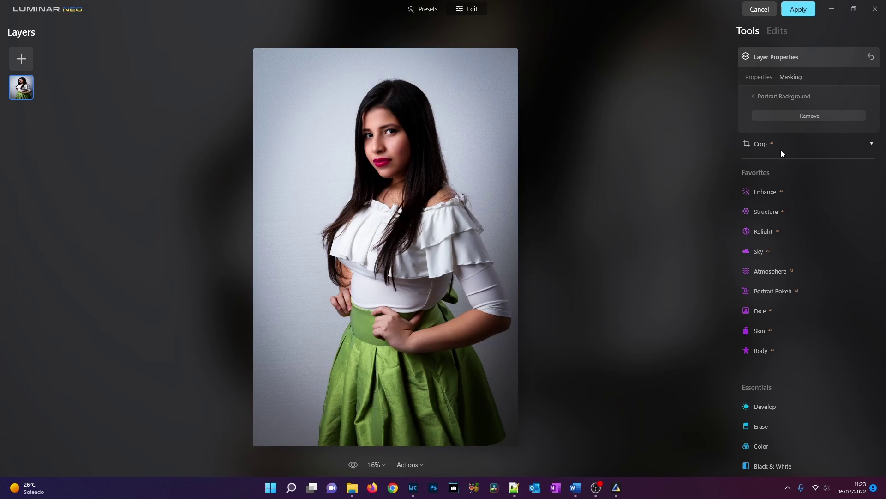
{"action": "left_click", "coordinate": [792, 117]}
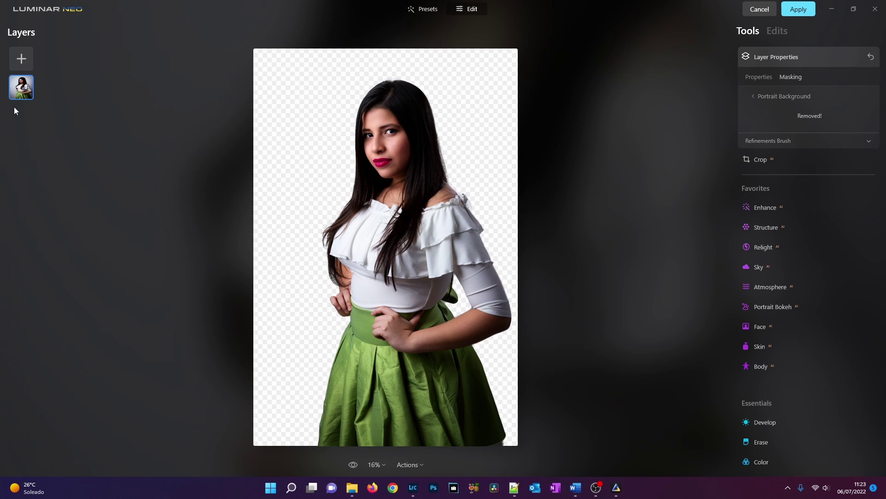
{"action": "left_click", "coordinate": [21, 59]}
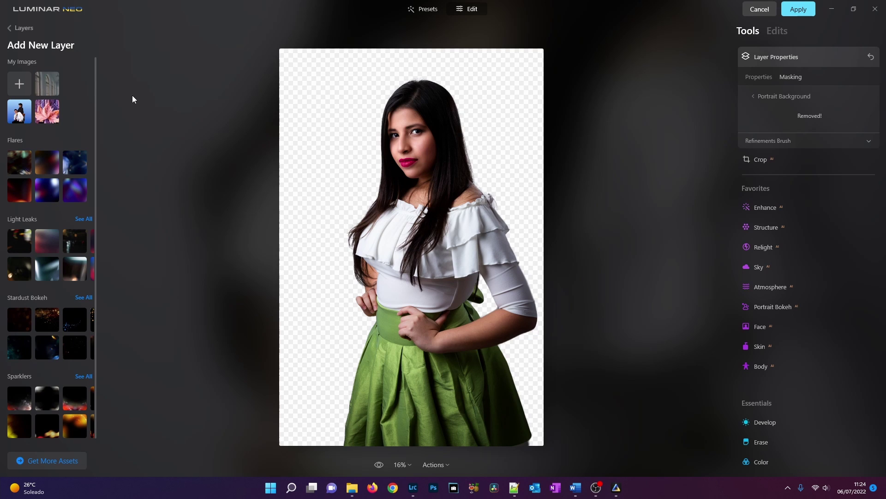
Add the hallway interior as a new layer and stretch it to fill the frame.
{"action": "left_click", "coordinate": [49, 85]}
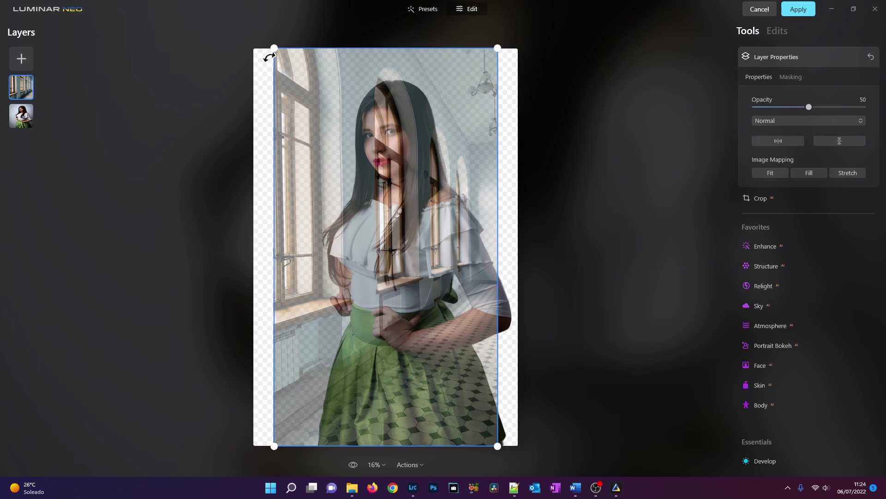
{"action": "left_click_drag", "start_coordinate": [272, 47], "coordinate": [252, 43]}
{"action": "left_click_drag", "start_coordinate": [498, 447], "coordinate": [521, 462]}
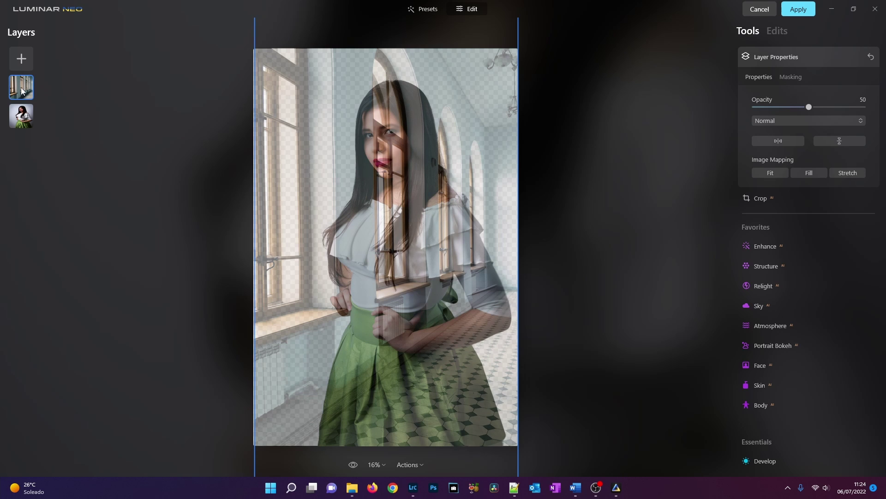
Move the portrait layer above the hallway, set hallway opacity to 100, and apply back to Lightroom.
{"action": "left_click", "coordinate": [28, 128]}
{"action": "left_click_drag", "start_coordinate": [26, 114], "coordinate": [23, 85]}
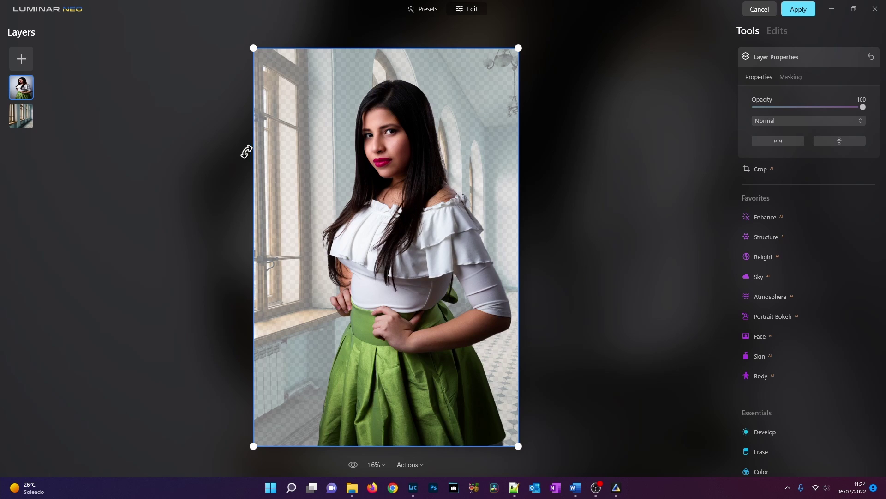
{"action": "left_click", "coordinate": [29, 119]}
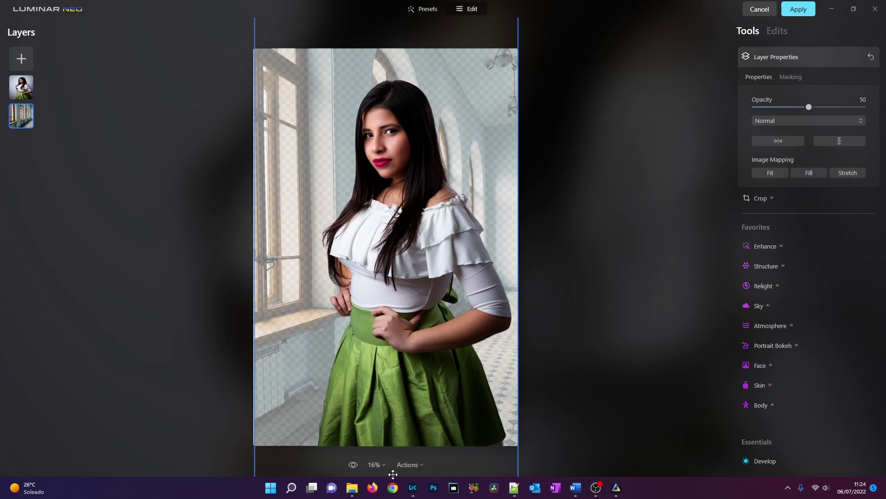
{"action": "left_click_drag", "start_coordinate": [809, 106], "coordinate": [876, 119]}
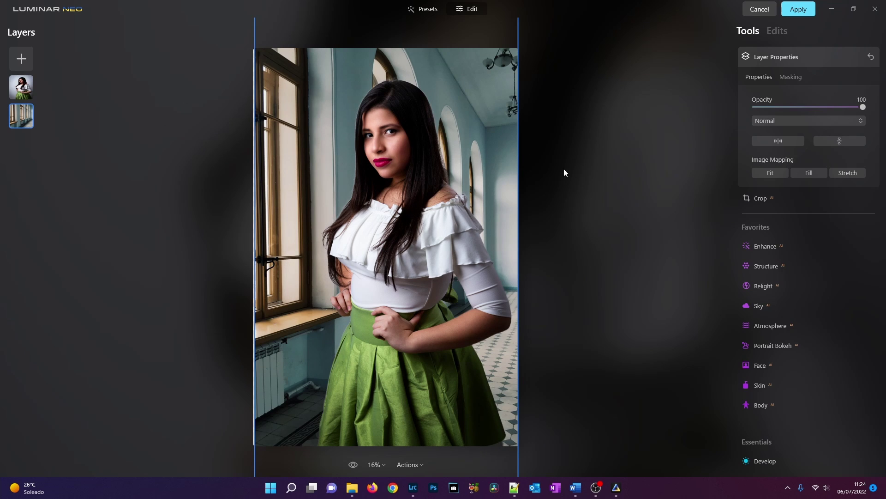
{"action": "left_click", "coordinate": [799, 9]}
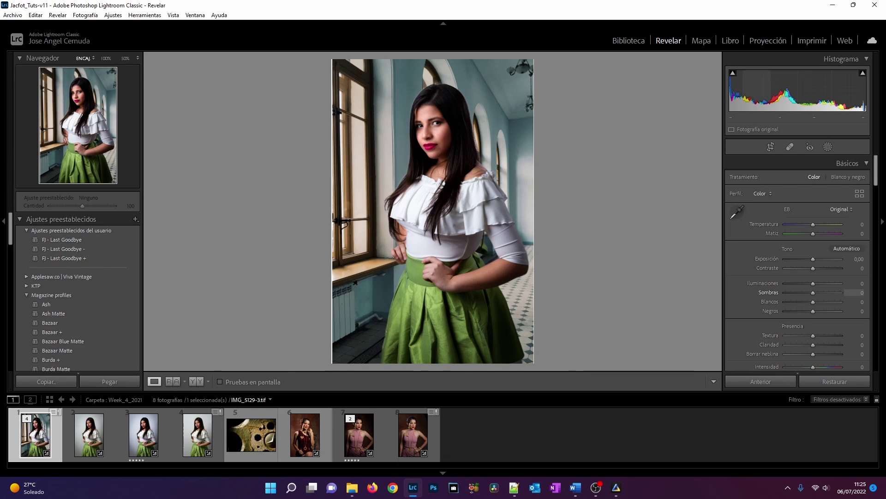
Close Lightroom, open pexels-nguyen-xuan-trung-899757.jpg in Photoshop via Open Recent, and unlock its Fondo layer.
{"action": "left_click", "coordinate": [870, 5]}
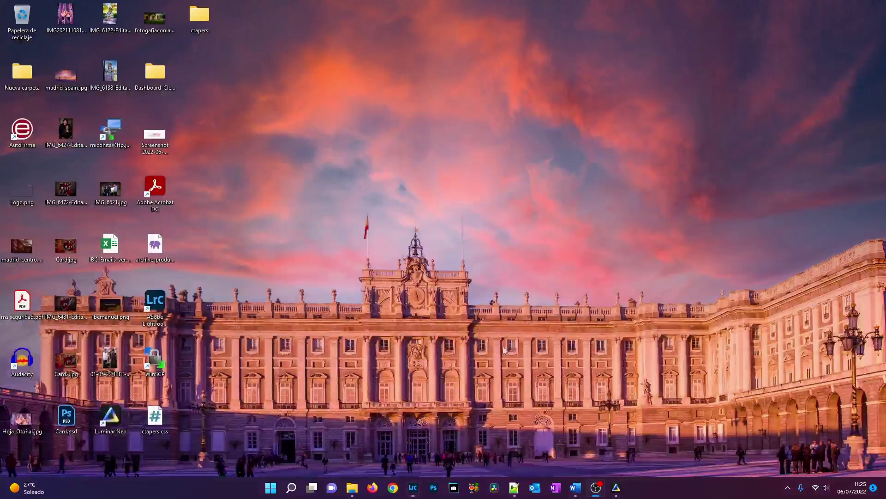
{"action": "left_click", "coordinate": [434, 489]}
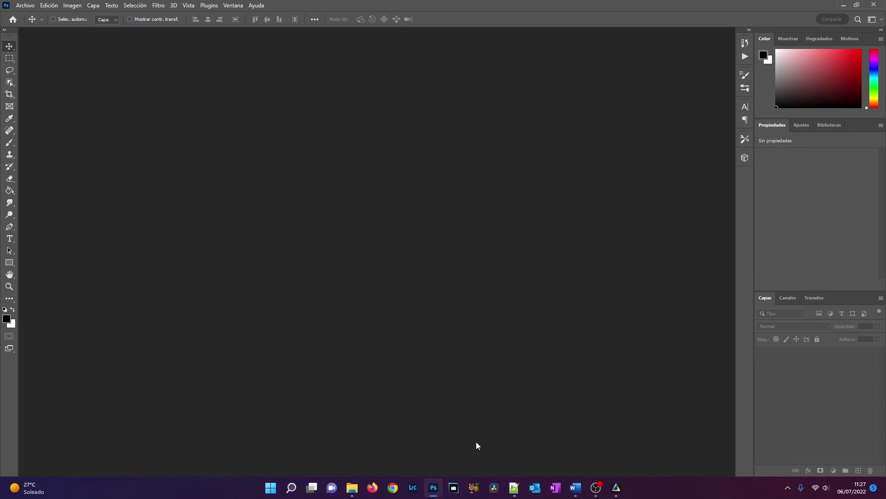
{"action": "left_click", "coordinate": [160, 7]}
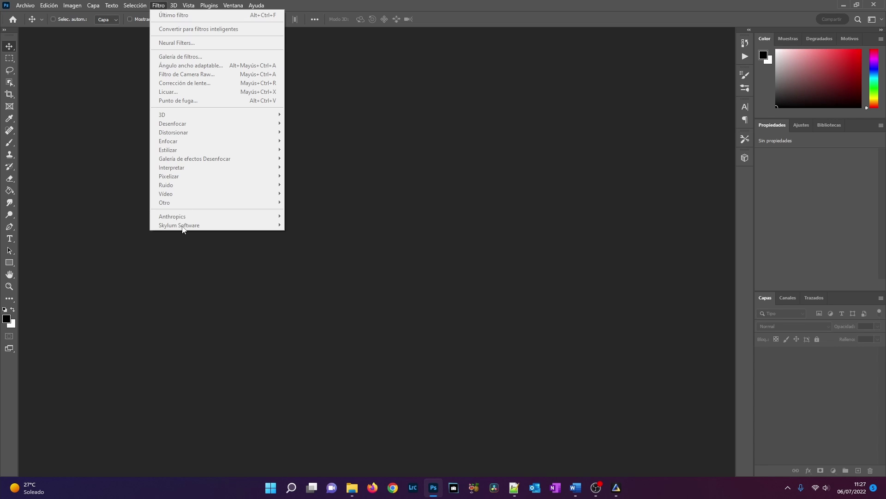
{"action": "left_click", "coordinate": [96, 115]}
{"action": "left_click", "coordinate": [28, 6]}
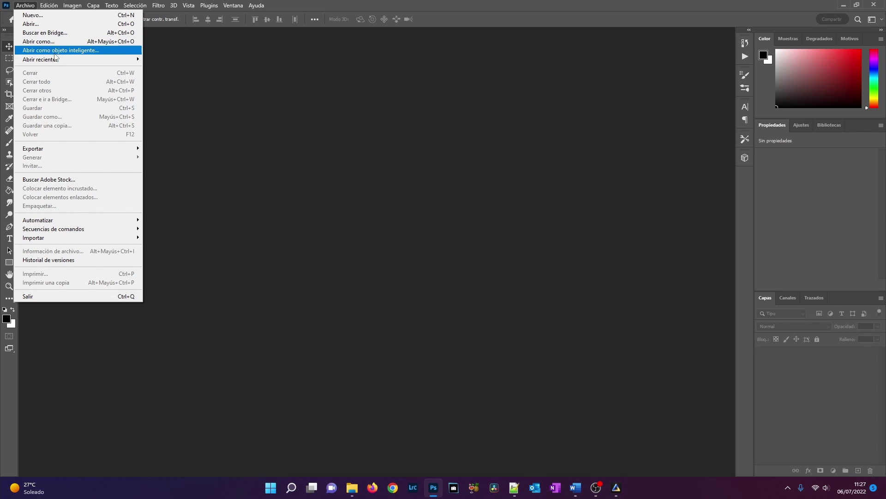
{"action": "mouse_move", "coordinate": [55, 59]}
{"action": "left_click", "coordinate": [167, 59]}
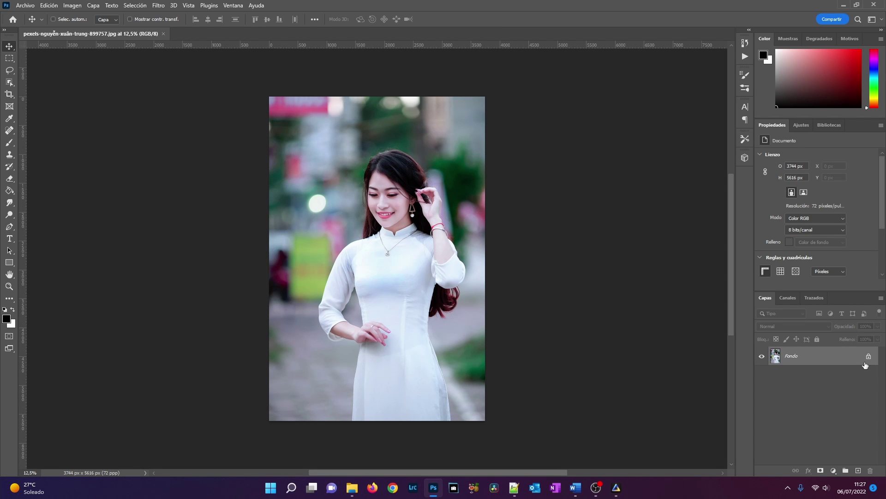
{"action": "left_click", "coordinate": [868, 358]}
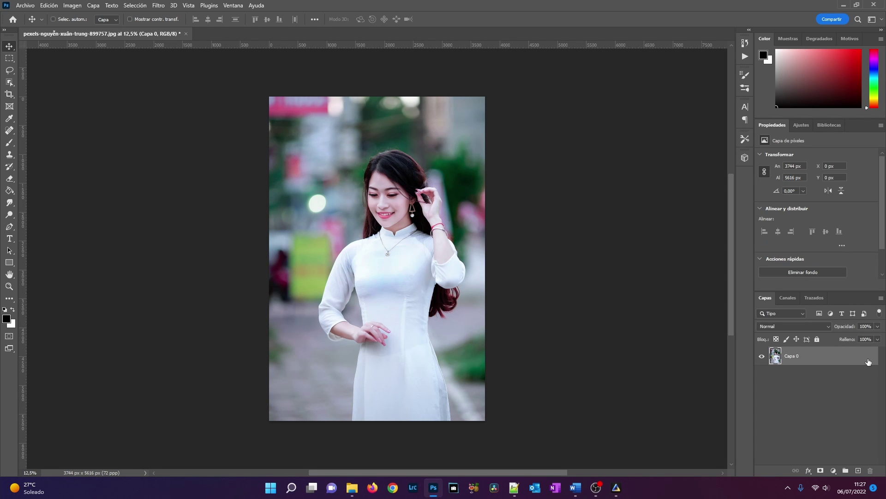
{"action": "left_click", "coordinate": [158, 6]}
Run Filtro > Skylum Software > Luminar Neo on the Capa 0 layer.
{"action": "mouse_move", "coordinate": [192, 226]}
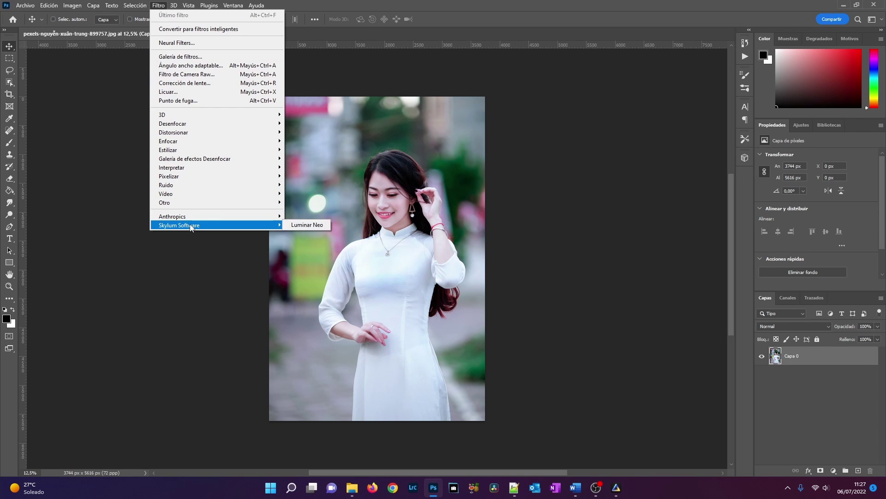
{"action": "left_click", "coordinate": [317, 225]}
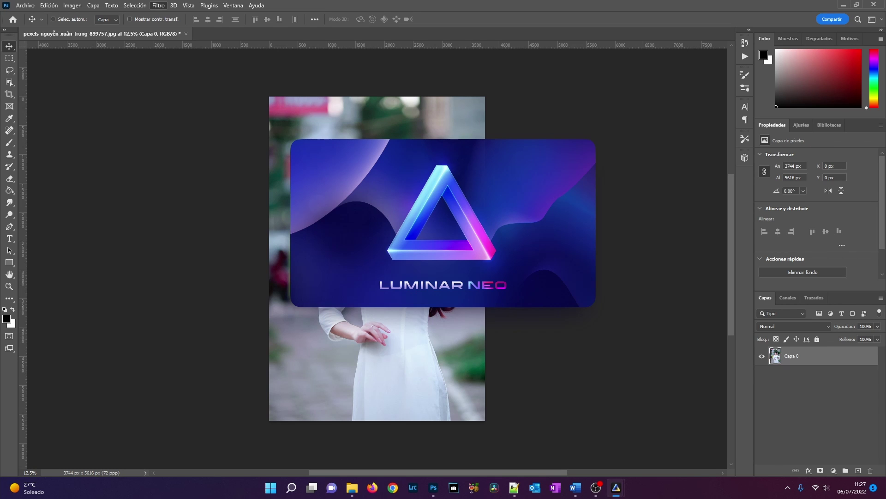
{"action": "mouse_move", "coordinate": [621, 491]}
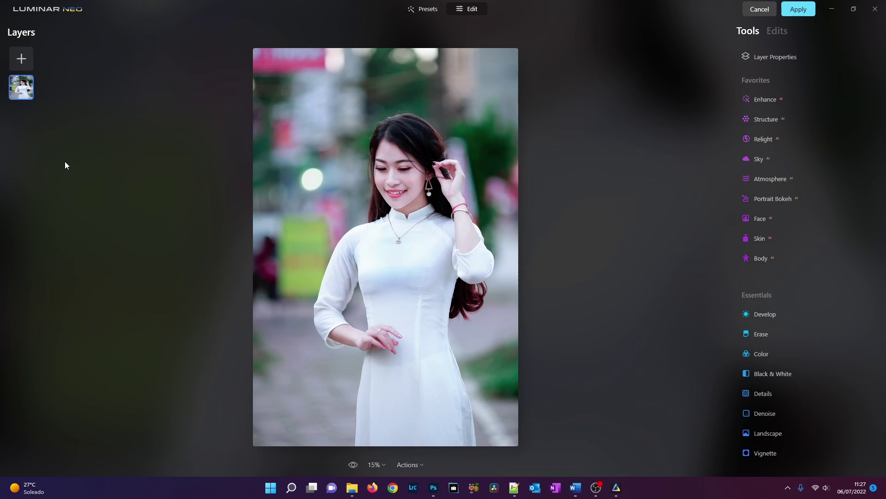
Remove the background behind the woman in white using Masking > Portrait Background.
{"action": "left_click", "coordinate": [769, 57]}
{"action": "left_click", "coordinate": [789, 77]}
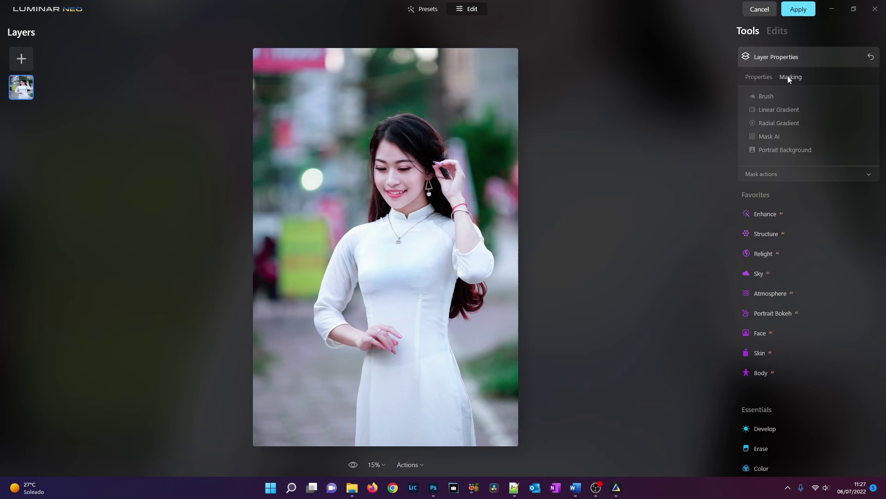
{"action": "left_click", "coordinate": [778, 149]}
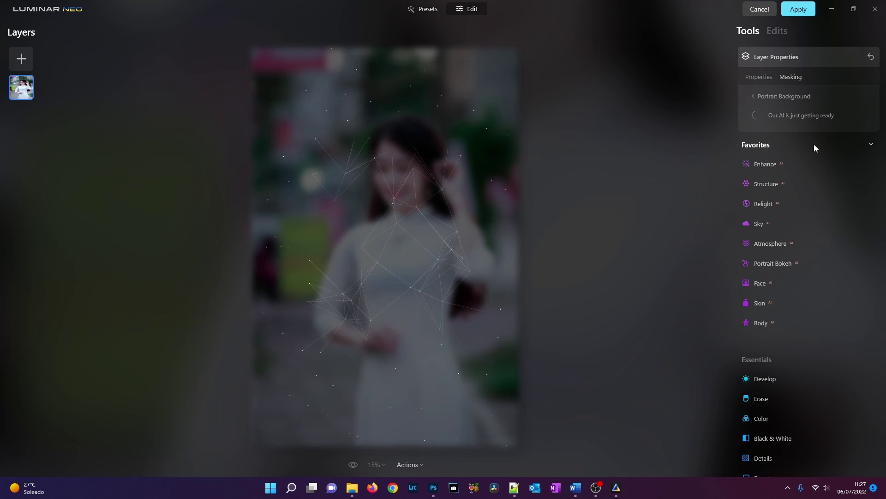
{"action": "left_click", "coordinate": [810, 116]}
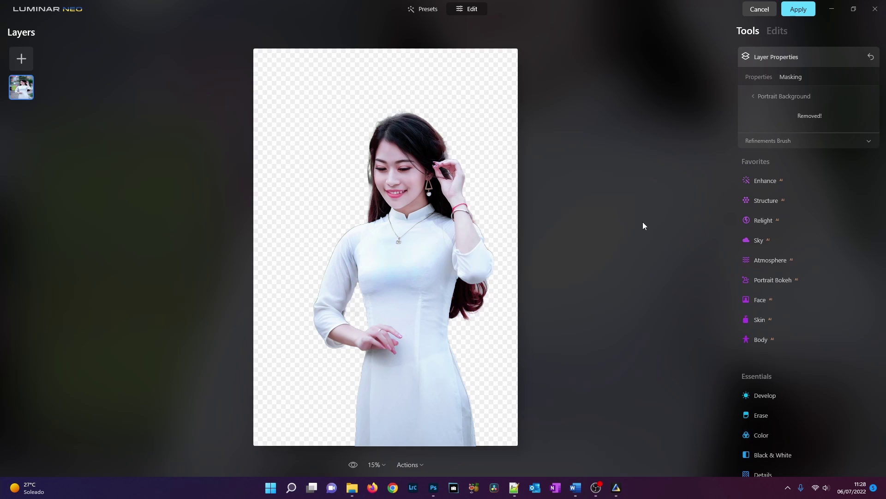
{"action": "left_click", "coordinate": [21, 60]}
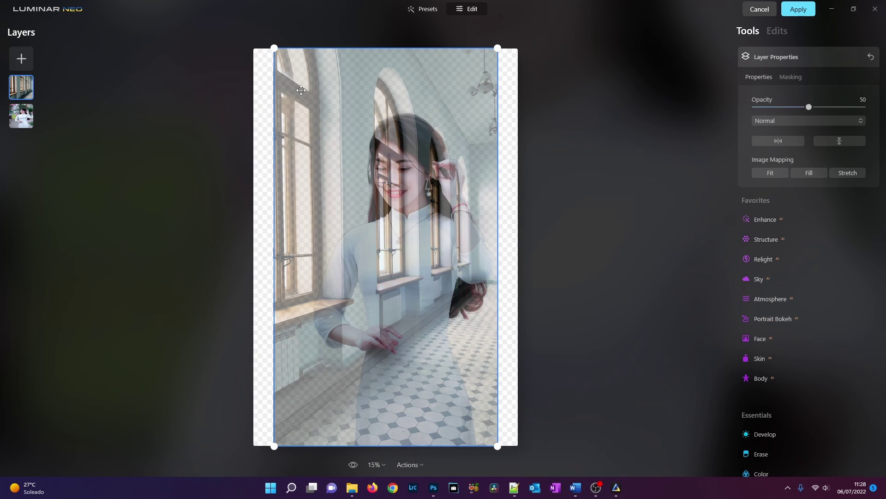
Stretch the hallway image to fill the frame and set its Opacity to 100.
{"action": "left_click_drag", "start_coordinate": [274, 48], "coordinate": [252, 33]}
{"action": "left_click_drag", "start_coordinate": [500, 446], "coordinate": [519, 465]}
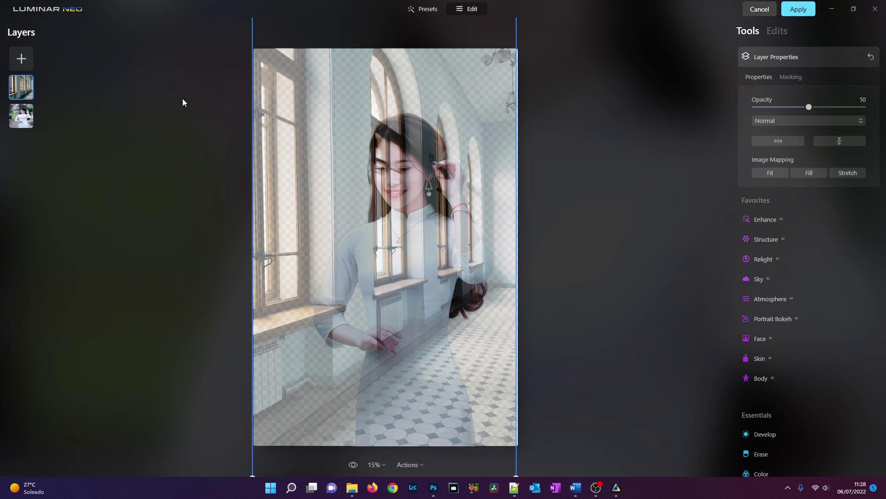
{"action": "left_click_drag", "start_coordinate": [809, 106], "coordinate": [870, 109]}
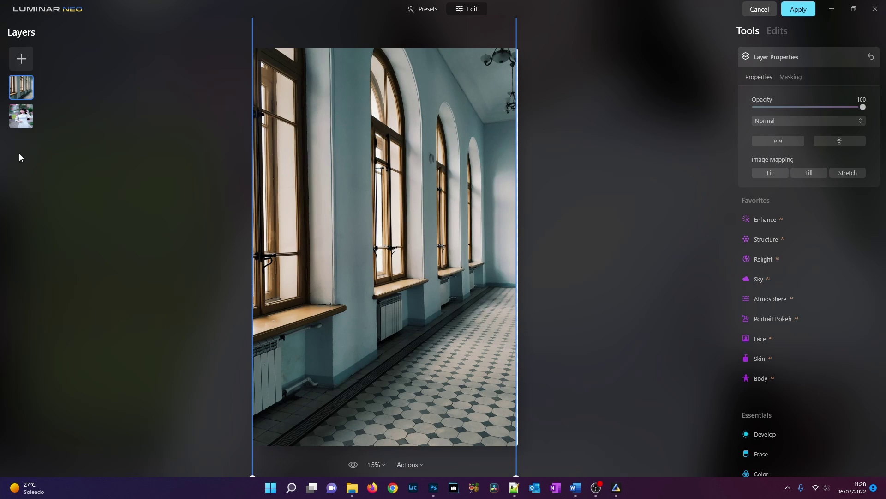
Move the woman's layer above the hallway and enlarge her slightly toward the top-right.
{"action": "left_click_drag", "start_coordinate": [29, 122], "coordinate": [27, 87]}
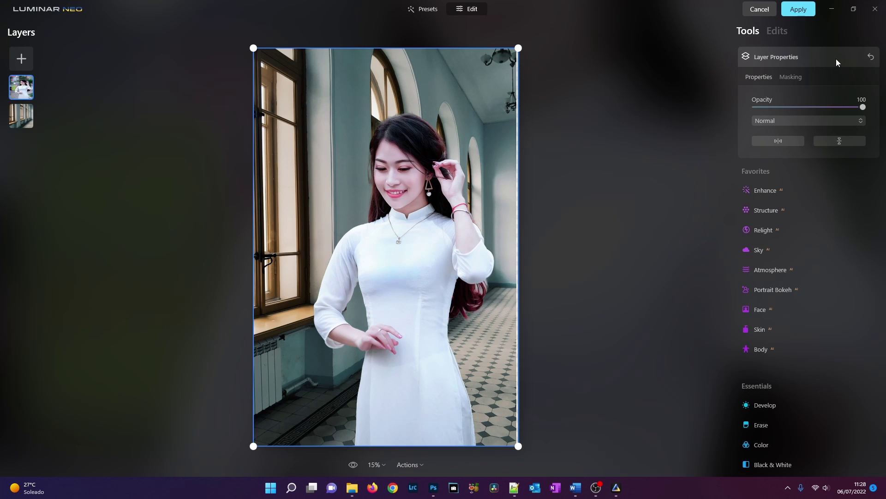
{"action": "left_click_drag", "start_coordinate": [519, 48], "coordinate": [523, 42]}
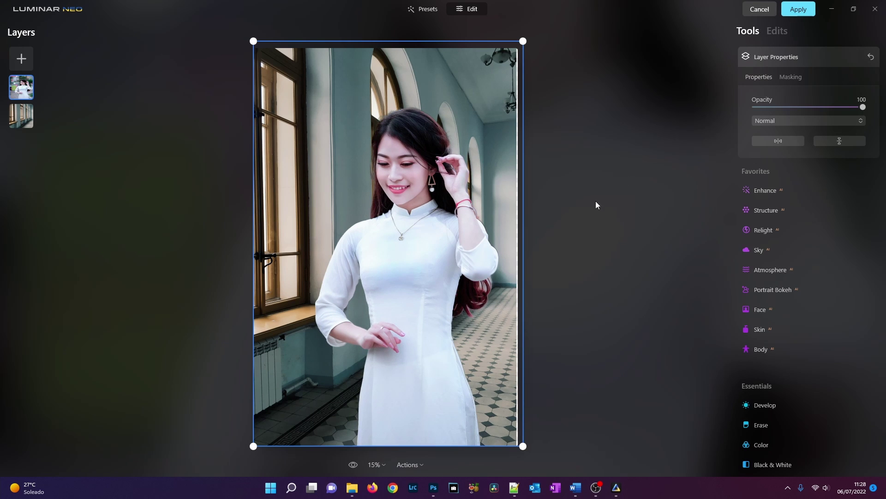
{"action": "left_click", "coordinate": [853, 58]}
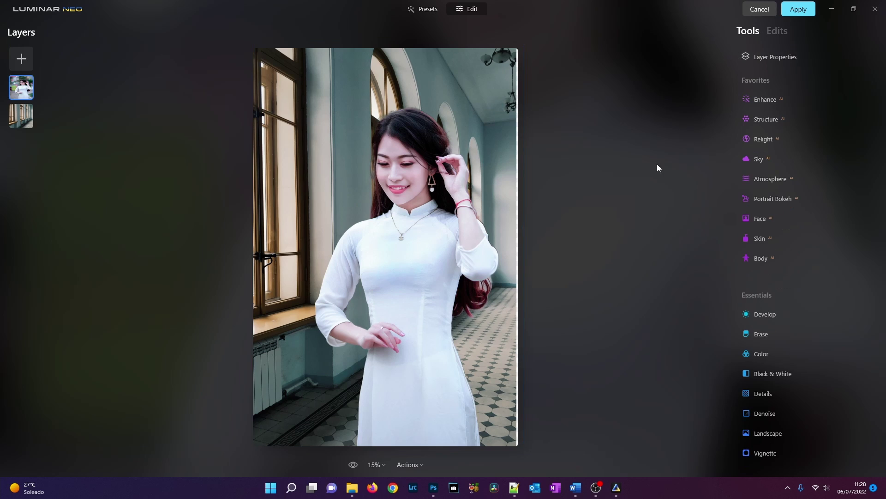
{"action": "left_click", "coordinate": [15, 107]}
Apply the composite back to Photoshop and toggle Capa 0's visibility to compare.
{"action": "left_click", "coordinate": [797, 10]}
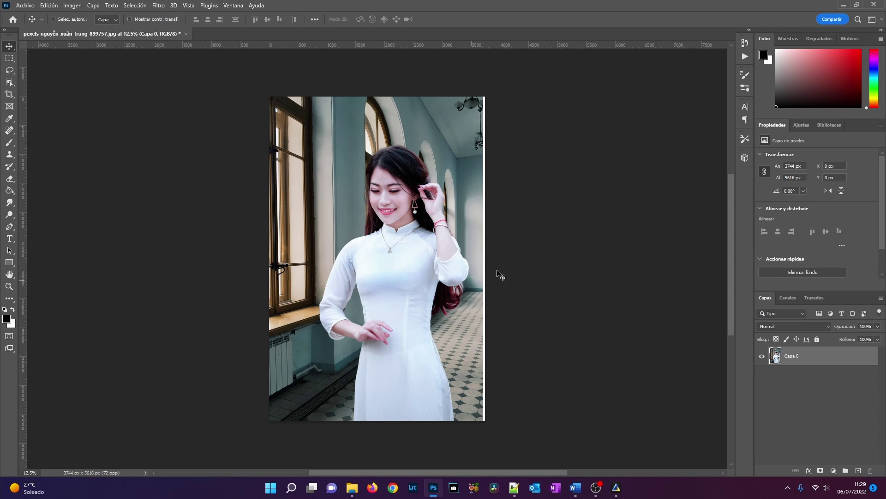
{"action": "left_click", "coordinate": [761, 356]}
{"action": "left_click", "coordinate": [761, 357]}
Step History back to the 'Abrir' state and original snapshot, restoring the blurred street.
{"action": "left_click", "coordinate": [745, 43]}
{"action": "left_click", "coordinate": [635, 72]}
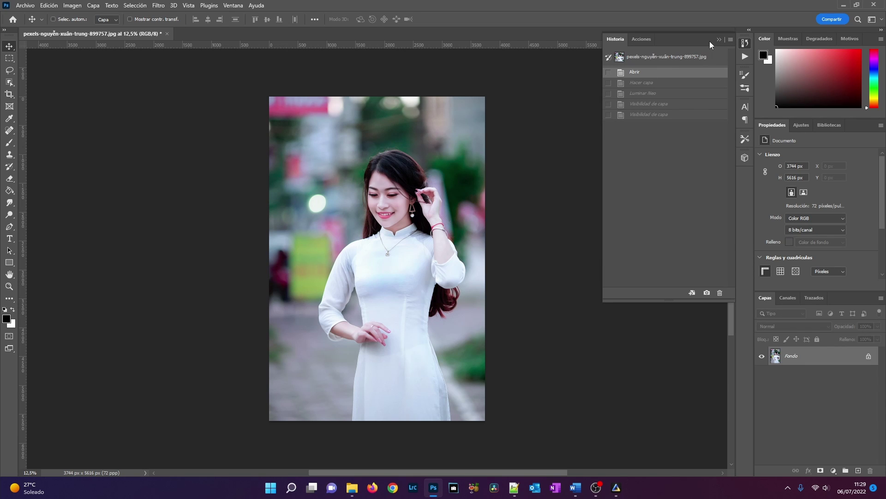
{"action": "left_click", "coordinate": [650, 57]}
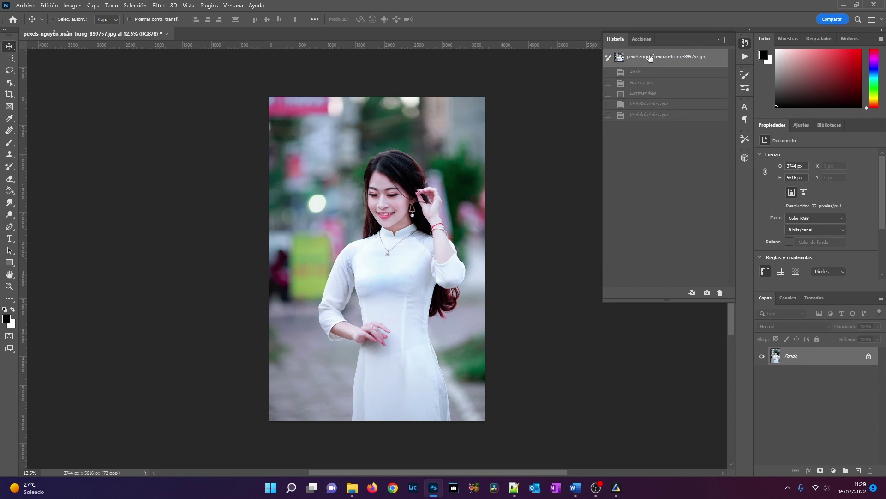
{"action": "left_click", "coordinate": [720, 39]}
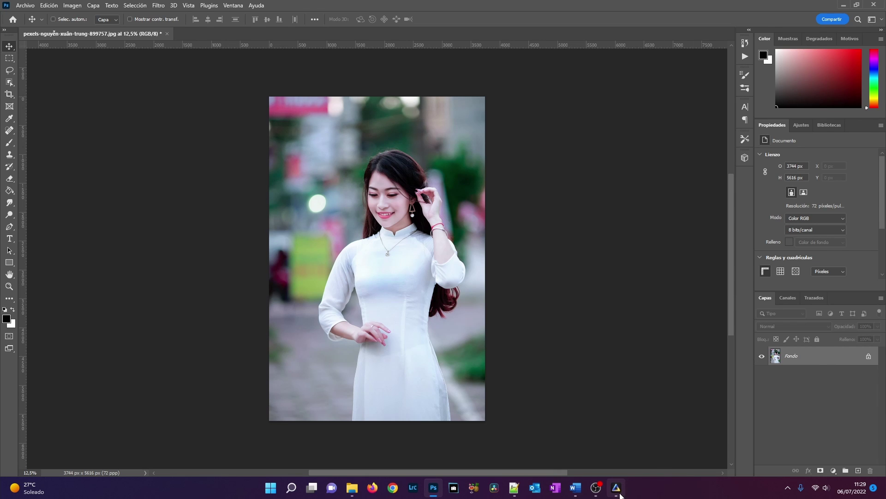
Bring up Luminar Neo with the two men's pink-rose portrait and expand its Layer Properties.
{"action": "mouse_move", "coordinate": [618, 487]}
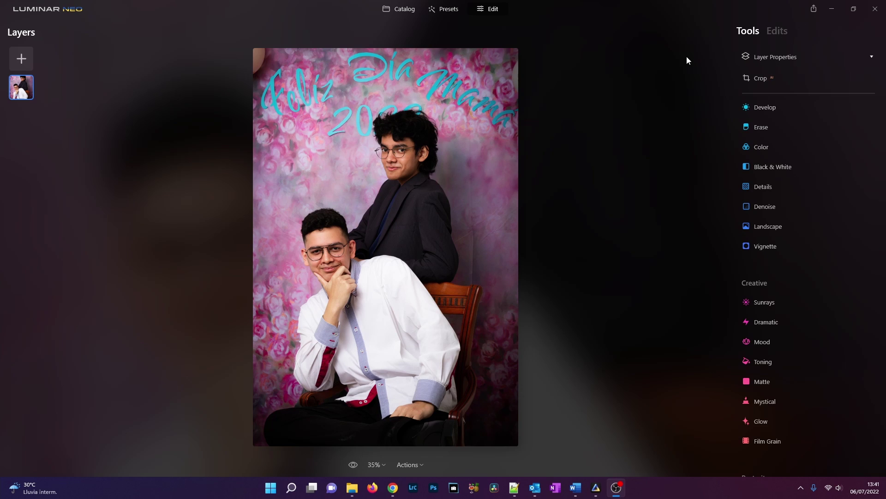
{"action": "left_click", "coordinate": [774, 59]}
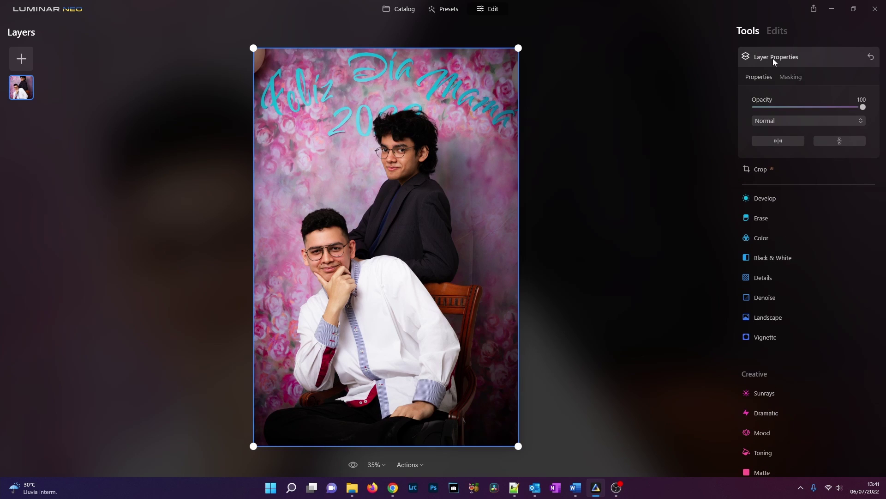
Apply Mask AI's Human mask to the two men from the layer's Masking options.
{"action": "left_click", "coordinate": [790, 76]}
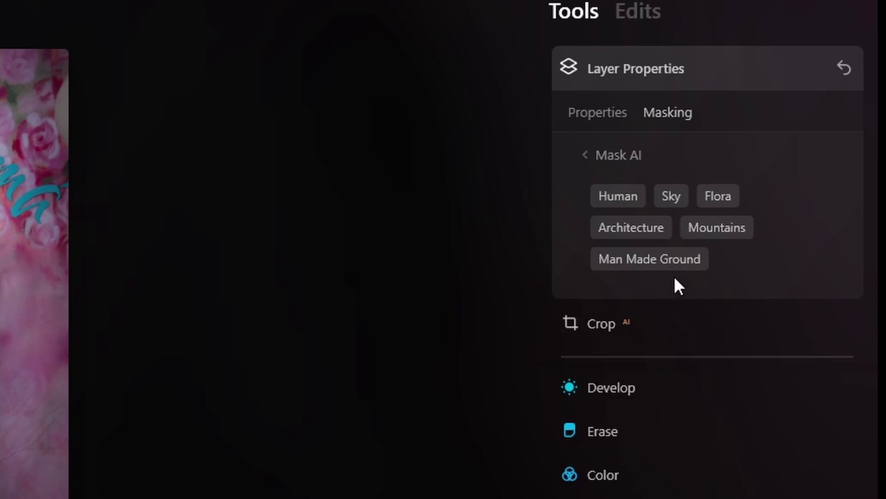
{"action": "left_click", "coordinate": [619, 199]}
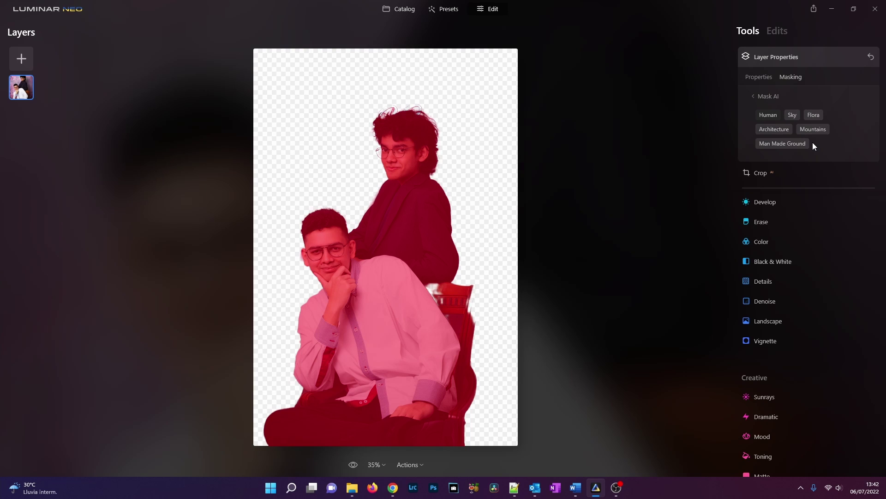
Zoom and pan across the standing man's hair, jacket, the seated man and the chair to check mask edges.
{"action": "scroll", "coordinate": [407, 175], "scroll_direction": "up", "scroll_amount": 3}
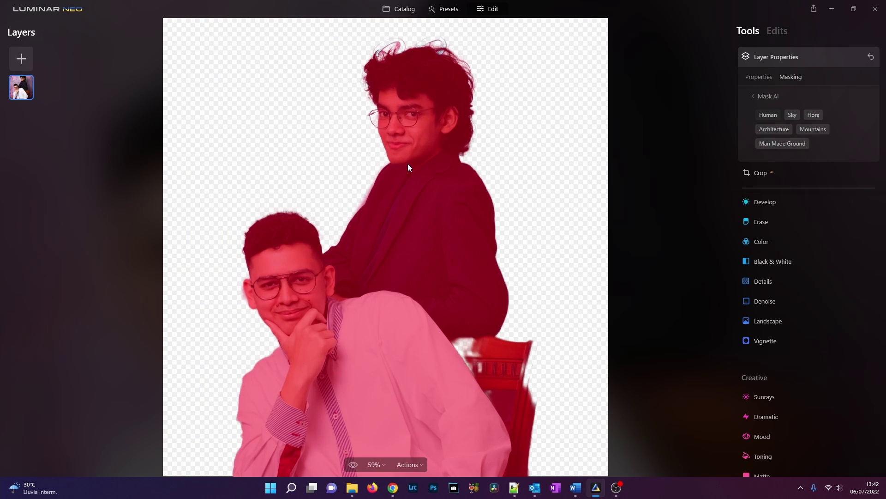
{"action": "scroll", "coordinate": [414, 104], "scroll_direction": "up", "scroll_amount": 2}
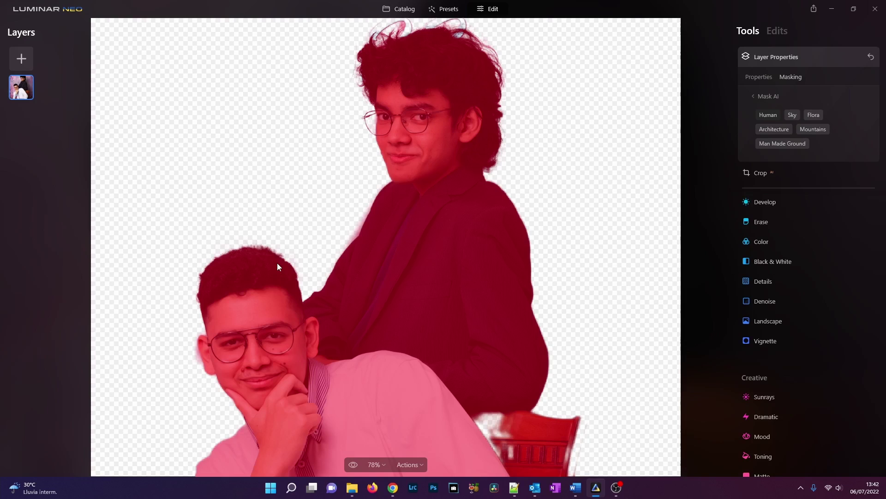
{"action": "left_click_drag", "start_coordinate": [418, 107], "coordinate": [388, 143]}
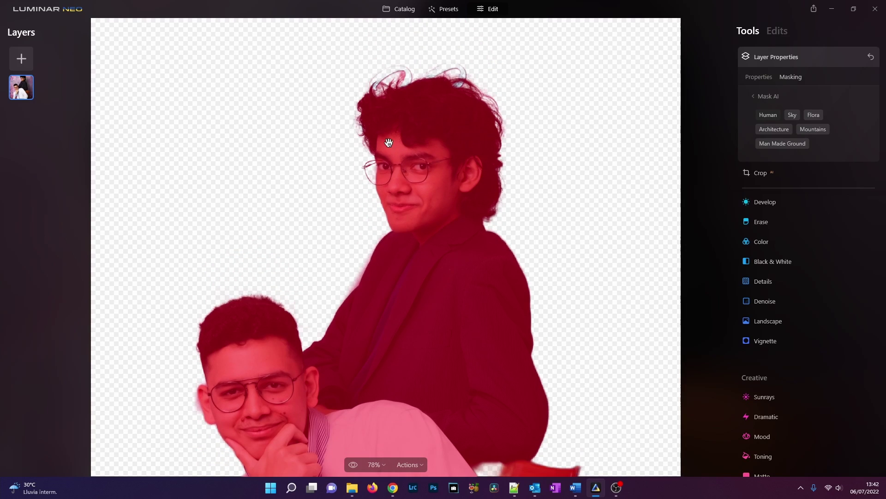
{"action": "scroll", "coordinate": [459, 97], "scroll_direction": "up", "scroll_amount": 3}
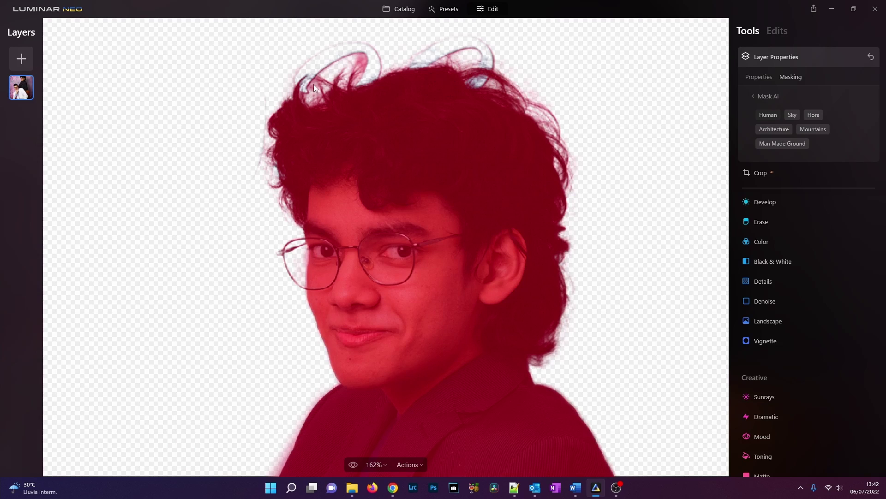
{"action": "scroll", "coordinate": [381, 156], "scroll_direction": "down", "scroll_amount": 4}
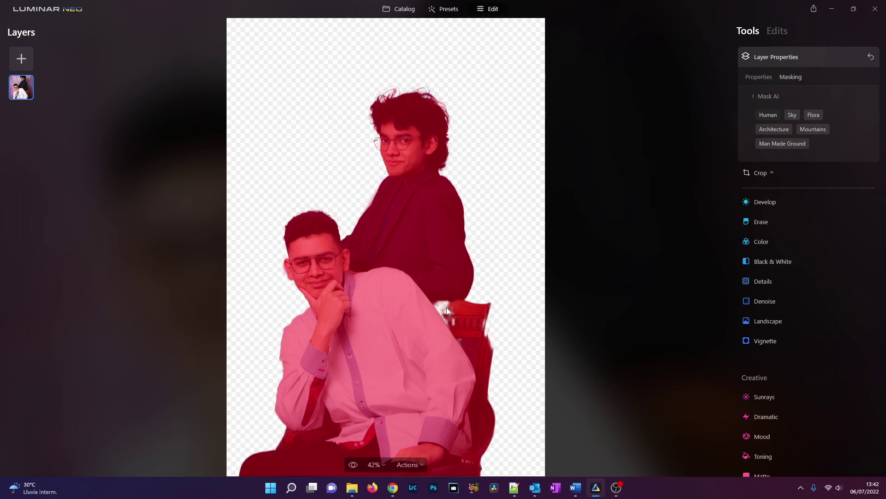
{"action": "scroll", "coordinate": [447, 307], "scroll_direction": "up", "scroll_amount": 3}
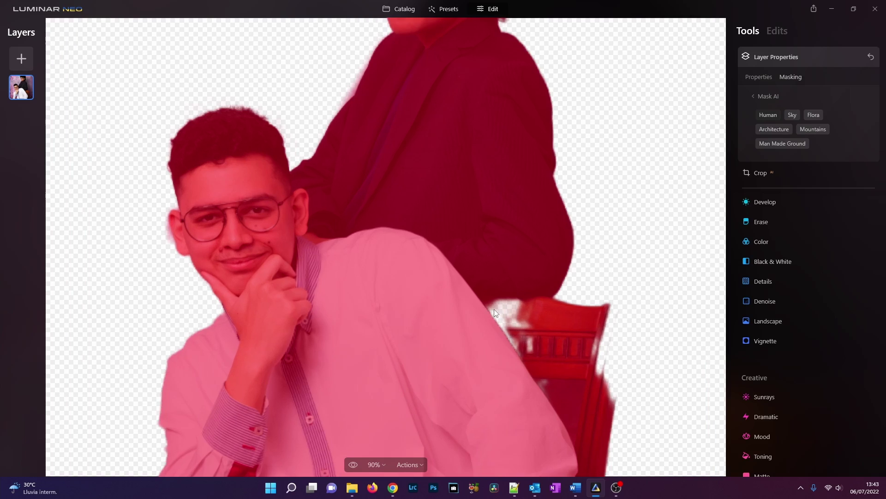
{"action": "scroll", "coordinate": [494, 309], "scroll_direction": "up", "scroll_amount": 1}
{"action": "left_click_drag", "start_coordinate": [539, 362], "coordinate": [510, 267]}
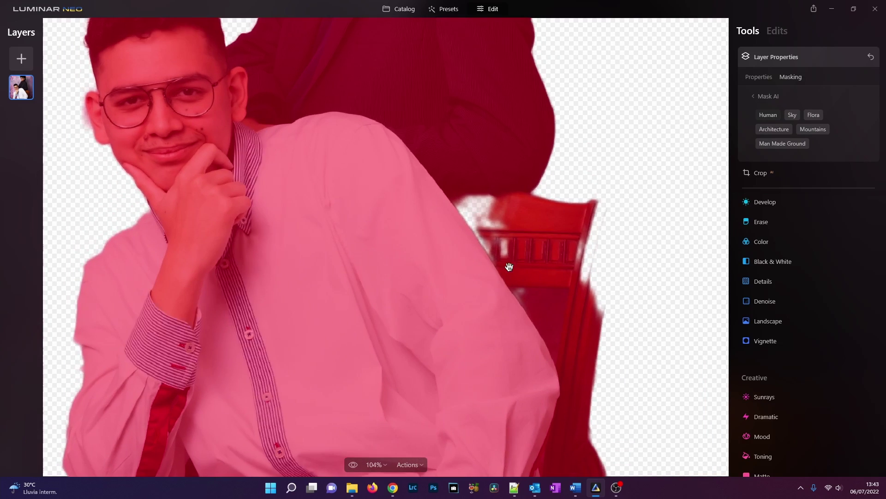
{"action": "left_click_drag", "start_coordinate": [206, 110], "coordinate": [362, 223]}
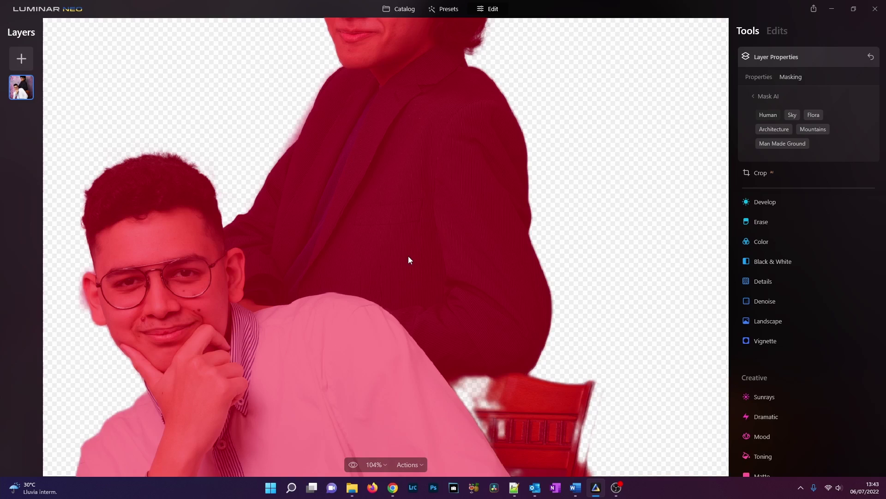
Return to the mask tool list, show the men's mask overlay, and open the Brush settings.
{"action": "left_click", "coordinate": [761, 76]}
{"action": "left_click", "coordinate": [782, 77]}
{"action": "left_click", "coordinate": [752, 96]}
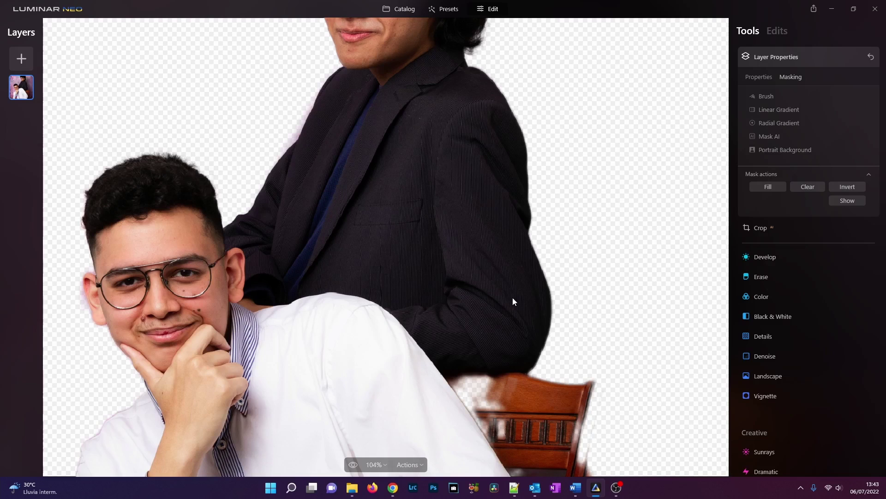
{"action": "left_click_drag", "start_coordinate": [506, 310], "coordinate": [507, 215]}
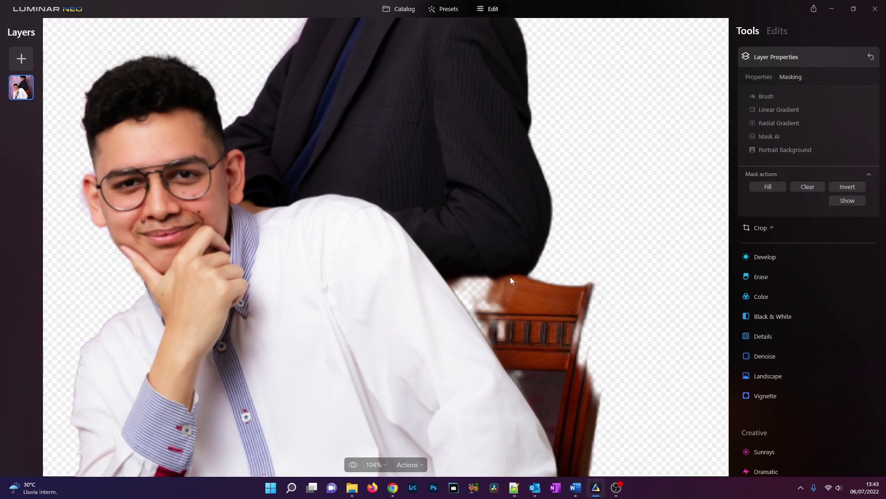
{"action": "left_click_drag", "start_coordinate": [544, 306], "coordinate": [548, 257]}
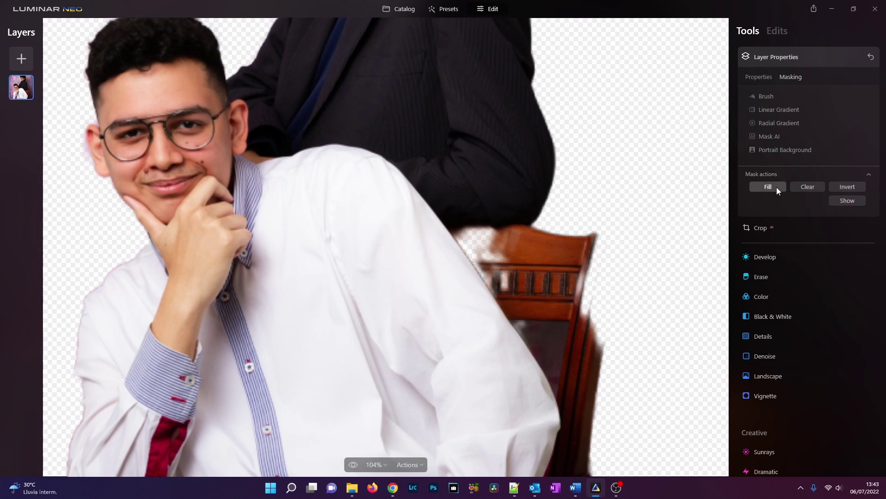
{"action": "left_click", "coordinate": [847, 200]}
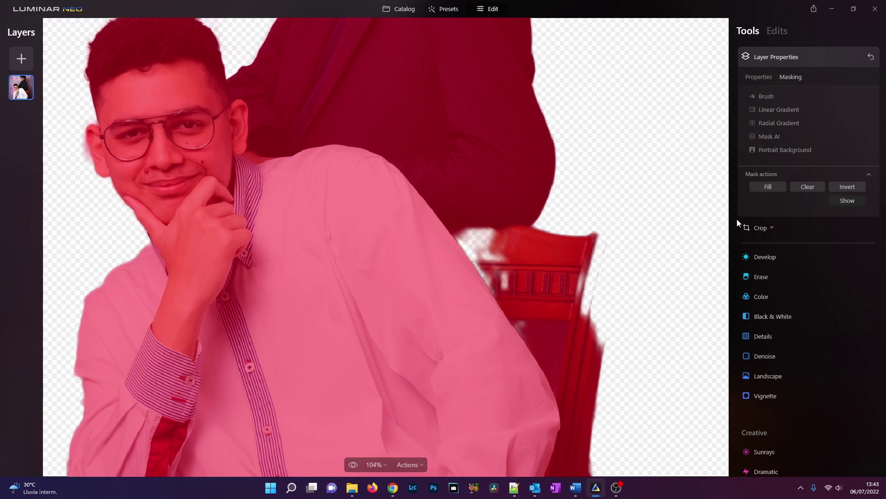
{"action": "left_click", "coordinate": [759, 96]}
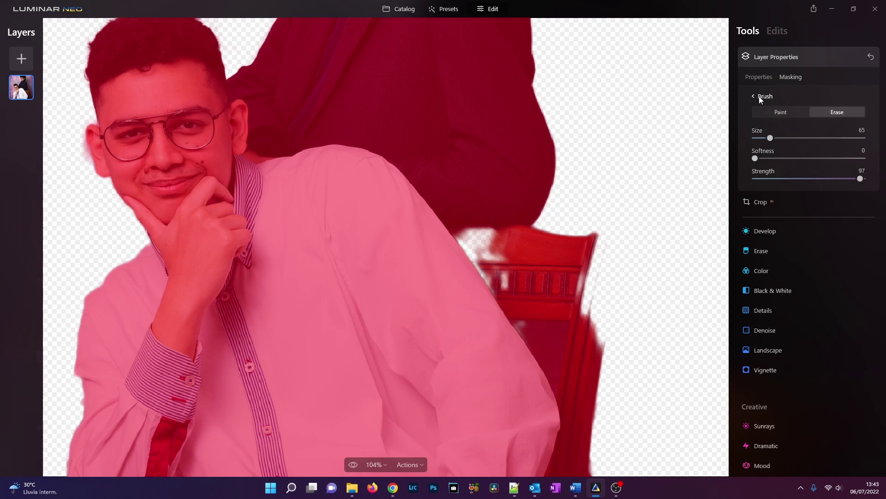
Set the mask brush to Paint with Strength 100 and Size 47.
{"action": "left_click", "coordinate": [782, 112]}
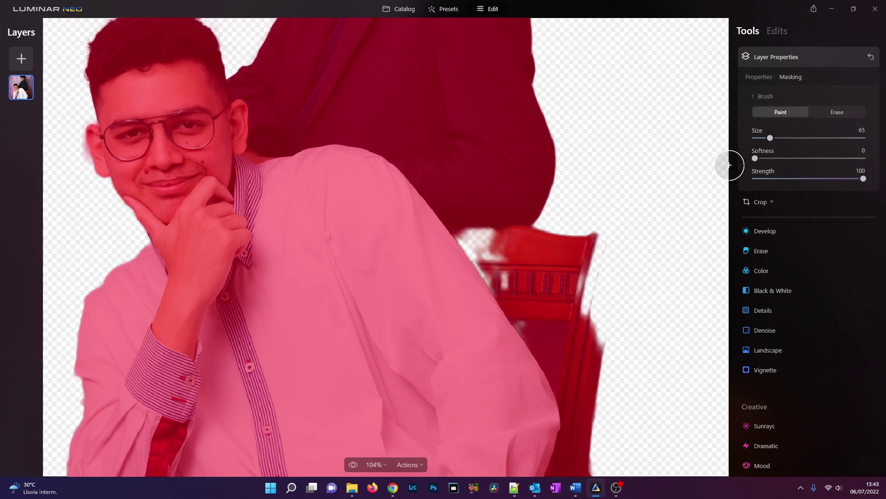
{"action": "mouse_move", "coordinate": [467, 234]}
{"action": "left_mouse_down"}
{"action": "mouse_move", "coordinate": [486, 283]}
{"action": "mouse_move", "coordinate": [493, 251]}
{"action": "mouse_move", "coordinate": [484, 239]}
{"action": "mouse_move", "coordinate": [495, 263]}
{"action": "mouse_move", "coordinate": [486, 289]}
{"action": "mouse_move", "coordinate": [524, 337]}
{"action": "mouse_move", "coordinate": [425, 297]}
{"action": "mouse_move", "coordinate": [504, 253]}
{"action": "mouse_move", "coordinate": [518, 301]}
{"action": "mouse_move", "coordinate": [555, 315]}
{"action": "mouse_move", "coordinate": [560, 282]}
{"action": "mouse_move", "coordinate": [548, 280]}
{"action": "mouse_move", "coordinate": [577, 266]}
{"action": "left_mouse_up"}
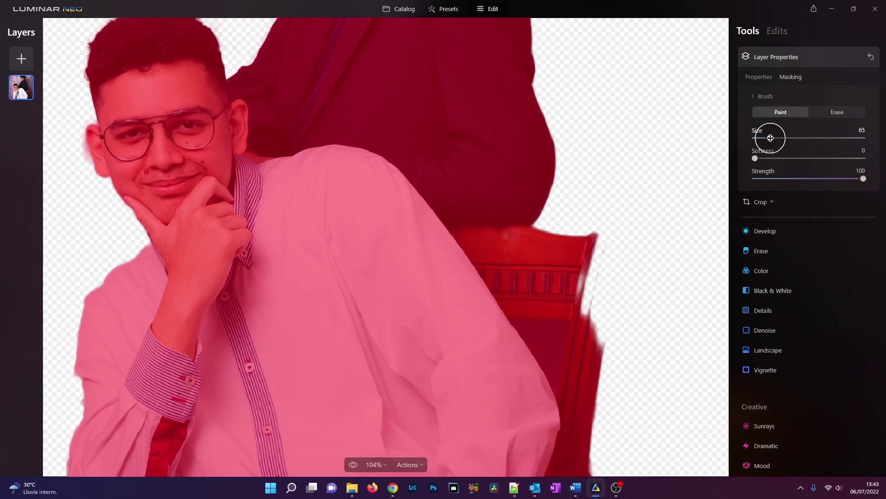
{"action": "left_click_drag", "start_coordinate": [771, 137], "coordinate": [765, 137]}
{"action": "scroll", "coordinate": [560, 308], "scroll_direction": "up", "scroll_amount": 5}
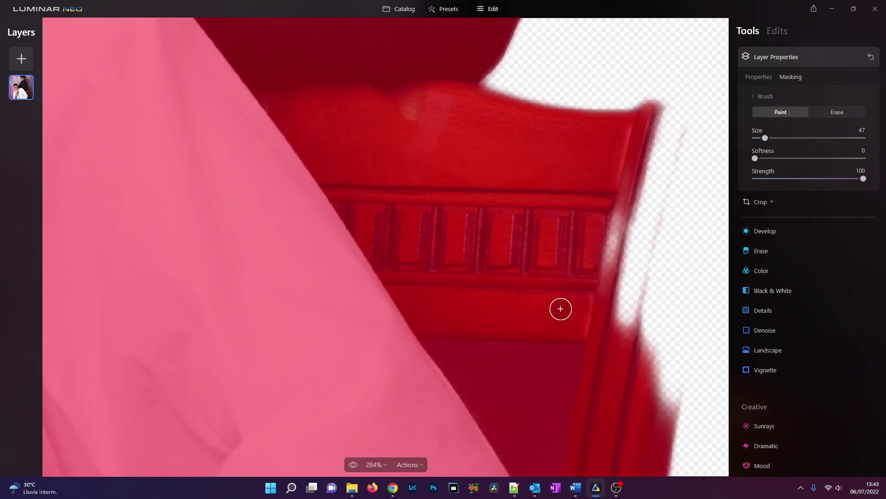
{"action": "left_click_drag", "start_coordinate": [601, 233], "coordinate": [375, 234]}
Paint the mask along the chair's right edge and outer rim, filling the transparent strip.
{"action": "mouse_move", "coordinate": [372, 295]}
{"action": "left_mouse_down"}
{"action": "mouse_move", "coordinate": [387, 209]}
{"action": "mouse_move", "coordinate": [391, 339]}
{"action": "mouse_move", "coordinate": [416, 231]}
{"action": "mouse_move", "coordinate": [402, 275]}
{"action": "mouse_move", "coordinate": [407, 212]}
{"action": "mouse_move", "coordinate": [402, 241]}
{"action": "mouse_move", "coordinate": [413, 181]}
{"action": "mouse_move", "coordinate": [416, 208]}
{"action": "mouse_move", "coordinate": [432, 176]}
{"action": "mouse_move", "coordinate": [418, 232]}
{"action": "mouse_move", "coordinate": [435, 131]}
{"action": "mouse_move", "coordinate": [429, 201]}
{"action": "left_mouse_up"}
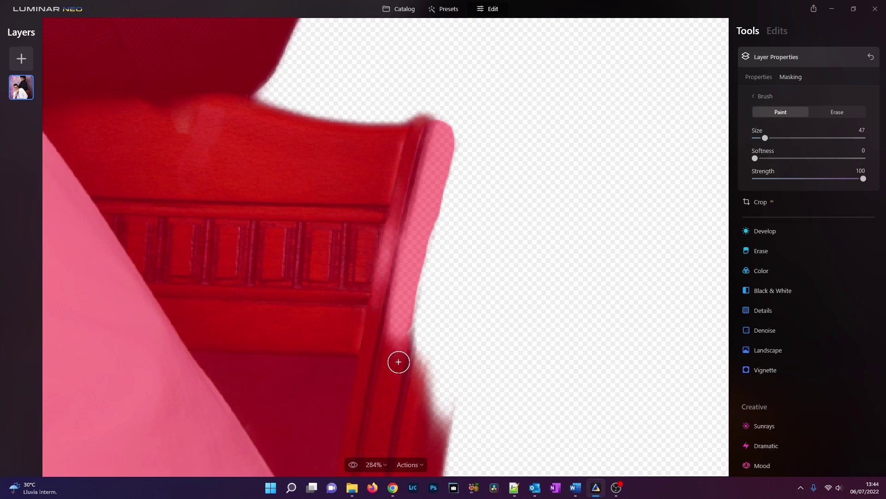
{"action": "mouse_move", "coordinate": [399, 361]}
{"action": "left_mouse_down"}
{"action": "mouse_move", "coordinate": [414, 334]}
{"action": "mouse_move", "coordinate": [423, 395]}
{"action": "mouse_move", "coordinate": [434, 353]}
{"action": "mouse_move", "coordinate": [426, 305]}
{"action": "mouse_move", "coordinate": [439, 135]}
{"action": "mouse_move", "coordinate": [431, 429]}
{"action": "mouse_move", "coordinate": [443, 132]}
{"action": "left_mouse_up"}
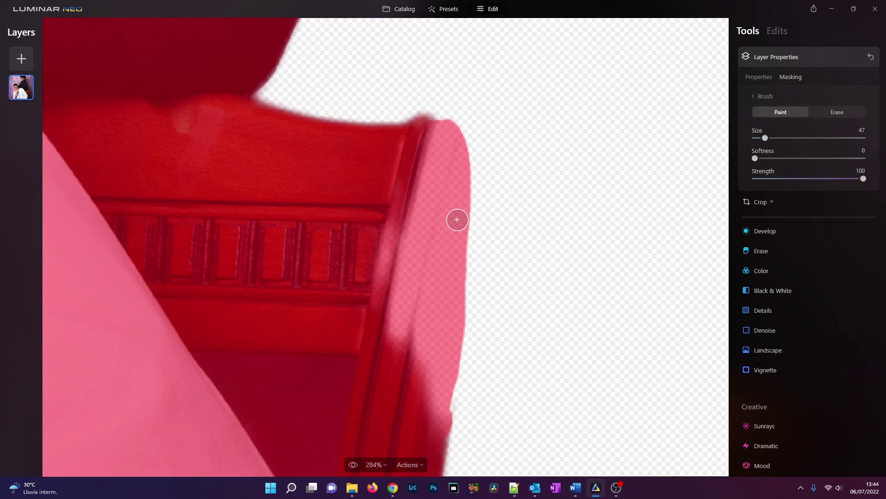
{"action": "left_click_drag", "start_coordinate": [457, 219], "coordinate": [438, 132]}
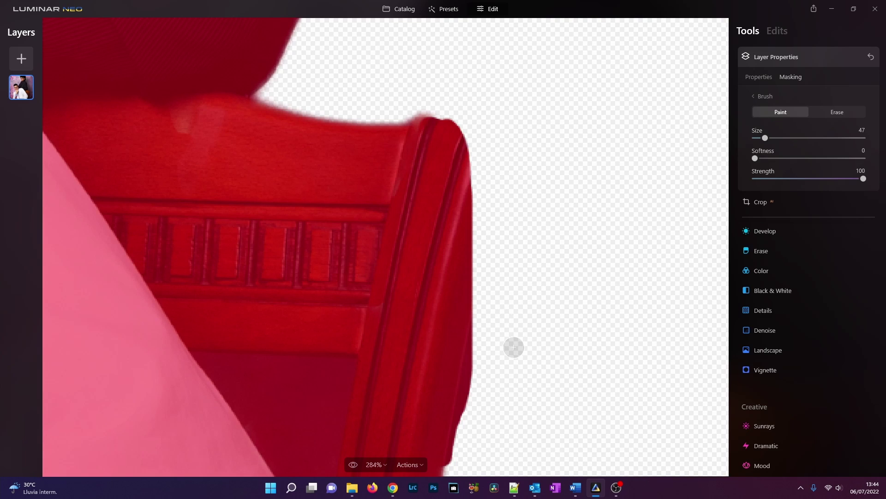
{"action": "scroll", "coordinate": [513, 347], "scroll_direction": "down", "scroll_amount": 3}
{"action": "scroll", "coordinate": [392, 190], "scroll_direction": "up", "scroll_amount": 3}
{"action": "mouse_move", "coordinate": [408, 202]}
{"action": "left_mouse_down"}
{"action": "mouse_move", "coordinate": [414, 345]}
{"action": "mouse_move", "coordinate": [417, 234]}
{"action": "mouse_move", "coordinate": [397, 165]}
{"action": "mouse_move", "coordinate": [414, 210]}
{"action": "mouse_move", "coordinate": [415, 259]}
{"action": "left_mouse_up"}
{"action": "mouse_move", "coordinate": [406, 176]}
{"action": "left_mouse_down"}
{"action": "mouse_move", "coordinate": [441, 245]}
{"action": "mouse_move", "coordinate": [421, 190]}
{"action": "mouse_move", "coordinate": [451, 210]}
{"action": "mouse_move", "coordinate": [408, 162]}
{"action": "mouse_move", "coordinate": [404, 168]}
{"action": "mouse_move", "coordinate": [427, 173]}
{"action": "left_mouse_up"}
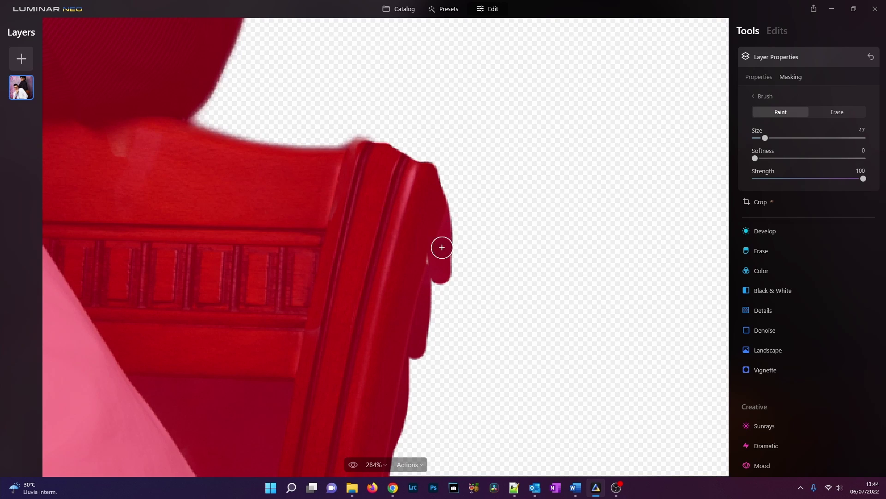
{"action": "scroll", "coordinate": [442, 248], "scroll_direction": "down", "scroll_amount": 3}
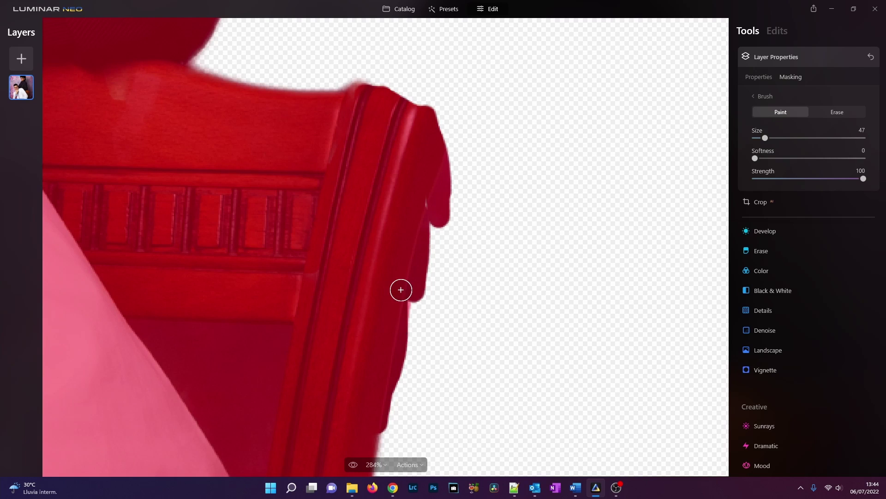
{"action": "scroll", "coordinate": [365, 324], "scroll_direction": "down", "scroll_amount": 2}
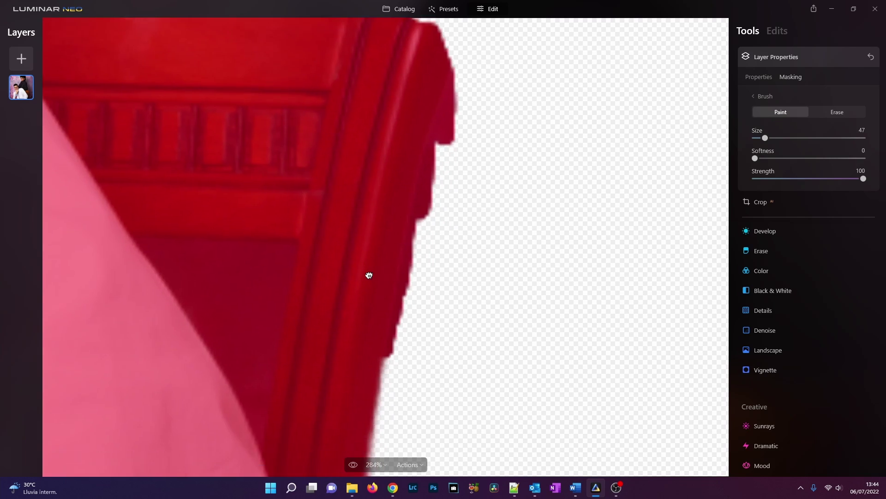
{"action": "scroll", "coordinate": [368, 296], "scroll_direction": "up", "scroll_amount": 2}
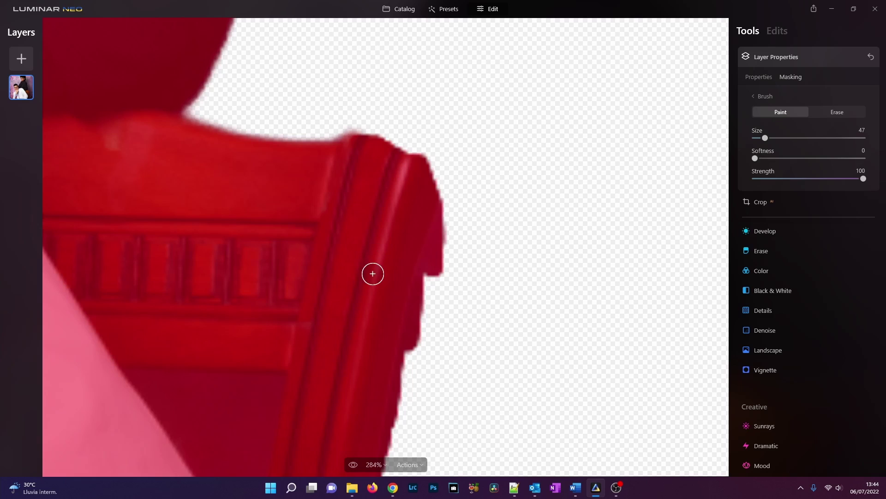
{"action": "scroll", "coordinate": [379, 231], "scroll_direction": "down", "scroll_amount": 2}
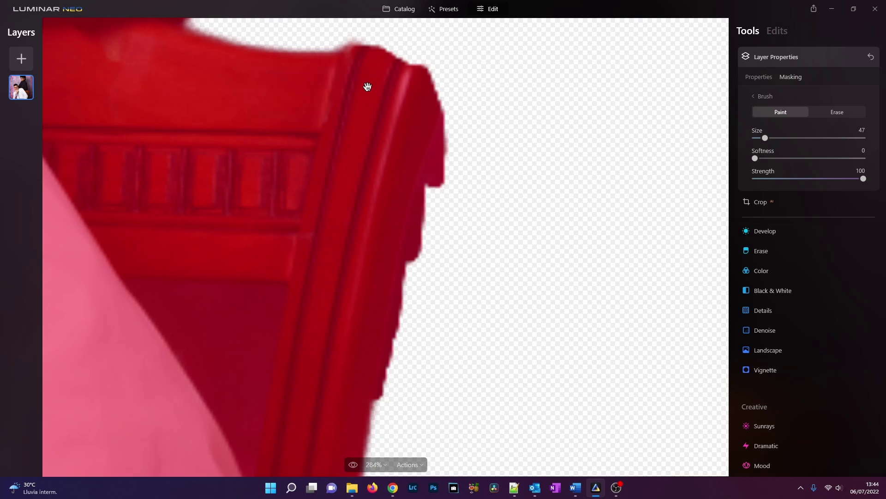
Switch the mask brush to Erase and trim the cutout along the red chair's right edge.
{"action": "left_click_drag", "start_coordinate": [368, 89], "coordinate": [386, 145]}
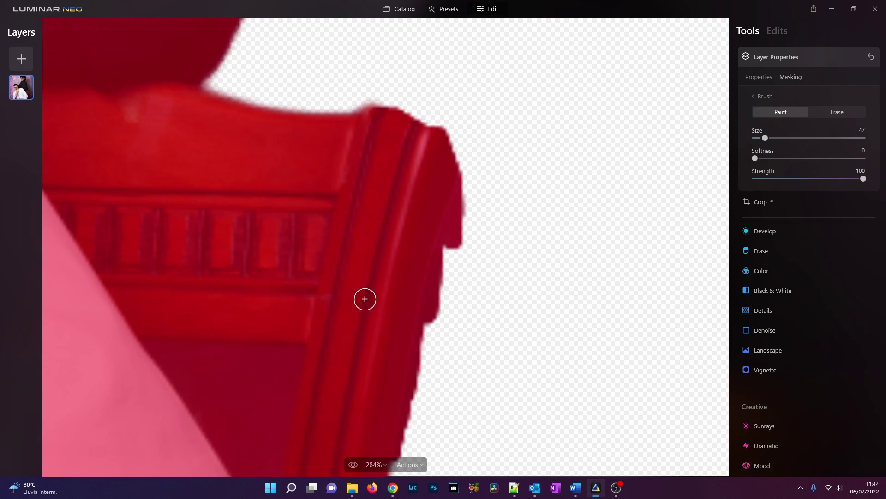
{"action": "left_click_drag", "start_coordinate": [406, 216], "coordinate": [449, 185]}
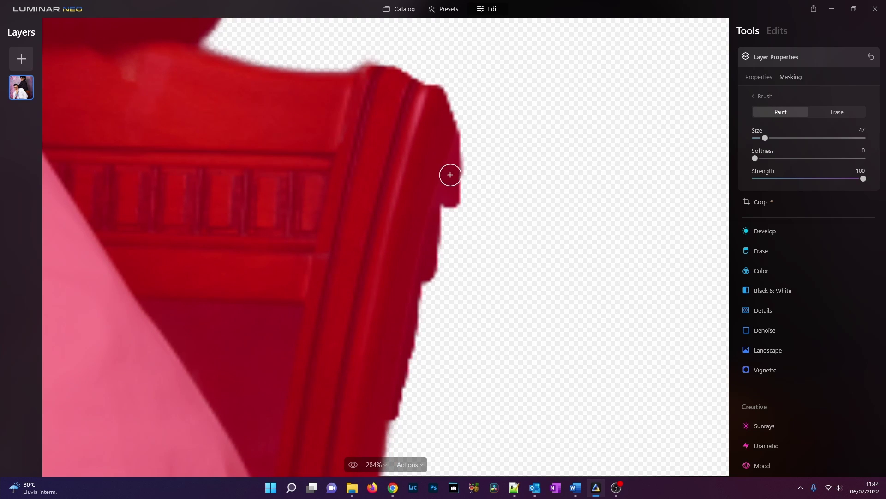
{"action": "left_click", "coordinate": [826, 115]}
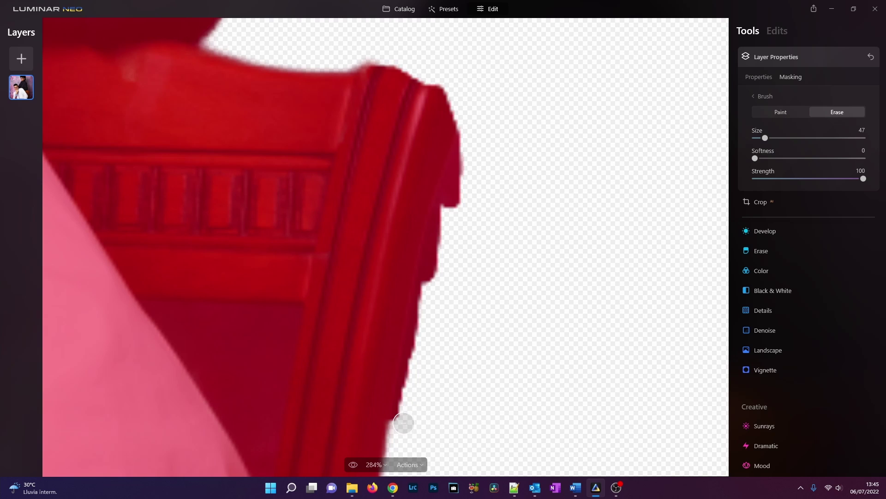
{"action": "mouse_move", "coordinate": [408, 406]}
{"action": "left_mouse_down"}
{"action": "mouse_move", "coordinate": [409, 386]}
{"action": "mouse_move", "coordinate": [402, 410]}
{"action": "mouse_move", "coordinate": [446, 210]}
{"action": "mouse_move", "coordinate": [471, 146]}
{"action": "mouse_move", "coordinate": [439, 259]}
{"action": "mouse_move", "coordinate": [448, 273]}
{"action": "left_mouse_up"}
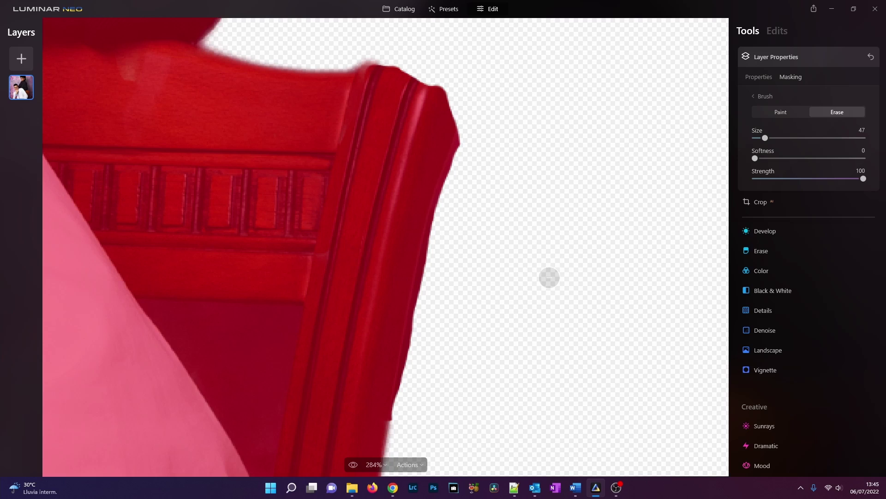
Raise brush Softness to 69 and Size to 79, then trim the chair's right edge again.
{"action": "left_click", "coordinate": [787, 158]}
{"action": "left_click_drag", "start_coordinate": [788, 158], "coordinate": [830, 158]}
{"action": "scroll", "coordinate": [416, 406], "scroll_direction": "up", "scroll_amount": 1}
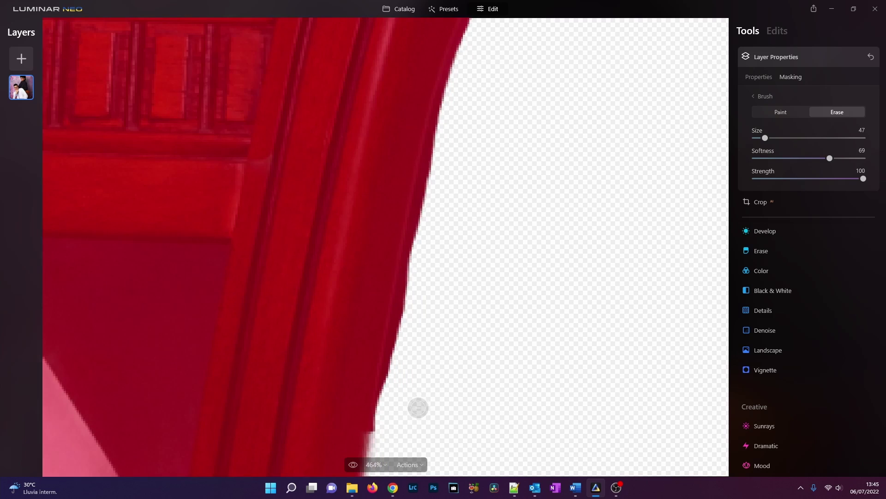
{"action": "scroll", "coordinate": [415, 408], "scroll_direction": "down", "scroll_amount": 3}
{"action": "left_click_drag", "start_coordinate": [767, 137], "coordinate": [774, 137]}
{"action": "mouse_move", "coordinate": [471, 396]}
{"action": "left_mouse_down"}
{"action": "mouse_move", "coordinate": [483, 281]}
{"action": "mouse_move", "coordinate": [509, 212]}
{"action": "mouse_move", "coordinate": [523, 201]}
{"action": "mouse_move", "coordinate": [517, 210]}
{"action": "mouse_move", "coordinate": [514, 202]}
{"action": "left_mouse_up"}
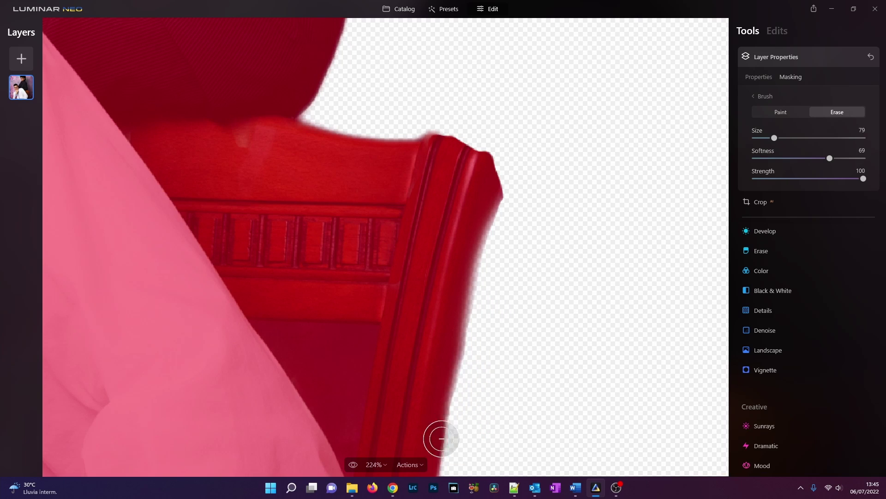
Switch the brush to Paint and restore the mask down the chair's right edge.
{"action": "left_click", "coordinate": [794, 111]}
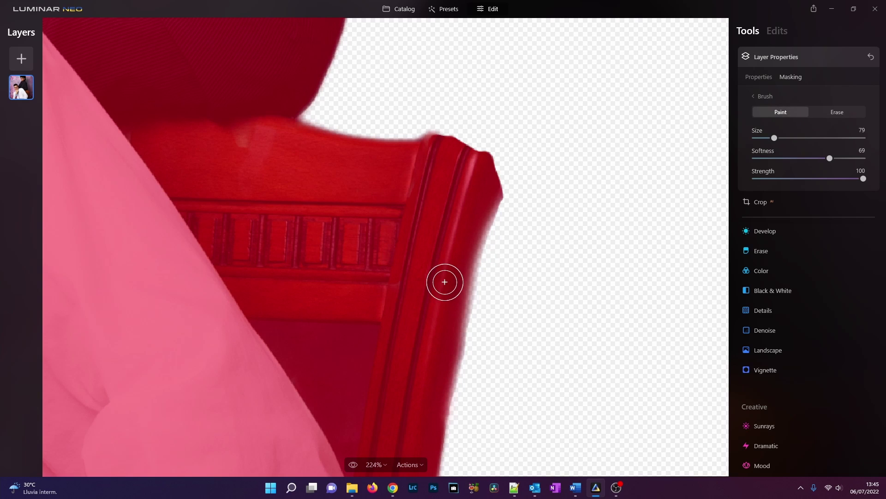
{"action": "left_click_drag", "start_coordinate": [464, 243], "coordinate": [419, 406]}
{"action": "mouse_move", "coordinate": [474, 199]}
{"action": "left_mouse_down"}
{"action": "mouse_move", "coordinate": [438, 312]}
{"action": "mouse_move", "coordinate": [433, 366]}
{"action": "left_mouse_up"}
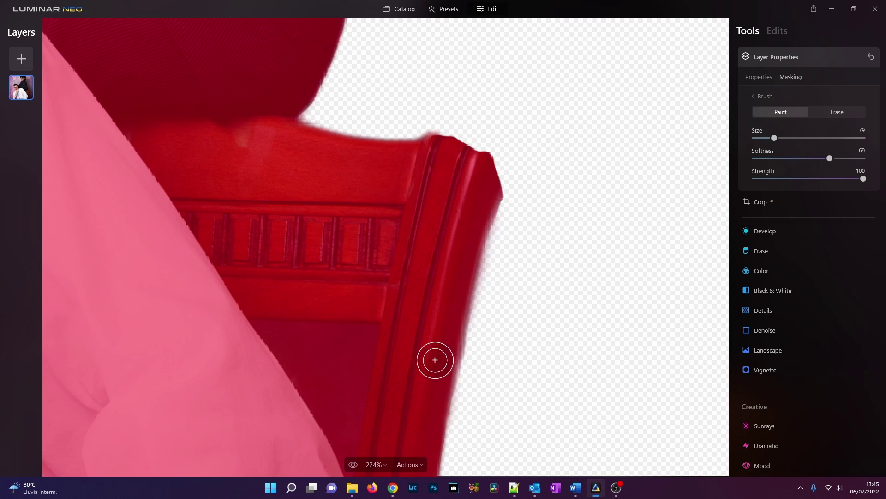
{"action": "scroll", "coordinate": [231, 273], "scroll_direction": "down", "scroll_amount": 5}
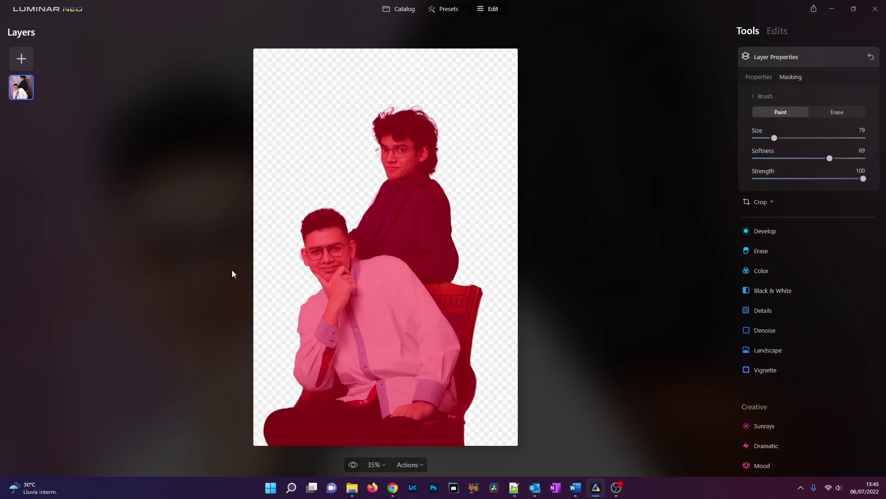
Zoom in, set Softness to 0, and erase the gap between shirt sleeve and chair frame.
{"action": "scroll", "coordinate": [411, 302], "scroll_direction": "up", "scroll_amount": 4}
{"action": "scroll", "coordinate": [527, 374], "scroll_direction": "up", "scroll_amount": 3}
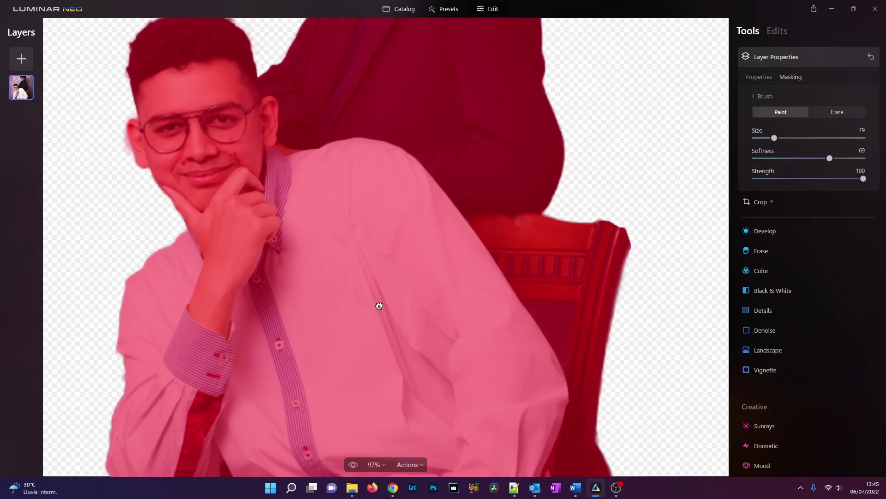
{"action": "scroll", "coordinate": [543, 287], "scroll_direction": "up", "scroll_amount": 7}
{"action": "left_click_drag", "start_coordinate": [562, 285], "coordinate": [471, 196]}
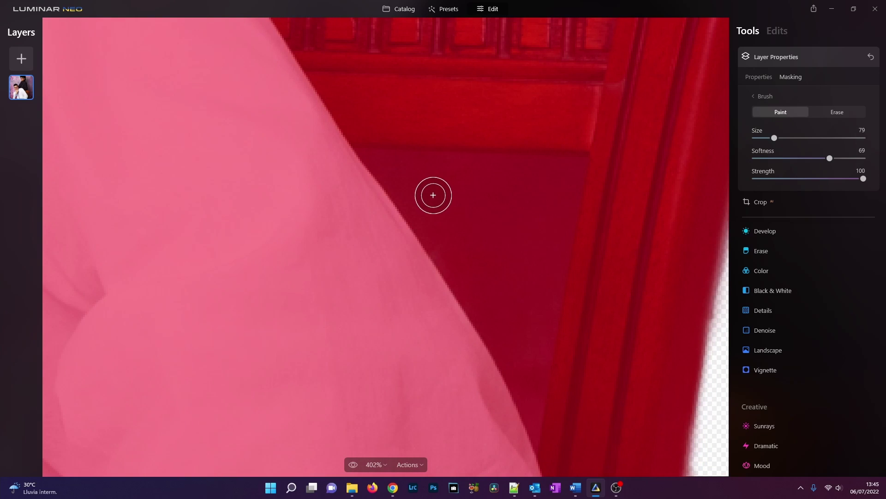
{"action": "left_click_drag", "start_coordinate": [829, 159], "coordinate": [743, 151]}
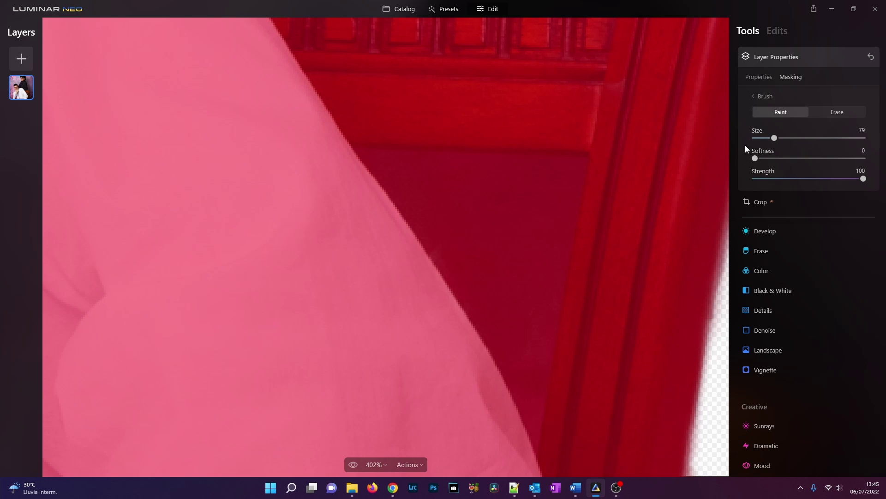
{"action": "left_click", "coordinate": [839, 112]}
{"action": "mouse_move", "coordinate": [469, 198]}
{"action": "left_mouse_down"}
{"action": "mouse_move", "coordinate": [484, 239]}
{"action": "mouse_move", "coordinate": [454, 192]}
{"action": "mouse_move", "coordinate": [511, 181]}
{"action": "mouse_move", "coordinate": [488, 180]}
{"action": "mouse_move", "coordinate": [513, 265]}
{"action": "mouse_move", "coordinate": [506, 283]}
{"action": "mouse_move", "coordinate": [490, 274]}
{"action": "mouse_move", "coordinate": [520, 343]}
{"action": "mouse_move", "coordinate": [535, 245]}
{"action": "mouse_move", "coordinate": [527, 303]}
{"action": "mouse_move", "coordinate": [541, 265]}
{"action": "mouse_move", "coordinate": [520, 183]}
{"action": "mouse_move", "coordinate": [406, 174]}
{"action": "mouse_move", "coordinate": [516, 343]}
{"action": "mouse_move", "coordinate": [396, 178]}
{"action": "mouse_move", "coordinate": [541, 186]}
{"action": "mouse_move", "coordinate": [413, 172]}
{"action": "mouse_move", "coordinate": [419, 205]}
{"action": "mouse_move", "coordinate": [520, 360]}
{"action": "left_mouse_up"}
{"action": "mouse_move", "coordinate": [526, 325]}
{"action": "left_mouse_down"}
{"action": "mouse_move", "coordinate": [537, 289]}
{"action": "mouse_move", "coordinate": [524, 352]}
{"action": "mouse_move", "coordinate": [552, 203]}
{"action": "left_mouse_up"}
Reduce brush Size to 38 and clean the gap's top, left and right edges.
{"action": "scroll", "coordinate": [508, 365], "scroll_direction": "down", "scroll_amount": 2}
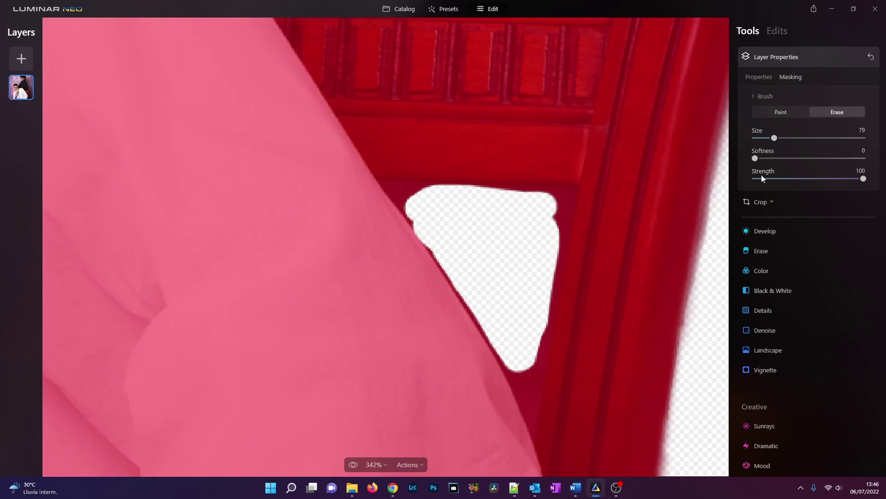
{"action": "mouse_move", "coordinate": [775, 138]}
{"action": "left_mouse_down"}
{"action": "mouse_move", "coordinate": [794, 138]}
{"action": "mouse_move", "coordinate": [770, 138]}
{"action": "left_mouse_up"}
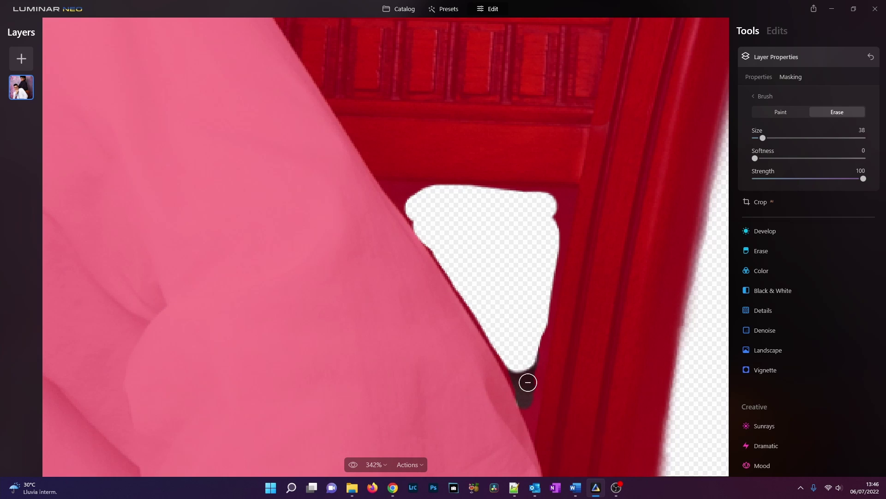
{"action": "left_click_drag", "start_coordinate": [540, 326], "coordinate": [554, 221]}
{"action": "mouse_move", "coordinate": [510, 204]}
{"action": "left_mouse_down"}
{"action": "mouse_move", "coordinate": [511, 194]}
{"action": "mouse_move", "coordinate": [537, 197]}
{"action": "mouse_move", "coordinate": [552, 227]}
{"action": "left_mouse_up"}
{"action": "left_click_drag", "start_coordinate": [551, 195], "coordinate": [405, 197]}
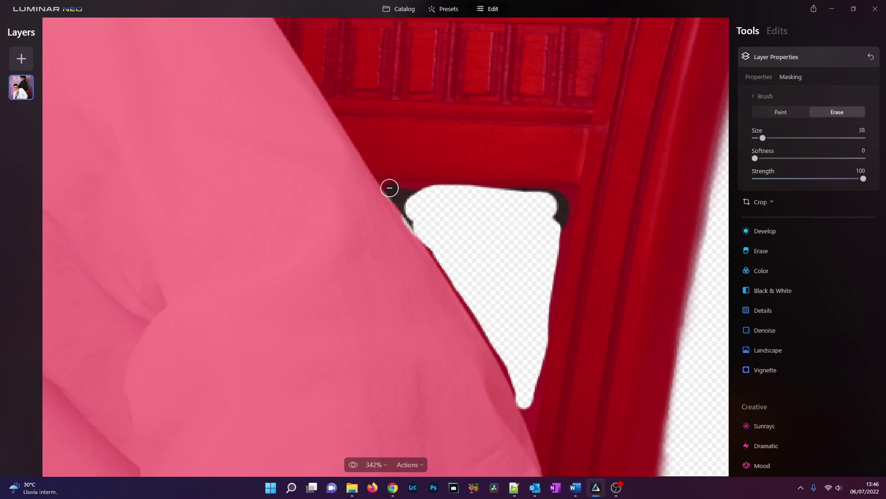
{"action": "mouse_move", "coordinate": [399, 195]}
{"action": "left_mouse_down"}
{"action": "mouse_move", "coordinate": [514, 192]}
{"action": "mouse_move", "coordinate": [557, 217]}
{"action": "left_mouse_up"}
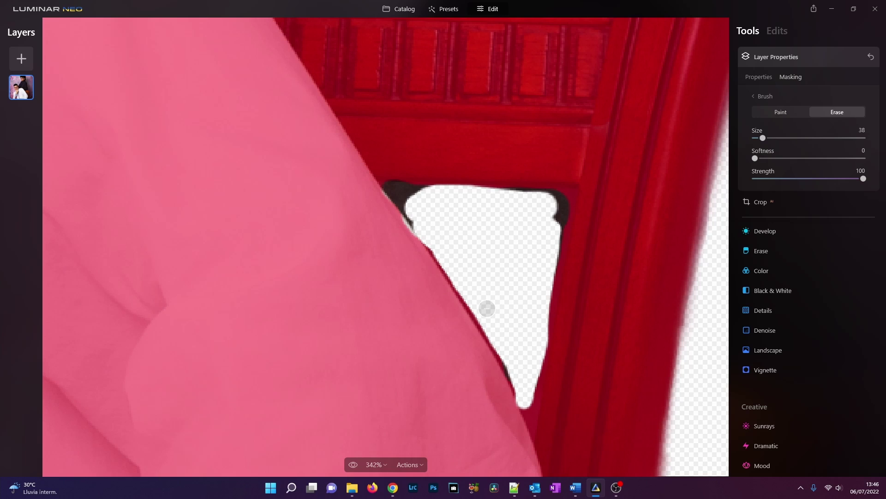
{"action": "left_click_drag", "start_coordinate": [436, 249], "coordinate": [514, 381]}
{"action": "mouse_move", "coordinate": [531, 303]}
{"action": "left_mouse_down"}
{"action": "mouse_move", "coordinate": [551, 315]}
{"action": "mouse_move", "coordinate": [534, 431]}
{"action": "left_mouse_up"}
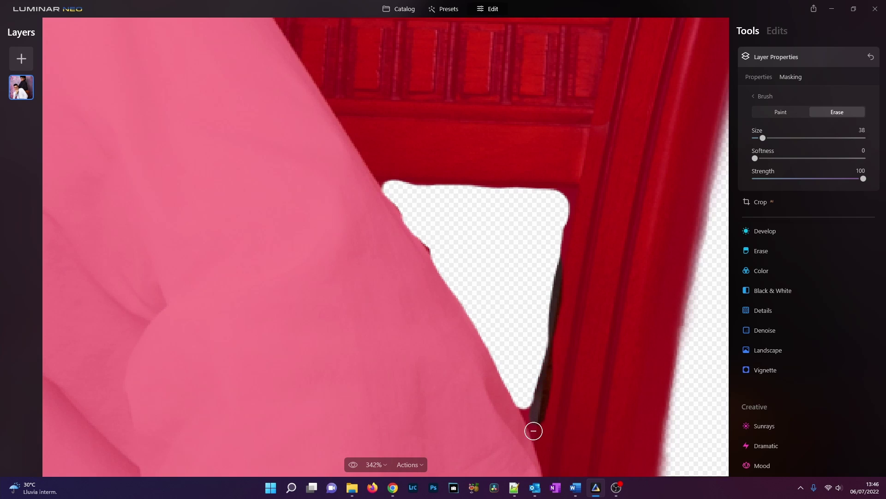
{"action": "mouse_move", "coordinate": [549, 345]}
{"action": "left_mouse_down"}
{"action": "mouse_move", "coordinate": [565, 273]}
{"action": "mouse_move", "coordinate": [566, 194]}
{"action": "mouse_move", "coordinate": [397, 185]}
{"action": "mouse_move", "coordinate": [534, 186]}
{"action": "mouse_move", "coordinate": [577, 196]}
{"action": "left_mouse_up"}
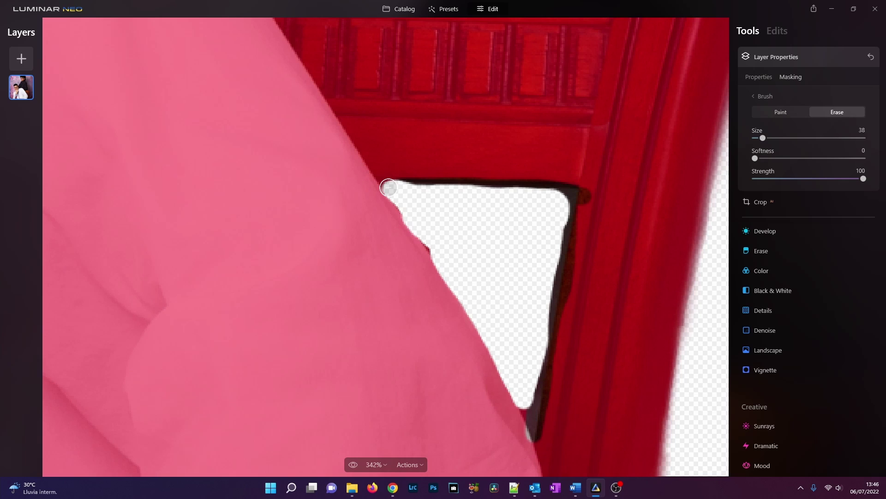
{"action": "mouse_move", "coordinate": [391, 186]}
{"action": "left_mouse_down"}
{"action": "mouse_move", "coordinate": [509, 399]}
{"action": "mouse_move", "coordinate": [529, 424]}
{"action": "mouse_move", "coordinate": [533, 415]}
{"action": "left_mouse_up"}
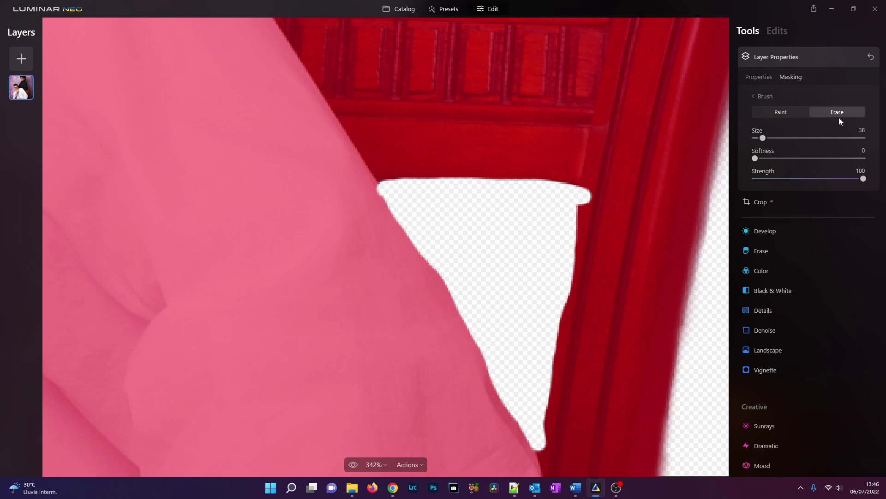
{"action": "left_click", "coordinate": [771, 112]}
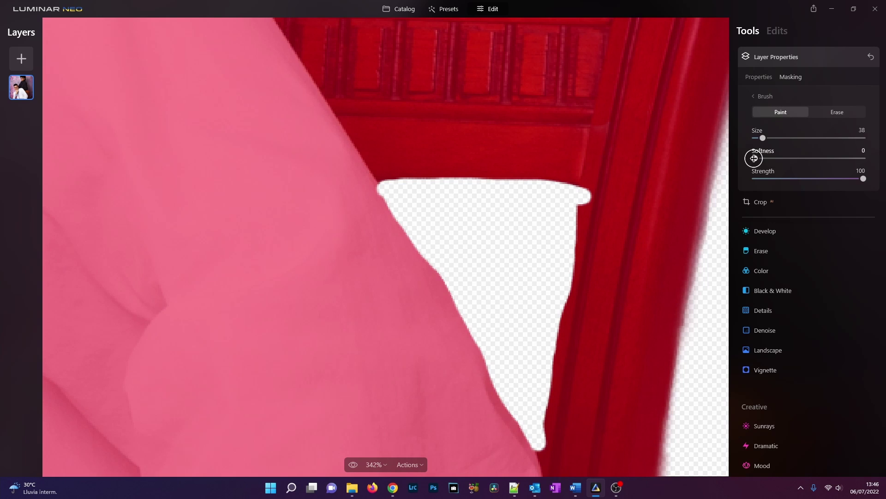
Raise brush Softness to about 53 and paint the chair rail back along the gap's top edge.
{"action": "left_click_drag", "start_coordinate": [781, 158], "coordinate": [799, 158]}
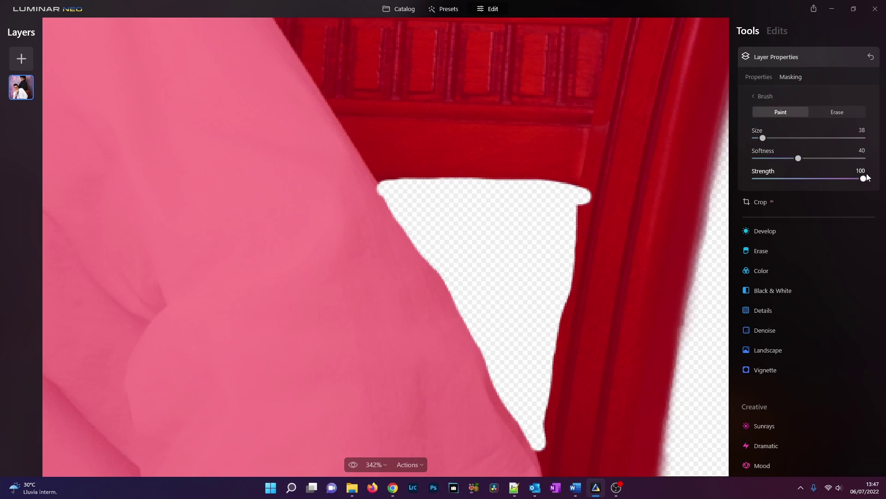
{"action": "left_click_drag", "start_coordinate": [810, 158], "coordinate": [813, 158]}
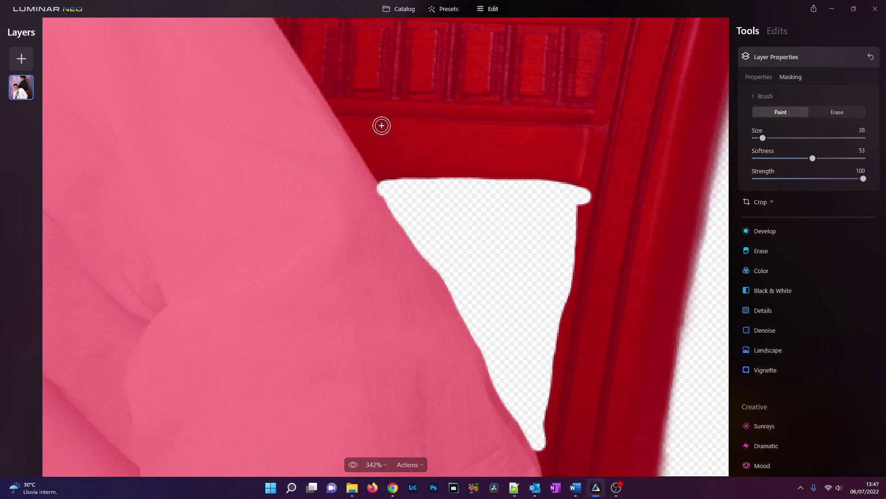
{"action": "left_click_drag", "start_coordinate": [384, 173], "coordinate": [602, 180]}
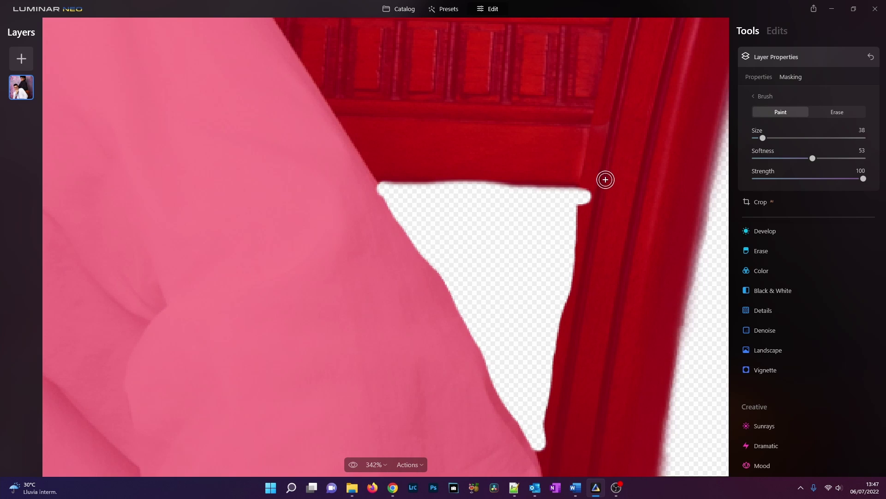
{"action": "mouse_move", "coordinate": [434, 168]}
{"action": "left_mouse_down"}
{"action": "mouse_move", "coordinate": [499, 174]}
{"action": "mouse_move", "coordinate": [437, 173]}
{"action": "mouse_move", "coordinate": [496, 174]}
{"action": "left_mouse_up"}
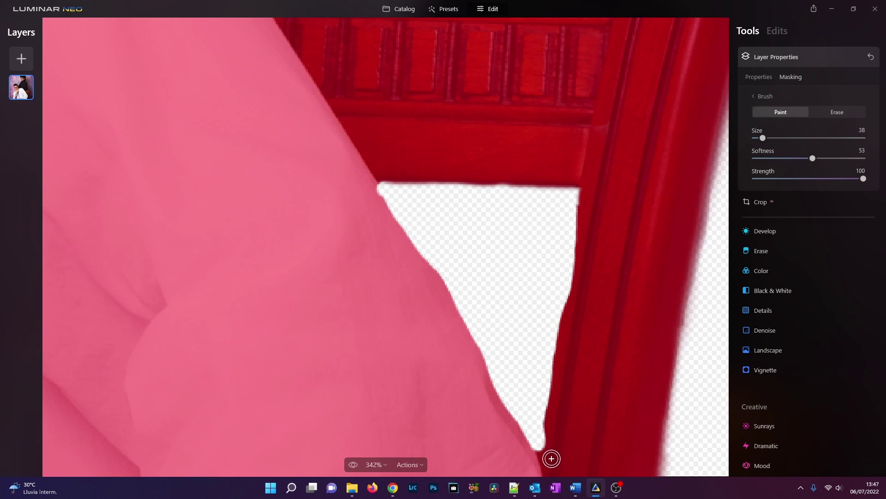
{"action": "scroll", "coordinate": [549, 455], "scroll_direction": "up", "scroll_amount": 1}
{"action": "scroll", "coordinate": [575, 416], "scroll_direction": "down", "scroll_amount": 2}
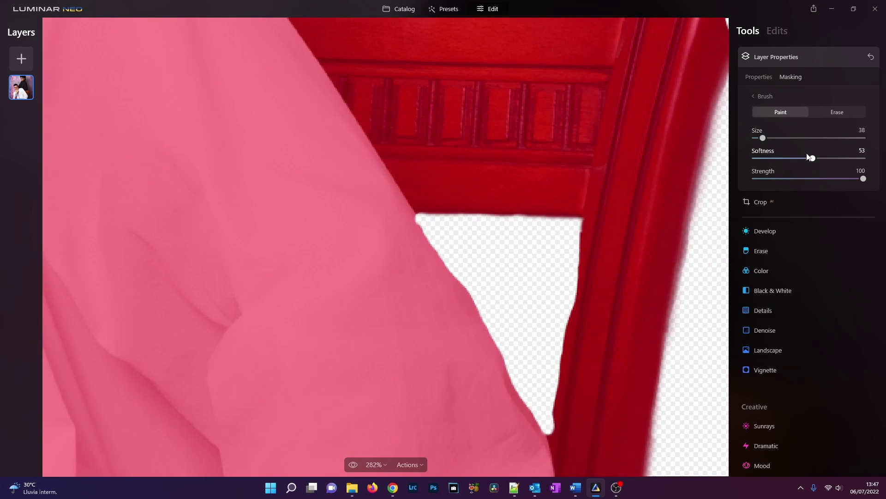
{"action": "left_click_drag", "start_coordinate": [820, 156], "coordinate": [823, 158]}
Paint the chair frame's right and lower edges beside the gap back into the mask.
{"action": "left_click_drag", "start_coordinate": [553, 431], "coordinate": [591, 221]}
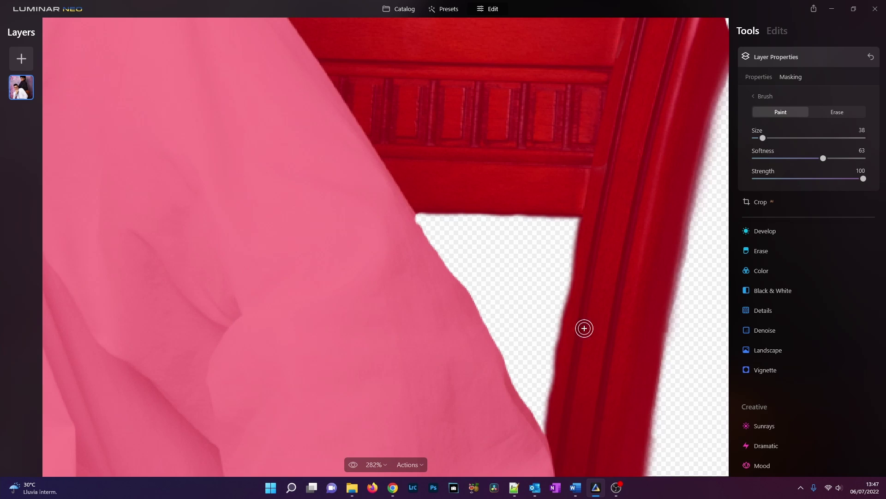
{"action": "left_click_drag", "start_coordinate": [564, 356], "coordinate": [548, 450]}
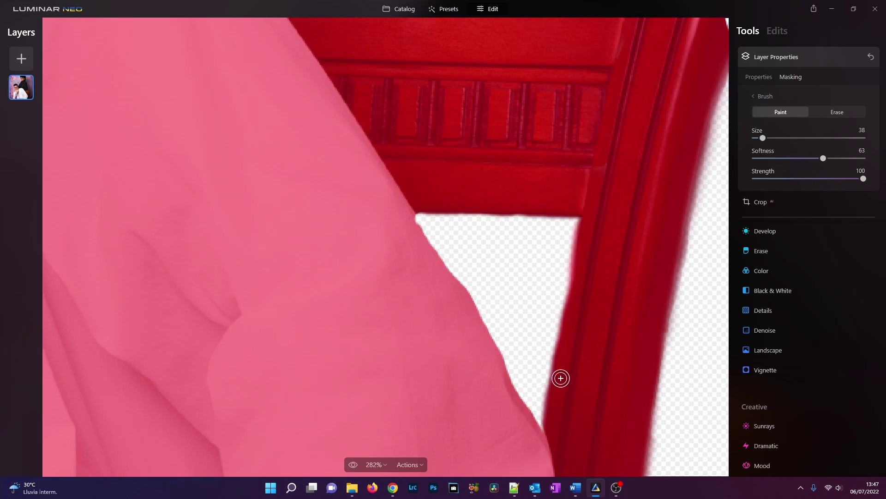
{"action": "mouse_move", "coordinate": [550, 432]}
{"action": "left_mouse_down"}
{"action": "mouse_move", "coordinate": [583, 378]}
{"action": "mouse_move", "coordinate": [594, 265]}
{"action": "left_mouse_up"}
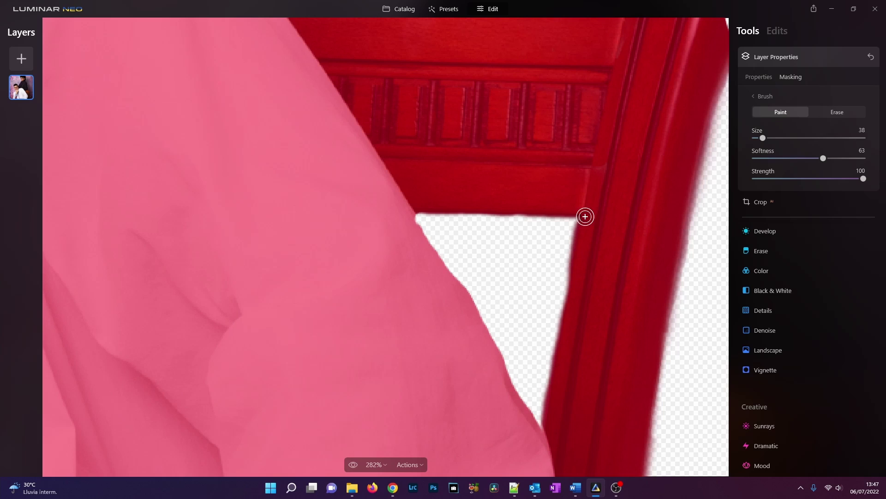
{"action": "left_click_drag", "start_coordinate": [512, 209], "coordinate": [527, 210]}
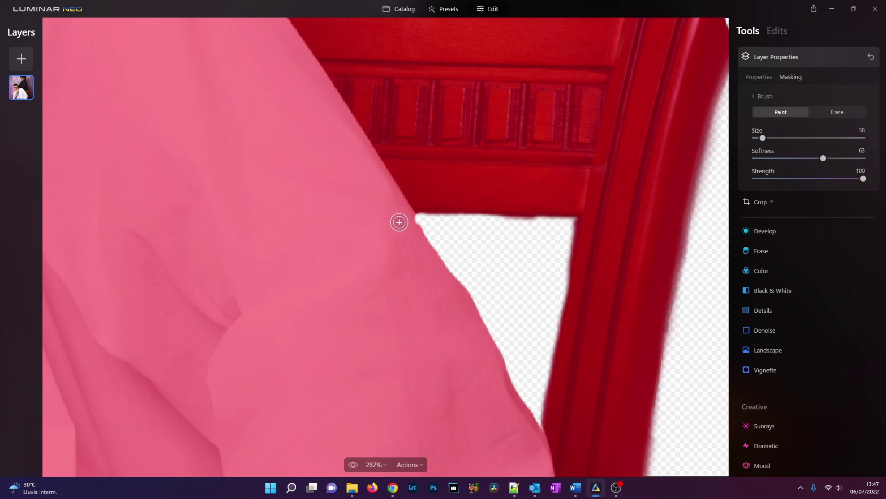
{"action": "left_click_drag", "start_coordinate": [415, 229], "coordinate": [530, 431]}
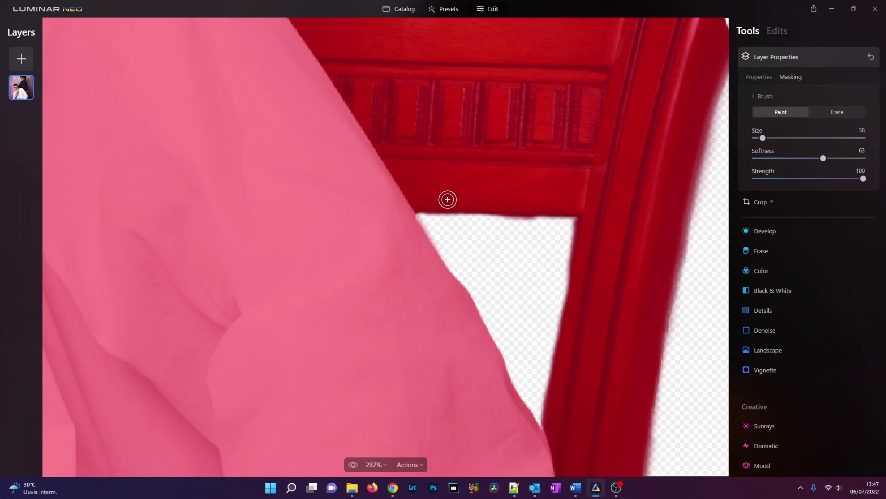
Switch the brush to Erase, trim the gap's top edge, and fit the photo to view.
{"action": "left_click", "coordinate": [845, 112]}
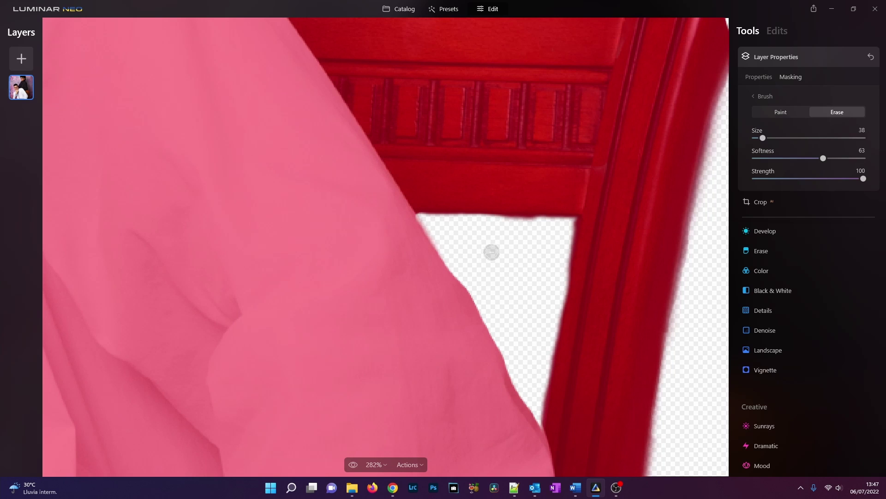
{"action": "left_click_drag", "start_coordinate": [510, 224], "coordinate": [539, 223]}
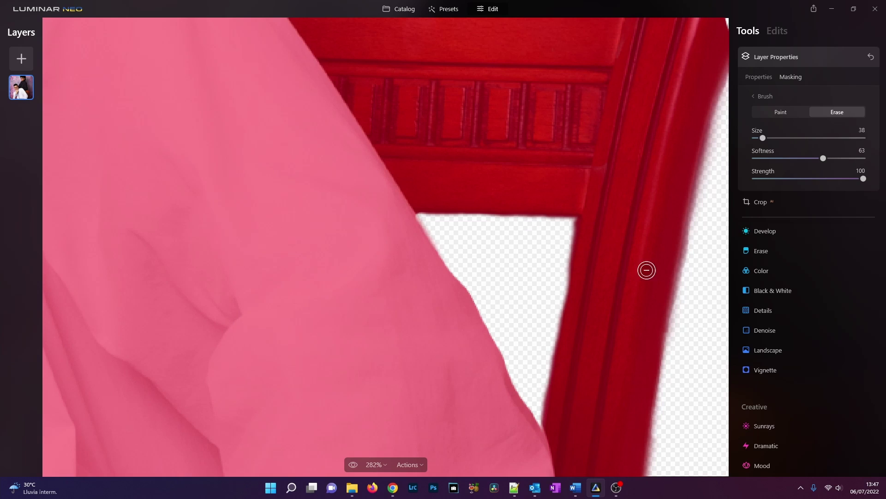
{"action": "key", "text": "ctrl+0"}
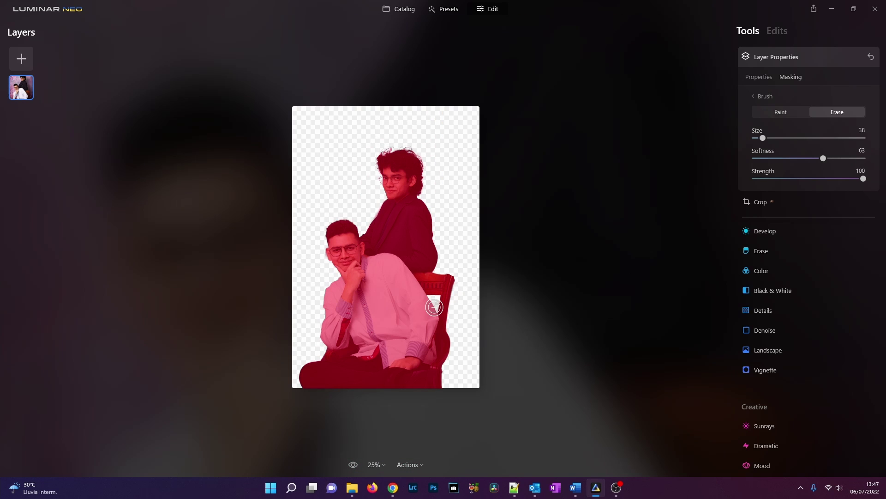
Zoom in on the young man's hair and set the erase brush size to 66.
{"action": "scroll", "coordinate": [376, 289], "scroll_direction": "up", "scroll_amount": 3}
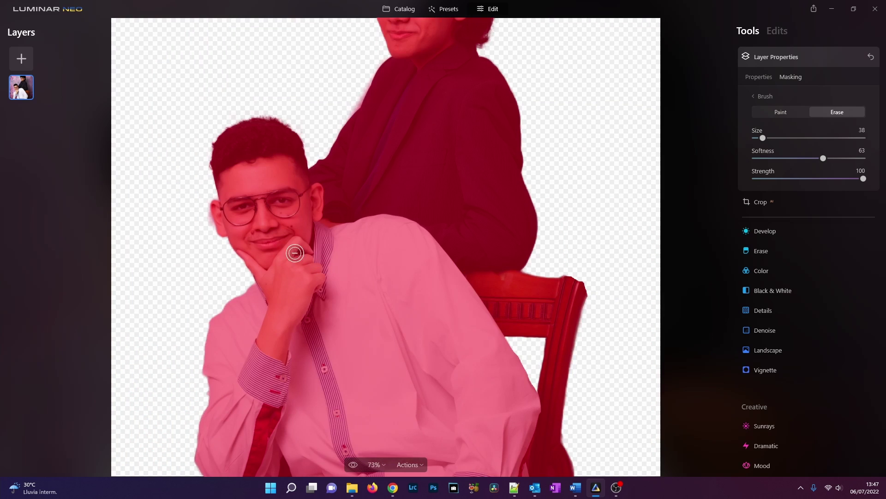
{"action": "scroll", "coordinate": [360, 261], "scroll_direction": "up", "scroll_amount": 2}
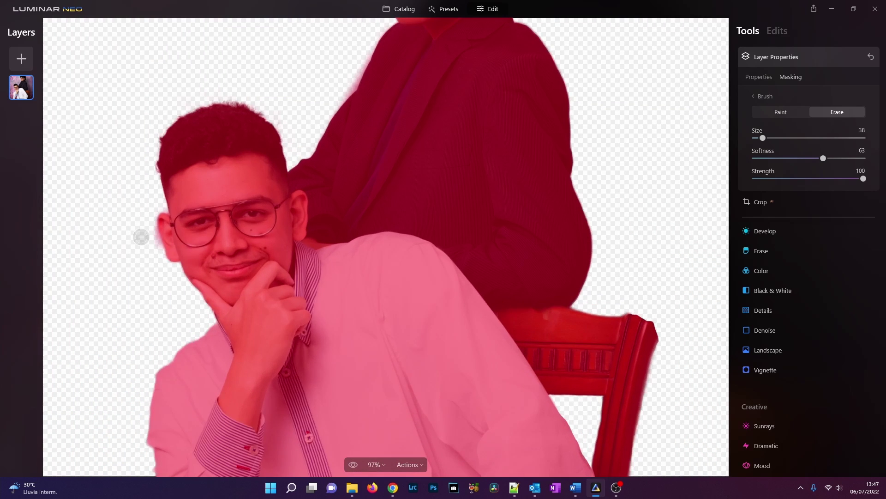
{"action": "scroll", "coordinate": [147, 233], "scroll_direction": "up", "scroll_amount": 5}
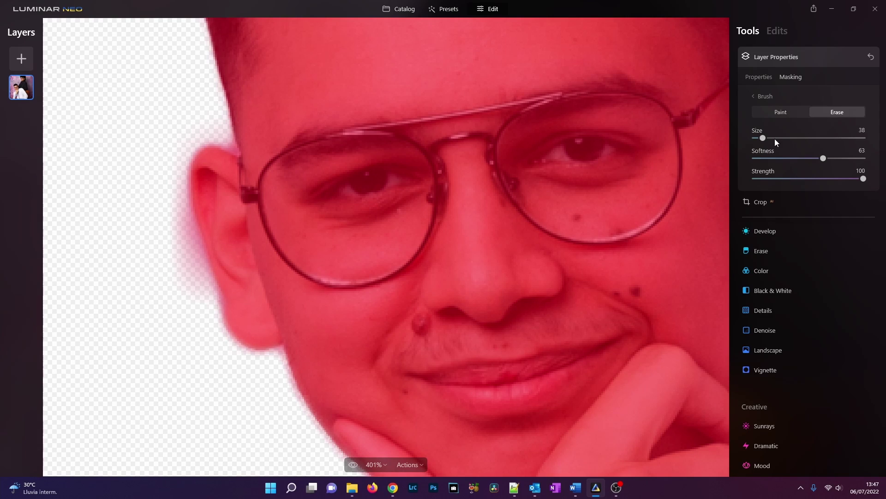
{"action": "left_click_drag", "start_coordinate": [763, 137], "coordinate": [779, 138]}
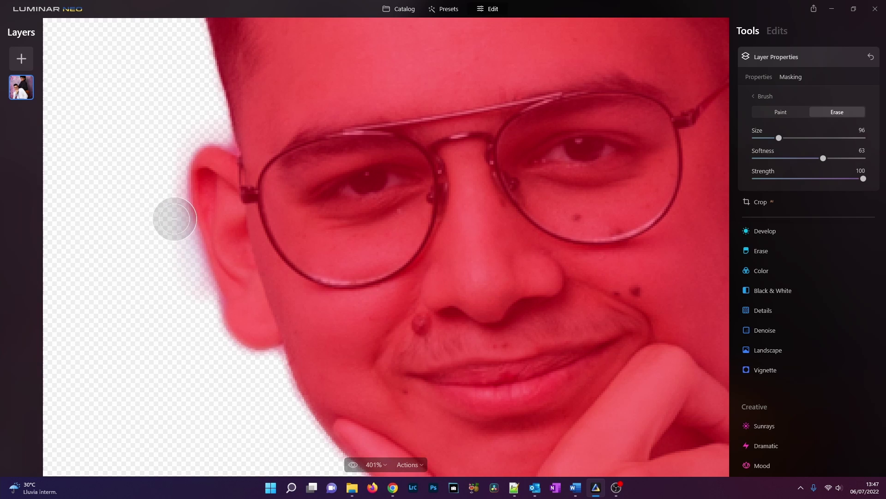
{"action": "scroll", "coordinate": [499, 257], "scroll_direction": "down", "scroll_amount": 6}
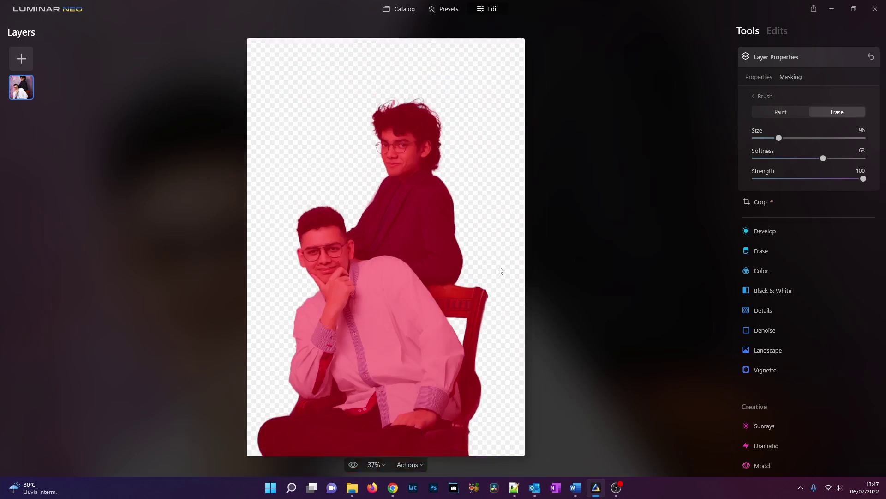
{"action": "scroll", "coordinate": [402, 93], "scroll_direction": "up", "scroll_amount": 2}
{"action": "scroll", "coordinate": [436, 75], "scroll_direction": "up", "scroll_amount": 6}
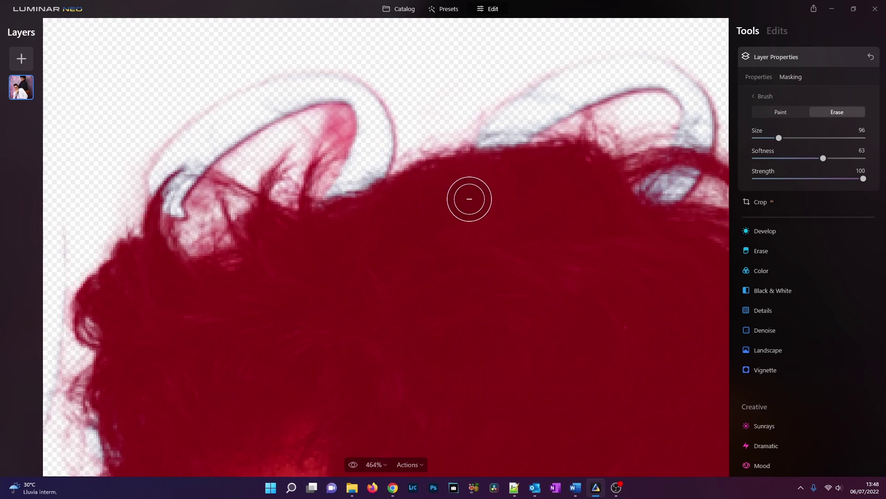
{"action": "left_click_drag", "start_coordinate": [470, 199], "coordinate": [267, 223]}
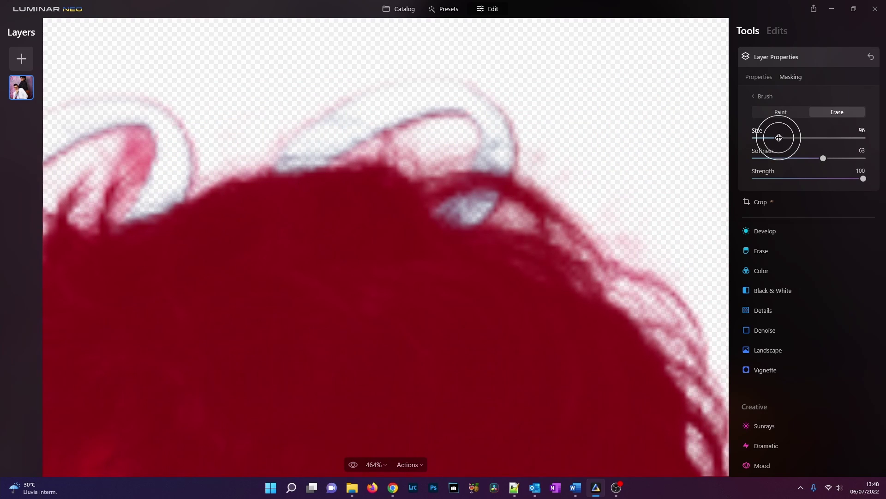
{"action": "left_click_drag", "start_coordinate": [779, 137], "coordinate": [770, 137]}
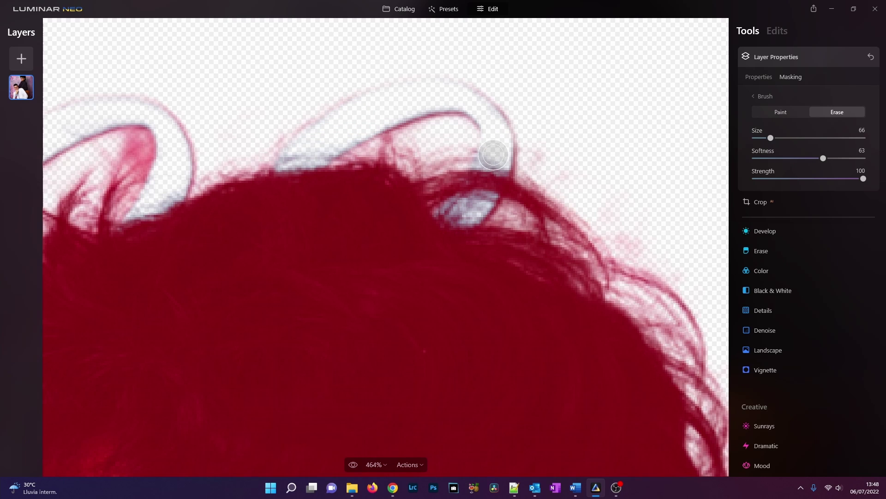
Erase the background caught inside the hair tips on the left.
{"action": "left_click_drag", "start_coordinate": [235, 162], "coordinate": [490, 156]}
{"action": "mouse_move", "coordinate": [430, 138]}
{"action": "left_mouse_down"}
{"action": "mouse_move", "coordinate": [425, 160]}
{"action": "mouse_move", "coordinate": [431, 135]}
{"action": "mouse_move", "coordinate": [417, 130]}
{"action": "mouse_move", "coordinate": [420, 148]}
{"action": "mouse_move", "coordinate": [515, 147]}
{"action": "mouse_move", "coordinate": [397, 158]}
{"action": "mouse_move", "coordinate": [414, 148]}
{"action": "left_mouse_up"}
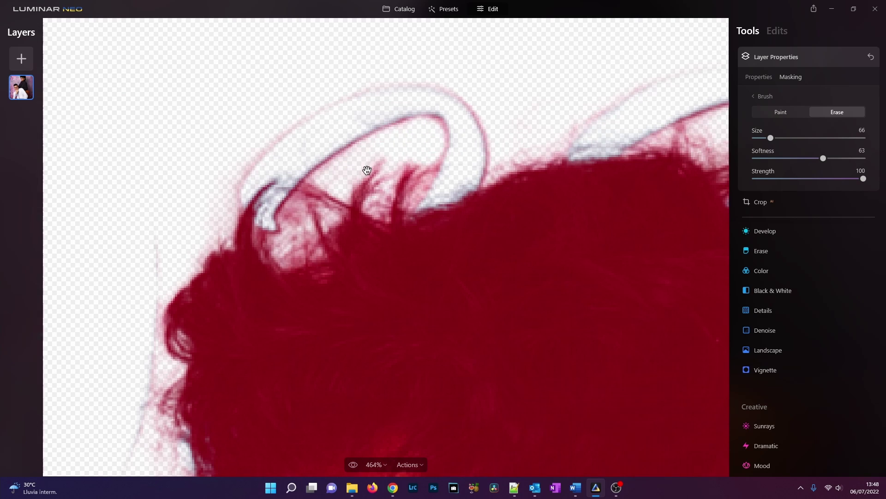
{"action": "left_click_drag", "start_coordinate": [365, 171], "coordinate": [328, 206]}
{"action": "left_click_drag", "start_coordinate": [431, 182], "coordinate": [355, 187]}
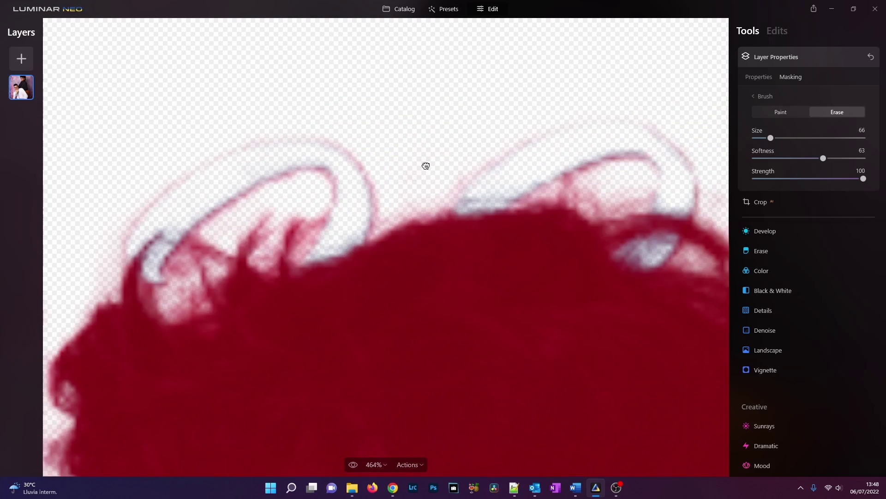
{"action": "left_click_drag", "start_coordinate": [421, 170], "coordinate": [500, 100]}
{"action": "left_click_drag", "start_coordinate": [303, 208], "coordinate": [339, 178]}
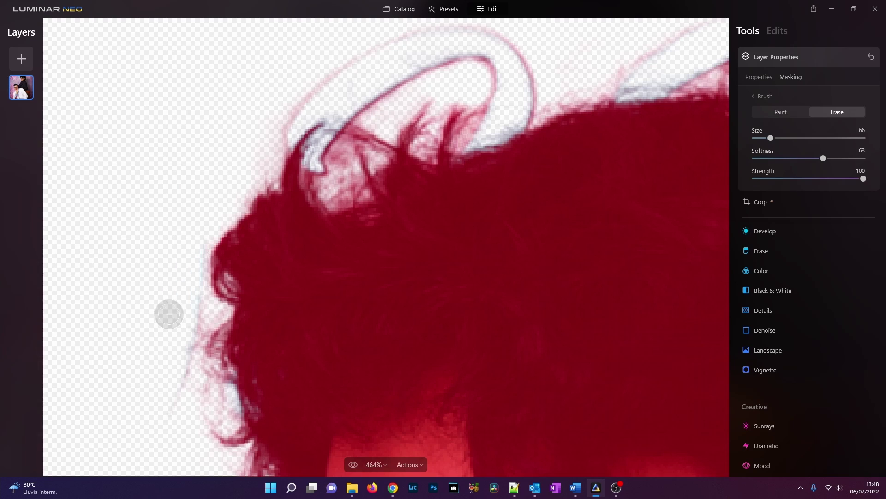
{"action": "scroll", "coordinate": [161, 318], "scroll_direction": "down", "scroll_amount": 3}
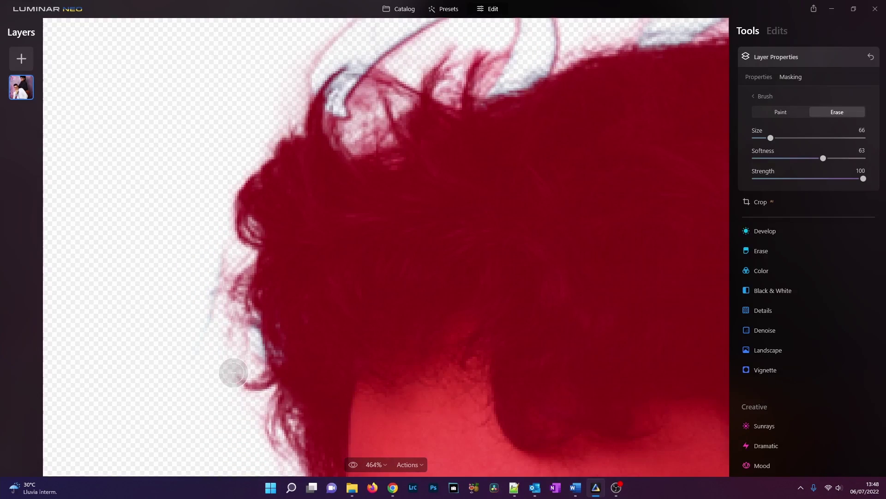
Reduce brush size to 54, erase the gap inside the hair, and zoom out to the full cutout.
{"action": "key", "text": "ctrl+0"}
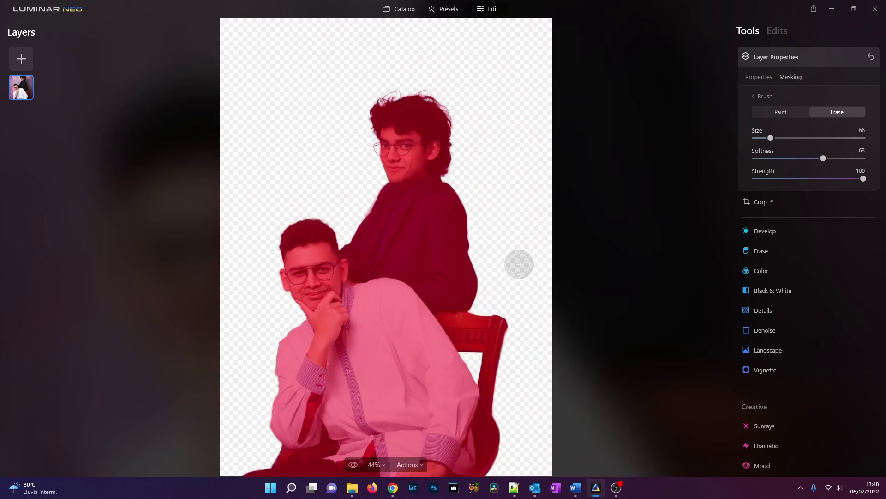
{"action": "scroll", "coordinate": [423, 124], "scroll_direction": "up", "scroll_amount": 2}
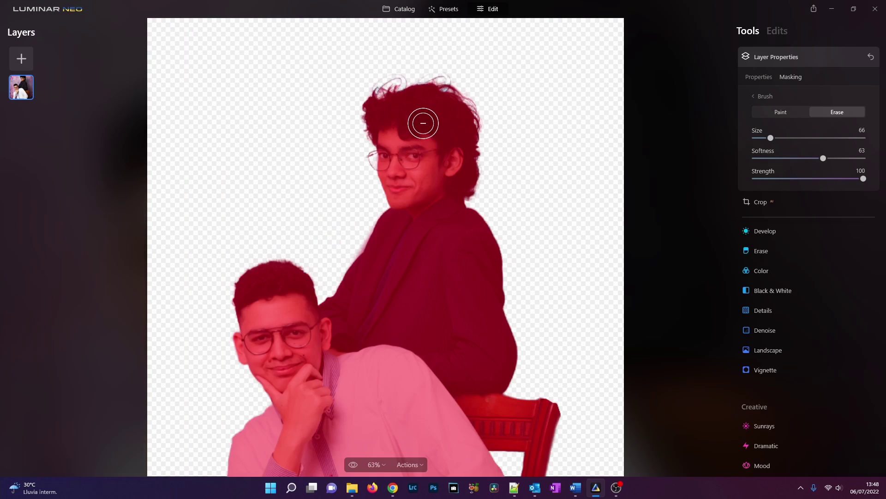
{"action": "scroll", "coordinate": [423, 123], "scroll_direction": "up", "scroll_amount": 8}
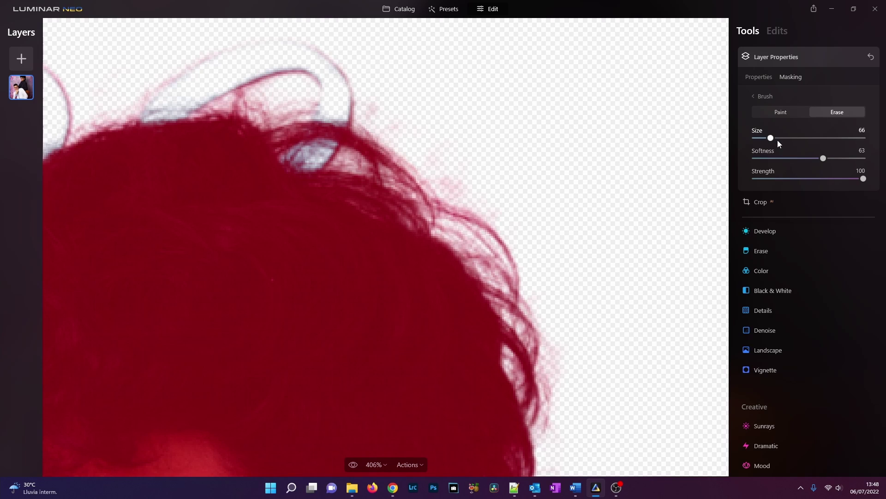
{"action": "left_click_drag", "start_coordinate": [771, 137], "coordinate": [767, 138]}
{"action": "left_click_drag", "start_coordinate": [301, 158], "coordinate": [323, 152]}
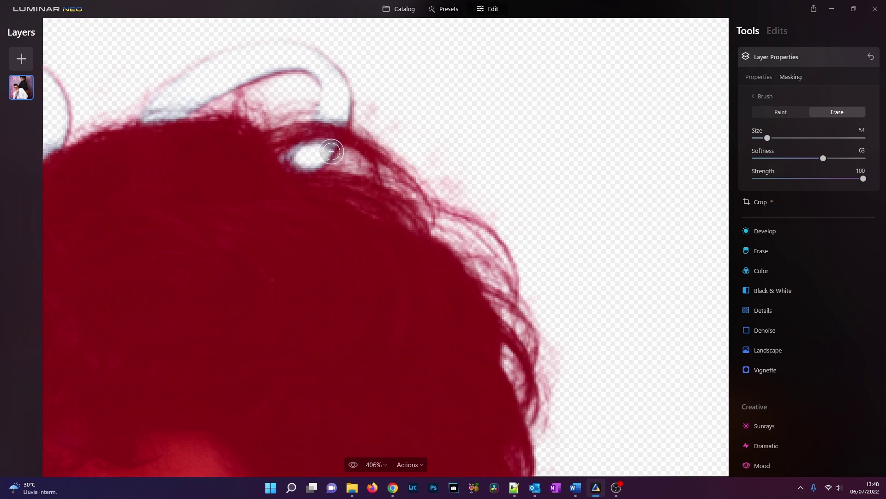
{"action": "scroll", "coordinate": [530, 293], "scroll_direction": "down", "scroll_amount": 5}
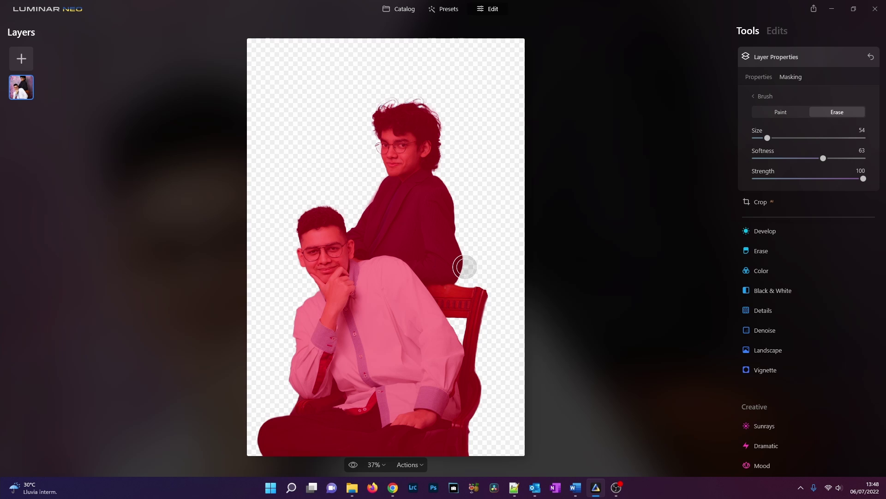
{"action": "scroll", "coordinate": [501, 402], "scroll_direction": "up", "scroll_amount": 3}
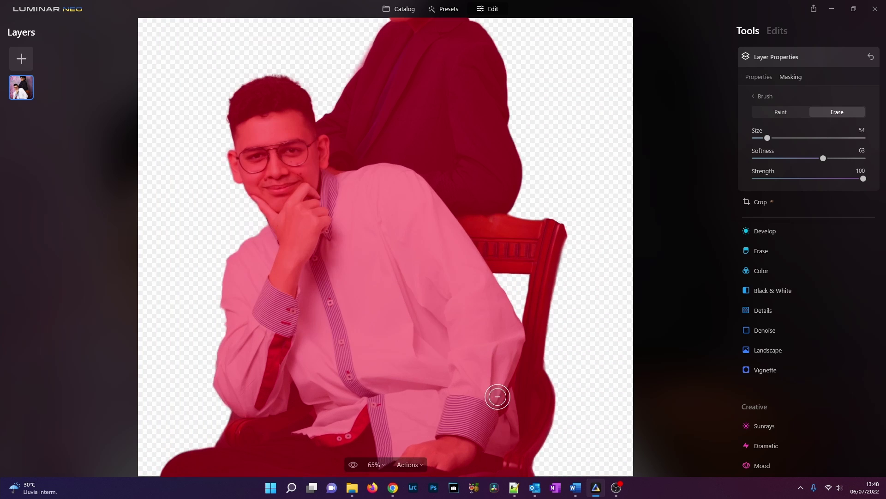
{"action": "scroll", "coordinate": [451, 356], "scroll_direction": "down", "scroll_amount": 2}
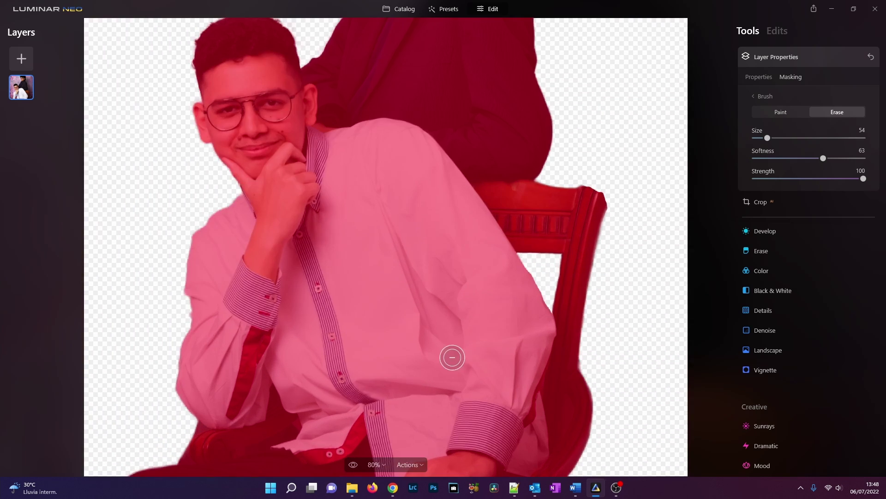
{"action": "scroll", "coordinate": [452, 357], "scroll_direction": "down", "scroll_amount": 3}
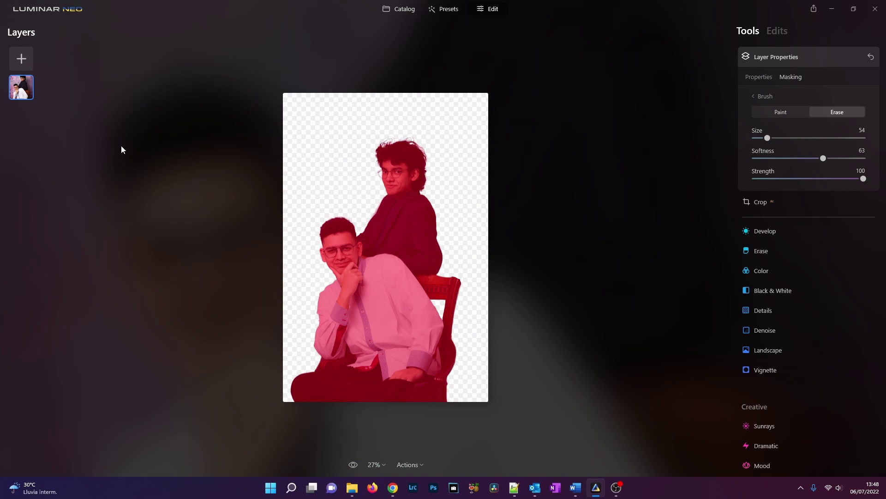
Add the arched-window hallway image as a layer set to Fill at 100% opacity, beneath the cutout.
{"action": "left_click", "coordinate": [21, 59]}
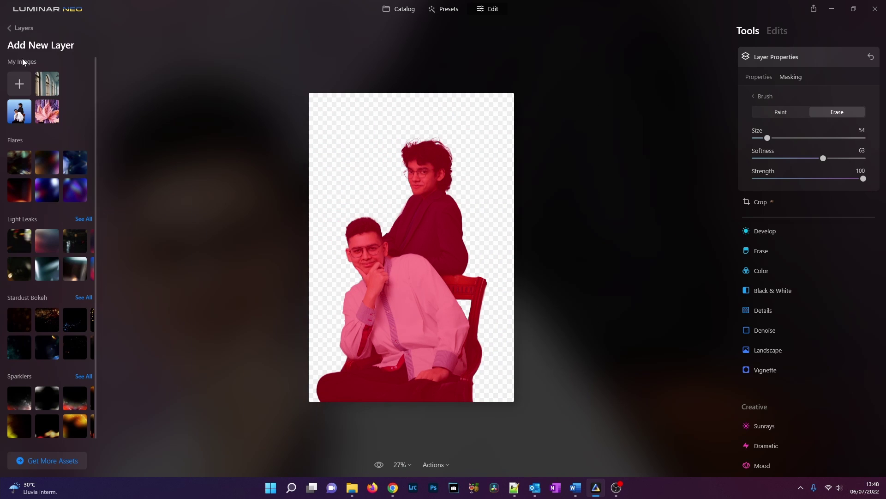
{"action": "left_click", "coordinate": [44, 86]}
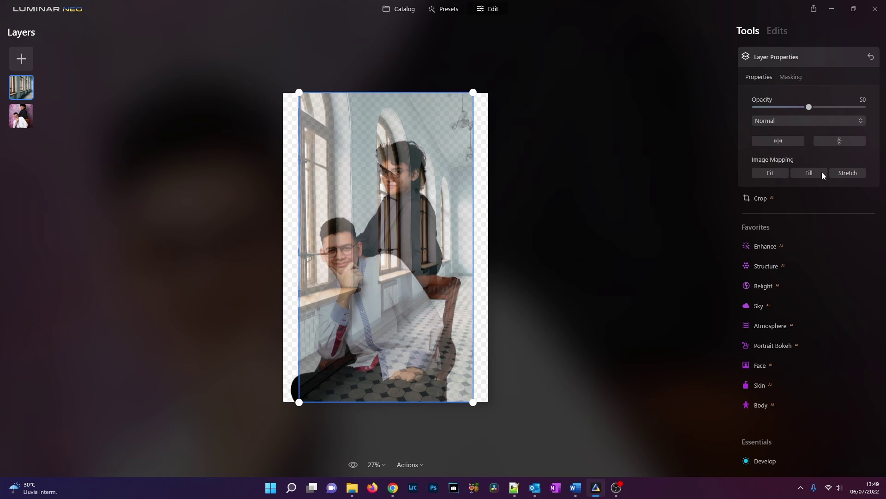
{"action": "left_click", "coordinate": [804, 174]}
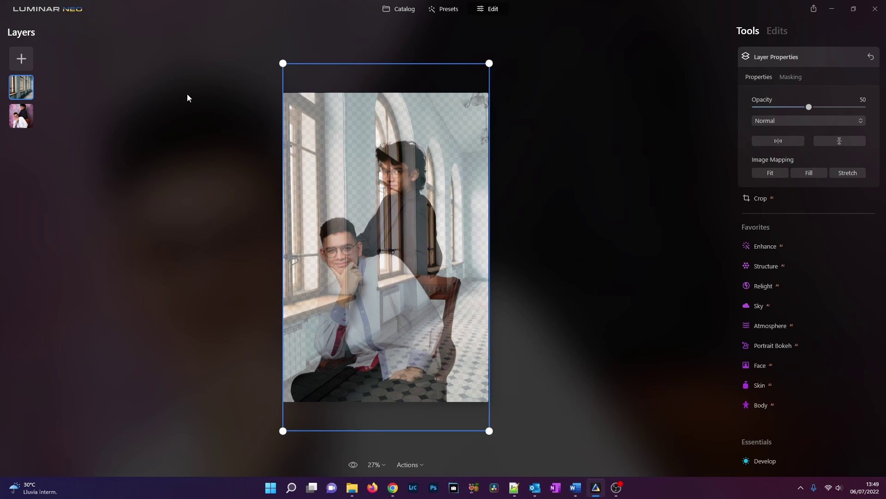
{"action": "left_click_drag", "start_coordinate": [808, 107], "coordinate": [884, 116]}
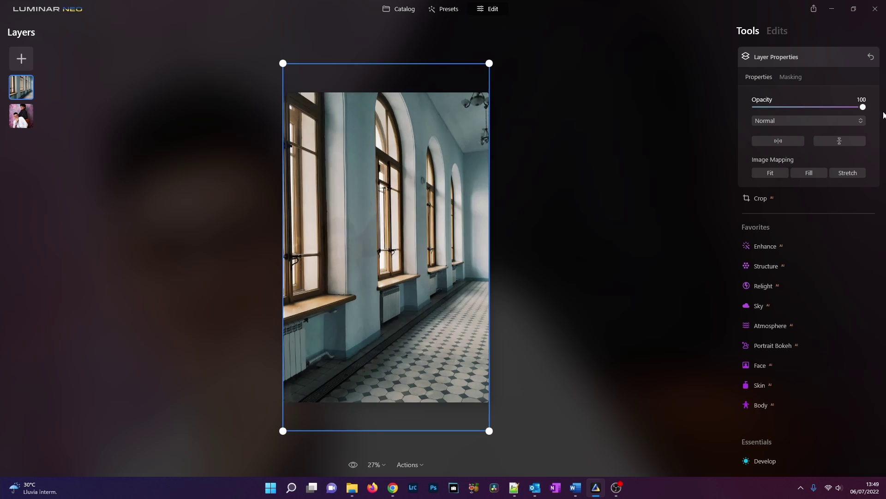
{"action": "left_click_drag", "start_coordinate": [25, 121], "coordinate": [33, 93]}
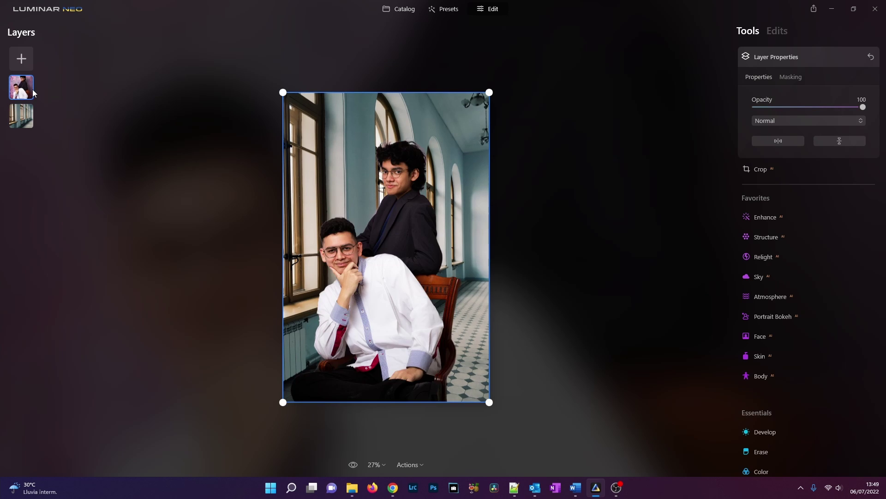
Zoom in on the men and open the cutout layer's Masking Brush.
{"action": "key", "text": "ctrl+equal"}
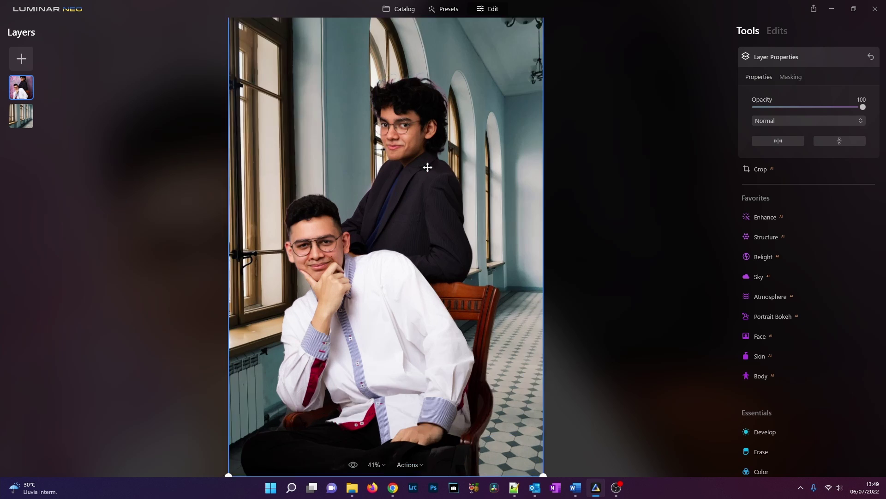
{"action": "key", "text": "ctrl+equal"}
{"action": "key", "text": "ctrl+equal"}
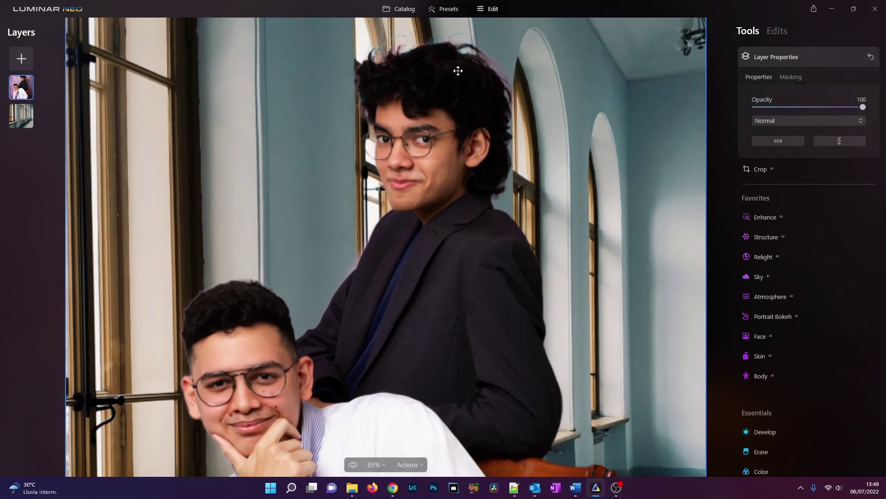
{"action": "key", "text": "ctrl+minus"}
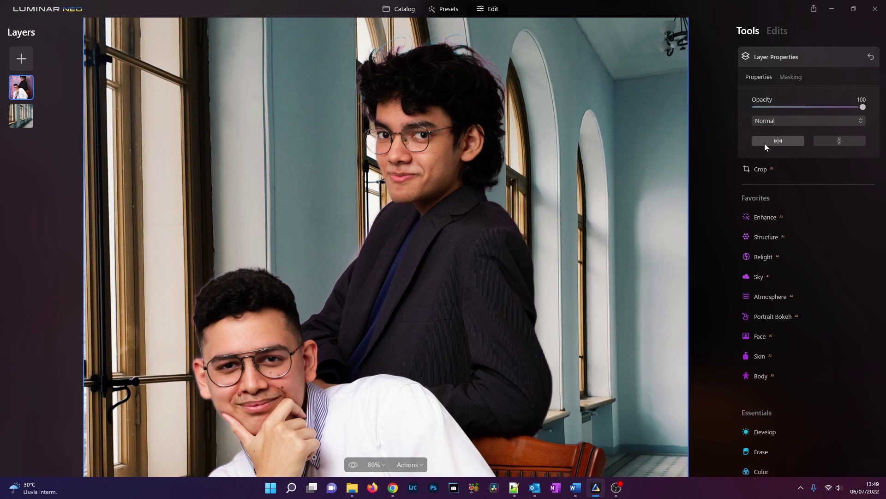
{"action": "scroll", "coordinate": [463, 70], "scroll_direction": "up", "scroll_amount": 5}
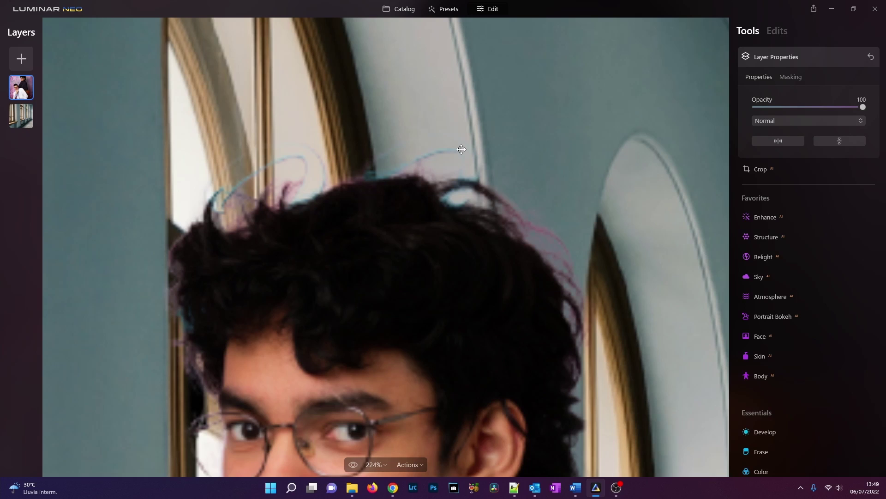
{"action": "left_click", "coordinate": [792, 77]}
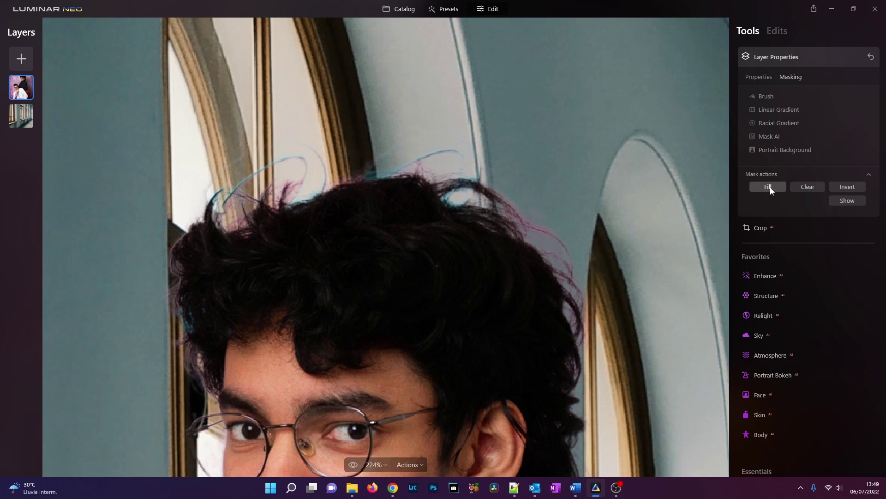
{"action": "left_click", "coordinate": [764, 96]}
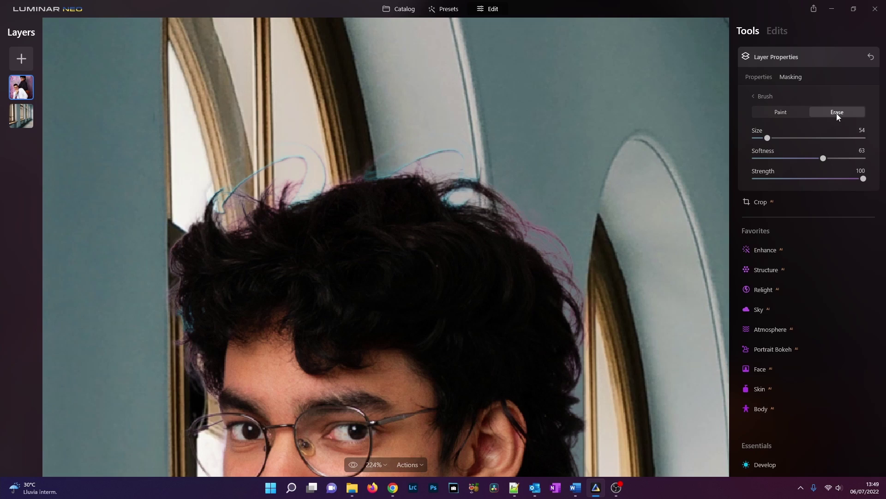
Erase the stray hair fringe along the top of the standing man's head.
{"action": "mouse_move", "coordinate": [290, 146]}
{"action": "left_mouse_down"}
{"action": "mouse_move", "coordinate": [218, 167]}
{"action": "mouse_move", "coordinate": [206, 177]}
{"action": "mouse_move", "coordinate": [257, 142]}
{"action": "mouse_move", "coordinate": [204, 188]}
{"action": "mouse_move", "coordinate": [241, 155]}
{"action": "mouse_move", "coordinate": [293, 145]}
{"action": "mouse_move", "coordinate": [321, 152]}
{"action": "mouse_move", "coordinate": [344, 174]}
{"action": "mouse_move", "coordinate": [290, 142]}
{"action": "mouse_move", "coordinate": [322, 176]}
{"action": "mouse_move", "coordinate": [354, 139]}
{"action": "mouse_move", "coordinate": [259, 141]}
{"action": "mouse_move", "coordinate": [261, 153]}
{"action": "mouse_move", "coordinate": [415, 141]}
{"action": "mouse_move", "coordinate": [366, 156]}
{"action": "mouse_move", "coordinate": [311, 150]}
{"action": "mouse_move", "coordinate": [255, 160]}
{"action": "mouse_move", "coordinate": [236, 191]}
{"action": "mouse_move", "coordinate": [254, 175]}
{"action": "mouse_move", "coordinate": [228, 196]}
{"action": "mouse_move", "coordinate": [276, 159]}
{"action": "mouse_move", "coordinate": [358, 131]}
{"action": "mouse_move", "coordinate": [216, 182]}
{"action": "left_mouse_up"}
{"action": "mouse_move", "coordinate": [397, 149]}
{"action": "left_mouse_down"}
{"action": "mouse_move", "coordinate": [457, 140]}
{"action": "mouse_move", "coordinate": [486, 163]}
{"action": "mouse_move", "coordinate": [445, 140]}
{"action": "mouse_move", "coordinate": [430, 149]}
{"action": "mouse_move", "coordinate": [548, 163]}
{"action": "mouse_move", "coordinate": [447, 148]}
{"action": "mouse_move", "coordinate": [422, 147]}
{"action": "mouse_move", "coordinate": [419, 160]}
{"action": "mouse_move", "coordinate": [401, 155]}
{"action": "mouse_move", "coordinate": [493, 168]}
{"action": "mouse_move", "coordinate": [413, 155]}
{"action": "mouse_move", "coordinate": [489, 150]}
{"action": "mouse_move", "coordinate": [466, 162]}
{"action": "mouse_move", "coordinate": [560, 202]}
{"action": "mouse_move", "coordinate": [551, 228]}
{"action": "mouse_move", "coordinate": [570, 244]}
{"action": "mouse_move", "coordinate": [542, 222]}
{"action": "mouse_move", "coordinate": [579, 258]}
{"action": "mouse_move", "coordinate": [597, 261]}
{"action": "mouse_move", "coordinate": [575, 259]}
{"action": "mouse_move", "coordinate": [536, 226]}
{"action": "left_mouse_up"}
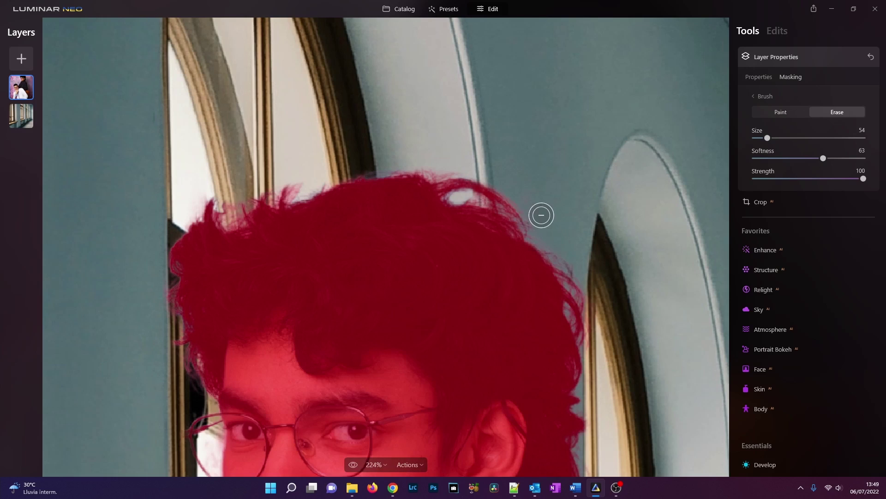
{"action": "mouse_move", "coordinate": [459, 152]}
{"action": "left_mouse_down"}
{"action": "mouse_move", "coordinate": [203, 174]}
{"action": "mouse_move", "coordinate": [238, 188]}
{"action": "mouse_move", "coordinate": [275, 174]}
{"action": "mouse_move", "coordinate": [287, 187]}
{"action": "left_mouse_up"}
{"action": "mouse_move", "coordinate": [404, 162]}
{"action": "left_mouse_down"}
{"action": "mouse_move", "coordinate": [478, 164]}
{"action": "mouse_move", "coordinate": [412, 160]}
{"action": "mouse_move", "coordinate": [530, 190]}
{"action": "mouse_move", "coordinate": [514, 202]}
{"action": "mouse_move", "coordinate": [578, 273]}
{"action": "left_mouse_up"}
{"action": "mouse_move", "coordinate": [277, 194]}
{"action": "left_mouse_down"}
{"action": "mouse_move", "coordinate": [257, 188]}
{"action": "mouse_move", "coordinate": [317, 179]}
{"action": "mouse_move", "coordinate": [483, 182]}
{"action": "mouse_move", "coordinate": [533, 212]}
{"action": "left_mouse_up"}
{"action": "scroll", "coordinate": [526, 213], "scroll_direction": "down", "scroll_amount": 4}
{"action": "scroll", "coordinate": [526, 212], "scroll_direction": "down", "scroll_amount": 4}
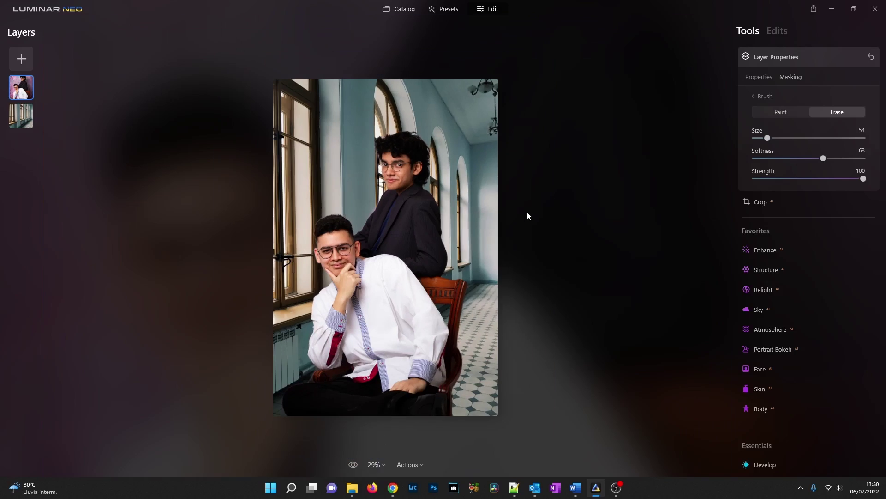
Close the mask brush and shift the men's cutout slightly right over the hallway.
{"action": "scroll", "coordinate": [434, 166], "scroll_direction": "up", "scroll_amount": 2}
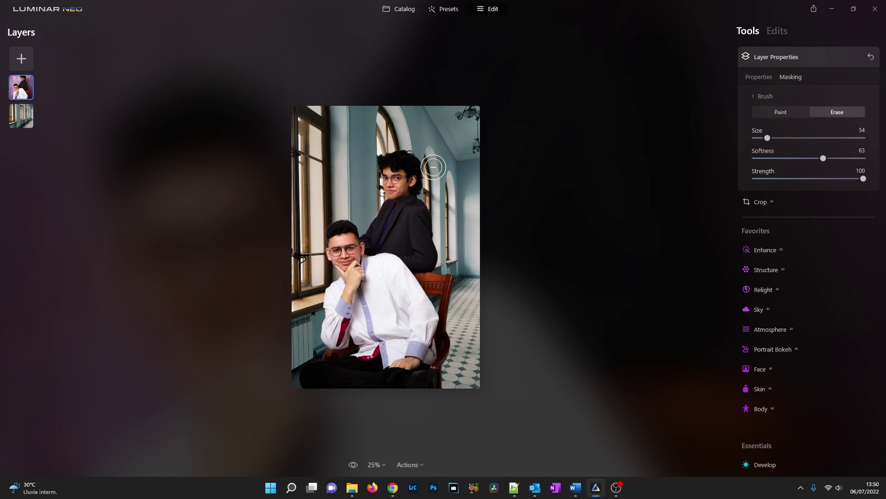
{"action": "scroll", "coordinate": [433, 166], "scroll_direction": "up", "scroll_amount": 3}
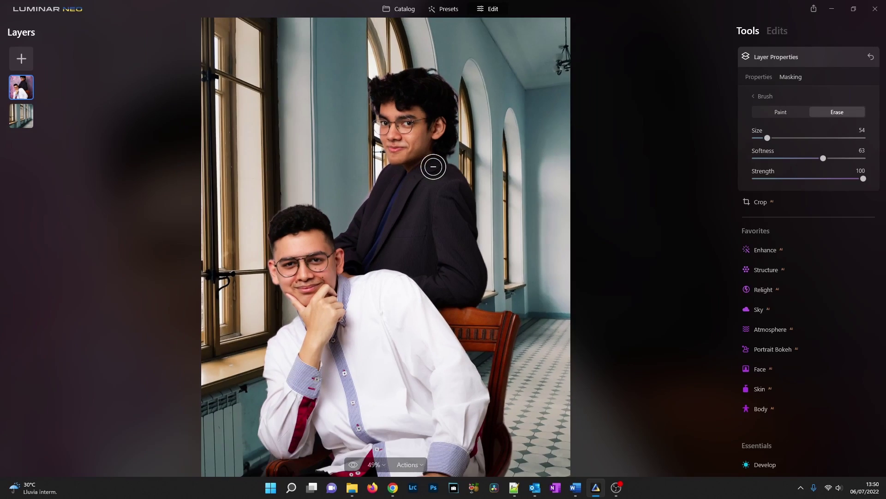
{"action": "scroll", "coordinate": [434, 166], "scroll_direction": "down", "scroll_amount": 5}
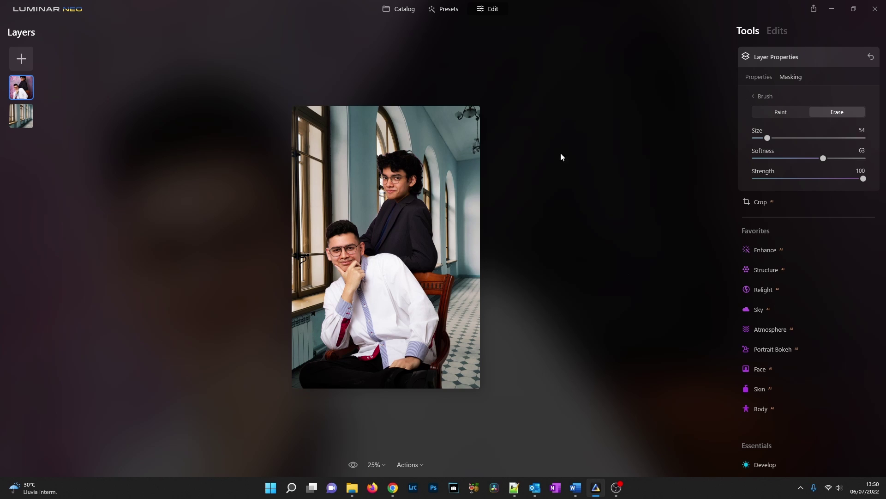
{"action": "left_click", "coordinate": [739, 58]}
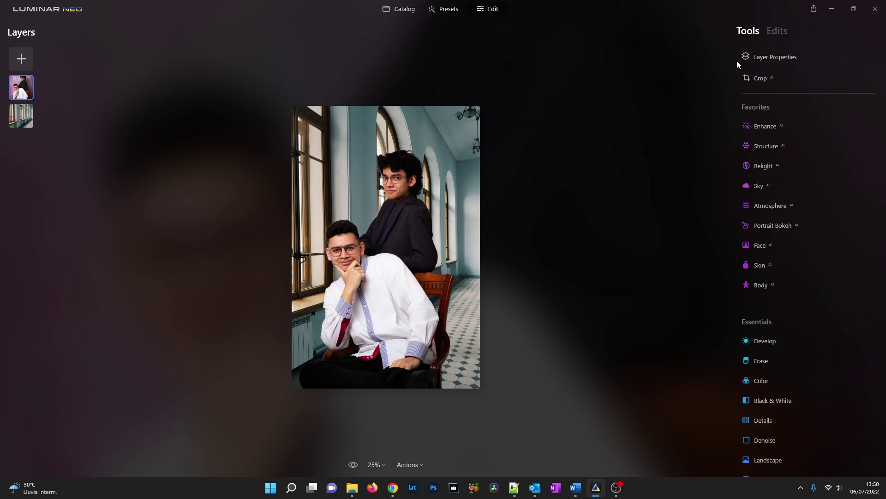
{"action": "left_click", "coordinate": [761, 58]}
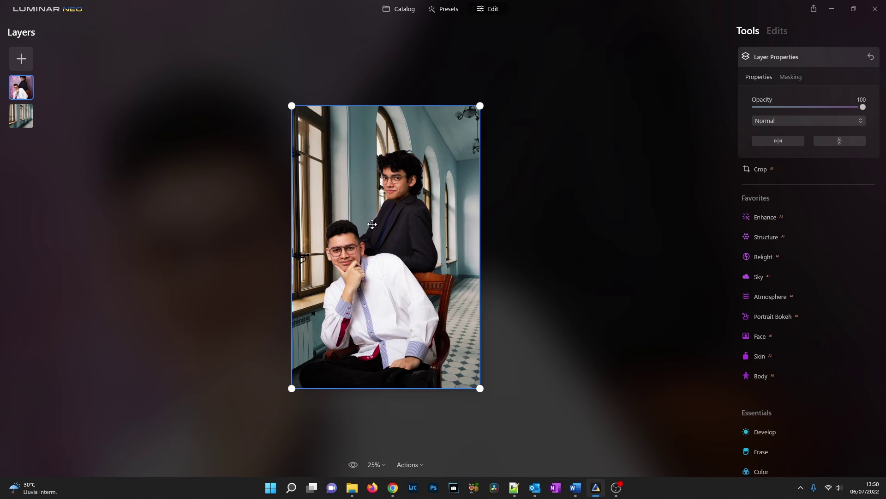
{"action": "left_click_drag", "start_coordinate": [373, 224], "coordinate": [384, 224]}
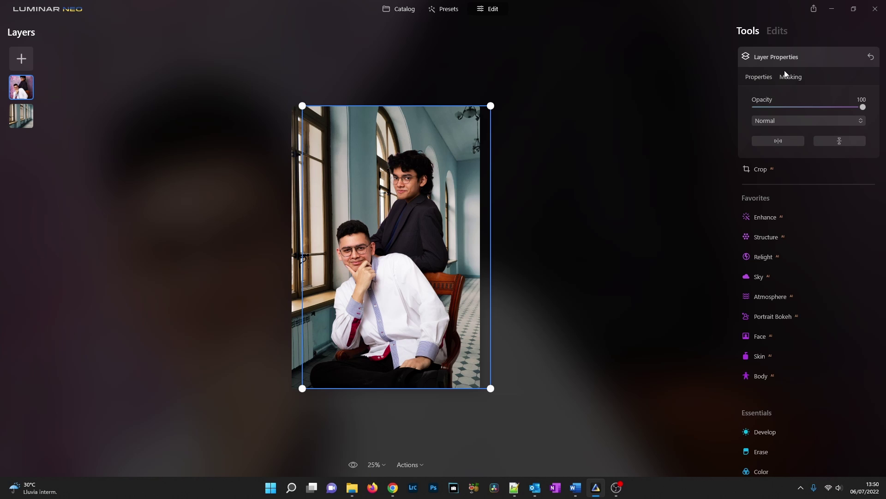
{"action": "left_click_drag", "start_coordinate": [409, 248], "coordinate": [409, 247]}
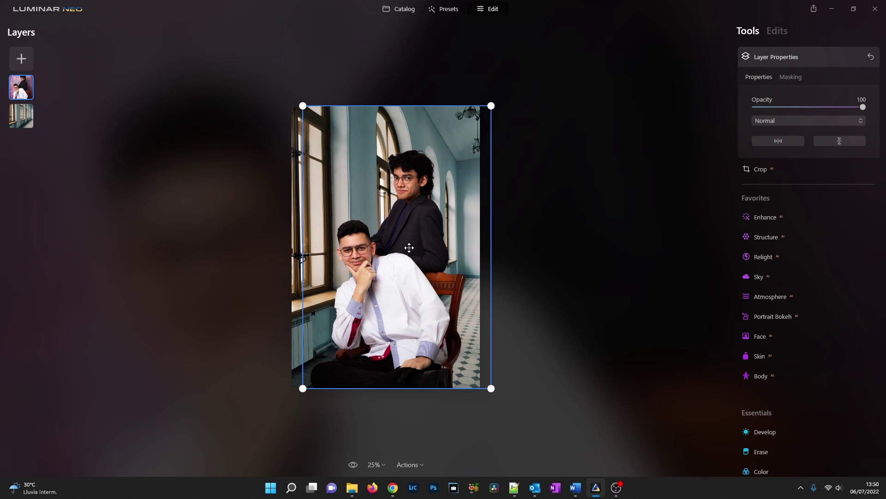
{"action": "left_click", "coordinate": [798, 56]}
Zoom in and back out to review the whole composite.
{"action": "left_click", "coordinate": [366, 272]}
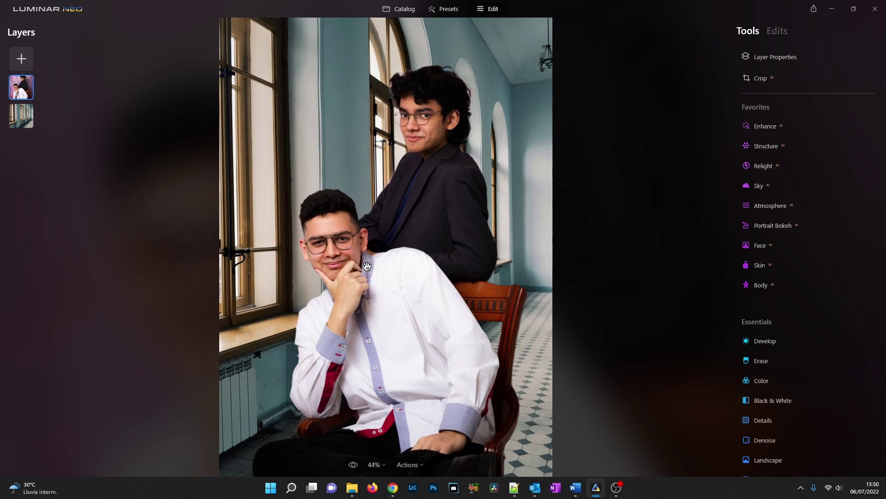
{"action": "left_click", "coordinate": [367, 267]}
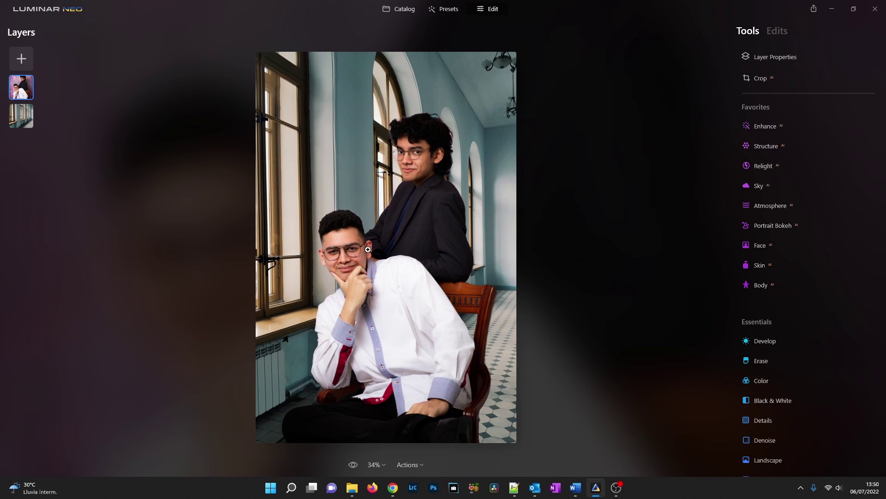
{"action": "left_click", "coordinate": [418, 205]}
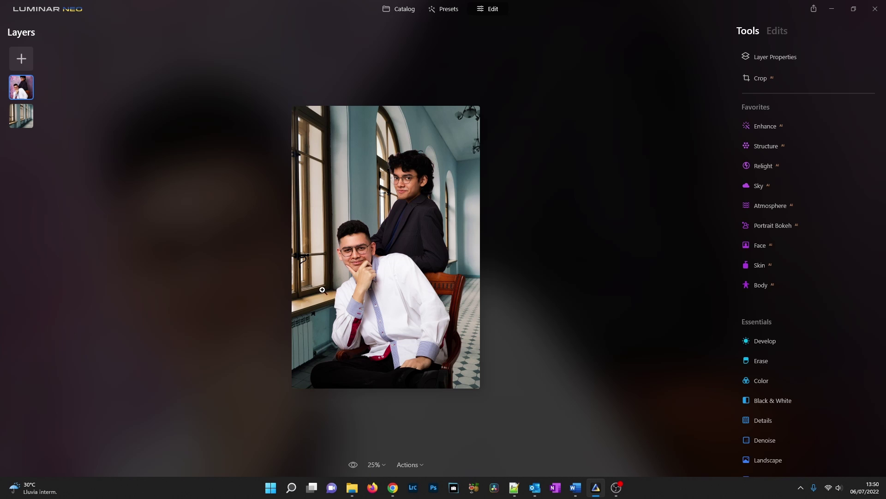
{"action": "scroll", "coordinate": [775, 365], "scroll_direction": "down", "scroll_amount": 3}
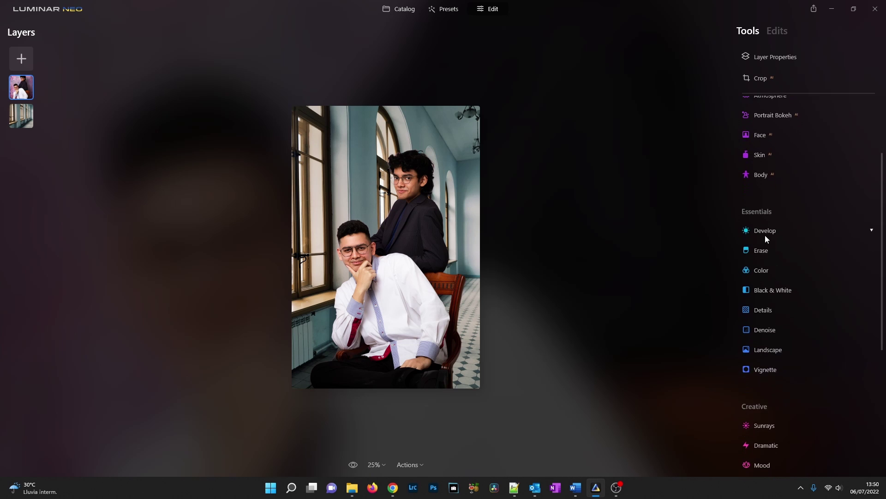
In Develop > Color, cool the Temperature to -27.
{"action": "left_click", "coordinate": [767, 228]}
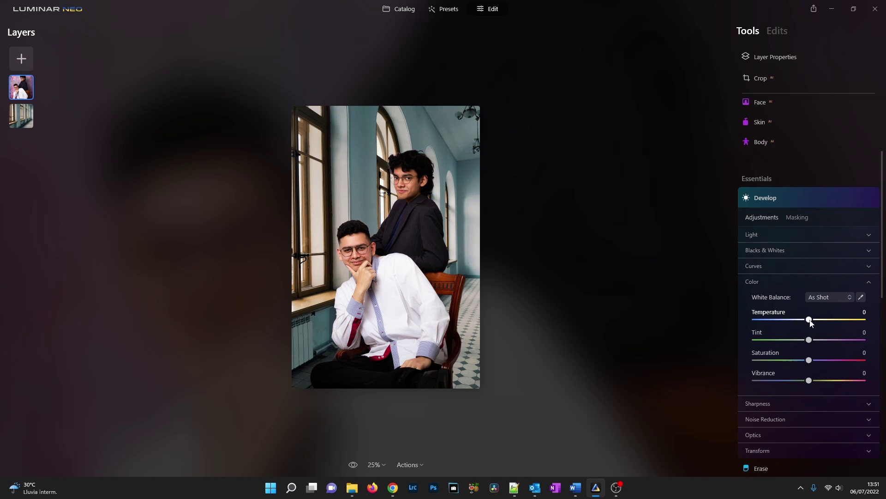
{"action": "left_click_drag", "start_coordinate": [810, 323], "coordinate": [795, 322]}
{"action": "key", "text": "ctrl+0"}
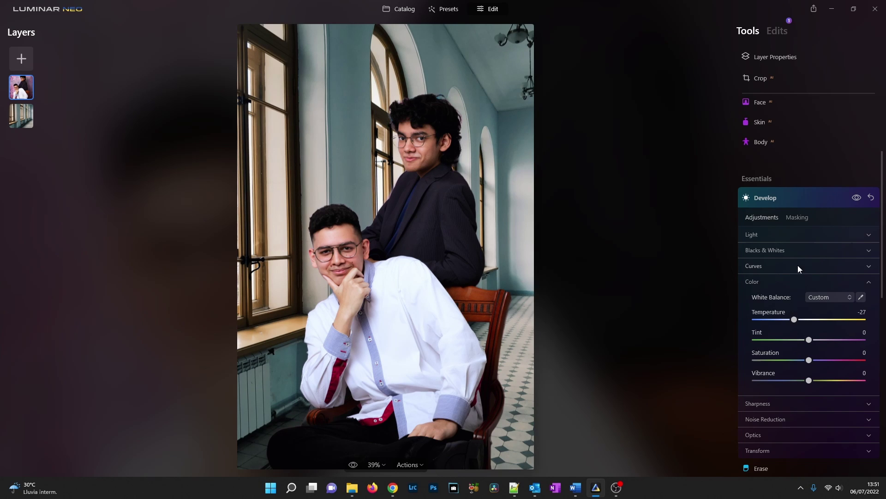
In Develop > Light, lower Exposure to -0.56.
{"action": "scroll", "coordinate": [807, 280], "scroll_direction": "down", "scroll_amount": 2}
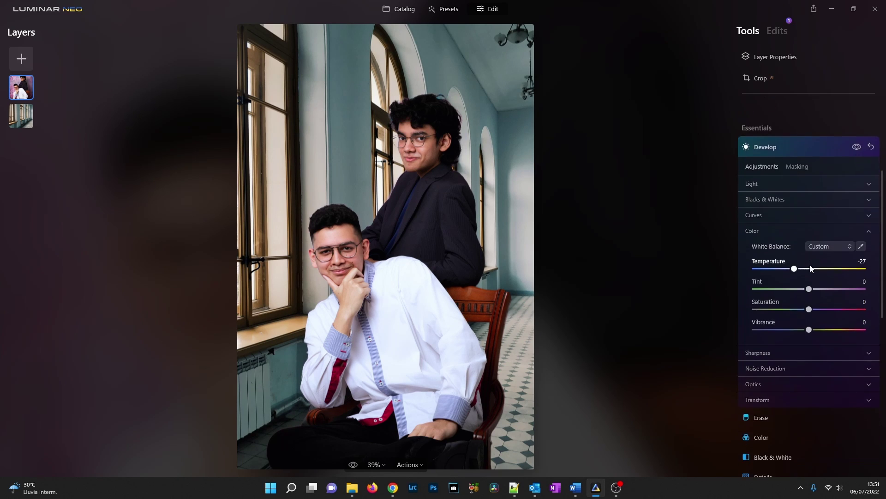
{"action": "left_click", "coordinate": [806, 179]}
{"action": "left_click_drag", "start_coordinate": [809, 202], "coordinate": [806, 203]}
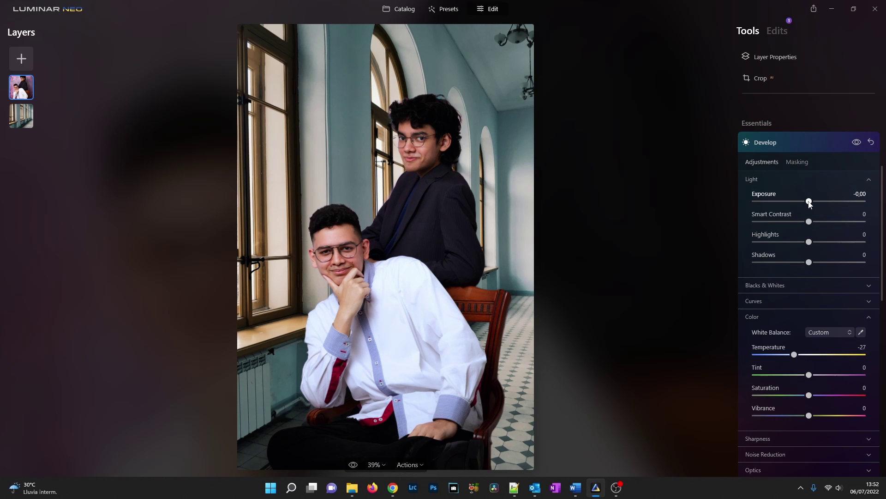
{"action": "left_click_drag", "start_coordinate": [809, 205], "coordinate": [803, 204]}
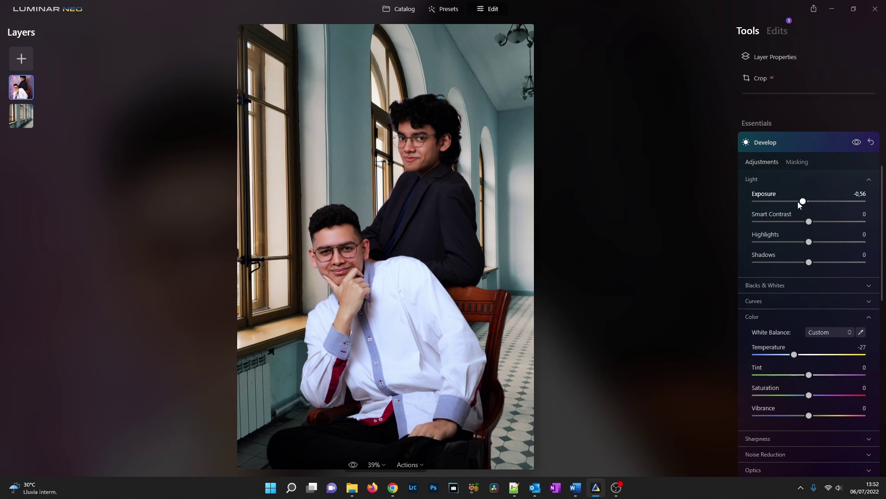
{"action": "key", "text": "ctrl+minus"}
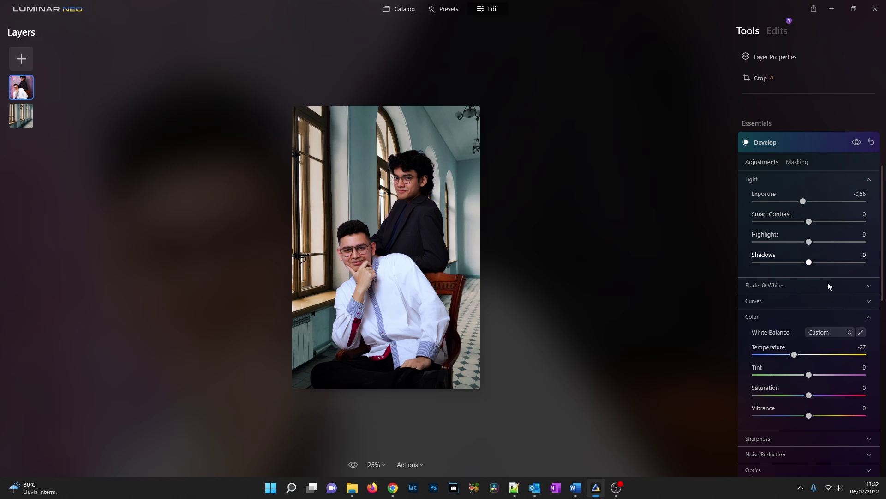
In Creative > Toning, add saturation and shift the hue of the shadow tint.
{"action": "scroll", "coordinate": [829, 283], "scroll_direction": "down", "scroll_amount": 5}
{"action": "scroll", "coordinate": [830, 284], "scroll_direction": "up", "scroll_amount": 6}
{"action": "left_click", "coordinate": [813, 199]}
{"action": "scroll", "coordinate": [811, 224], "scroll_direction": "down", "scroll_amount": 3}
{"action": "left_click", "coordinate": [763, 284]}
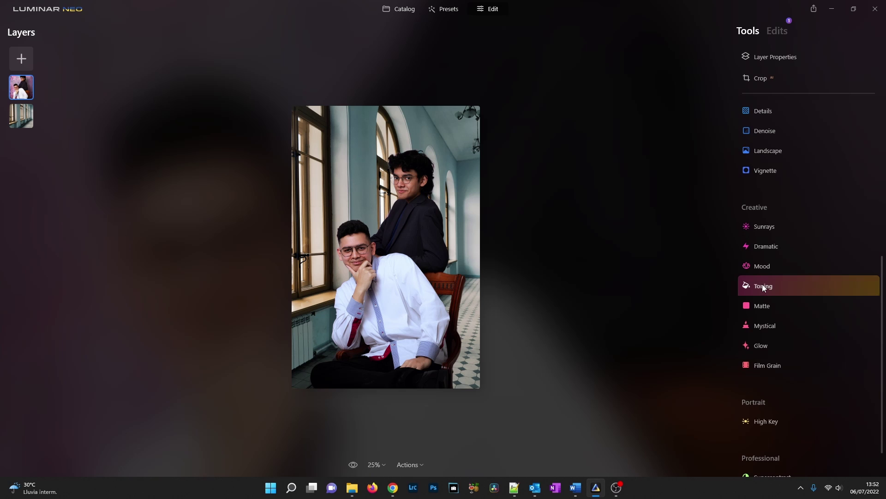
{"action": "scroll", "coordinate": [785, 254], "scroll_direction": "down", "scroll_amount": 3}
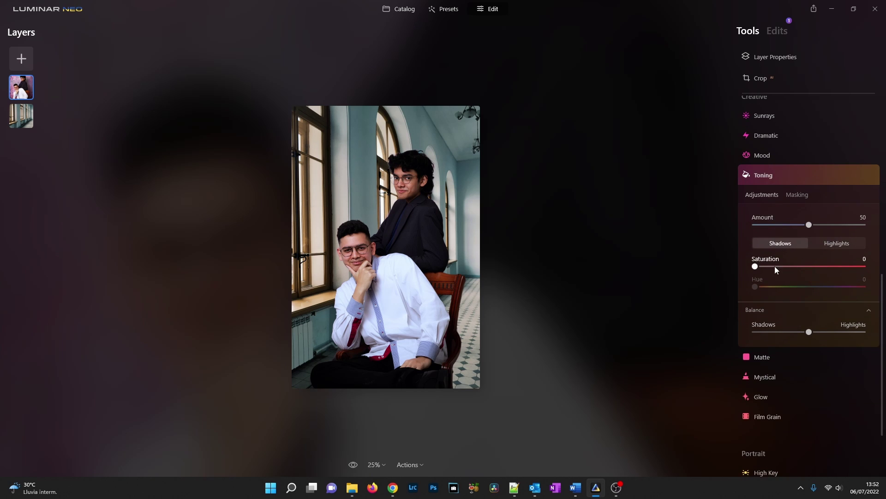
{"action": "left_click_drag", "start_coordinate": [757, 268], "coordinate": [781, 290]}
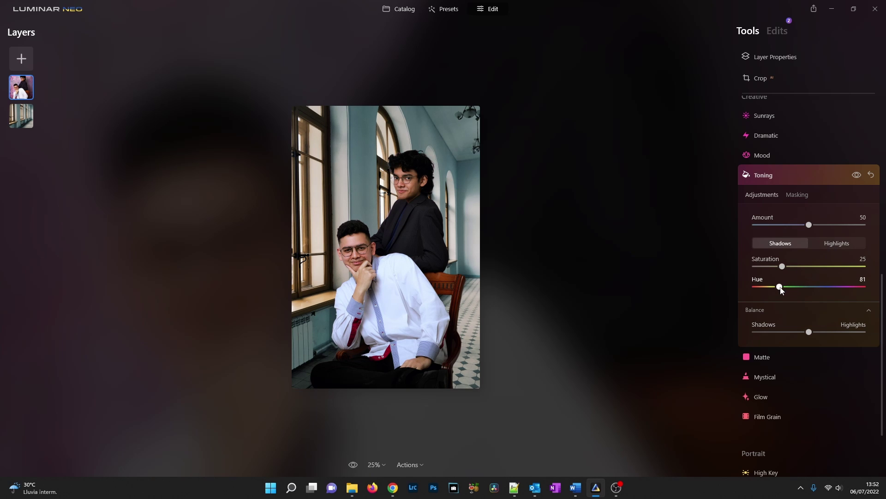
{"action": "left_click_drag", "start_coordinate": [781, 289], "coordinate": [784, 290]}
Set the highlight tint hue to 18 and bias the toning Balance toward shadows.
{"action": "left_click", "coordinate": [831, 243]}
{"action": "scroll", "coordinate": [831, 243], "scroll_direction": "down", "scroll_amount": 1}
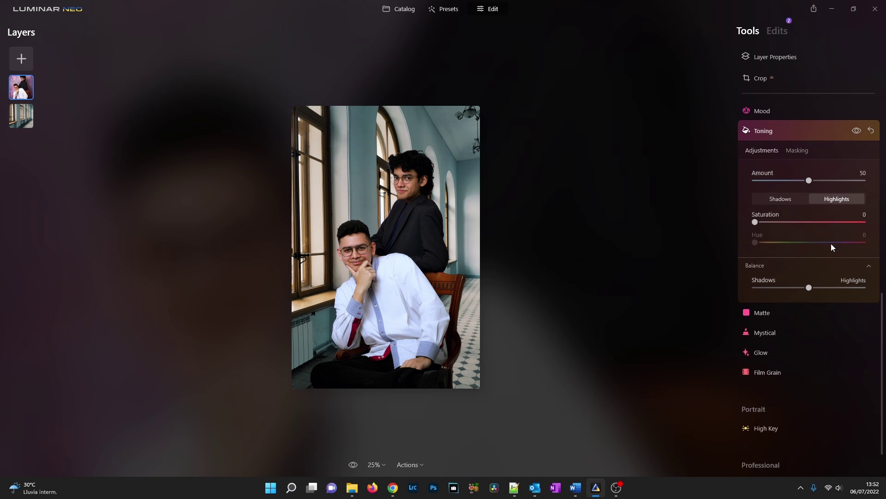
{"action": "left_click_drag", "start_coordinate": [755, 220], "coordinate": [781, 219]}
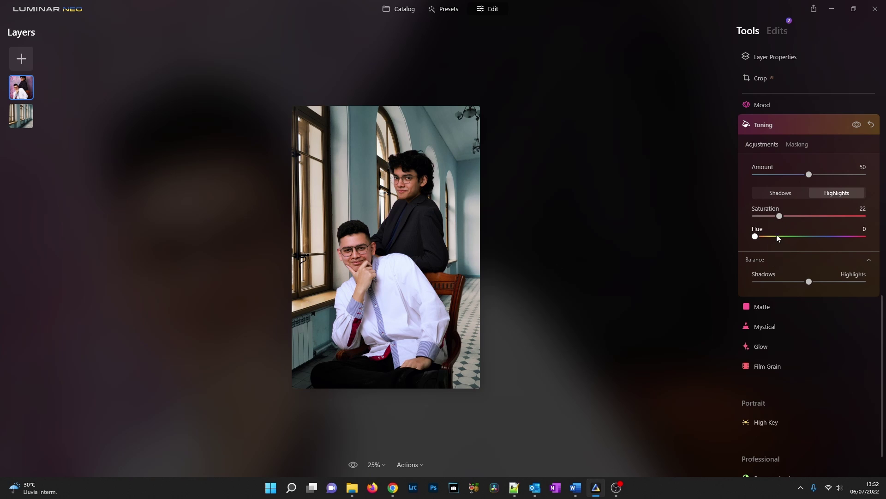
{"action": "left_click_drag", "start_coordinate": [758, 236], "coordinate": [791, 217]}
{"action": "left_click_drag", "start_coordinate": [808, 284], "coordinate": [788, 286]}
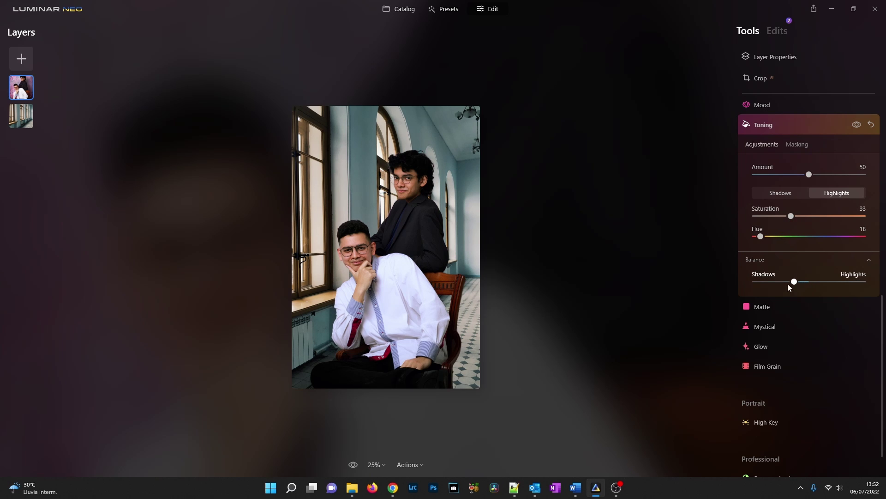
Compare the edit against the original photo, then collapse Toning and zoom out.
{"action": "left_click", "coordinate": [353, 465]}
{"action": "left_click", "coordinate": [353, 465]}
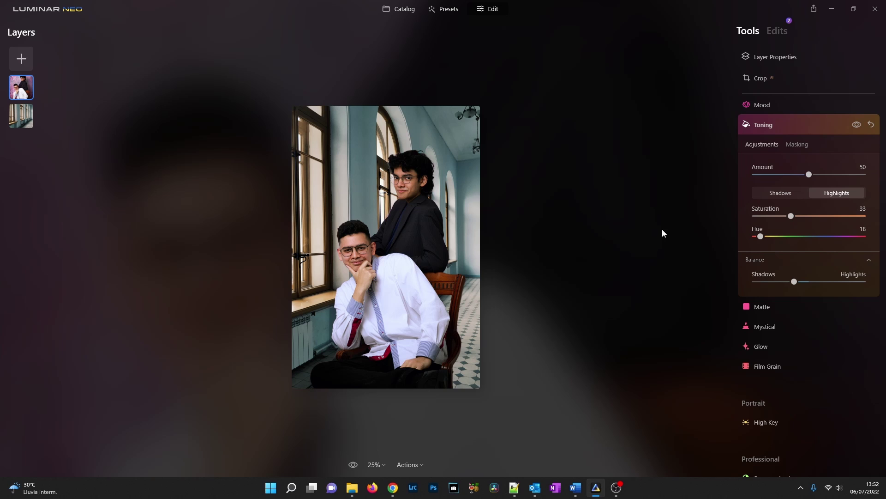
{"action": "left_click", "coordinate": [812, 123]}
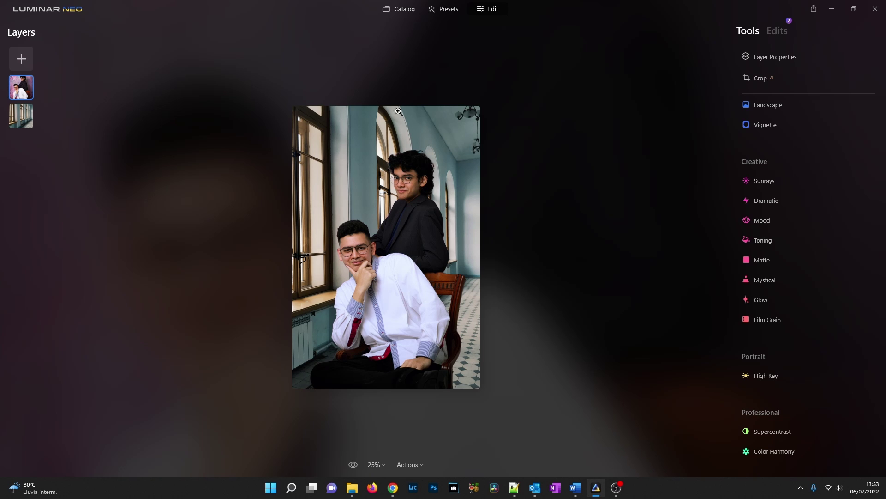
{"action": "left_click", "coordinate": [403, 142]}
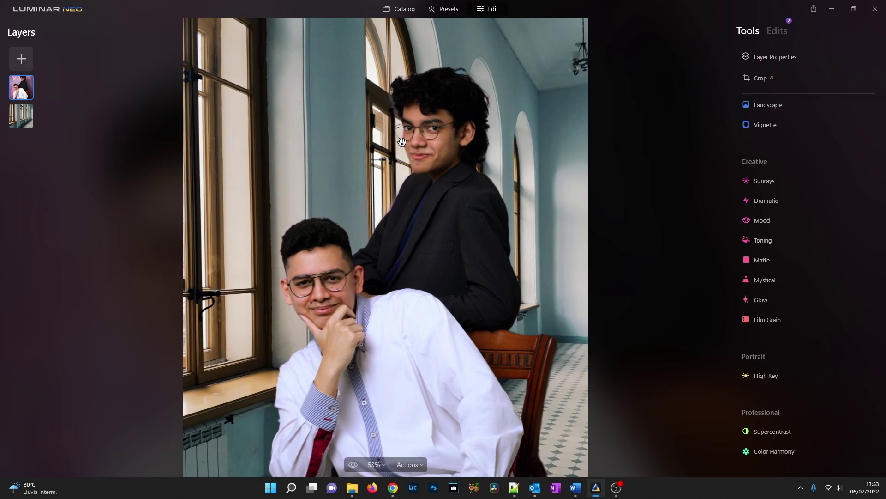
{"action": "key", "text": "ctrl+minus"}
{"action": "key", "text": "ctrl+minus"}
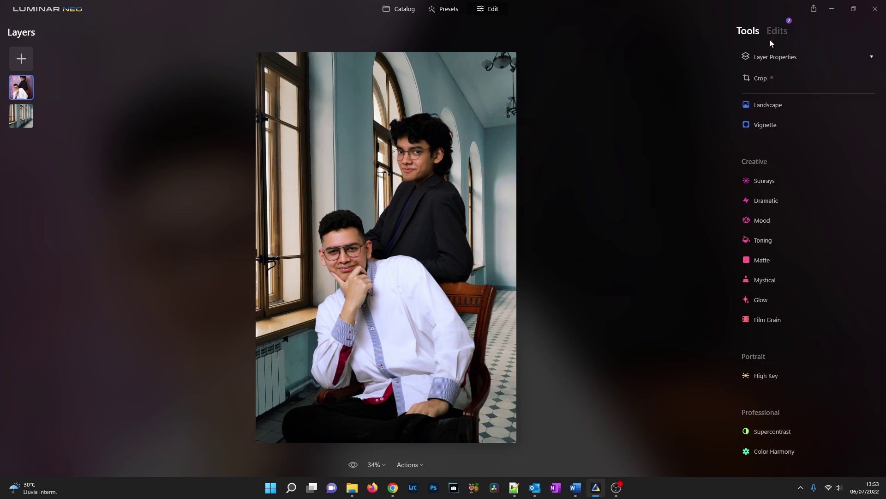
Revert the image to its original photo via Image > Adjustments > Revert to Original.
{"action": "left_click", "coordinate": [49, 12]}
{"action": "mouse_move", "coordinate": [42, 75]}
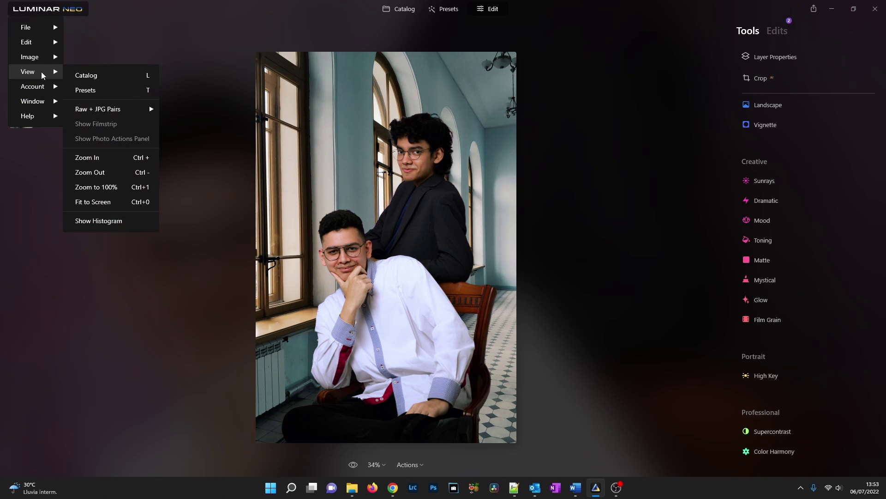
{"action": "mouse_move", "coordinate": [45, 60]}
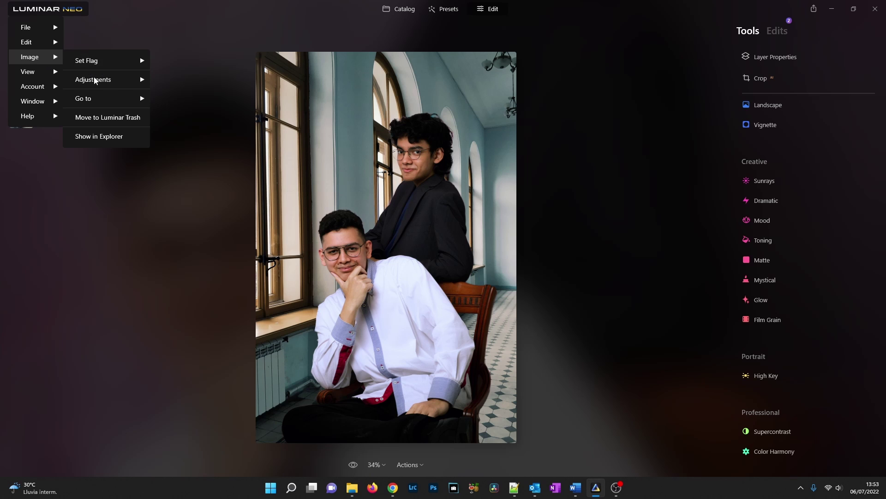
{"action": "mouse_move", "coordinate": [95, 82]}
{"action": "left_click", "coordinate": [215, 135]}
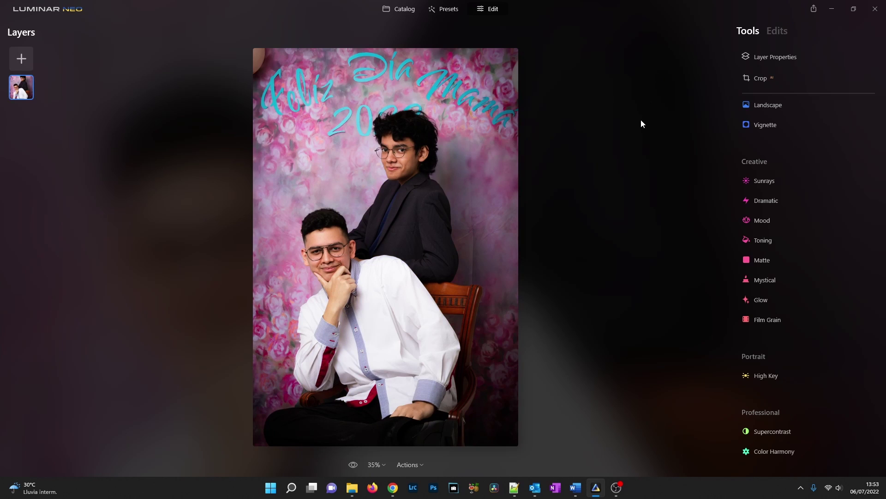
{"action": "left_click", "coordinate": [762, 58]}
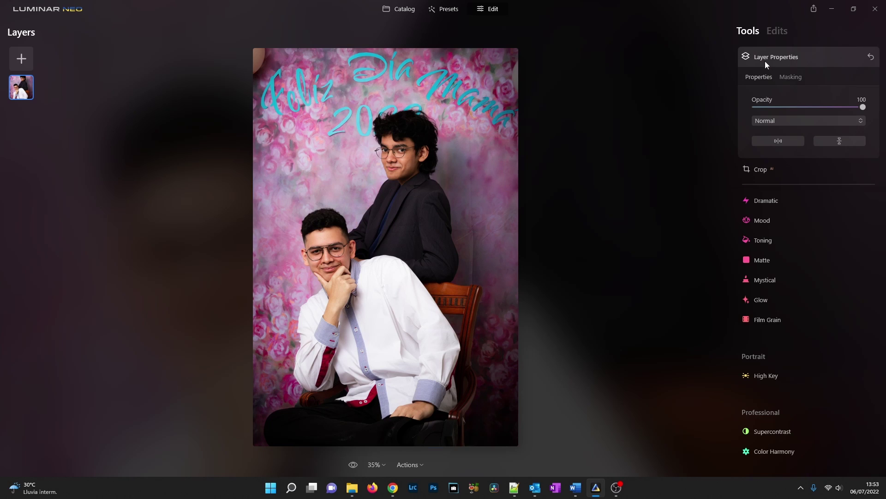
{"action": "left_click", "coordinate": [792, 76]}
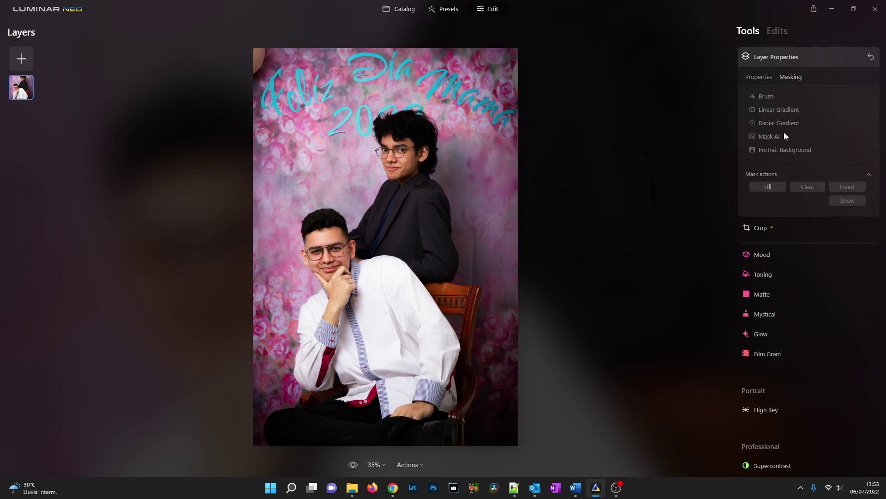
{"action": "left_click", "coordinate": [783, 151]}
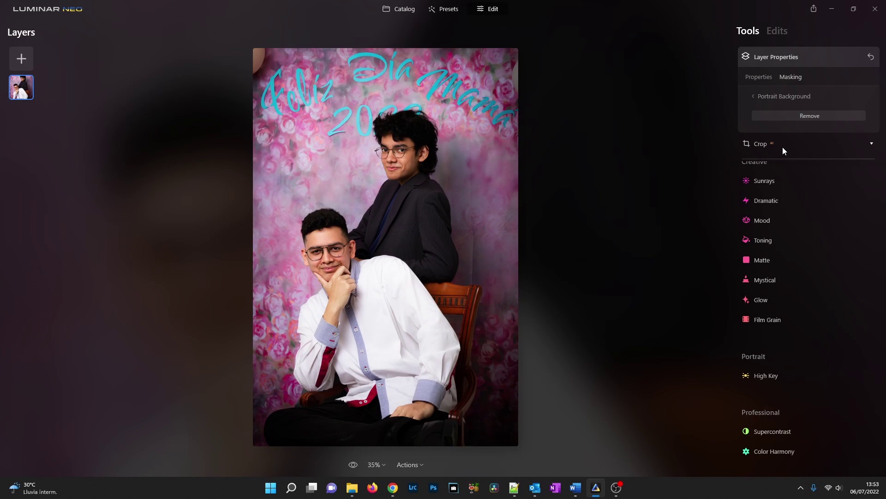
{"action": "left_click", "coordinate": [813, 116]}
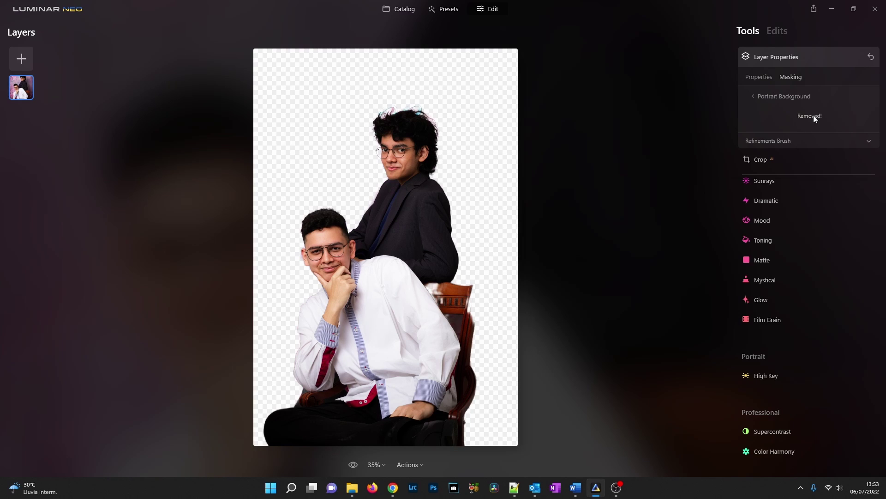
{"action": "scroll", "coordinate": [466, 162], "scroll_direction": "up", "scroll_amount": 2}
{"action": "scroll", "coordinate": [466, 166], "scroll_direction": "up", "scroll_amount": 1}
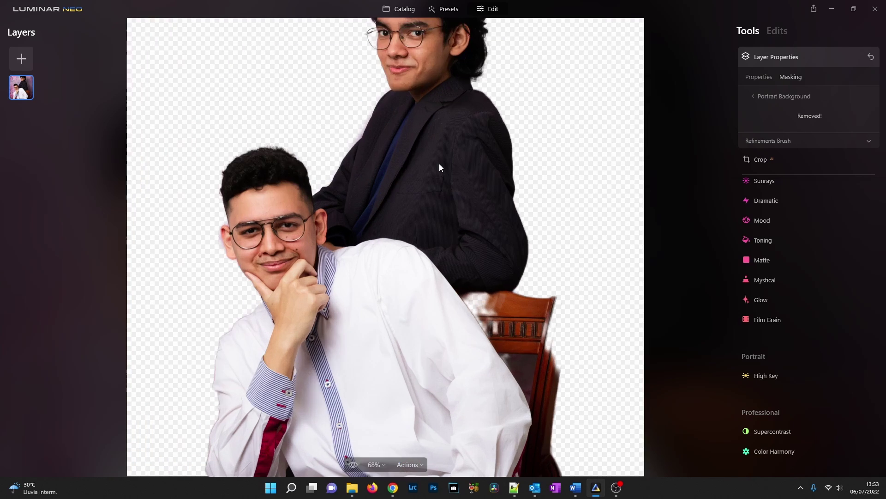
{"action": "scroll", "coordinate": [439, 164], "scroll_direction": "up", "scroll_amount": 3}
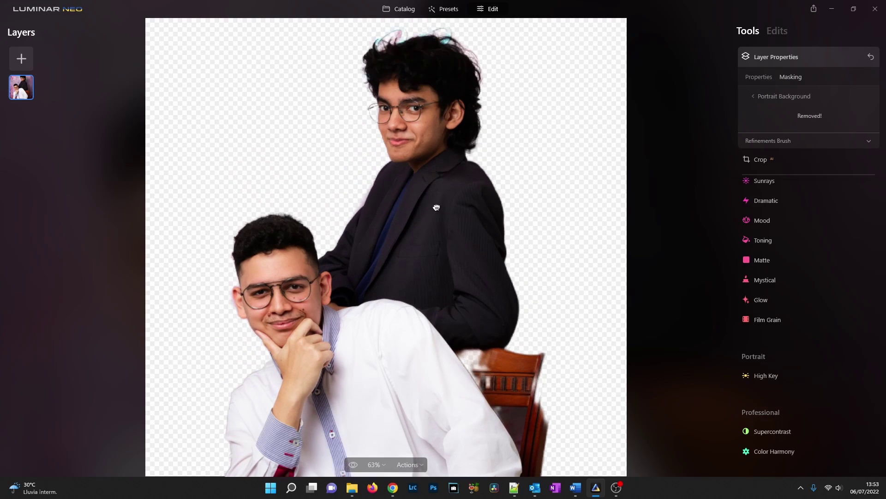
{"action": "scroll", "coordinate": [428, 148], "scroll_direction": "up", "scroll_amount": 1}
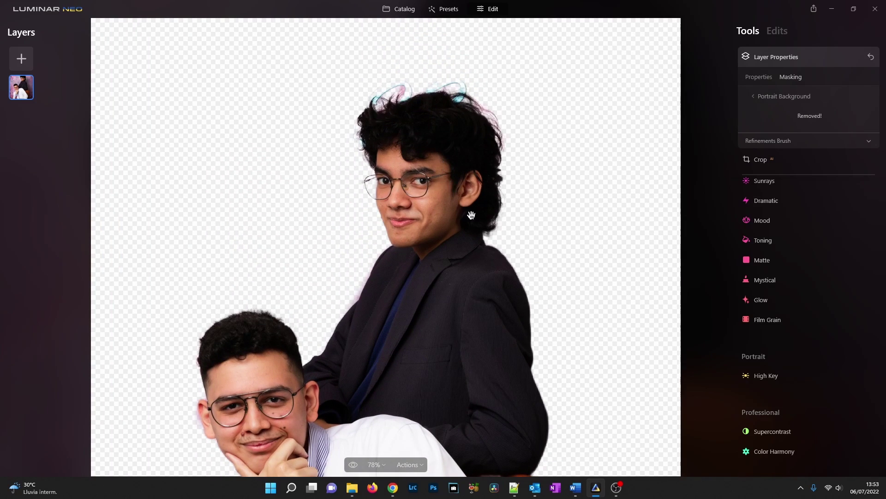
{"action": "scroll", "coordinate": [492, 250], "scroll_direction": "down", "scroll_amount": 5}
{"action": "scroll", "coordinate": [493, 250], "scroll_direction": "down", "scroll_amount": 3}
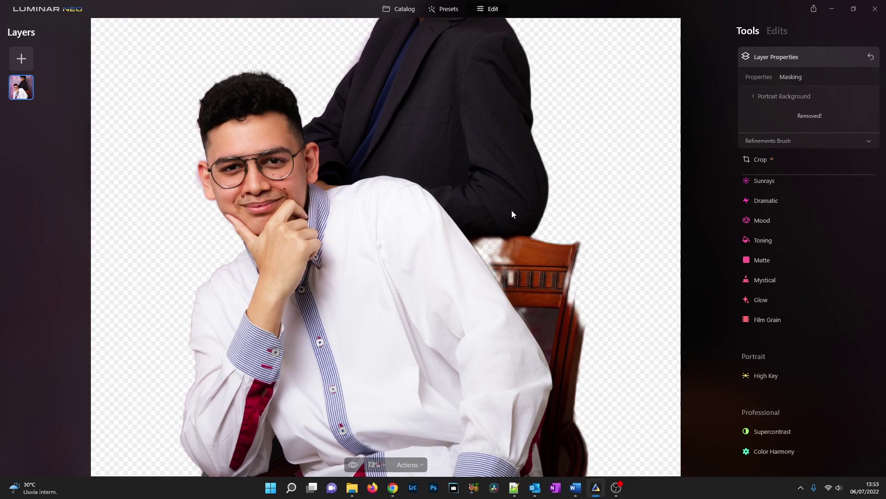
{"action": "scroll", "coordinate": [475, 221], "scroll_direction": "down", "scroll_amount": 3}
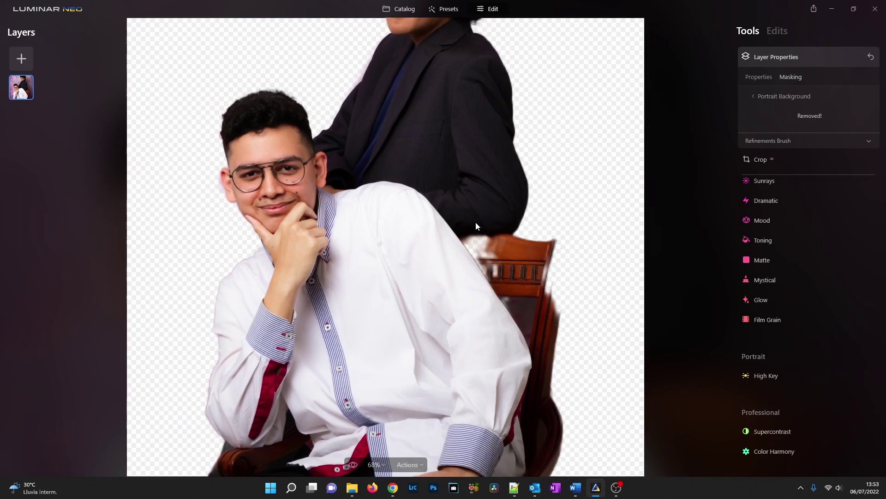
{"action": "scroll", "coordinate": [476, 222], "scroll_direction": "down", "scroll_amount": 2}
{"action": "scroll", "coordinate": [478, 225], "scroll_direction": "down", "scroll_amount": 2}
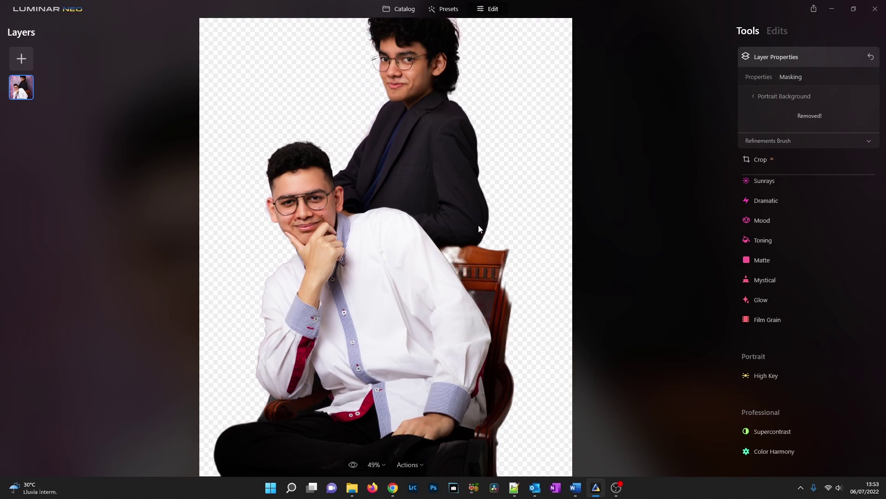
{"action": "scroll", "coordinate": [393, 101], "scroll_direction": "up", "scroll_amount": 3}
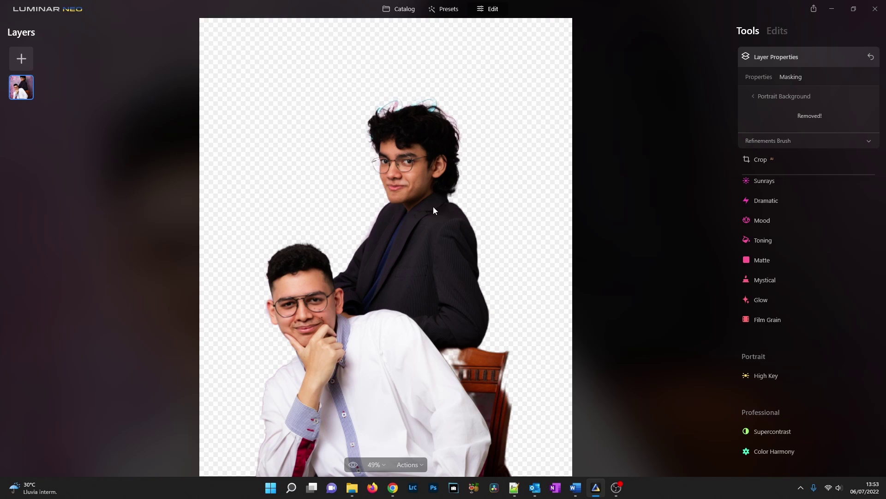
Open the Refinements Brush and paint the chair edge back into the cutout as Object.
{"action": "left_click", "coordinate": [800, 142]}
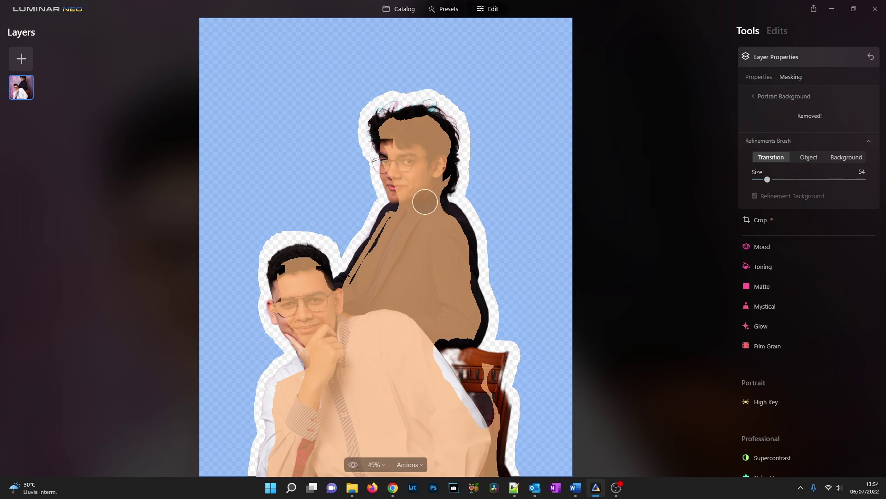
{"action": "mouse_move", "coordinate": [441, 357]}
{"action": "left_mouse_down"}
{"action": "mouse_move", "coordinate": [455, 387]}
{"action": "mouse_move", "coordinate": [439, 356]}
{"action": "left_mouse_up"}
{"action": "left_click", "coordinate": [811, 159]}
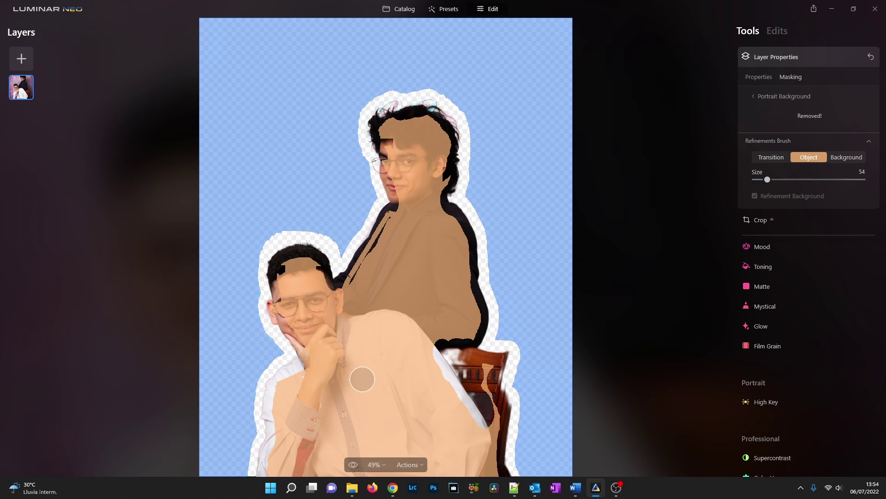
{"action": "mouse_move", "coordinate": [452, 362]}
{"action": "left_mouse_down"}
{"action": "mouse_move", "coordinate": [436, 358]}
{"action": "mouse_move", "coordinate": [475, 376]}
{"action": "mouse_move", "coordinate": [450, 358]}
{"action": "left_mouse_up"}
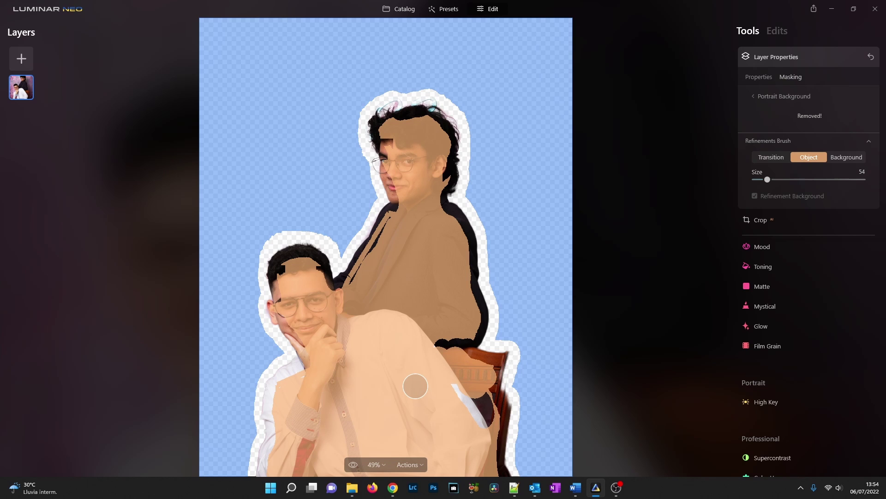
With brush size 48, keep the sleeve edge and the chair's right edge as subject.
{"action": "mouse_move", "coordinate": [460, 375]}
{"action": "left_mouse_down"}
{"action": "mouse_move", "coordinate": [428, 297]}
{"action": "mouse_move", "coordinate": [455, 256]}
{"action": "left_mouse_up"}
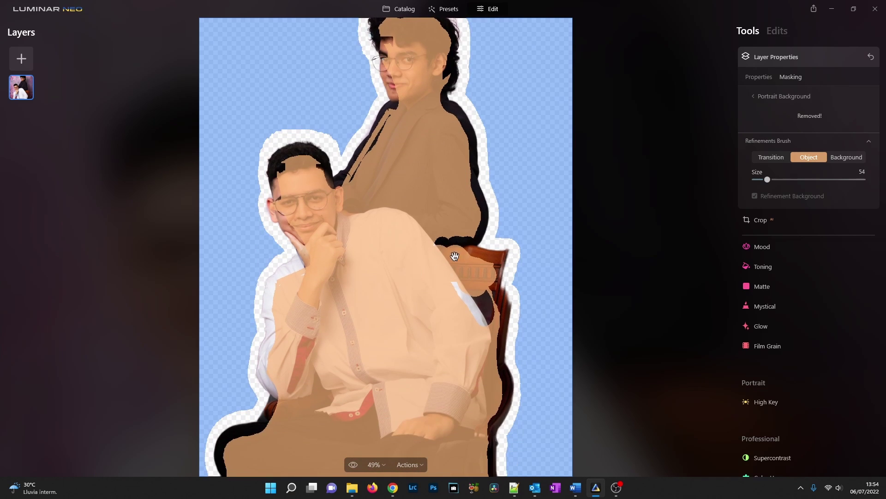
{"action": "scroll", "coordinate": [462, 257], "scroll_direction": "up", "scroll_amount": 2}
{"action": "left_click", "coordinate": [523, 263]}
{"action": "left_click_drag", "start_coordinate": [765, 179], "coordinate": [764, 180]}
{"action": "mouse_move", "coordinate": [511, 313]}
{"action": "left_mouse_down"}
{"action": "mouse_move", "coordinate": [476, 303]}
{"action": "mouse_move", "coordinate": [508, 342]}
{"action": "mouse_move", "coordinate": [496, 315]}
{"action": "mouse_move", "coordinate": [525, 361]}
{"action": "mouse_move", "coordinate": [501, 315]}
{"action": "mouse_move", "coordinate": [526, 362]}
{"action": "mouse_move", "coordinate": [494, 320]}
{"action": "left_mouse_up"}
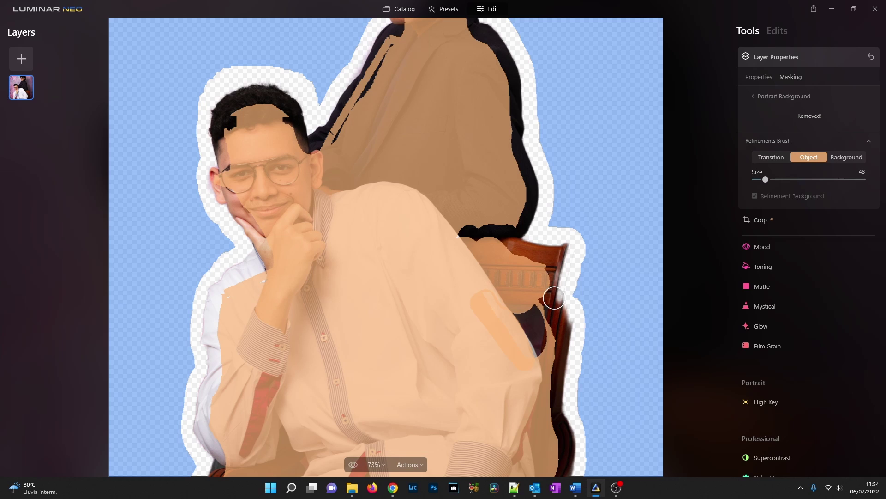
{"action": "left_click_drag", "start_coordinate": [554, 298], "coordinate": [564, 299]}
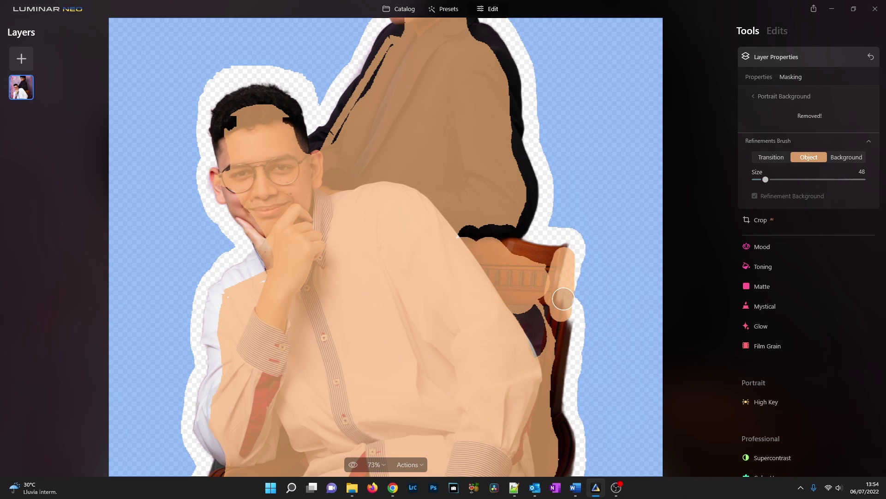
{"action": "left_click_drag", "start_coordinate": [564, 298], "coordinate": [580, 317]}
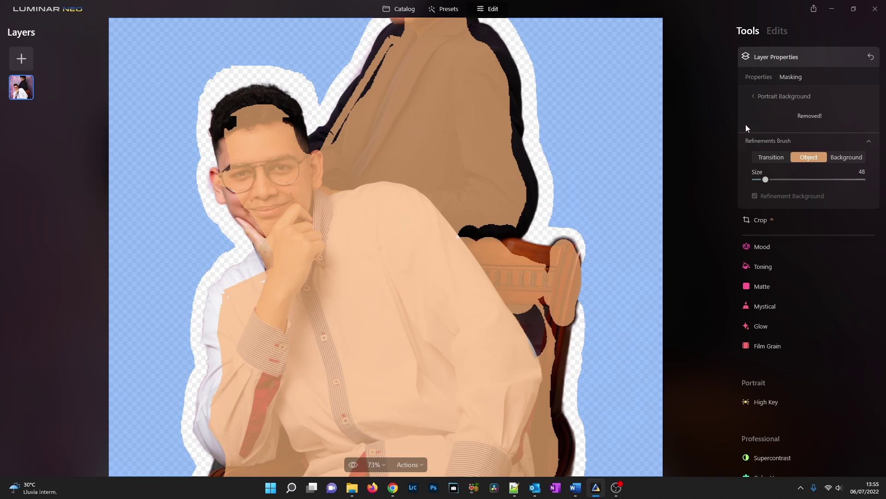
{"action": "left_click", "coordinate": [838, 160]}
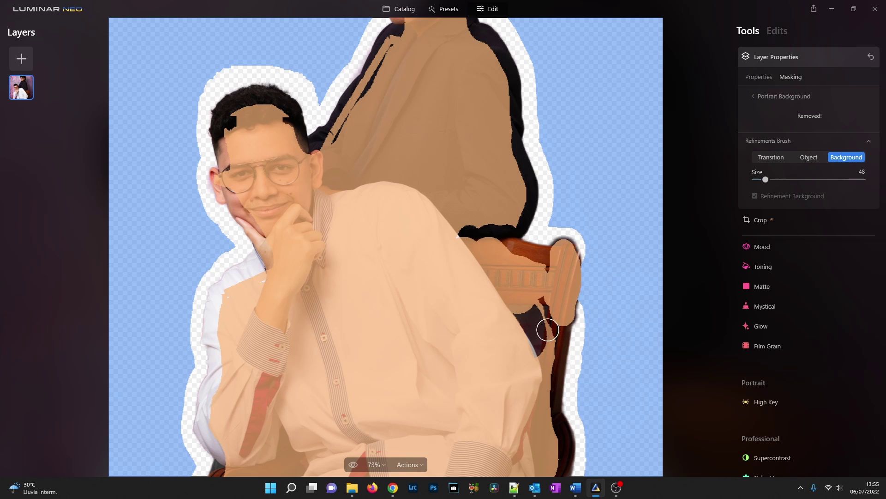
Mark the gap beside the chair leg as Background with a size-27 refinement brush.
{"action": "scroll", "coordinate": [542, 325], "scroll_direction": "up", "scroll_amount": 3}
{"action": "scroll", "coordinate": [514, 318], "scroll_direction": "up", "scroll_amount": 2}
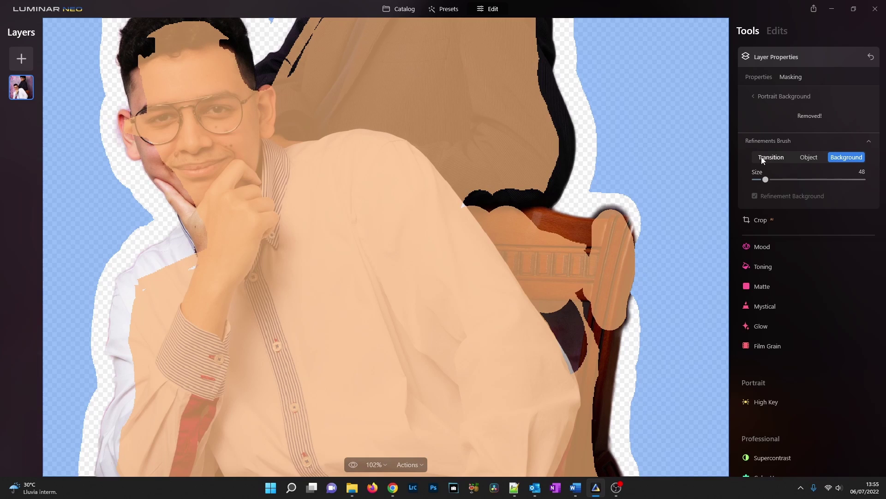
{"action": "left_click_drag", "start_coordinate": [765, 179], "coordinate": [759, 179]}
{"action": "left_click_drag", "start_coordinate": [546, 308], "coordinate": [557, 327]}
{"action": "mouse_move", "coordinate": [568, 343]}
{"action": "left_mouse_down"}
{"action": "mouse_move", "coordinate": [575, 358]}
{"action": "mouse_move", "coordinate": [575, 305]}
{"action": "mouse_move", "coordinate": [536, 304]}
{"action": "mouse_move", "coordinate": [577, 363]}
{"action": "mouse_move", "coordinate": [576, 331]}
{"action": "mouse_move", "coordinate": [557, 310]}
{"action": "mouse_move", "coordinate": [577, 358]}
{"action": "mouse_move", "coordinate": [583, 308]}
{"action": "left_mouse_up"}
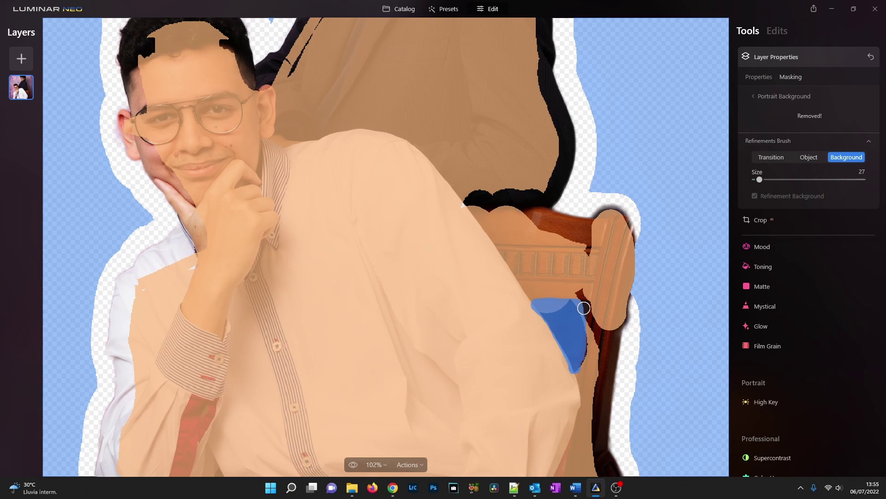
{"action": "left_click_drag", "start_coordinate": [583, 308], "coordinate": [584, 308]}
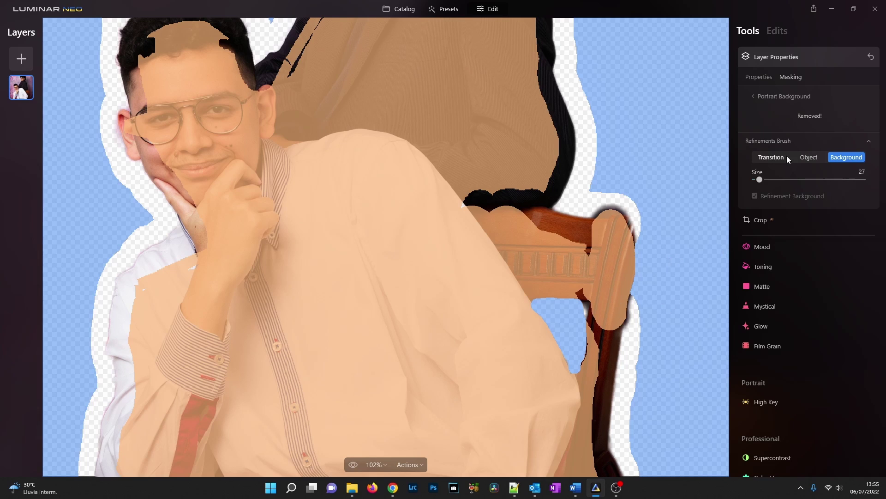
Restore the chair's lower edge as Object, then fit the whole image in view.
{"action": "left_click", "coordinate": [809, 157]}
{"action": "left_click_drag", "start_coordinate": [586, 369], "coordinate": [595, 342]}
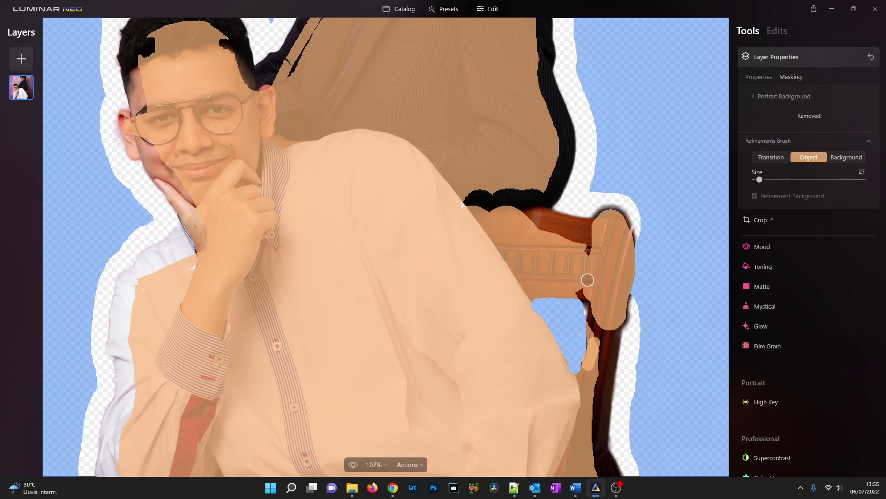
{"action": "key", "text": "ctrl+0"}
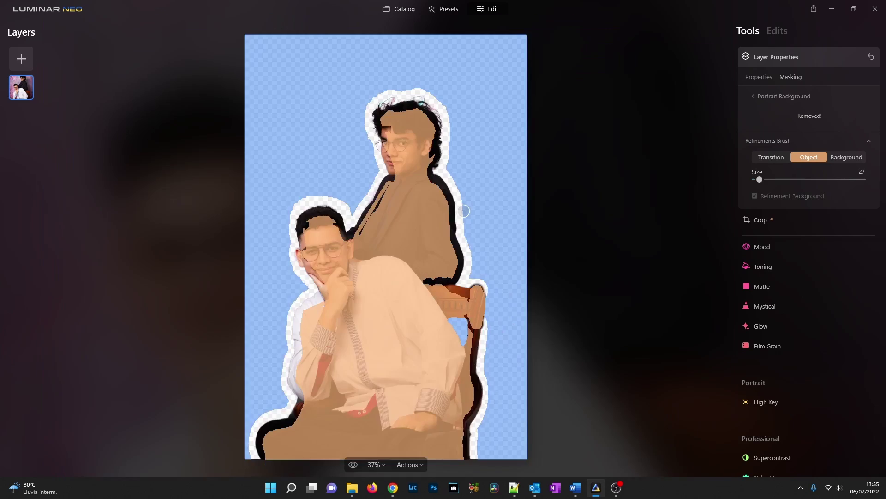
{"action": "key", "text": "ctrl+plus"}
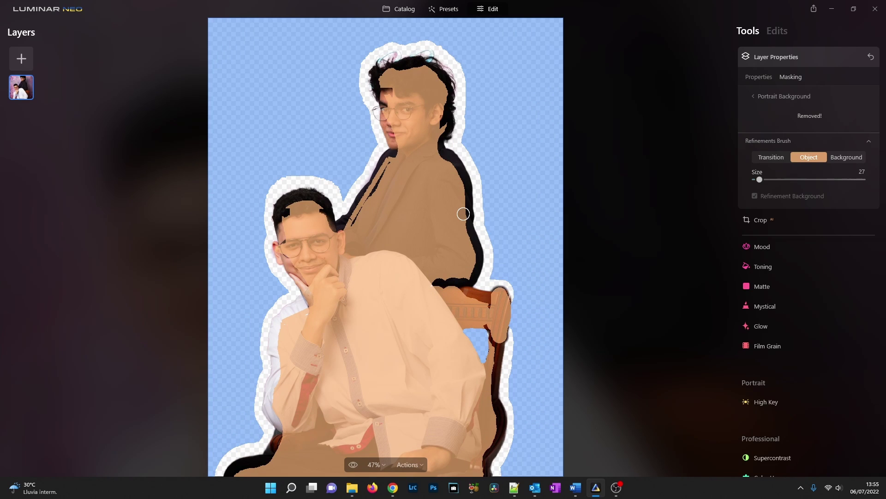
Switch the layer to Masking > Brush to paint its mask by hand.
{"action": "left_click", "coordinate": [763, 79]}
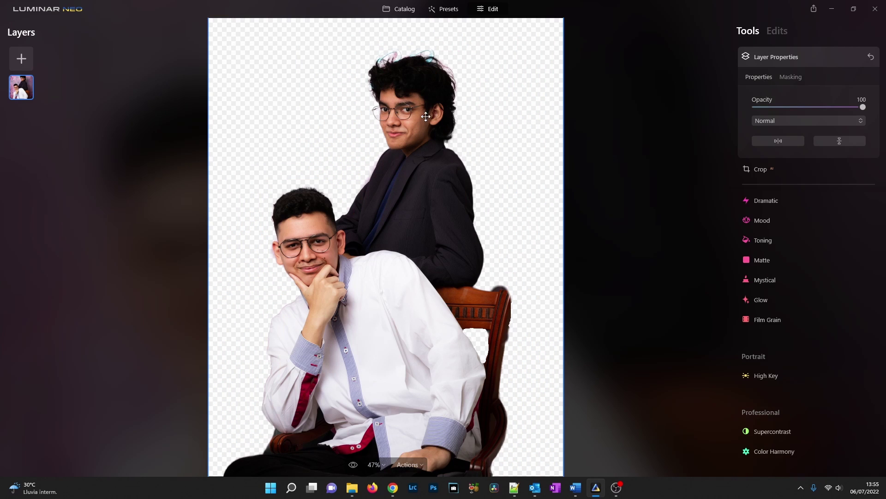
{"action": "scroll", "coordinate": [395, 87], "scroll_direction": "up", "scroll_amount": 1}
{"action": "scroll", "coordinate": [396, 87], "scroll_direction": "up", "scroll_amount": 1}
{"action": "left_click", "coordinate": [791, 77]}
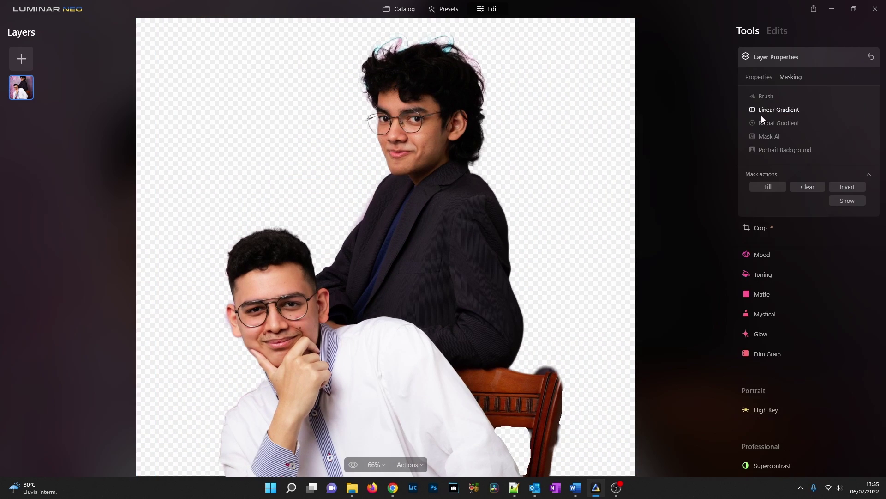
{"action": "left_click", "coordinate": [771, 97]}
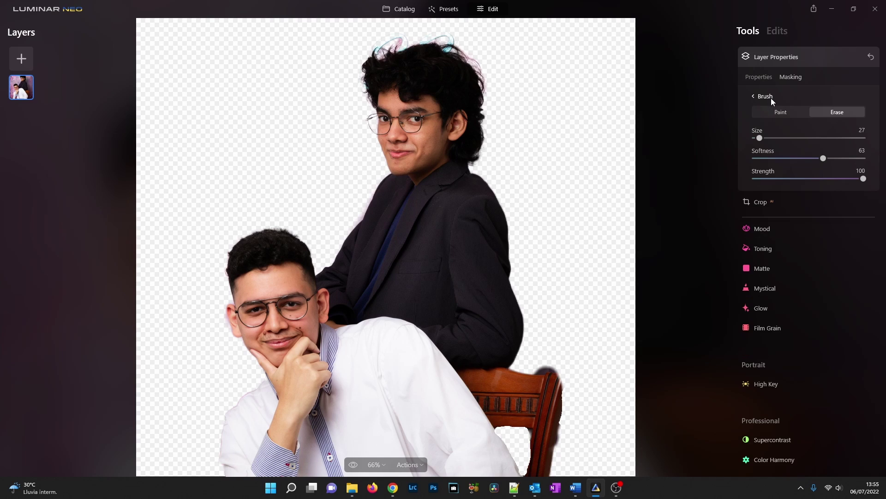
Erase the dark halo above the chair's top-right corner with a size-65 brush, then fit the image.
{"action": "scroll", "coordinate": [548, 145], "scroll_direction": "up", "scroll_amount": 1}
{"action": "mouse_move", "coordinate": [524, 115]}
{"action": "left_mouse_down"}
{"action": "mouse_move", "coordinate": [530, 195]}
{"action": "mouse_move", "coordinate": [531, 130]}
{"action": "left_mouse_up"}
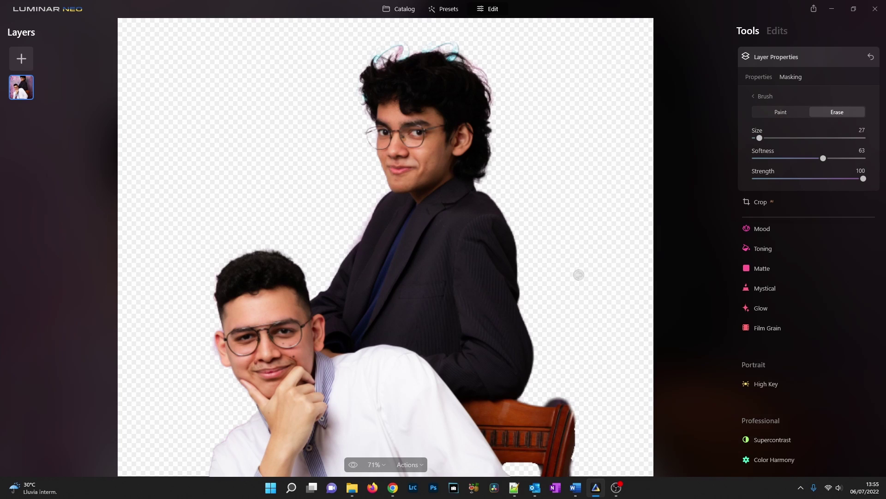
{"action": "scroll", "coordinate": [578, 276], "scroll_direction": "up", "scroll_amount": 4}
{"action": "left_click_drag", "start_coordinate": [600, 275], "coordinate": [539, 194]}
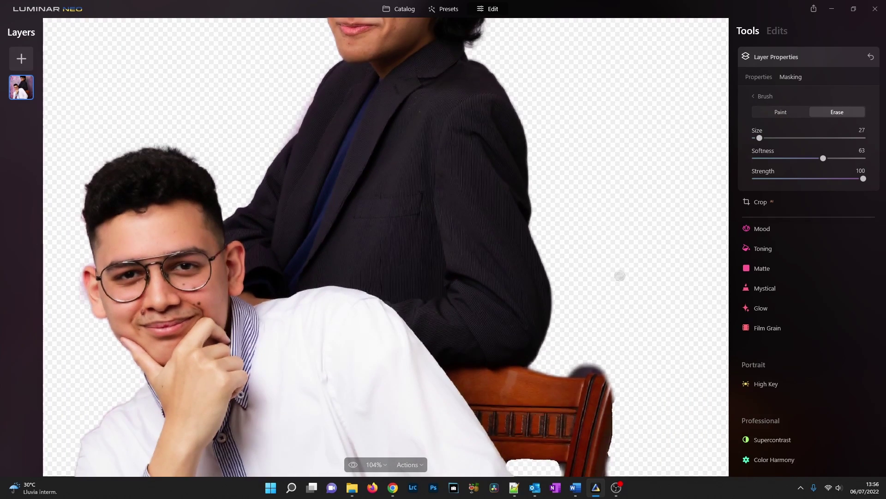
{"action": "scroll", "coordinate": [612, 285], "scroll_direction": "up", "scroll_amount": 5}
{"action": "scroll", "coordinate": [605, 290], "scroll_direction": "down", "scroll_amount": 5}
{"action": "left_click_drag", "start_coordinate": [604, 290], "coordinate": [568, 214]}
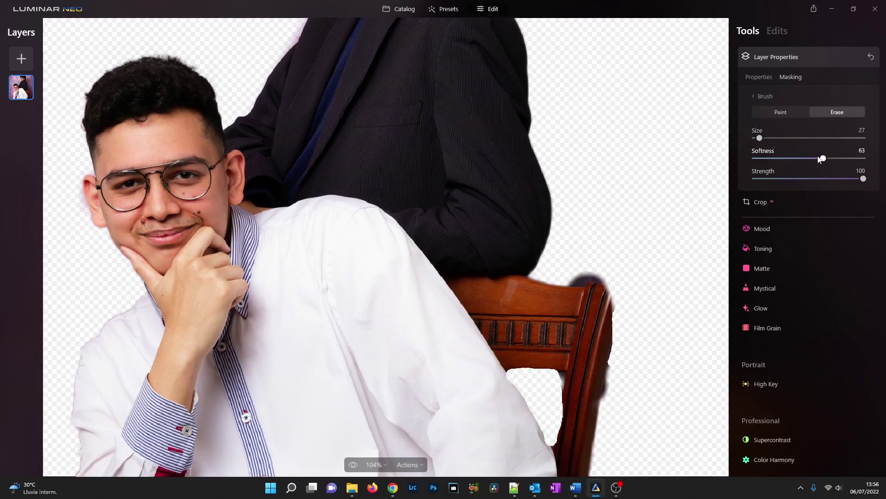
{"action": "left_click_drag", "start_coordinate": [759, 138], "coordinate": [781, 138]}
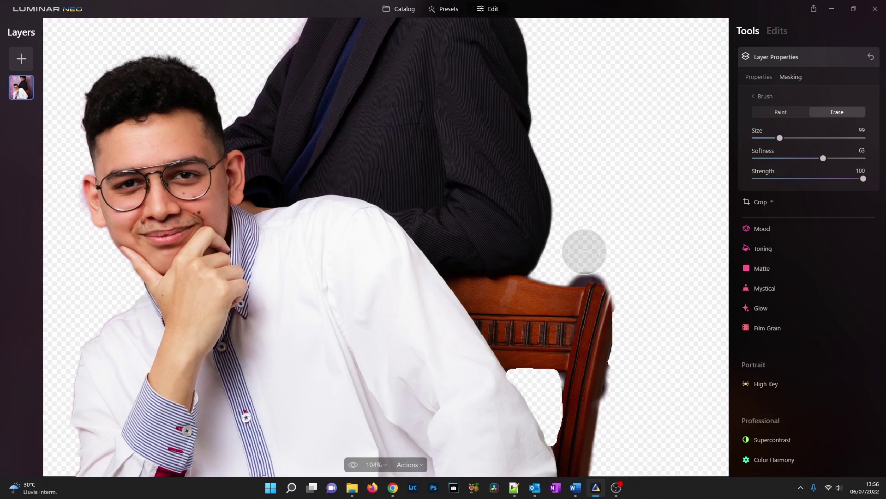
{"action": "left_click_drag", "start_coordinate": [781, 139], "coordinate": [770, 138]}
{"action": "left_click_drag", "start_coordinate": [568, 264], "coordinate": [614, 263]}
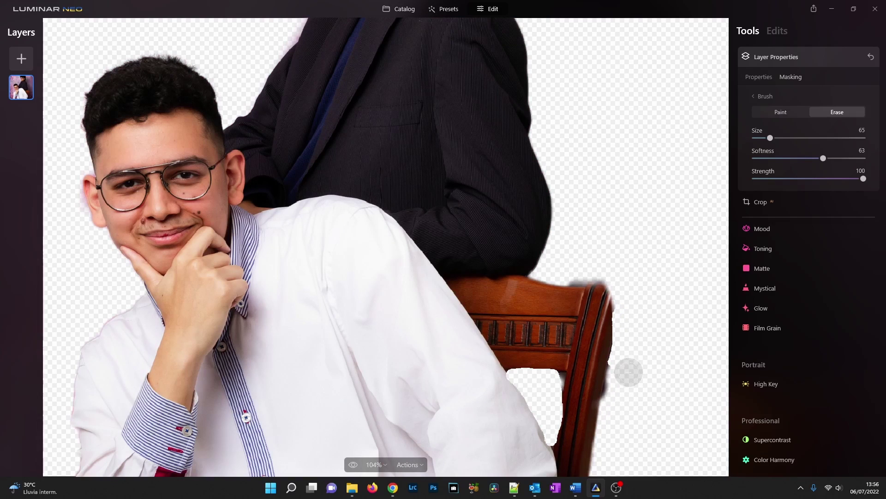
{"action": "key", "text": "ctrl+0"}
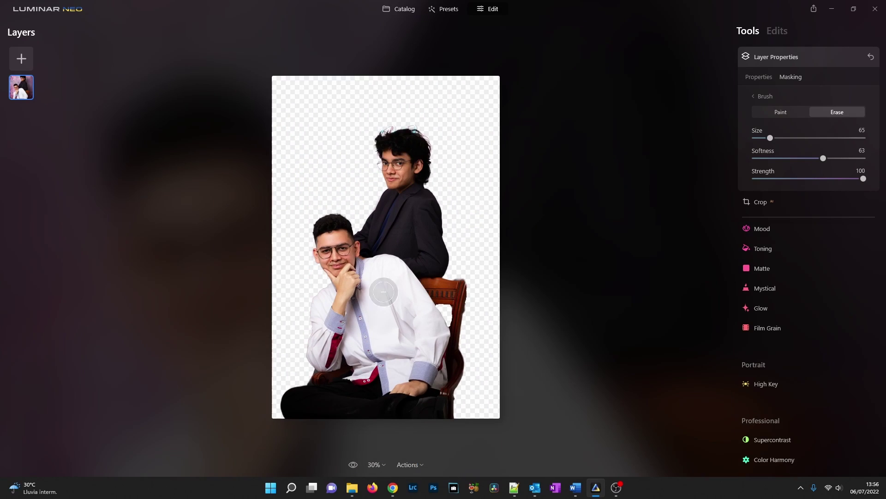